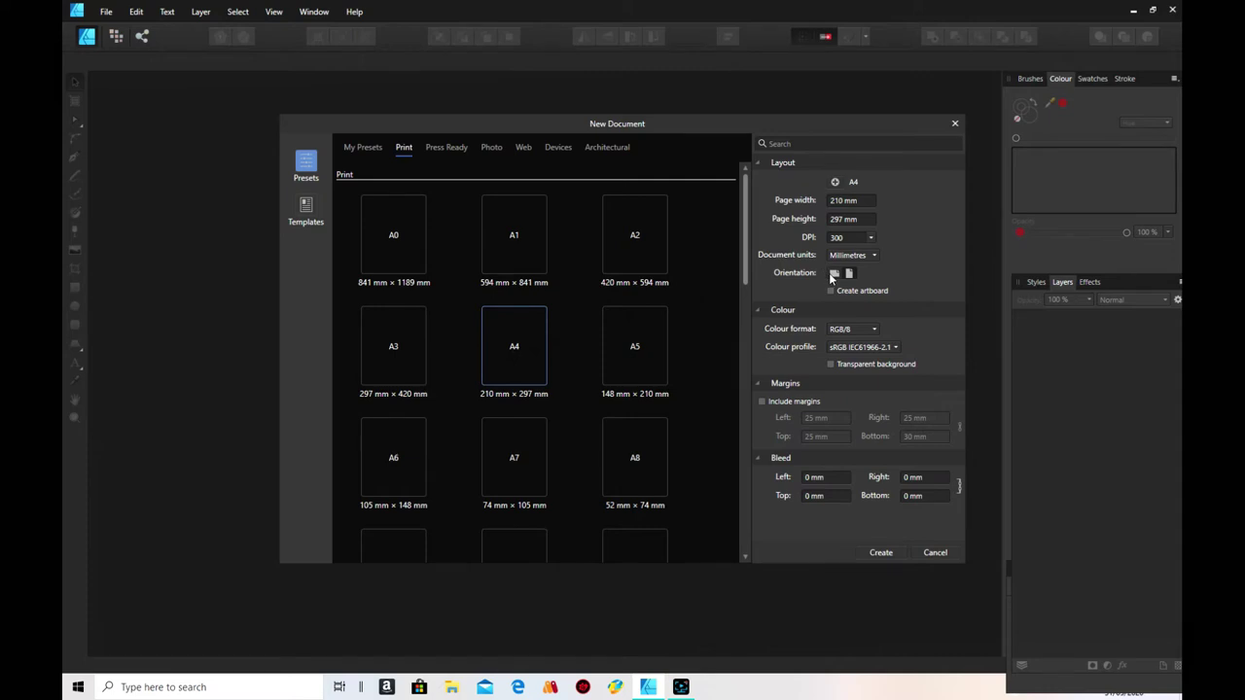
- Switch the A4 preset to landscape and create the 297 × 210 mm document
click(833, 275)
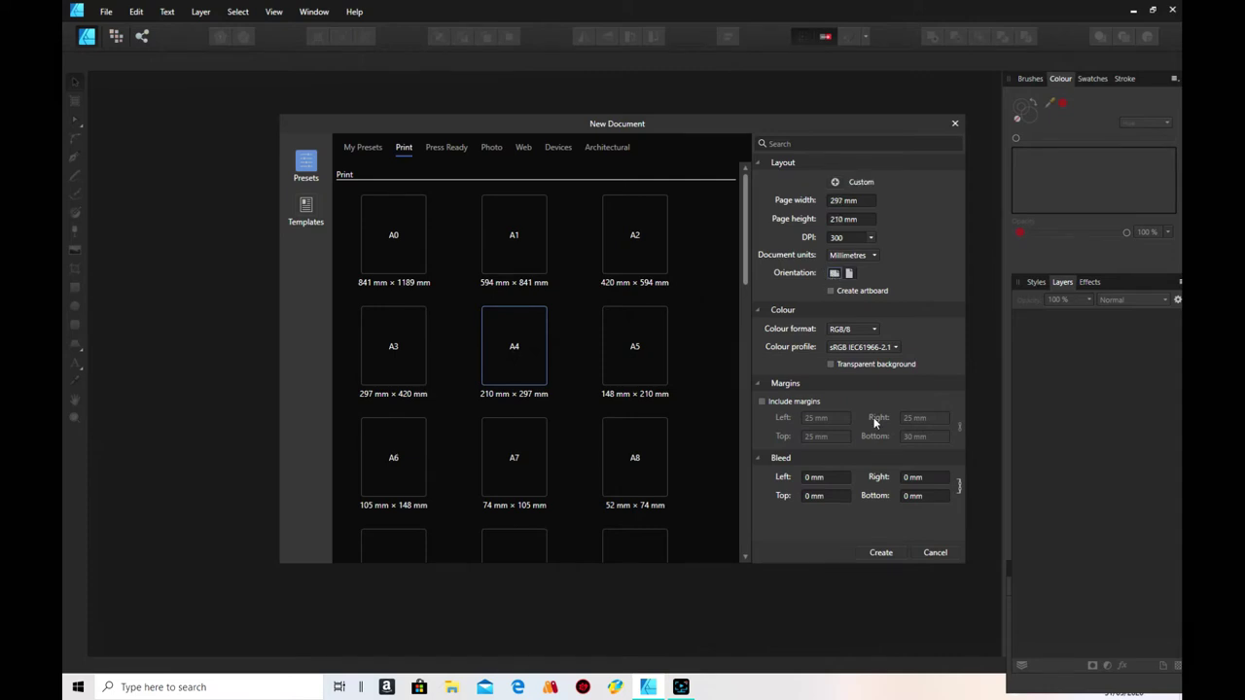
click(881, 552)
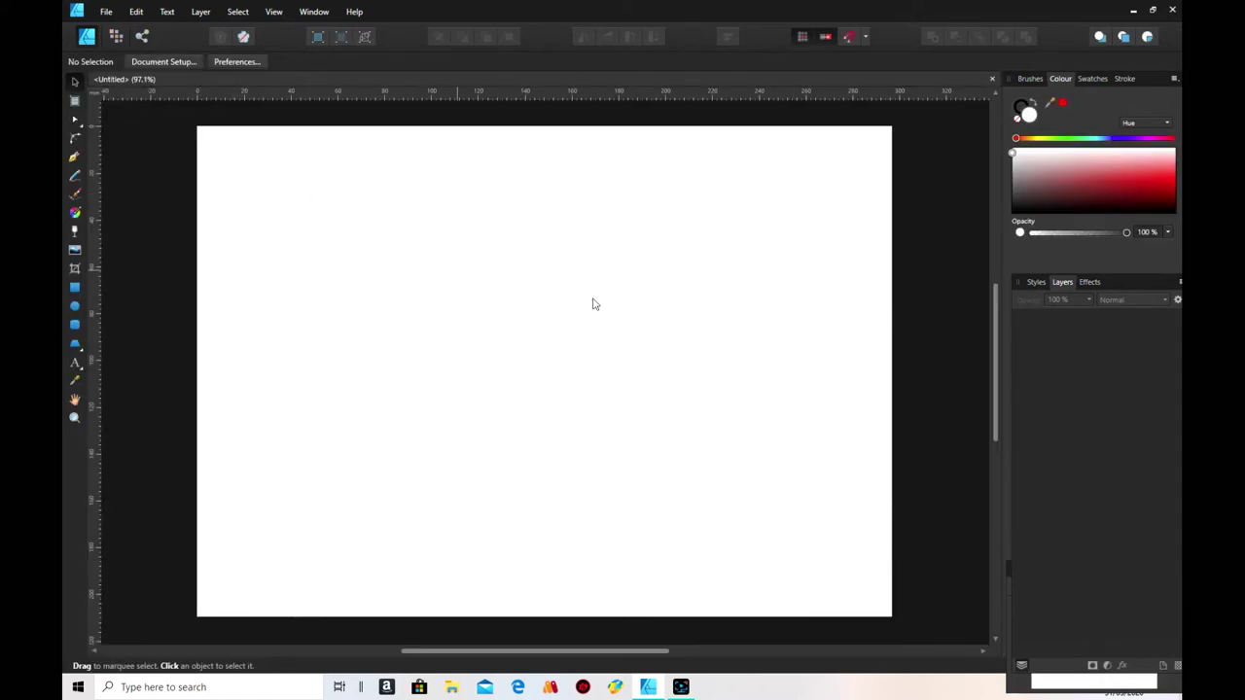
- Draw a rectangle across the top of the page and fill it light cyan
click(274, 12)
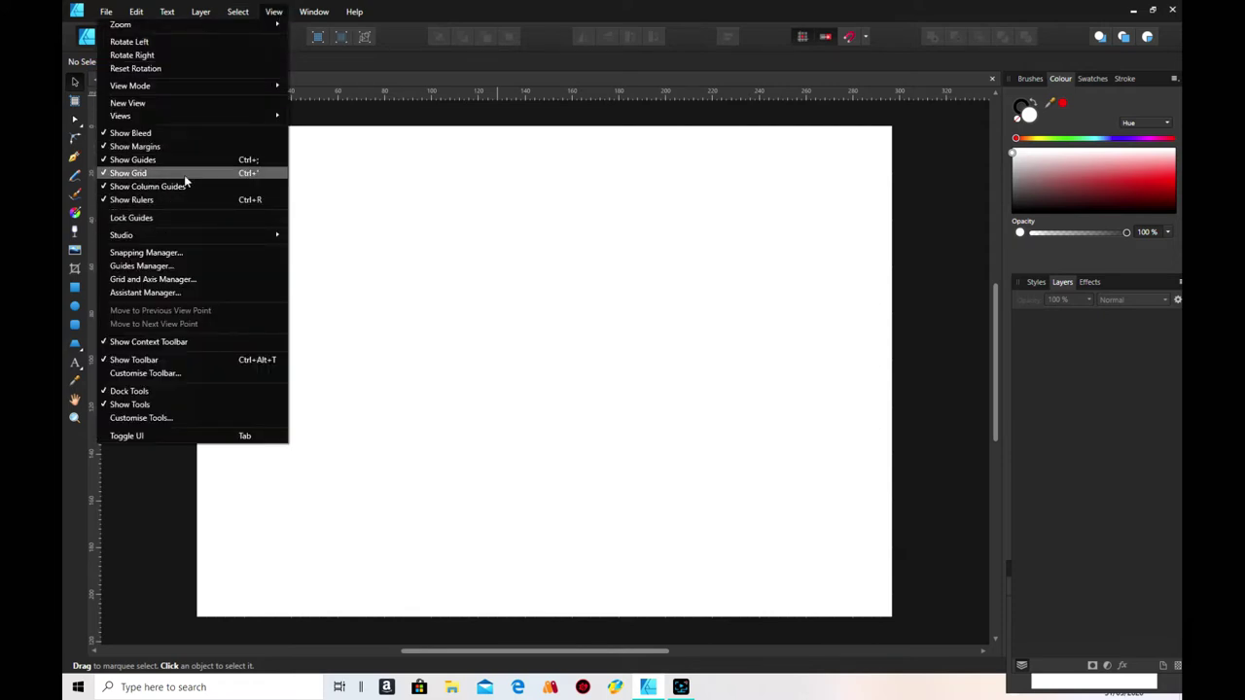
click(548, 105)
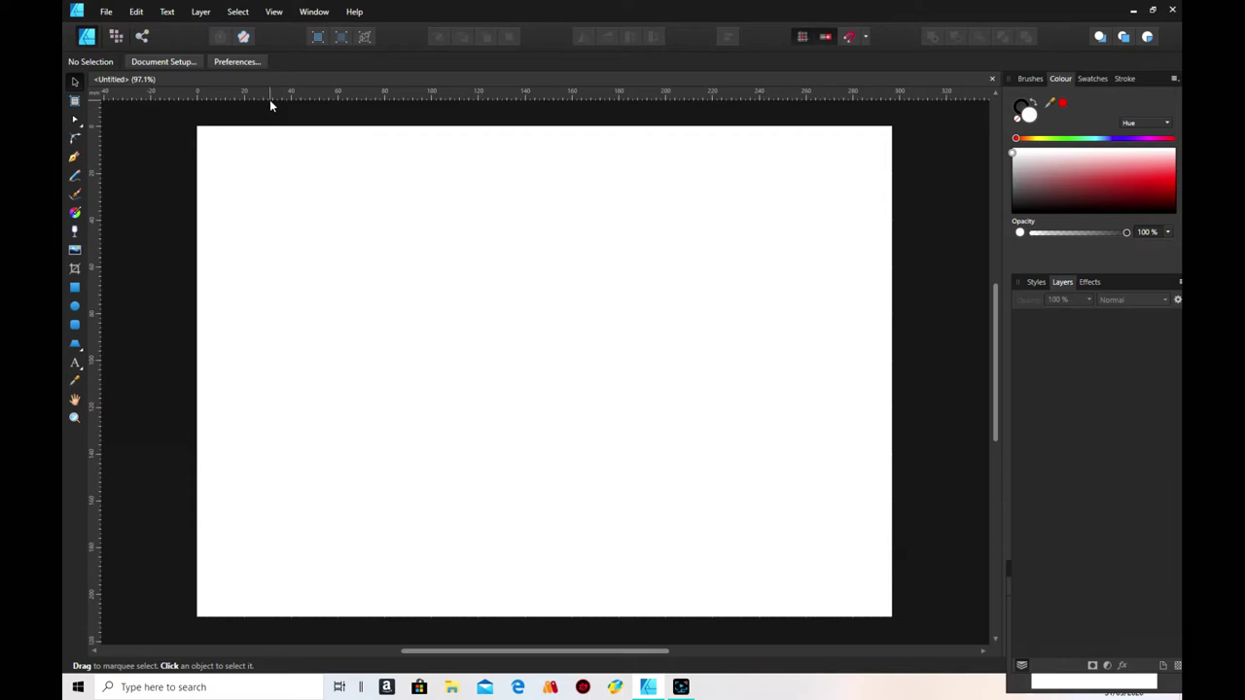
click(75, 286)
drag(194, 127, 894, 317)
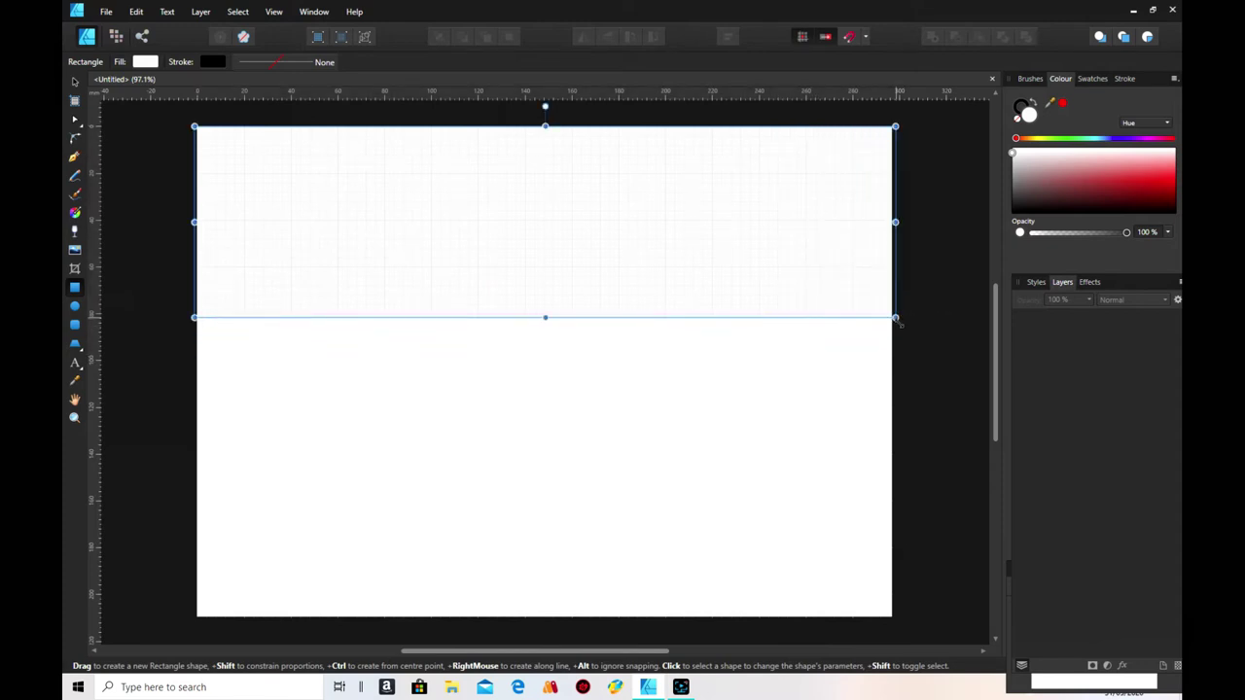
click(1099, 140)
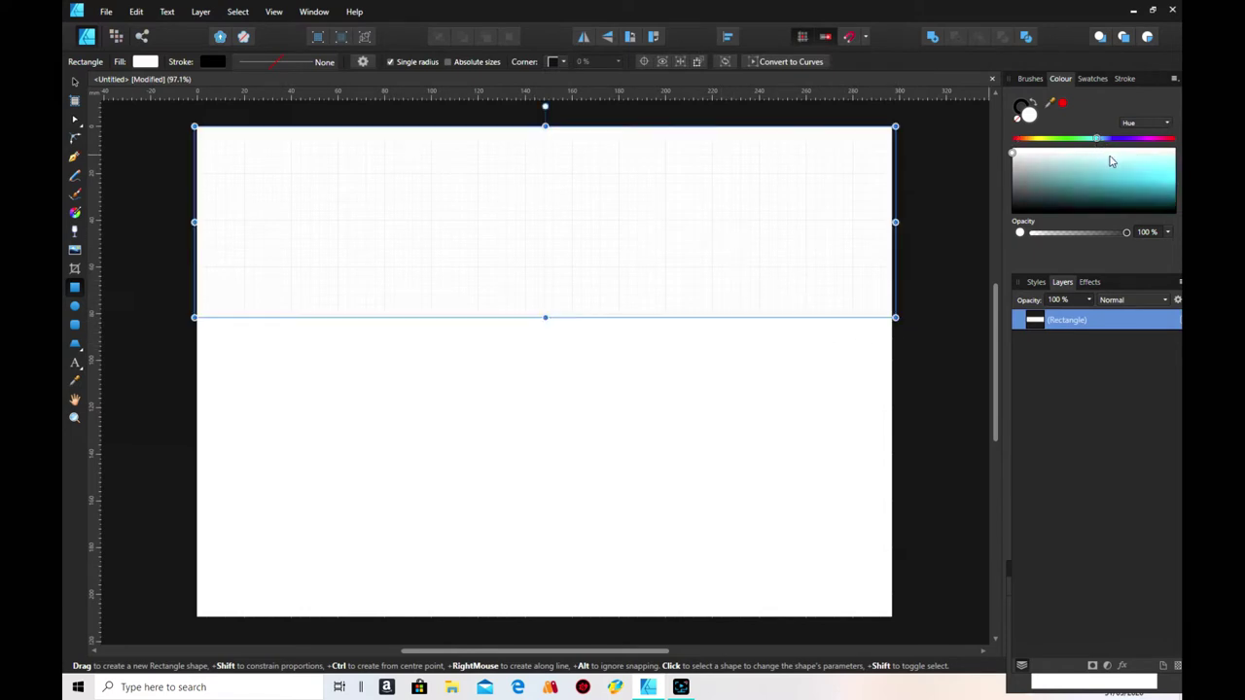
click(1062, 160)
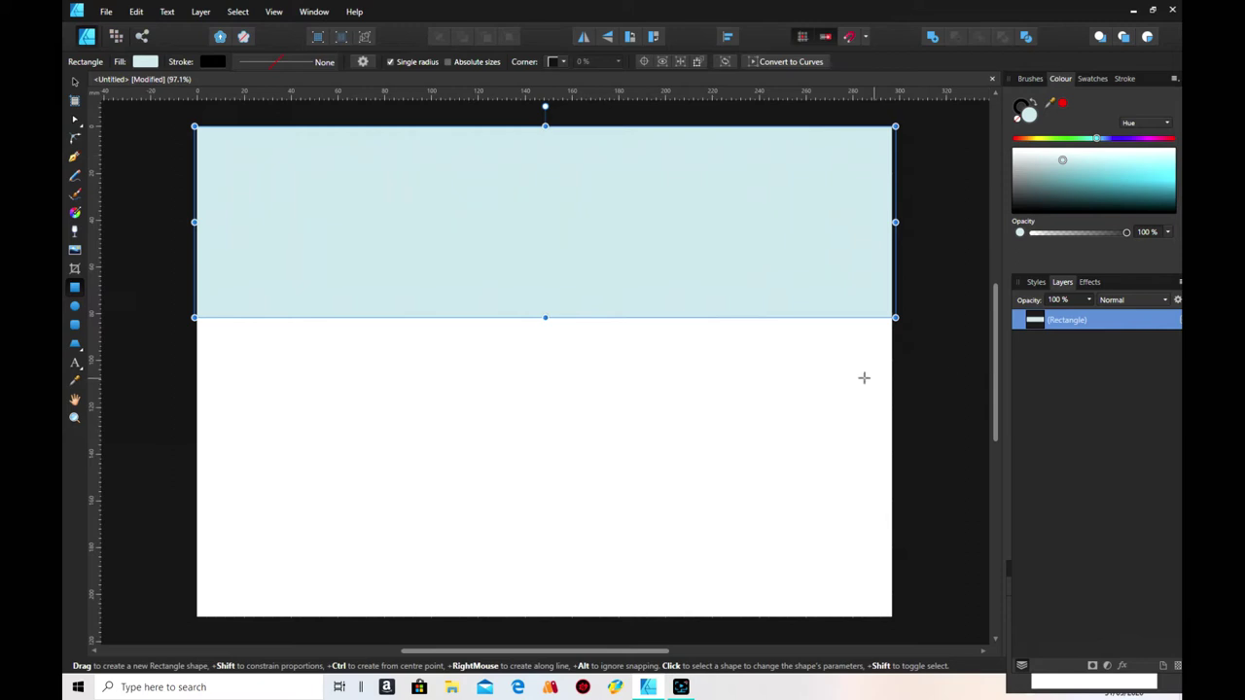
click(933, 380)
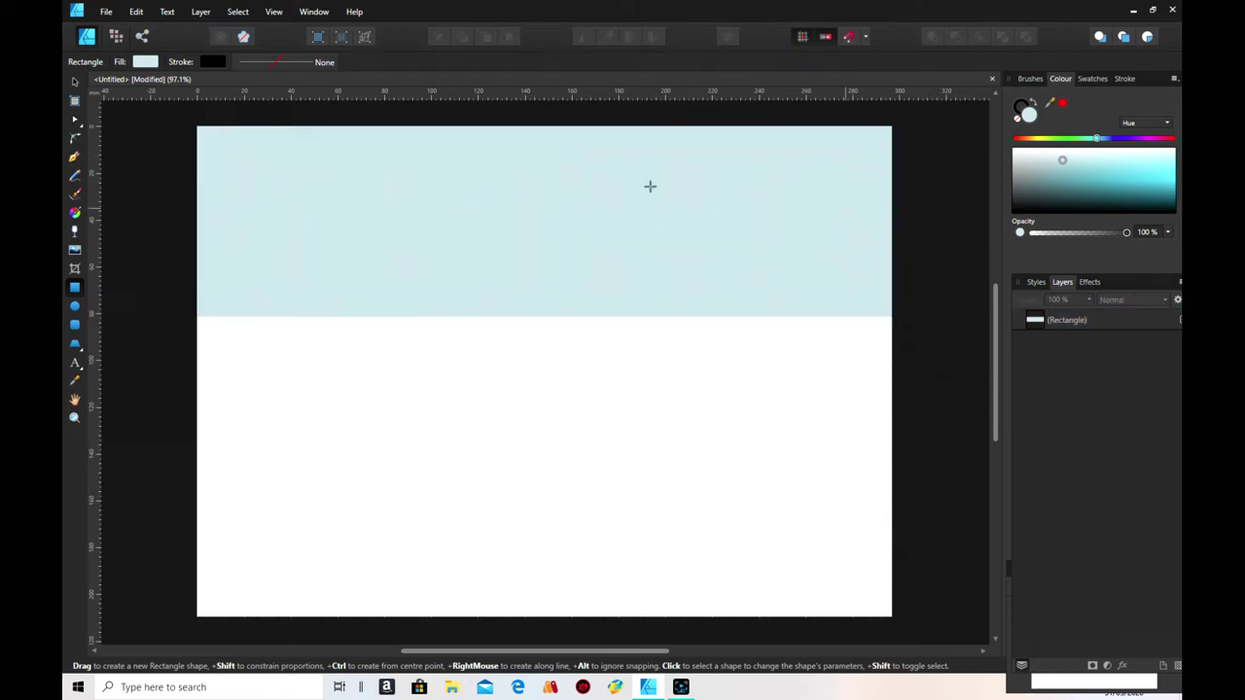
- Select the Paint Brush Tool and check its 16 px width setting
click(75, 193)
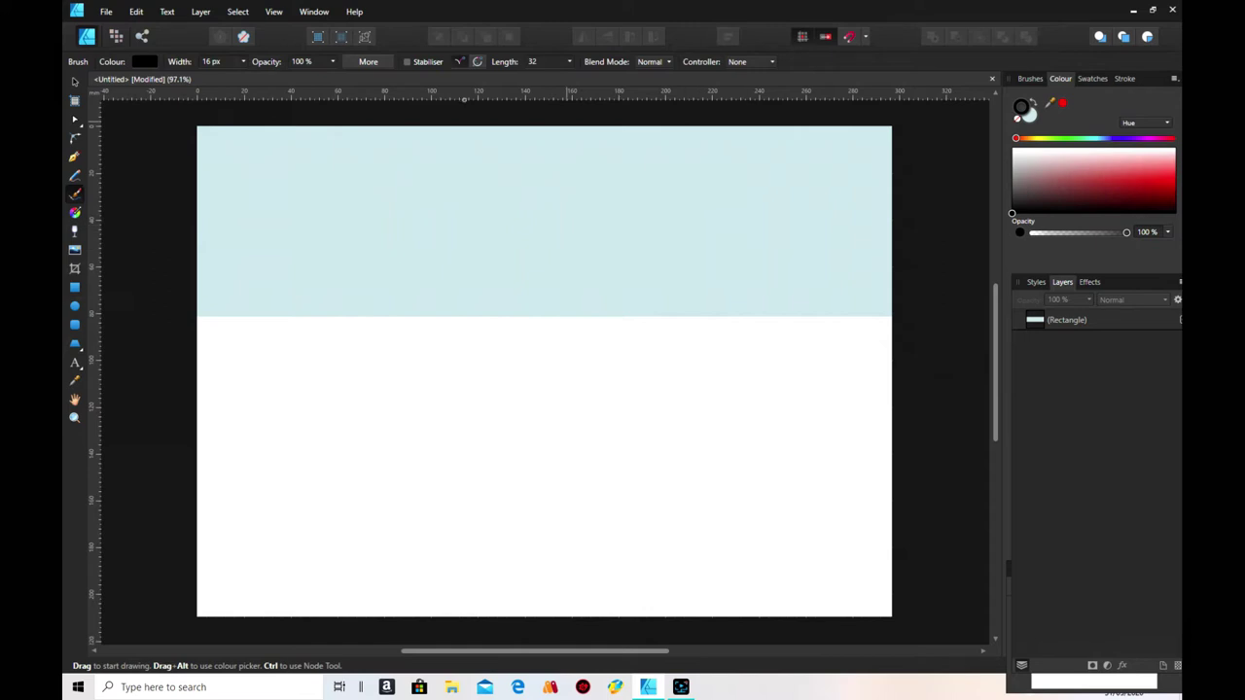
click(244, 62)
click(228, 61)
click(211, 61)
- Set the brush colour to white in the Colour panel
click(1124, 80)
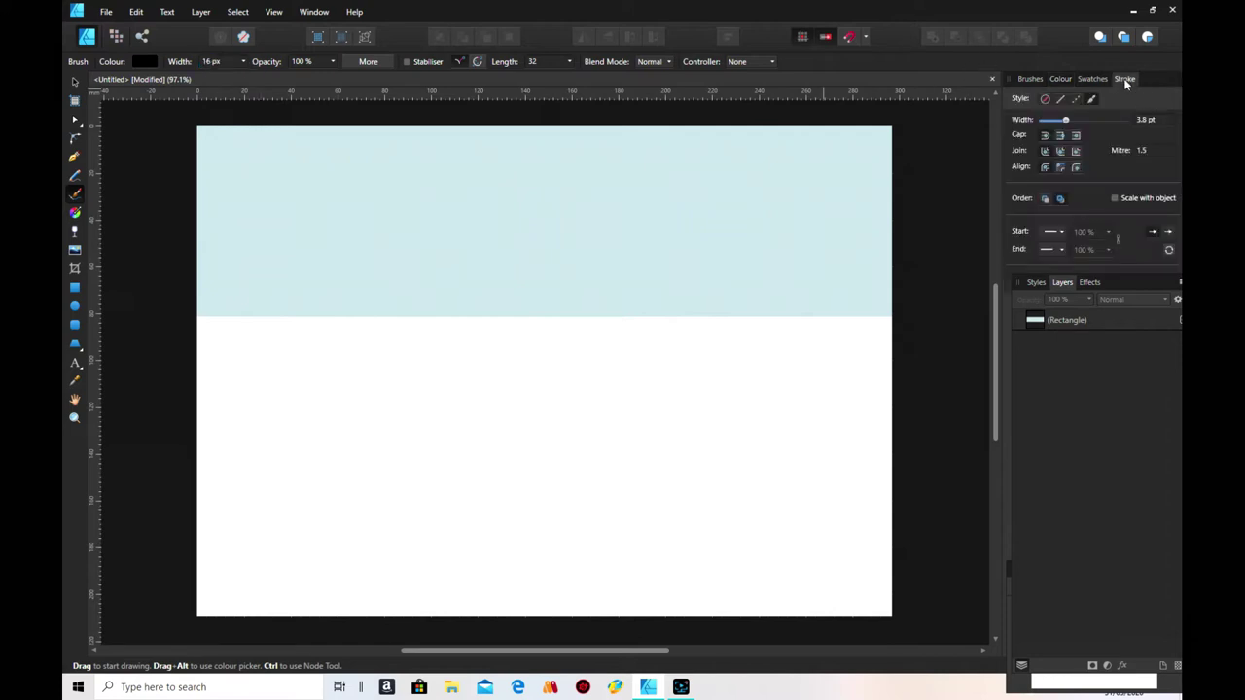
click(1027, 80)
click(1059, 80)
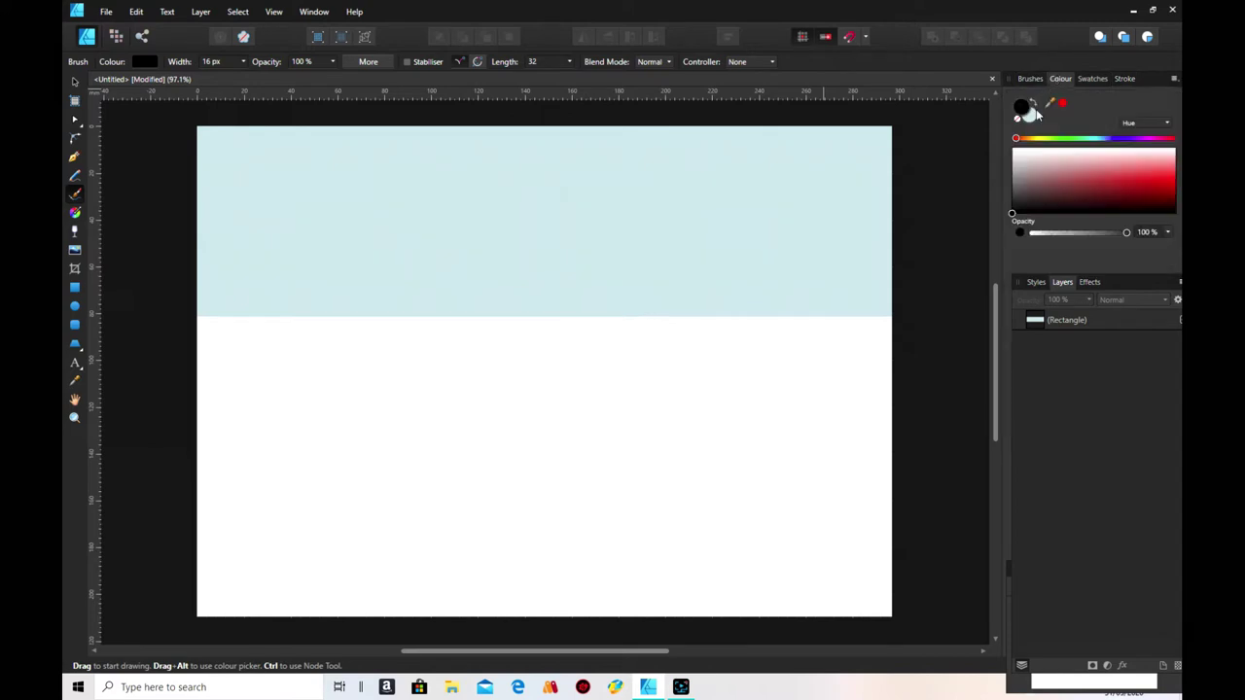
click(1020, 155)
click(1030, 118)
click(1019, 155)
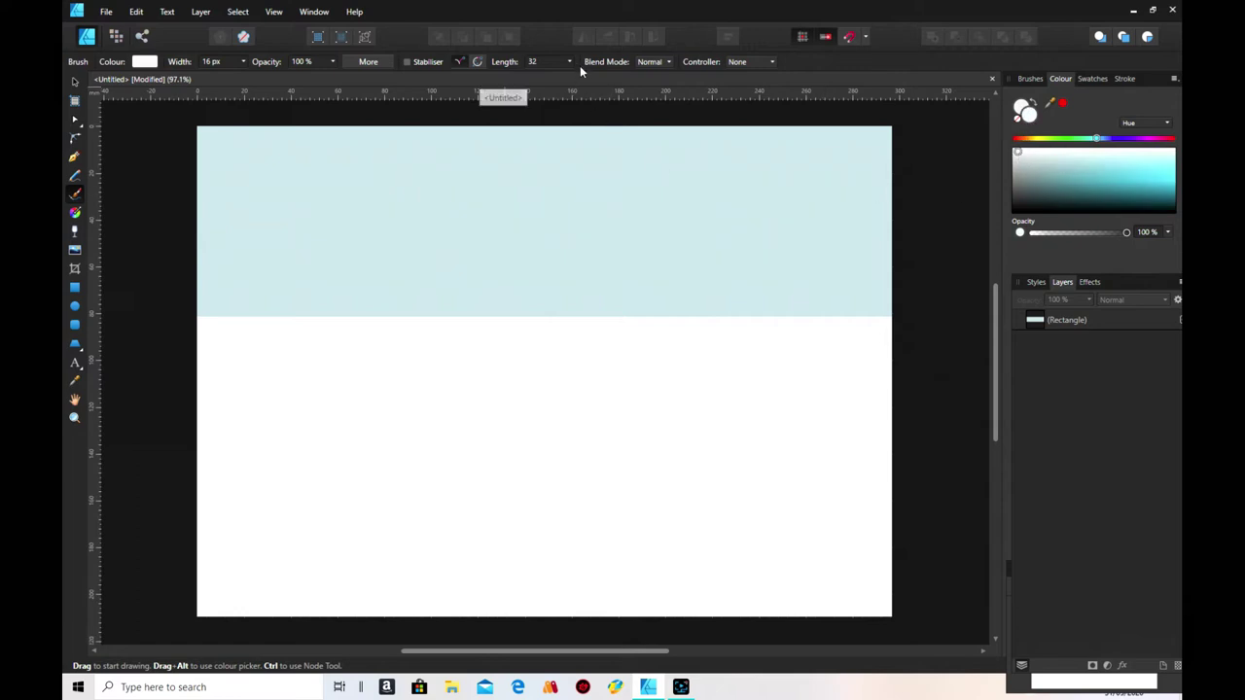
click(244, 64)
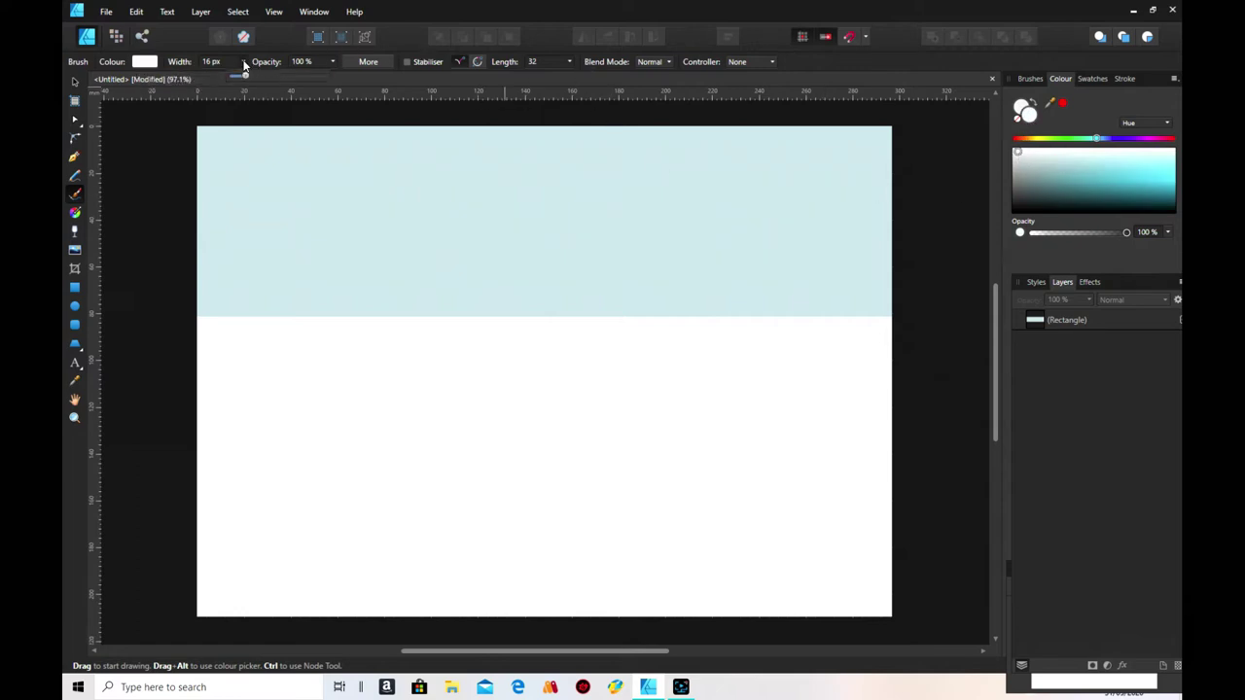
- Widen the brush to about 40 px and paint a white cloud on the left
drag(248, 80, 263, 82)
drag(300, 217, 307, 229)
mouse_move(335, 221)
mouse_down()
mouse_move(298, 222)
mouse_move(364, 226)
mouse_up()
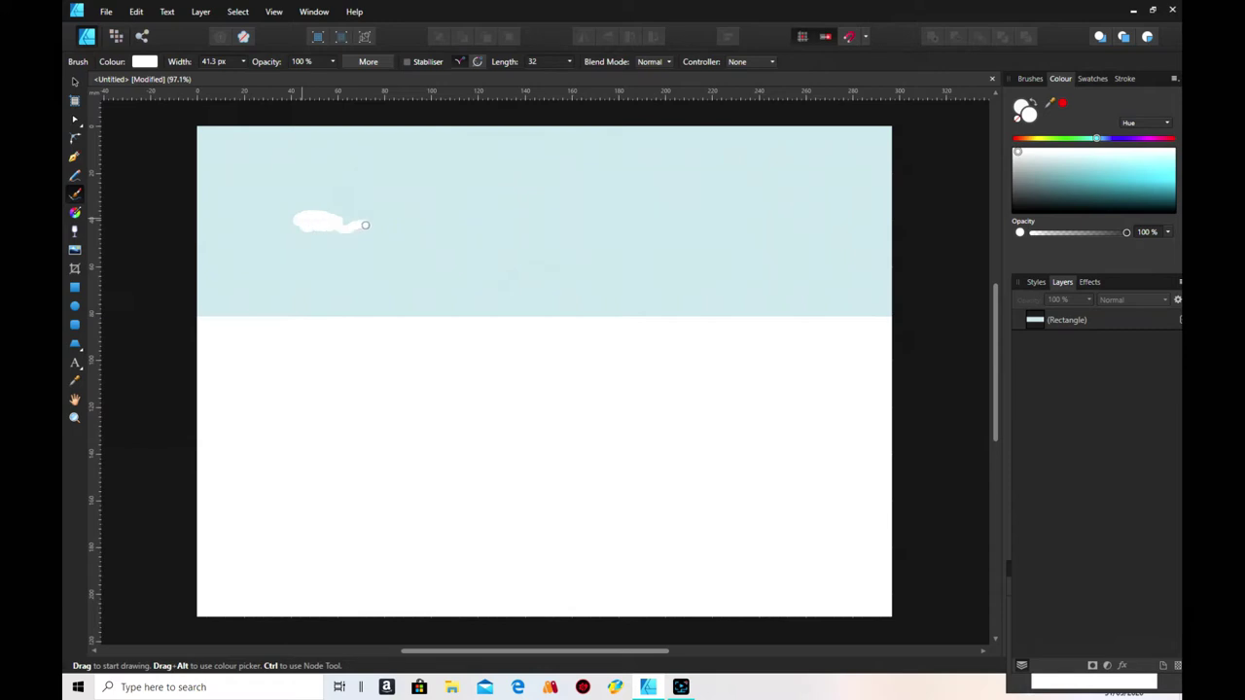
mouse_move(351, 222)
mouse_down()
mouse_move(333, 218)
mouse_move(369, 230)
mouse_up()
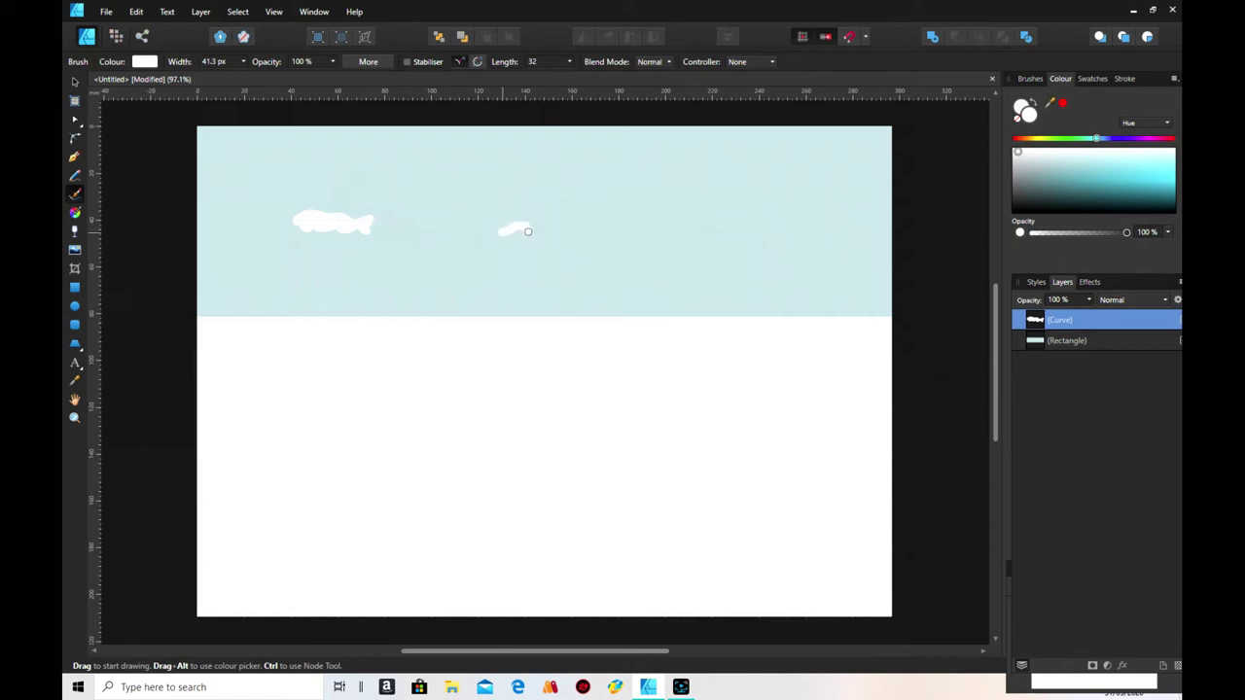
- Paint two more white clouds in the middle and on the right of the sky
drag(538, 229, 521, 223)
drag(561, 219, 564, 220)
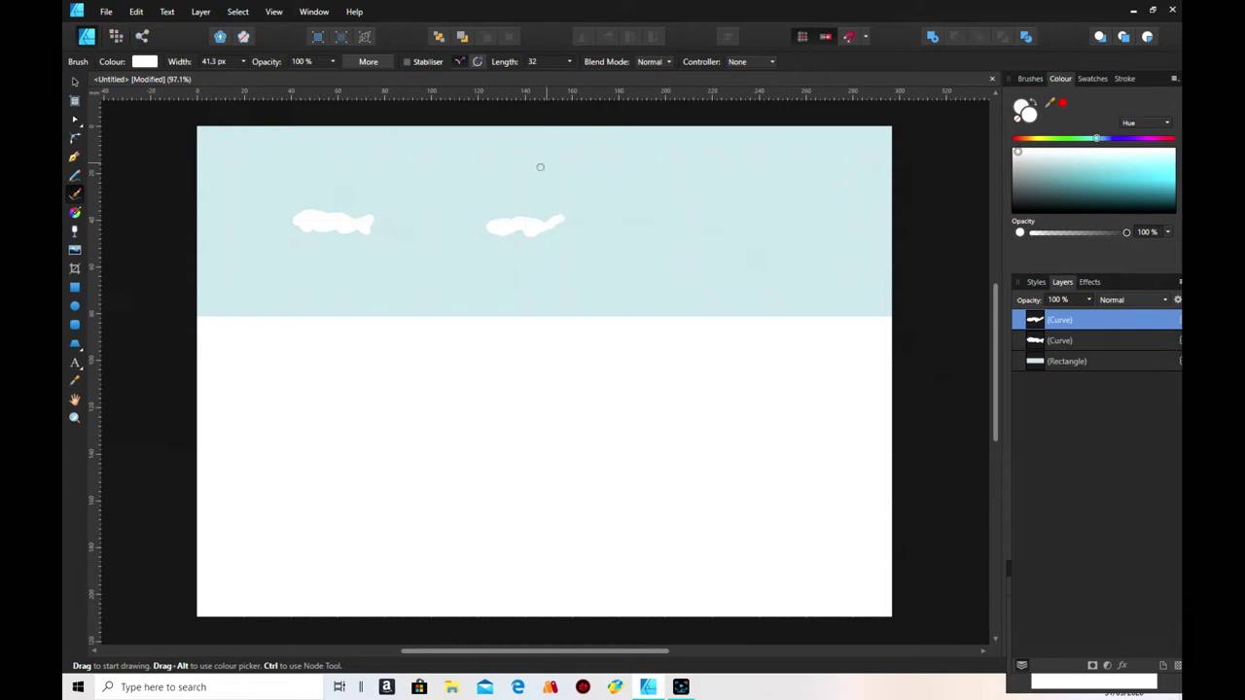
mouse_move(555, 214)
mouse_down()
mouse_move(536, 217)
mouse_move(564, 219)
mouse_up()
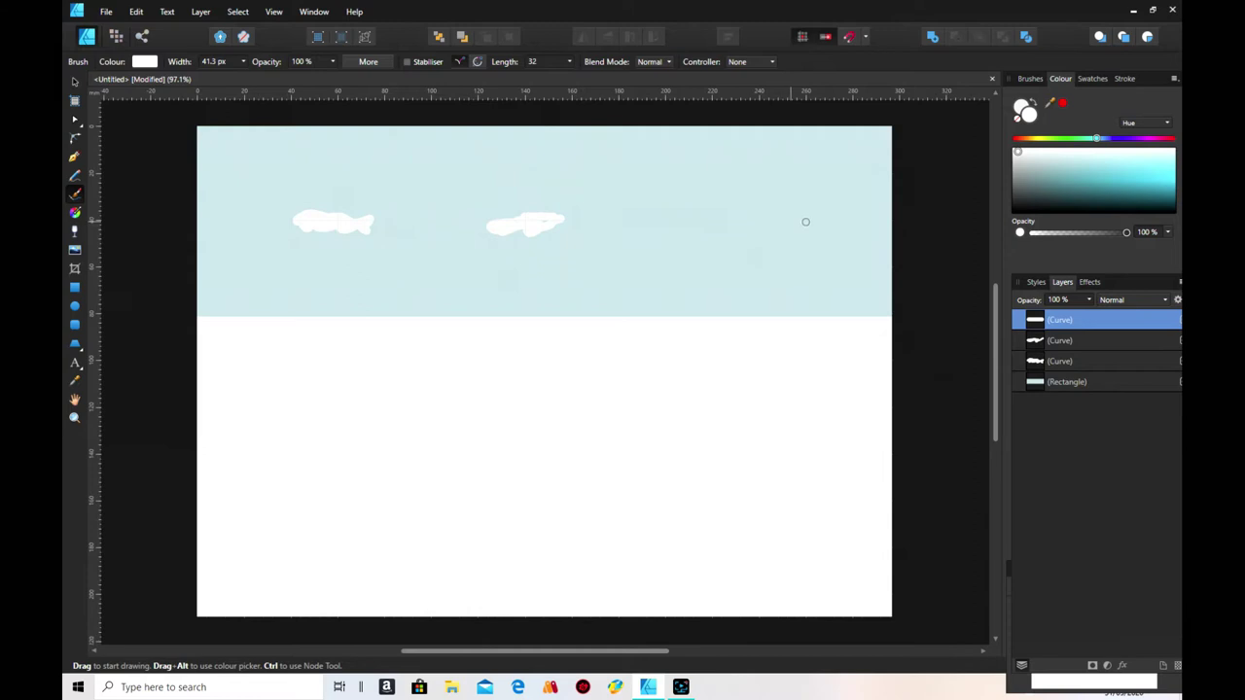
drag(681, 206, 711, 217)
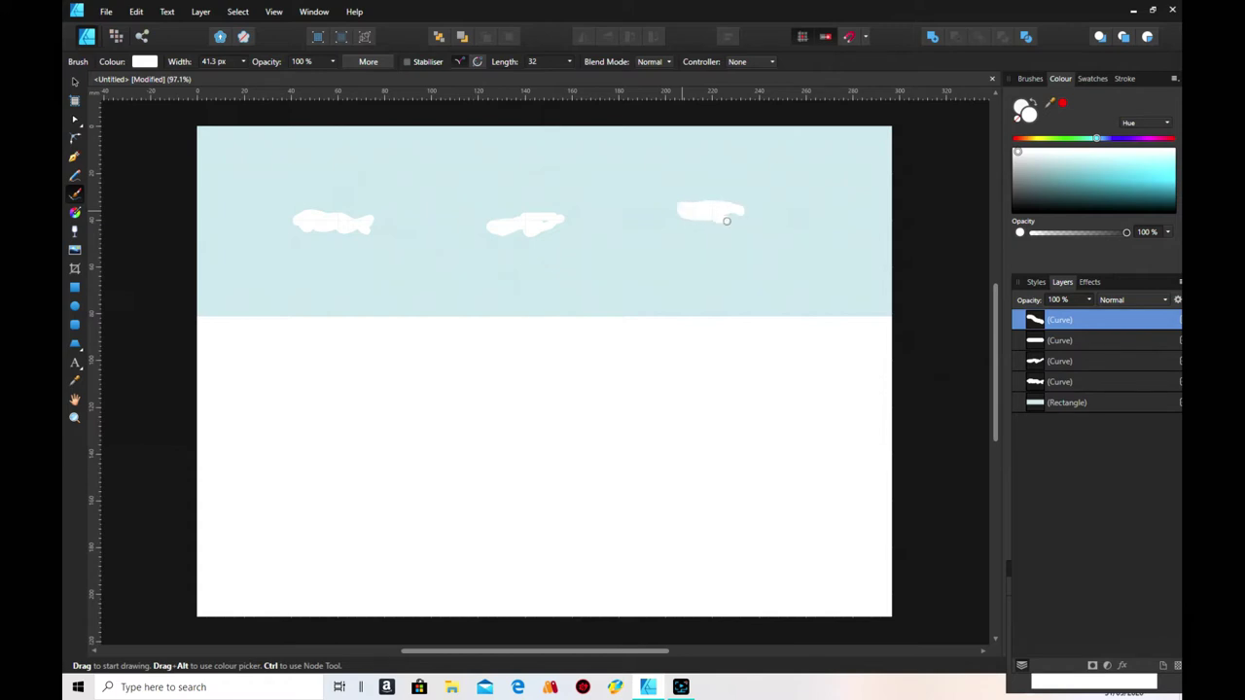
drag(736, 213, 745, 211)
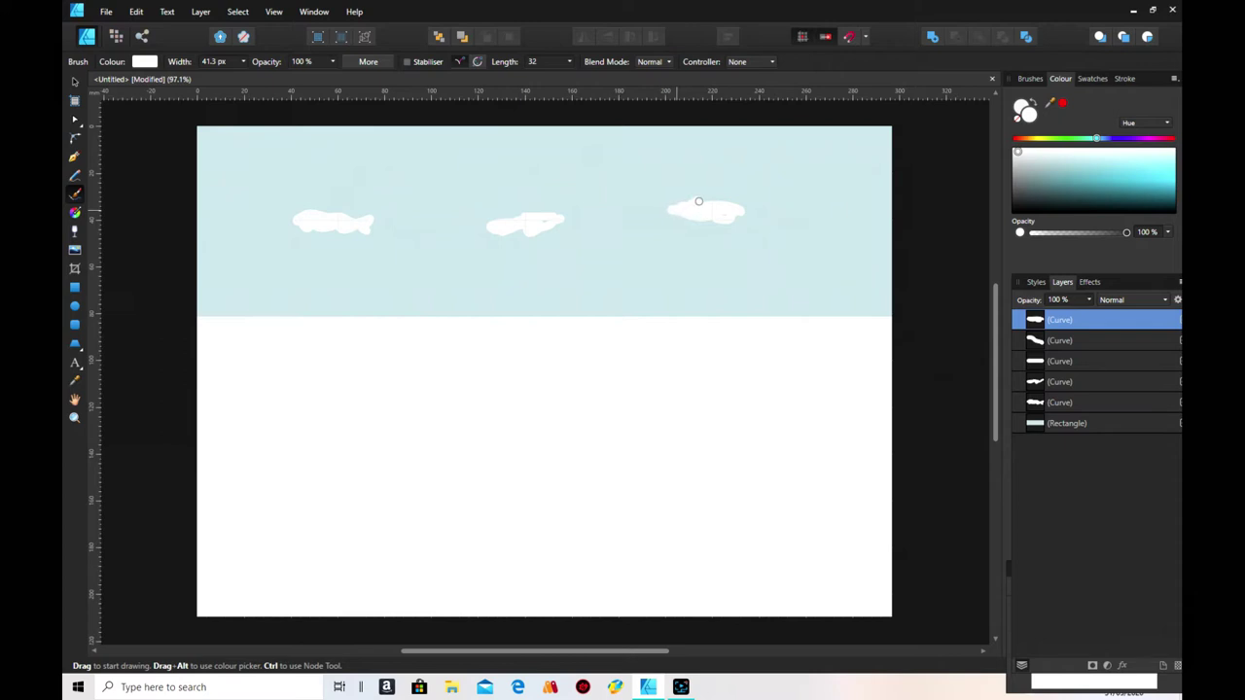
drag(720, 203, 739, 208)
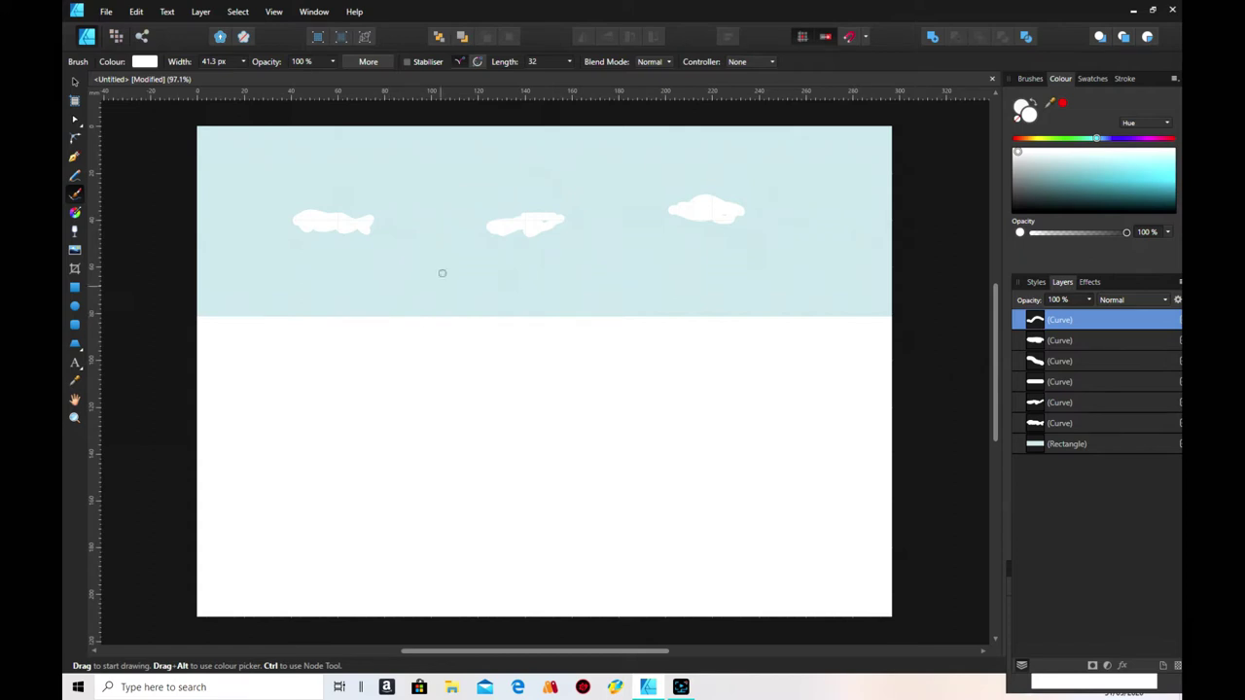
- Place 'New house and garage.png' at the left, sitting on the sky's bottom edge
click(81, 252)
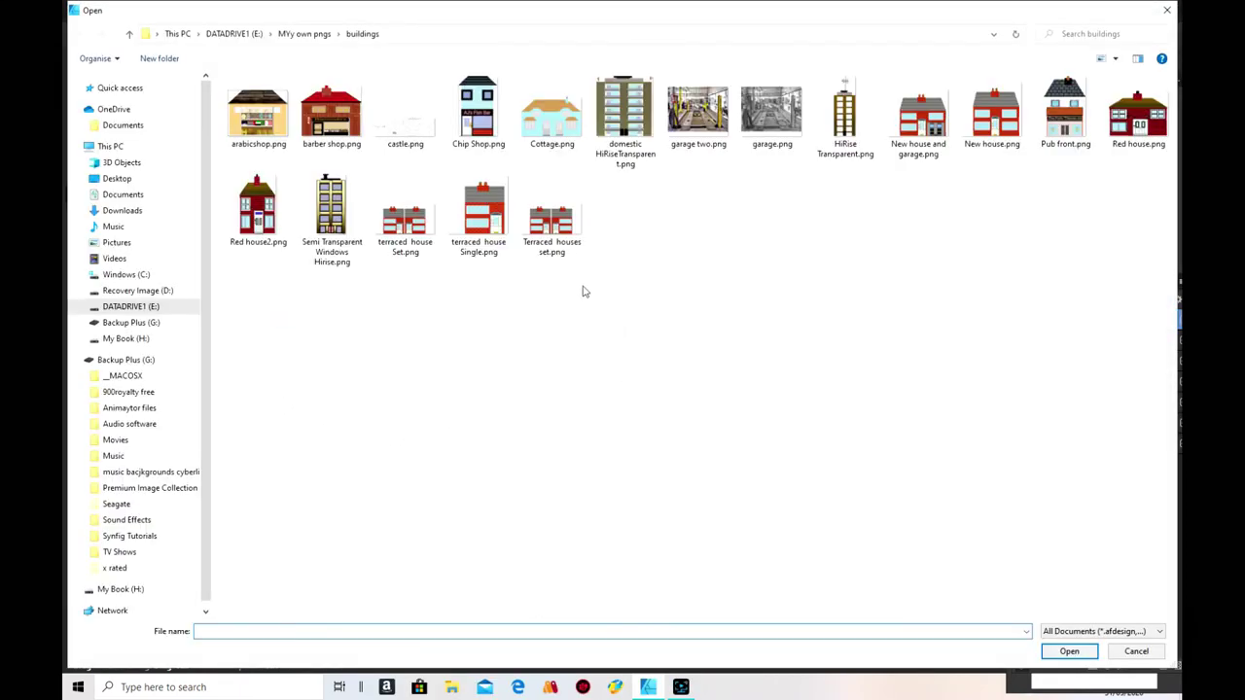
click(900, 141)
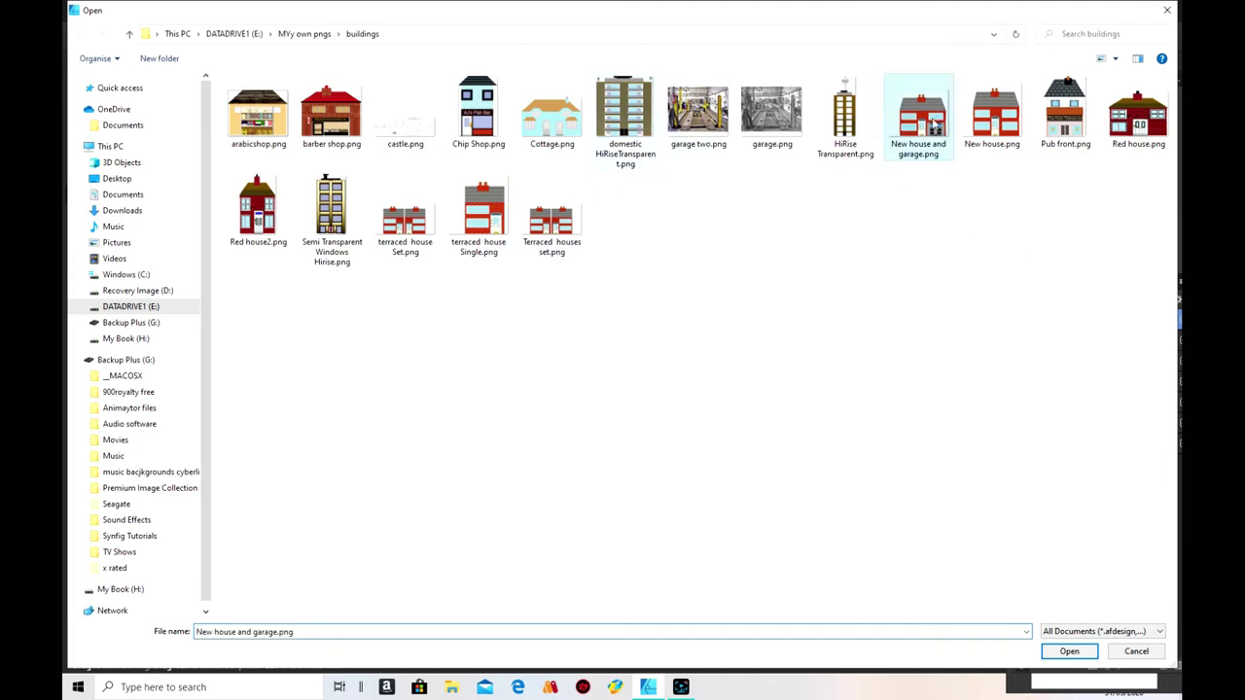
click(1070, 651)
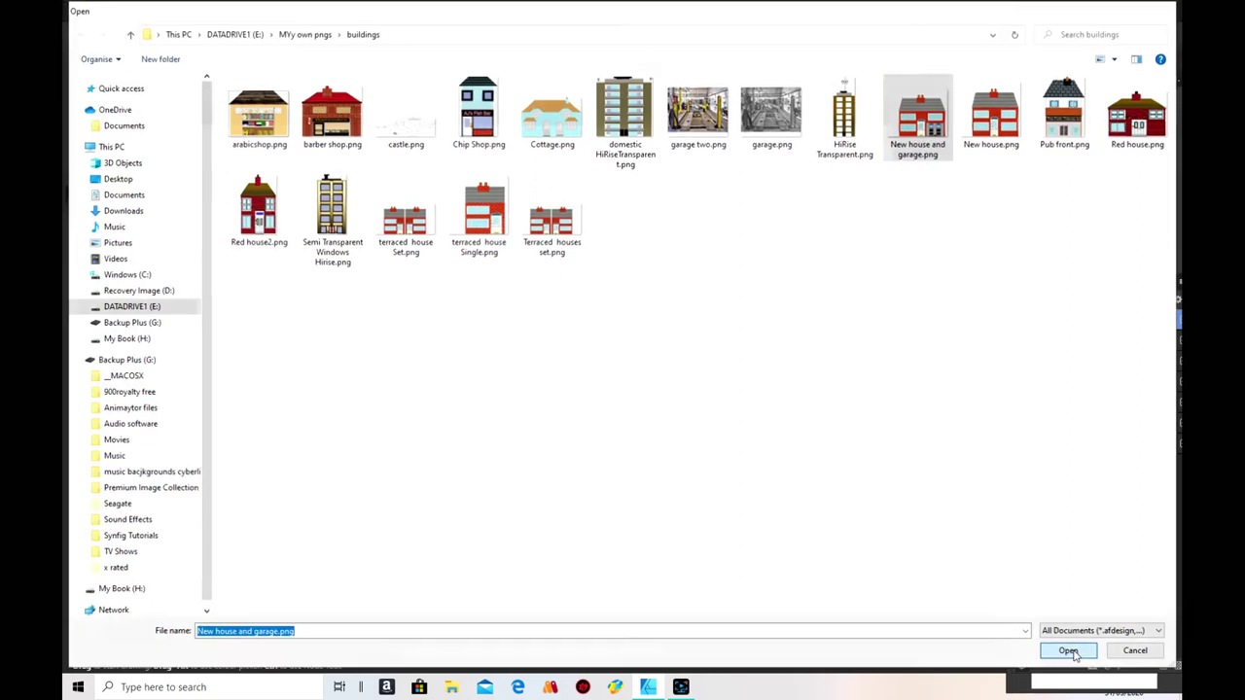
drag(197, 212, 306, 347)
drag(278, 295, 253, 300)
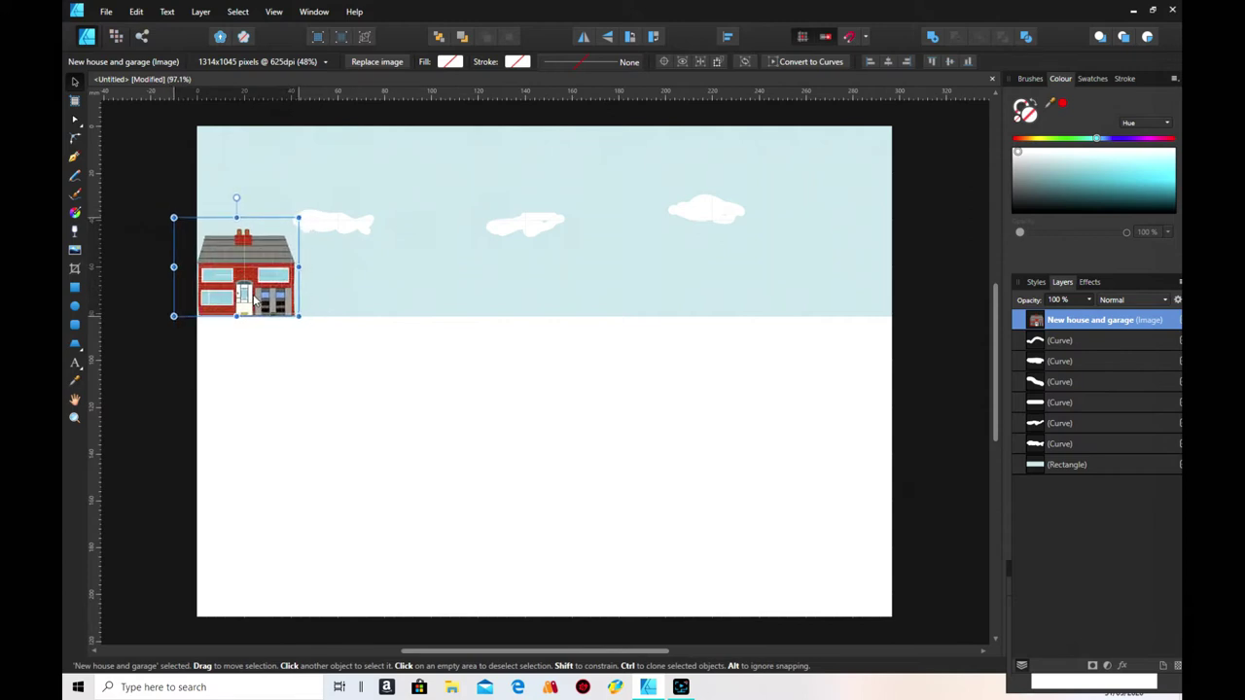
- Paste three copies of the house: one beside the first, two in the right half
right_click(260, 289)
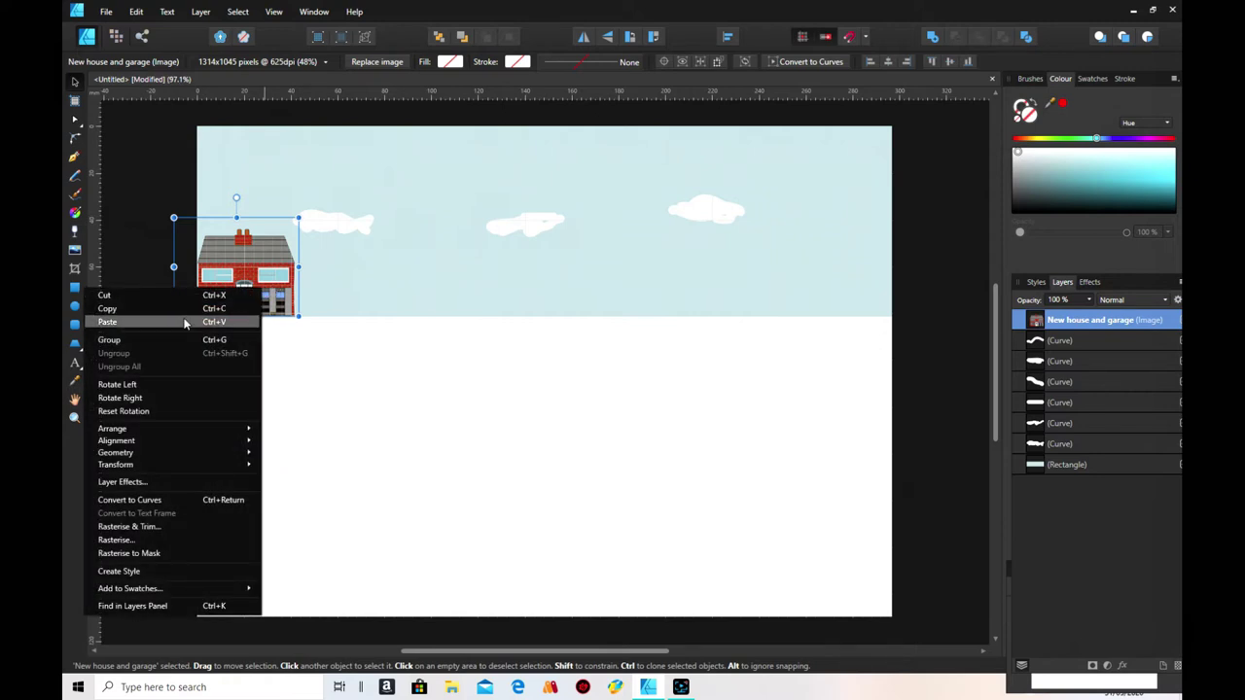
click(184, 309)
right_click(221, 284)
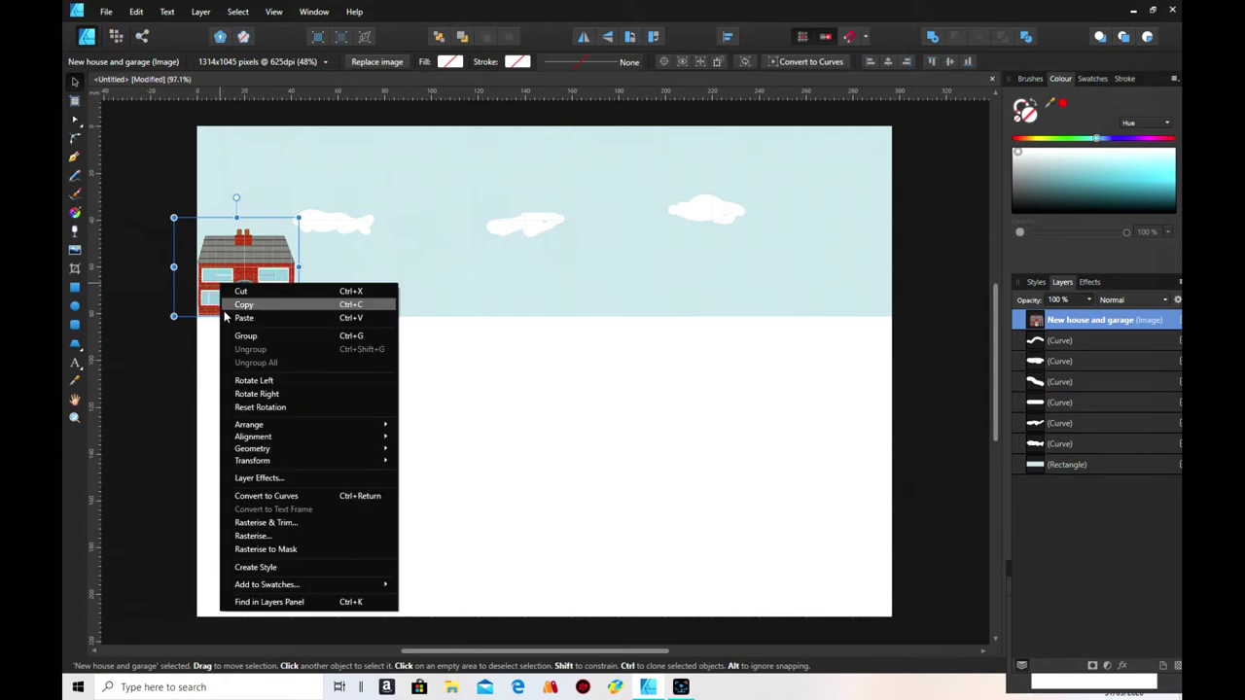
click(248, 318)
drag(261, 295, 353, 294)
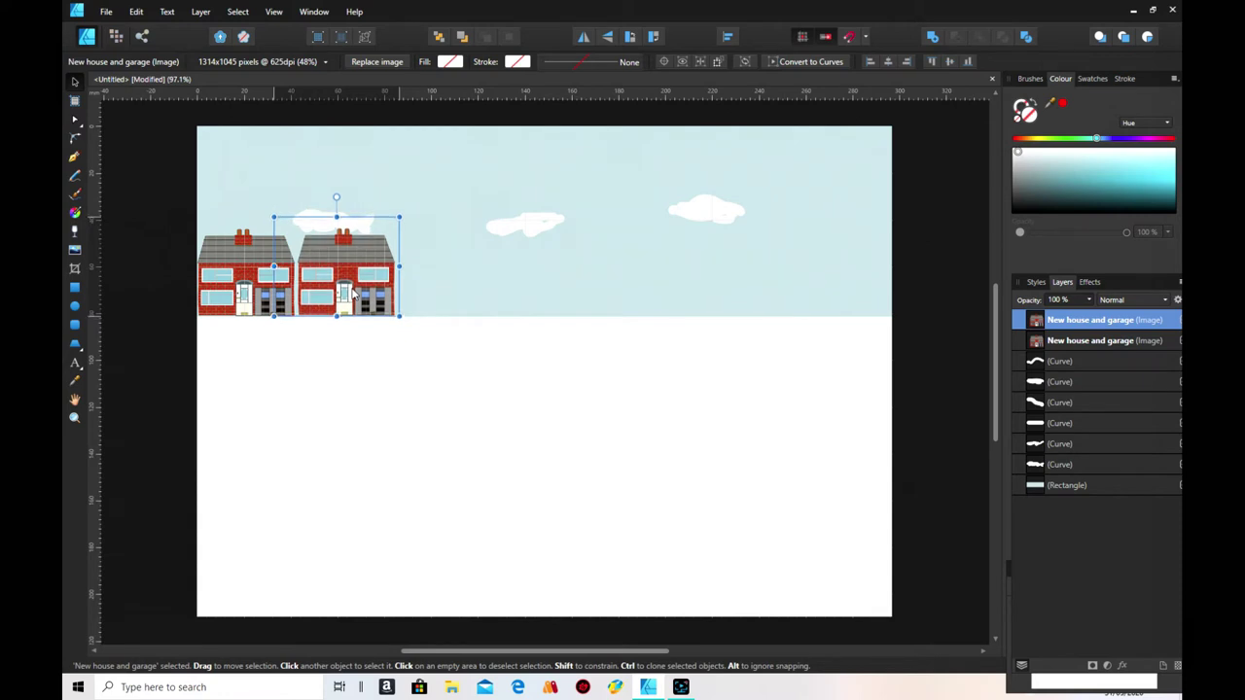
right_click(354, 293)
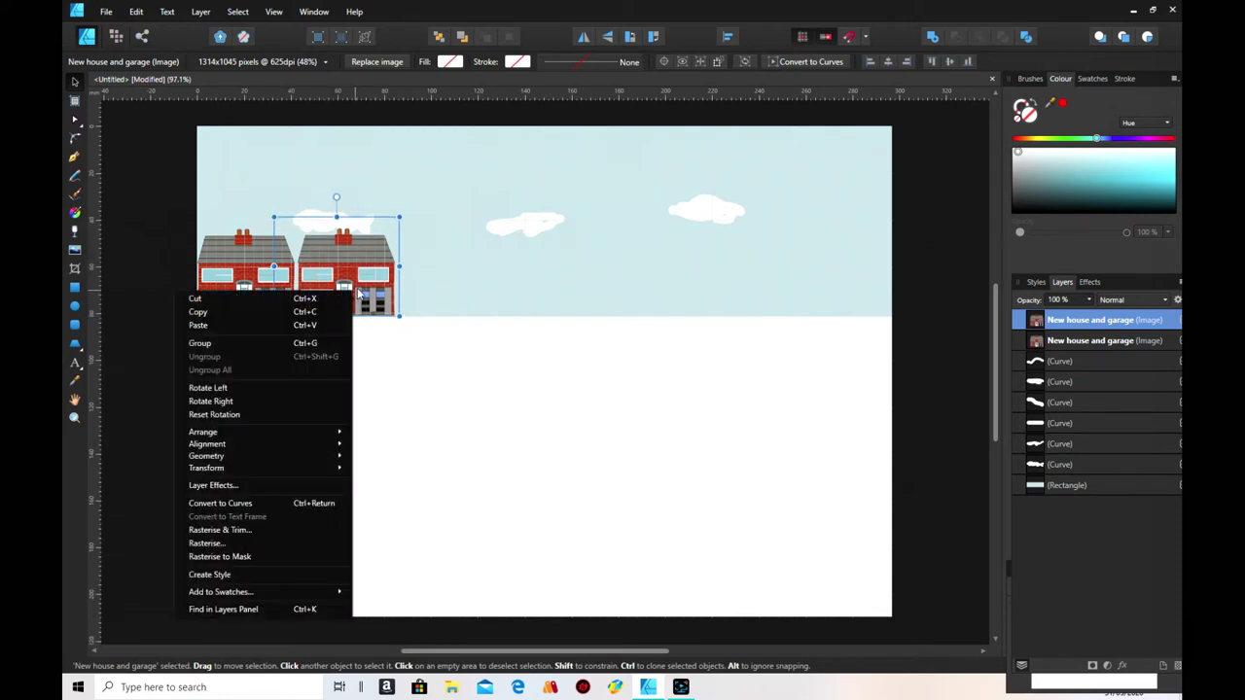
click(290, 326)
drag(266, 303, 575, 303)
right_click(575, 303)
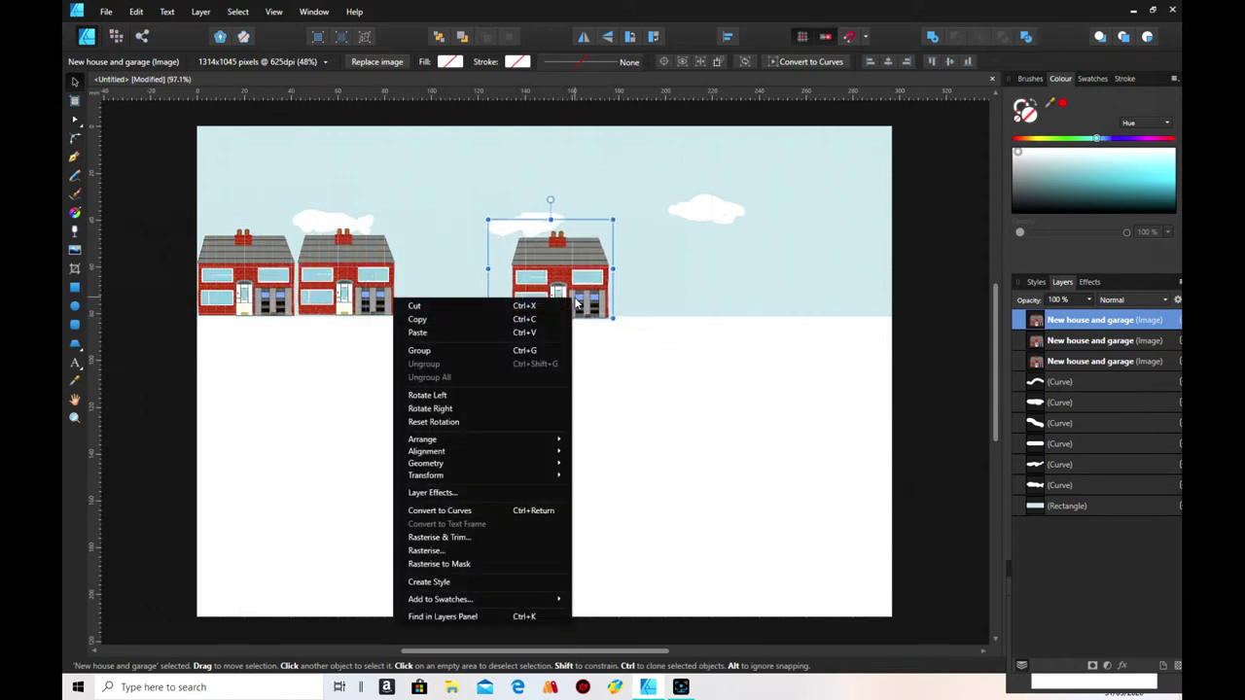
click(491, 333)
drag(244, 297, 657, 296)
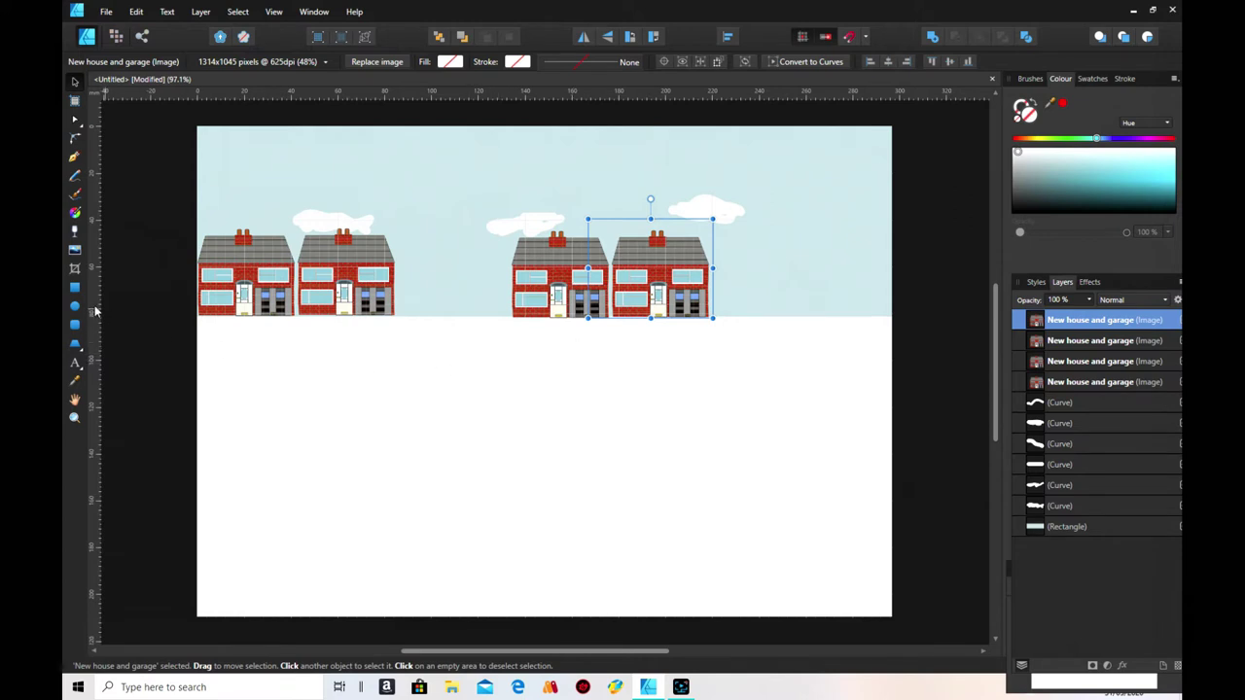
- Place 'Red house.png' in the middle gap and stretch it slightly taller to match
click(75, 251)
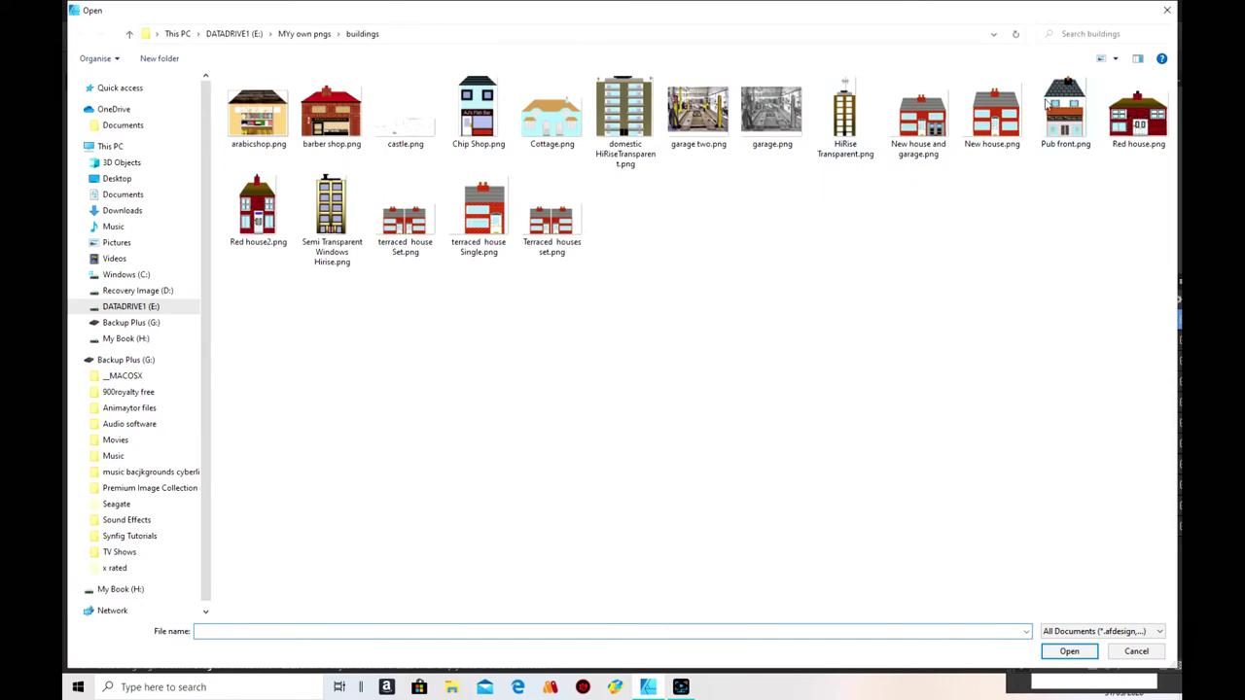
click(1126, 128)
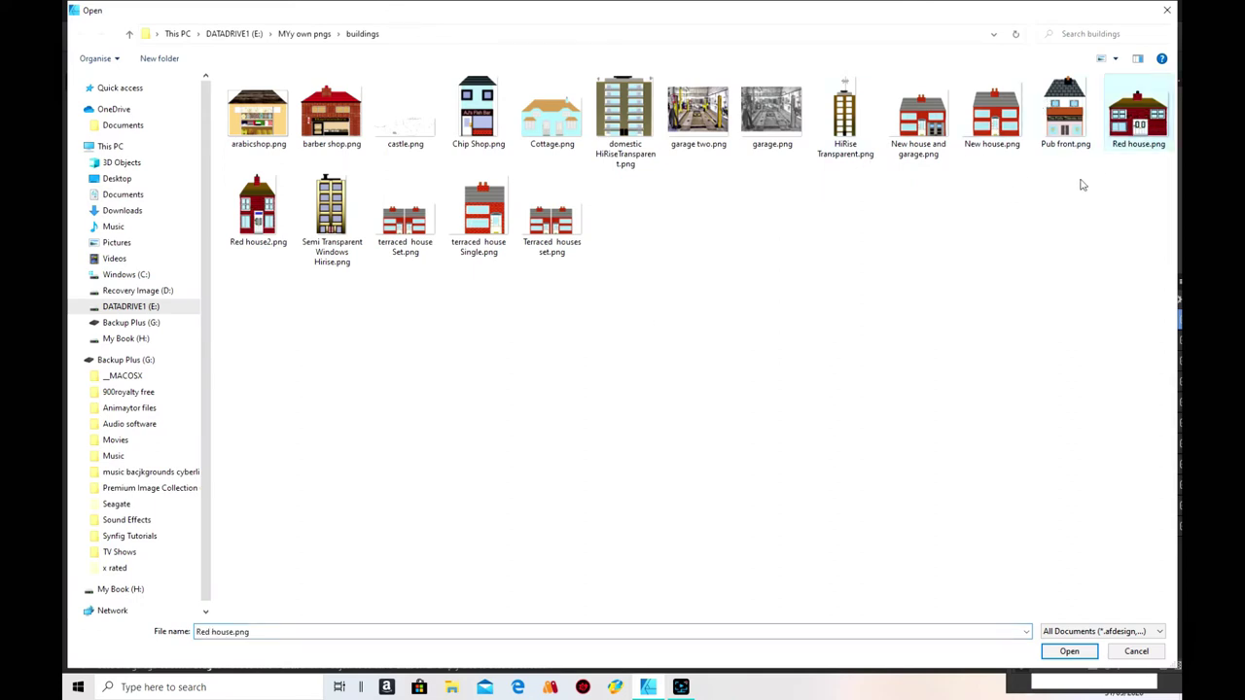
click(1069, 650)
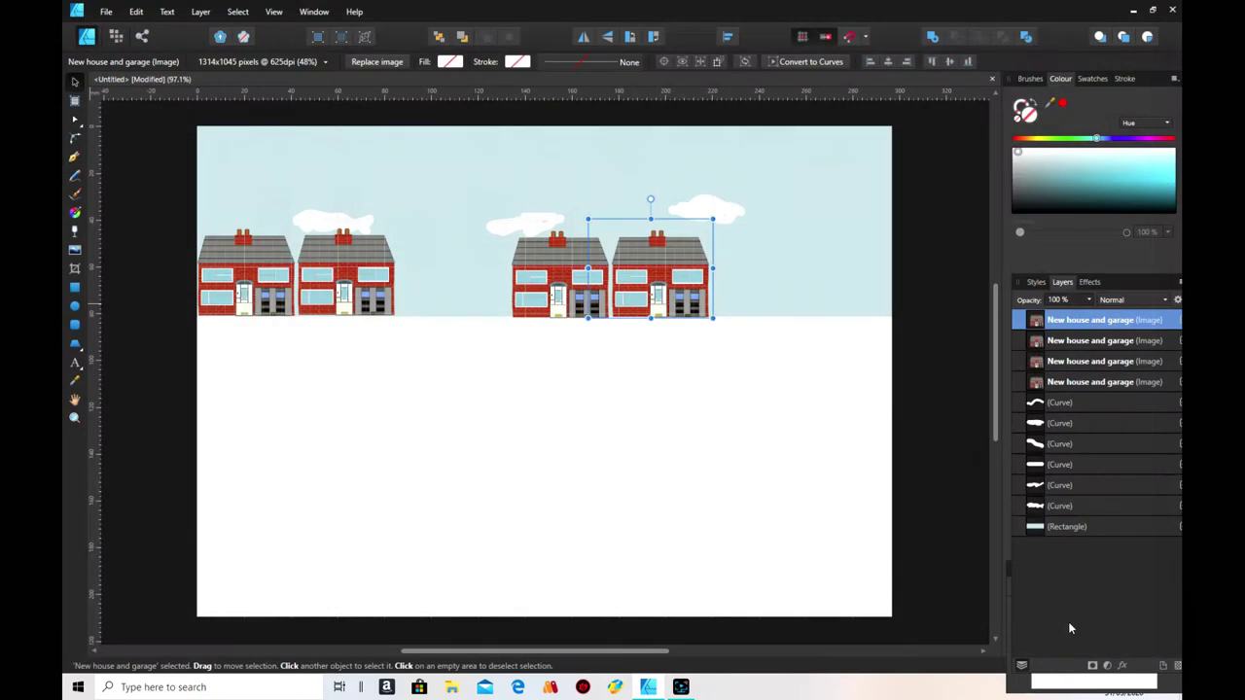
drag(396, 233, 486, 348)
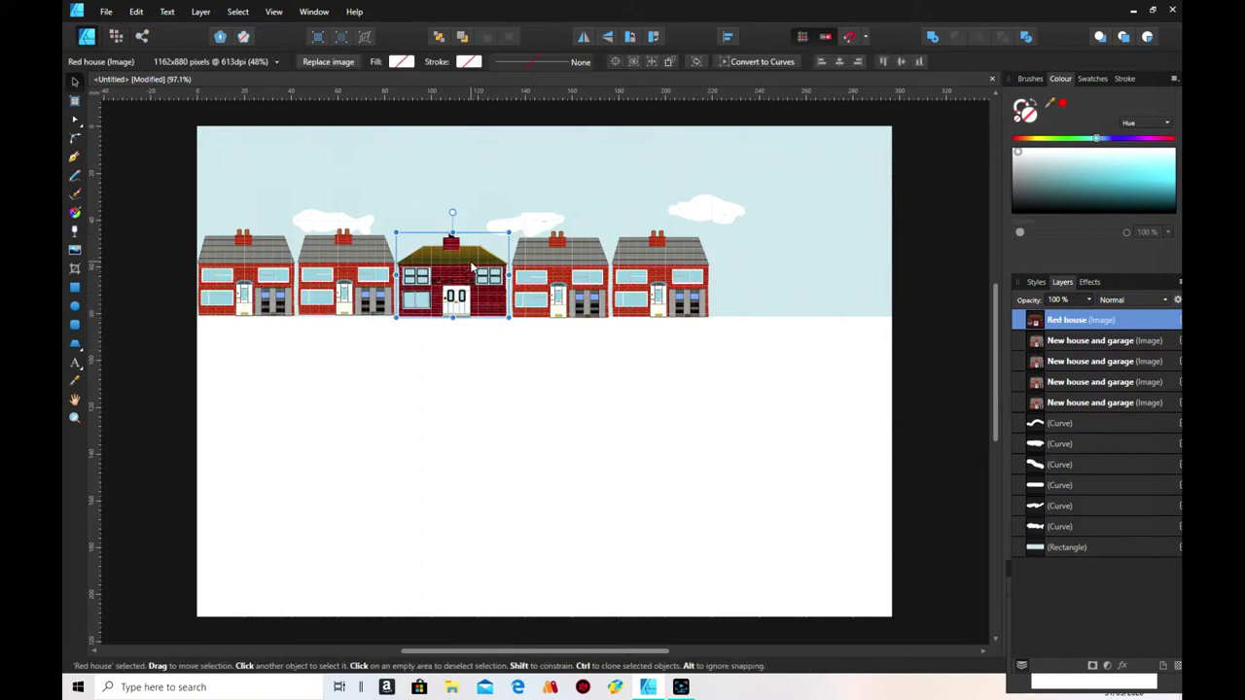
drag(454, 230, 455, 224)
drag(455, 225, 453, 226)
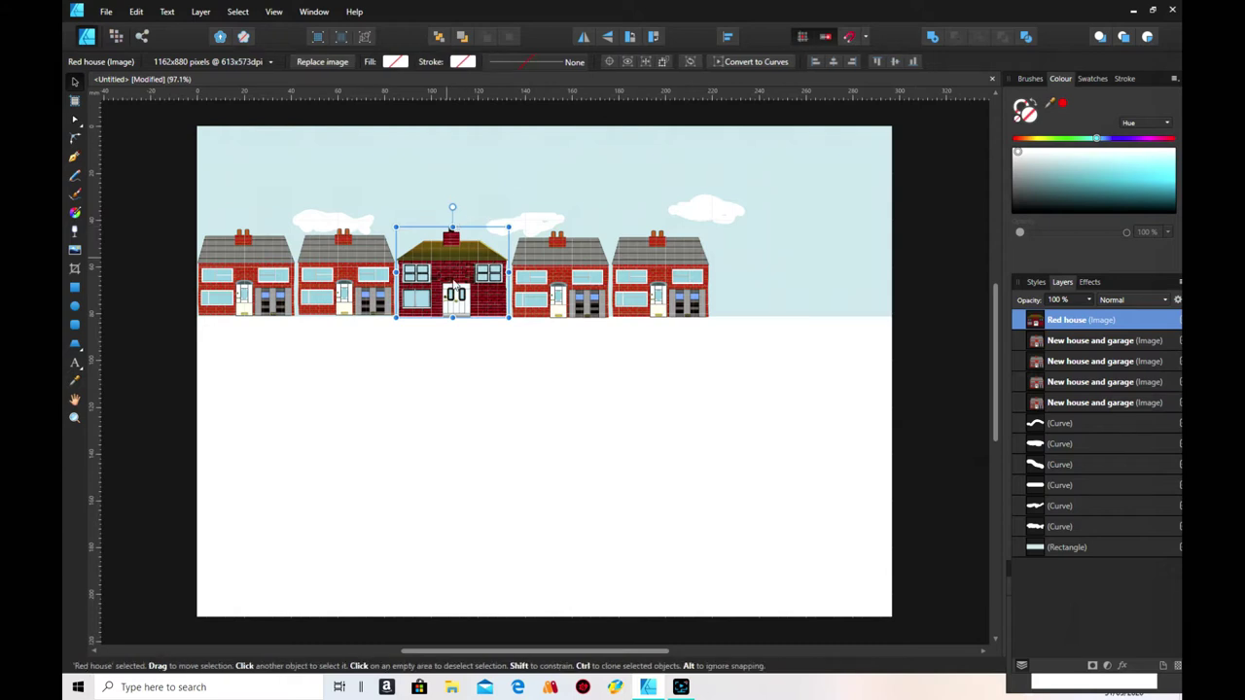
drag(463, 294, 463, 292)
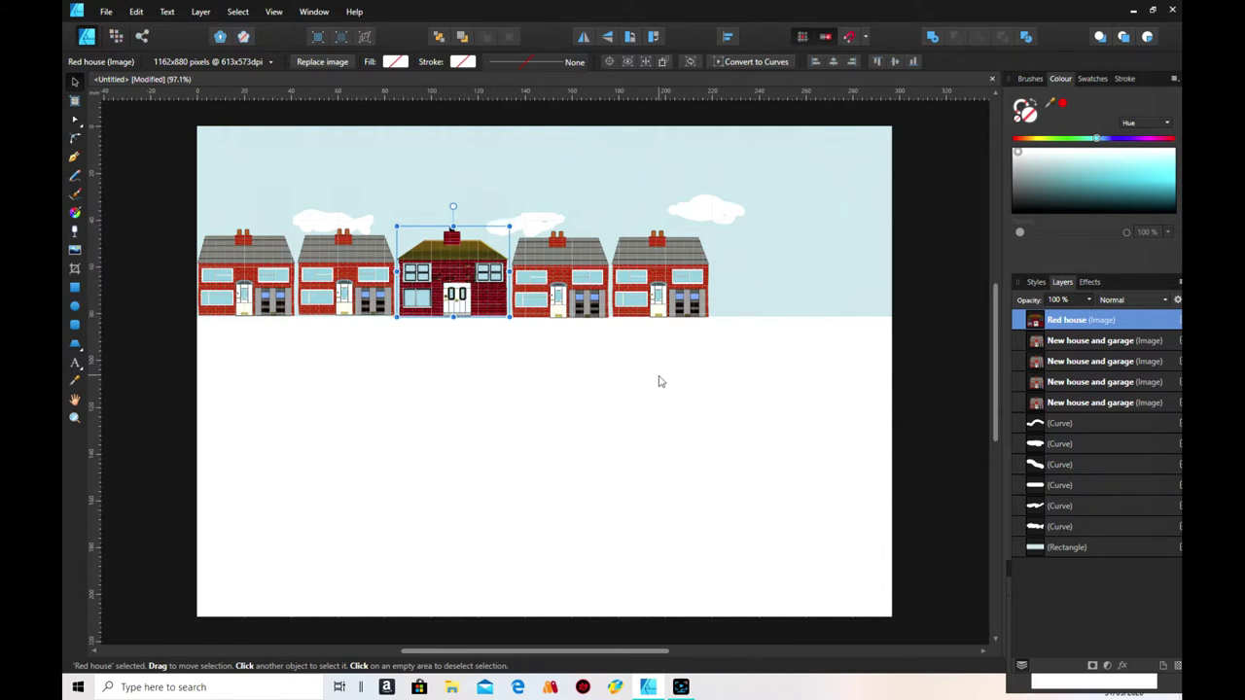
click(661, 381)
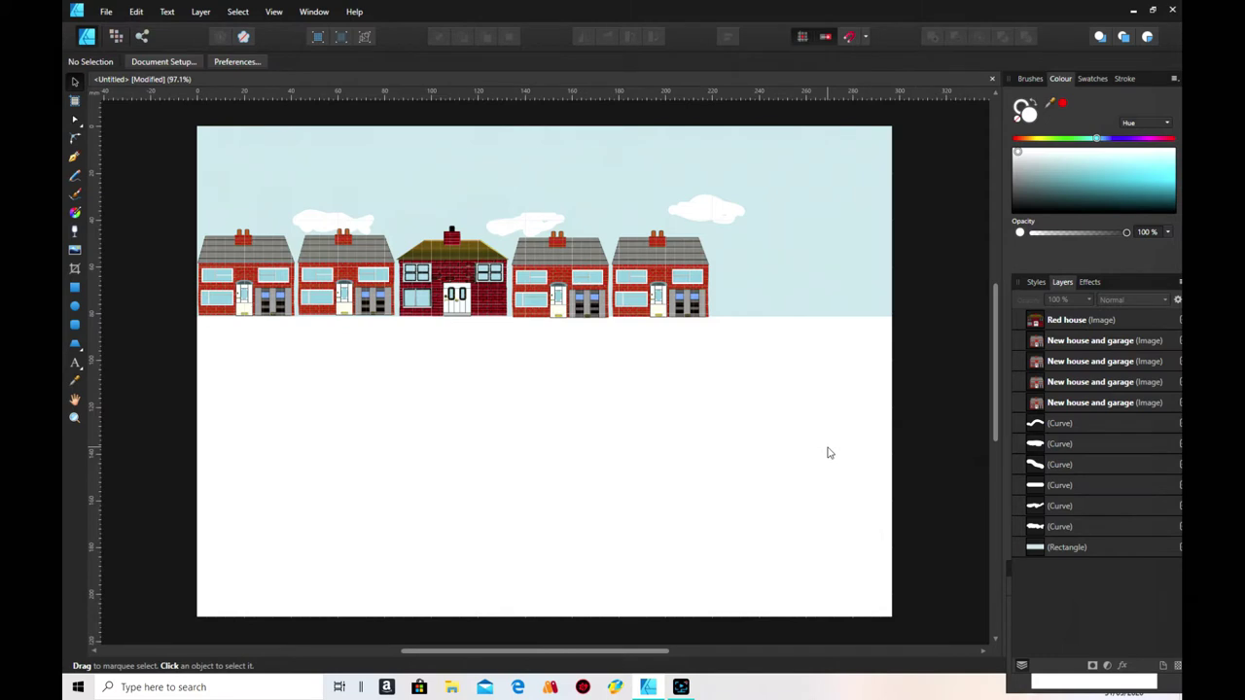
click(75, 251)
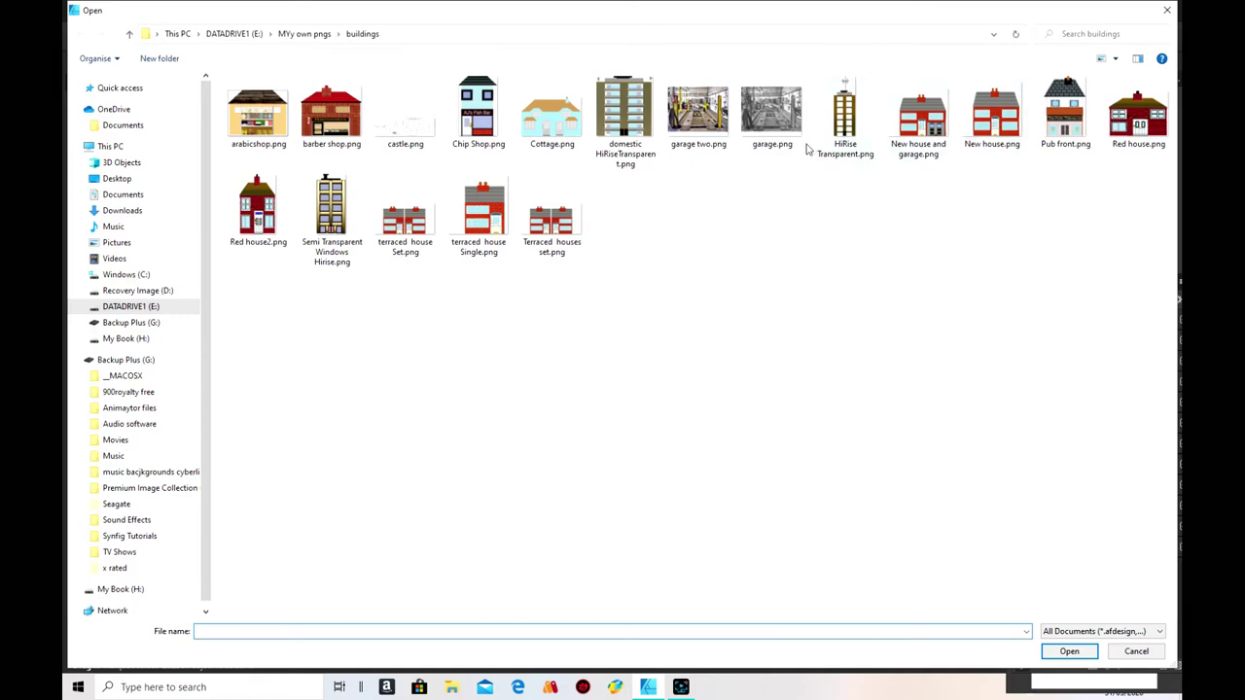
- Place 'Pub front.png', enlarge it, and position it at the street's right end
click(1076, 120)
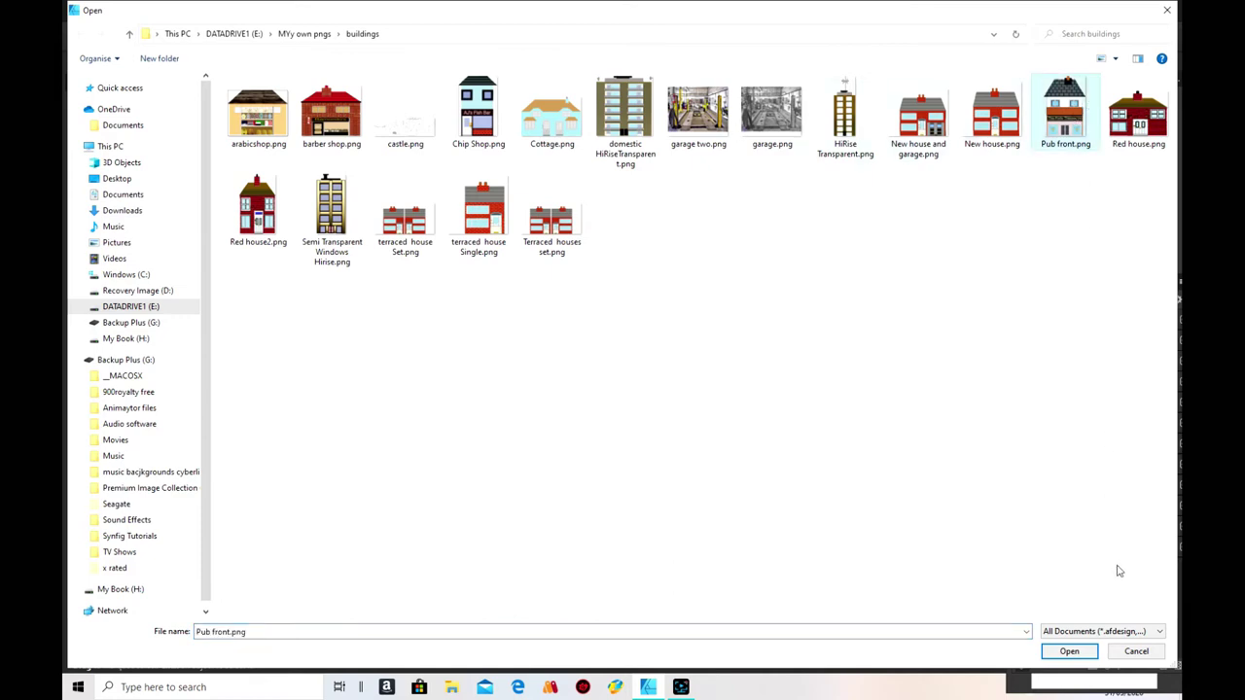
click(1071, 652)
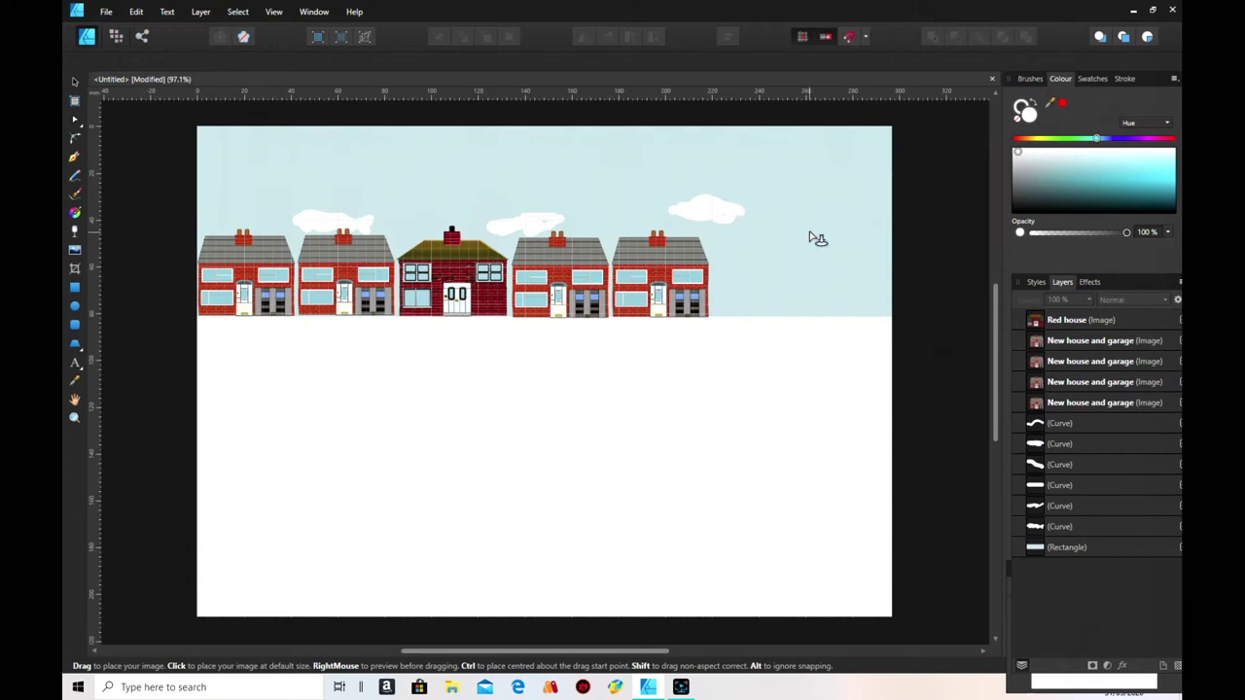
drag(792, 217, 881, 314)
drag(847, 248, 867, 240)
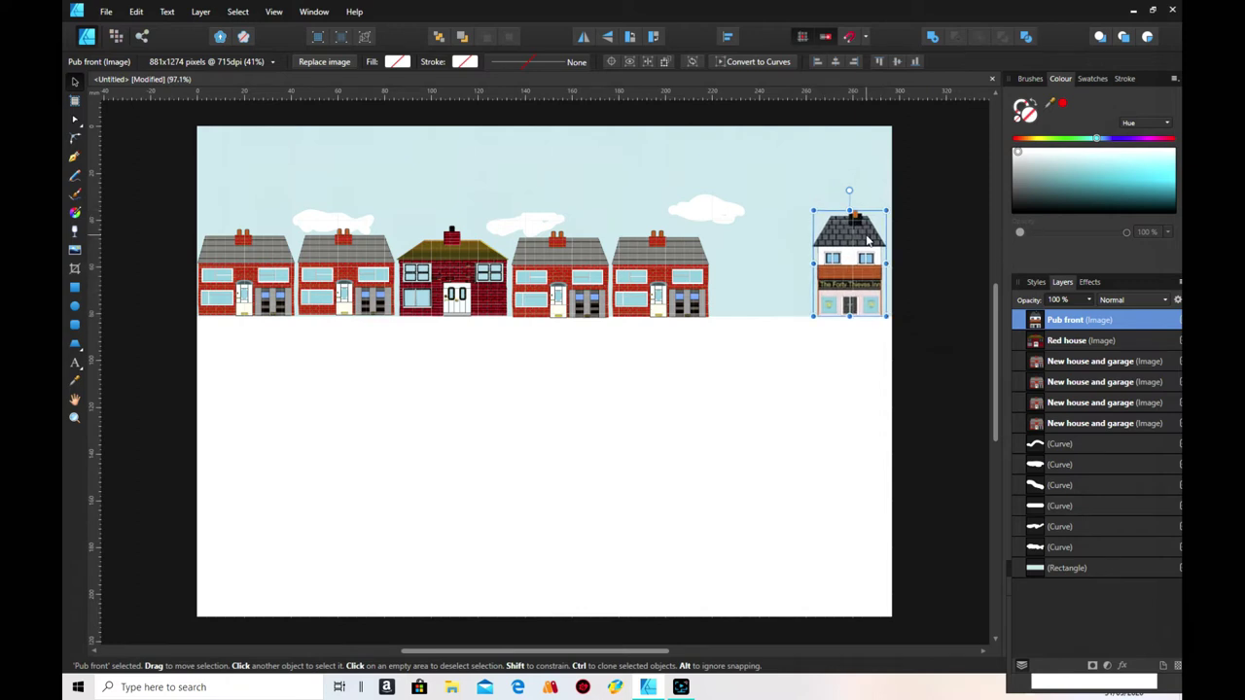
drag(812, 209, 777, 160)
drag(842, 222, 872, 231)
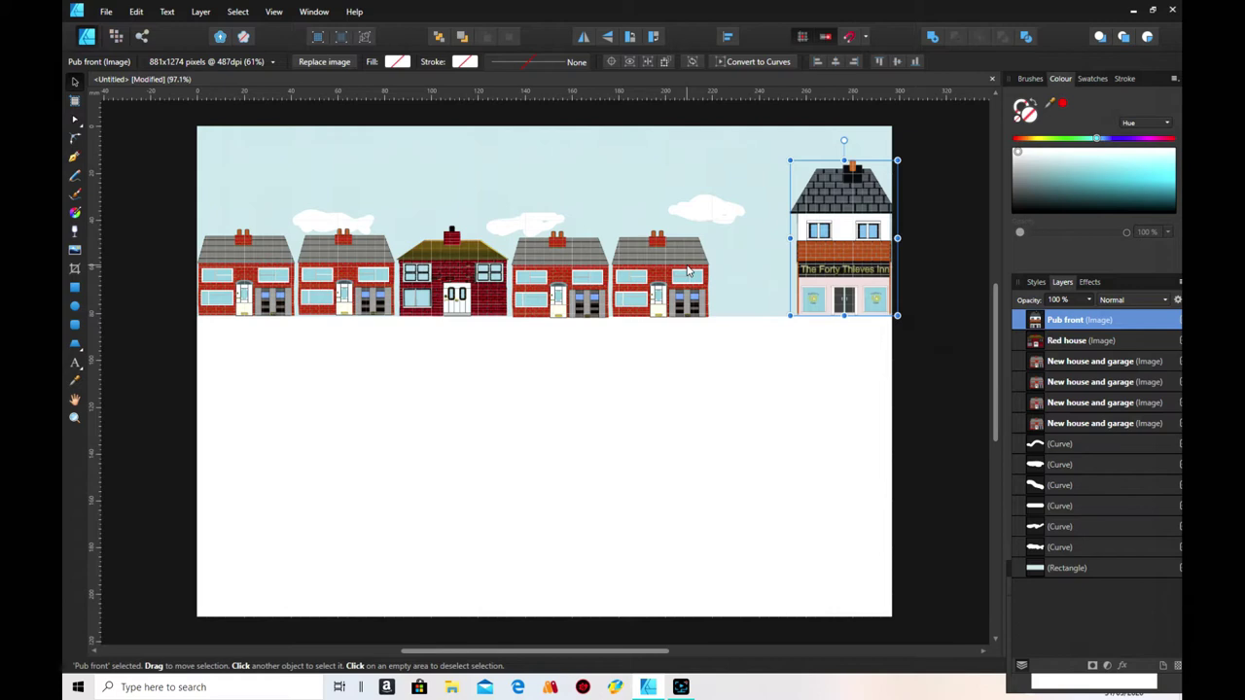
- Move the two right-hand houses right so they sit beside the pub front
drag(687, 272, 764, 263)
drag(551, 258, 634, 255)
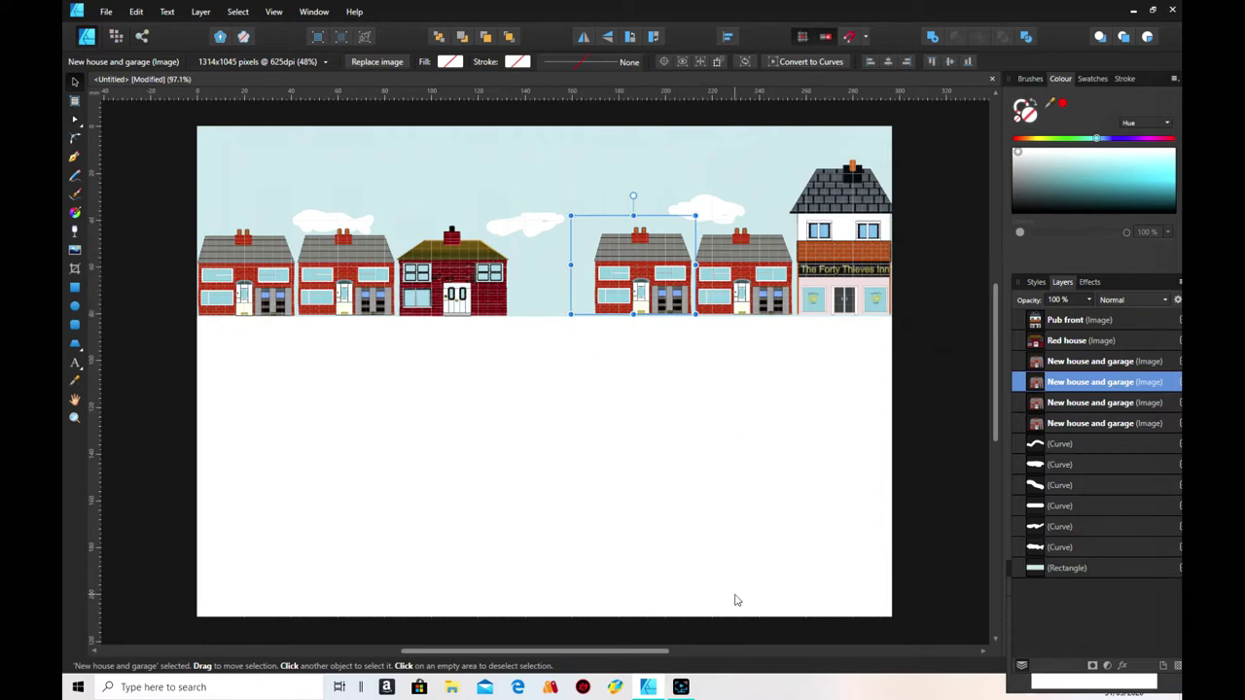
click(74, 250)
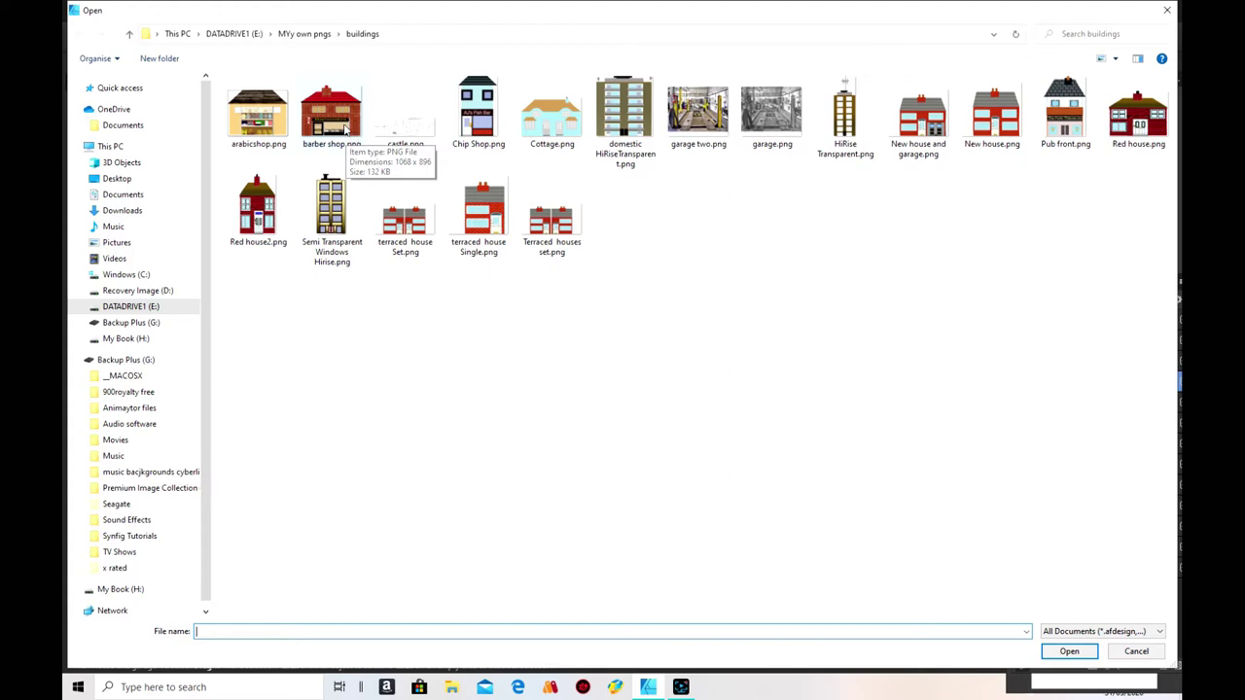
- Place 'barber shop.png' in the gap after the red house and enlarge it
click(344, 126)
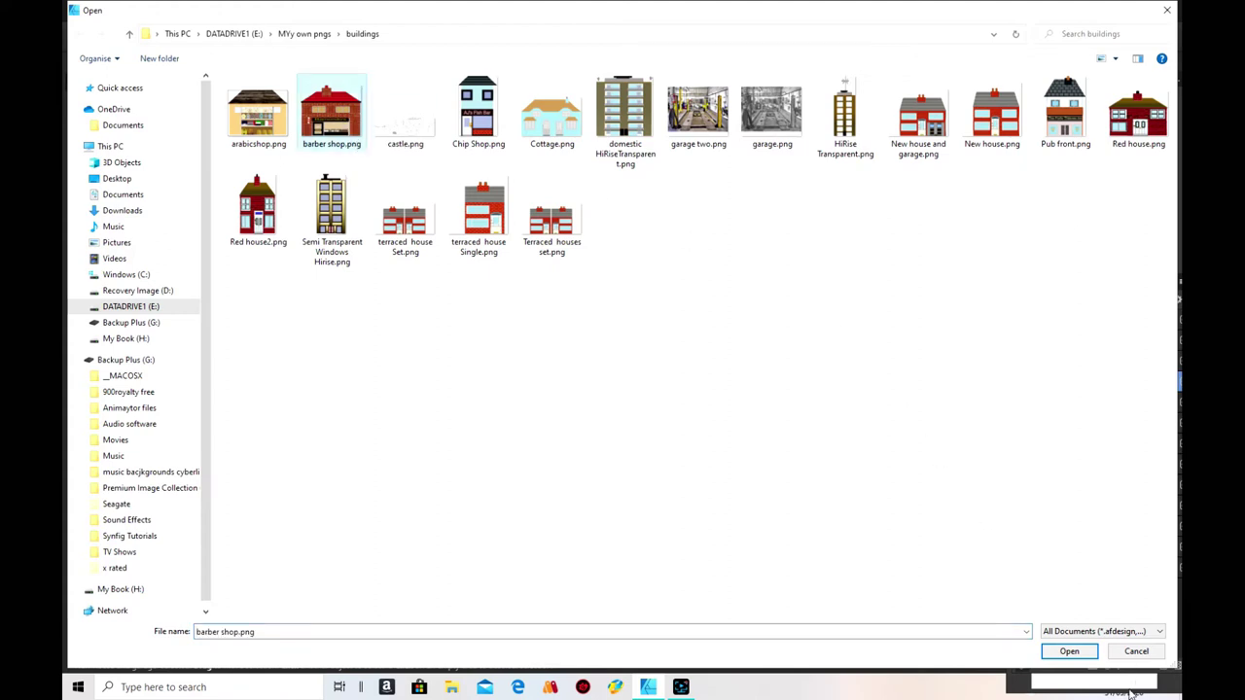
click(1069, 650)
drag(517, 245, 553, 366)
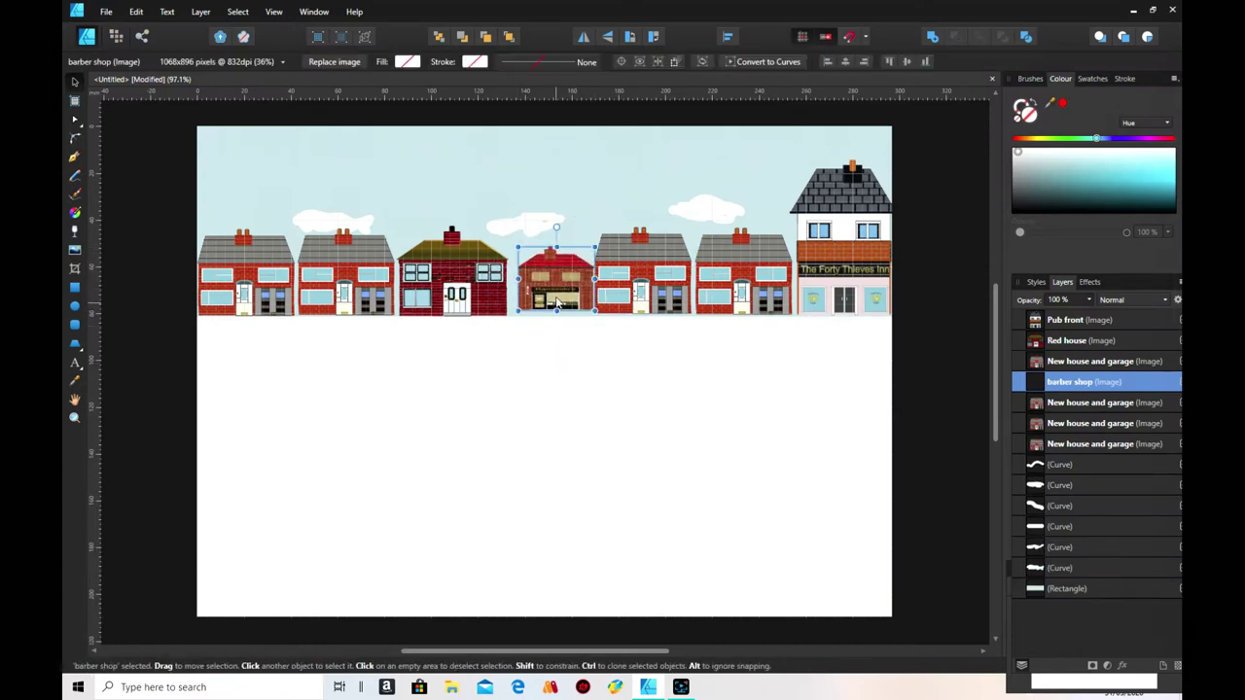
drag(556, 303, 547, 306)
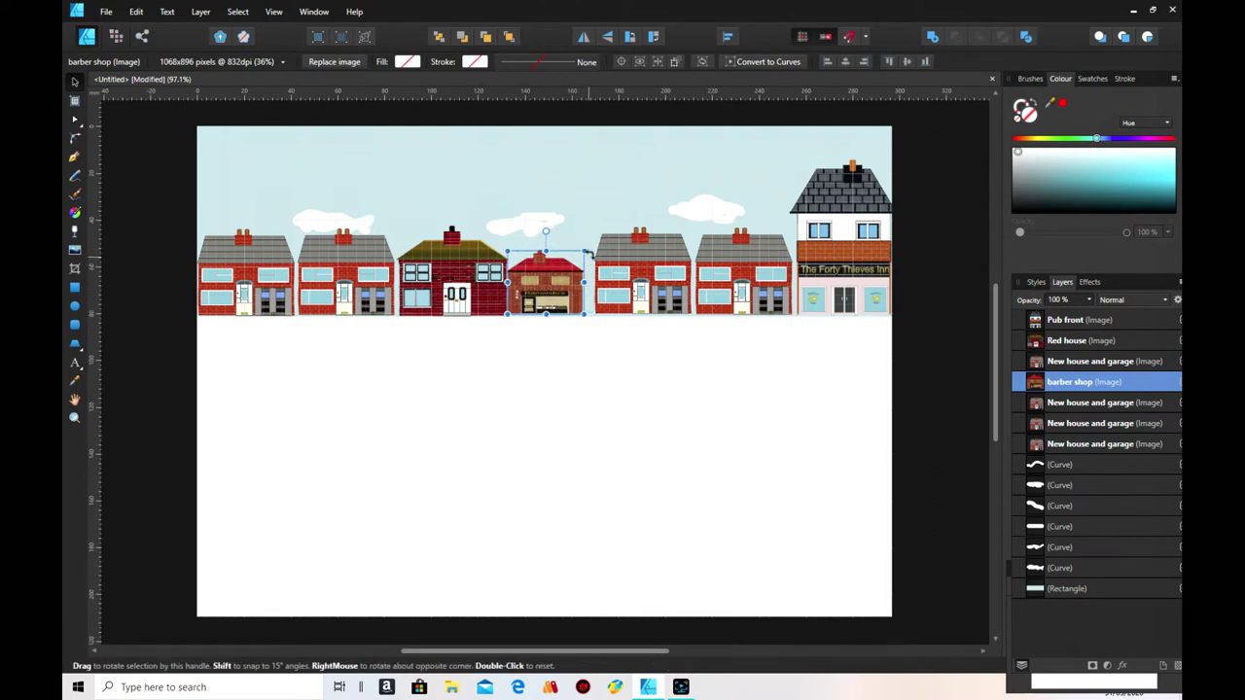
drag(588, 251, 596, 235)
- Nudge the red house, leftmost house and second house to close the gaps
click(439, 291)
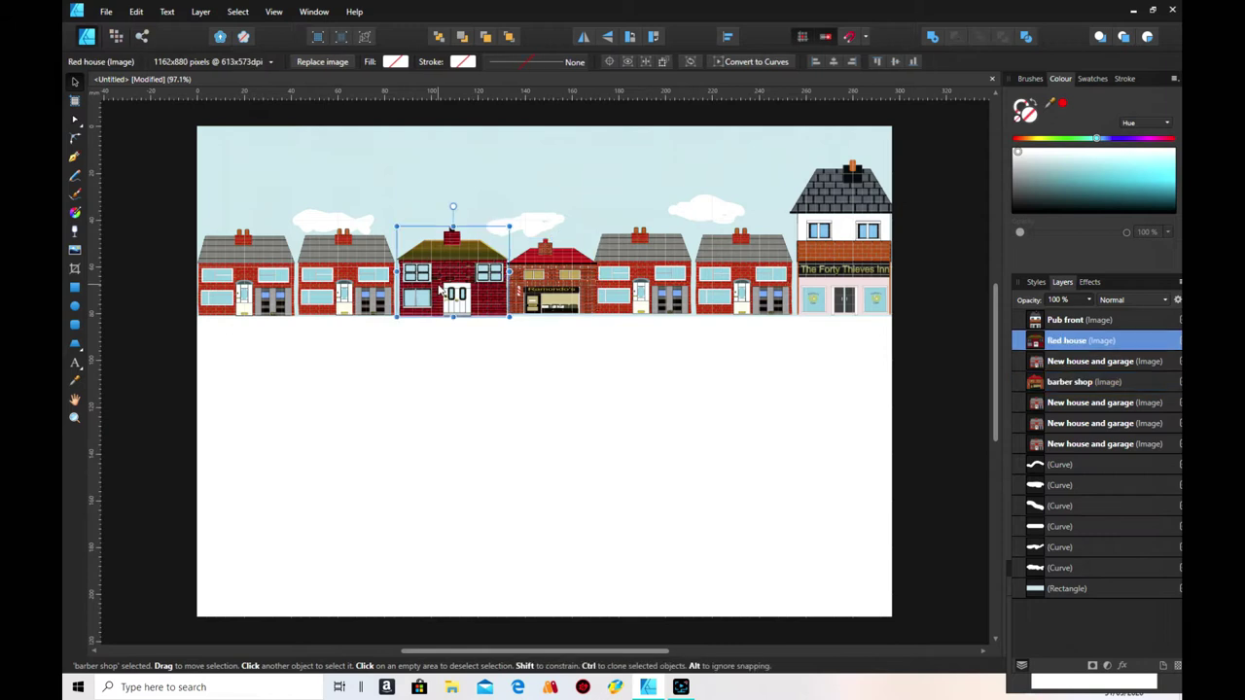
drag(439, 291, 434, 290)
click(259, 291)
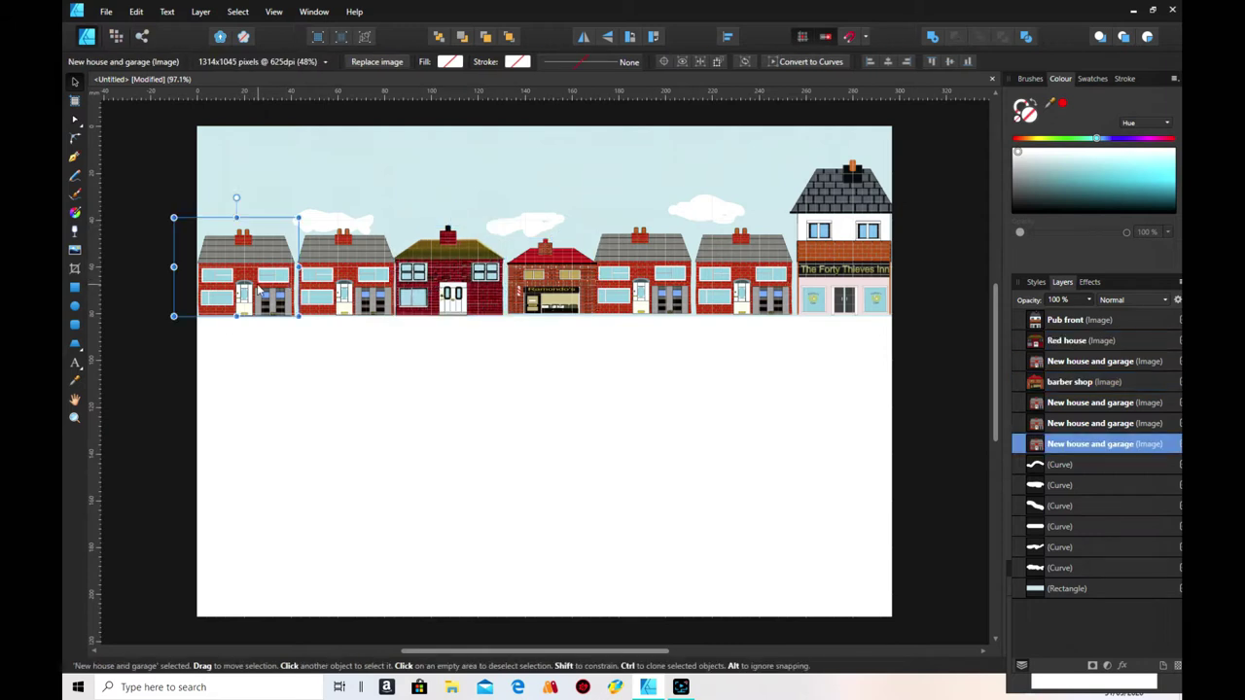
drag(255, 292, 255, 290)
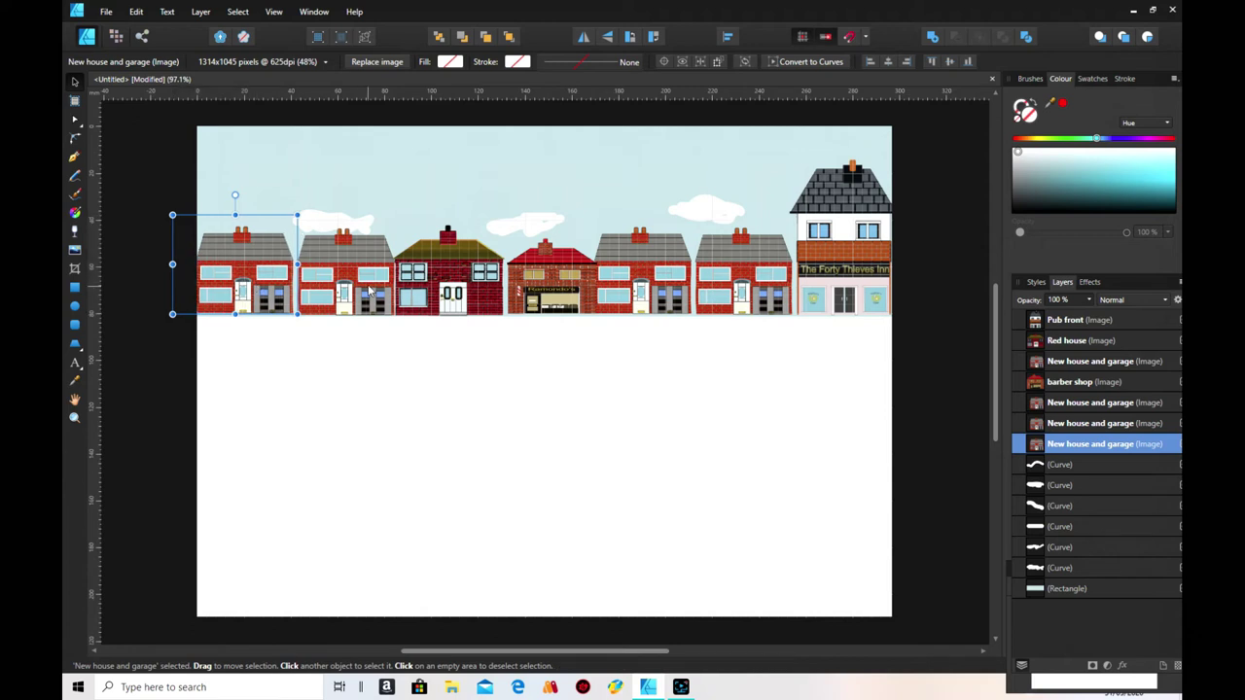
click(366, 291)
drag(366, 291, 423, 275)
click(428, 274)
- Move the barber shop toward the red house and resize it taller and narrower
click(550, 279)
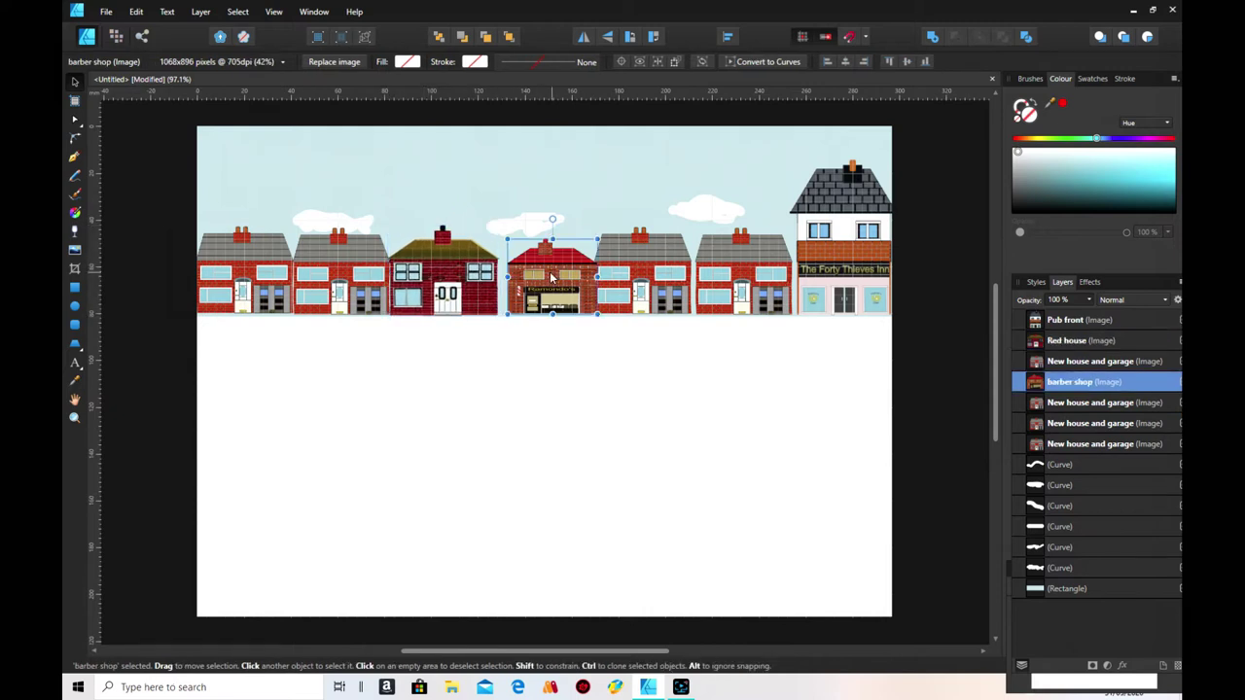
drag(544, 277, 540, 276)
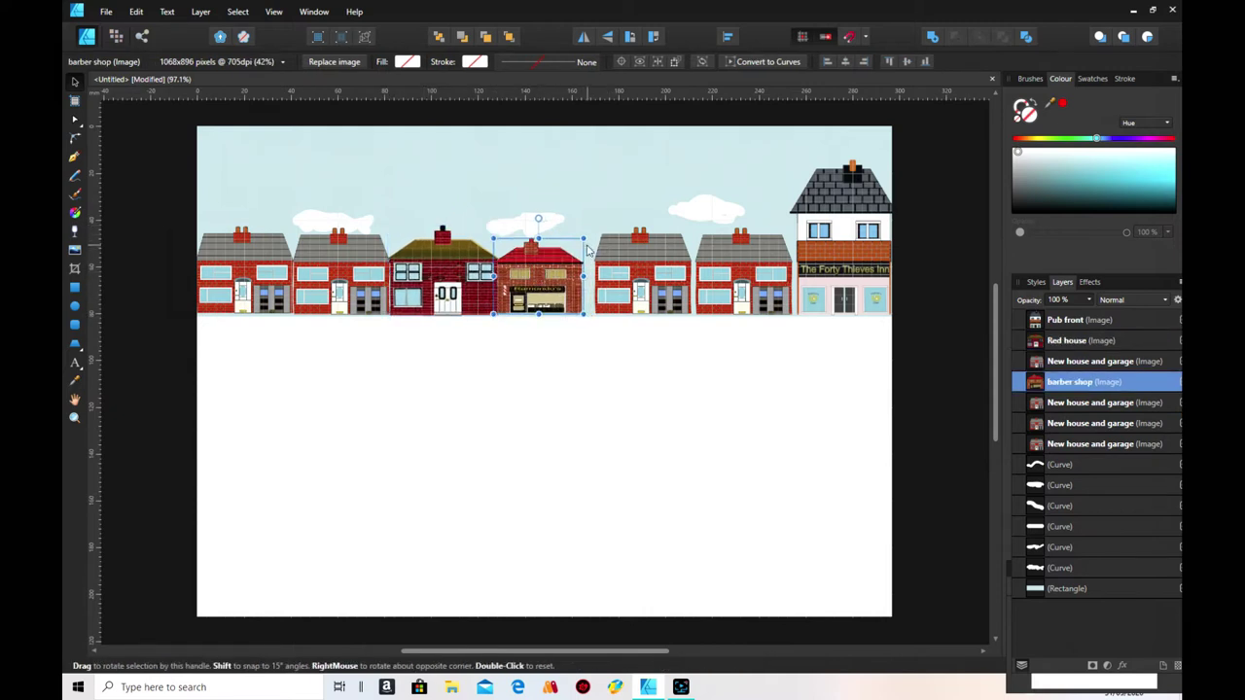
drag(582, 238, 600, 234)
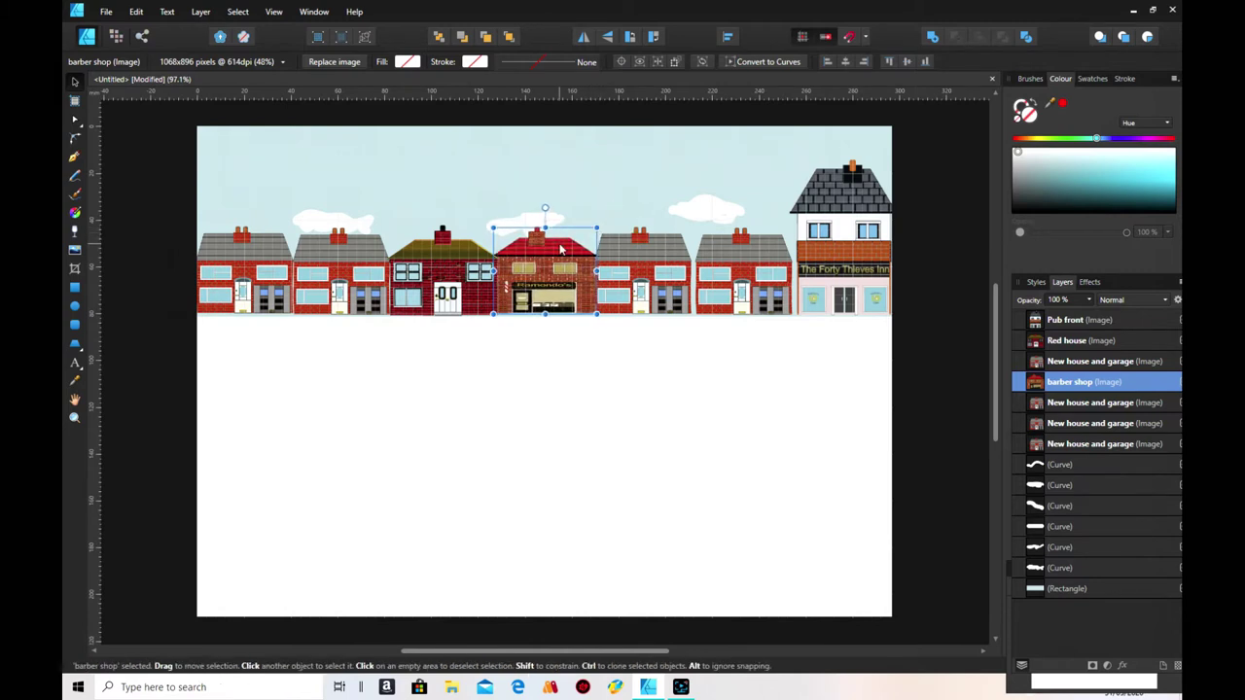
drag(544, 223, 545, 217)
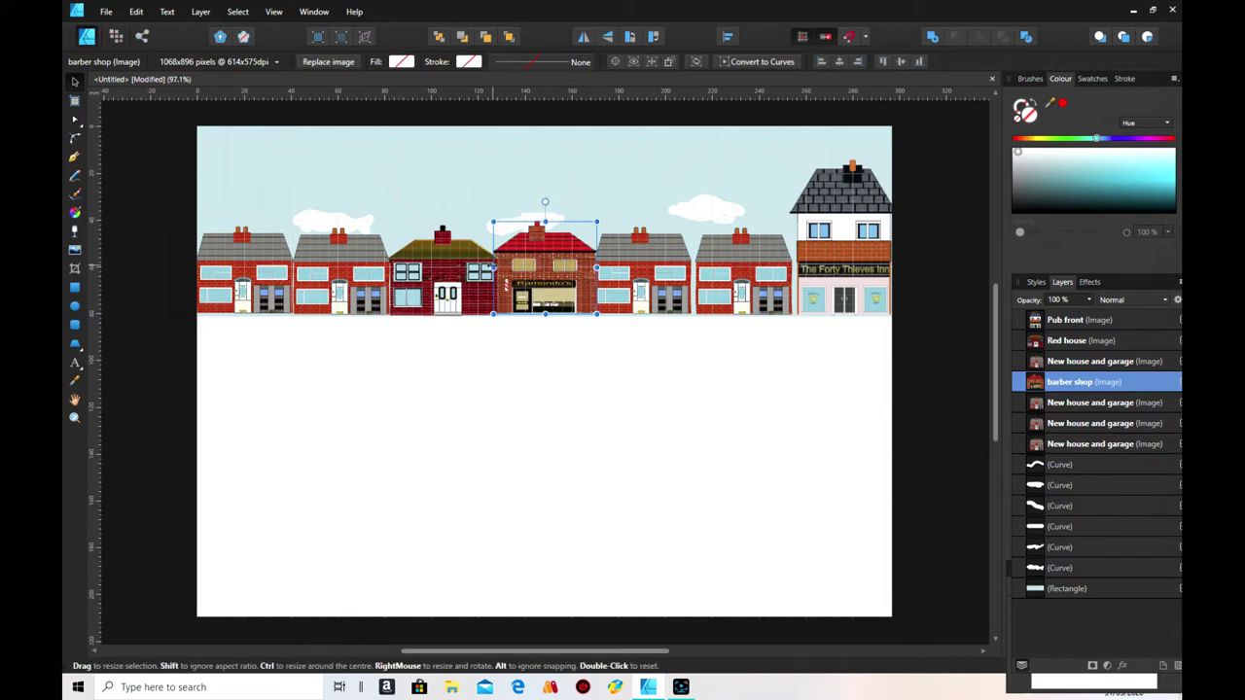
drag(493, 267, 498, 268)
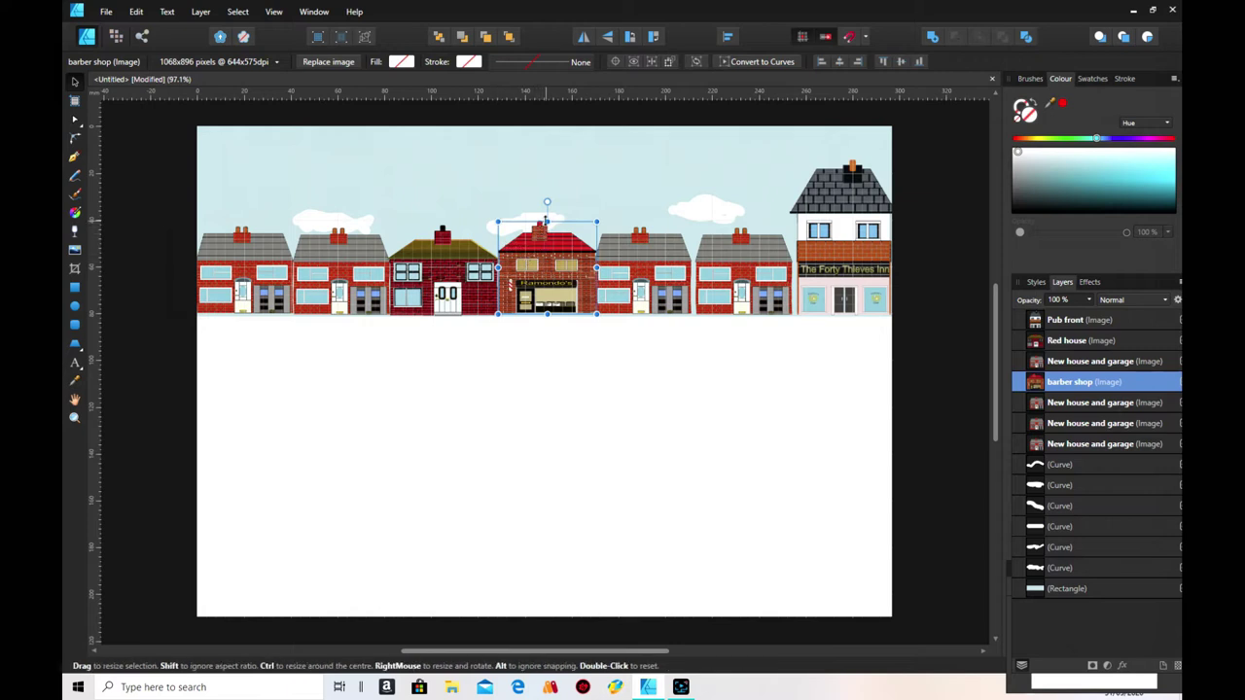
drag(547, 216, 548, 202)
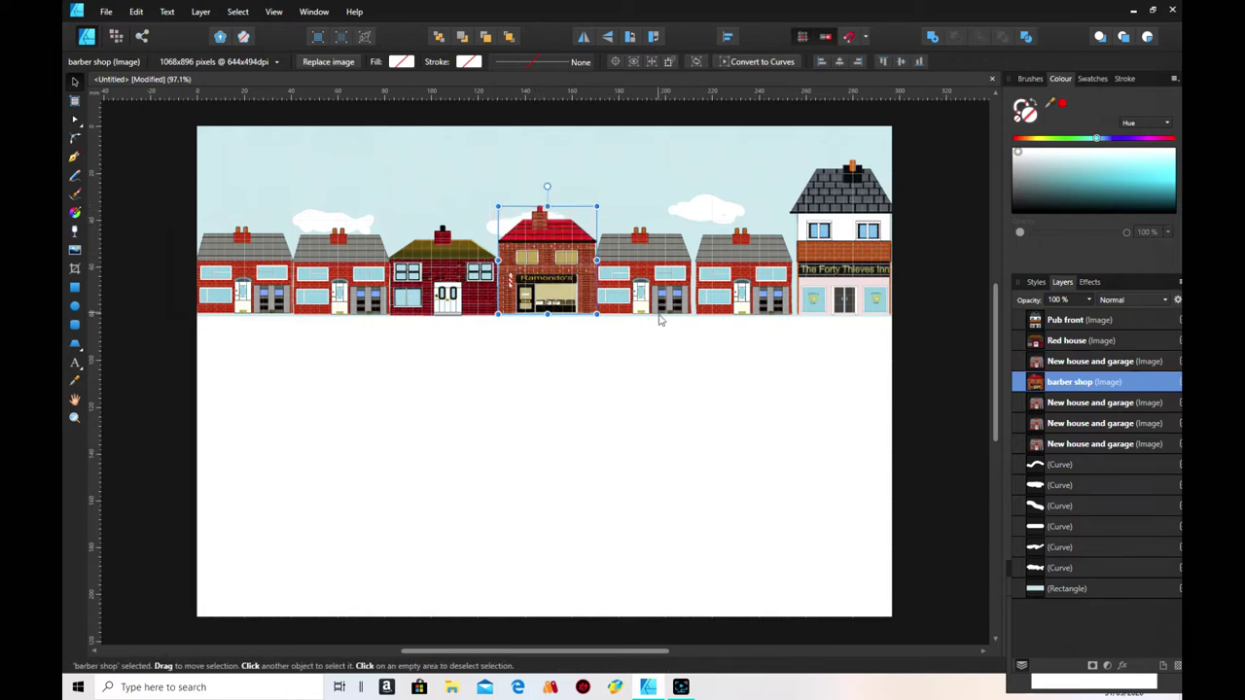
- Shift the two houses right of the barber shop slightly rightward
click(668, 262)
drag(668, 262, 670, 263)
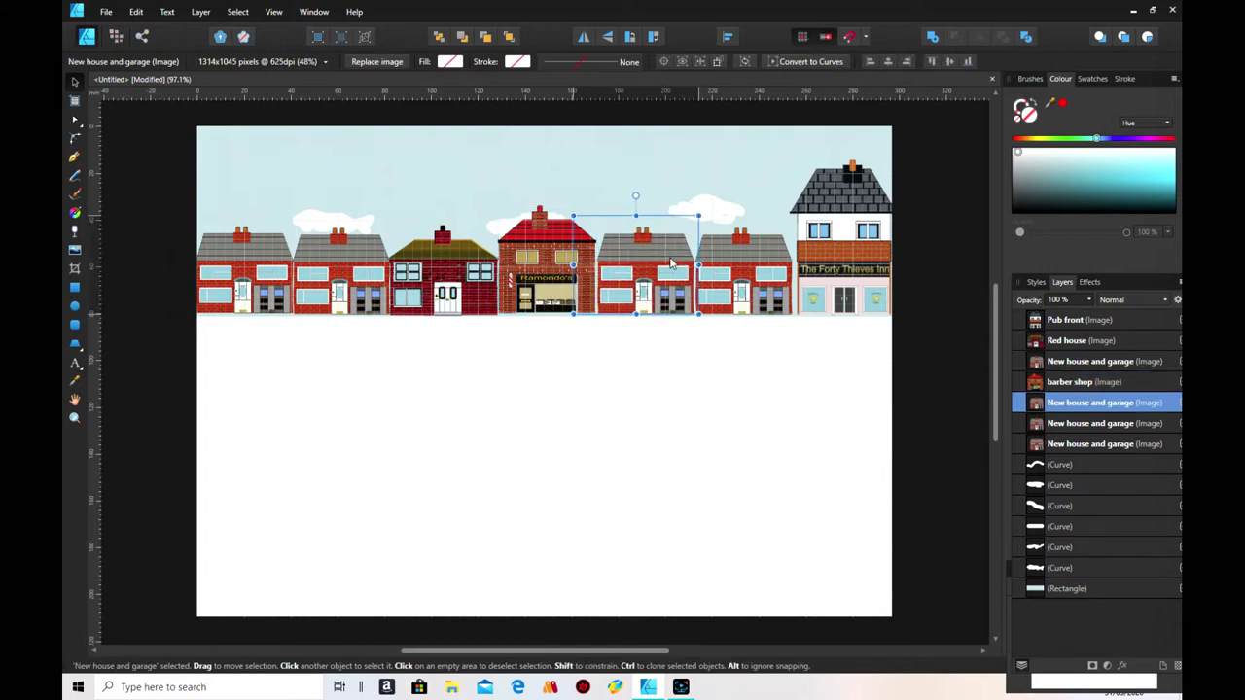
click(777, 257)
drag(777, 257, 779, 256)
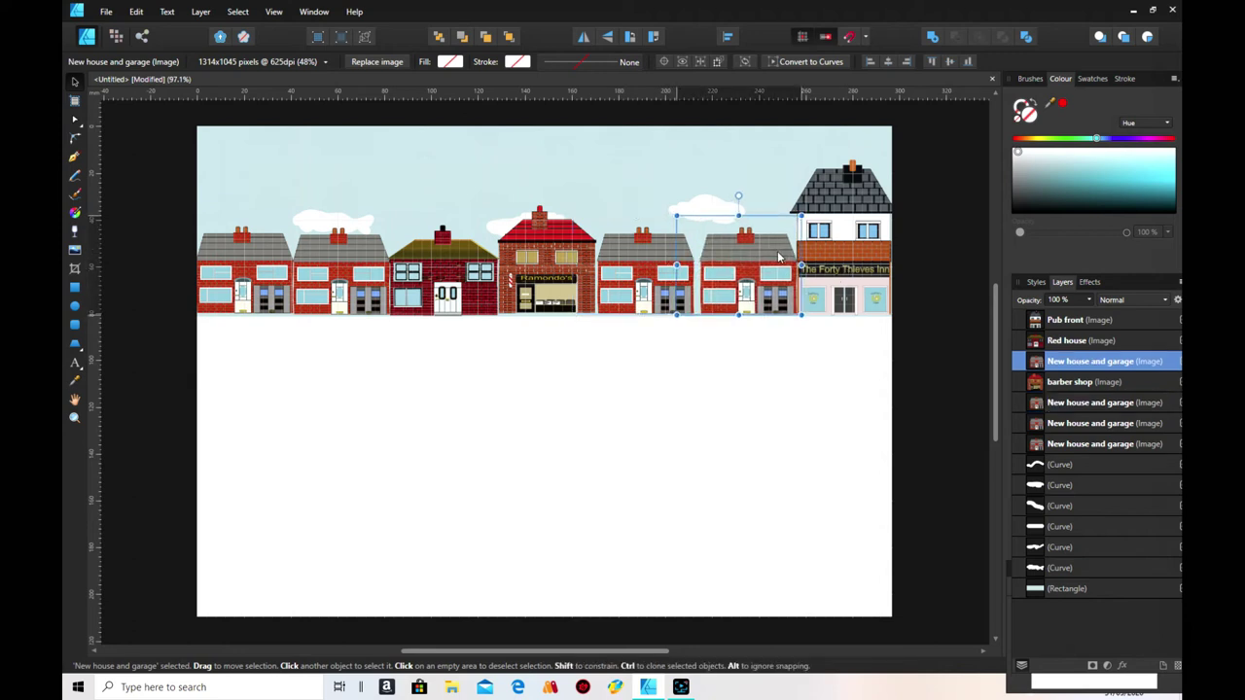
drag(664, 255, 670, 252)
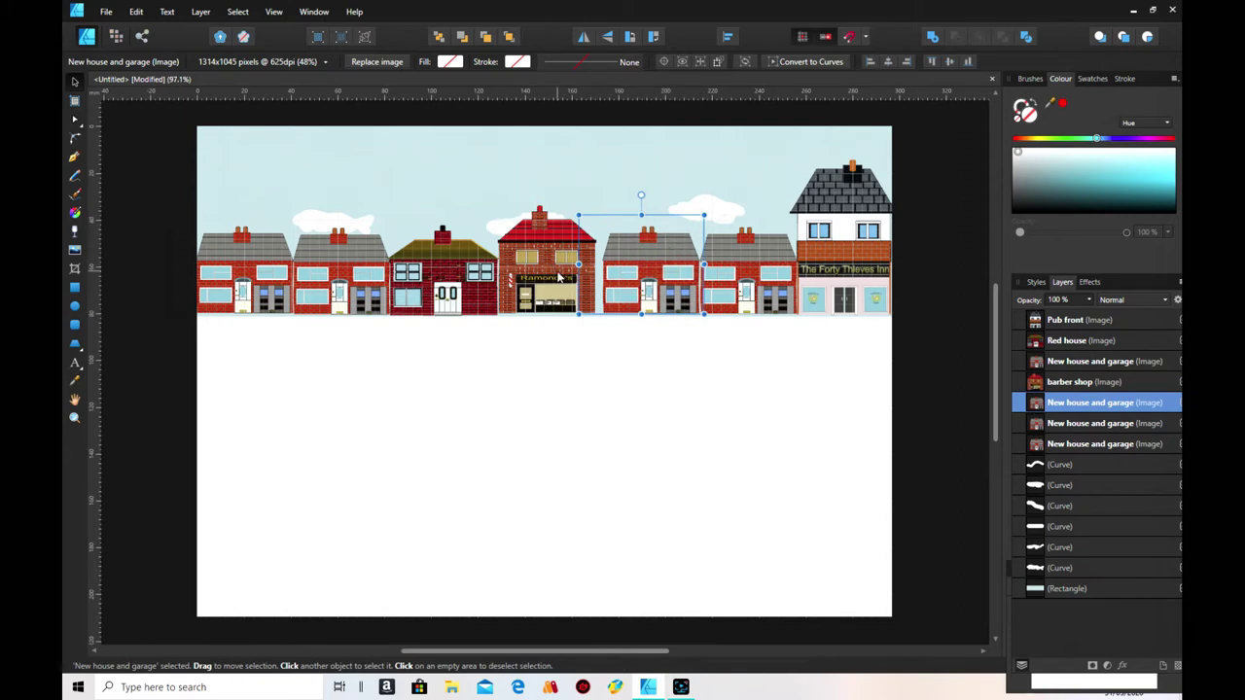
- Widen the barber shop to fill its gap and make it a touch taller
click(580, 297)
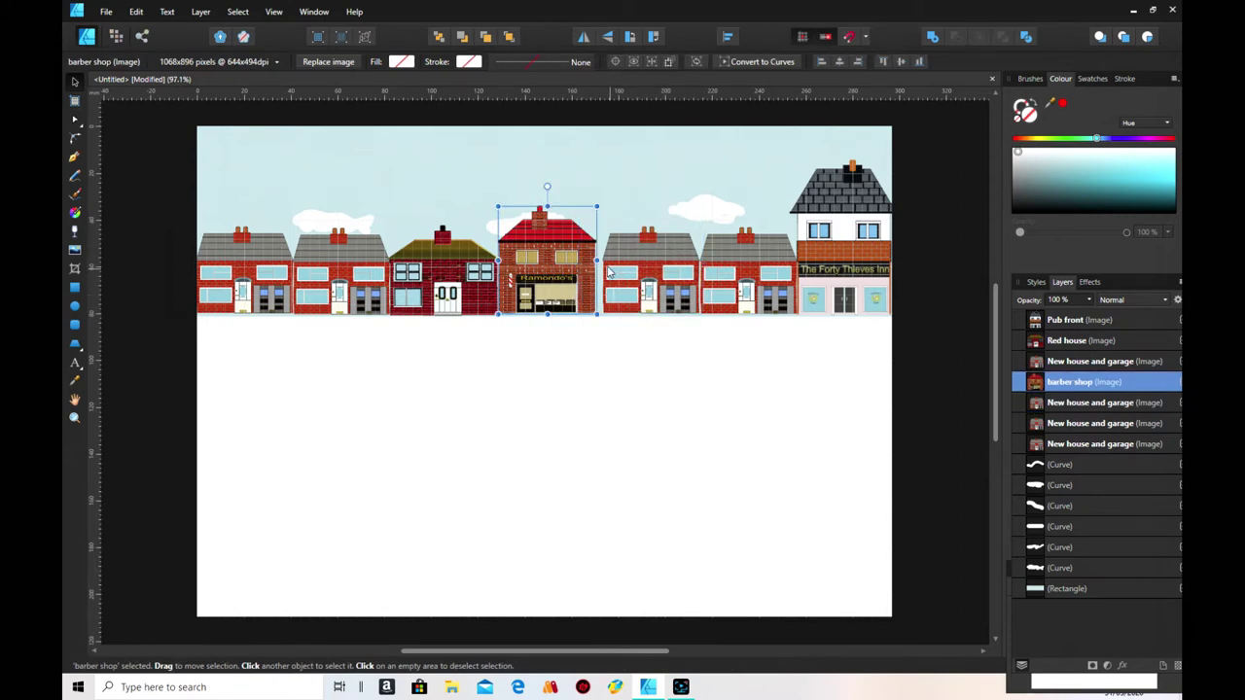
drag(596, 261, 603, 261)
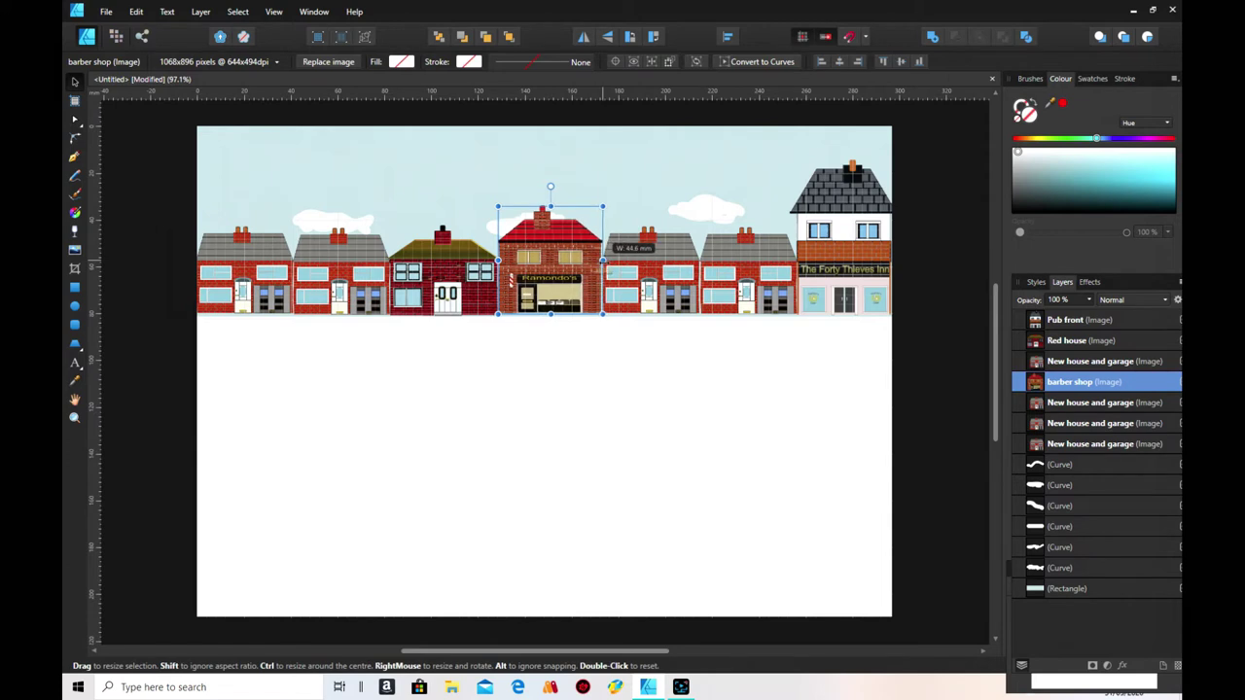
drag(603, 260, 603, 261)
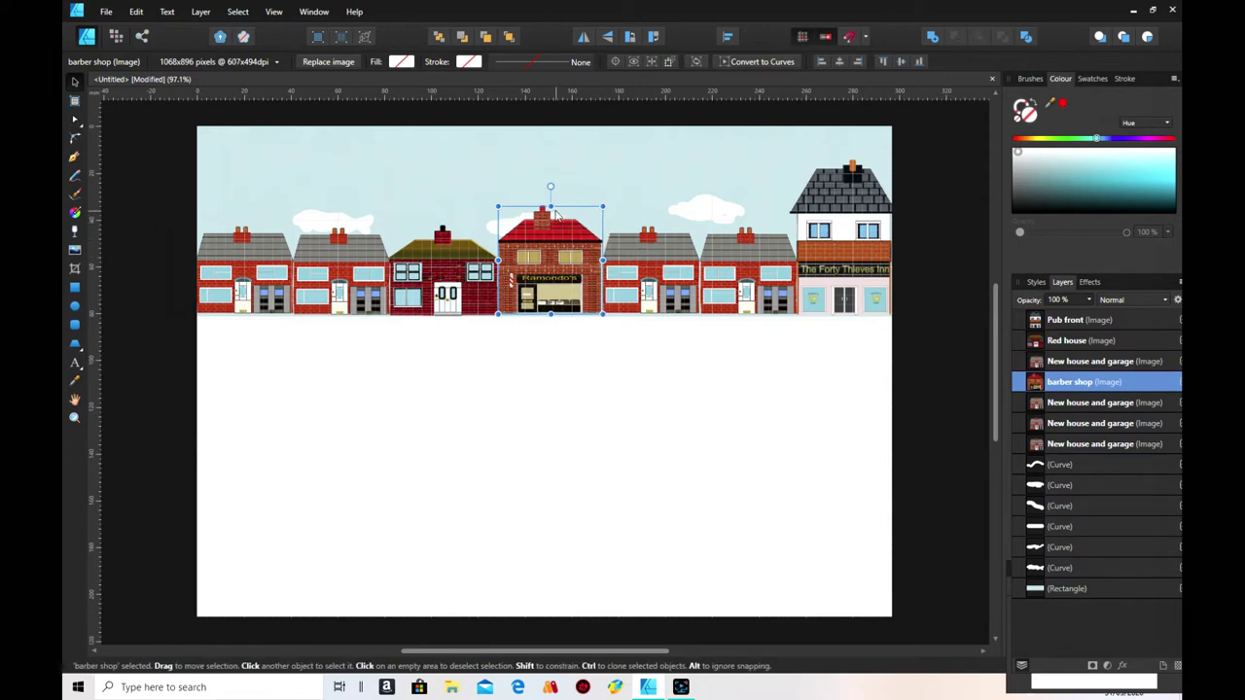
drag(550, 206, 549, 197)
click(644, 372)
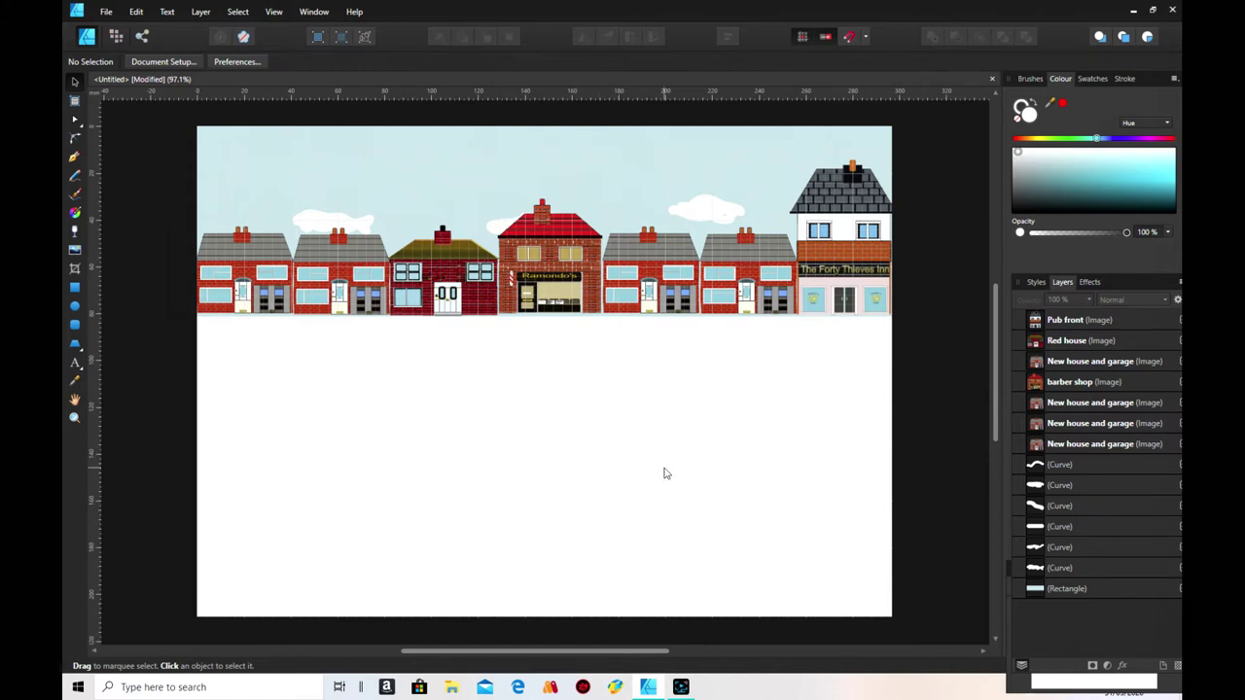
- Extend the barber shop's bottom edge slightly and nudge a right-hand house into line
click(556, 308)
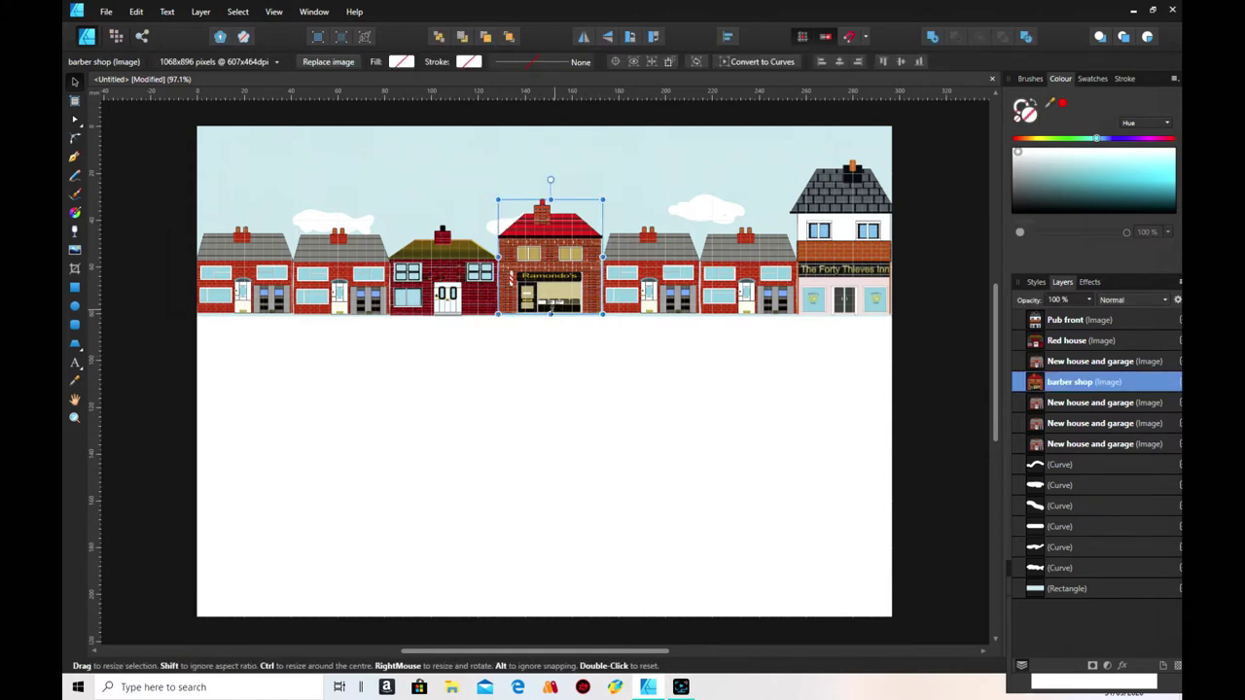
drag(550, 313, 550, 317)
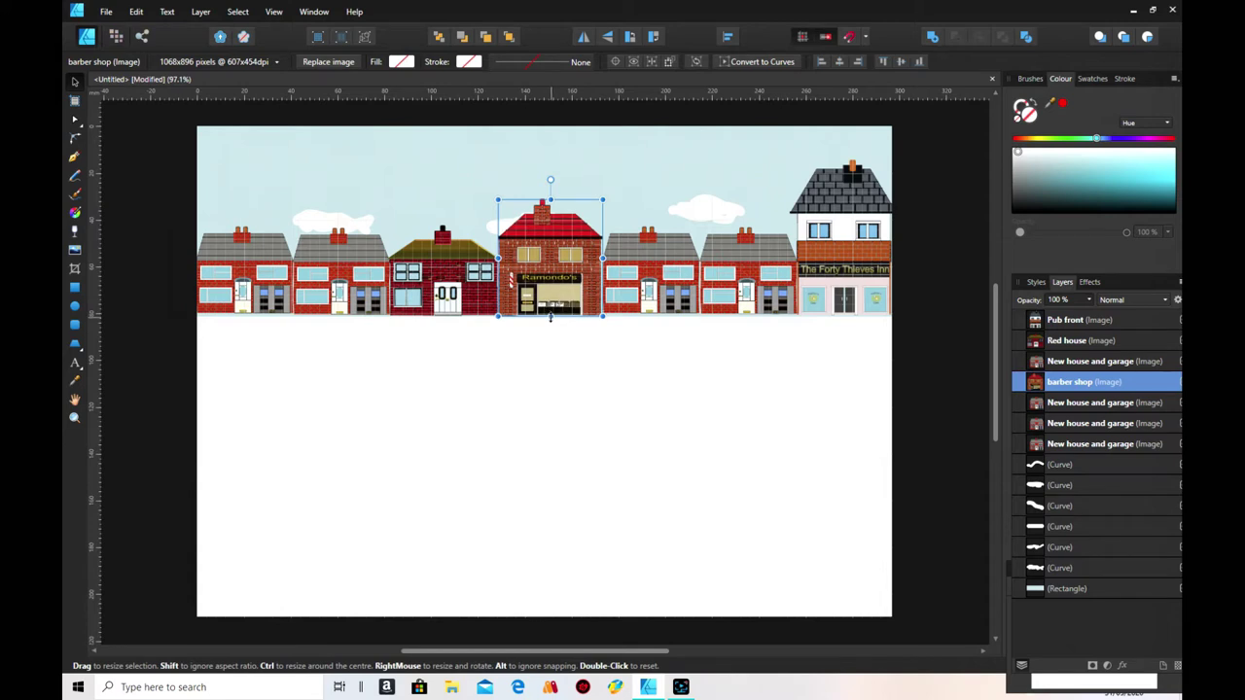
click(650, 383)
click(649, 313)
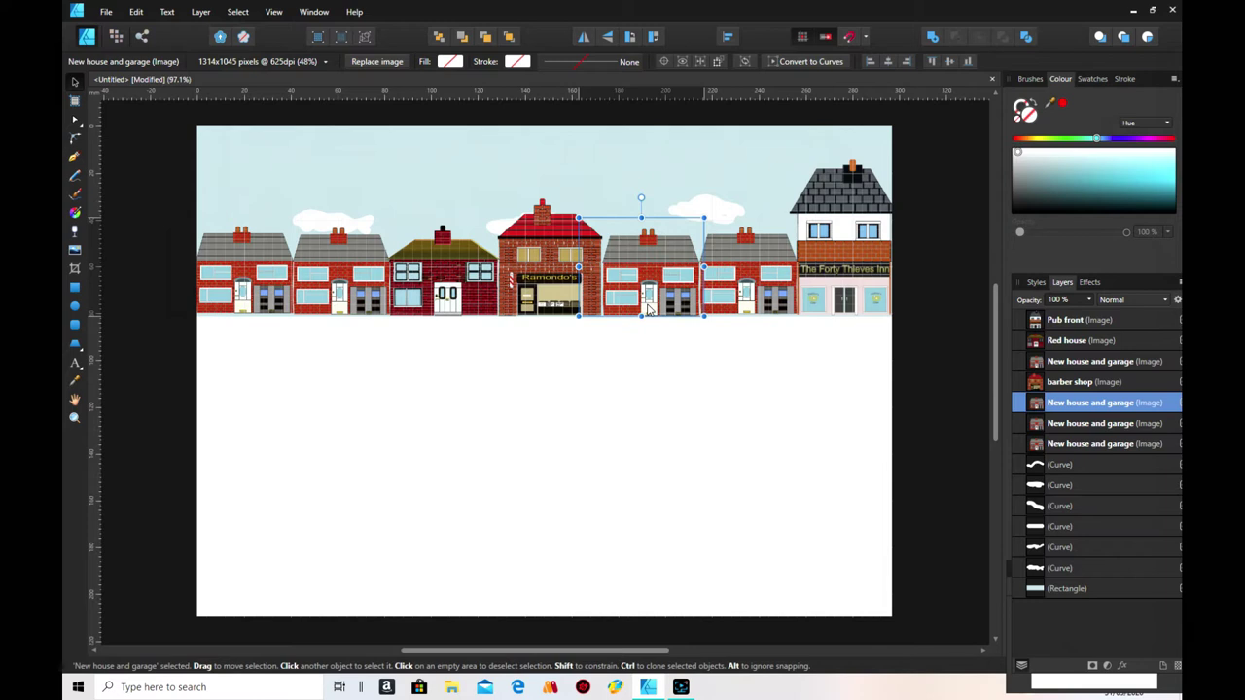
click(737, 302)
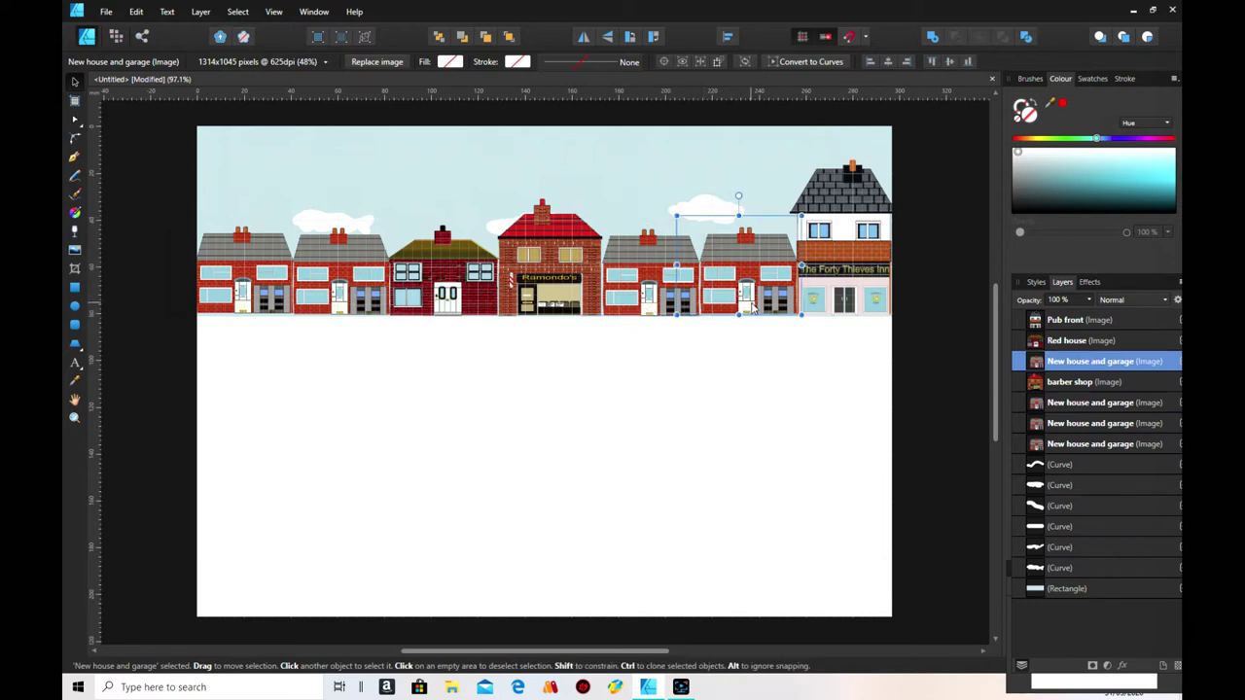
drag(755, 311, 750, 310)
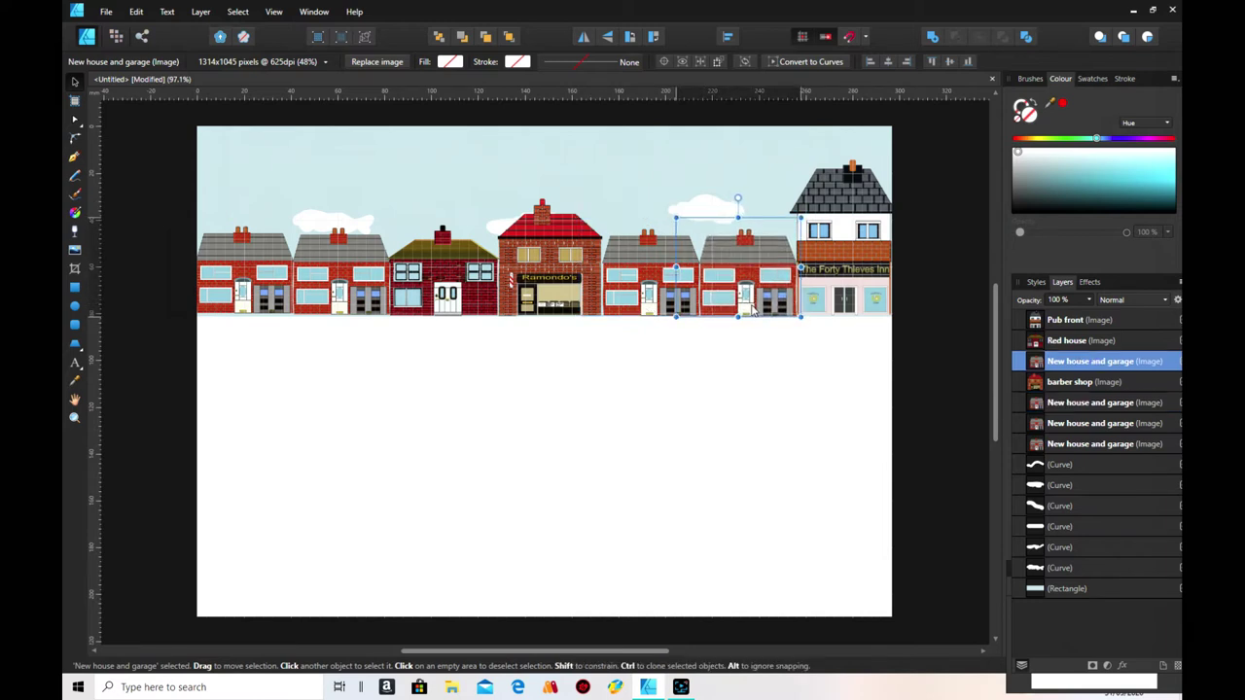
click(780, 391)
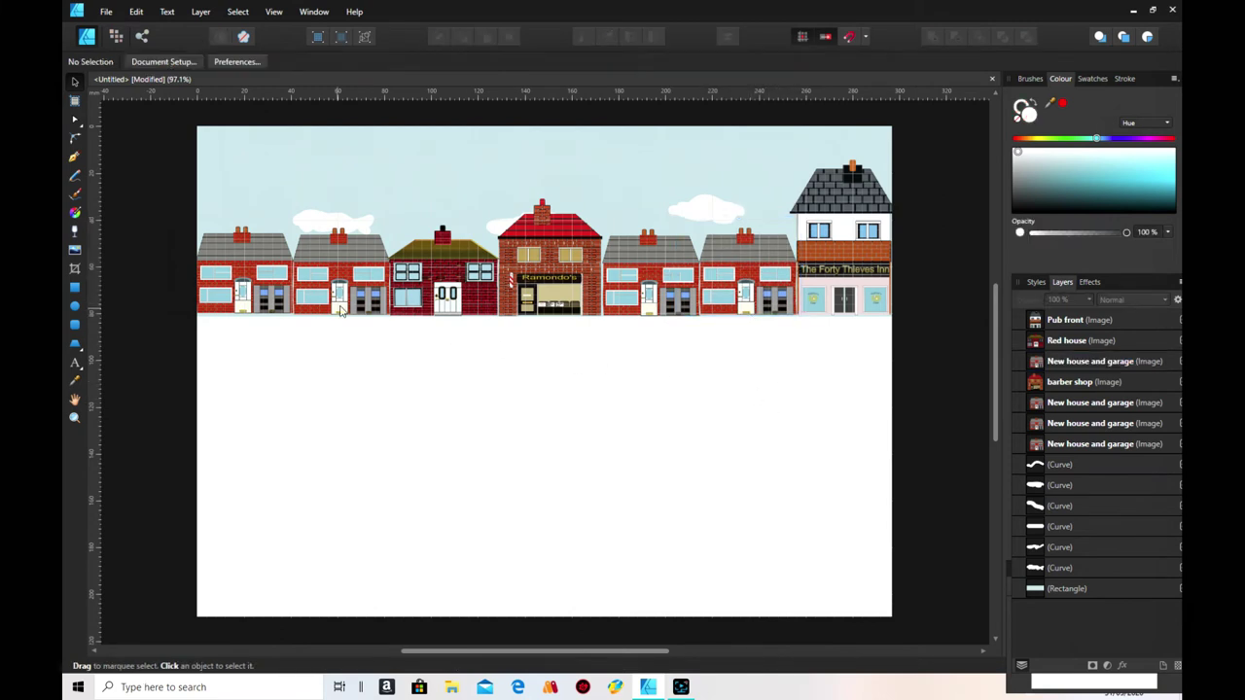
- Nudge the leftmost house into line and raise the barber shop slightly
click(348, 298)
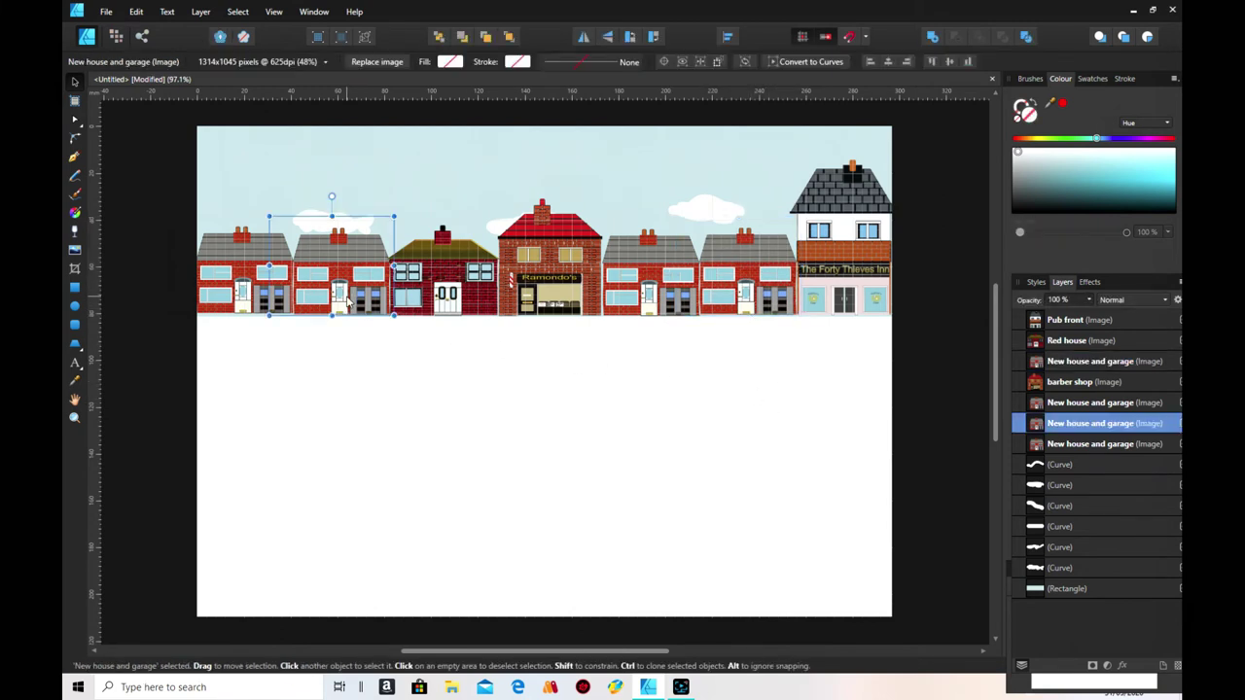
click(264, 301)
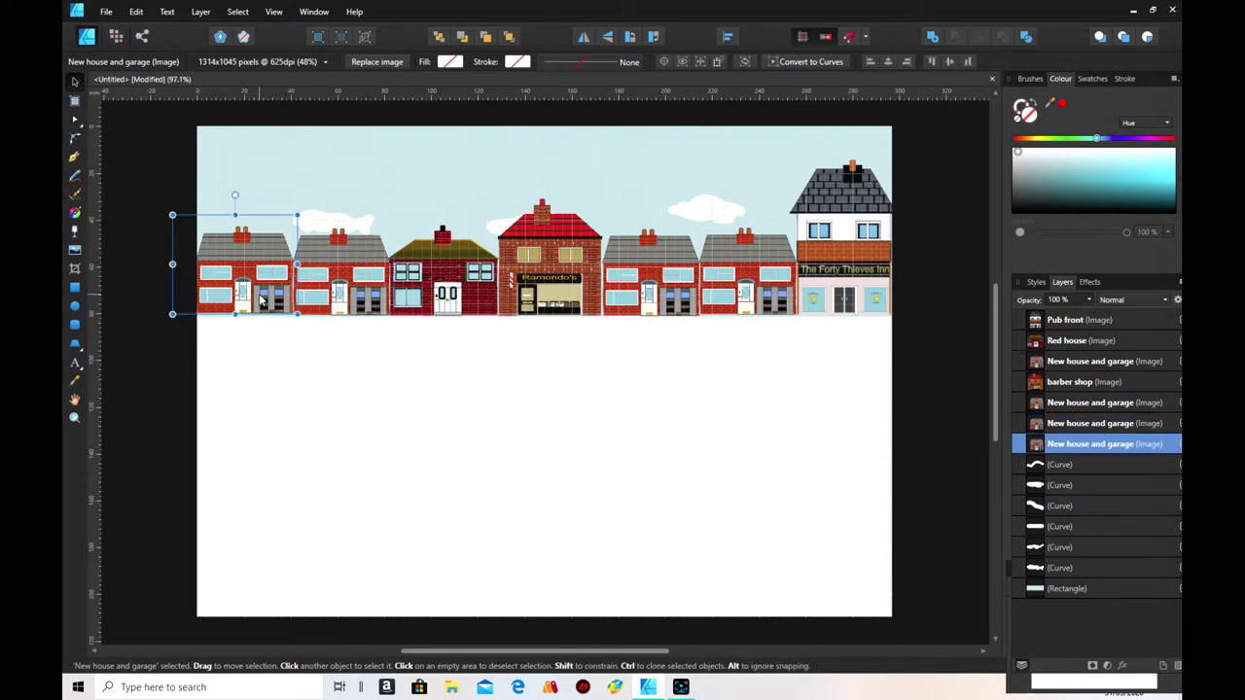
drag(259, 303, 258, 303)
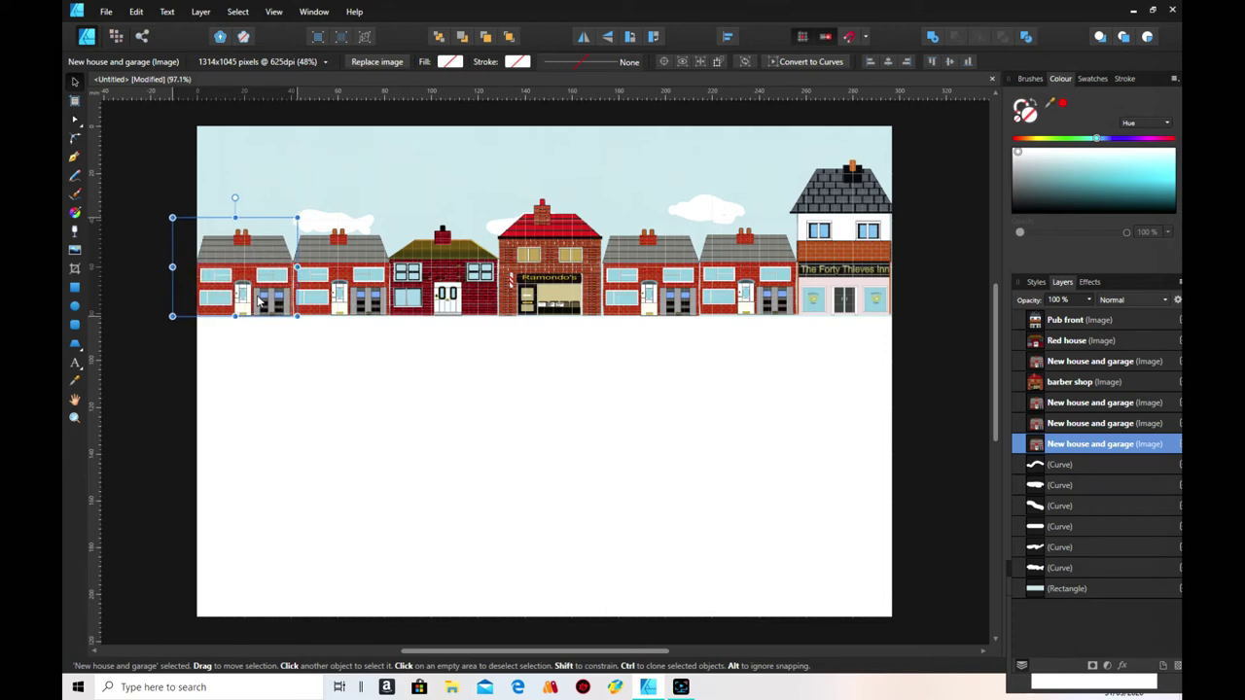
click(566, 291)
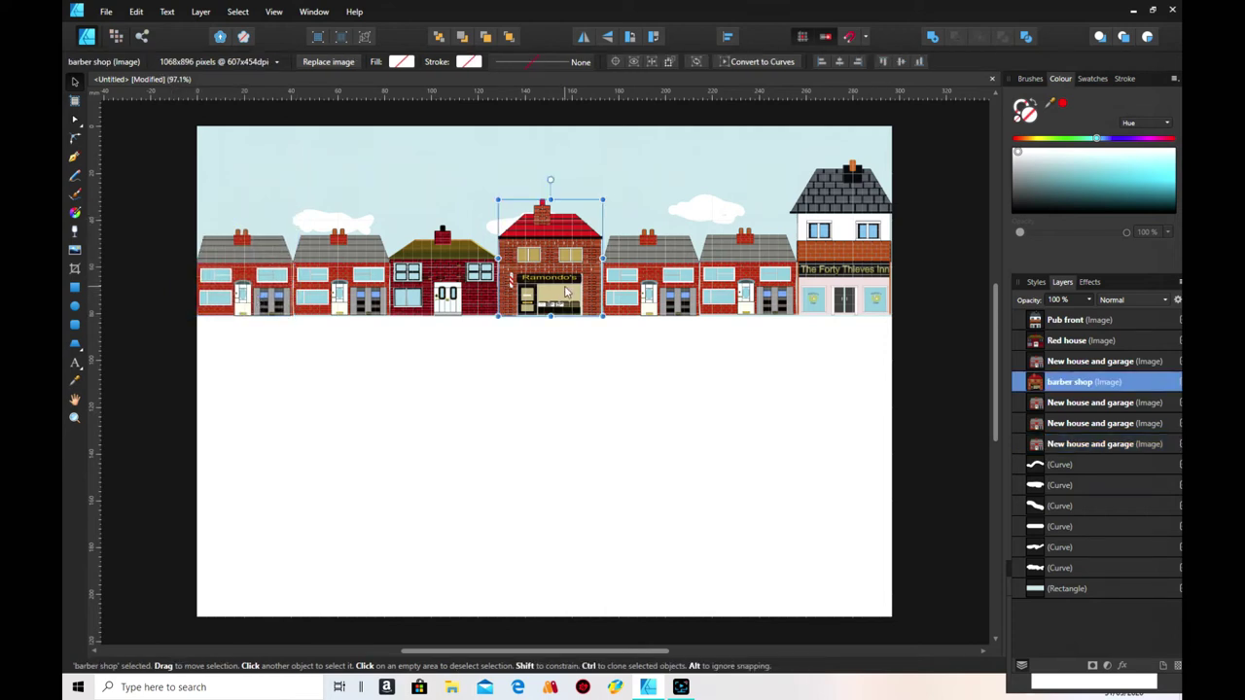
drag(566, 291, 566, 288)
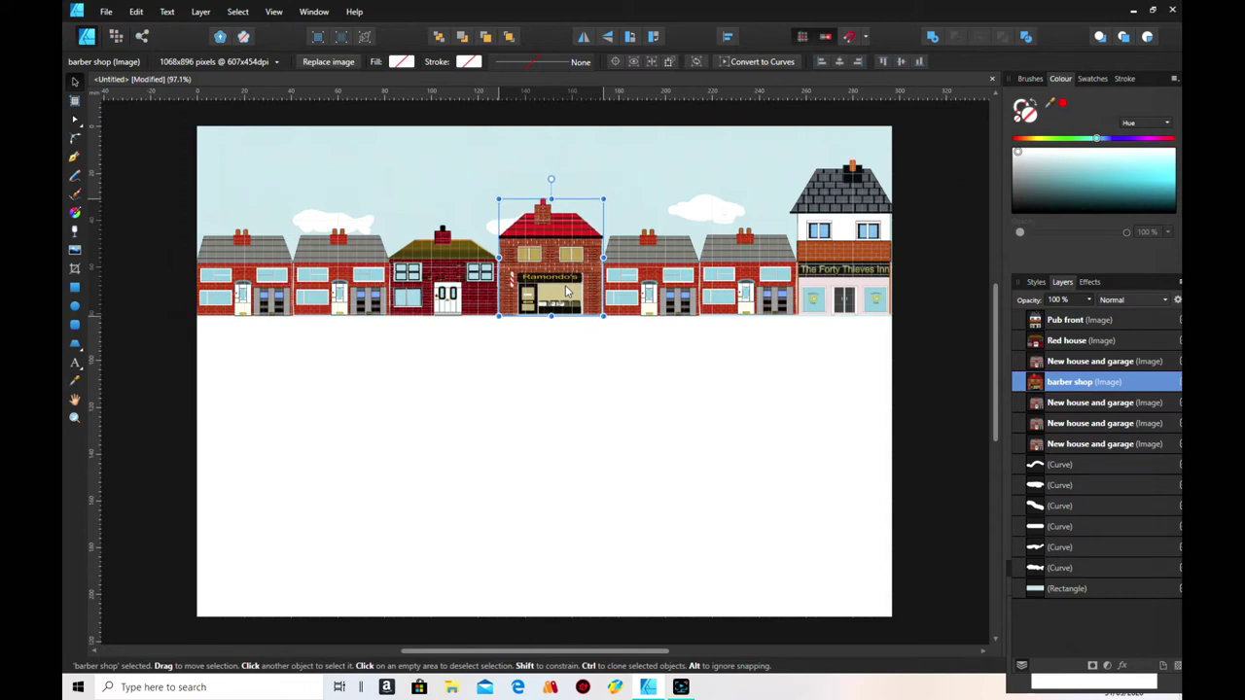
click(633, 388)
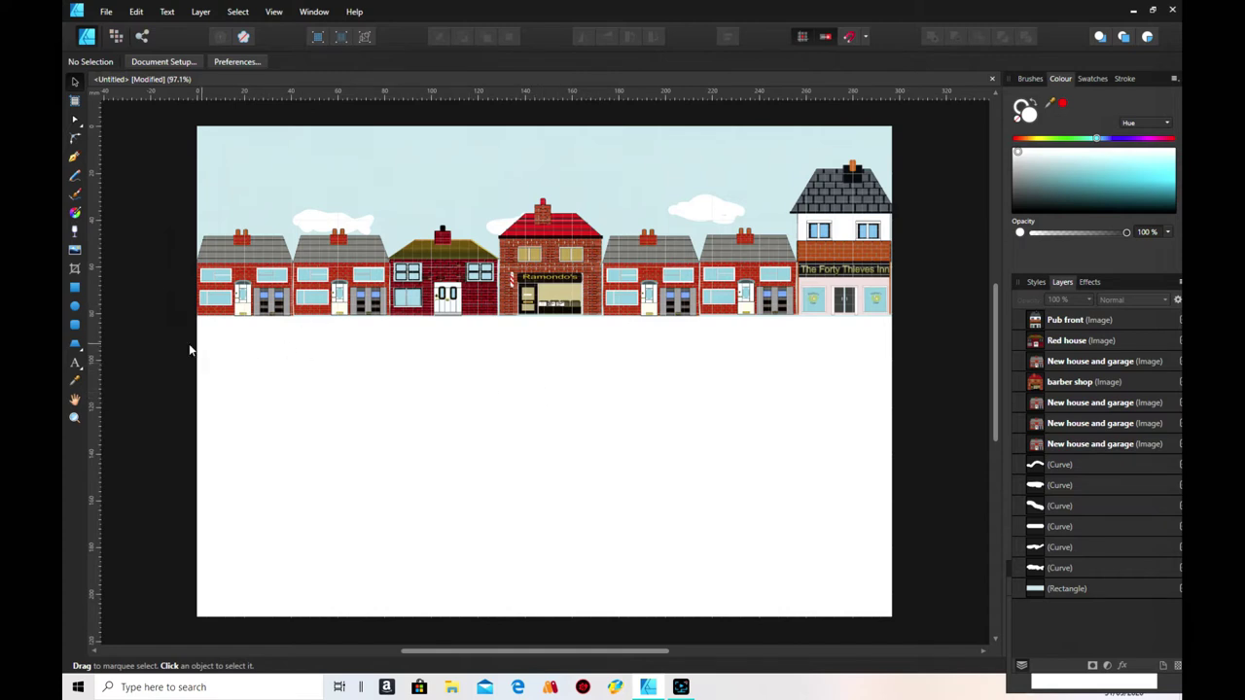
- Draw a full-width rectangle under the buildings, trim its left edge, and fill it beige
click(75, 287)
drag(171, 315, 890, 382)
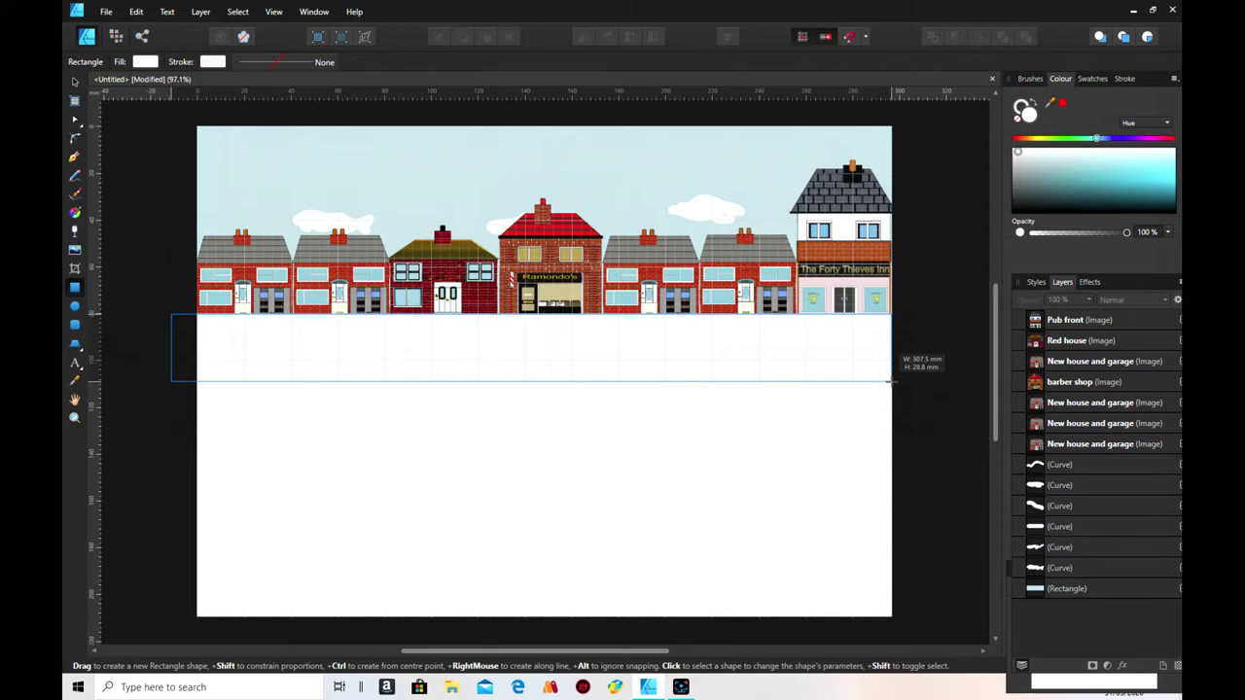
drag(891, 383, 896, 382)
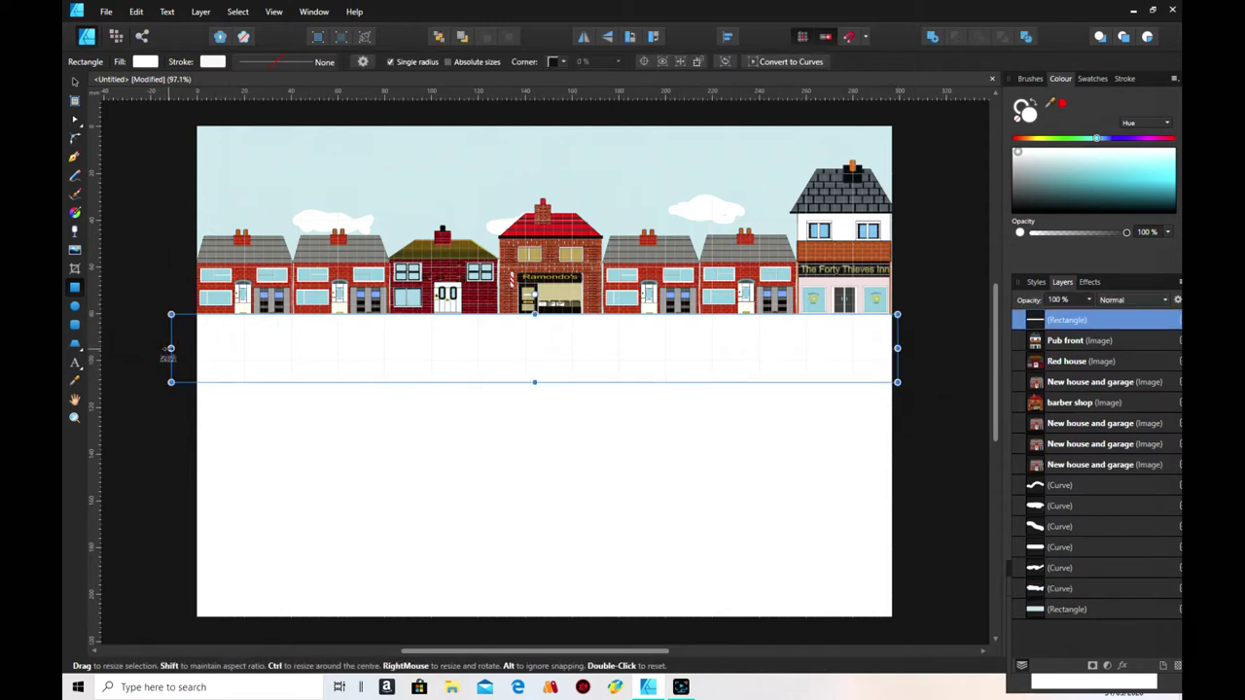
drag(168, 351, 194, 348)
click(1034, 139)
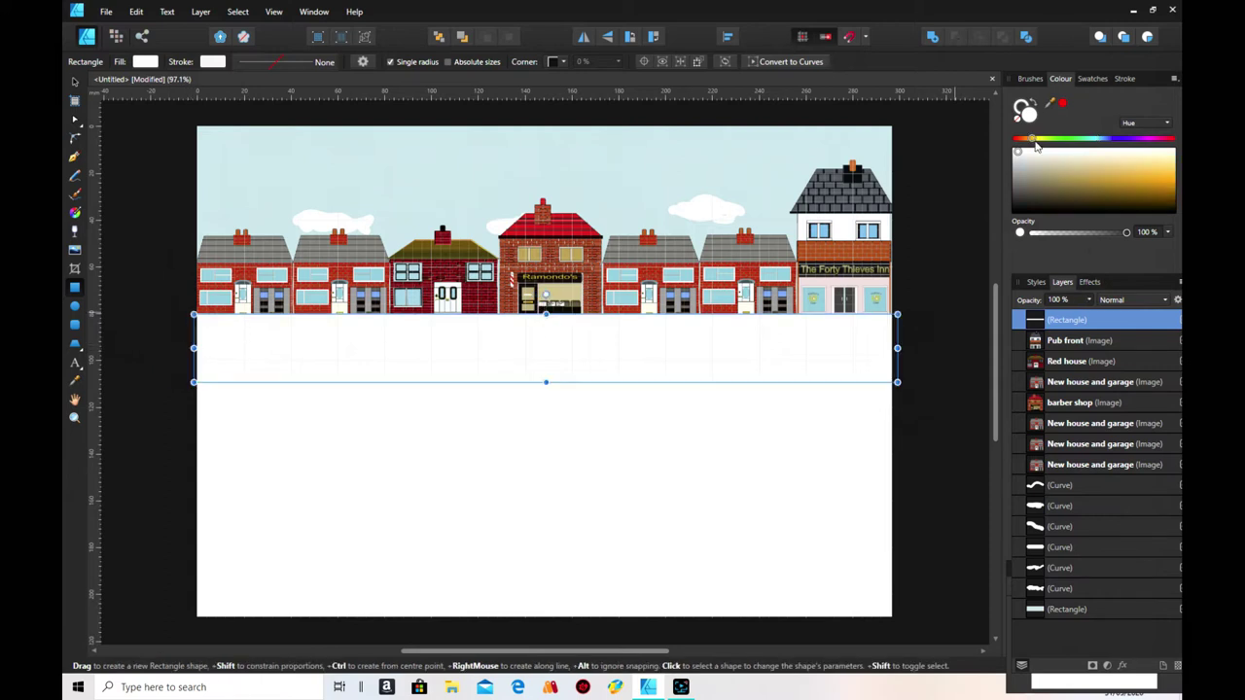
click(1057, 173)
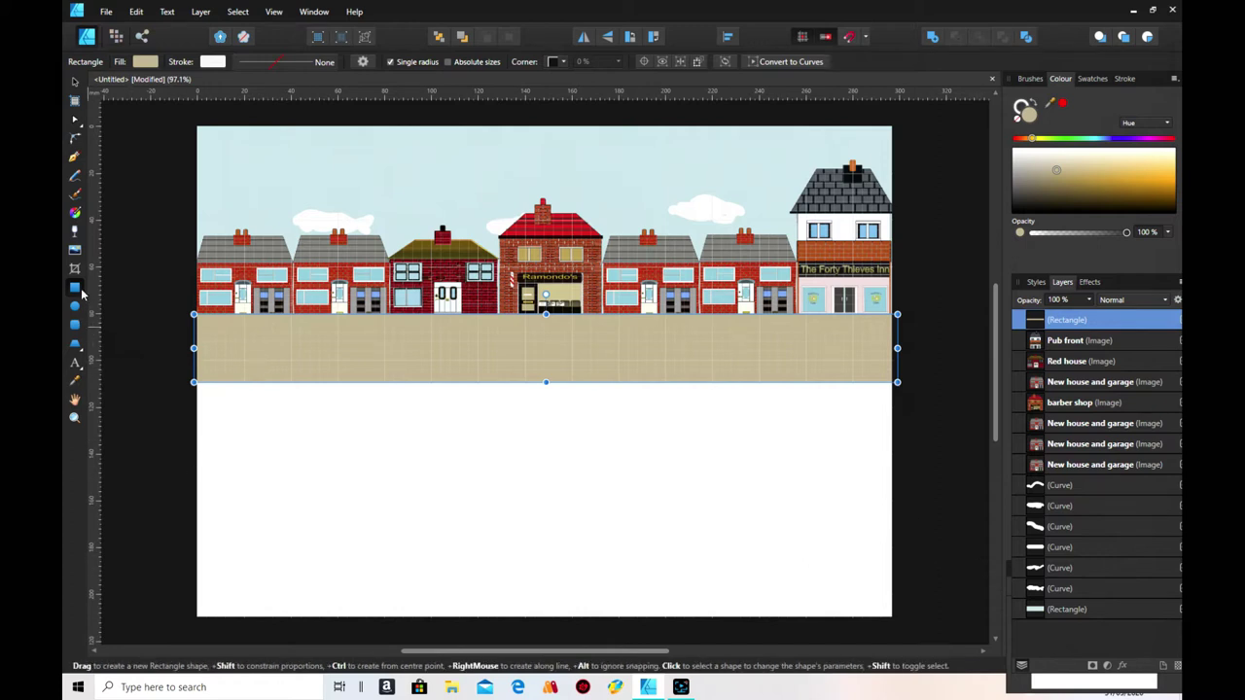
- Draw a rectangle under the beige pavement, size it to the page width, and fill it grey
drag(179, 393, 929, 528)
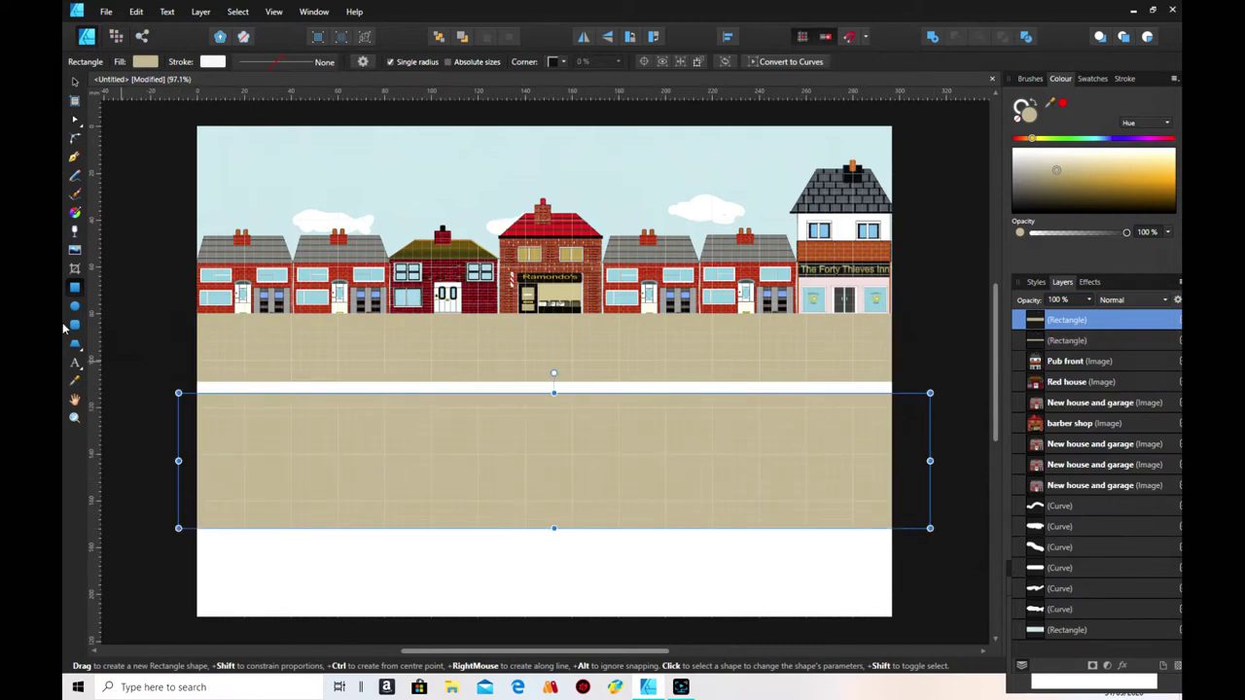
click(76, 83)
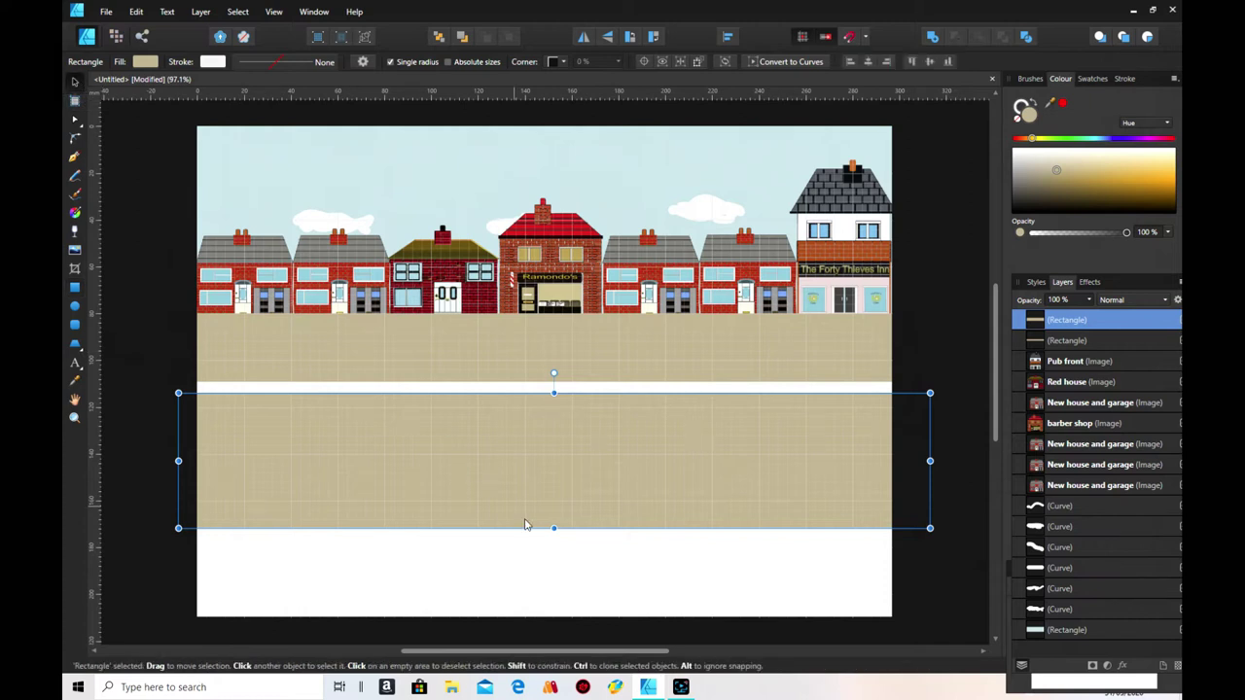
mouse_move(554, 474)
mouse_down()
mouse_move(556, 461)
mouse_move(558, 494)
mouse_move(557, 475)
mouse_move(566, 483)
mouse_up()
drag(946, 449, 890, 448)
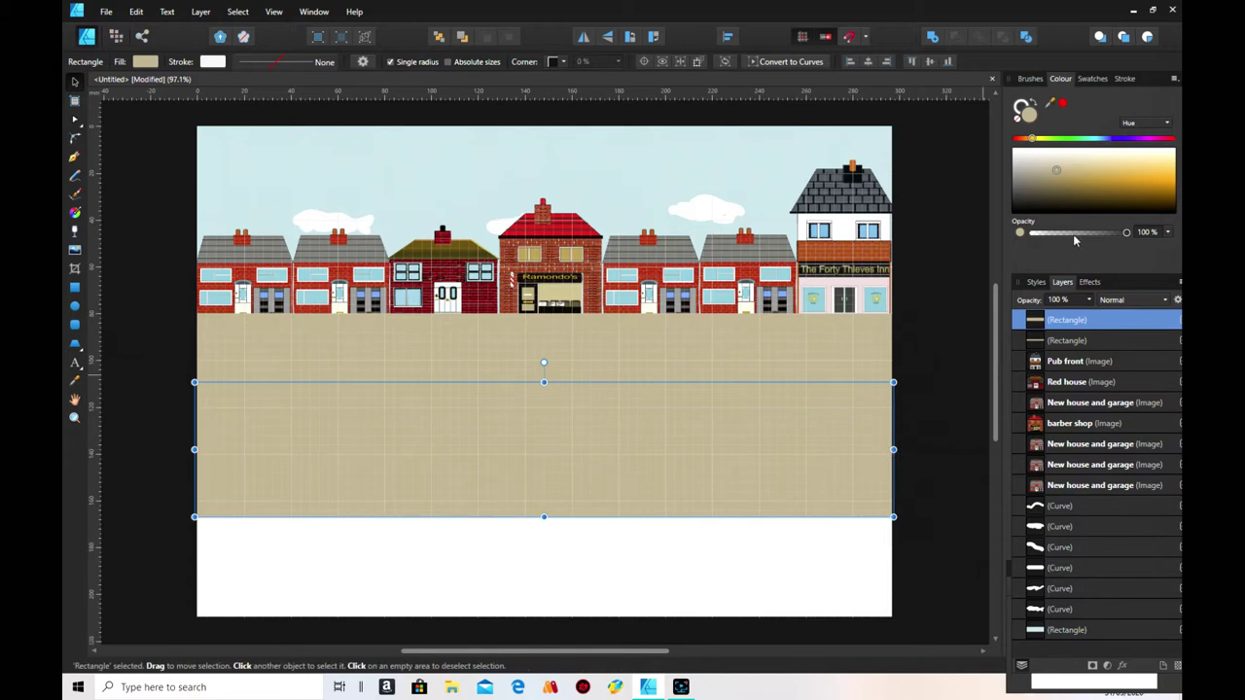
click(1014, 182)
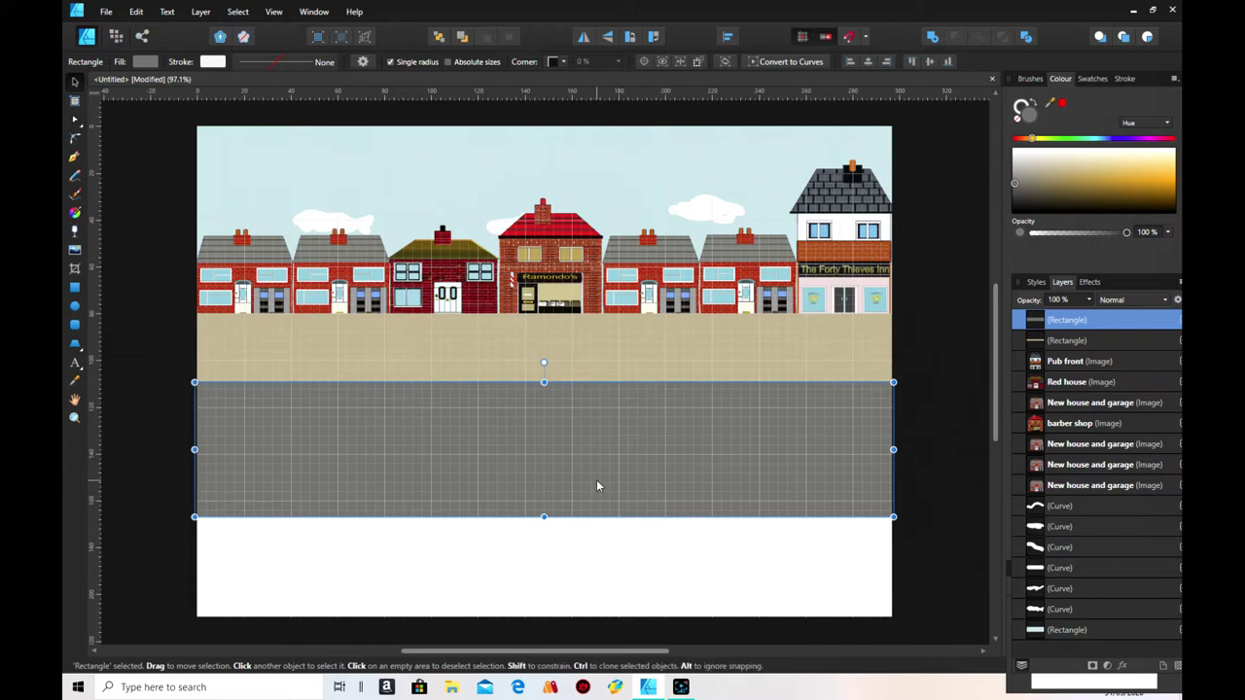
click(416, 347)
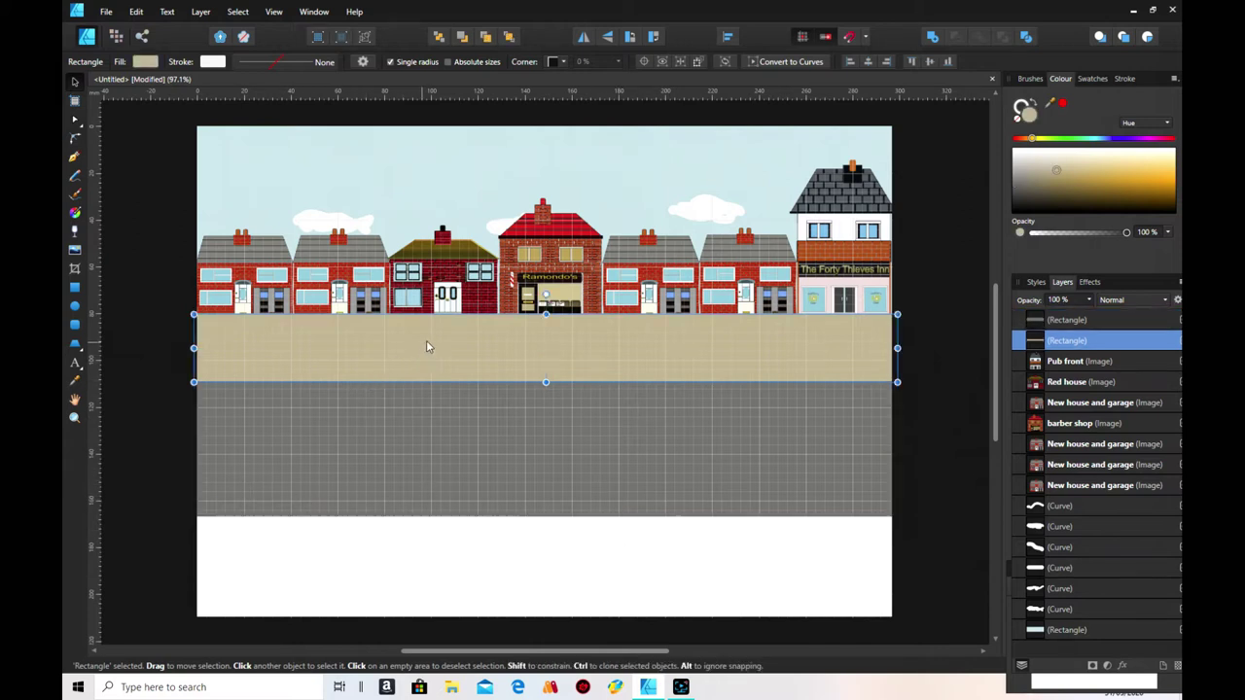
- Copy the beige pavement strip and move the pasted copy to the page's bottom edge
right_click(426, 341)
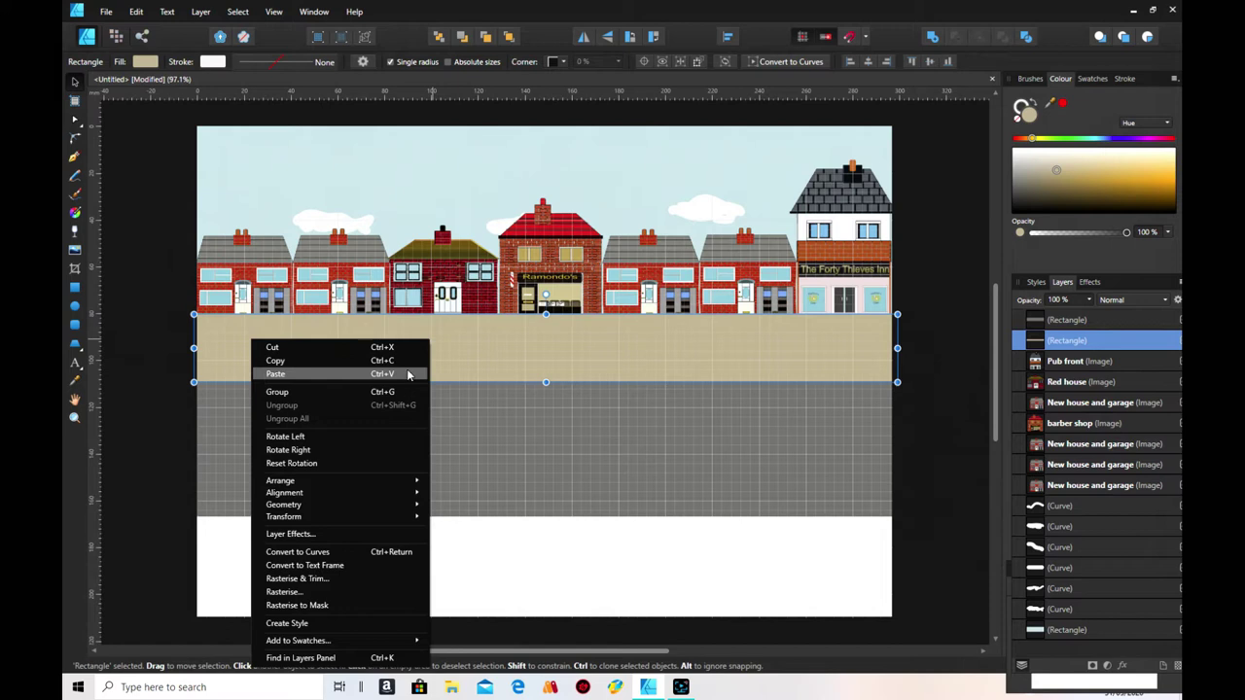
click(412, 361)
right_click(486, 353)
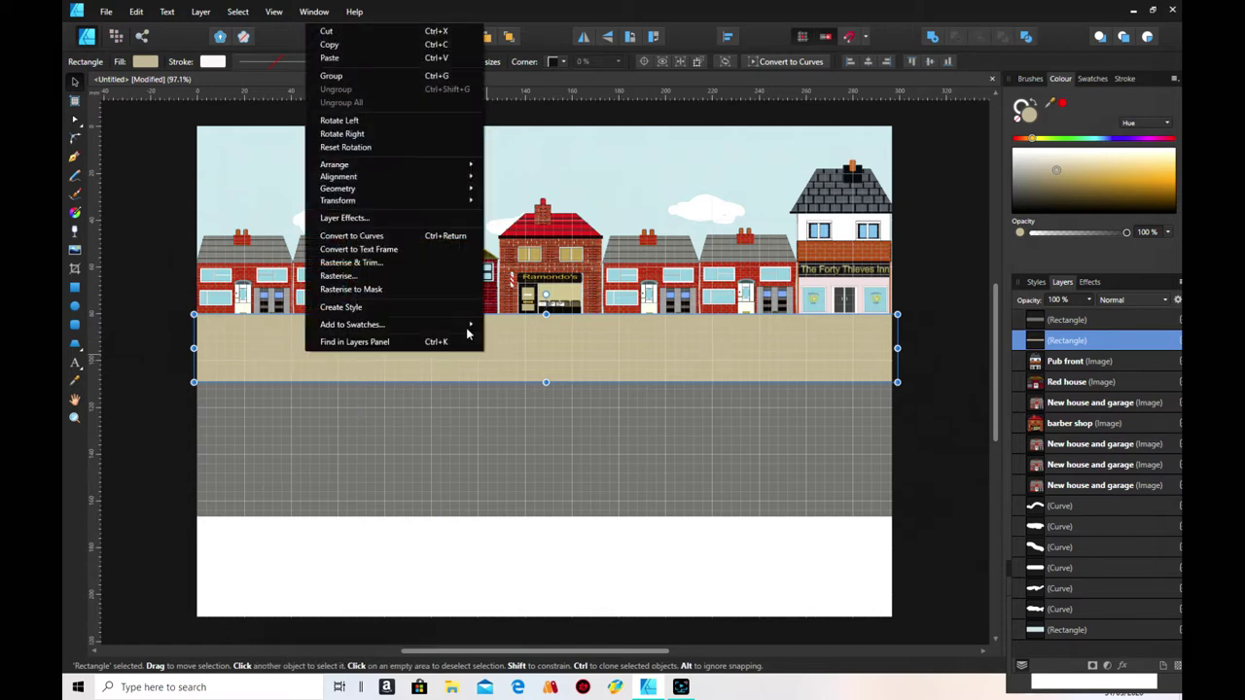
click(413, 58)
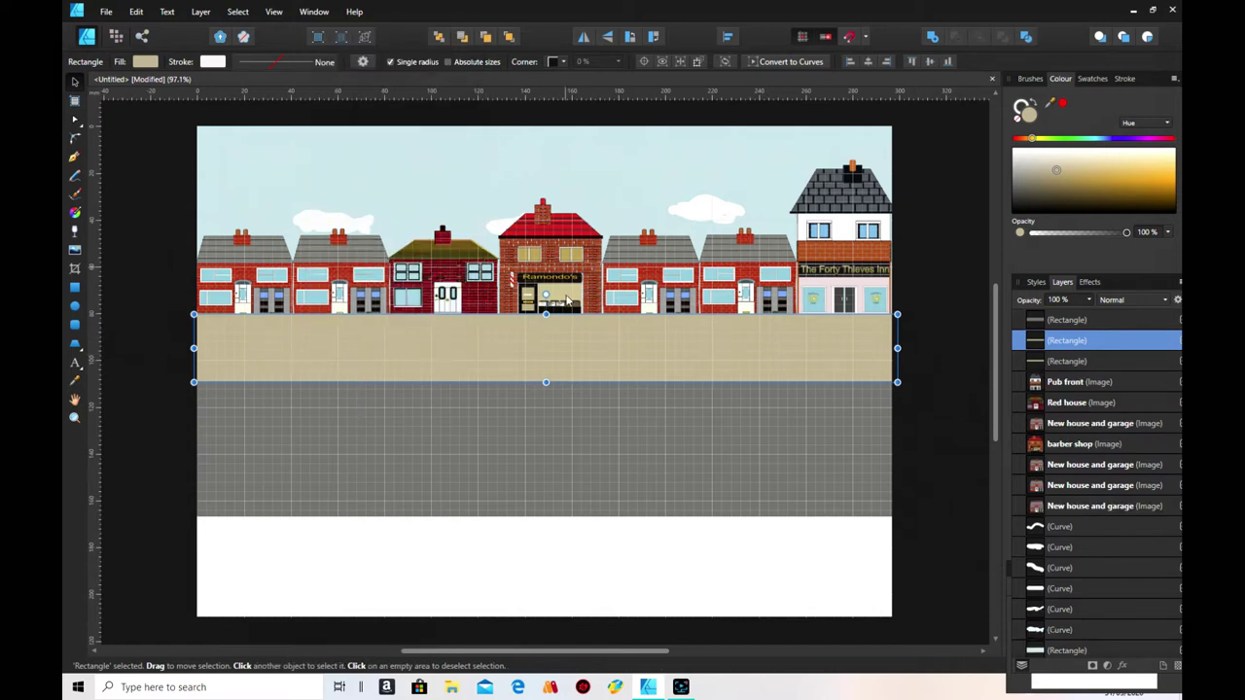
drag(544, 372, 546, 616)
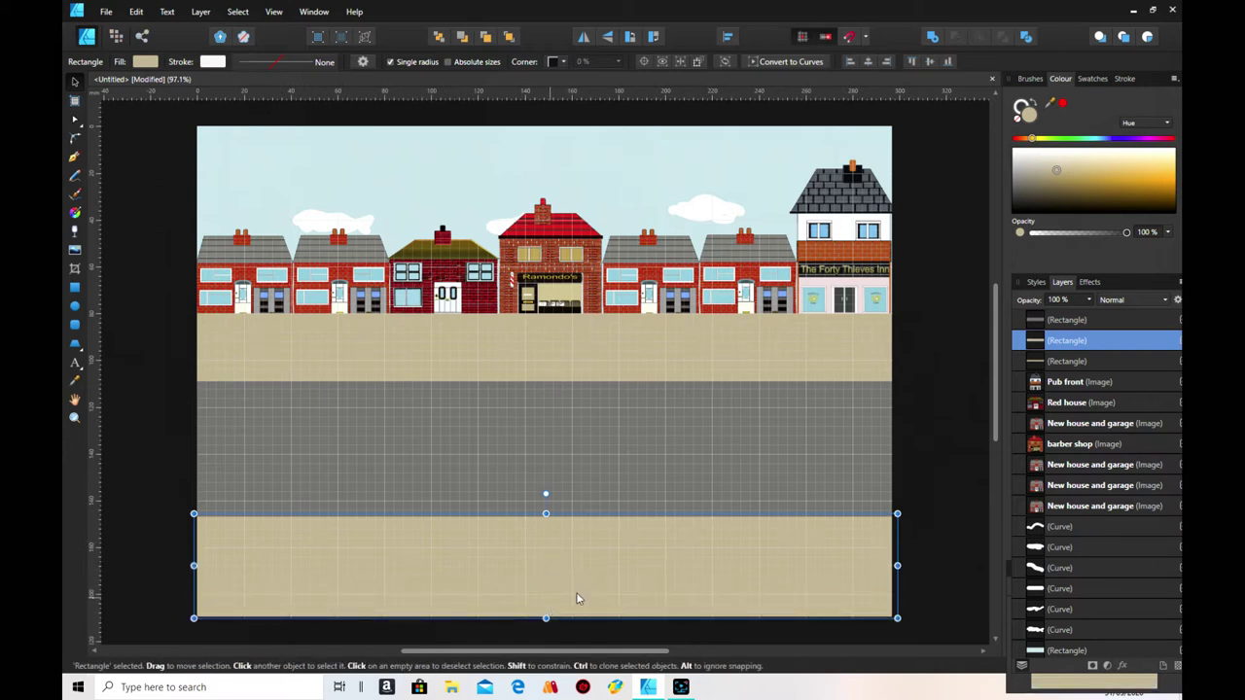
click(939, 503)
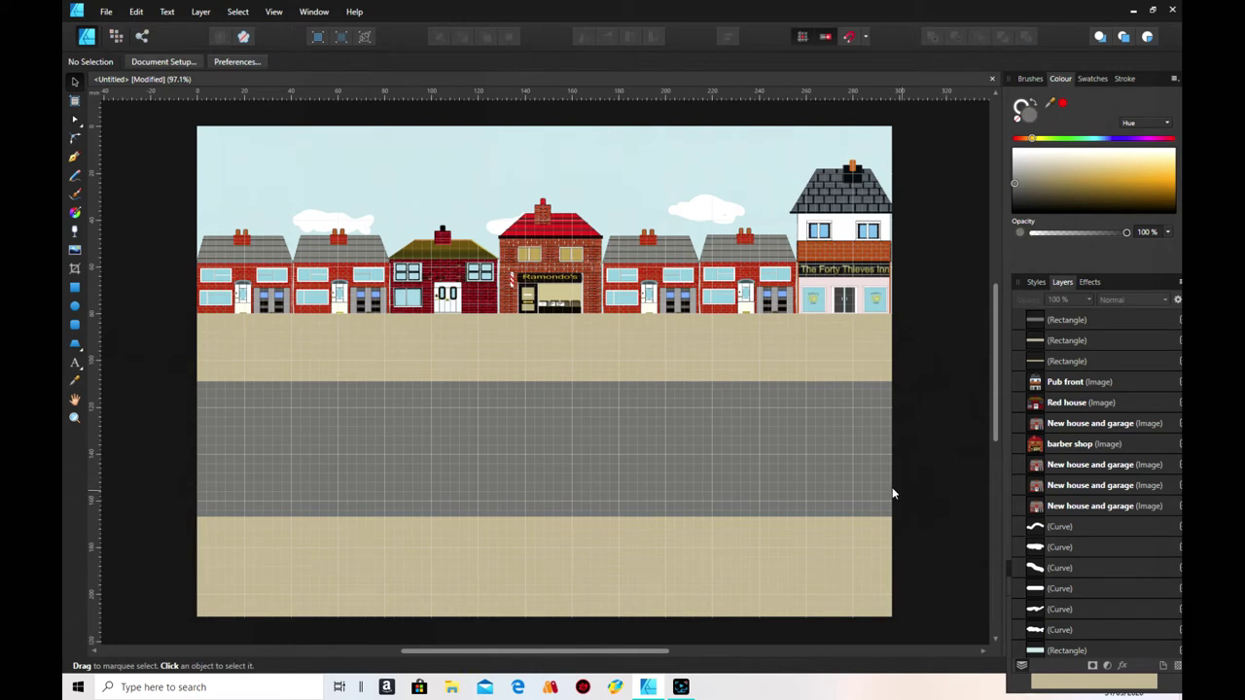
click(73, 288)
- Draw a thin white dash rectangle and move it onto the grey road
scroll(938, 579, down, 1)
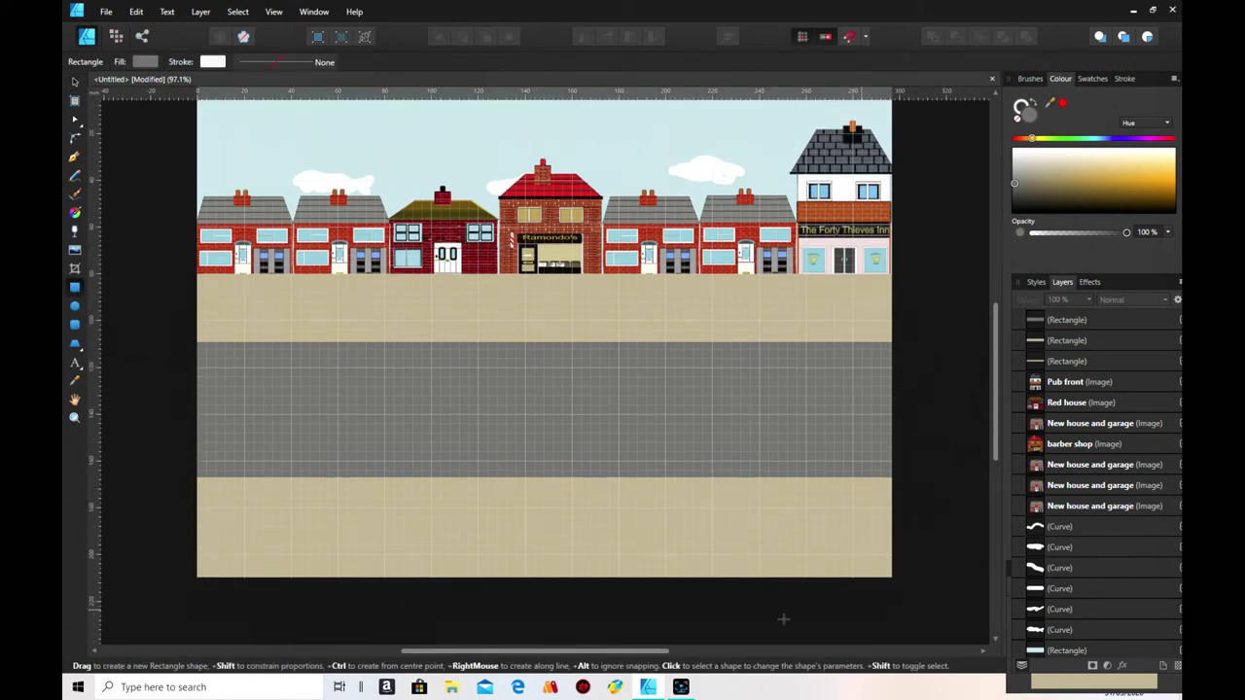
drag(230, 595, 312, 602)
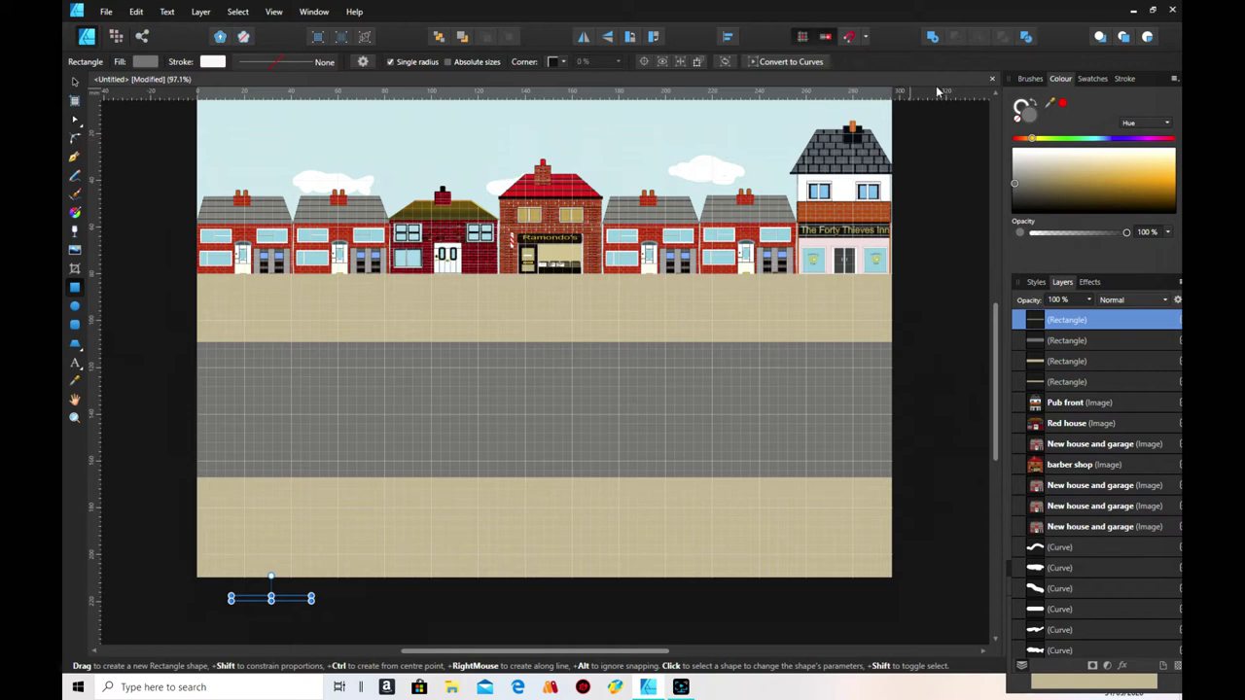
click(1014, 149)
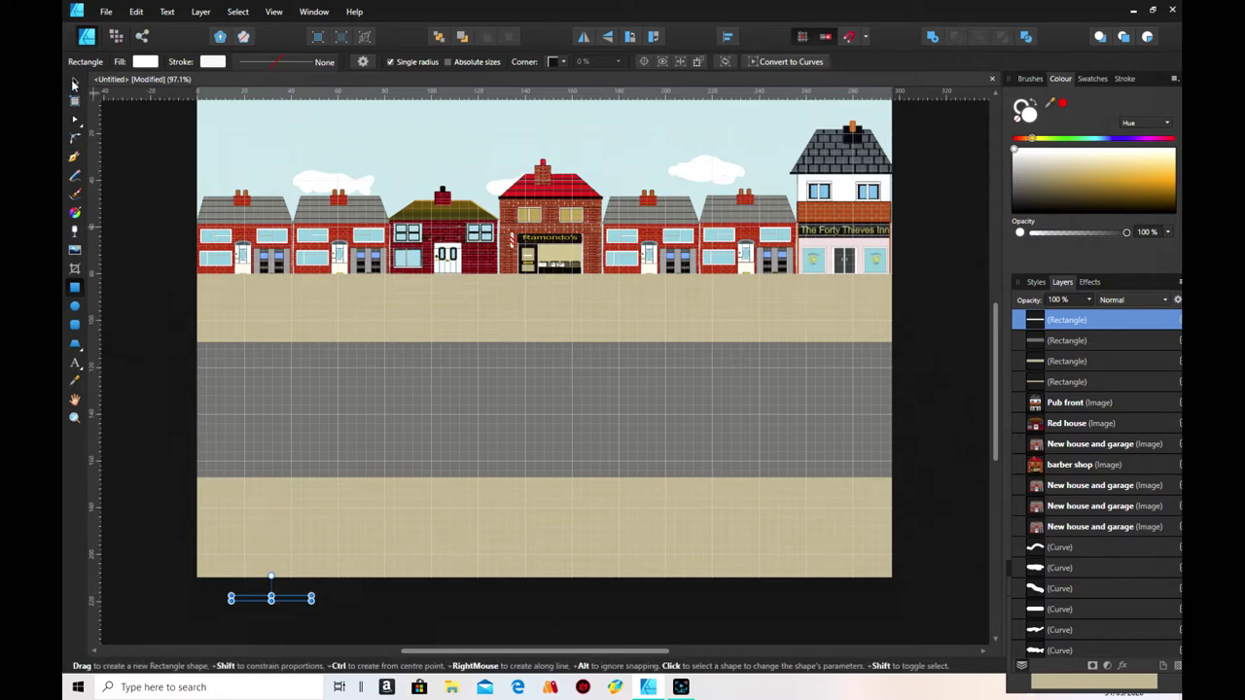
click(74, 83)
mouse_move(285, 602)
mouse_down()
mouse_move(340, 497)
mouse_move(304, 412)
mouse_up()
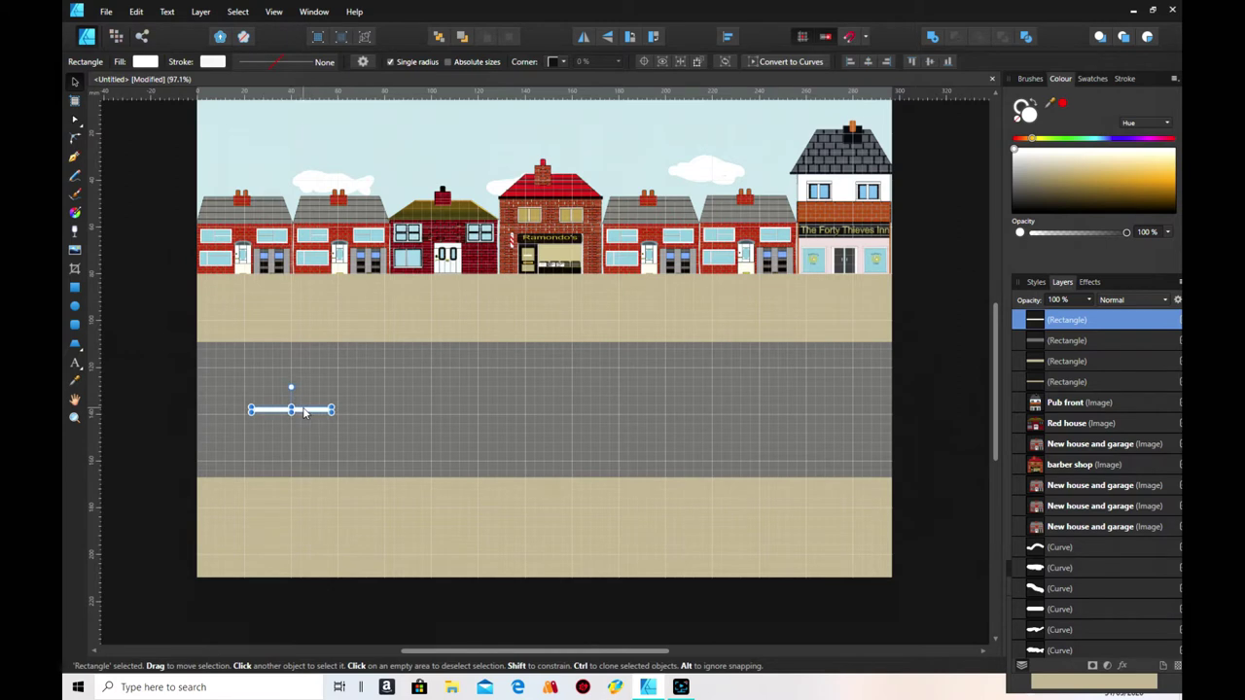
- Paste two more white dashes at the road's middle and right, then narrow the lower pavement
right_click(312, 411)
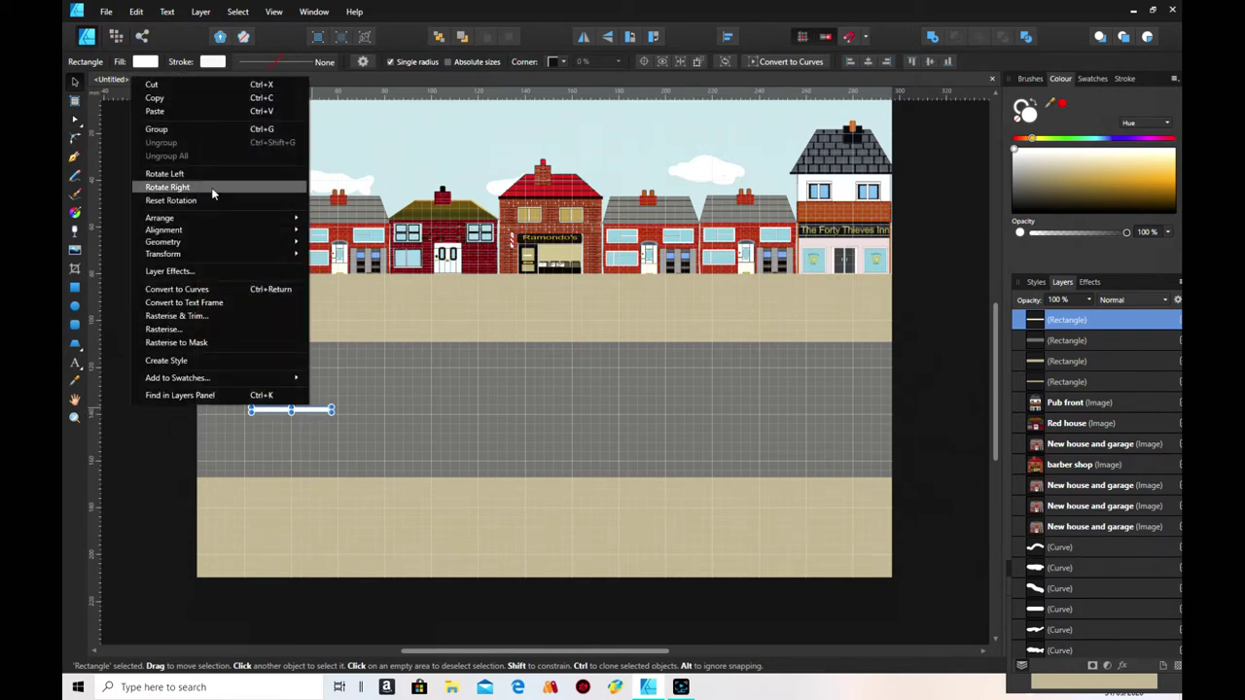
click(189, 99)
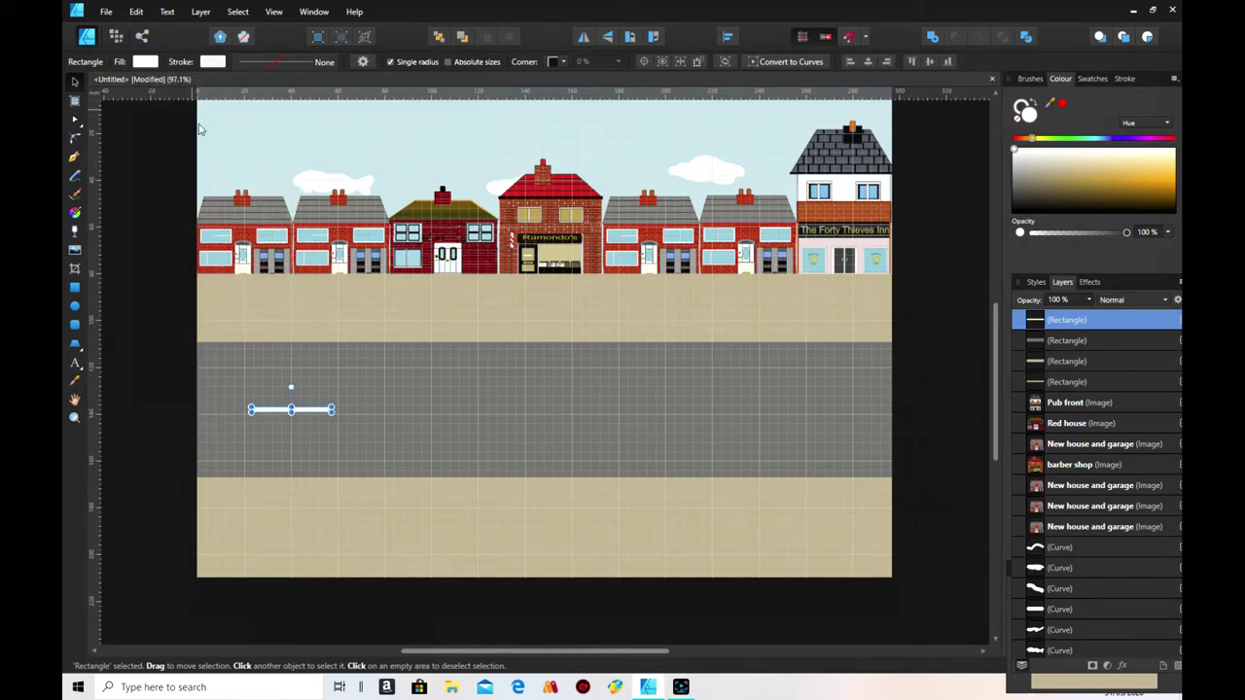
right_click(311, 412)
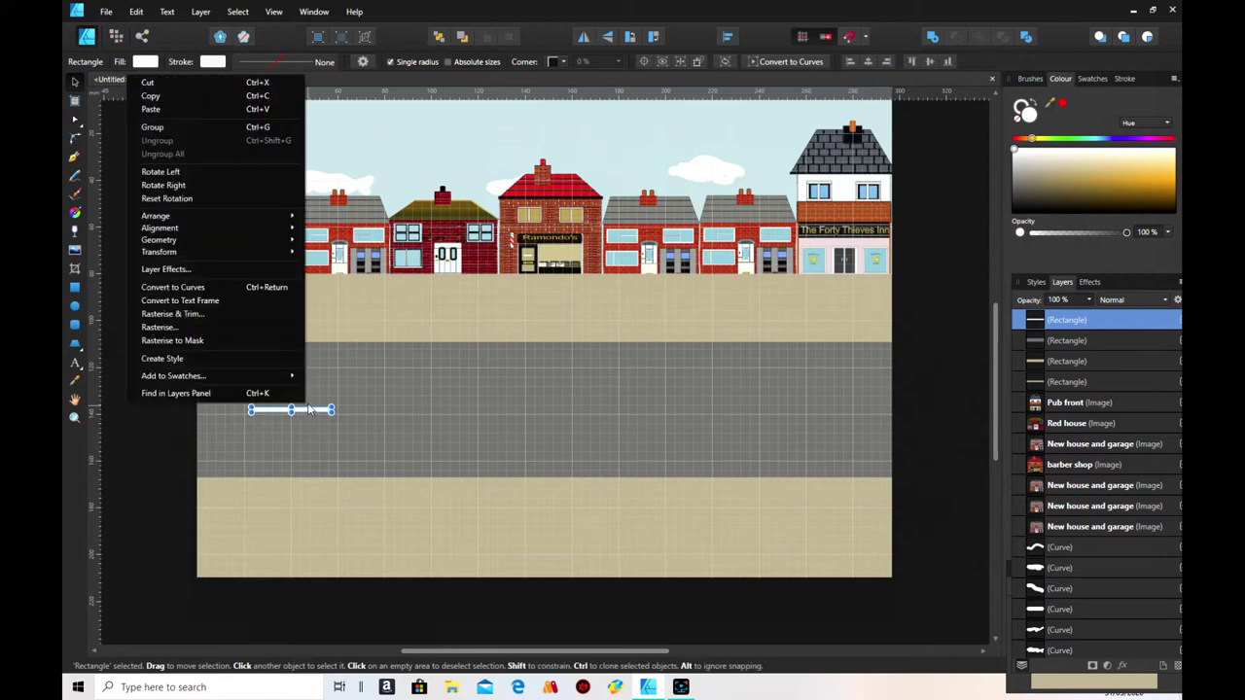
click(190, 108)
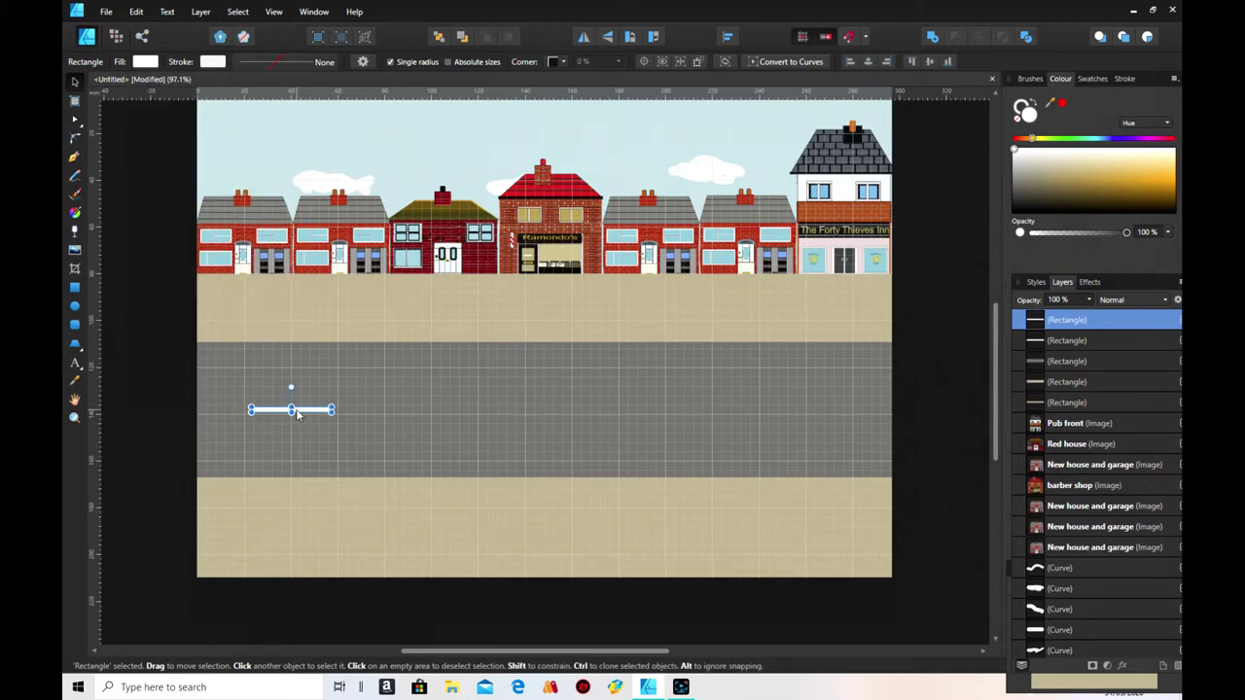
drag(299, 412, 532, 412)
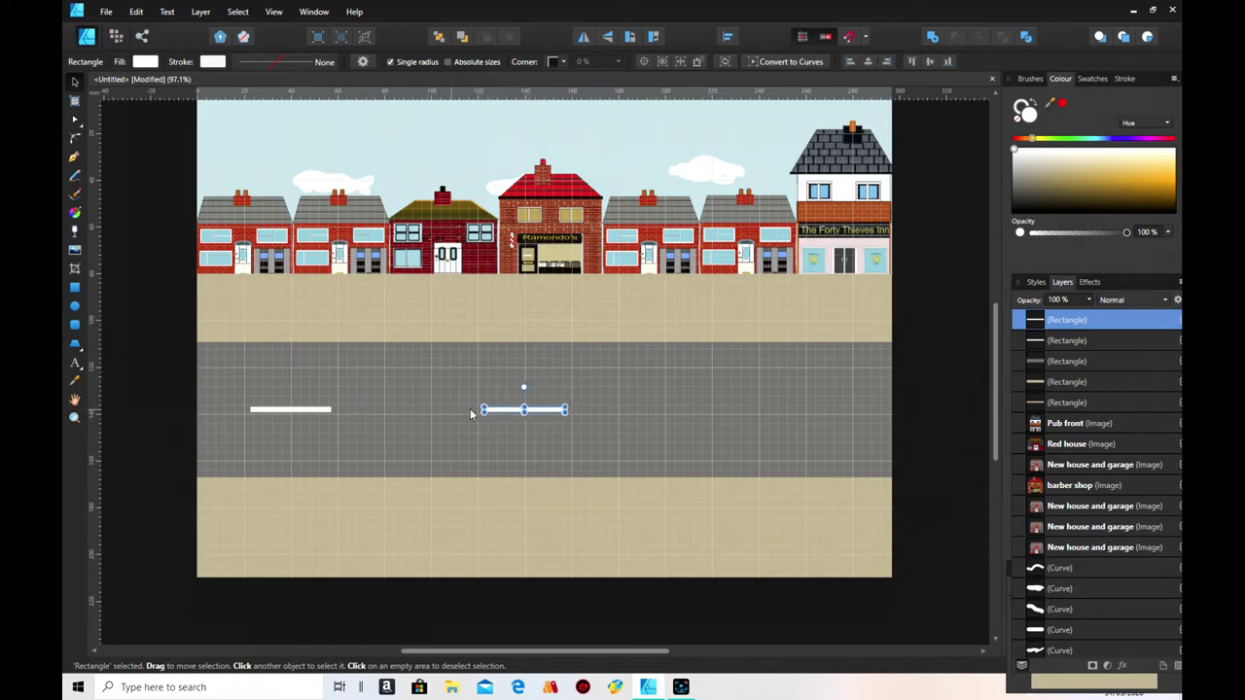
right_click(542, 412)
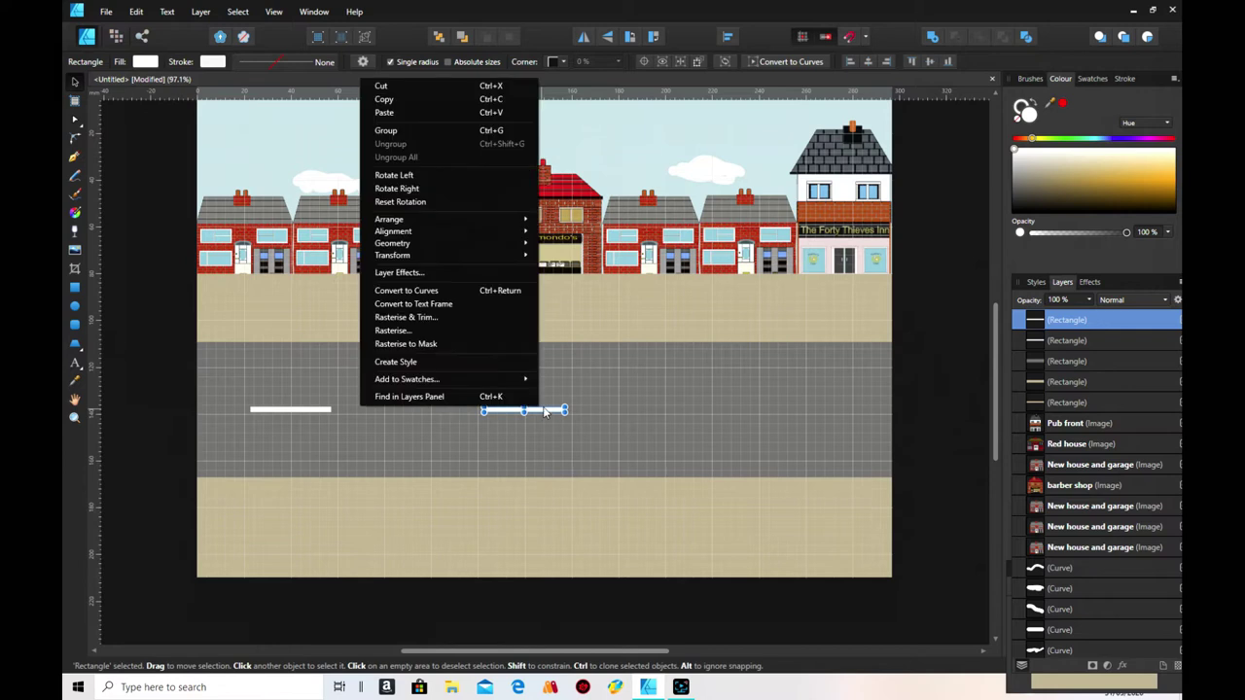
click(441, 108)
drag(304, 414, 772, 416)
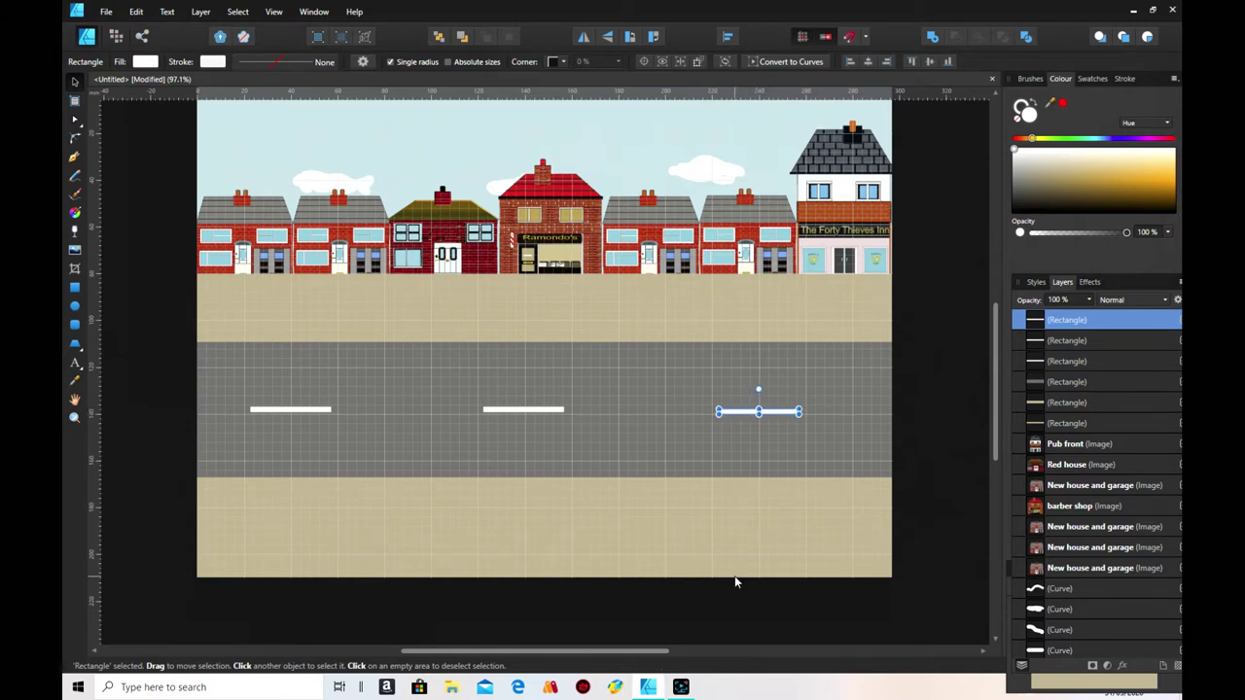
click(734, 581)
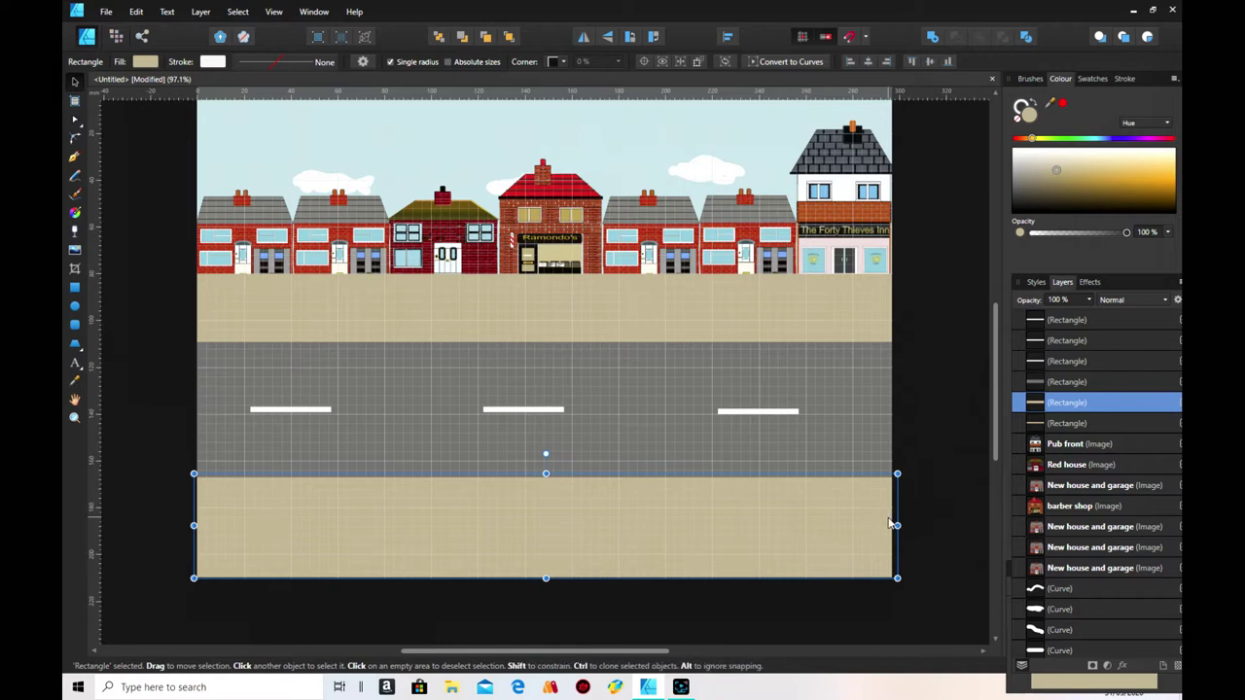
drag(896, 525, 893, 525)
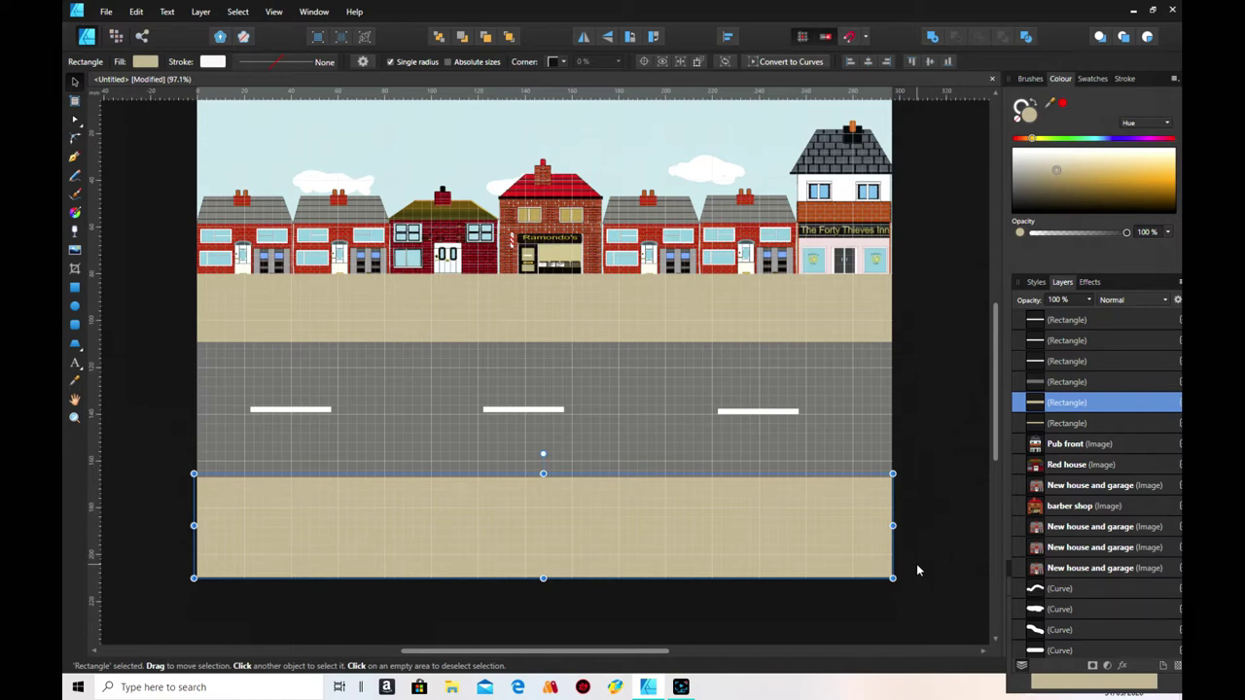
- Draw a small bright green block at the left end of the pavement
click(76, 289)
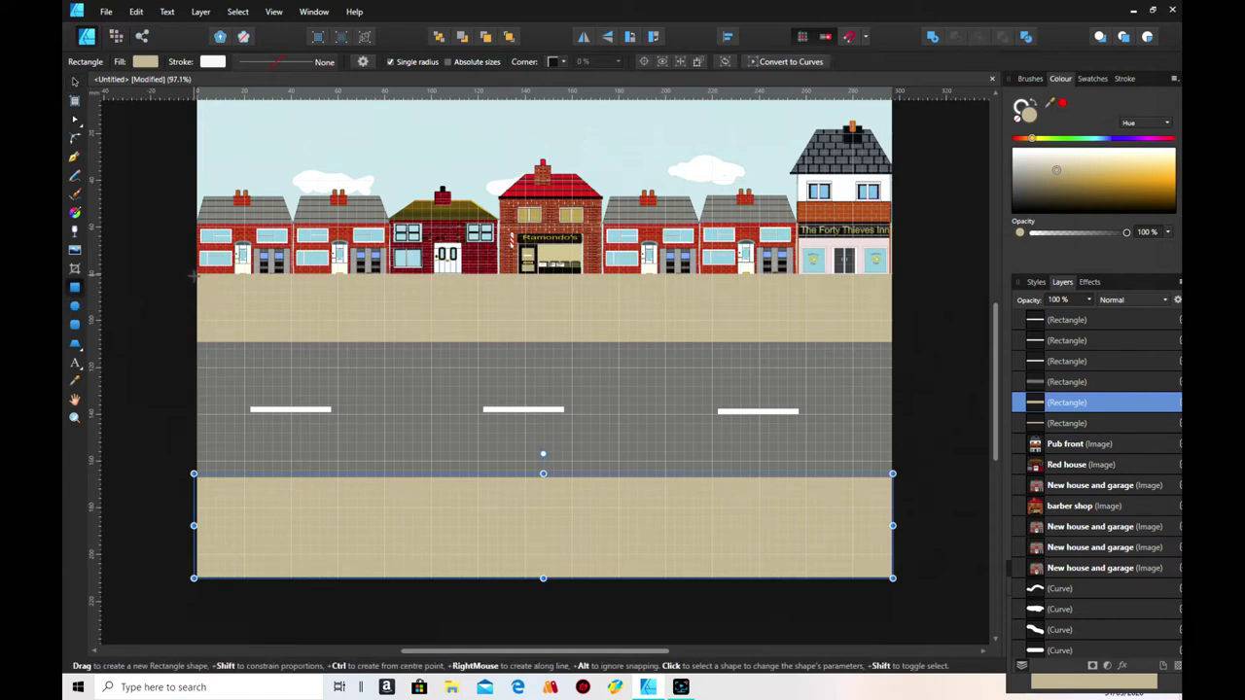
drag(167, 275, 238, 324)
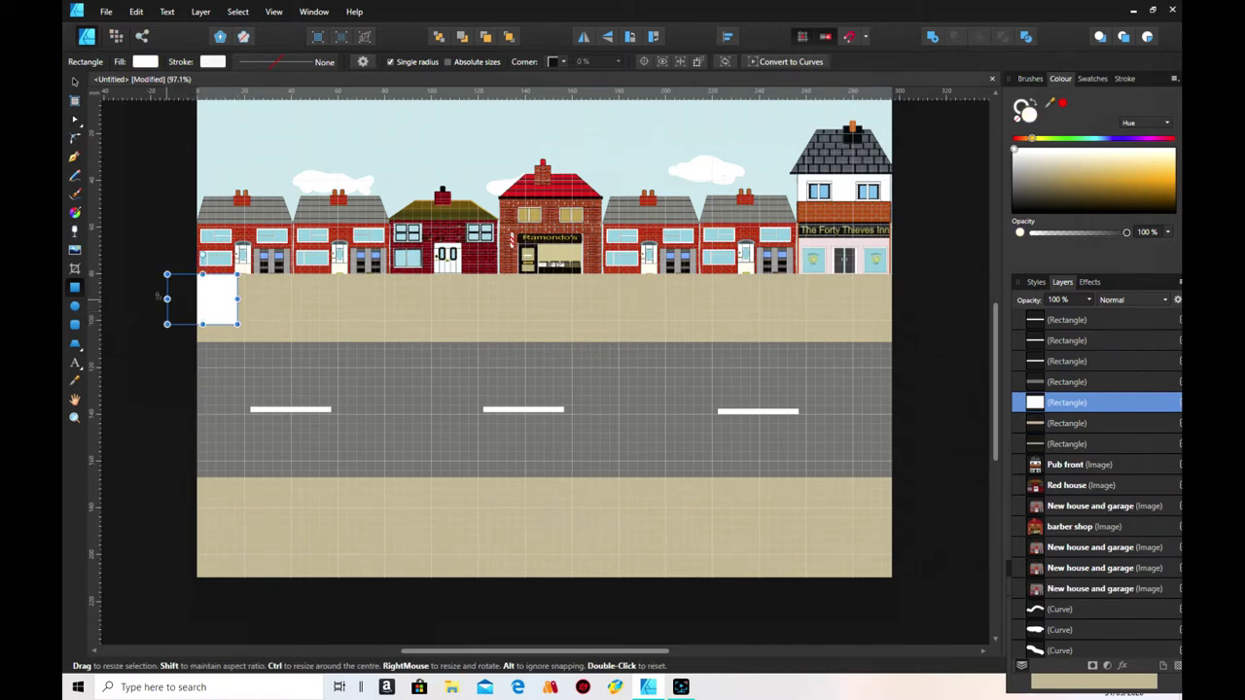
drag(167, 307, 217, 314)
click(1073, 139)
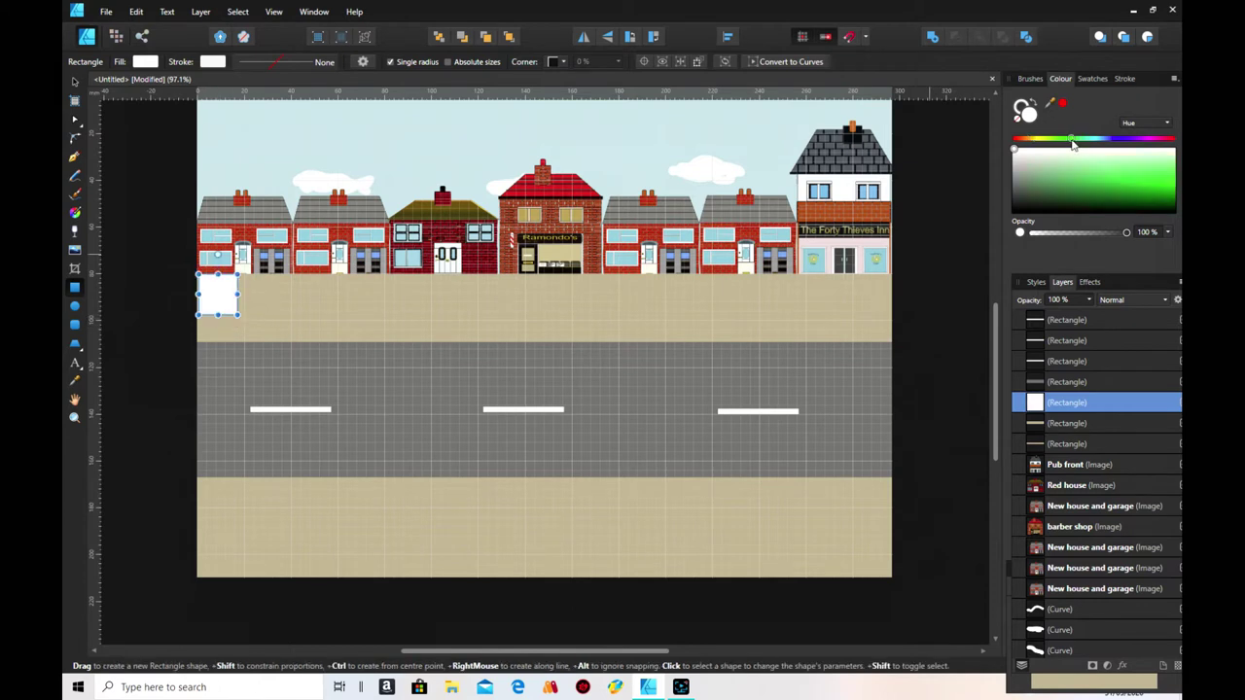
click(1167, 178)
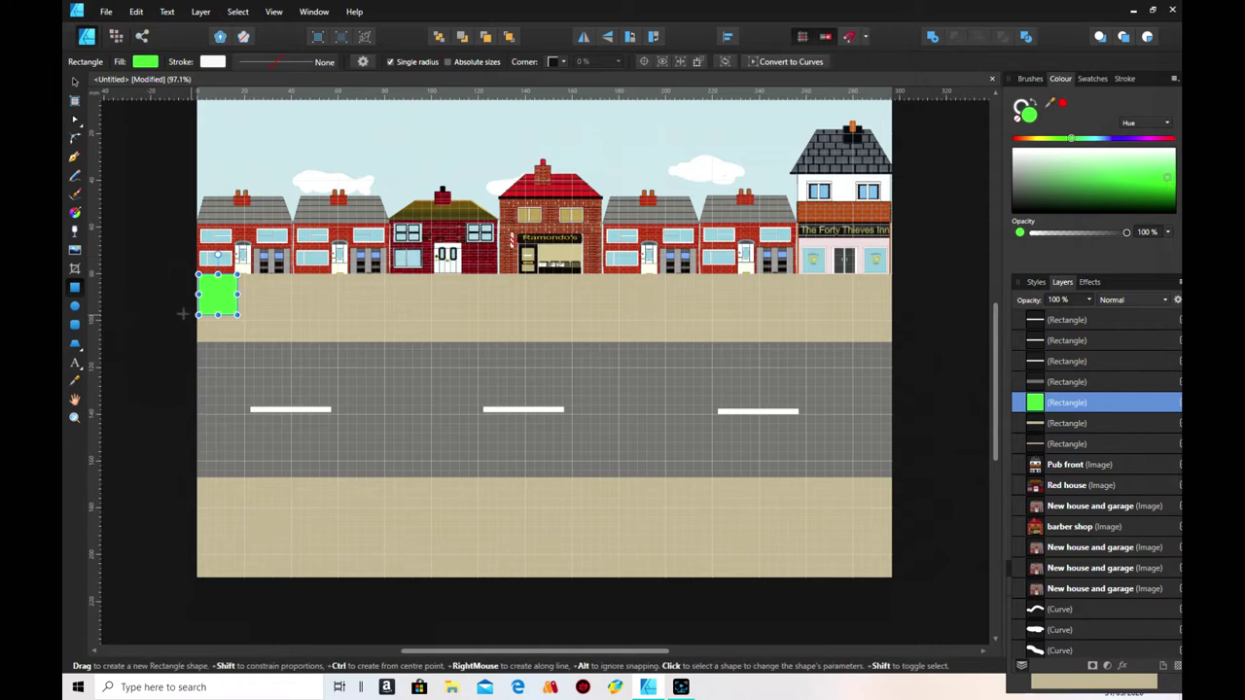
- Copy the green block and narrow it slightly
right_click(216, 299)
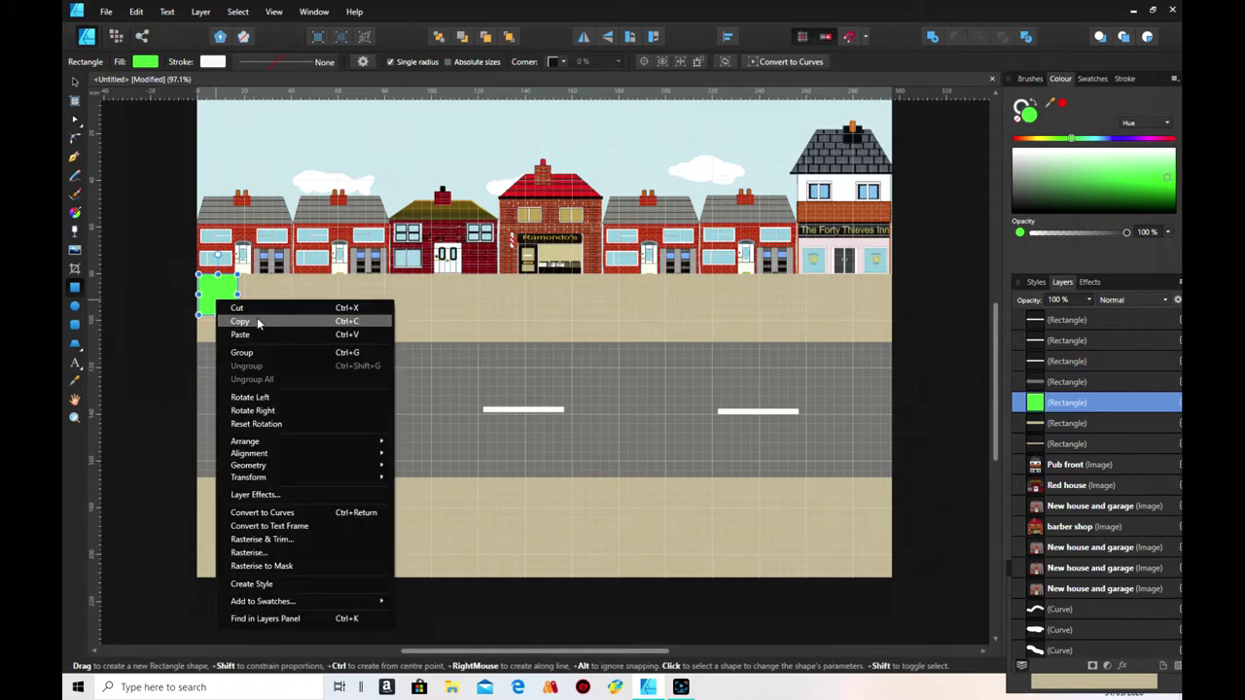
click(252, 323)
right_click(218, 305)
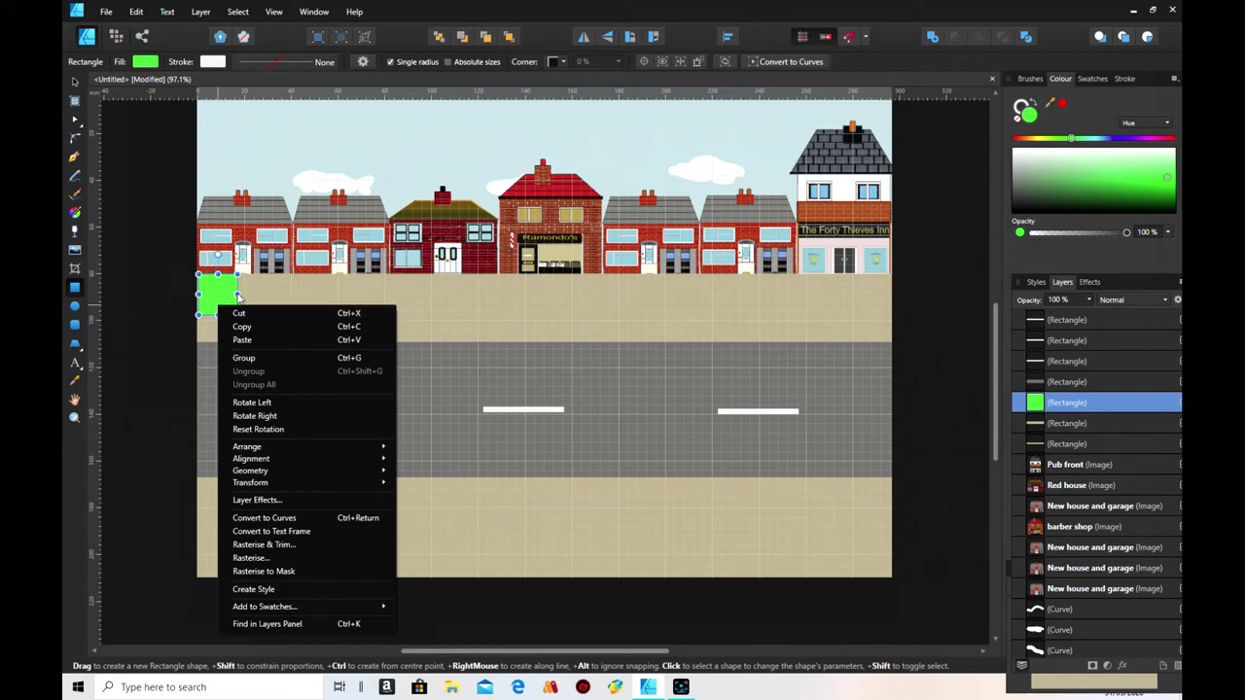
key(Escape)
drag(236, 295, 230, 296)
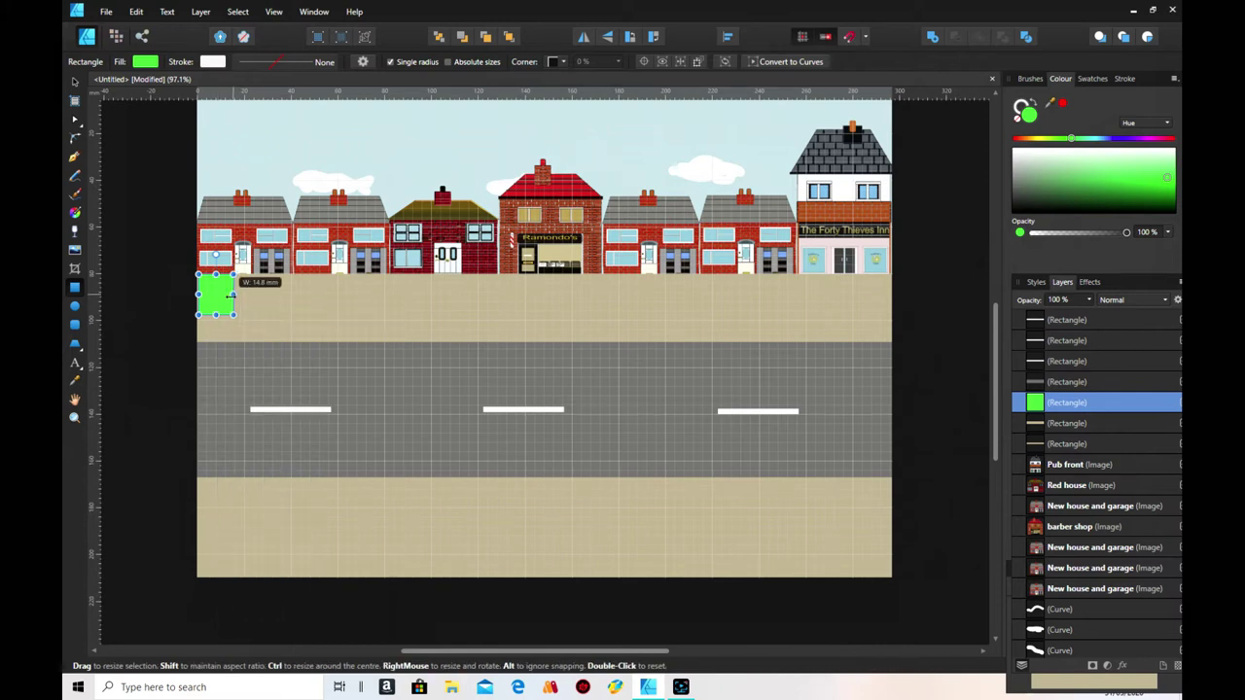
right_click(221, 296)
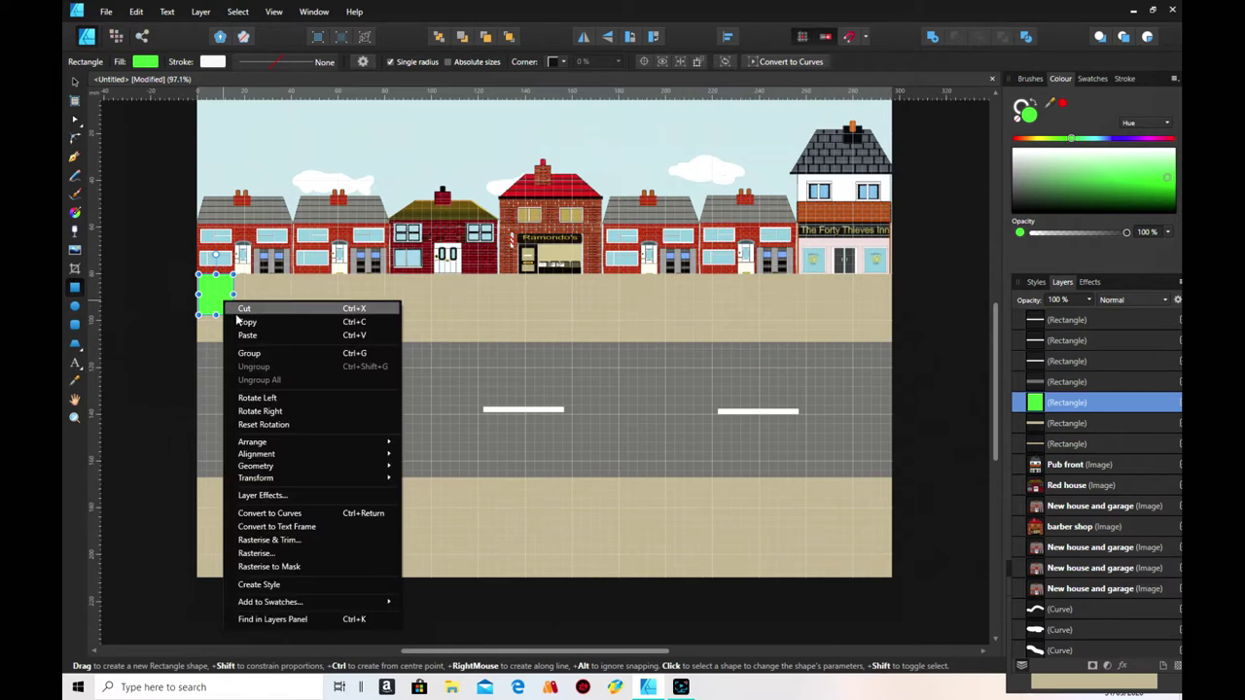
key(Escape)
- Paste a green copy, keep the original about 15 mm wide, and move the copy into the next front garden
right_click(233, 314)
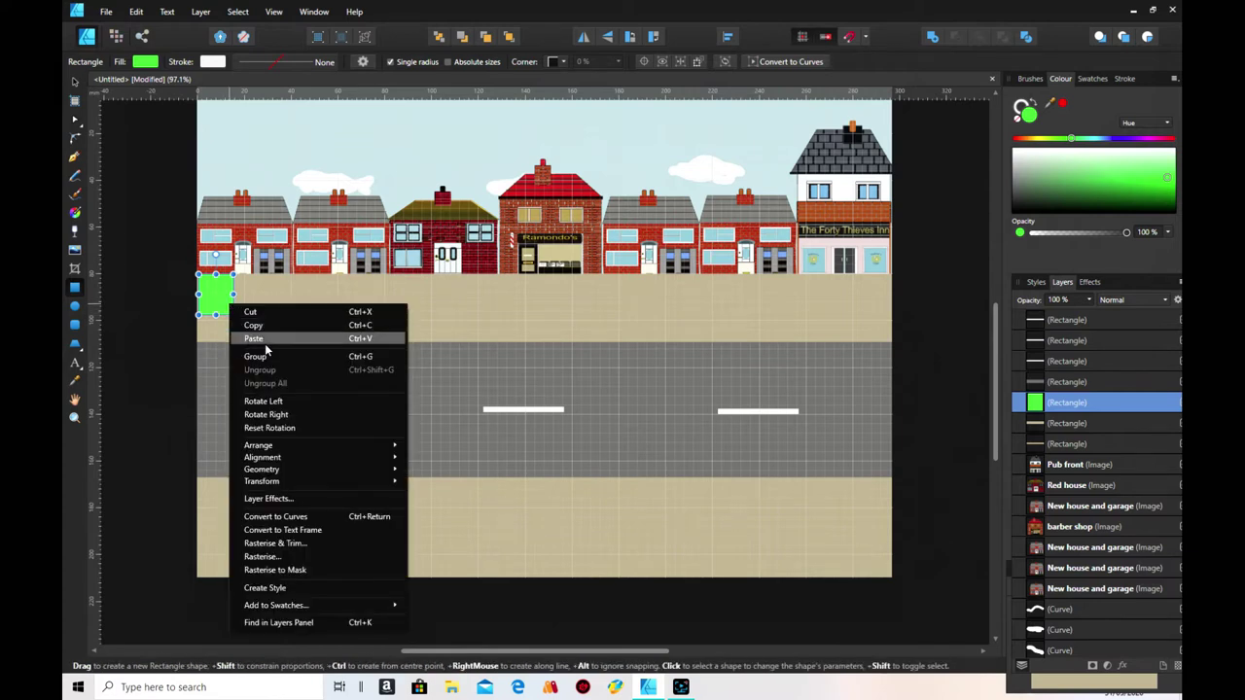
click(258, 339)
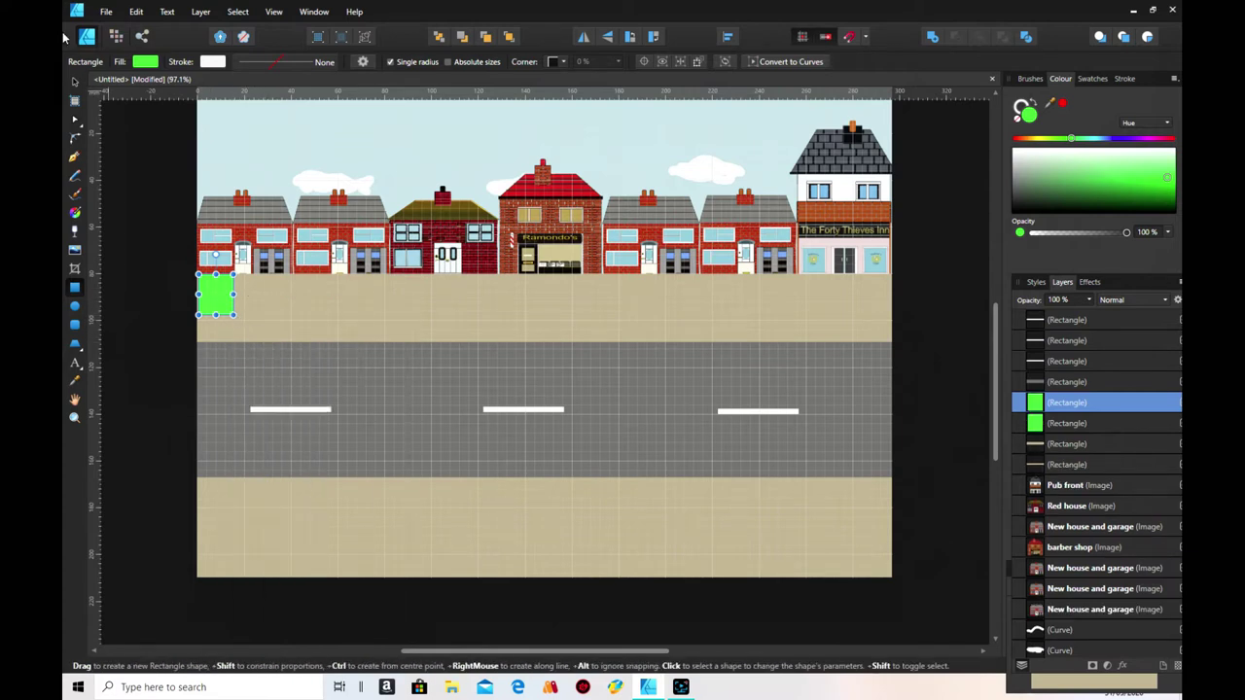
click(76, 83)
mouse_move(242, 301)
mouse_down()
mouse_move(326, 301)
mouse_move(228, 303)
mouse_up()
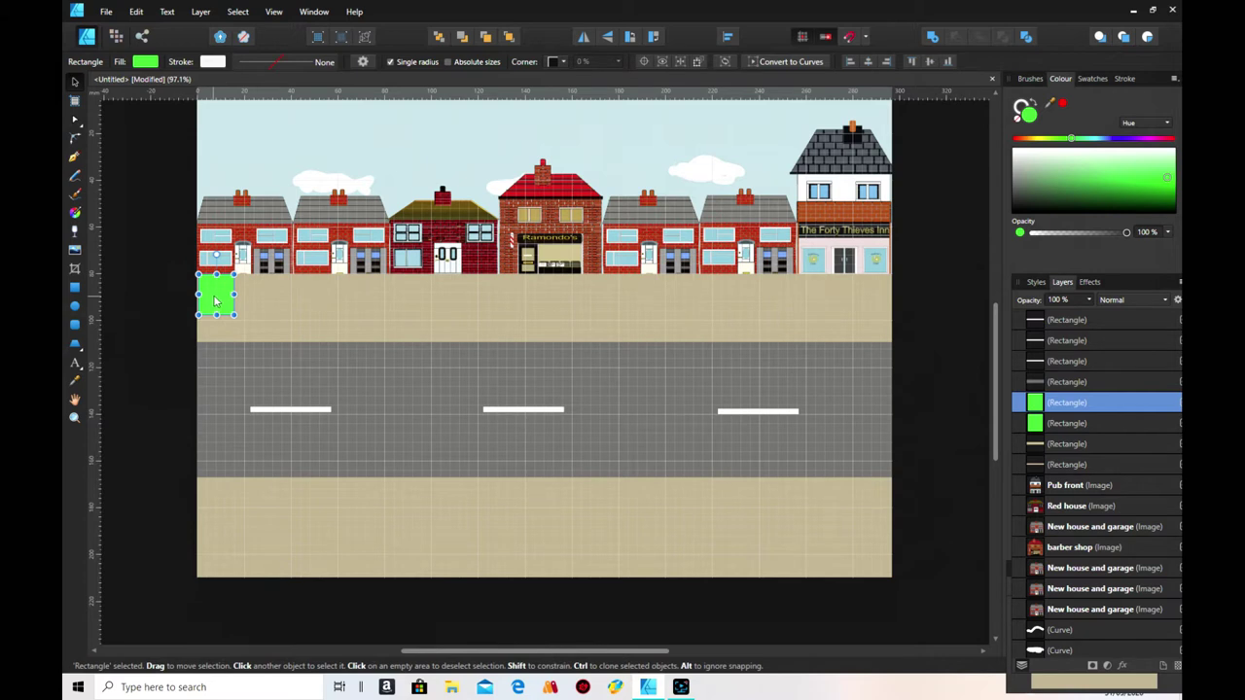
click(103, 268)
mouse_move(229, 313)
mouse_down()
mouse_move(241, 324)
mouse_move(321, 321)
mouse_move(310, 306)
mouse_up()
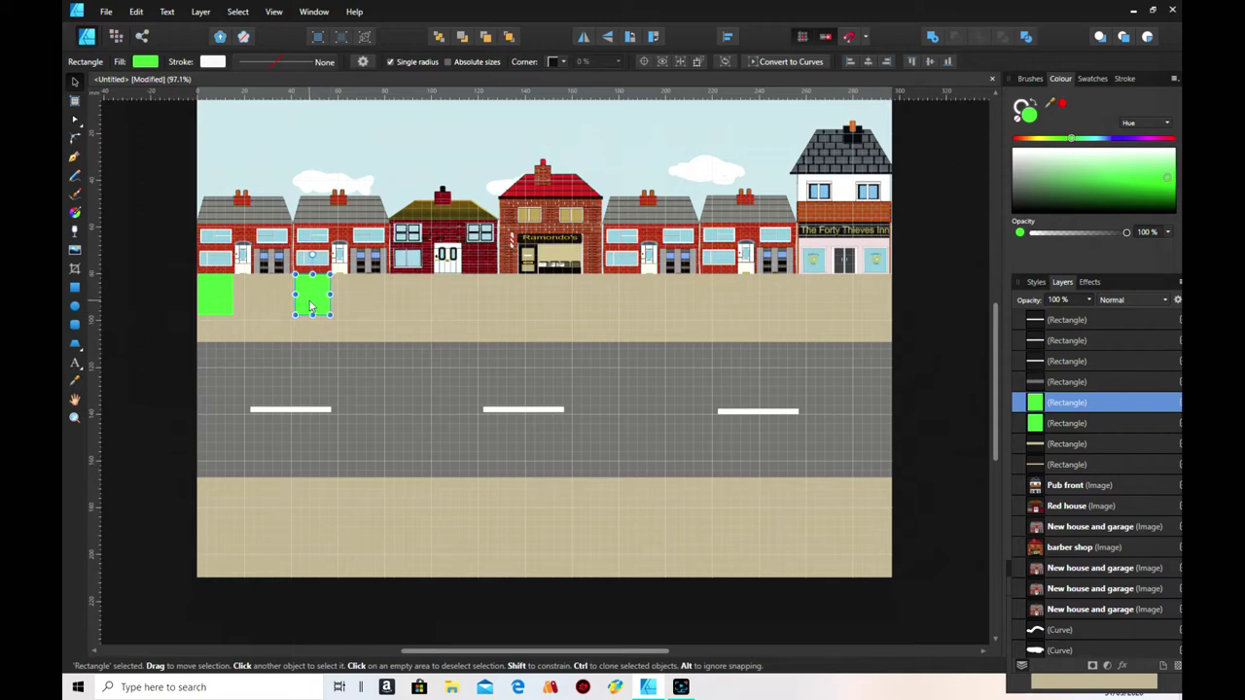
- Paste two more green blocks toward the pavement's middle and further right
right_click(216, 297)
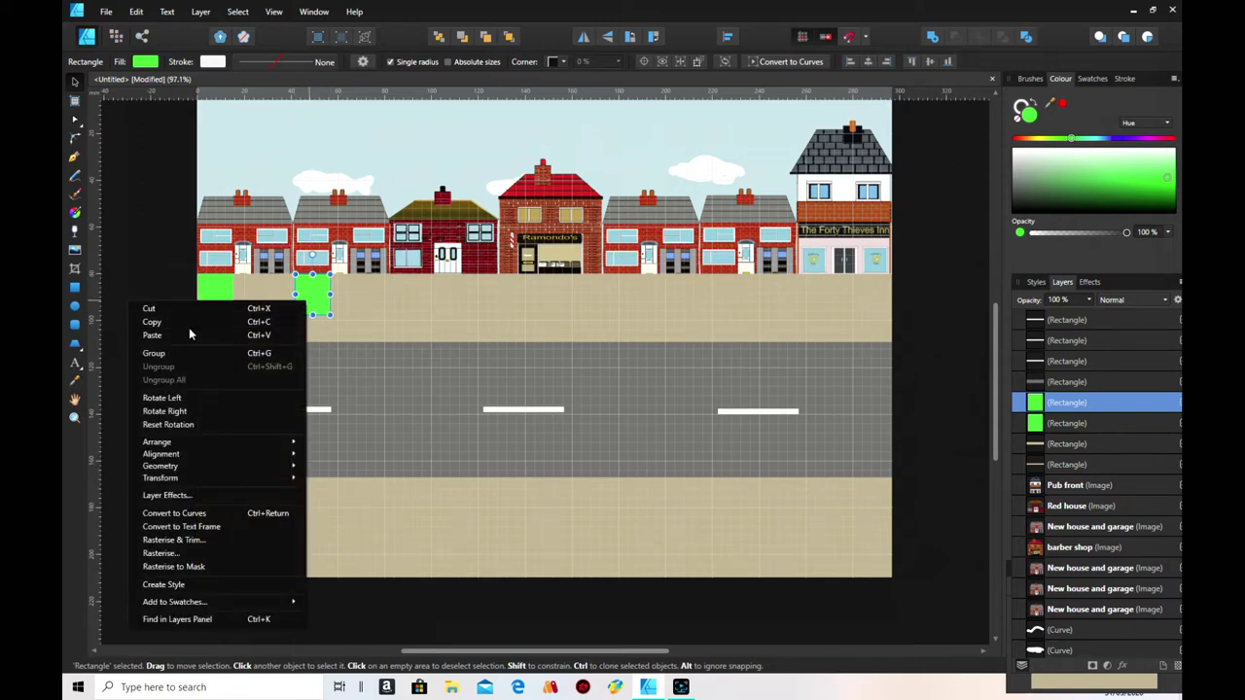
click(152, 334)
drag(216, 302, 621, 301)
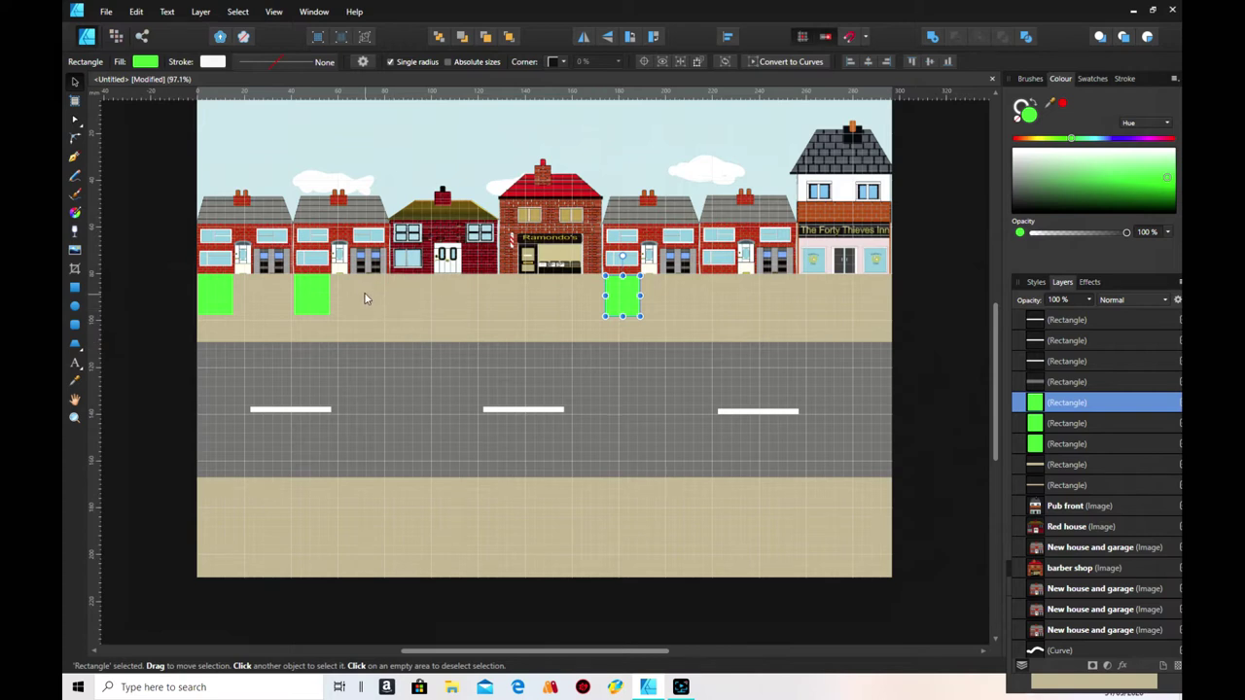
right_click(221, 303)
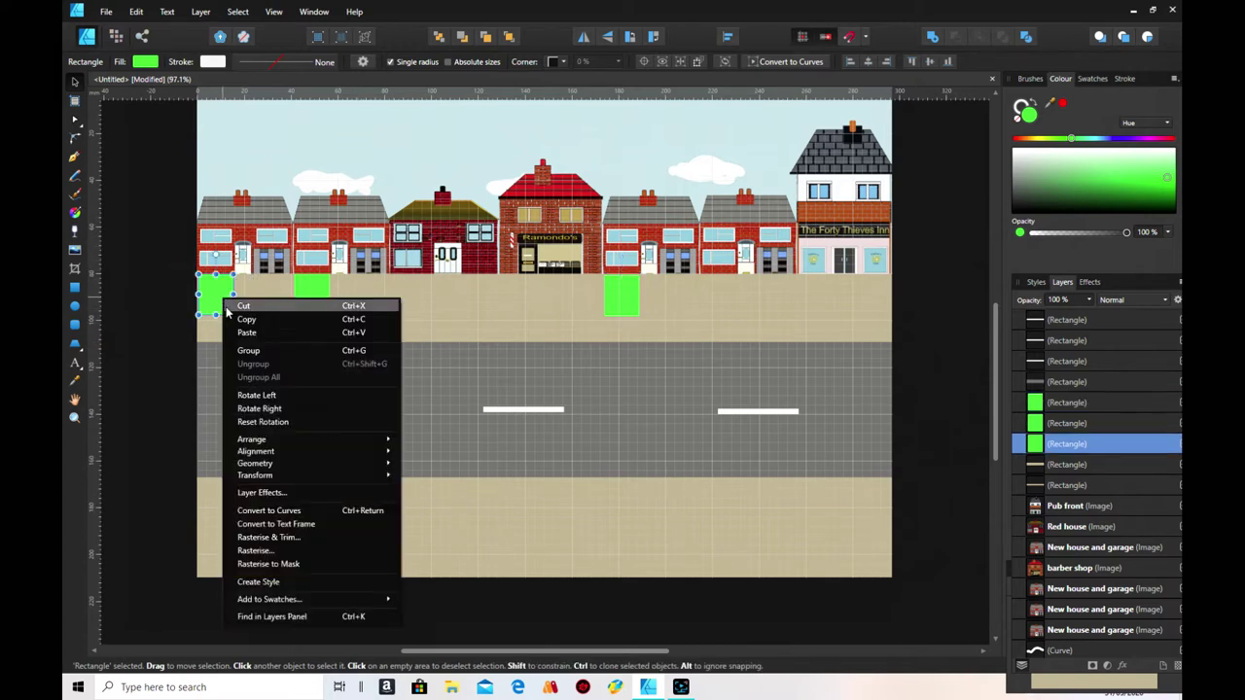
click(250, 333)
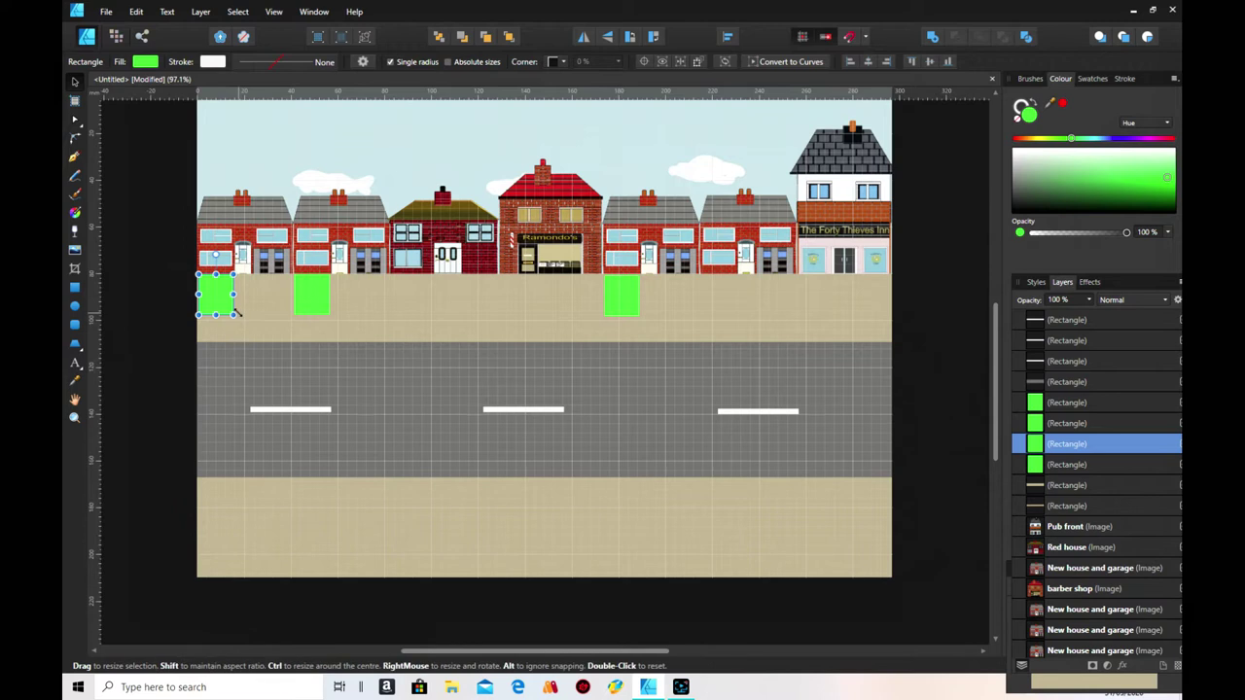
drag(223, 305, 724, 309)
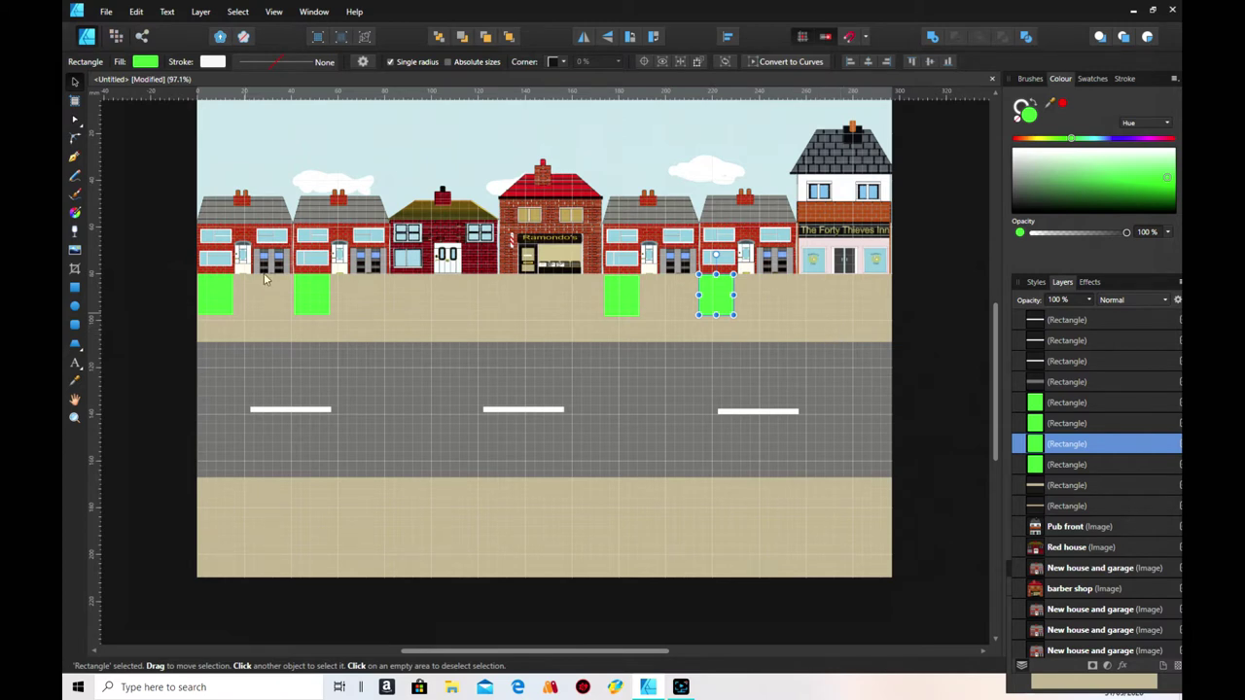
- Add another green plot at the pavement's middle and widen it slightly
right_click(204, 306)
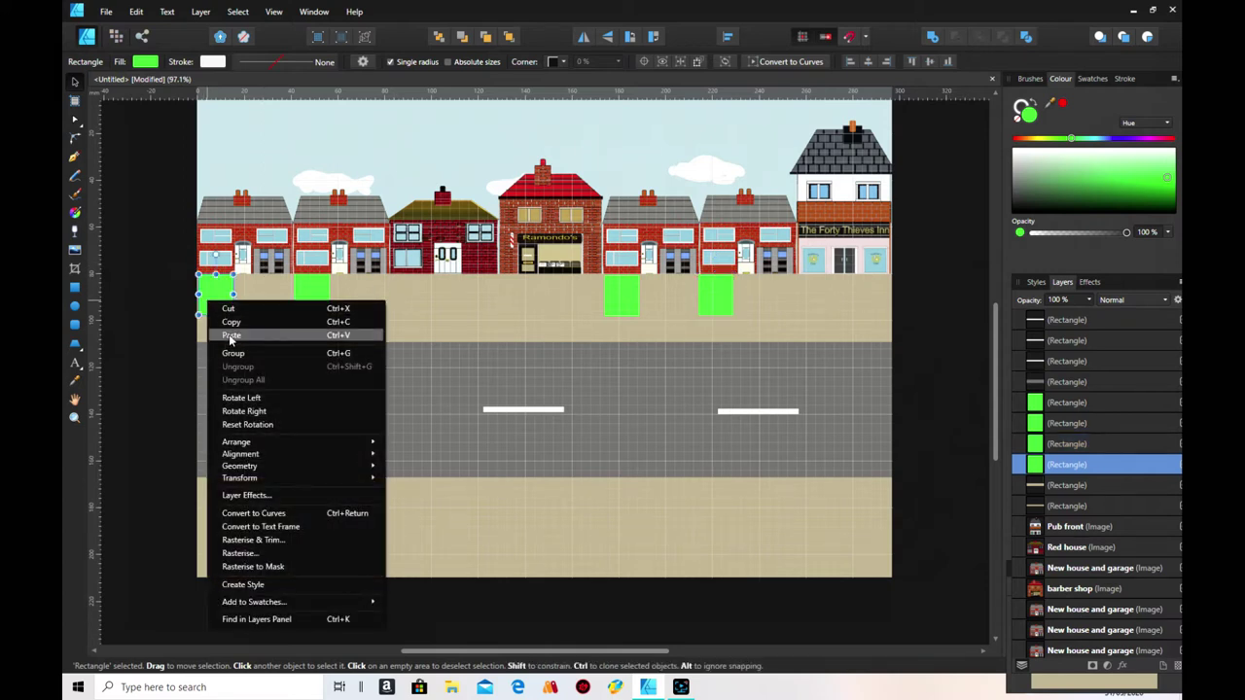
click(230, 336)
drag(218, 309, 408, 309)
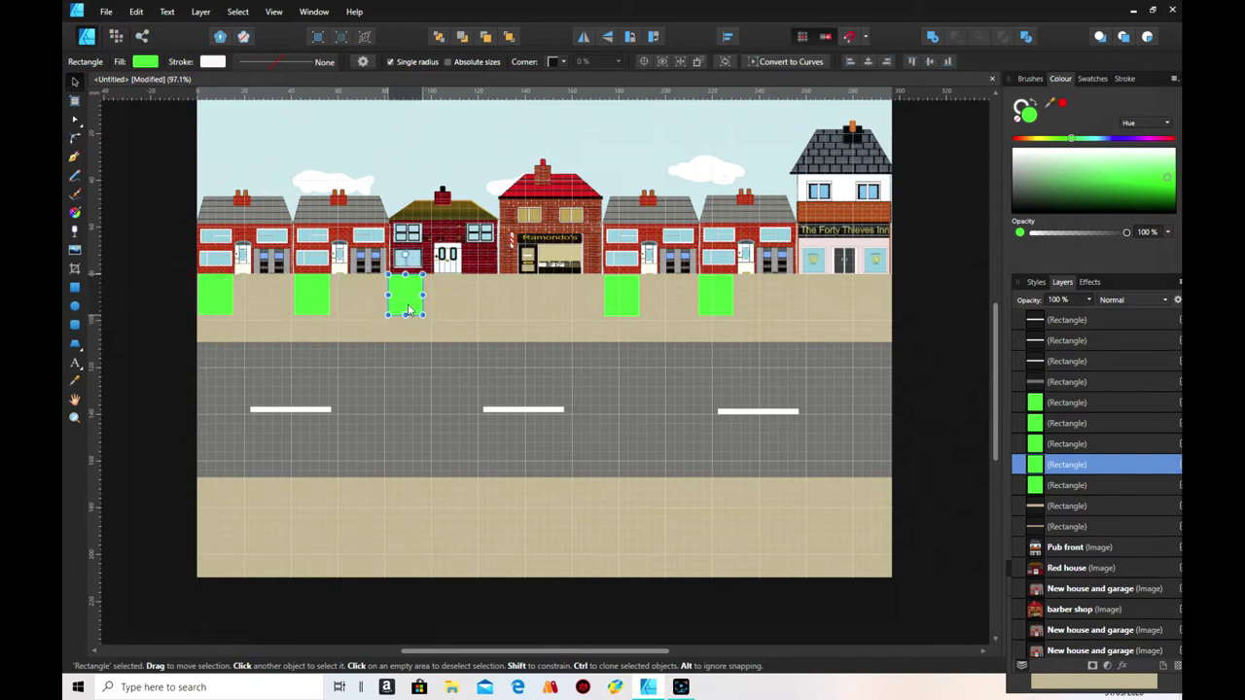
drag(425, 295, 433, 295)
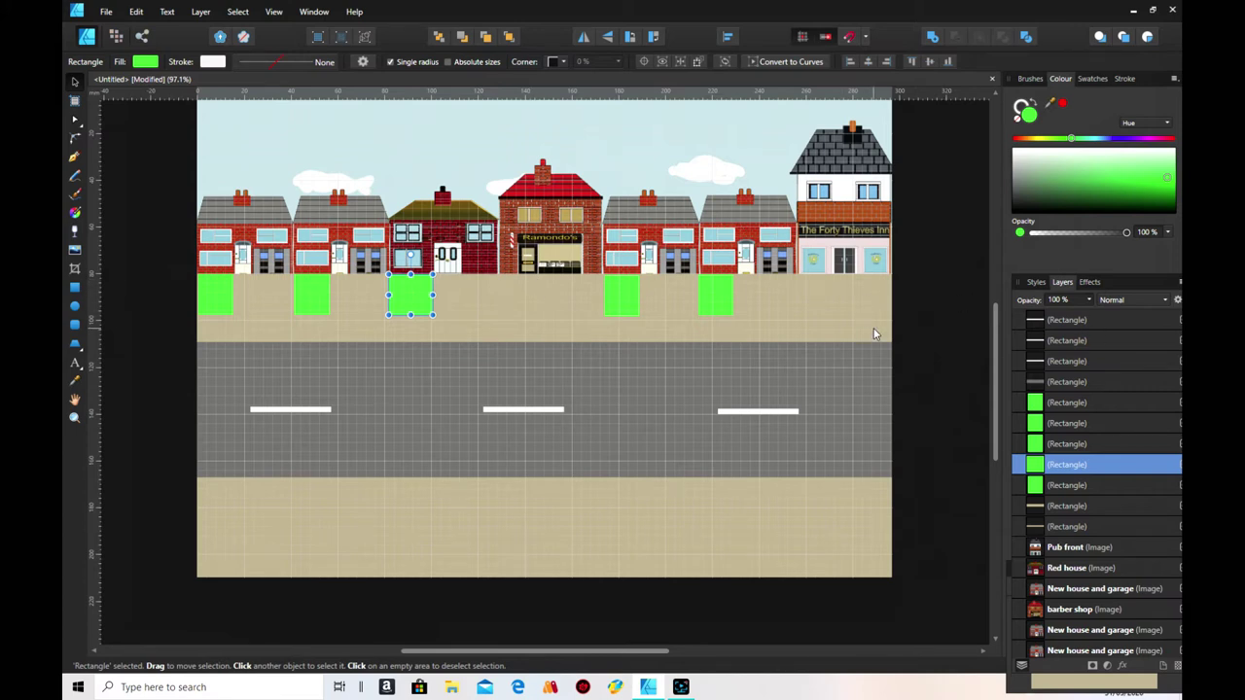
- Paste a copy of the green plot between the first two plots and make it light grey
right_click(215, 298)
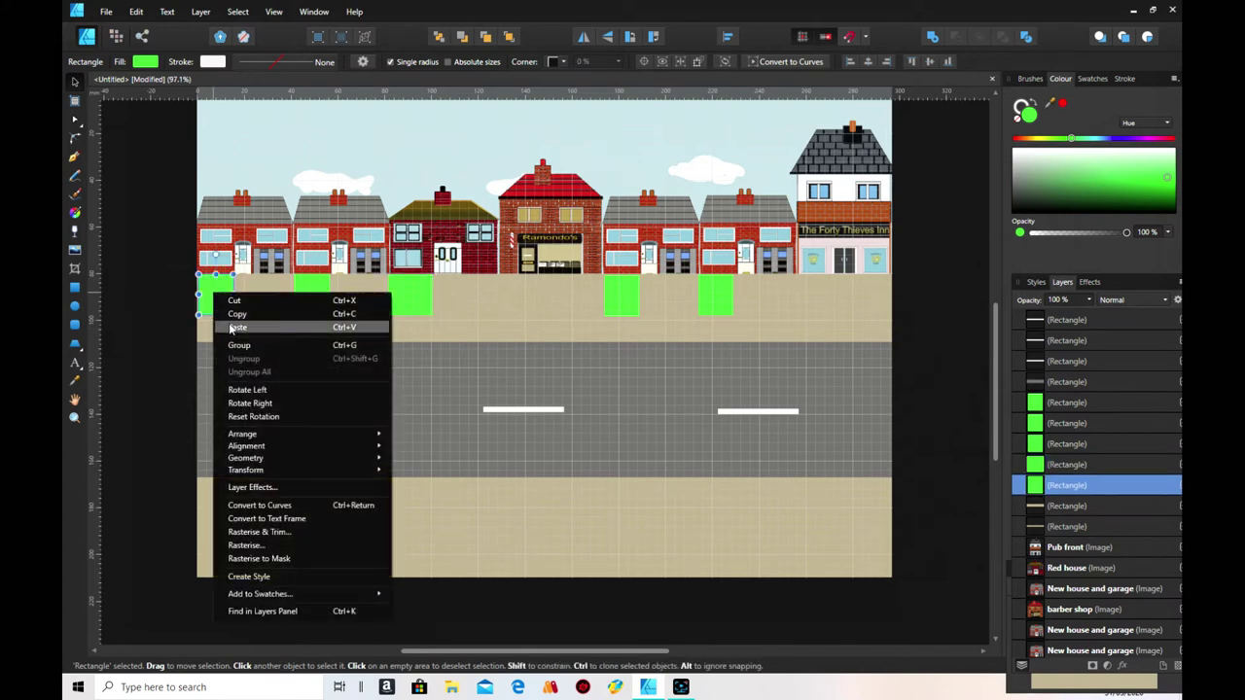
click(238, 328)
drag(220, 308, 275, 309)
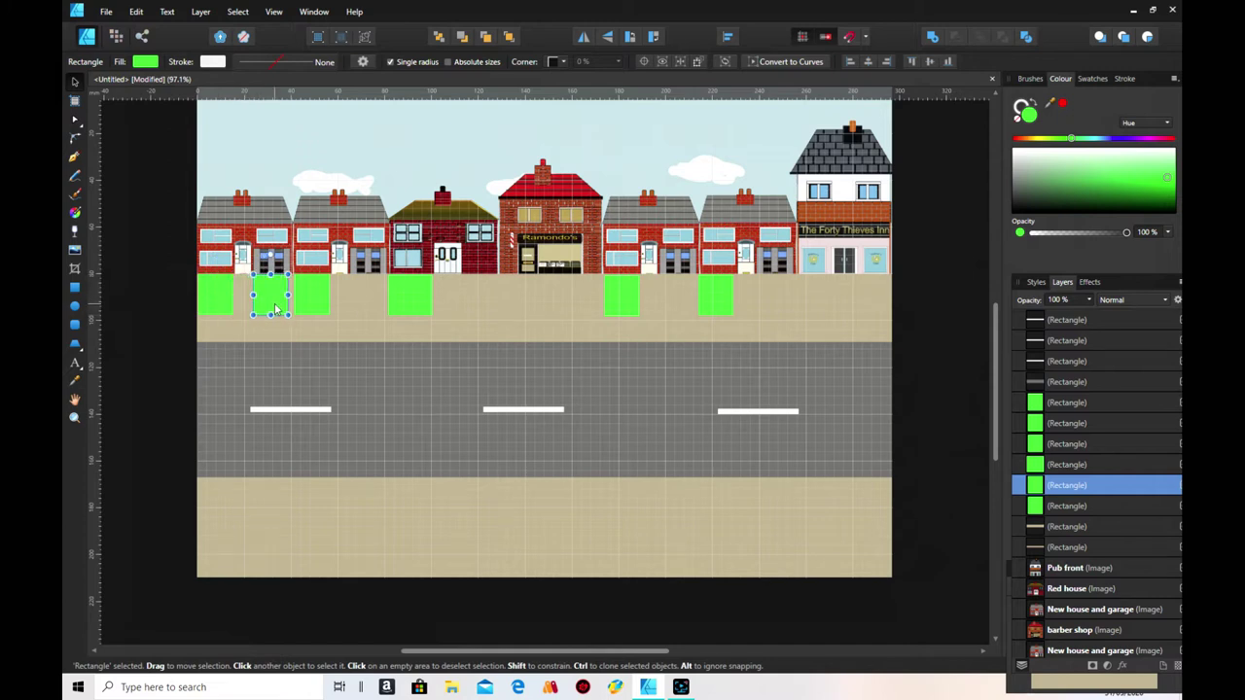
drag(1019, 171, 1015, 179)
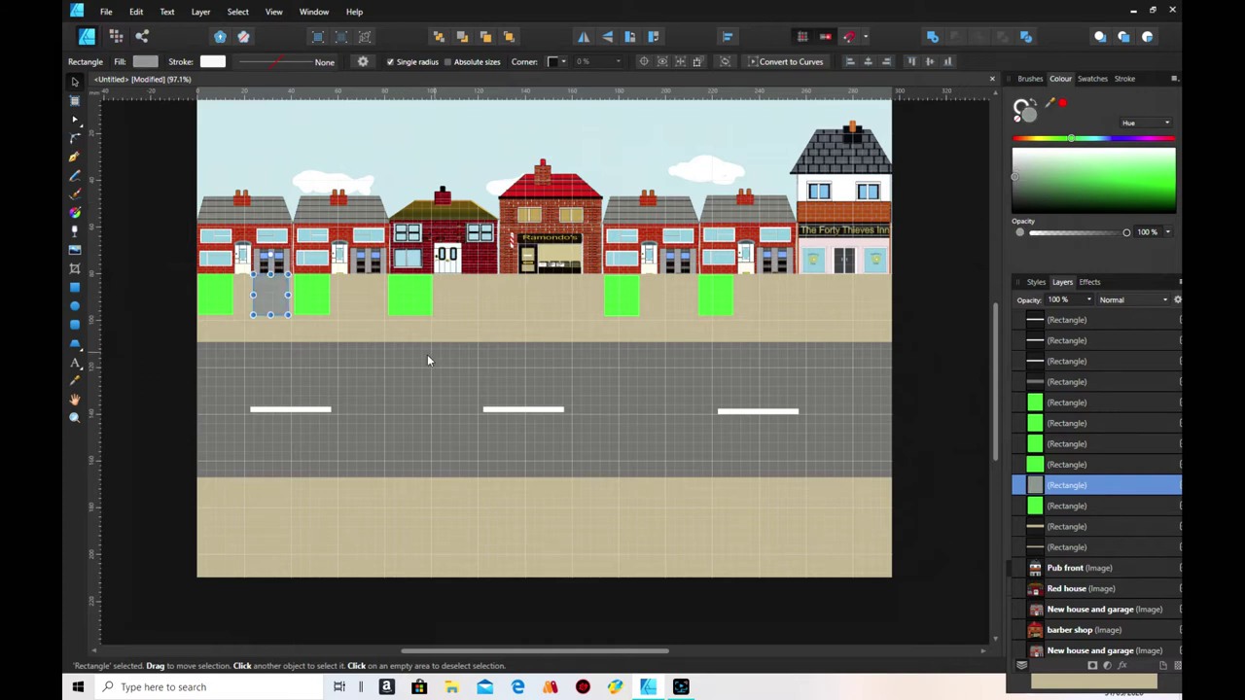
- Copy the grey rectangle and paste a copy into the next gap between plots
right_click(279, 296)
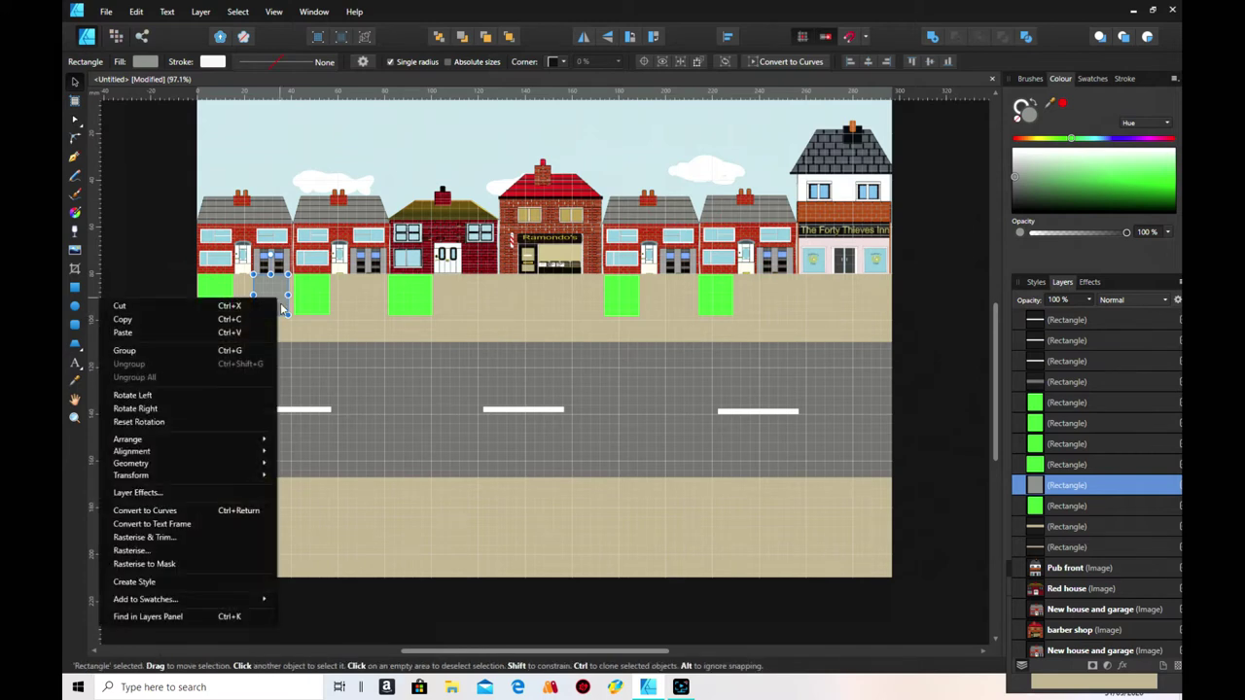
click(206, 318)
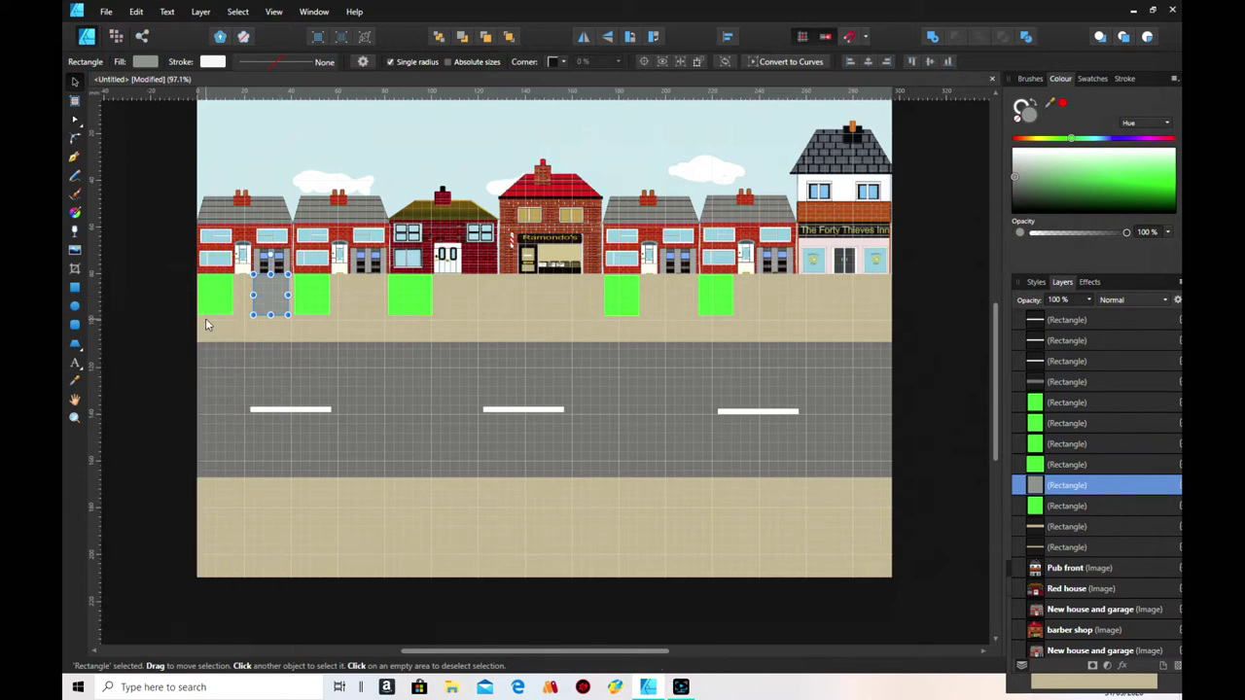
right_click(261, 303)
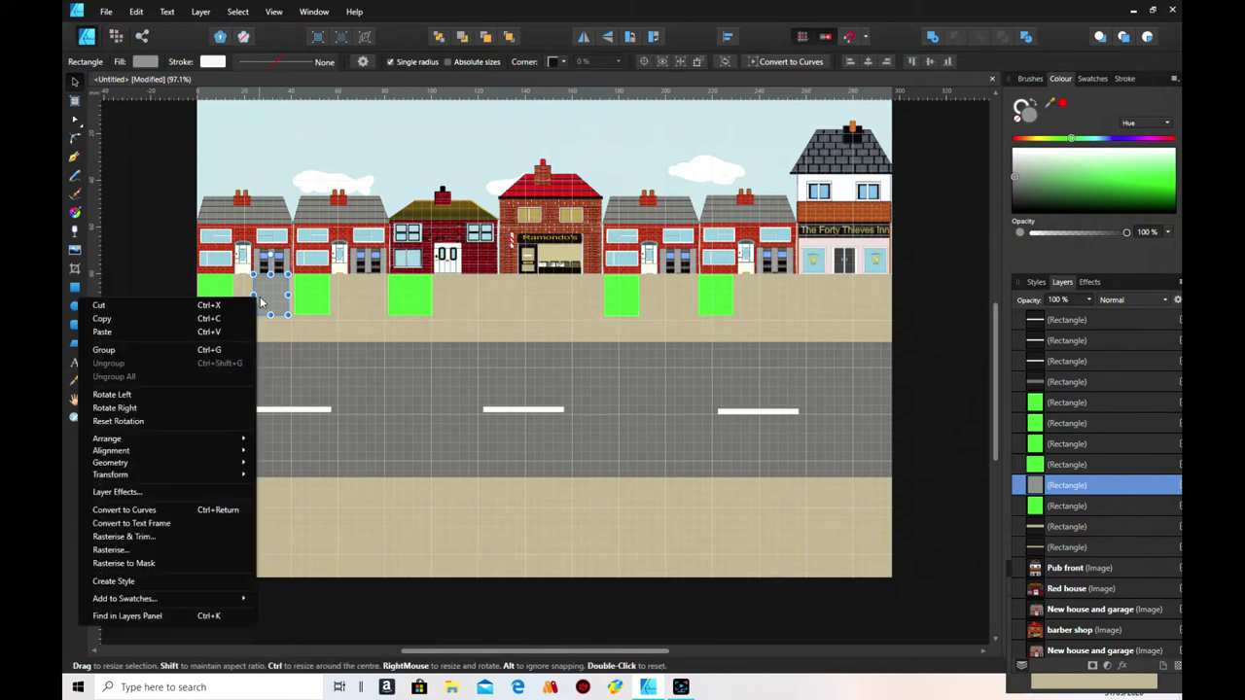
click(179, 334)
drag(270, 312, 365, 311)
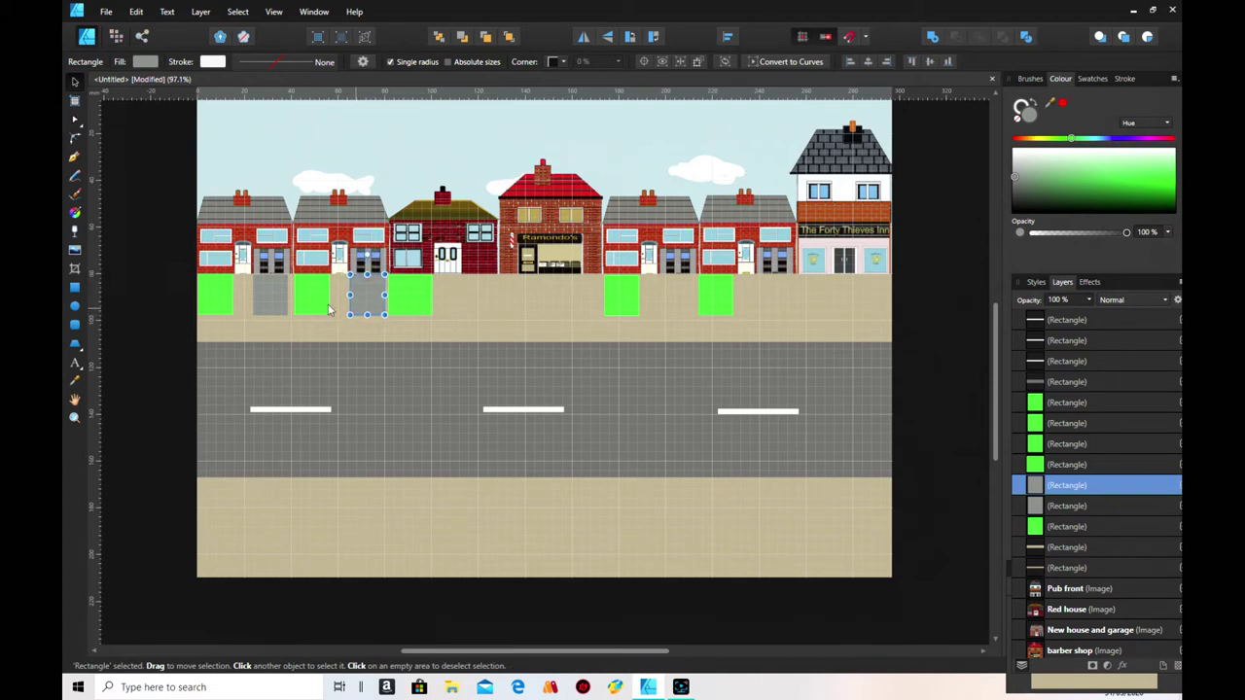
- Place two more grey copies between the right-hand green plots and beside the last plot
right_click(273, 294)
click(177, 326)
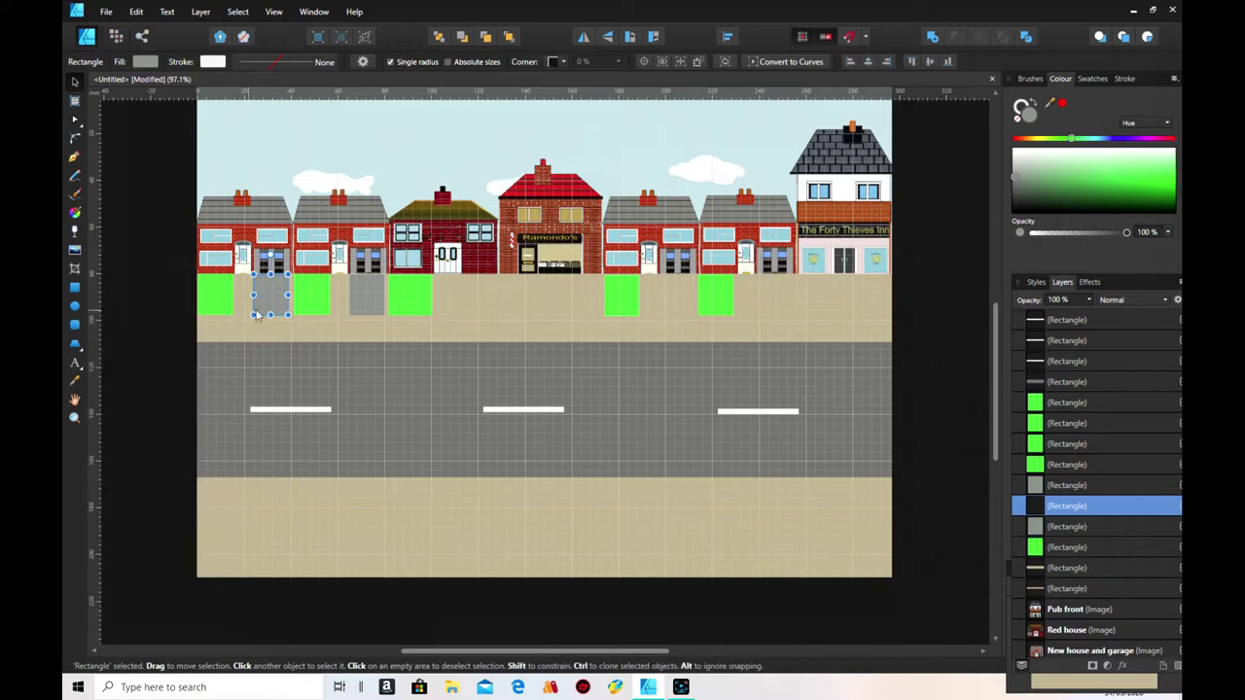
drag(277, 310, 684, 306)
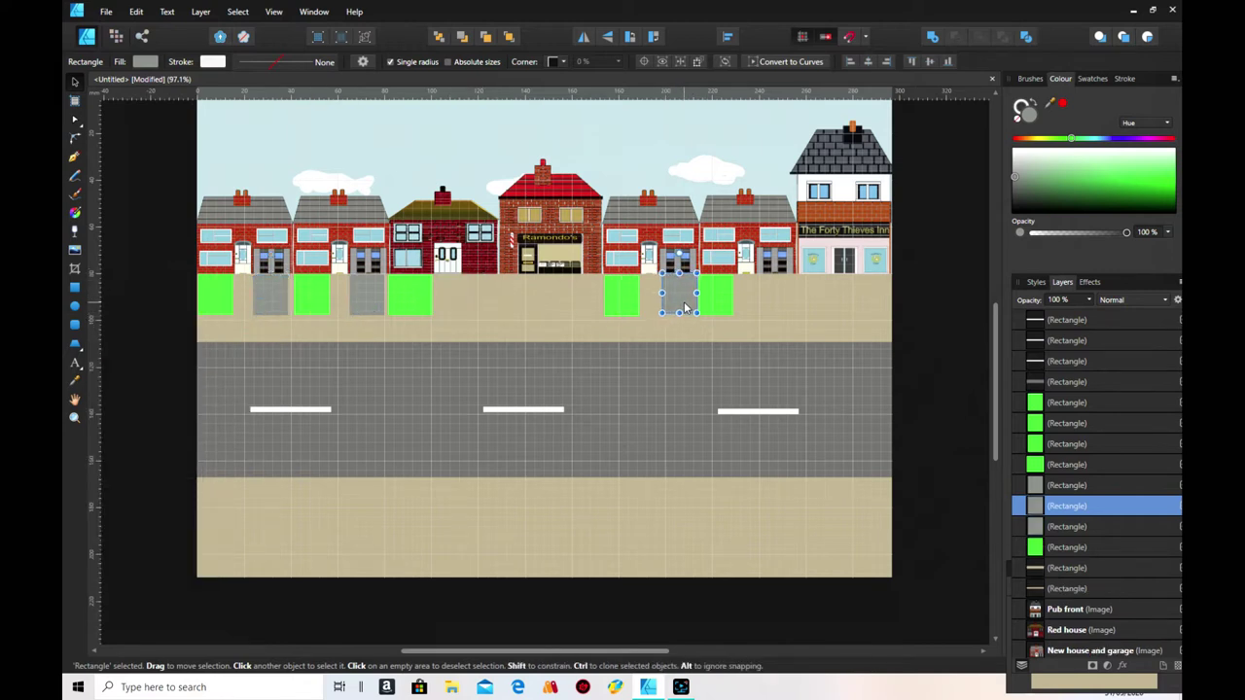
right_click(685, 306)
click(560, 338)
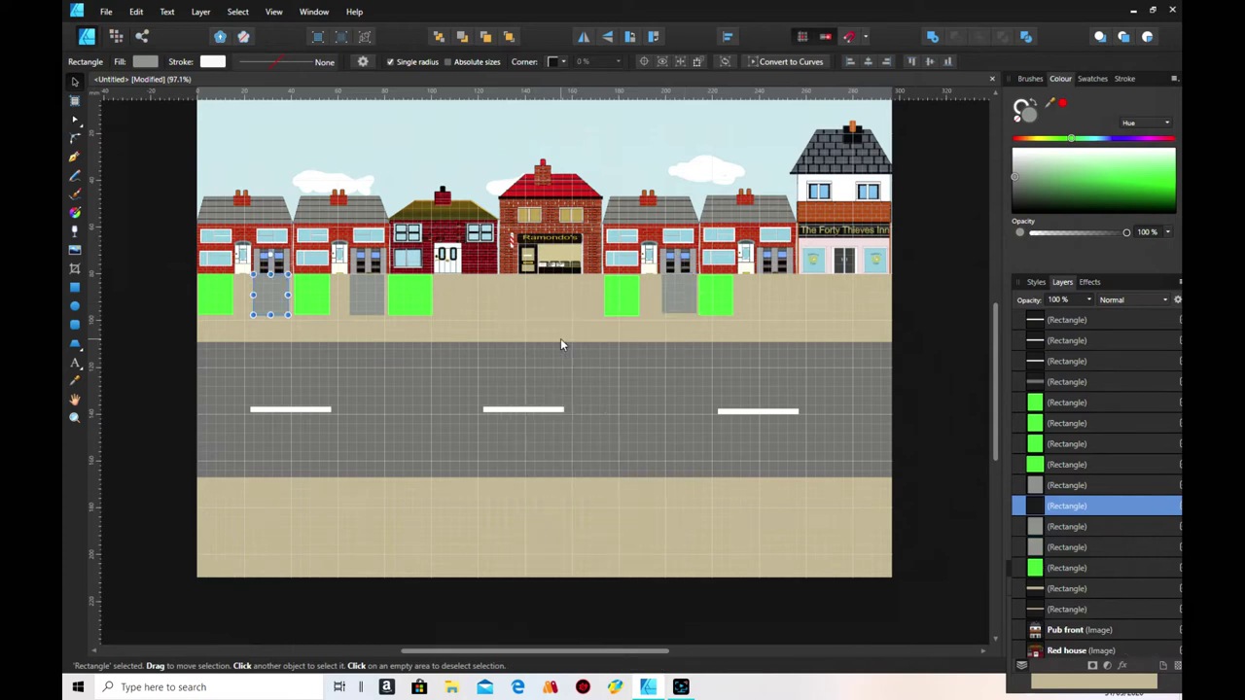
drag(283, 301, 786, 297)
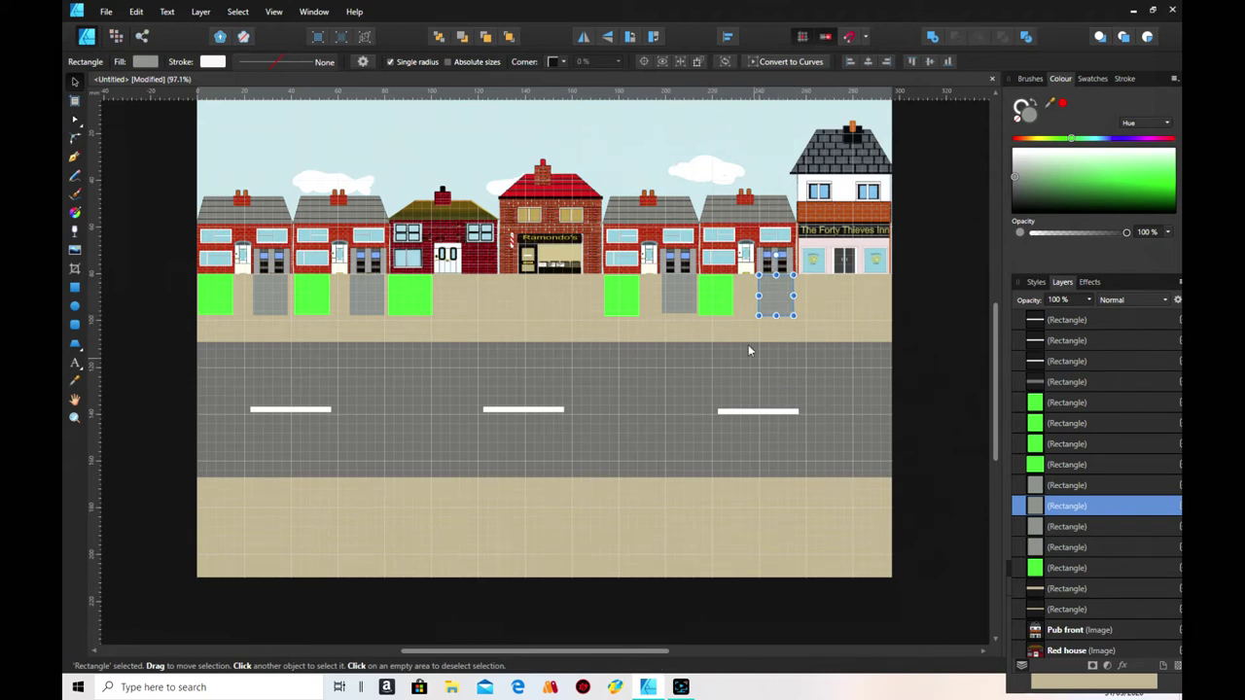
drag(675, 297, 678, 304)
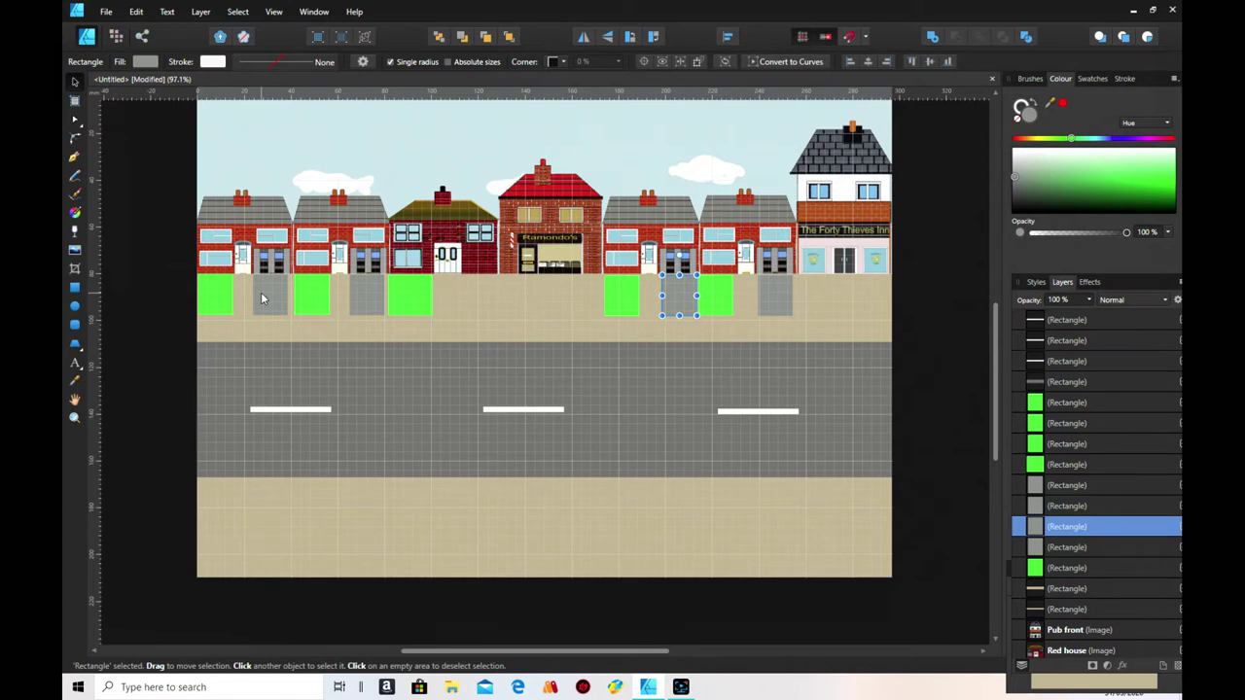
- Add a wide grey block in front of the shop and stretch another across the pub front
right_click(260, 292)
click(154, 328)
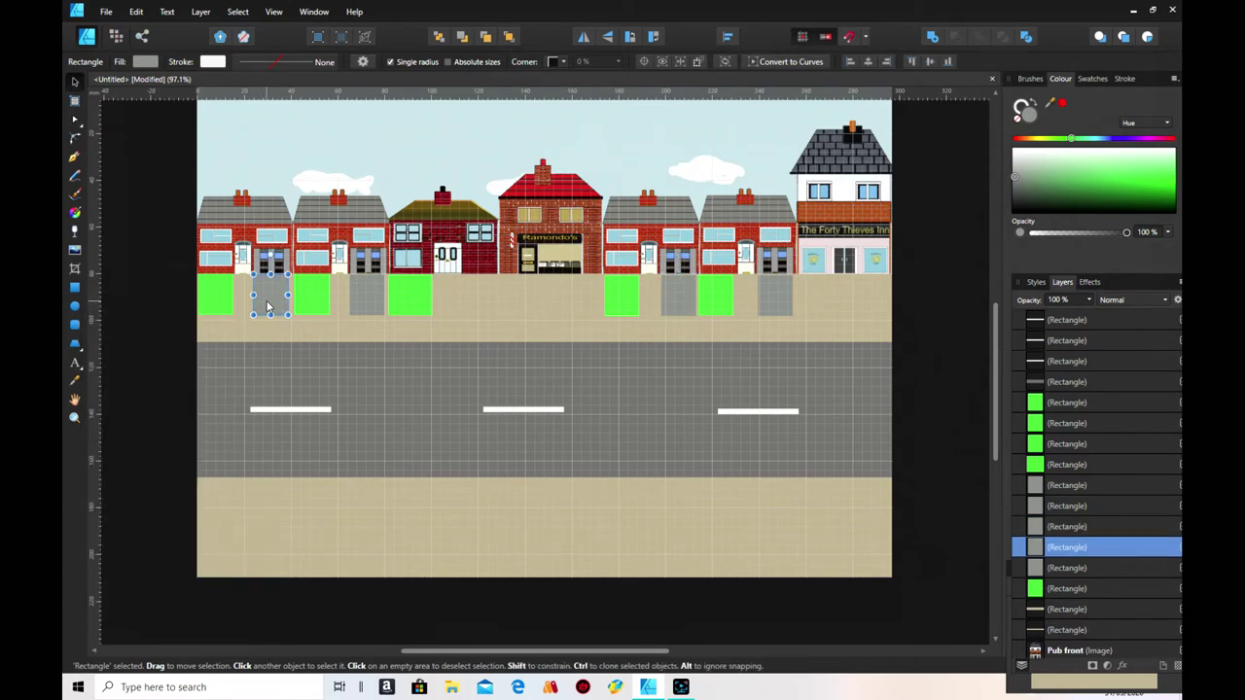
drag(272, 304, 473, 307)
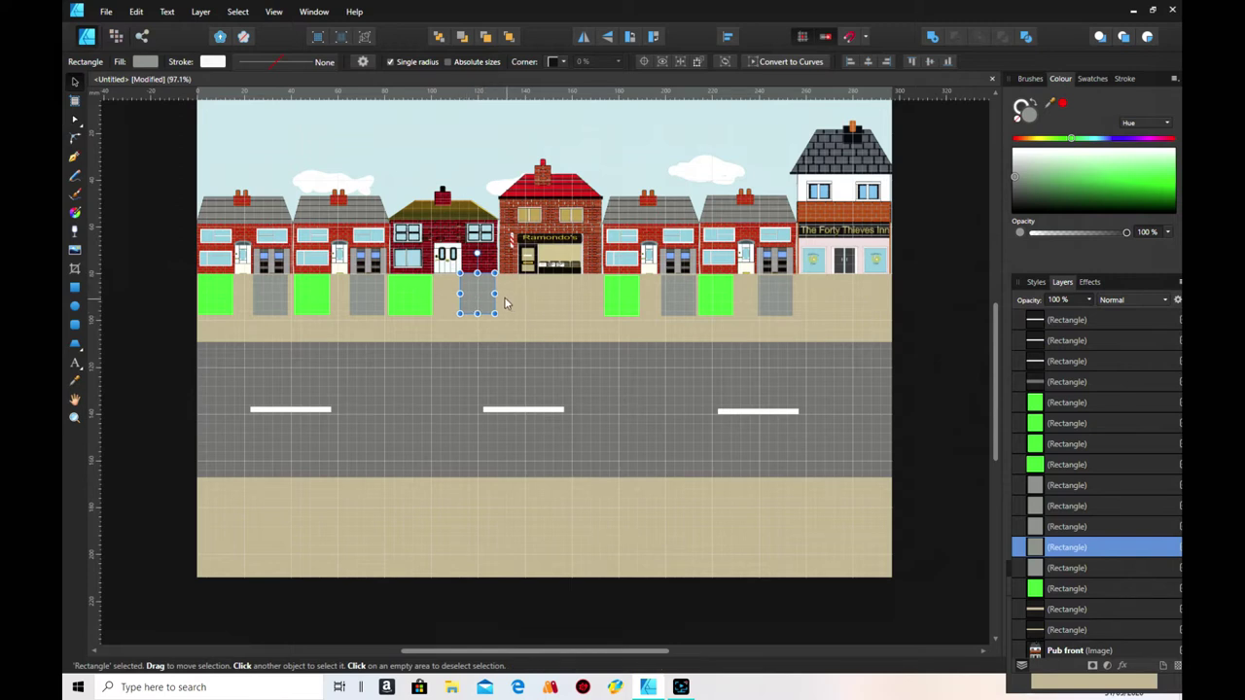
drag(496, 300, 600, 312)
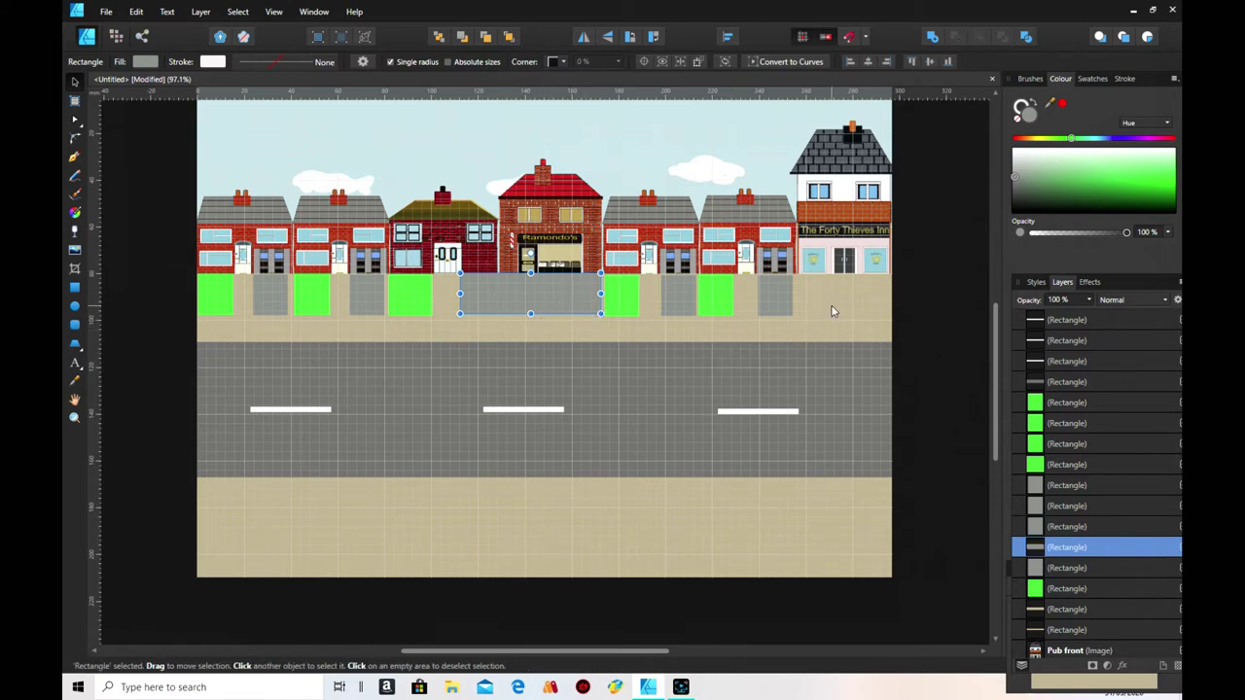
click(778, 299)
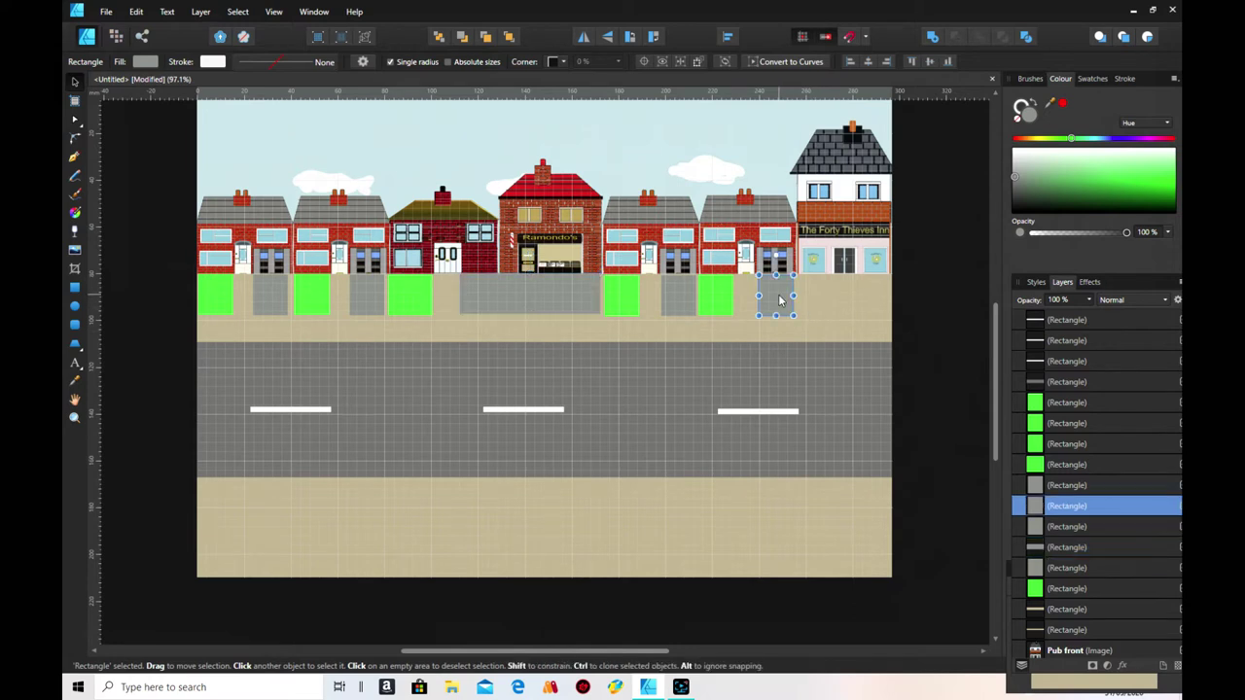
drag(792, 294, 889, 295)
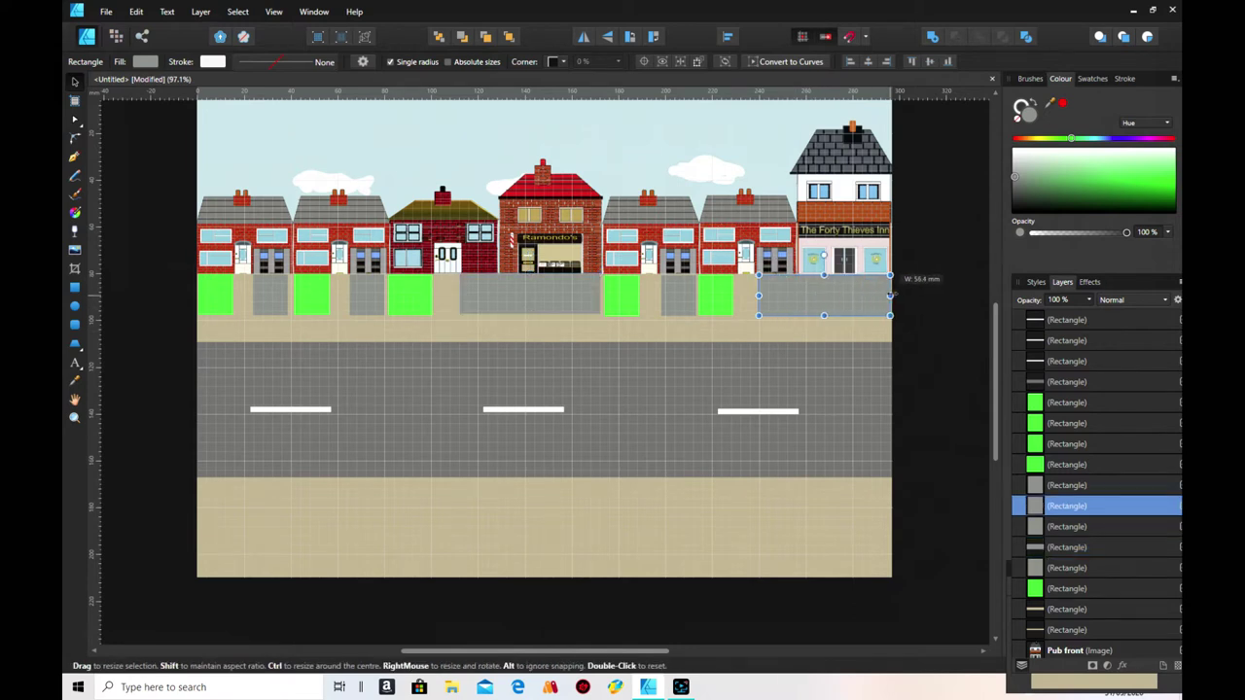
click(759, 559)
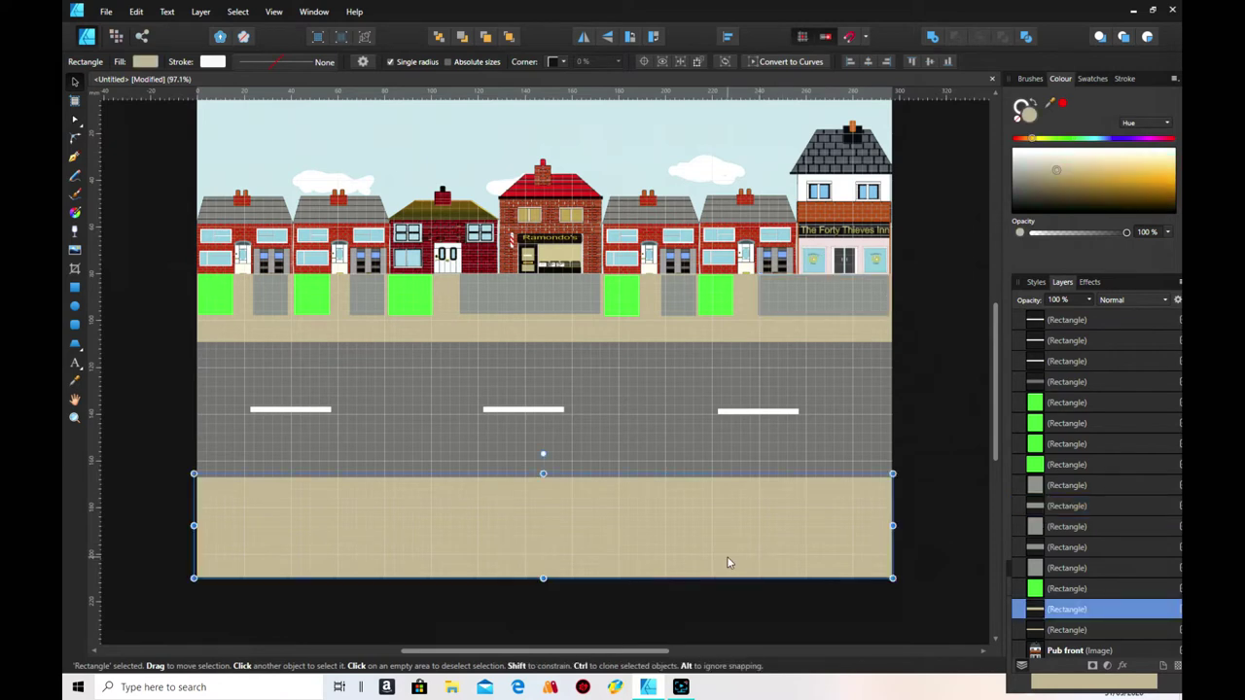
- Shrink the bottom pavement into a thin strip and draw a thin dark brown upright post
drag(546, 577, 549, 493)
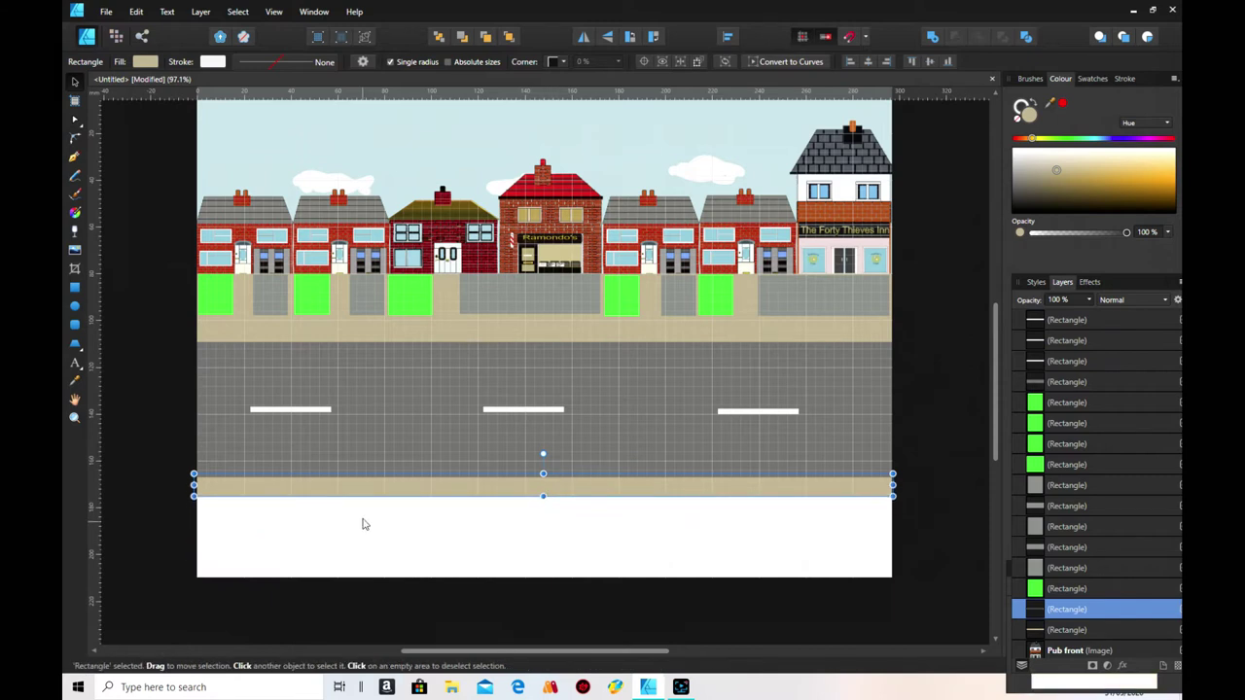
click(76, 289)
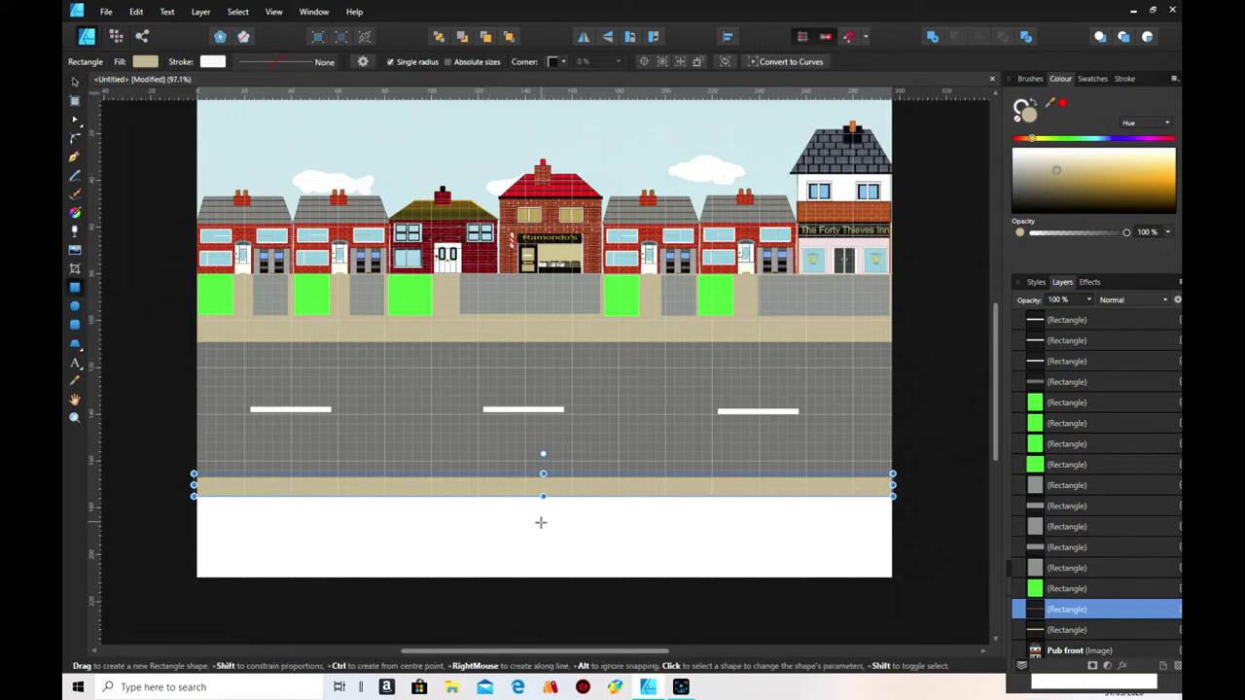
drag(538, 526, 534, 562)
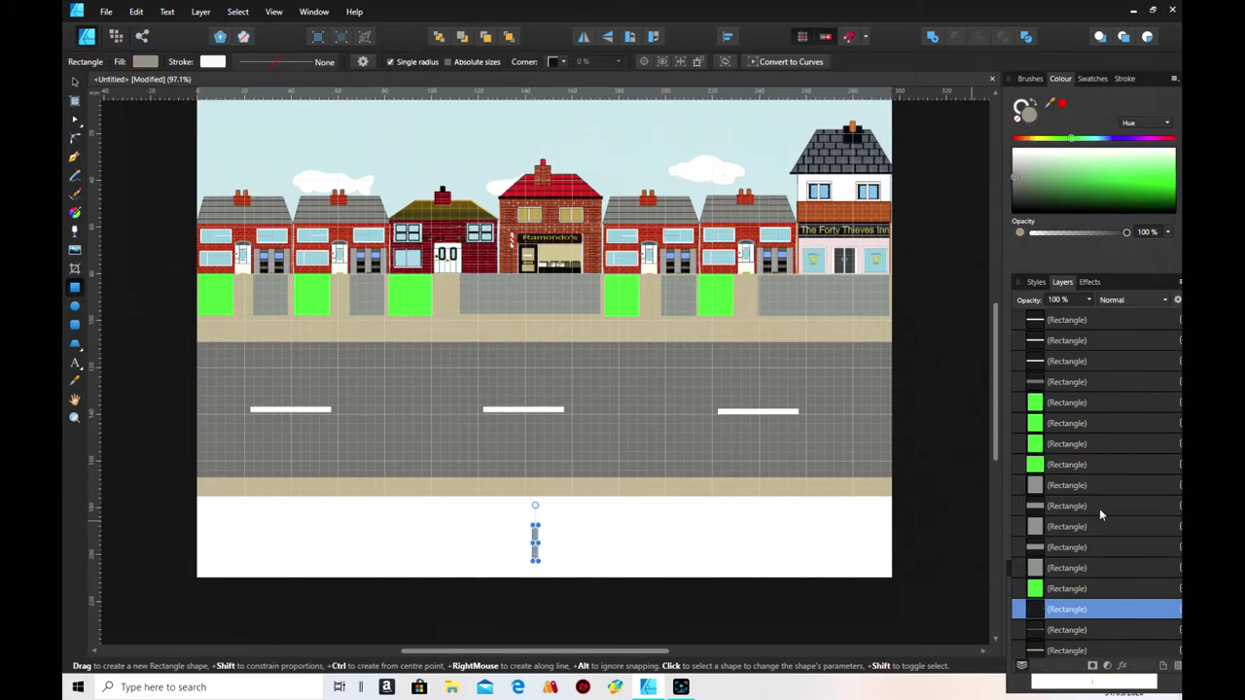
click(1028, 141)
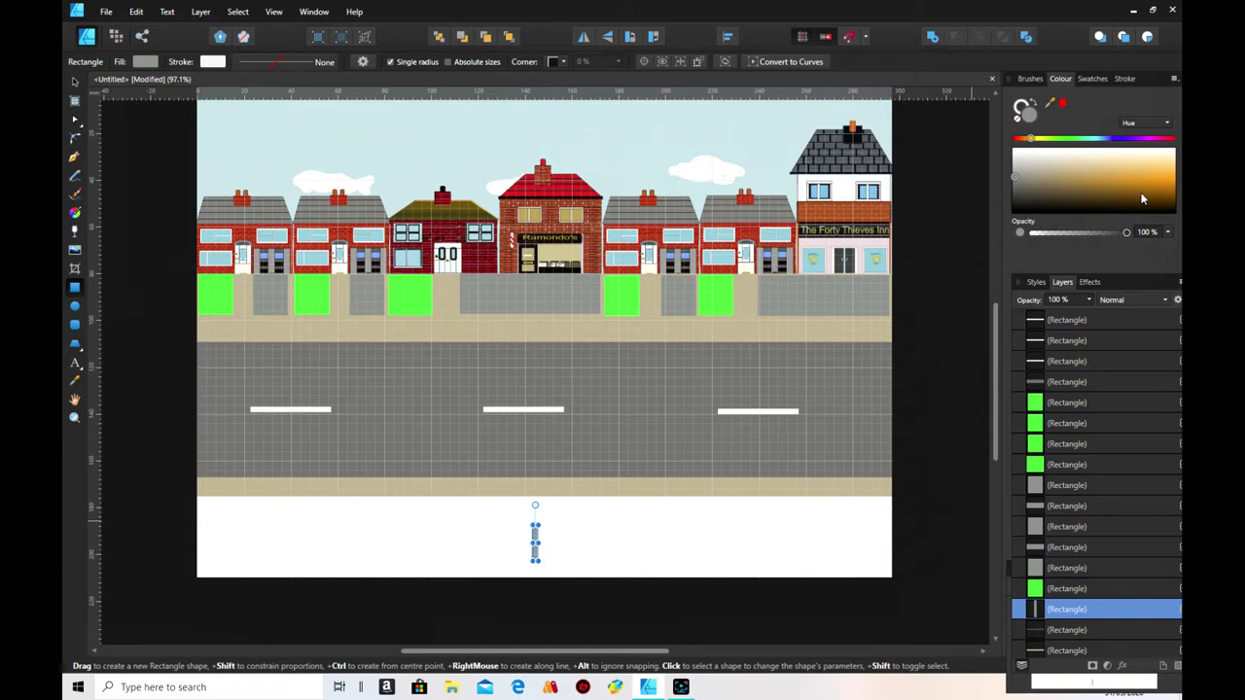
click(1061, 190)
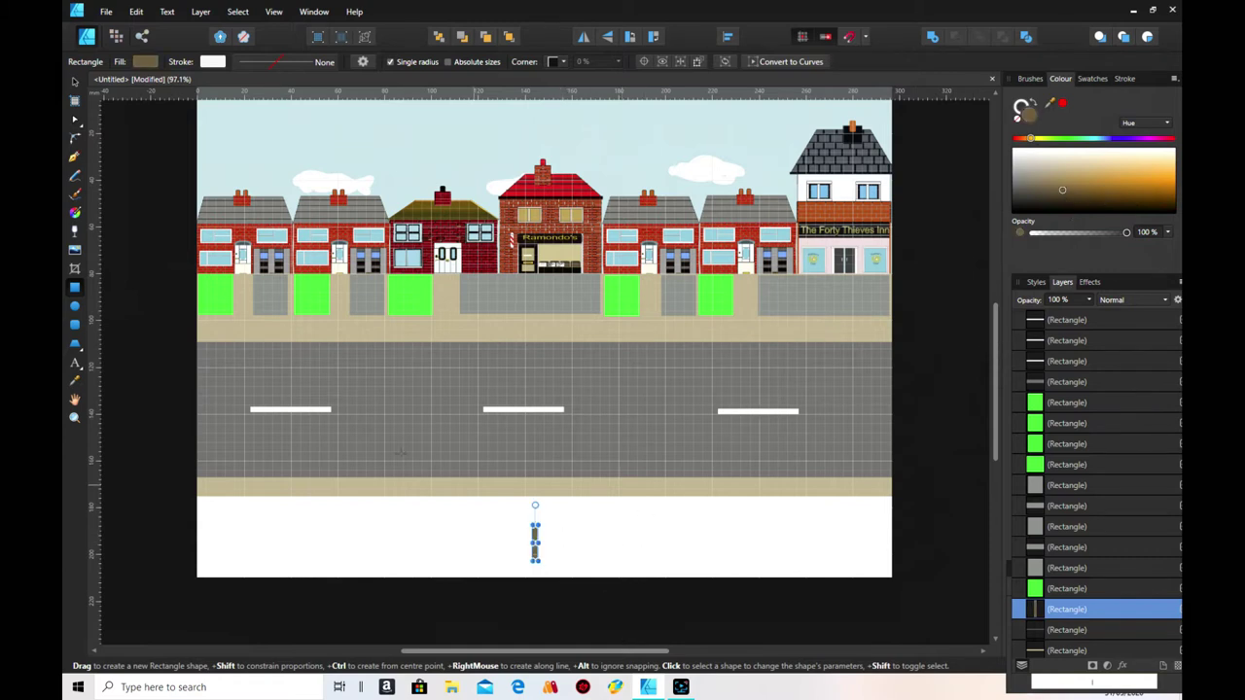
- Draw a small triangle beside the brown post
click(76, 345)
click(115, 348)
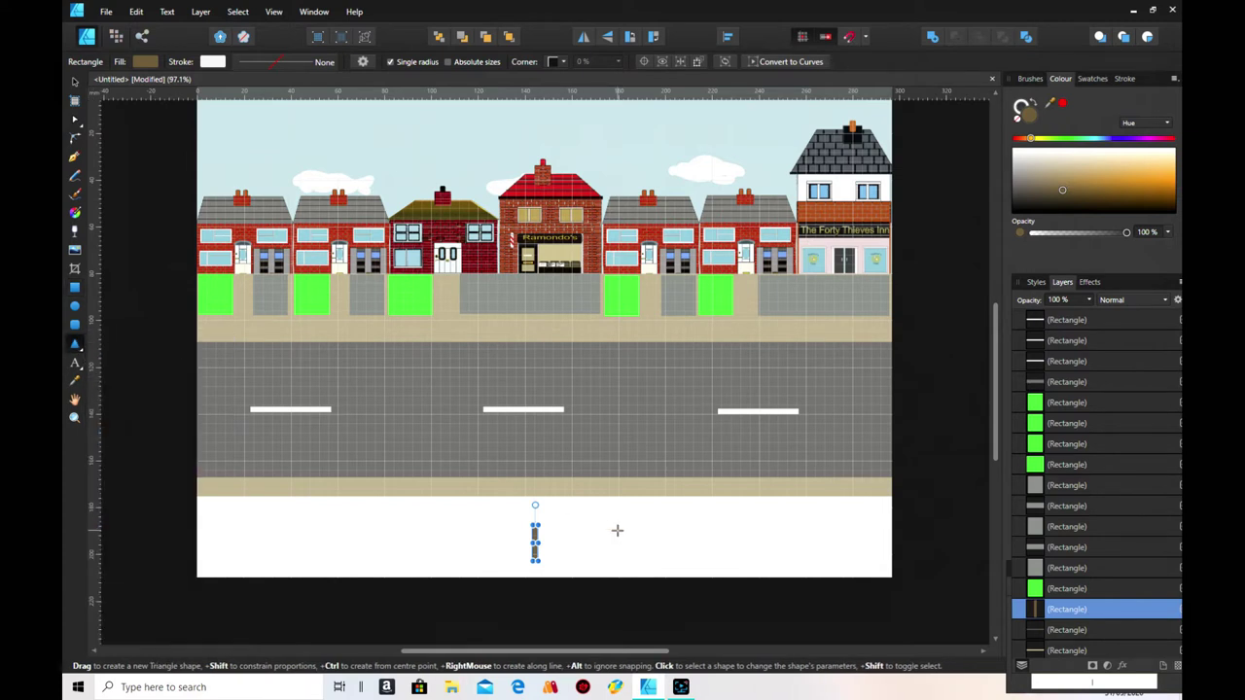
drag(605, 510, 615, 520)
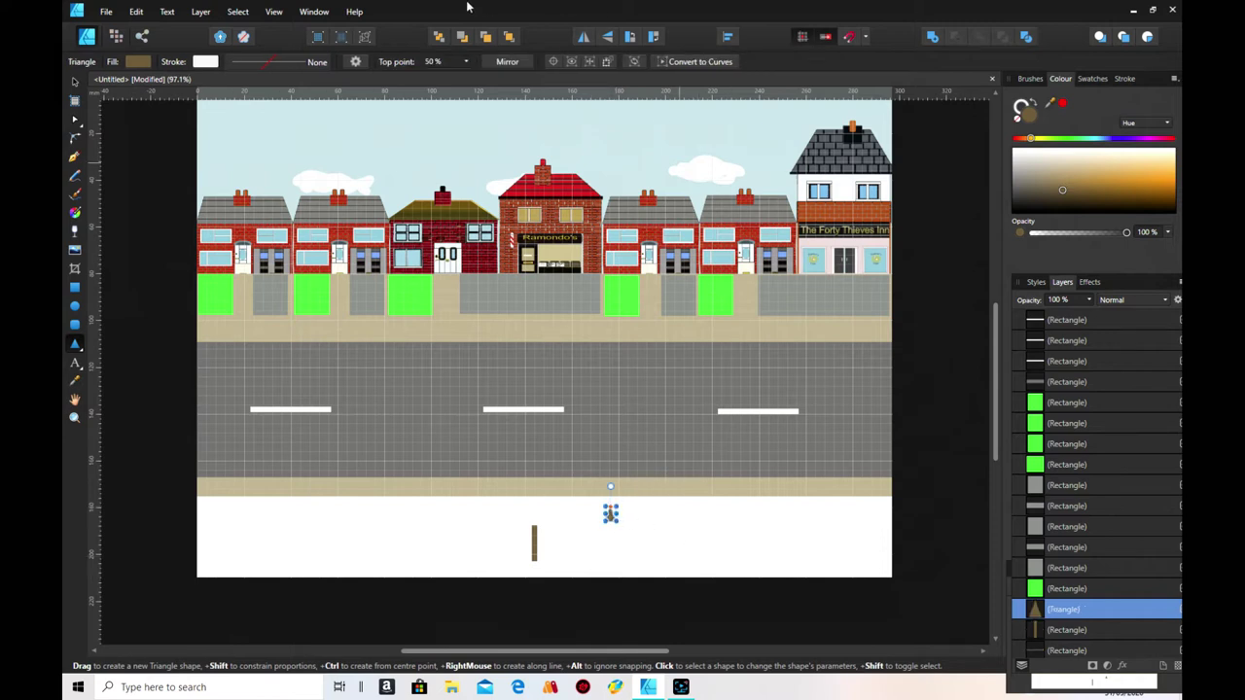
- Zoom to 800% and move the triangle over the top of the post
click(273, 12)
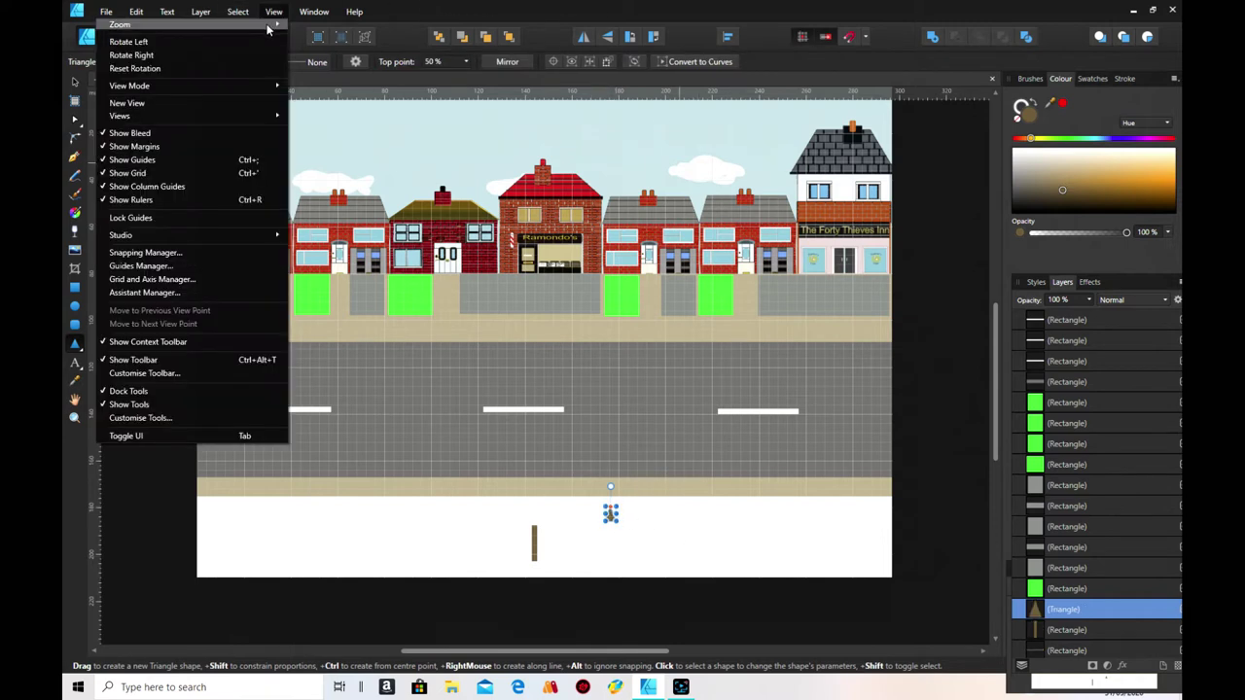
mouse_move(270, 25)
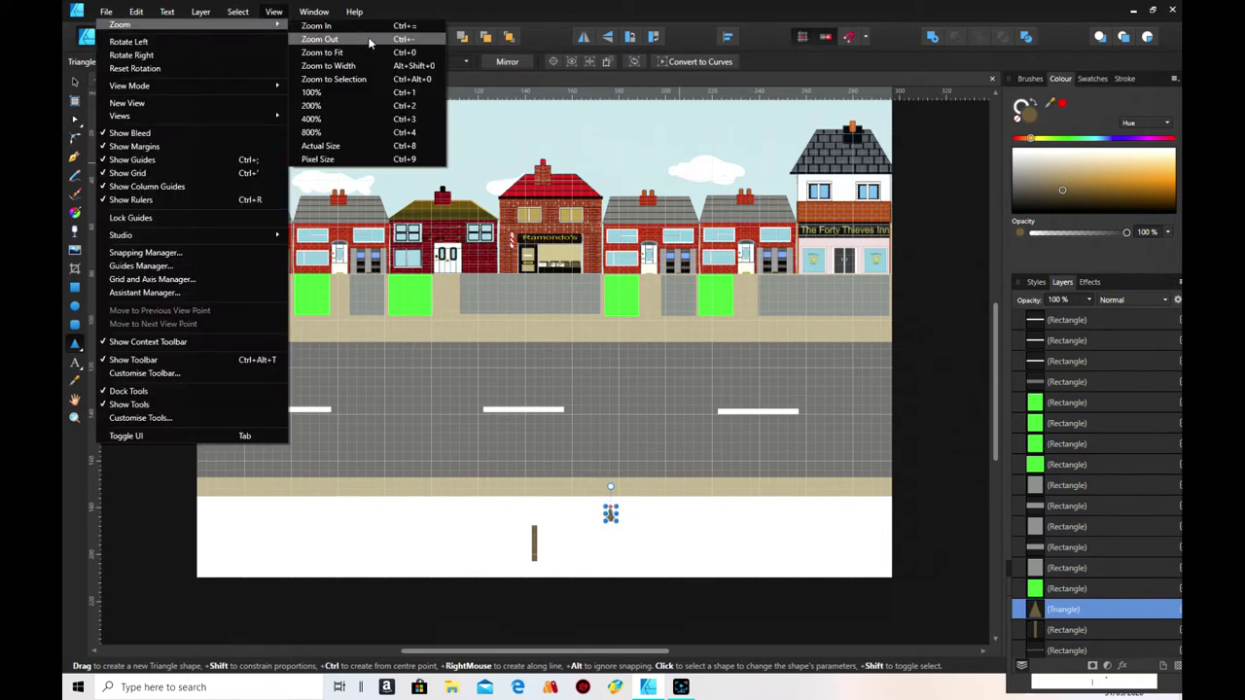
click(362, 132)
drag(995, 394, 964, 575)
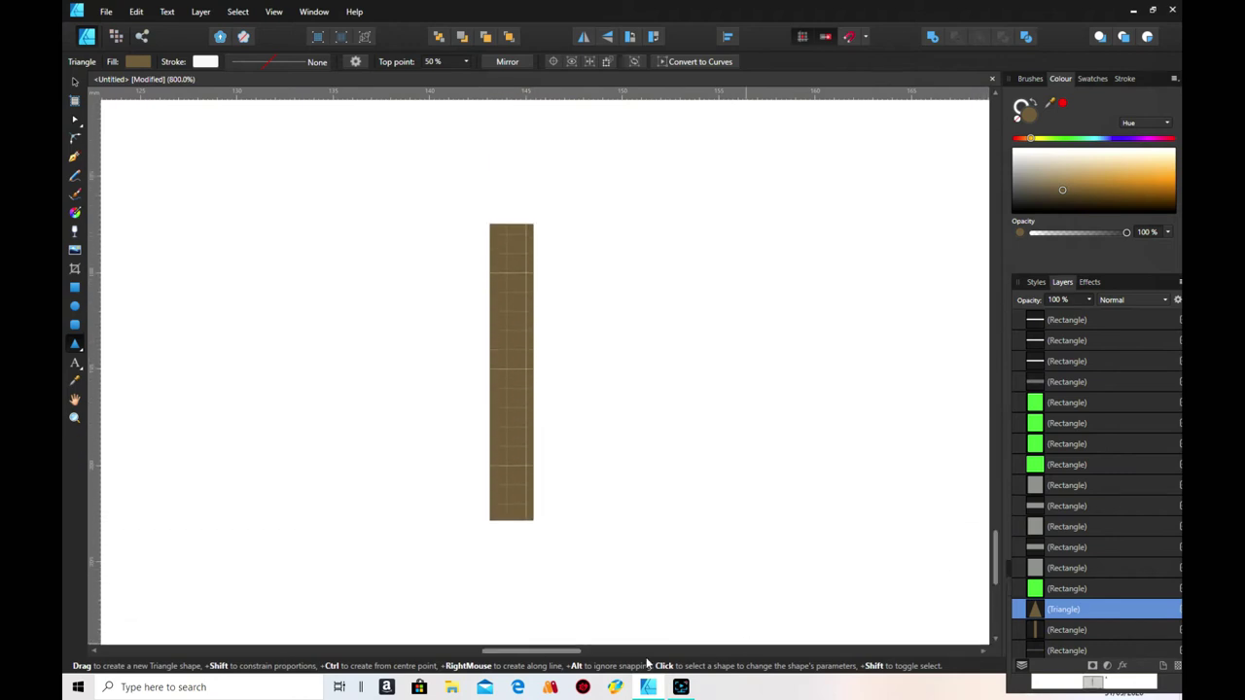
drag(559, 651, 591, 656)
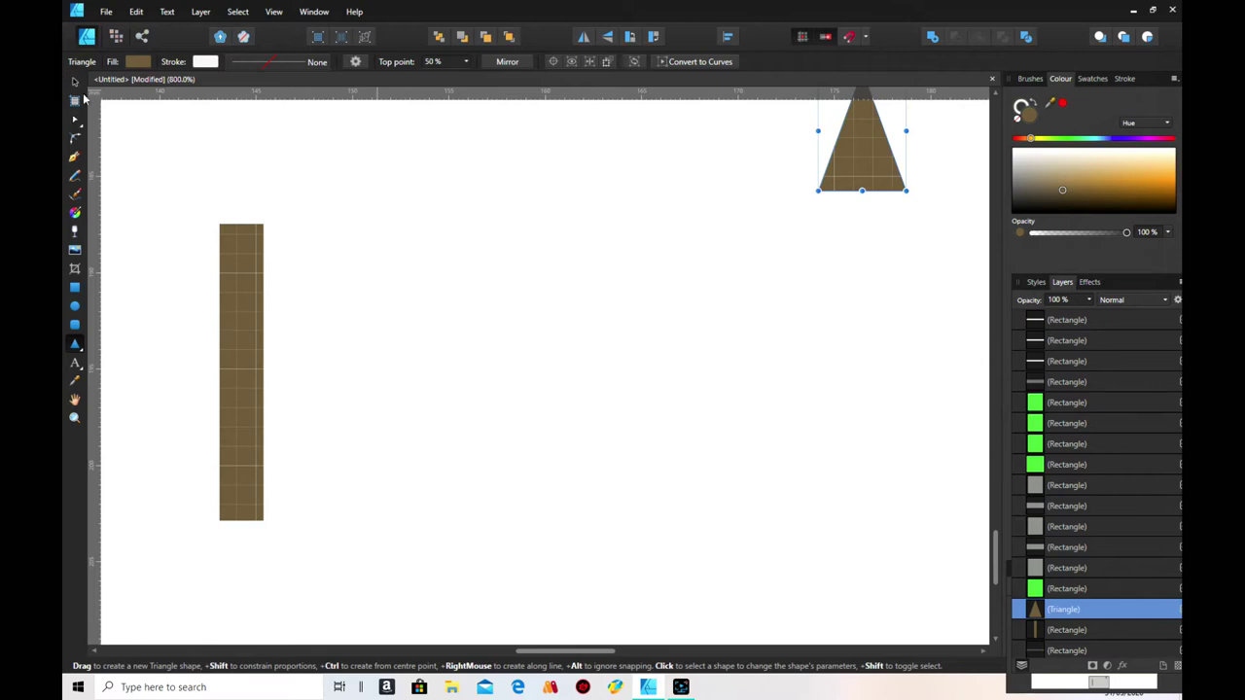
click(75, 81)
drag(854, 199, 240, 226)
drag(596, 654, 543, 652)
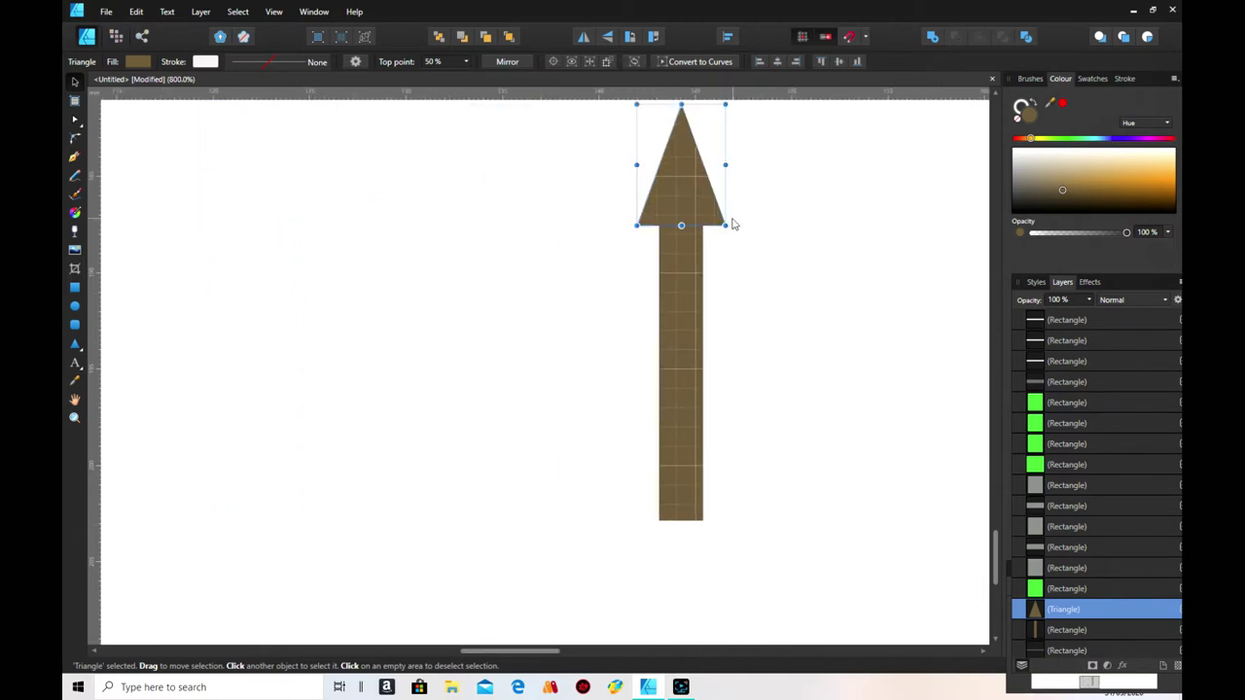
- Match the triangle's width to the post and lower its point into a short cap
drag(725, 226, 661, 227)
click(866, 270)
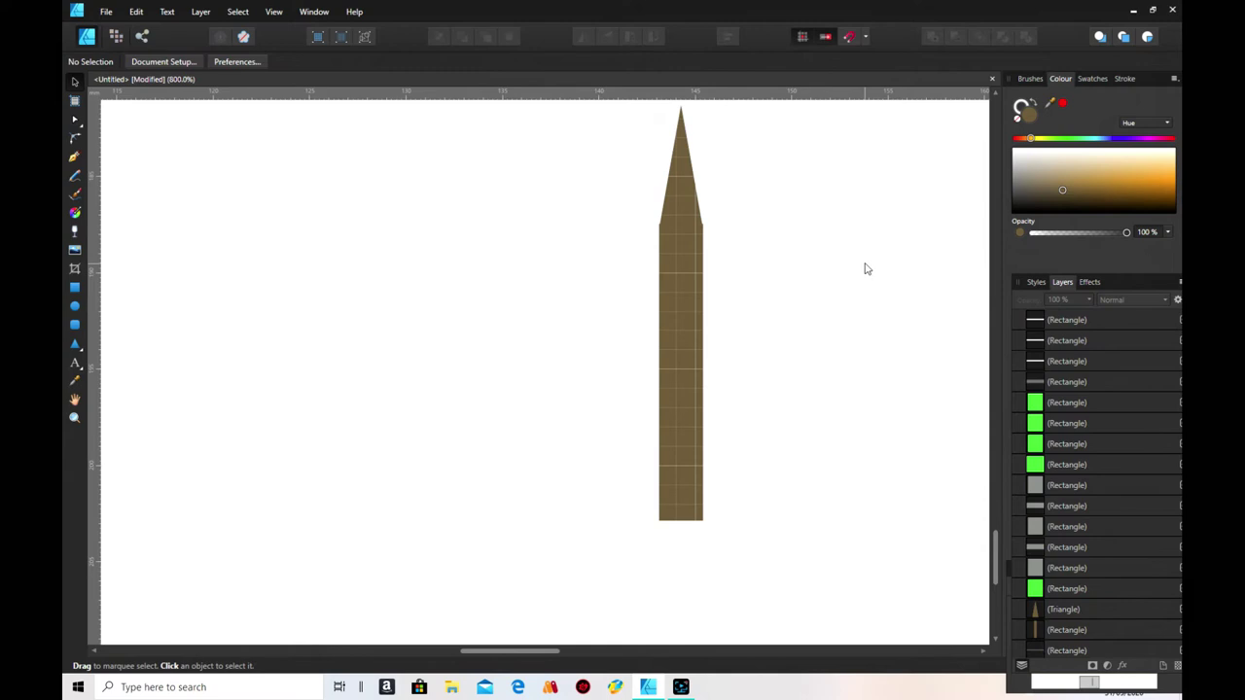
click(674, 203)
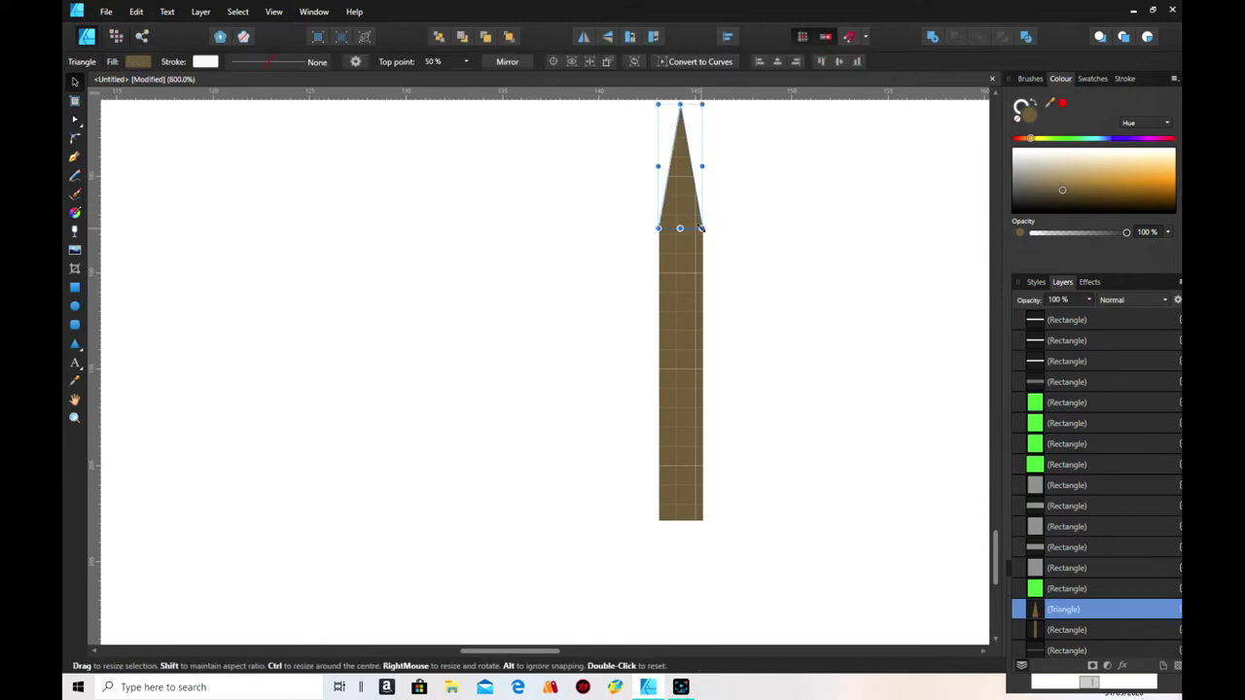
drag(700, 226, 700, 226)
click(767, 253)
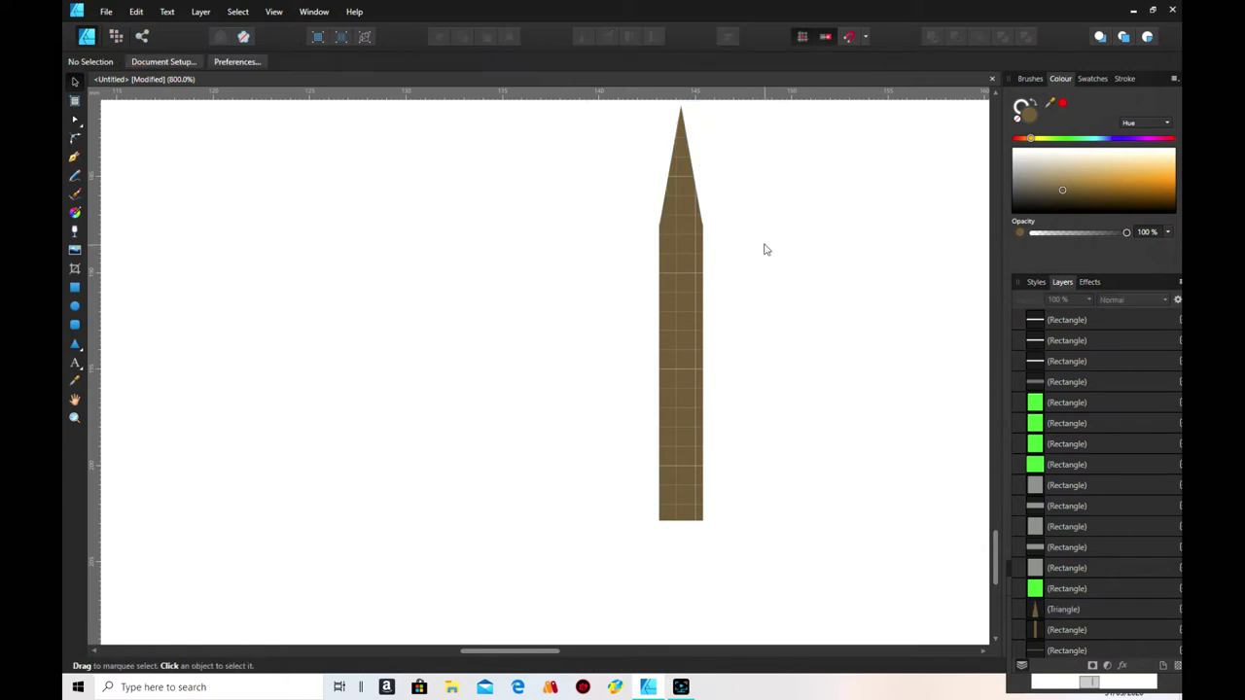
click(679, 122)
drag(679, 104, 680, 175)
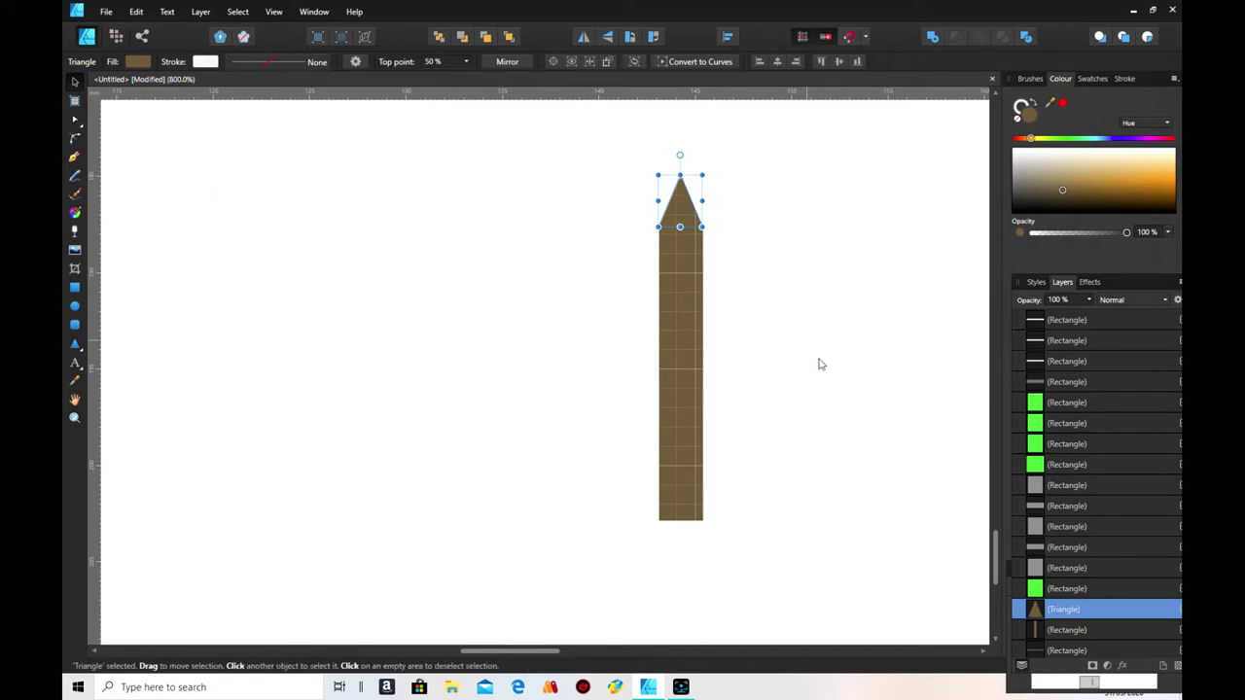
click(678, 216)
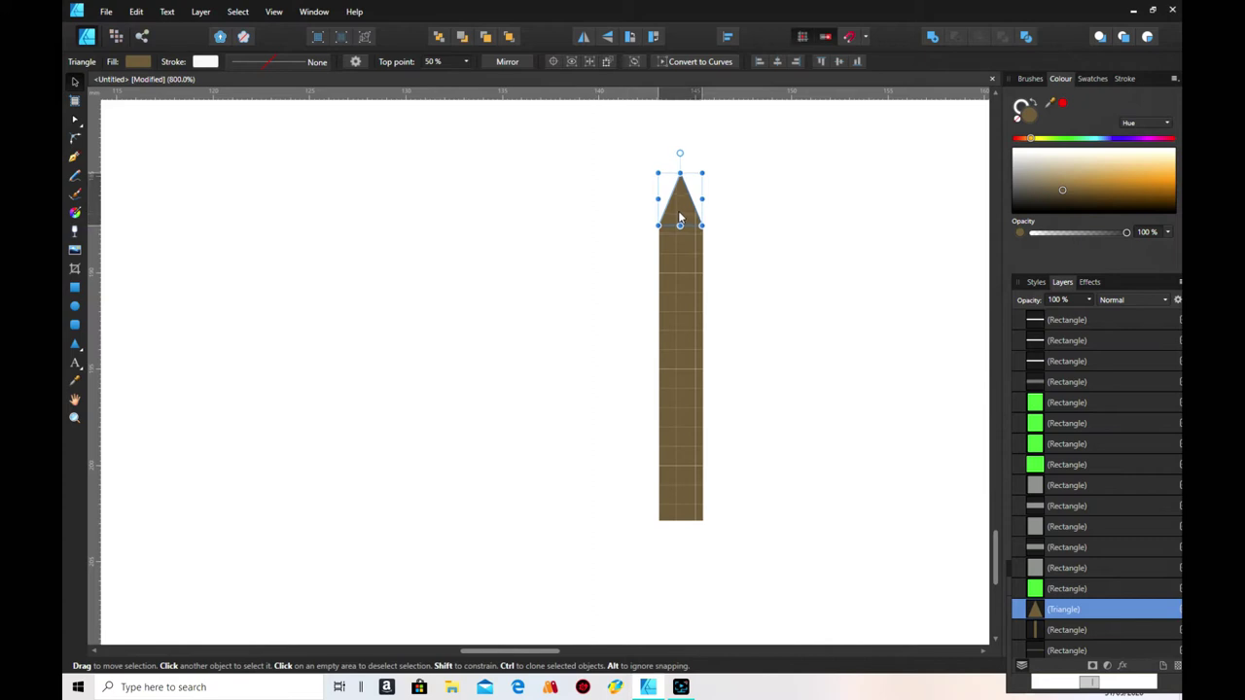
- Group the point and post into one picket and place a copy to its left
click(813, 332)
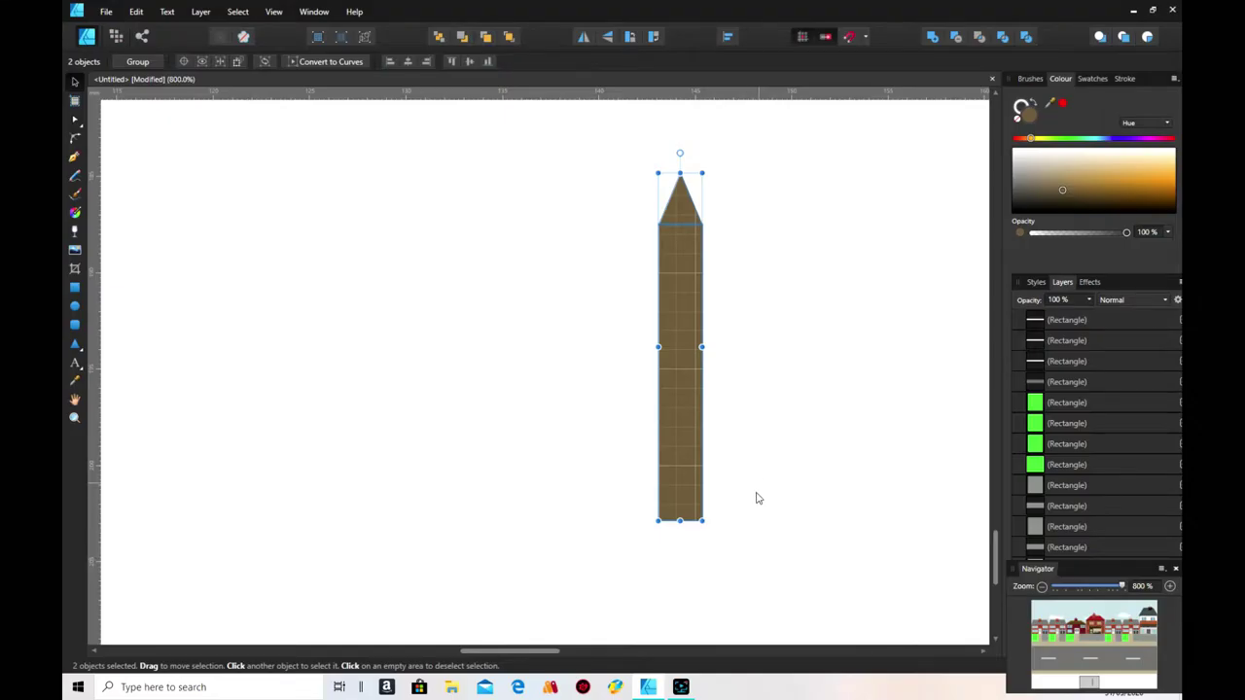
right_click(686, 476)
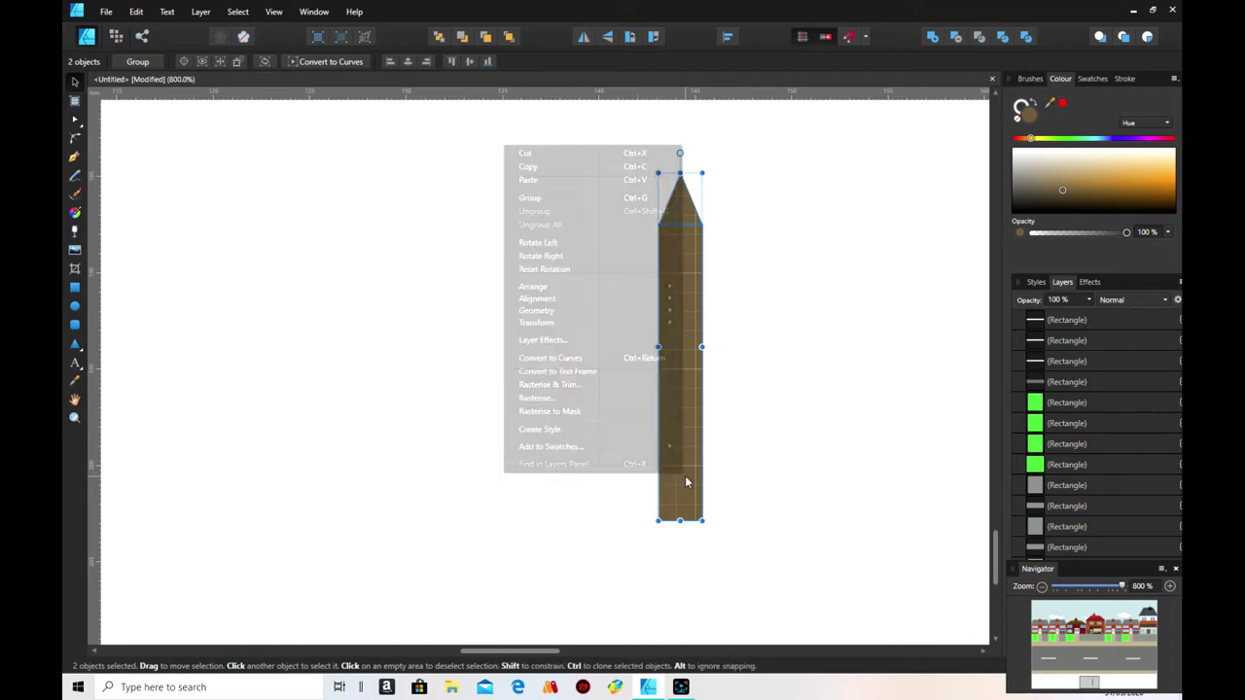
click(590, 198)
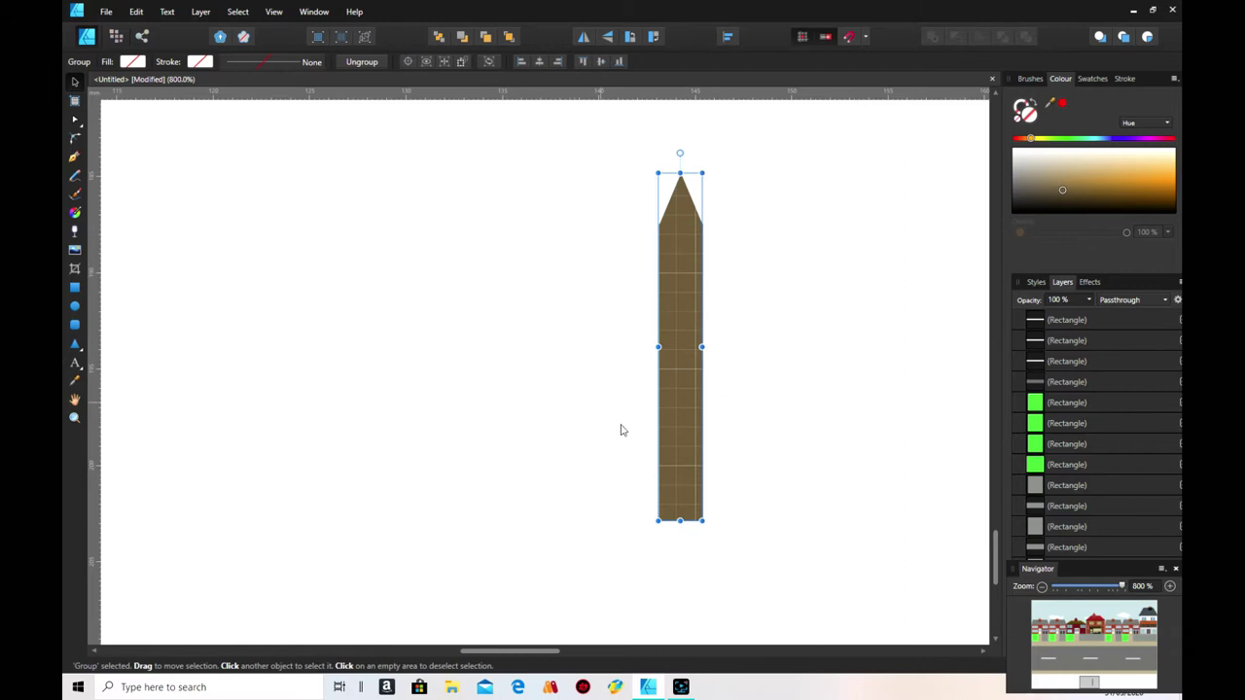
right_click(691, 402)
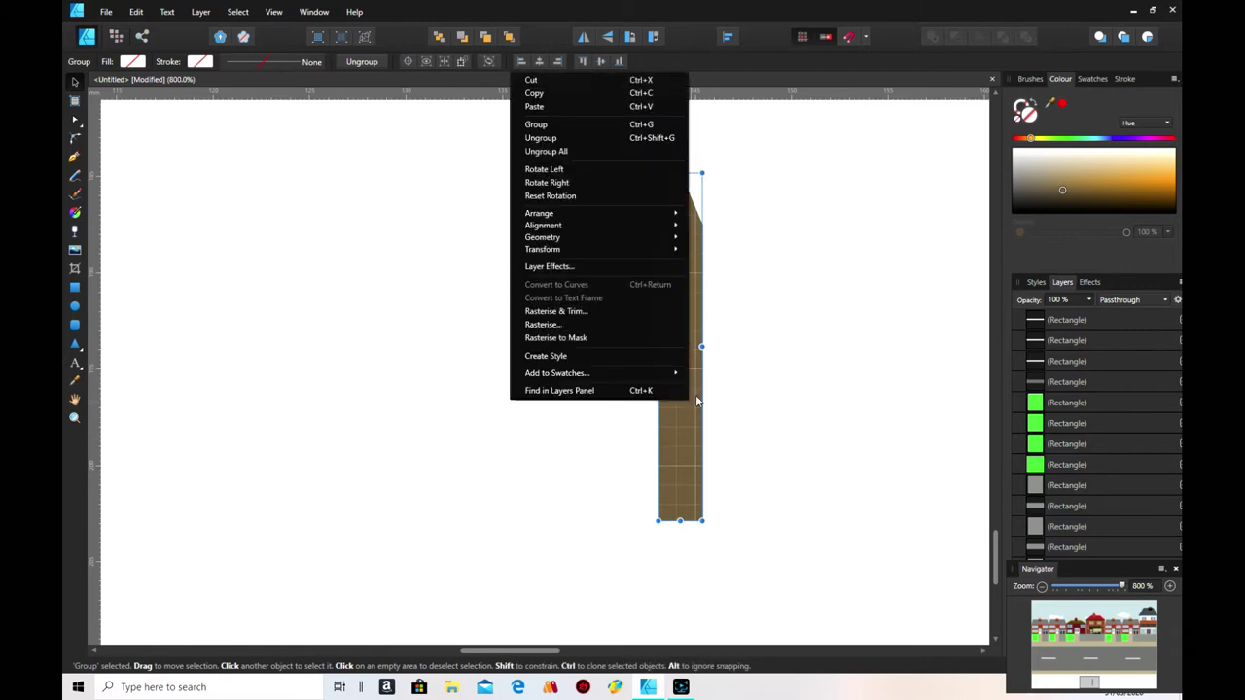
click(600, 94)
right_click(673, 326)
click(576, 358)
drag(667, 425, 565, 428)
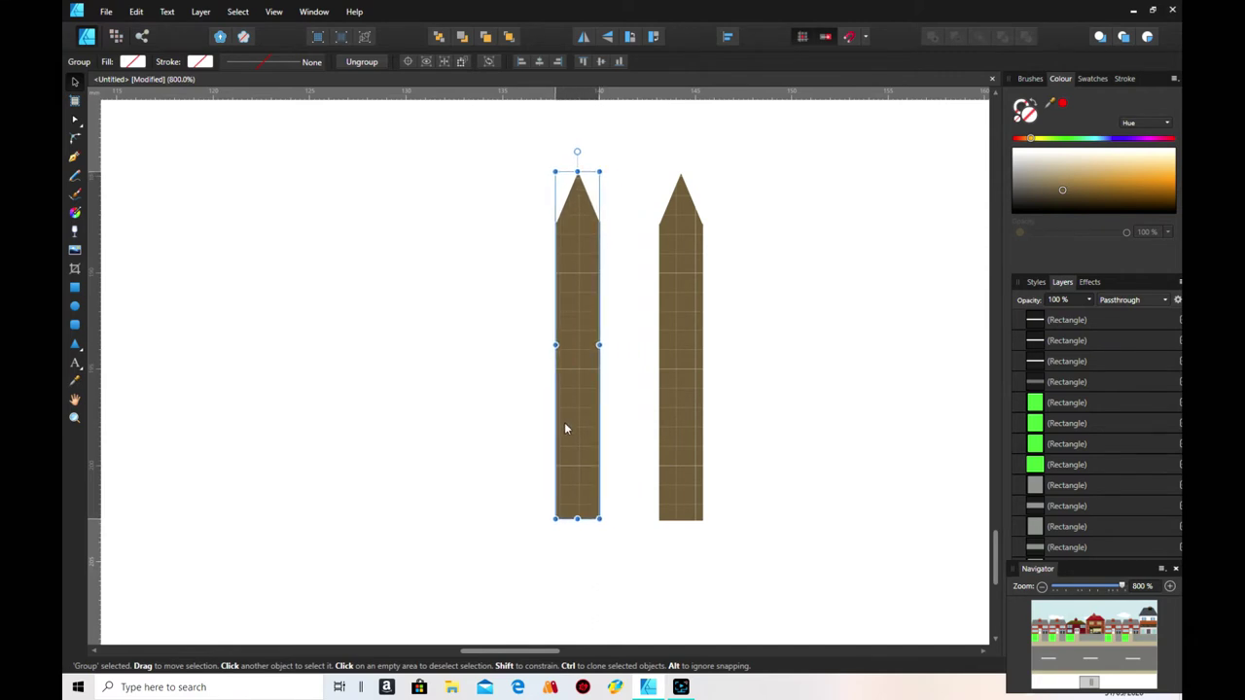
drag(566, 428, 565, 426)
- Paste three more pickets further left to complete a row of five, then select them all
right_click(663, 421)
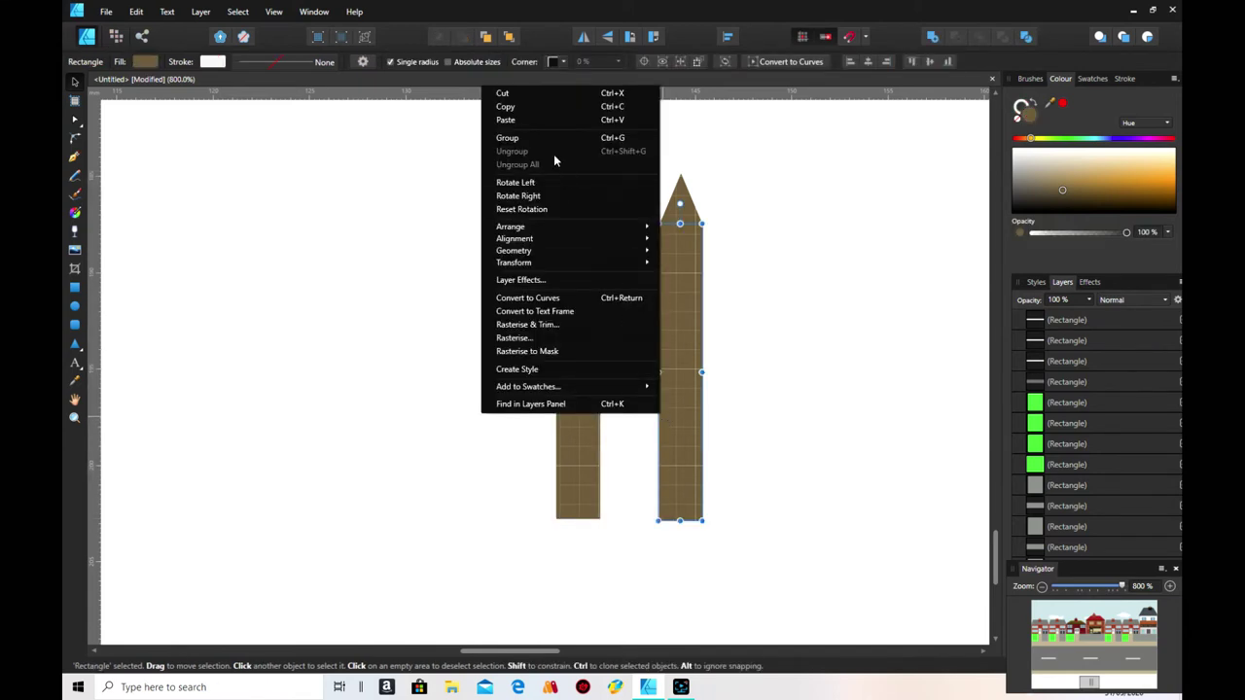
click(546, 120)
drag(669, 382, 476, 384)
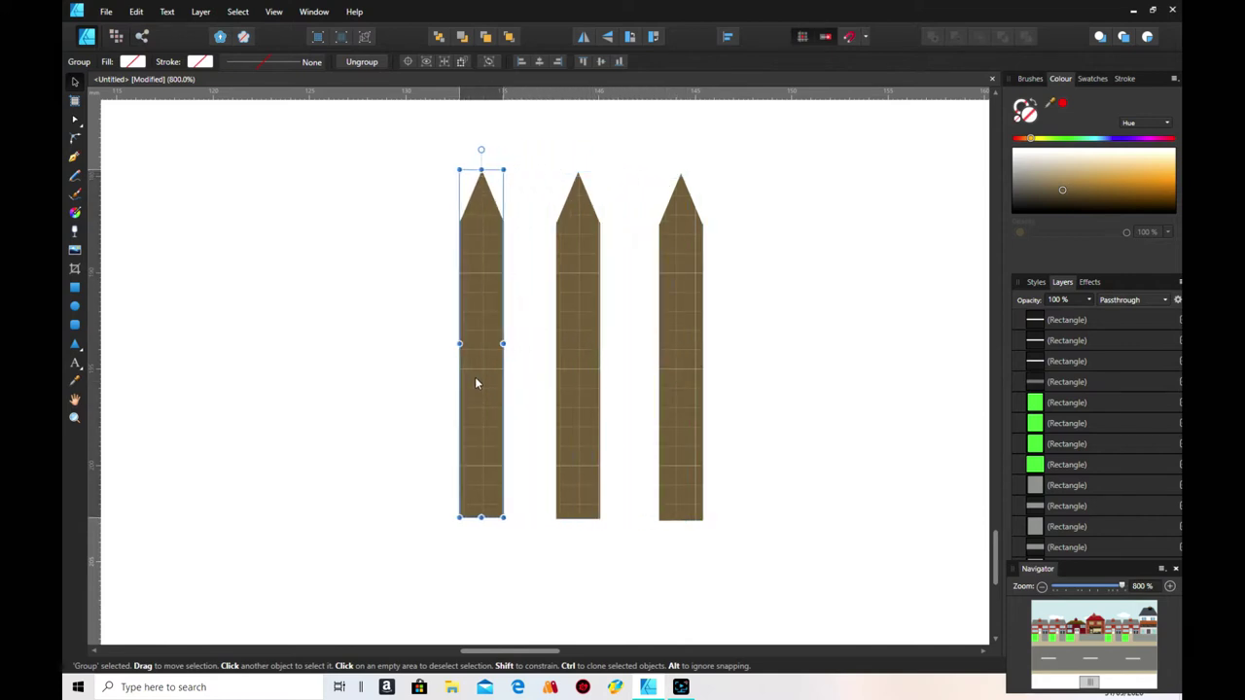
right_click(555, 388)
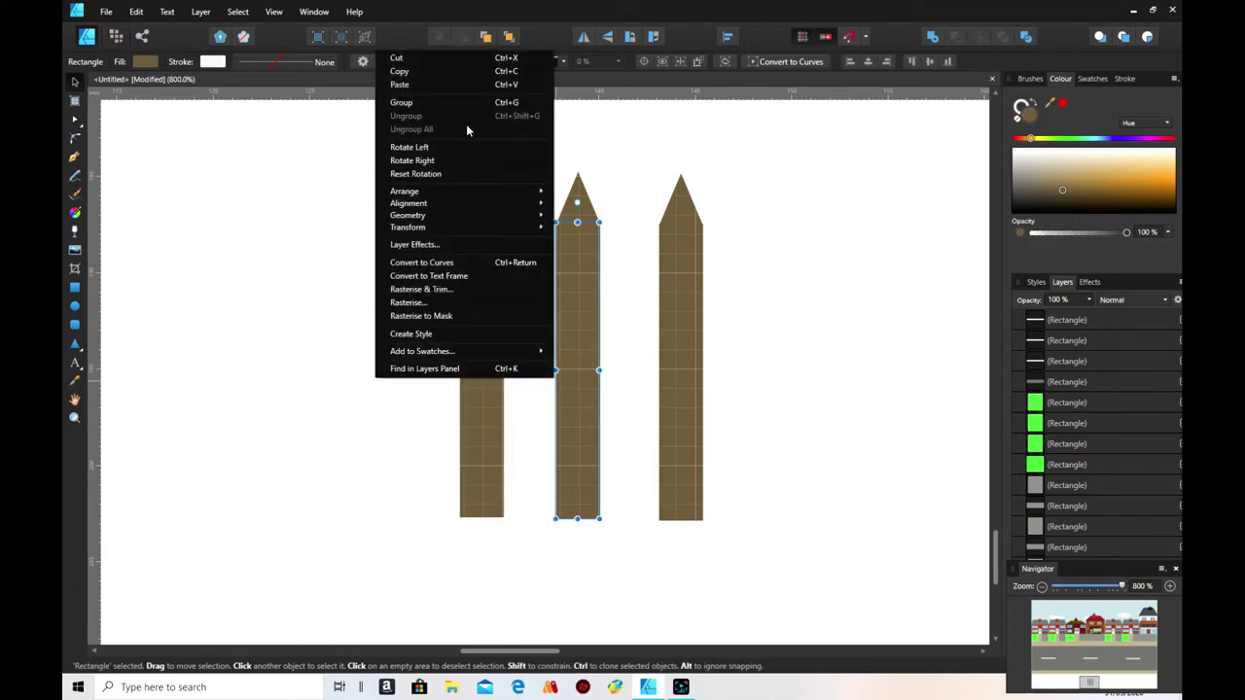
click(455, 85)
drag(681, 362, 389, 357)
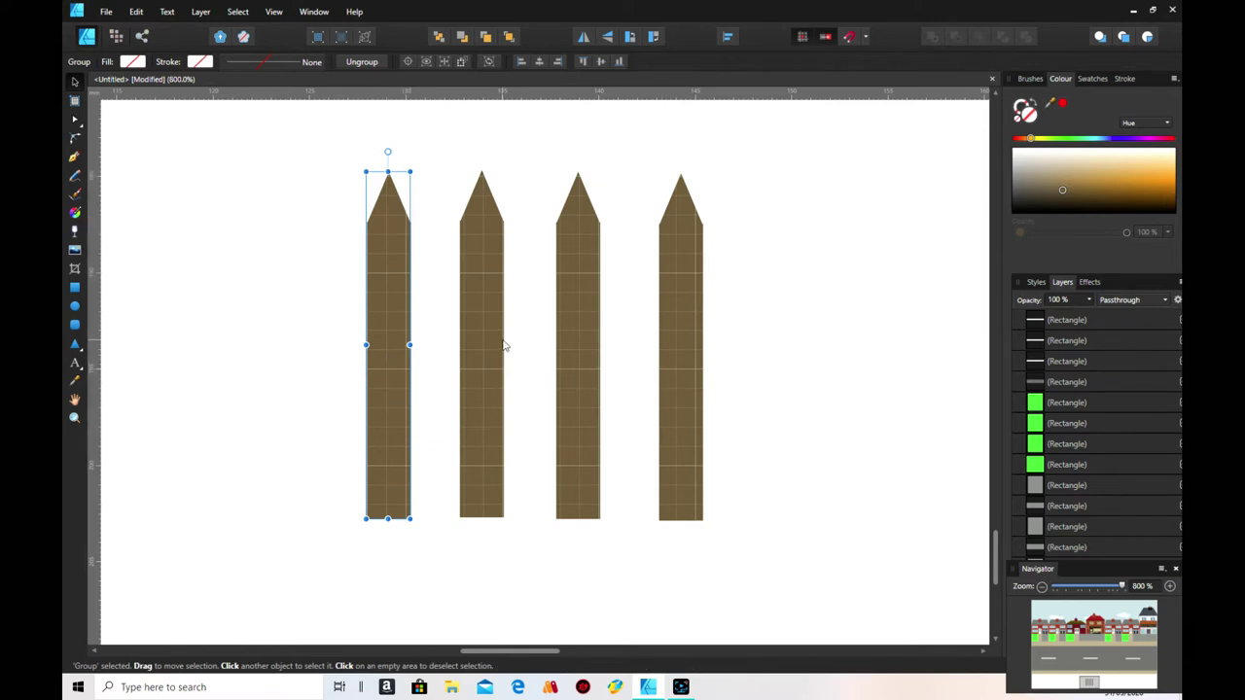
right_click(696, 362)
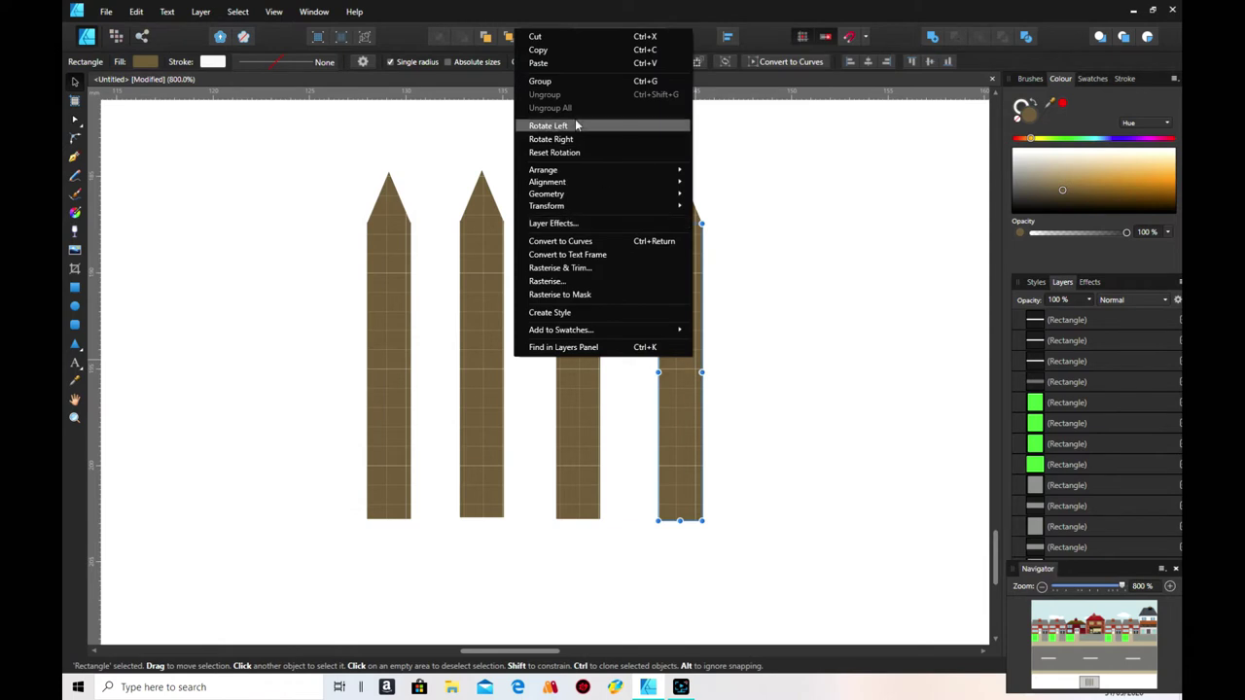
click(575, 63)
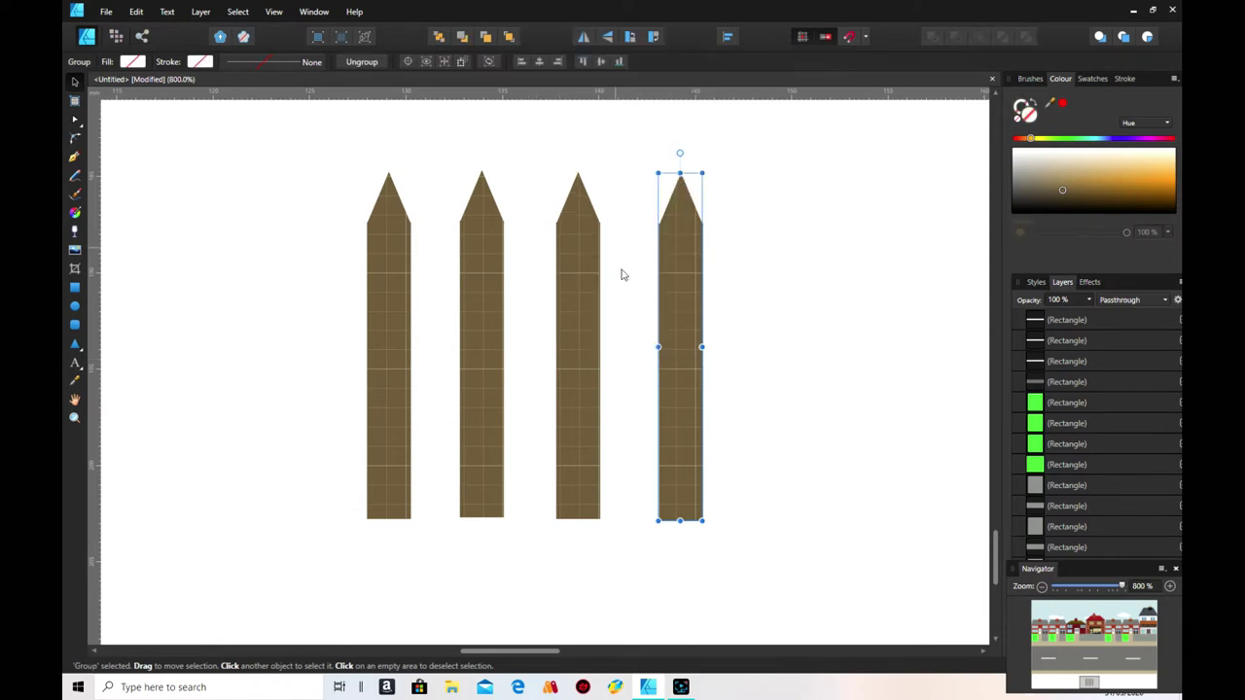
mouse_move(655, 345)
mouse_down()
mouse_move(442, 358)
mouse_move(298, 341)
mouse_up()
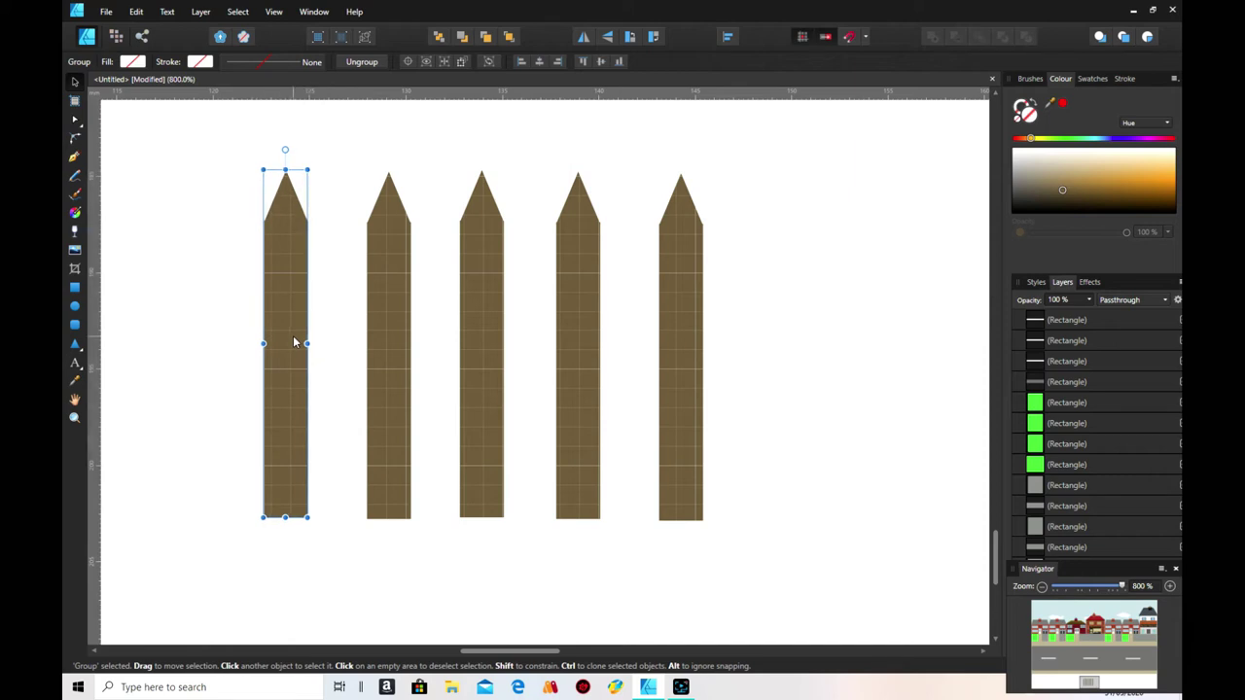
mouse_move(195, 152)
mouse_down()
mouse_move(222, 422)
mouse_move(744, 517)
mouse_move(797, 560)
mouse_move(825, 544)
mouse_up()
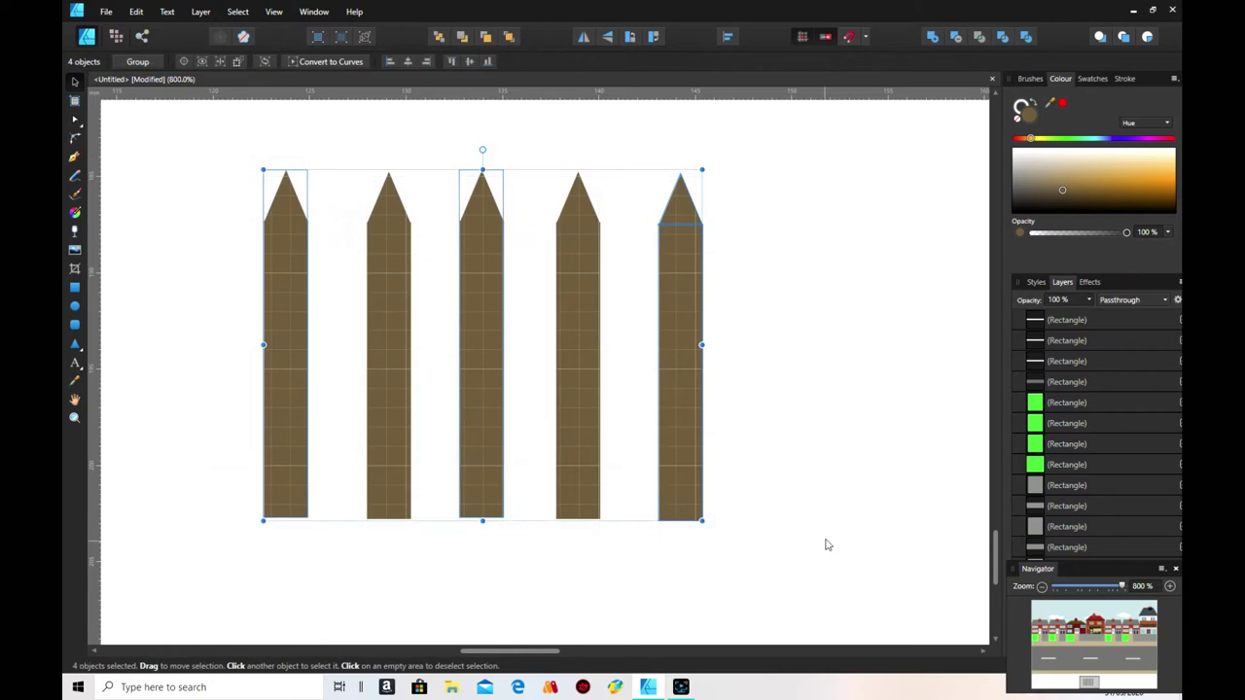
click(727, 37)
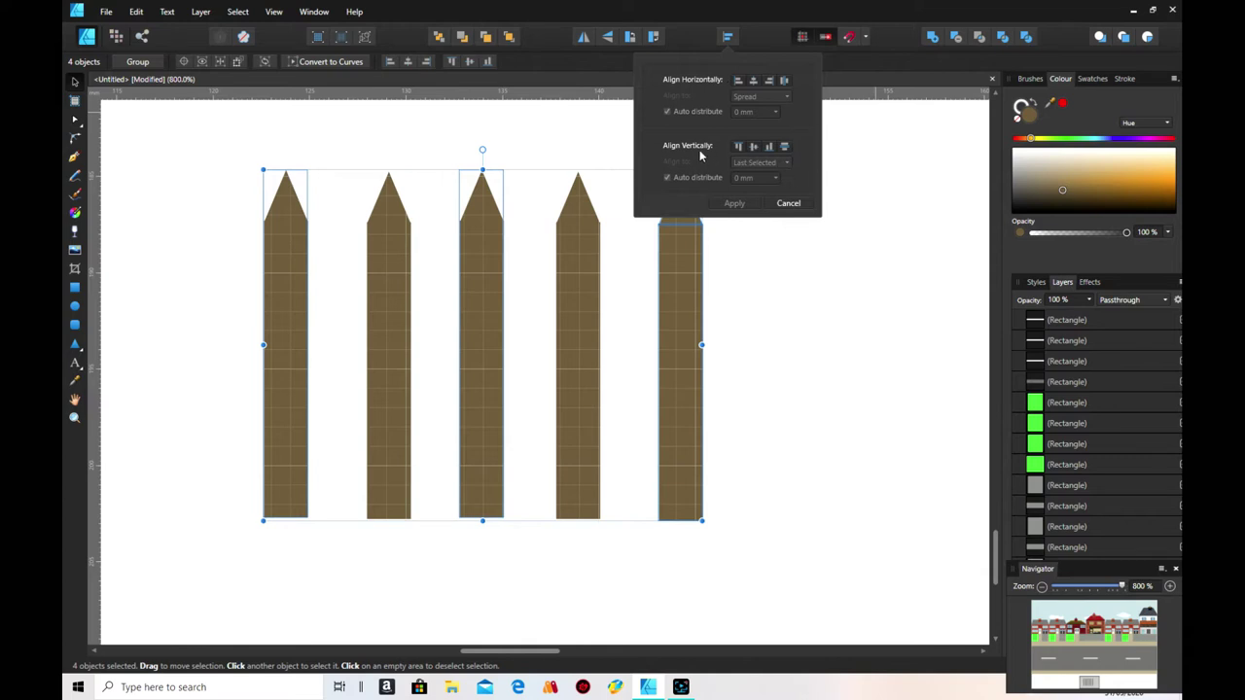
click(769, 147)
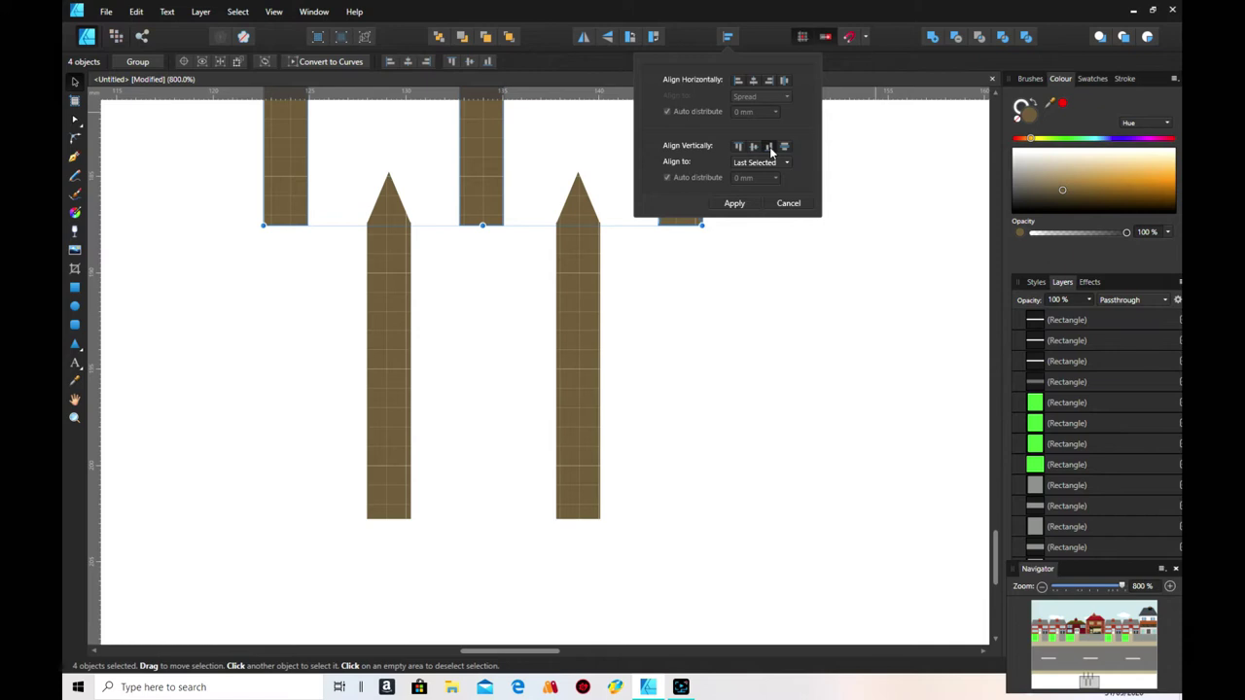
click(769, 147)
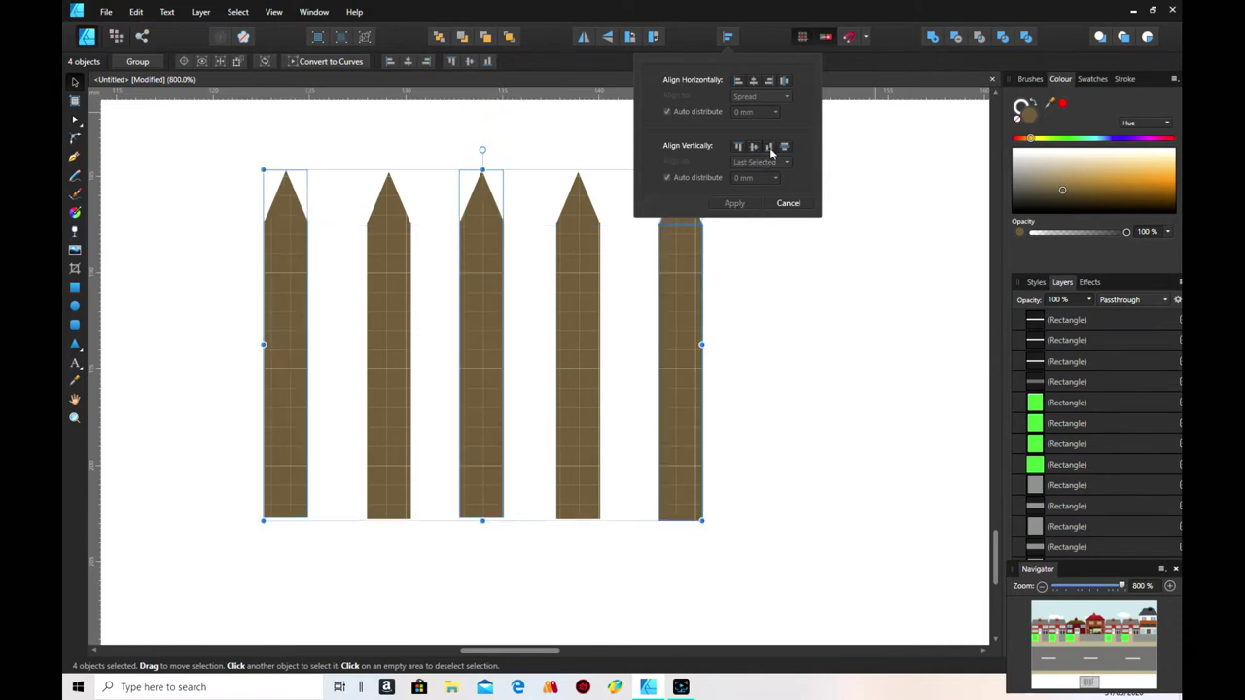
click(784, 147)
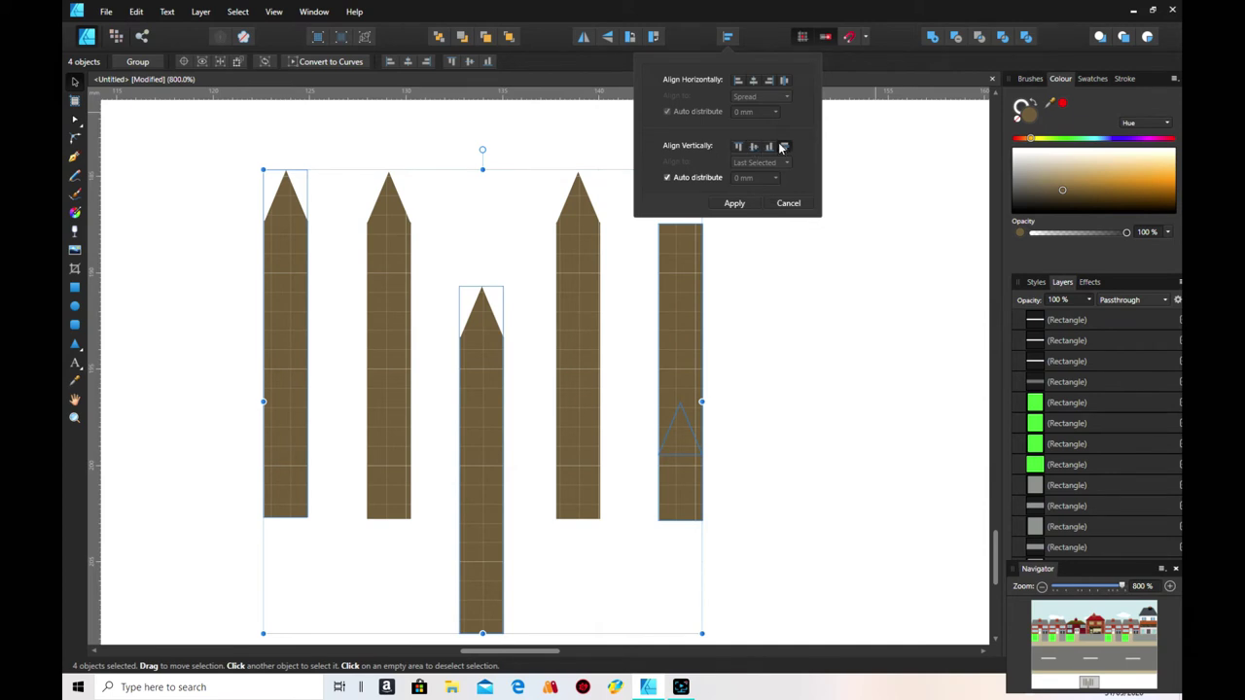
click(784, 147)
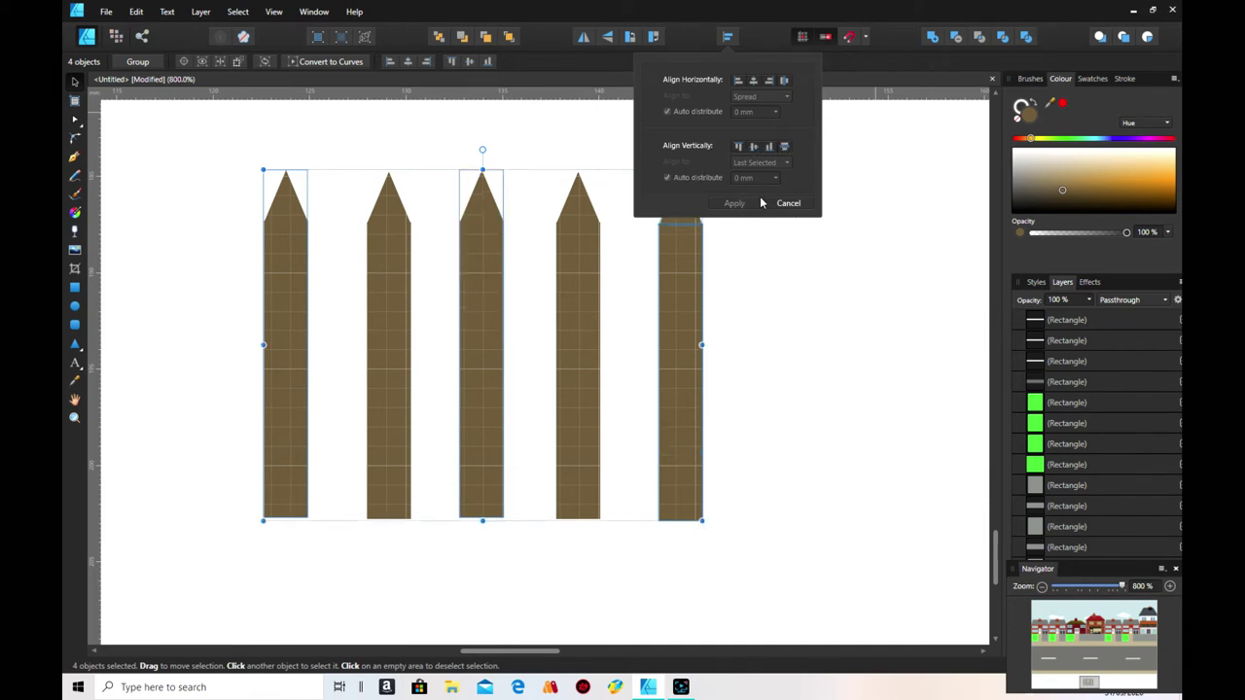
click(788, 242)
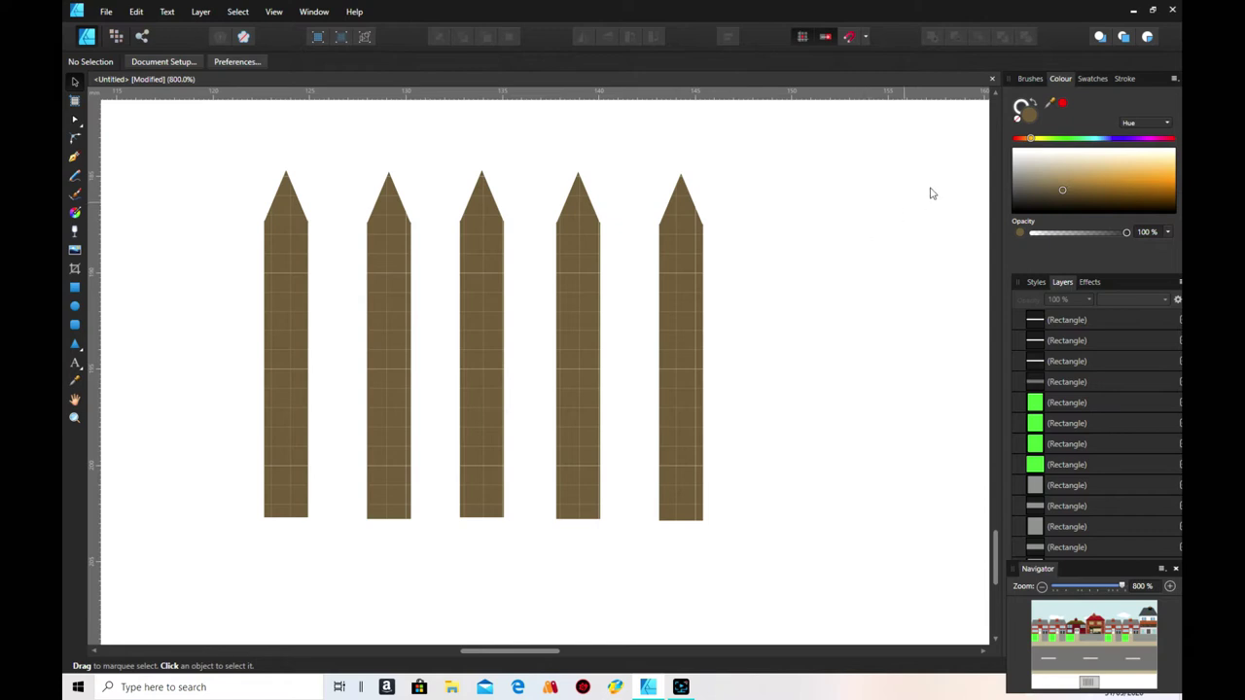
- Draw a horizontal top rail across the five pickets, reaching just past the right one
click(76, 288)
drag(233, 254, 719, 297)
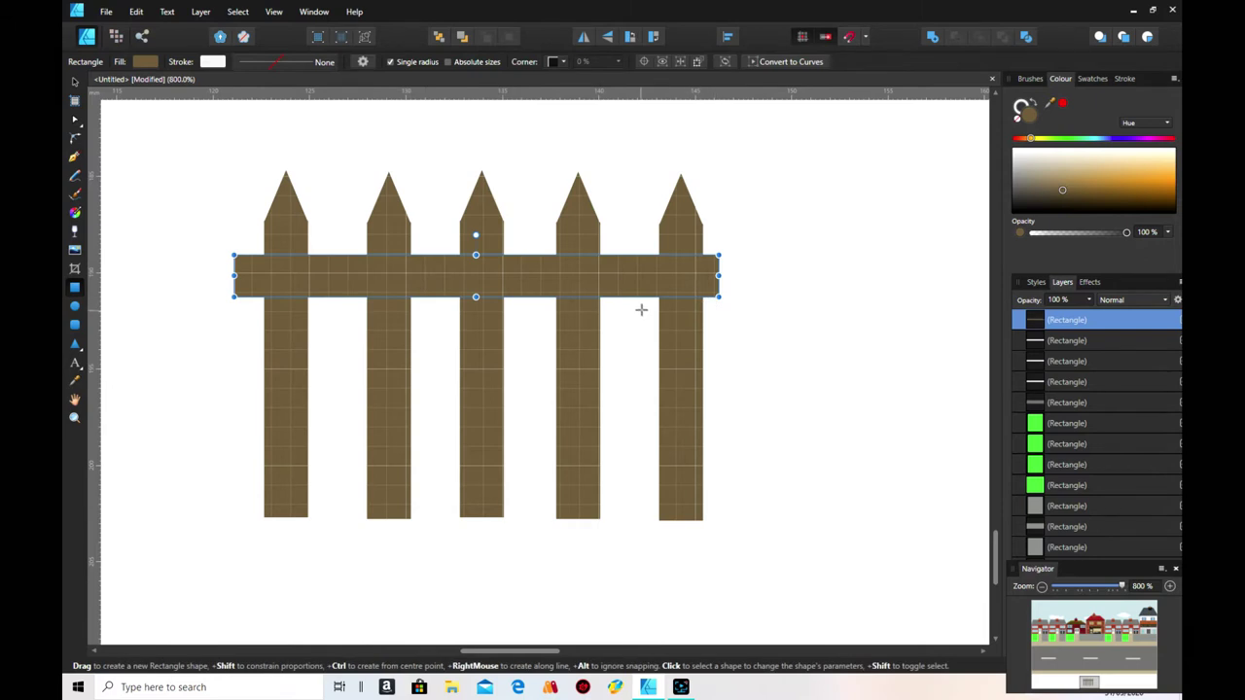
right_click(614, 288)
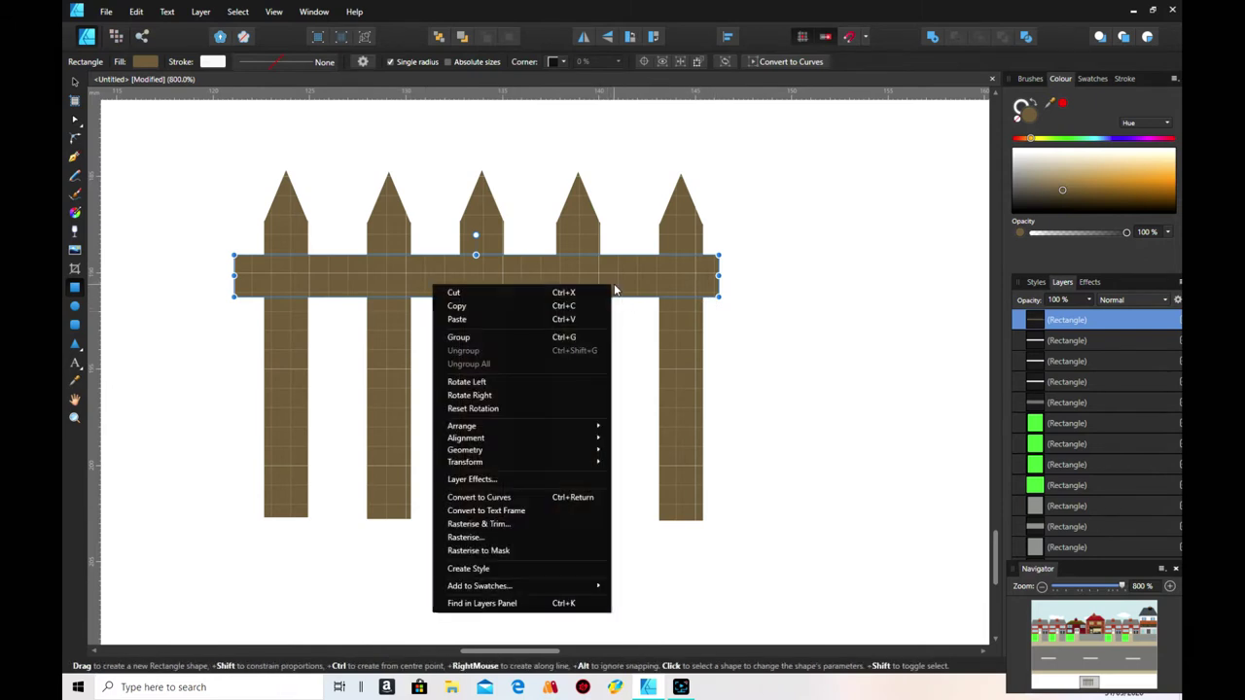
click(716, 277)
drag(718, 275, 733, 276)
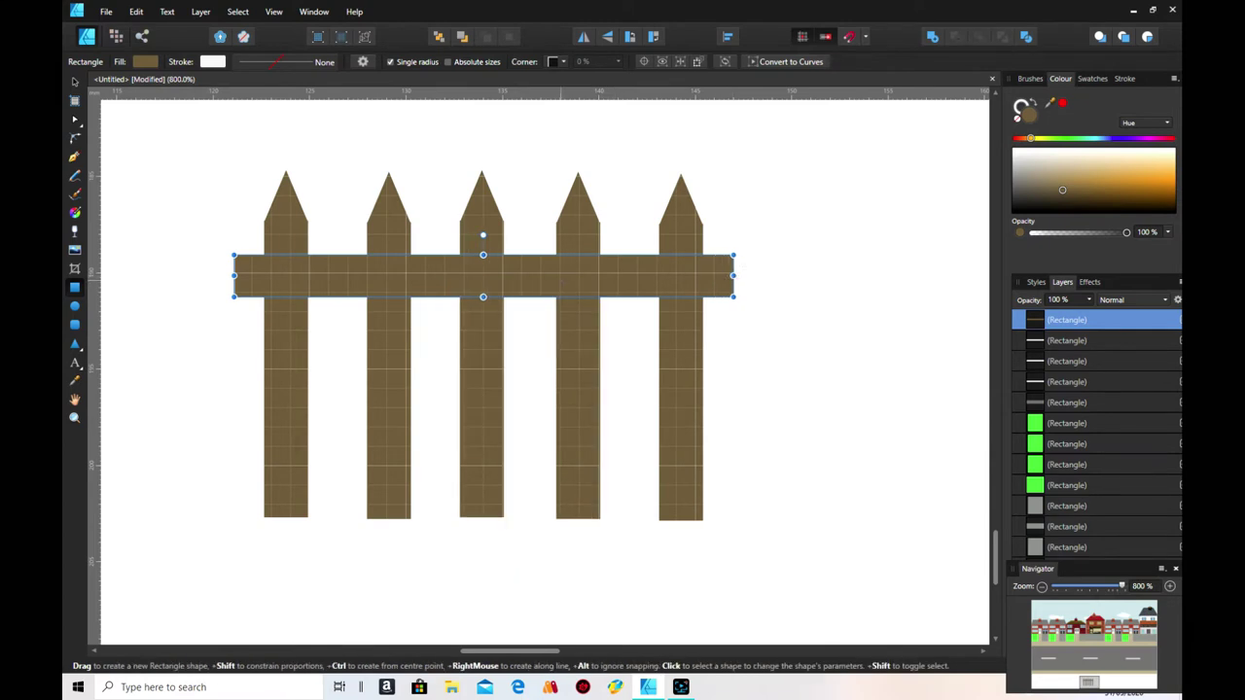
- Duplicate the rail and move the copy down near the pickets' bottom
right_click(561, 279)
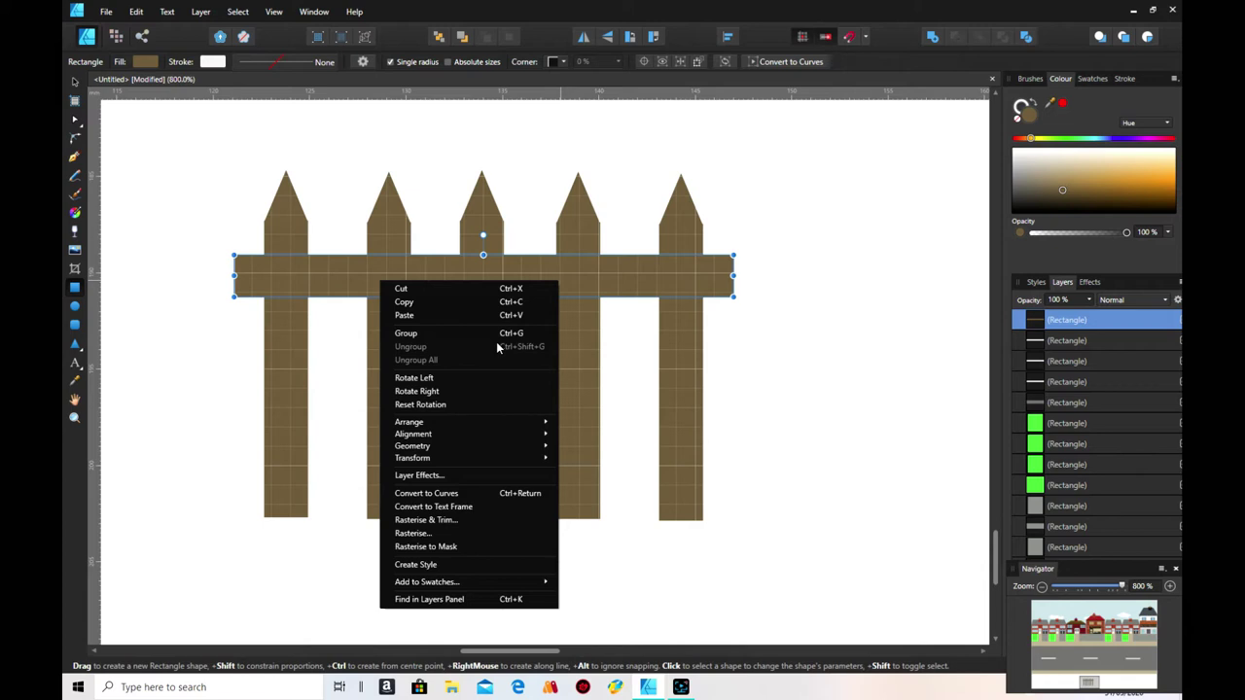
click(483, 302)
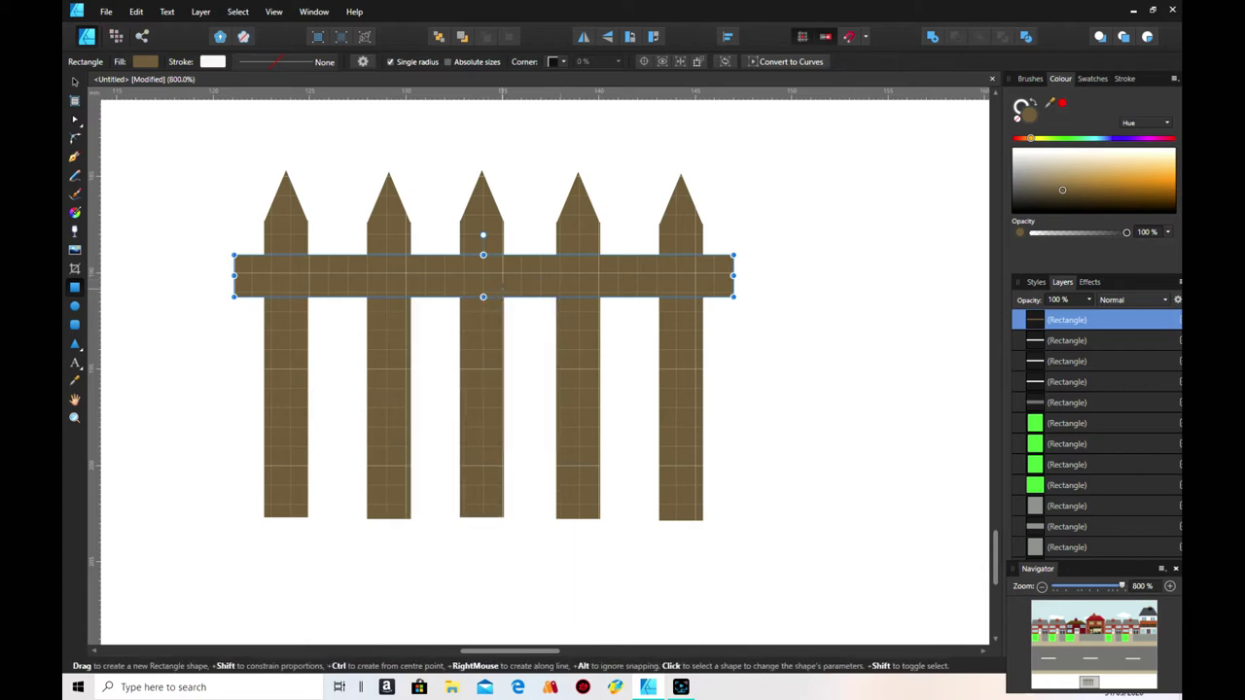
right_click(483, 300)
click(480, 325)
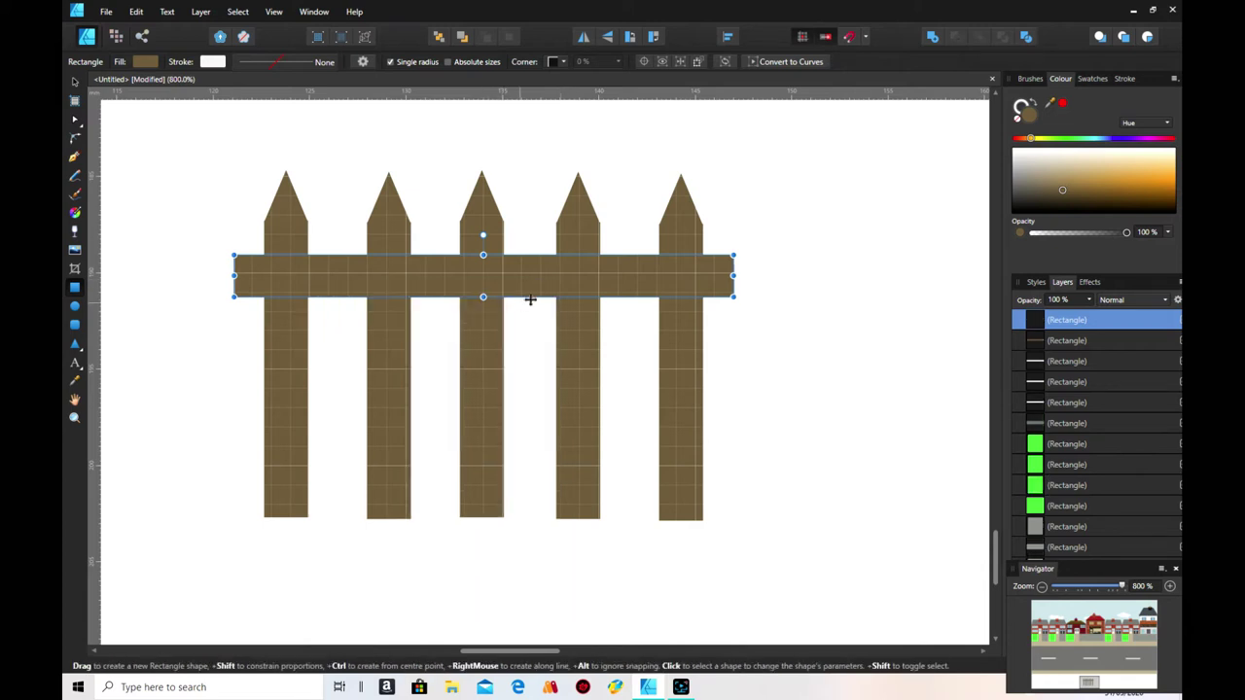
click(74, 81)
drag(536, 283, 534, 455)
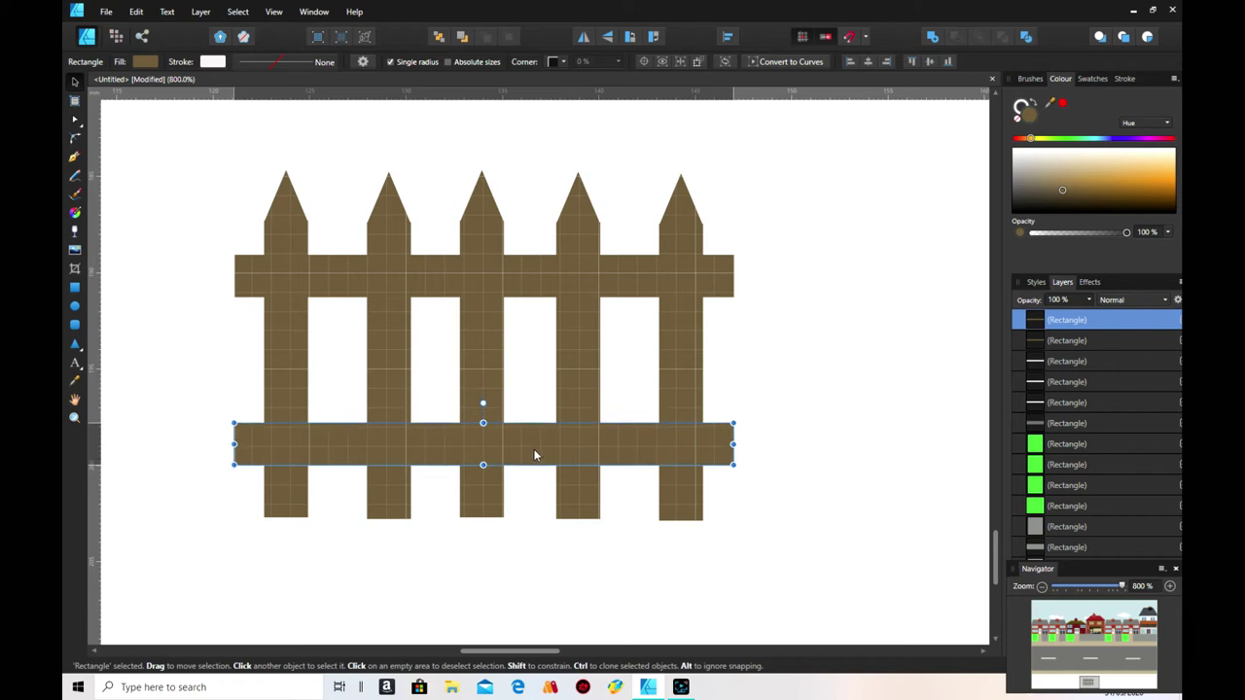
click(853, 447)
- Group all the fence pieces into one object
drag(136, 151, 815, 542)
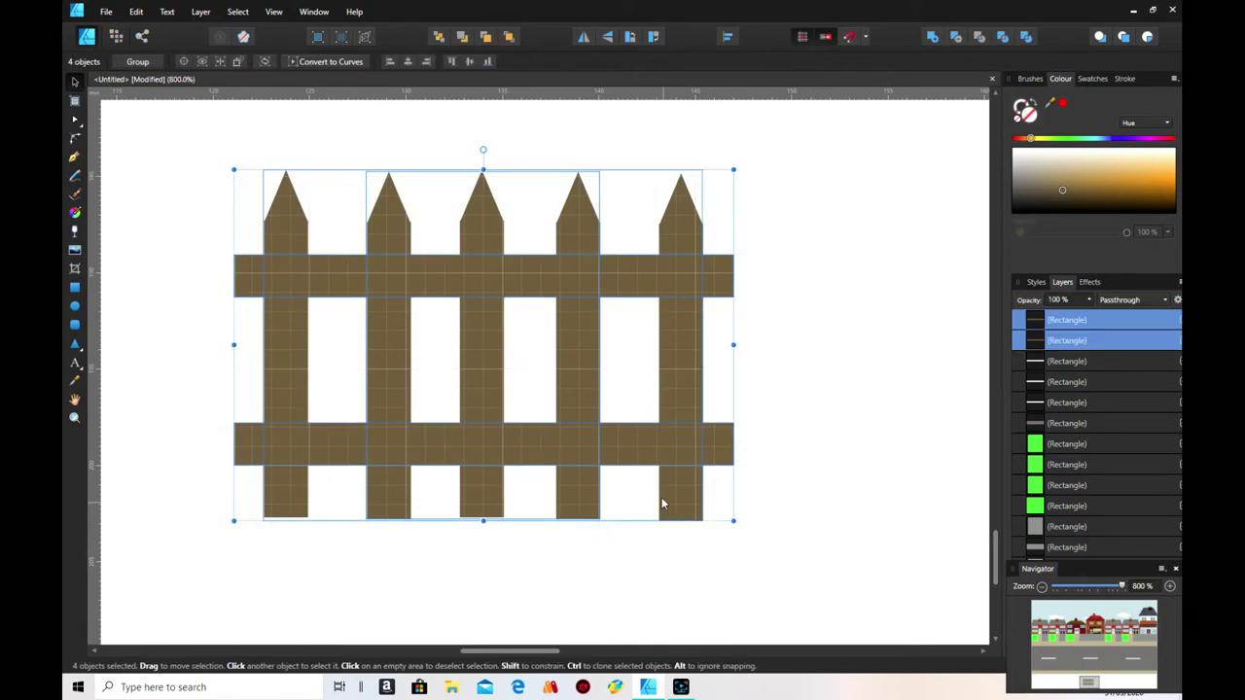
right_click(689, 453)
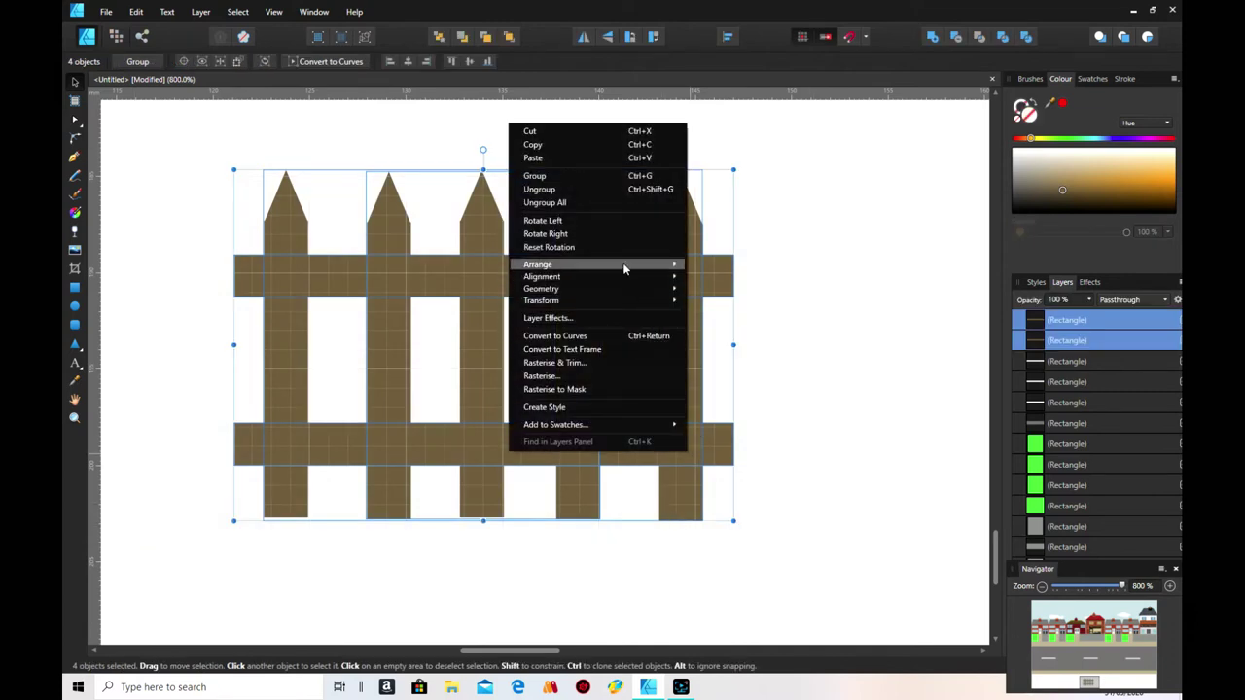
click(594, 175)
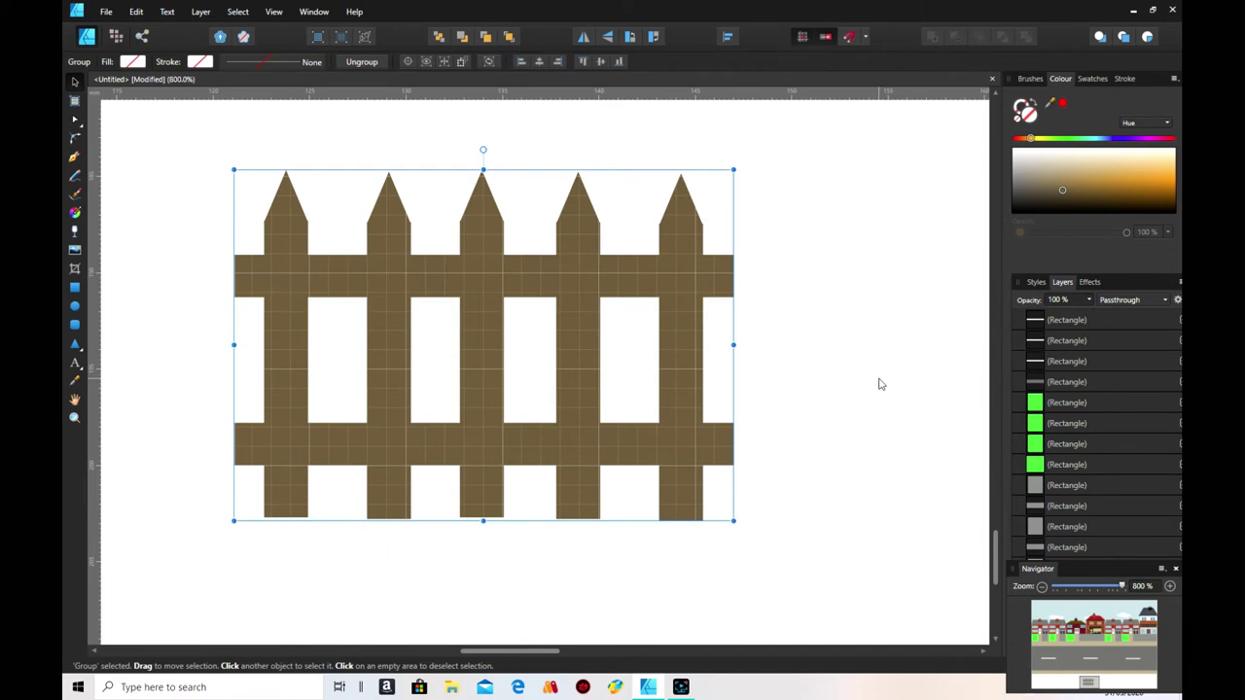
- Zoom the canvas to actual size and drag the fence up to the first front garden
click(275, 12)
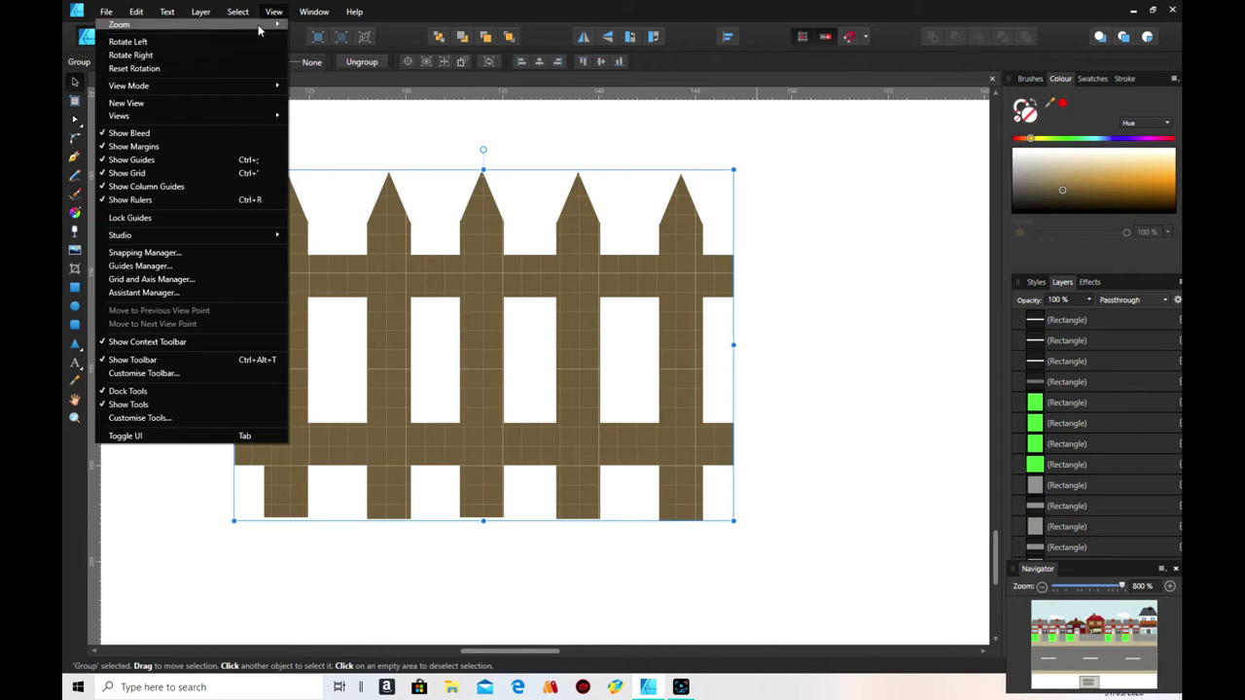
mouse_move(262, 24)
click(338, 147)
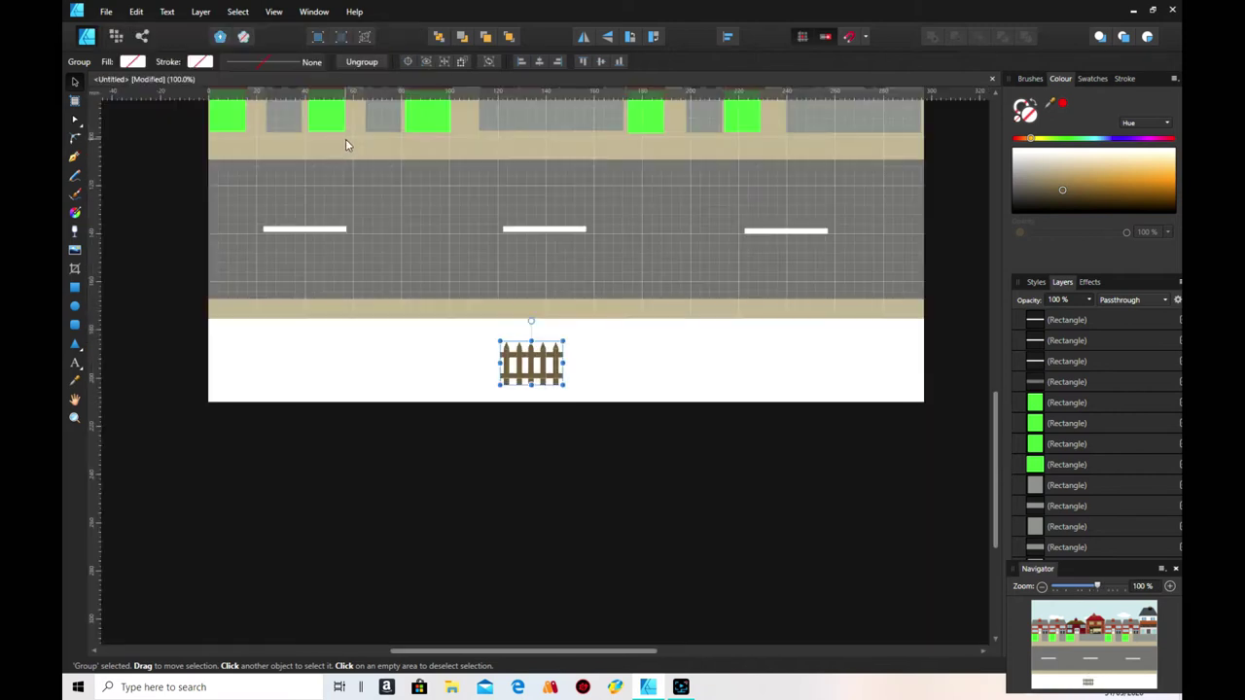
scroll(574, 428, up, 4)
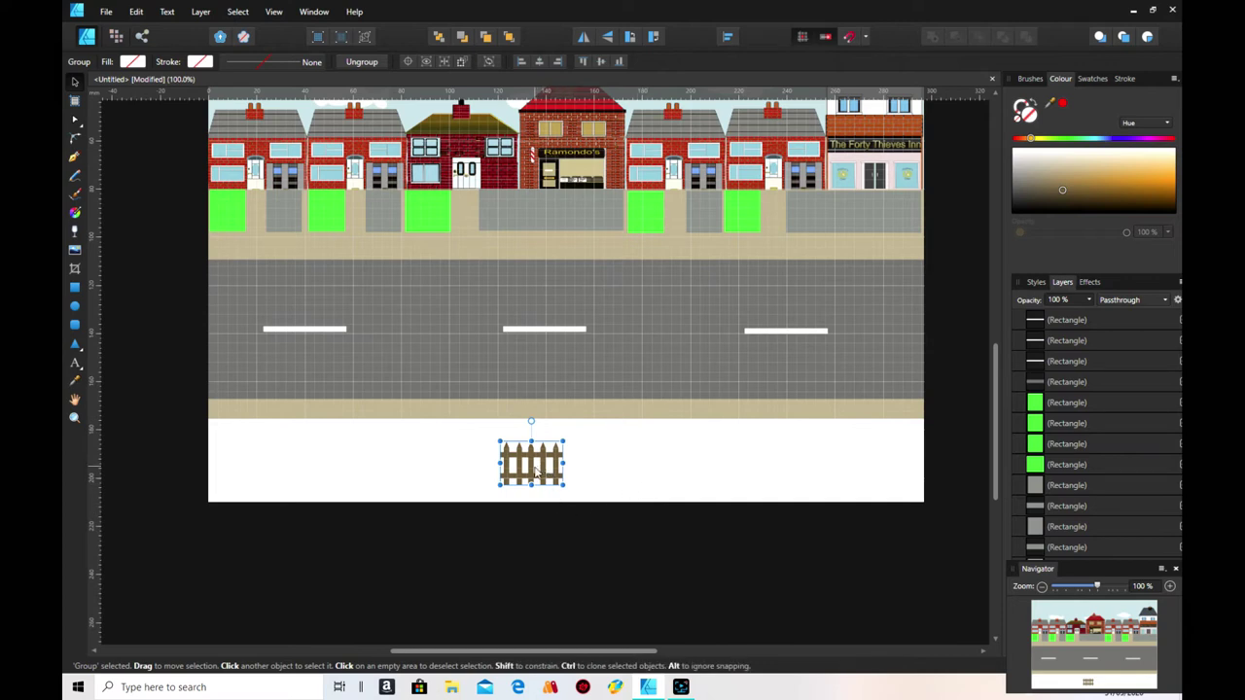
drag(533, 474, 305, 459)
- Move the fence to the front and shrink it to fit the top-left front garden
right_click(313, 470)
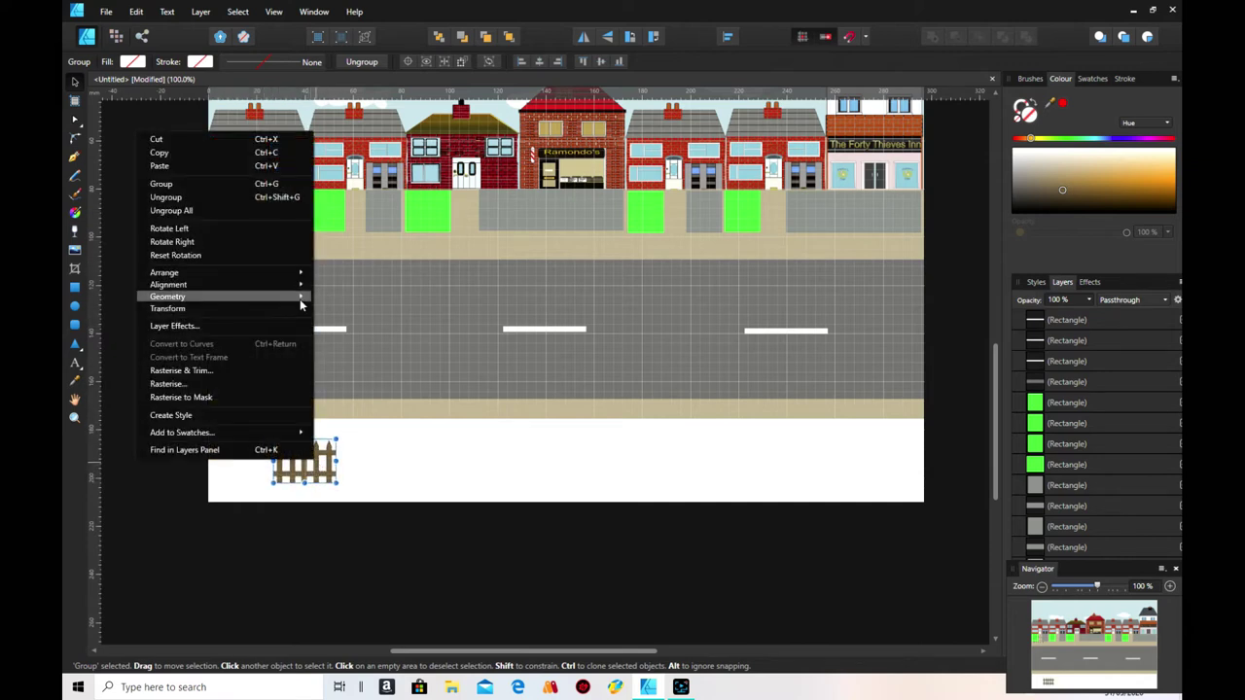
mouse_move(247, 275)
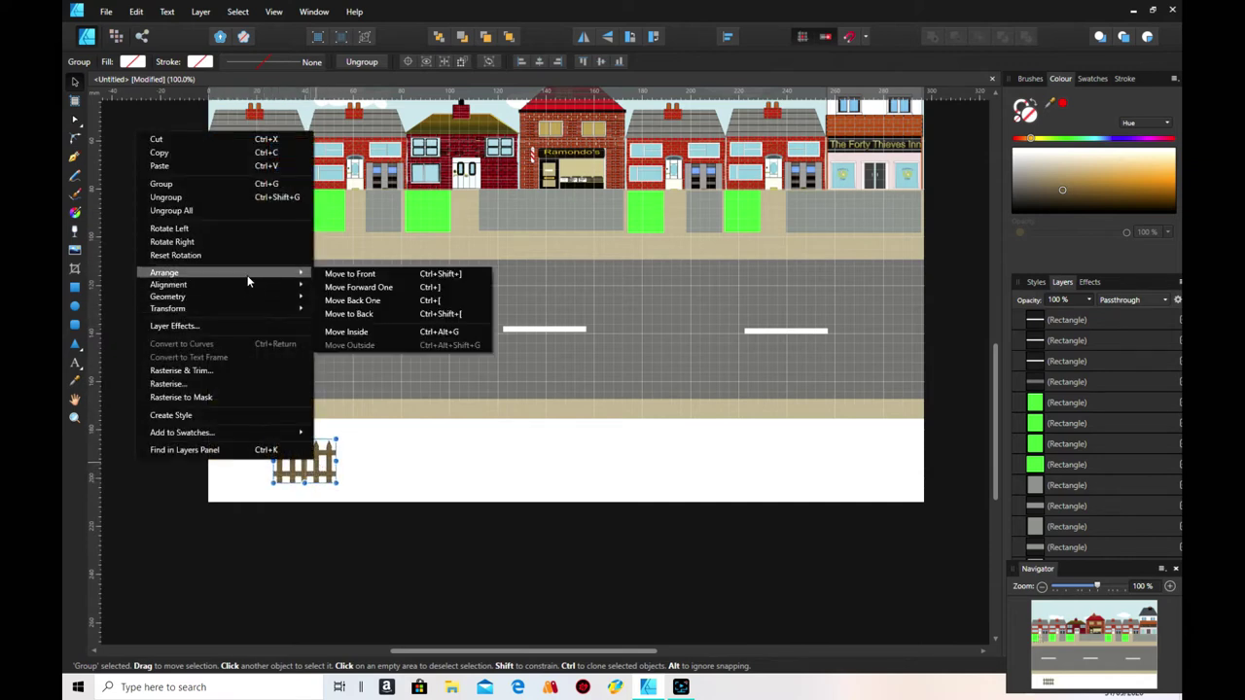
click(375, 275)
drag(329, 475, 286, 244)
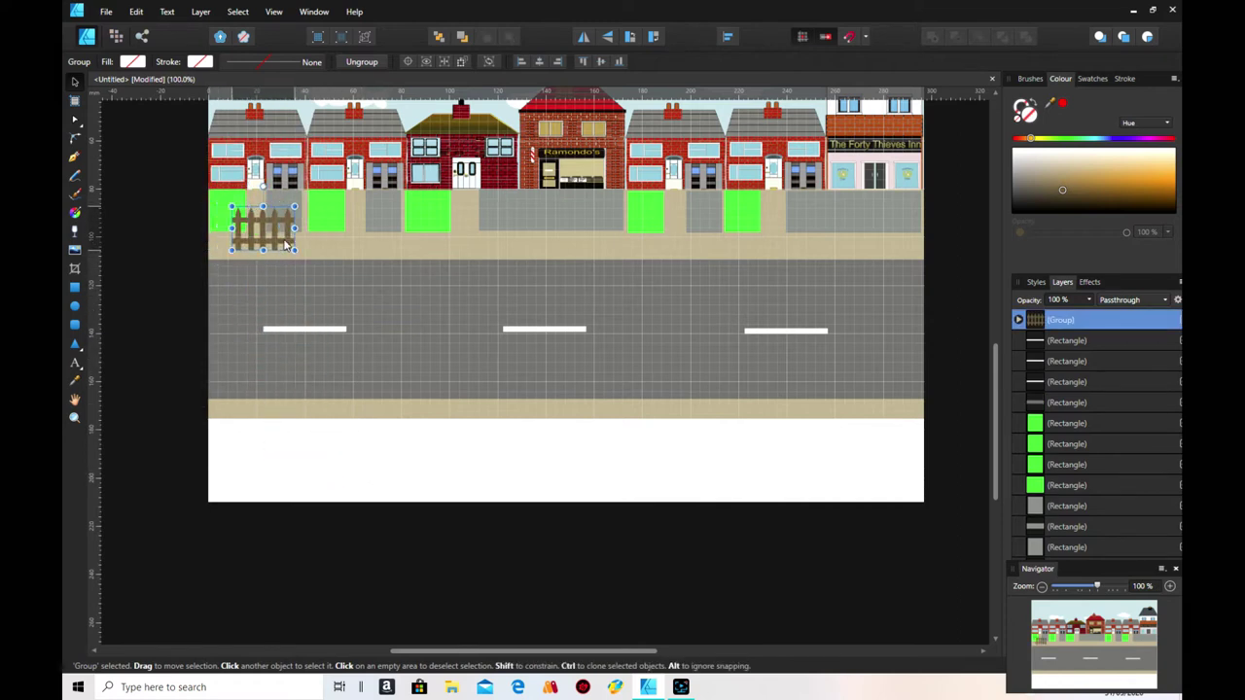
drag(492, 649, 407, 644)
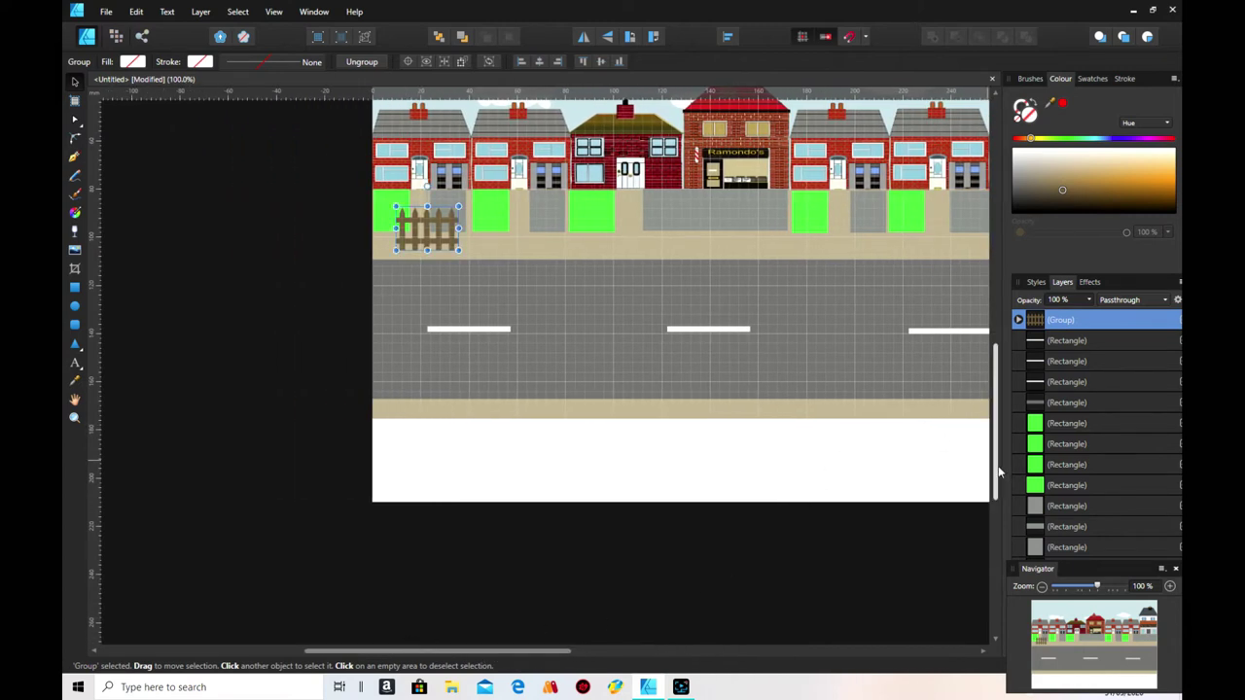
drag(994, 467, 978, 395)
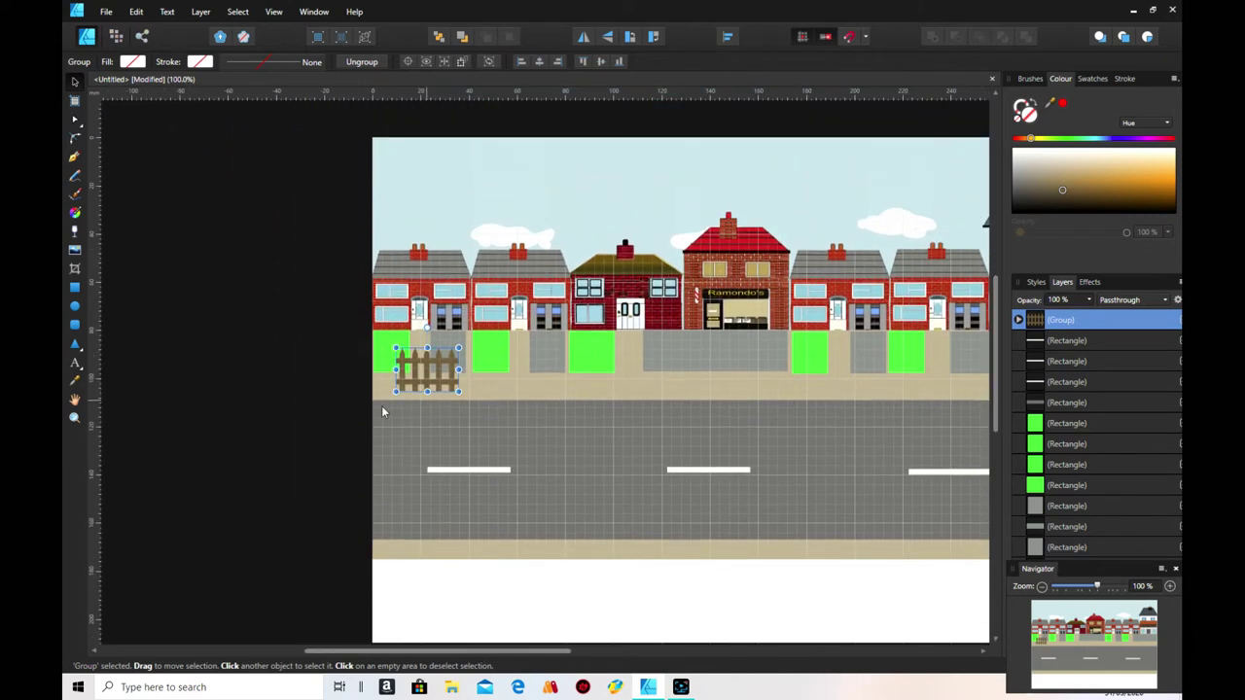
drag(457, 347, 394, 357)
- Copy the fence and paste a duplicate of it
right_click(393, 357)
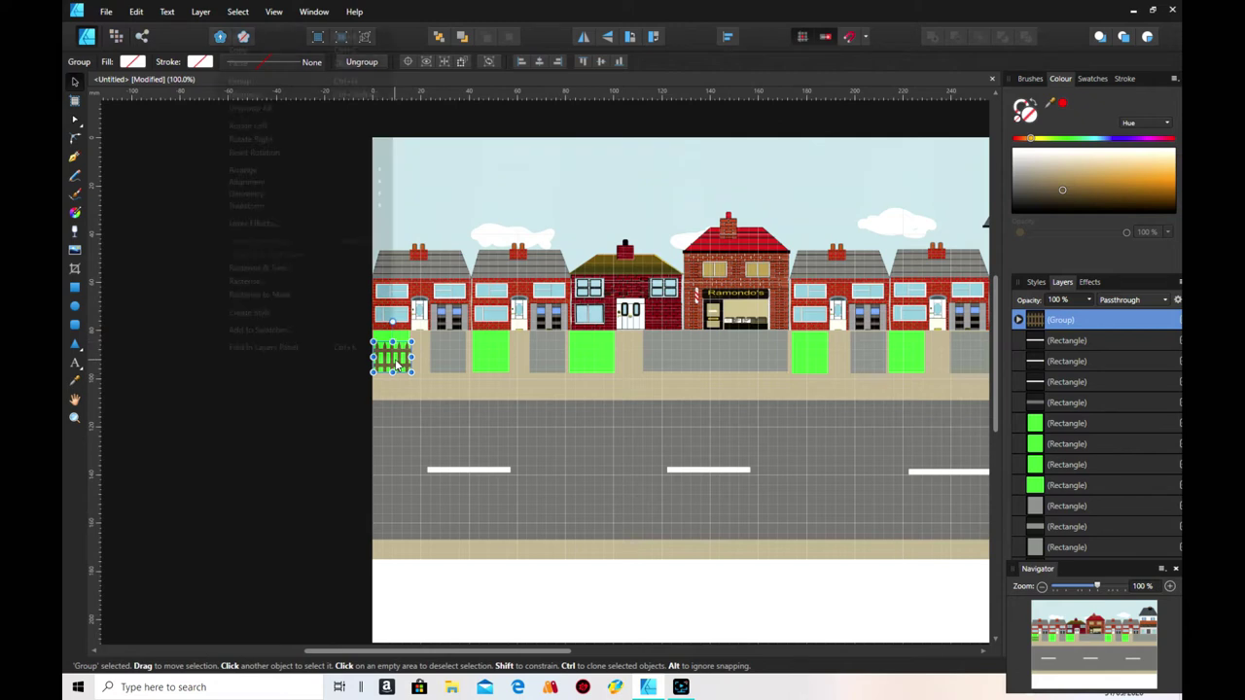
click(306, 51)
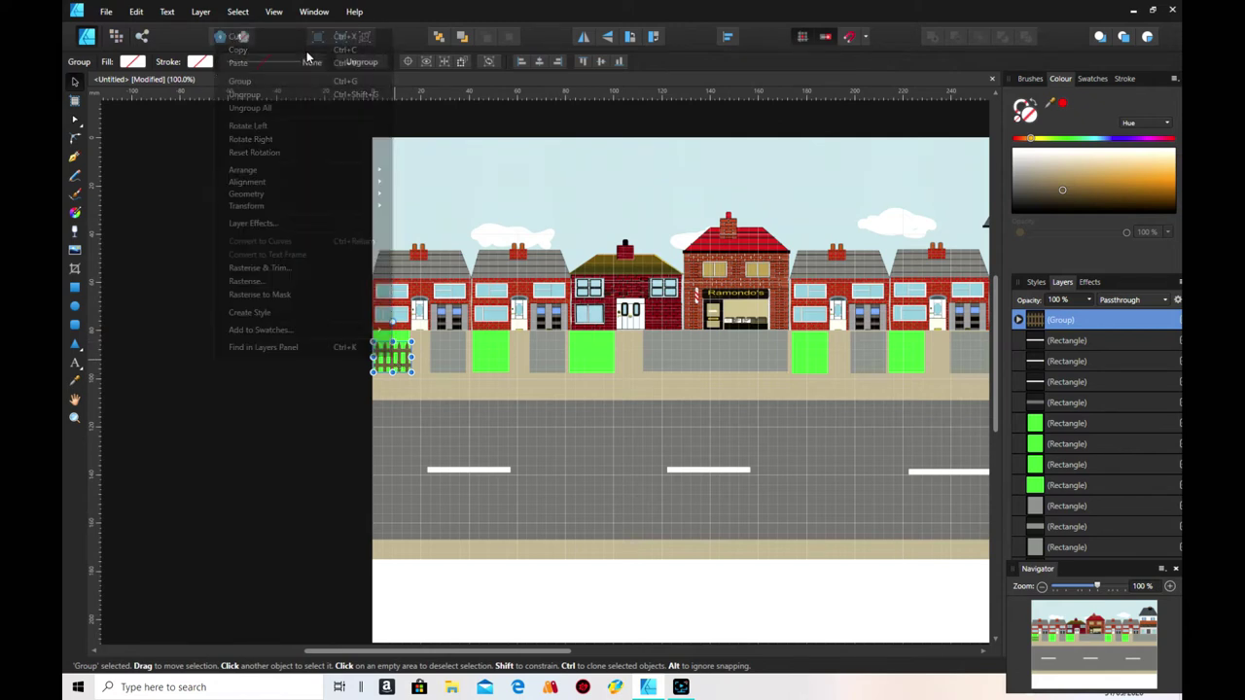
right_click(392, 340)
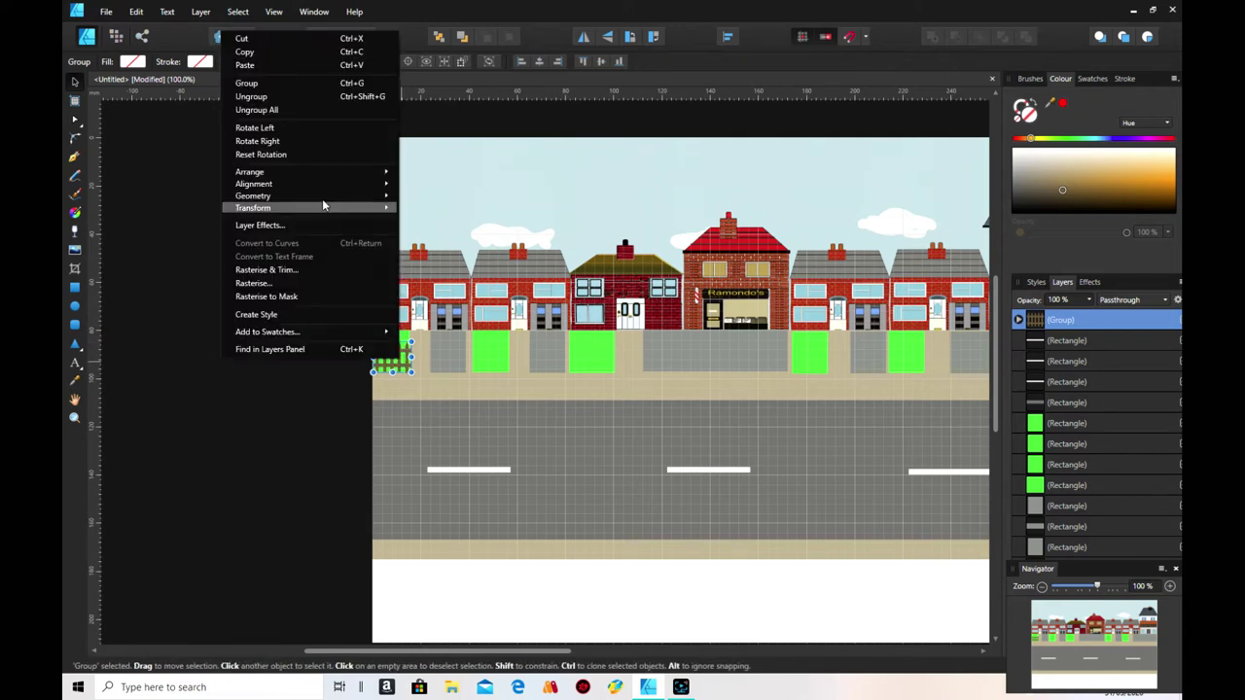
click(279, 66)
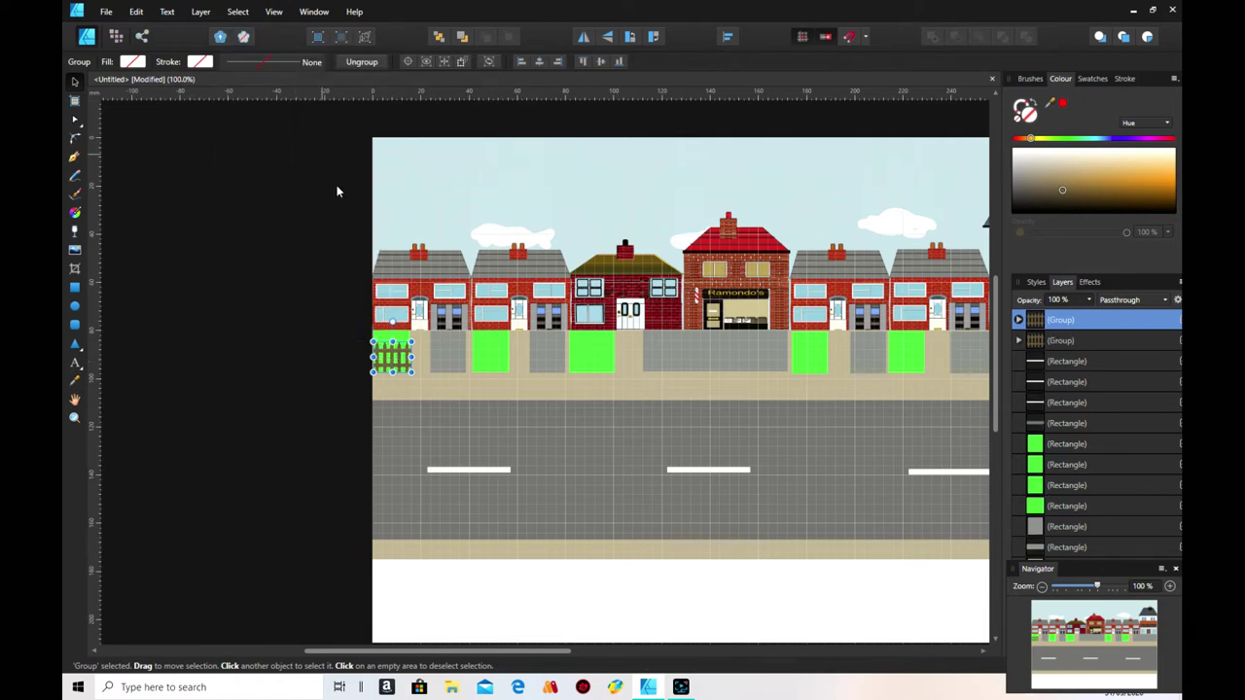
- Move the fence copy into the second garden and paste another into the third garden
drag(406, 369, 504, 371)
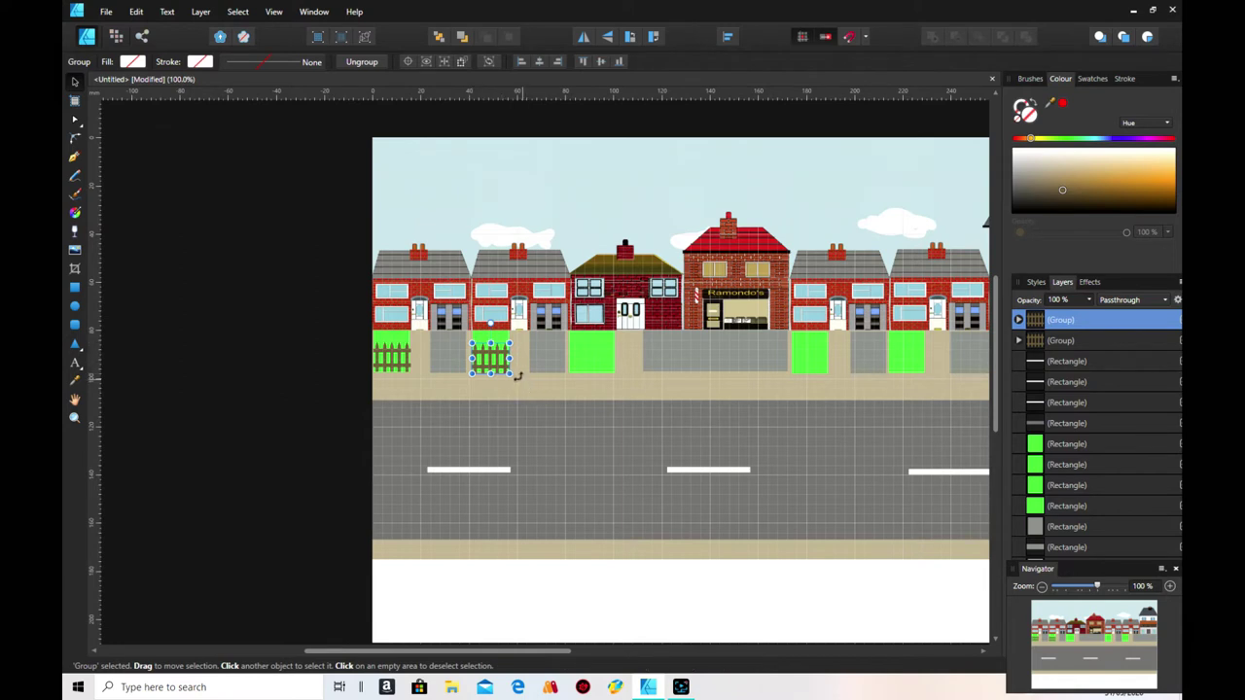
right_click(501, 374)
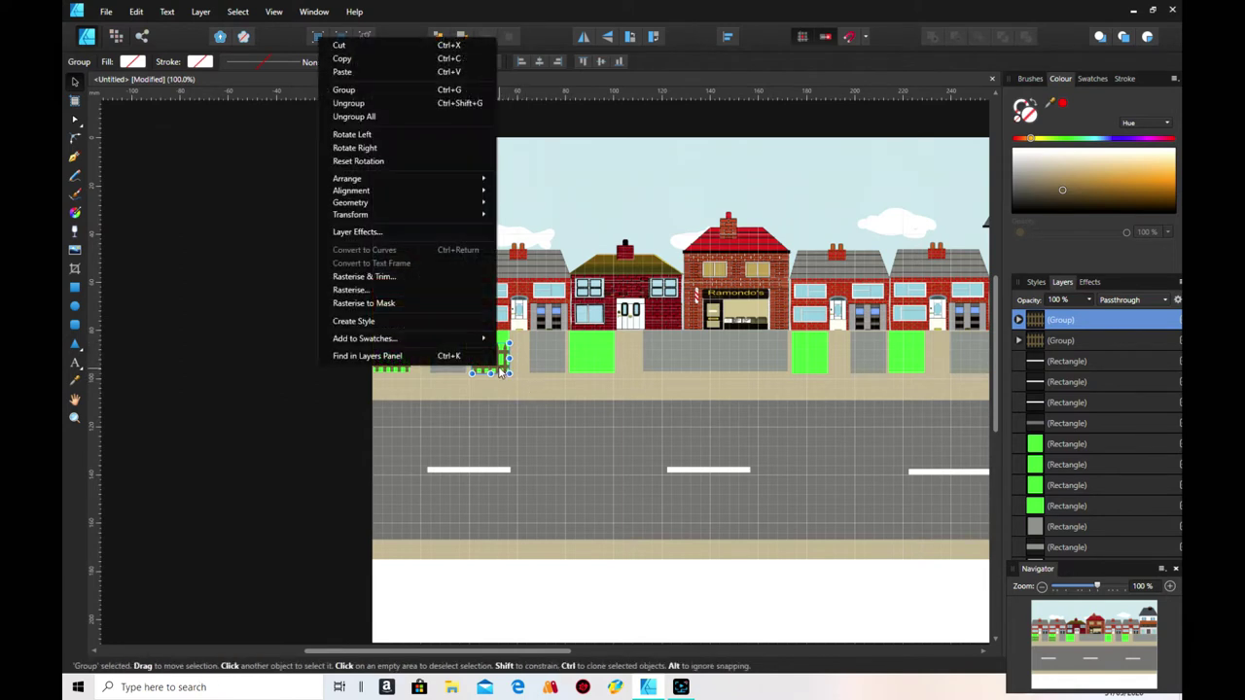
click(368, 74)
drag(491, 360, 594, 368)
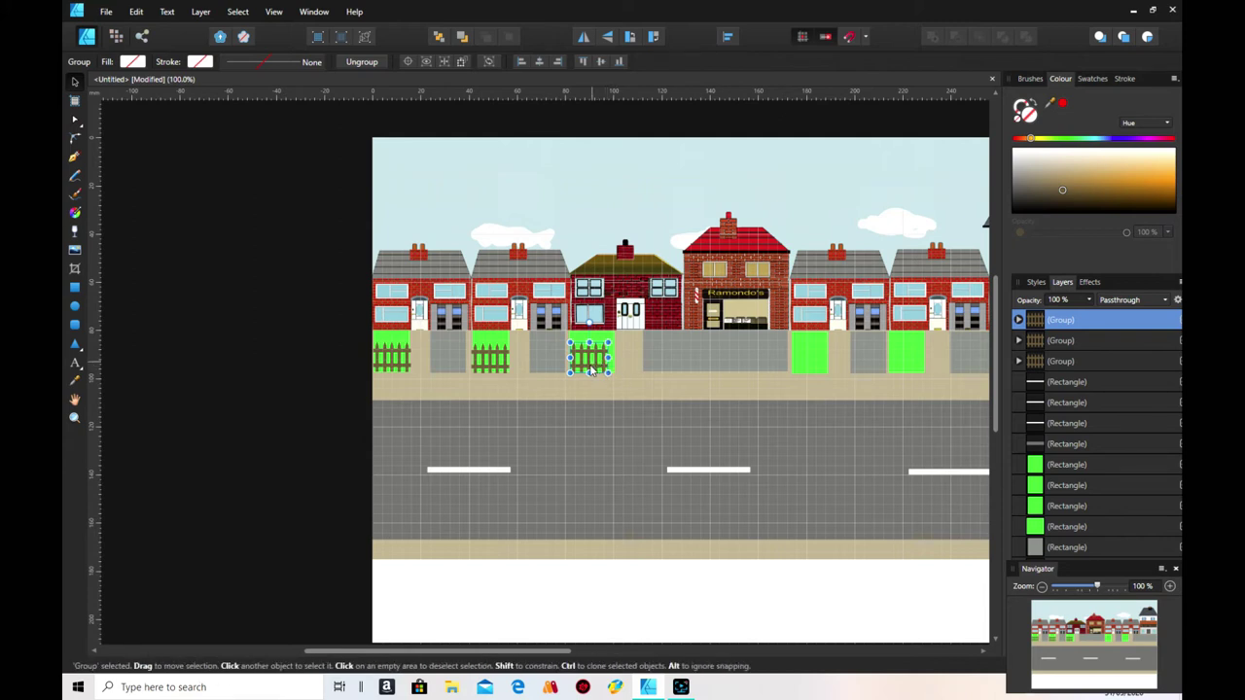
- Widen the third garden's fence to about 19.5 mm
drag(609, 358, 615, 358)
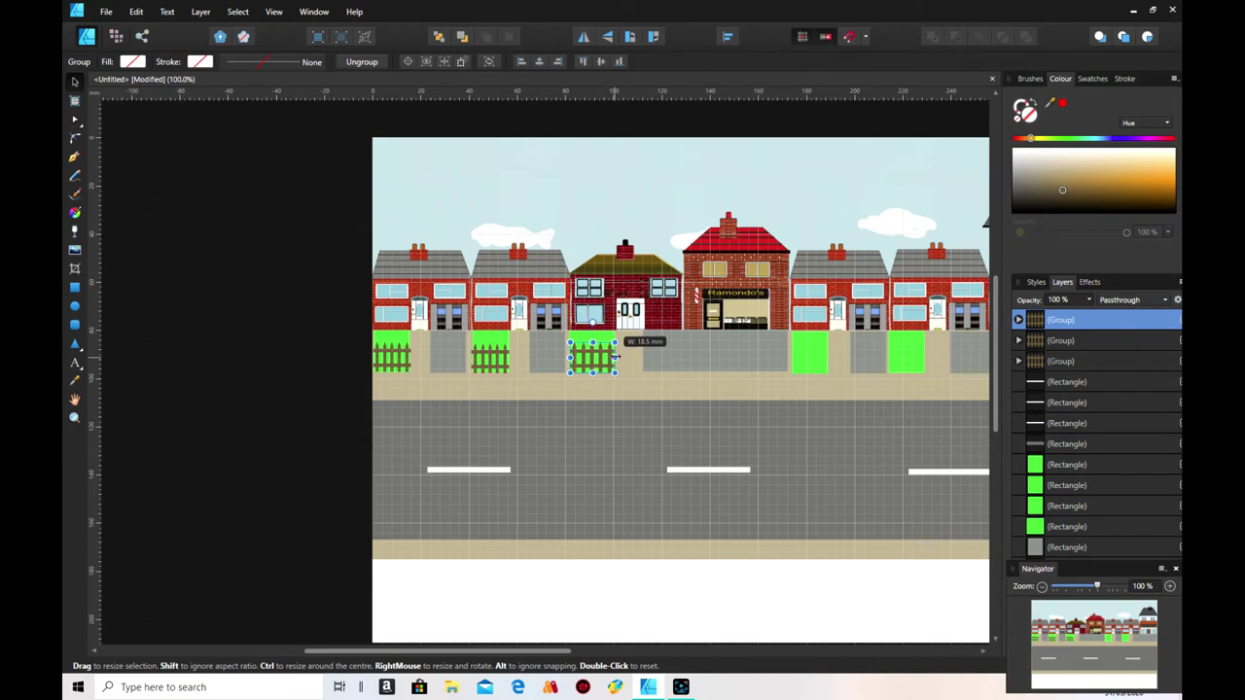
drag(614, 357, 614, 357)
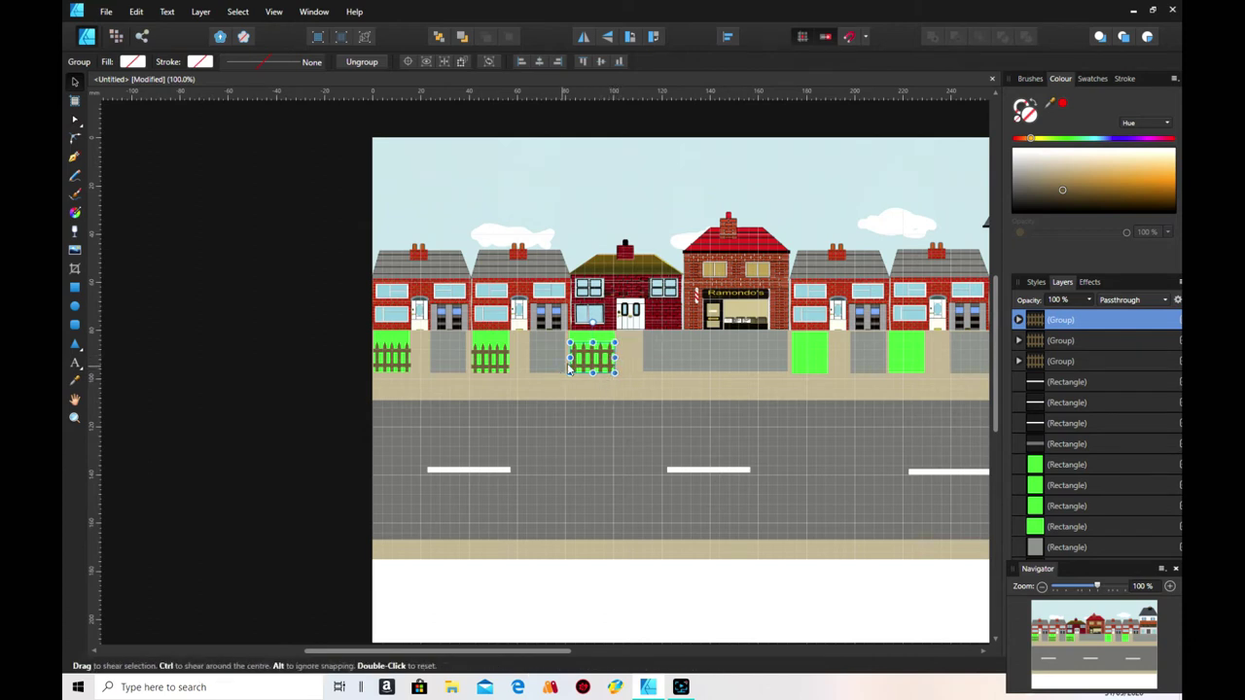
drag(570, 357, 568, 357)
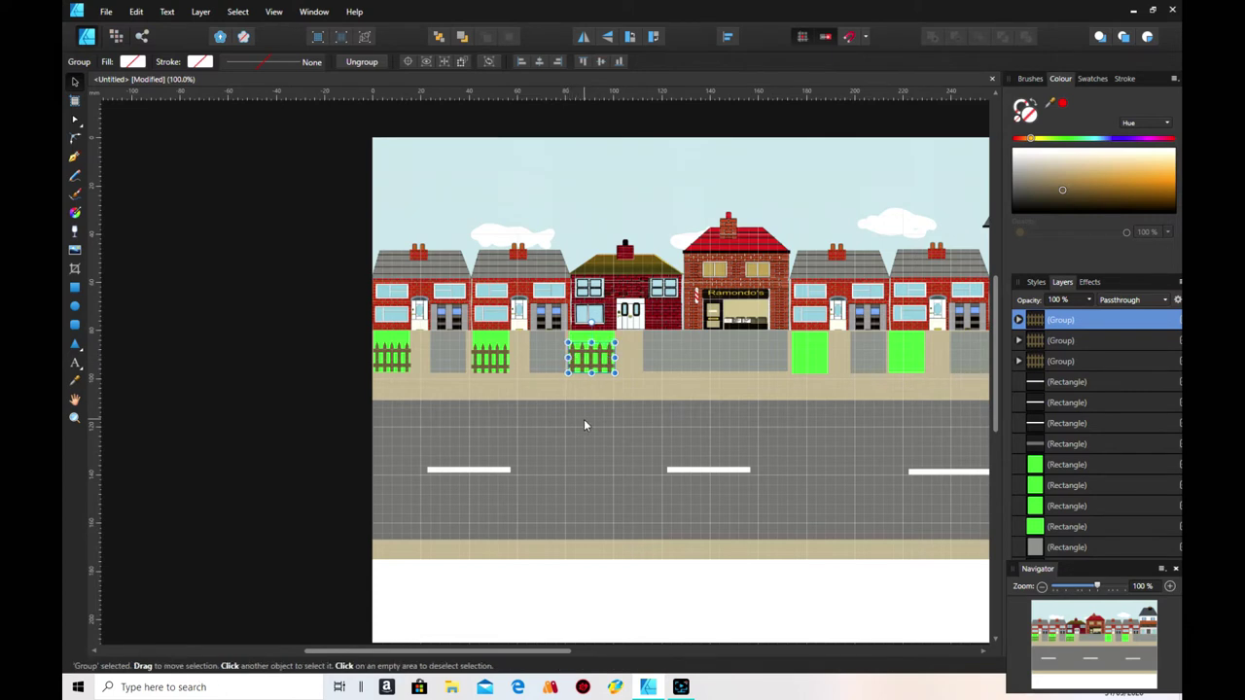
- Paste two fence copies into the green gardens right of the shop and at the far right
right_click(393, 371)
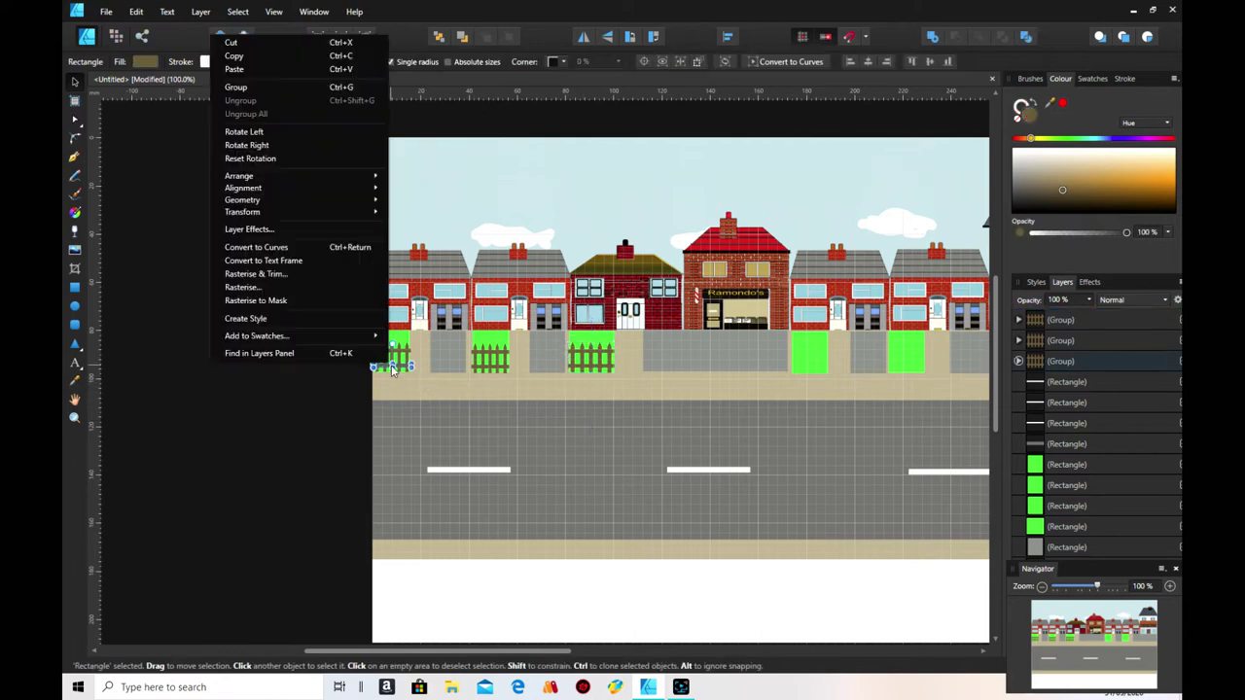
click(285, 71)
drag(405, 360, 821, 365)
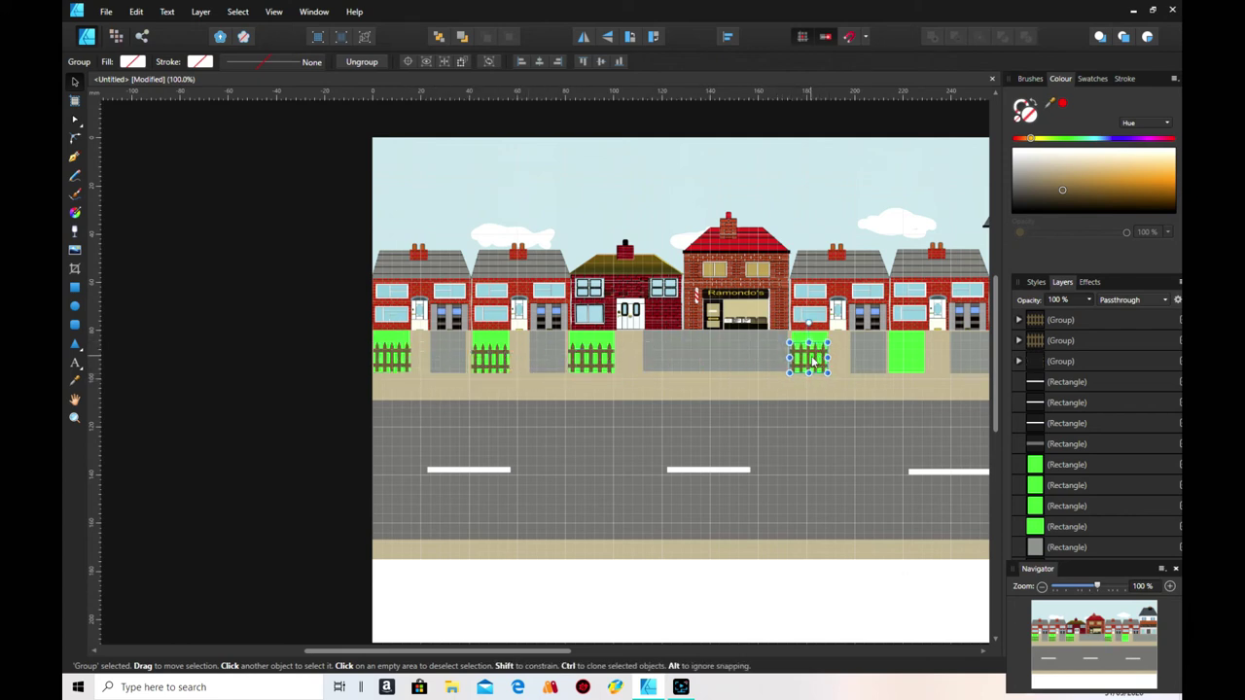
right_click(810, 356)
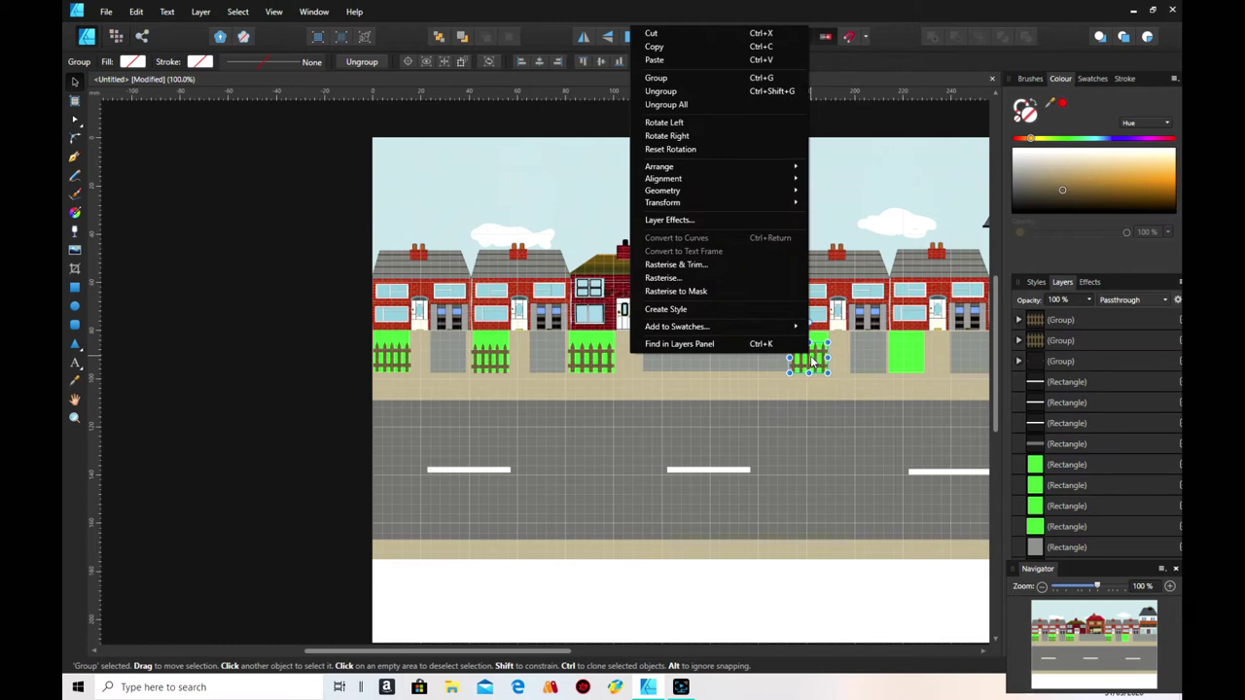
click(673, 60)
drag(397, 367, 912, 368)
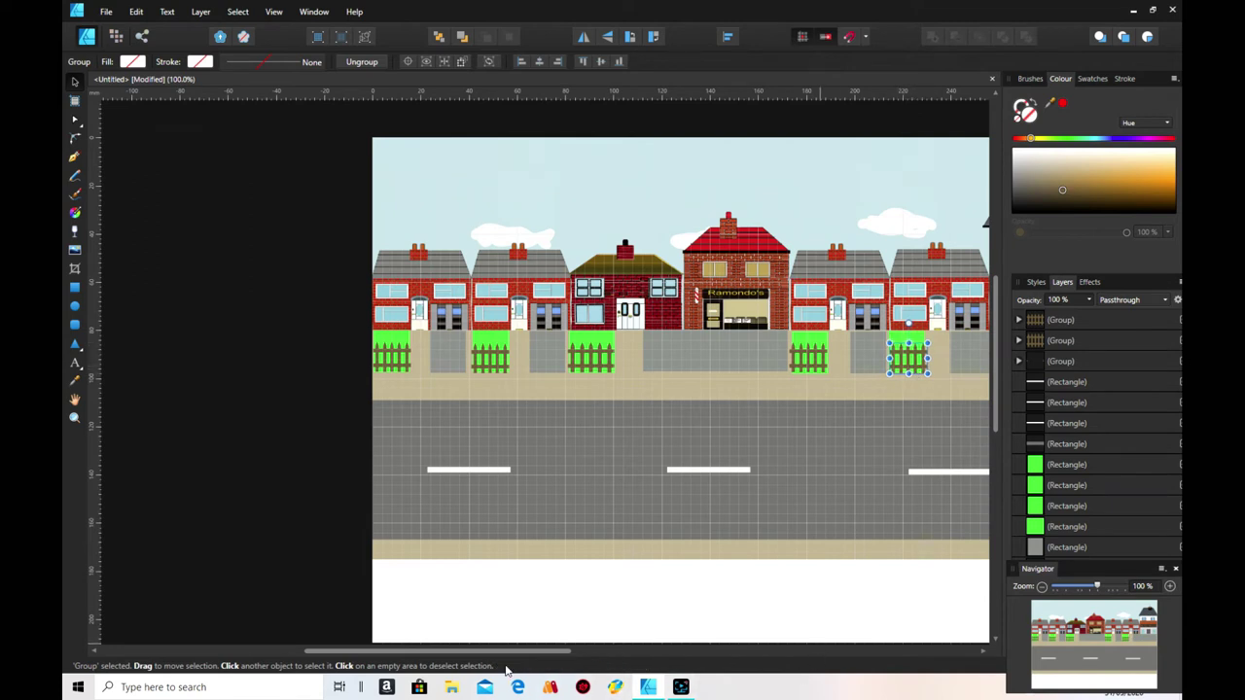
drag(519, 660, 655, 666)
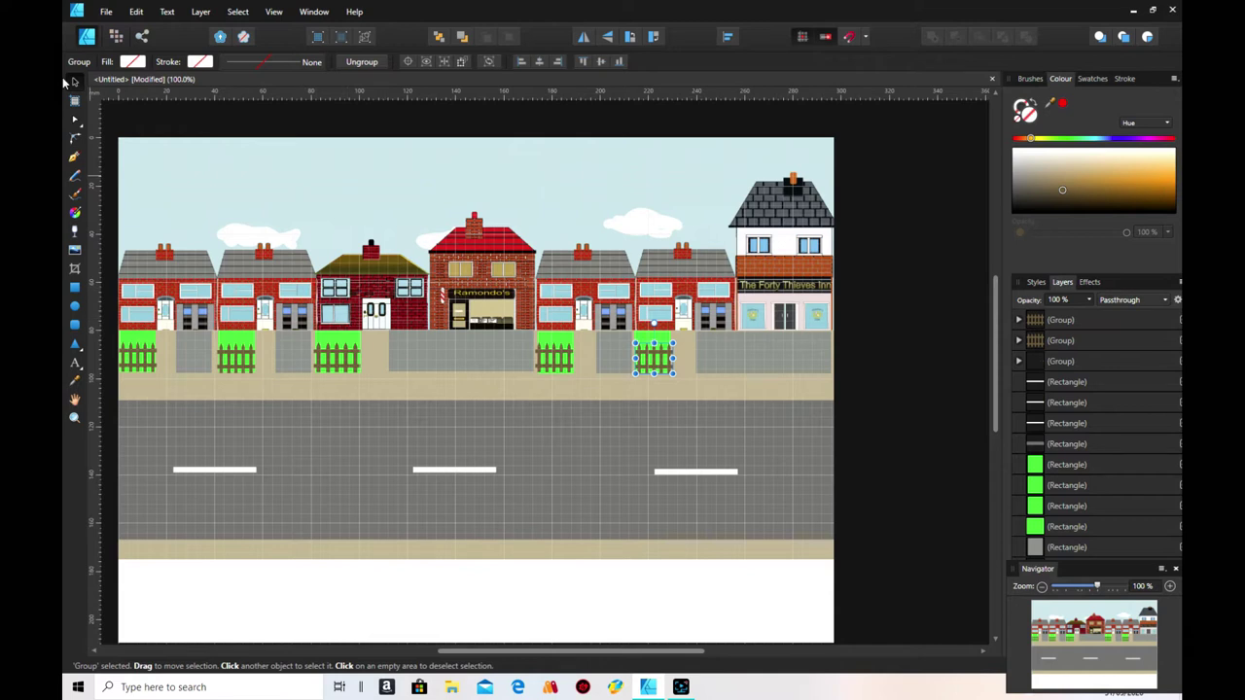
- Draw a brown rectangle post between the first fences and size it 2.5 × 22 mm
click(74, 287)
drag(416, 586, 419, 619)
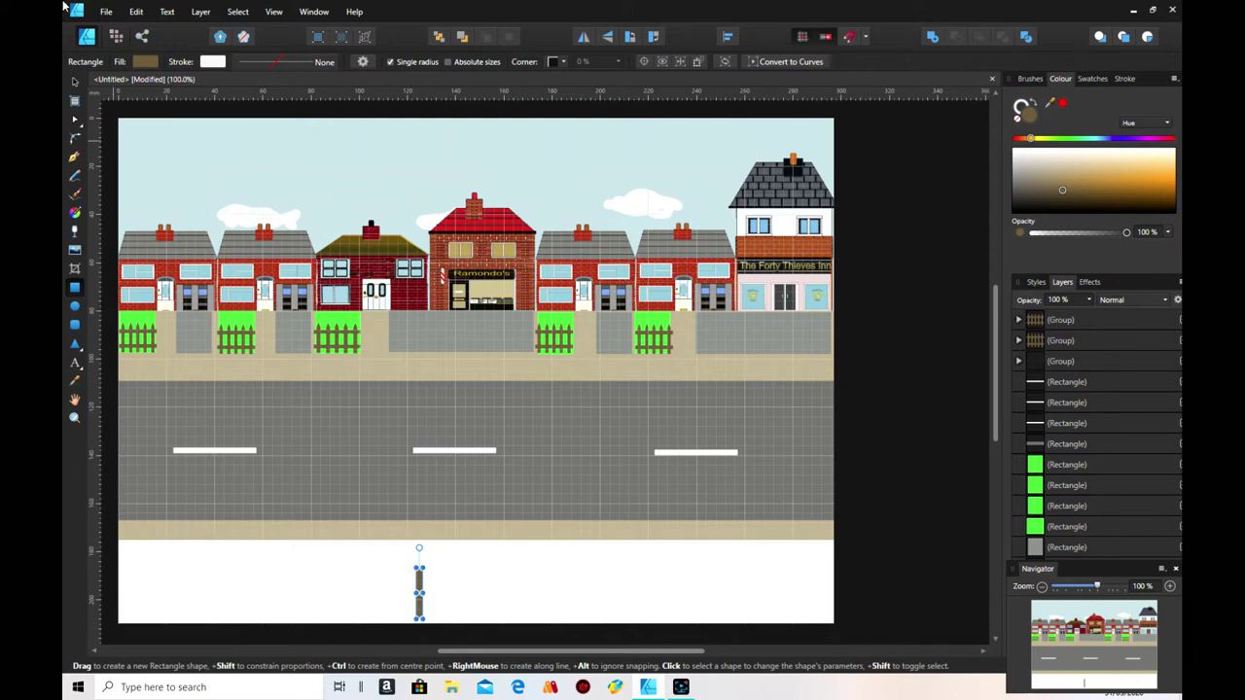
click(75, 82)
drag(425, 588, 215, 324)
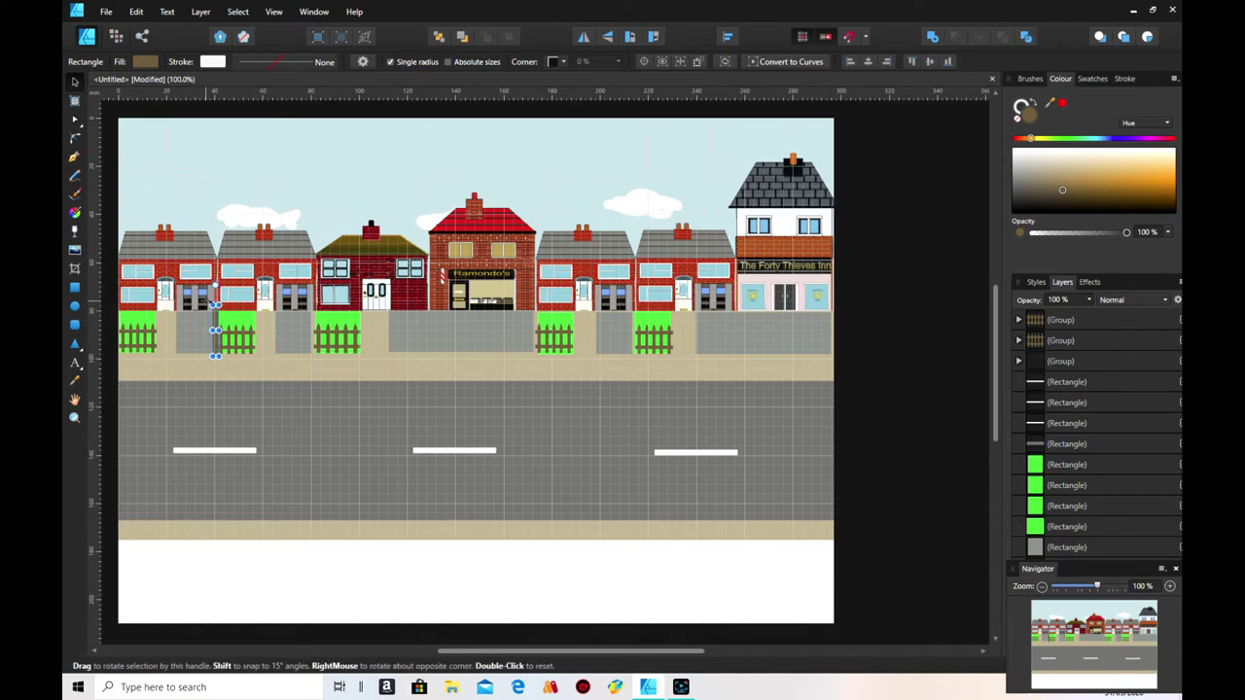
drag(215, 303, 215, 302)
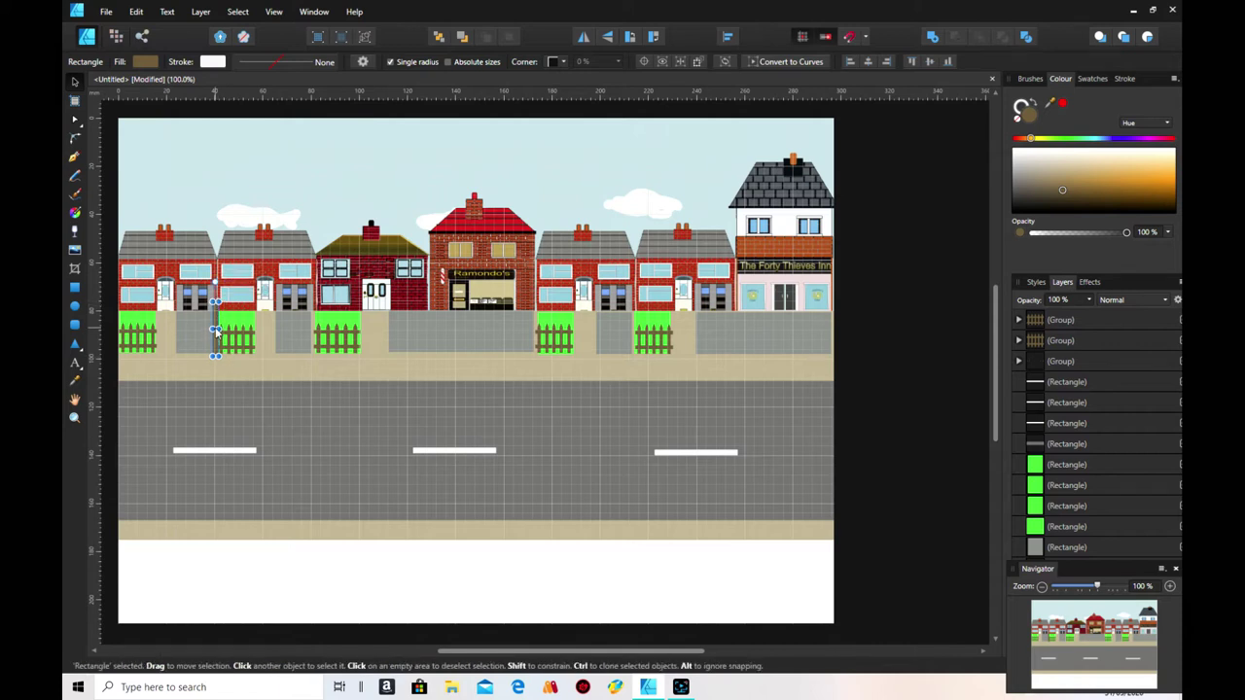
- Copy the post and place the duplicate at the next plot boundary
right_click(213, 325)
click(251, 346)
right_click(214, 326)
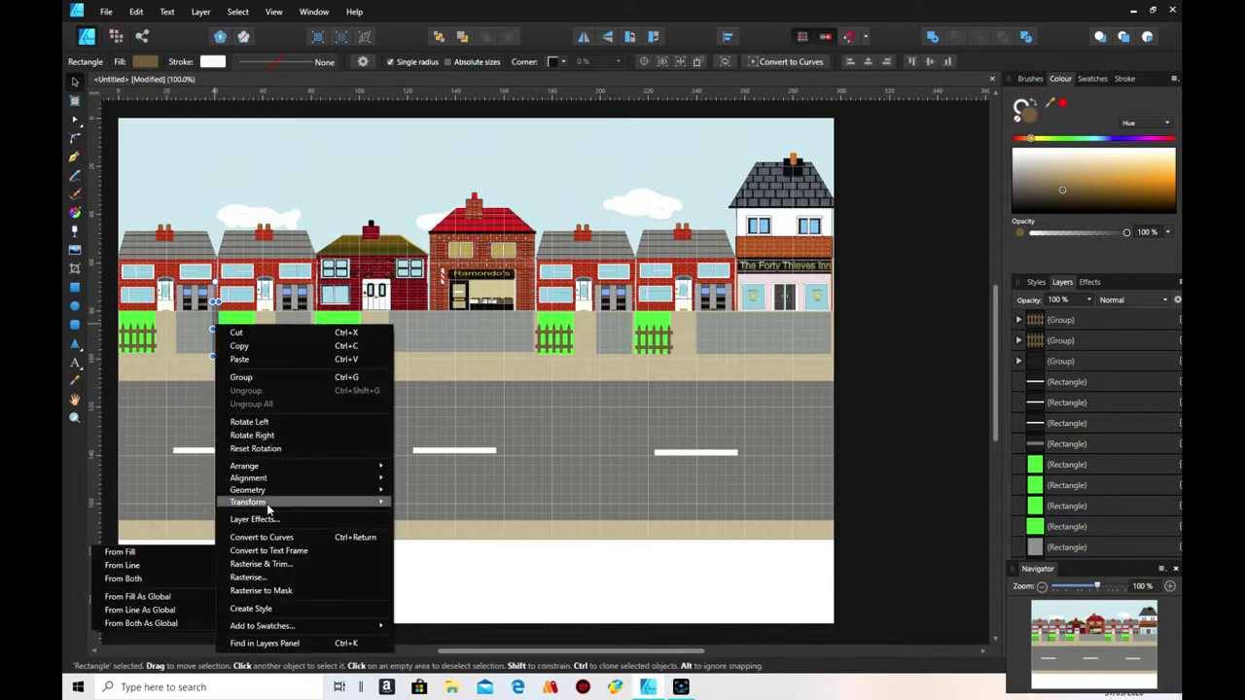
click(270, 360)
drag(229, 331, 313, 327)
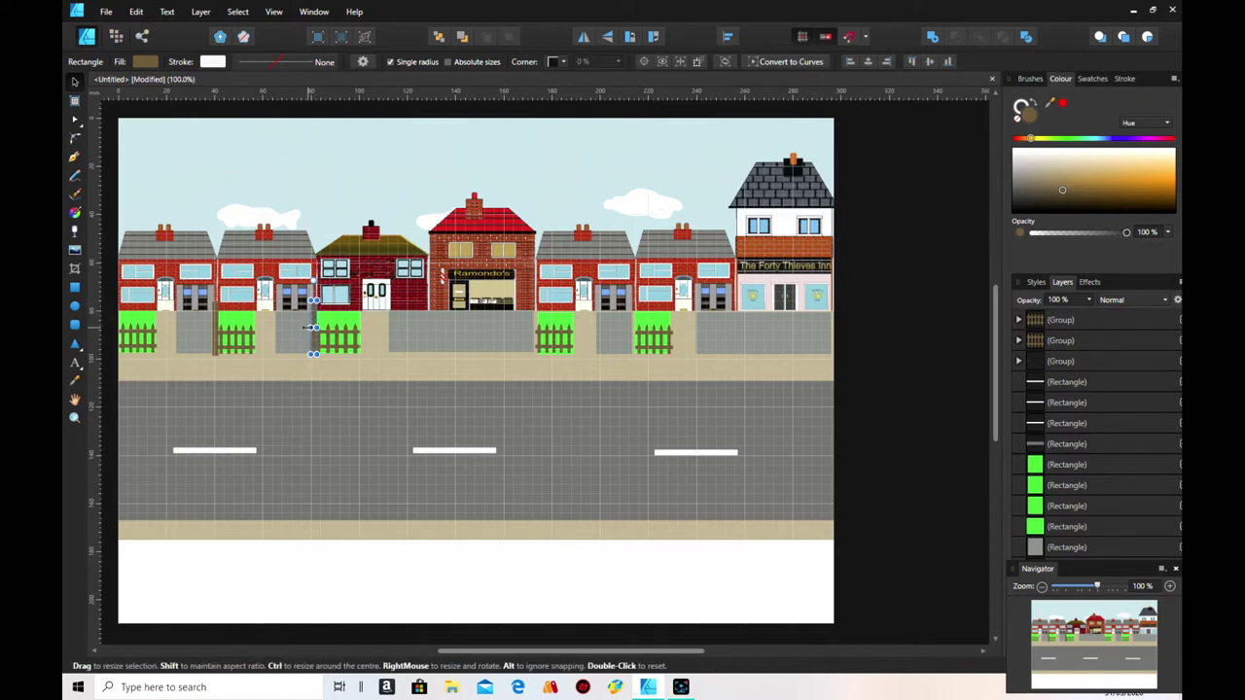
- Paste a post copy at the plot boundary left of Ramondo's
right_click(305, 328)
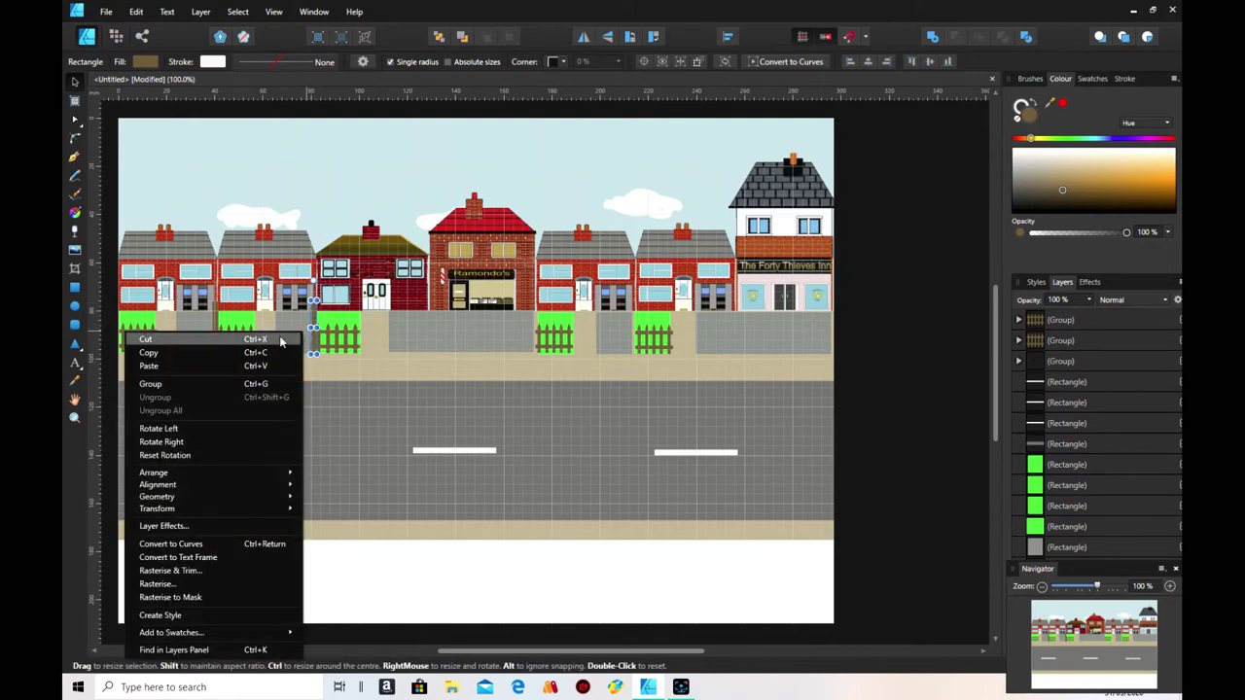
click(191, 366)
drag(218, 329, 430, 328)
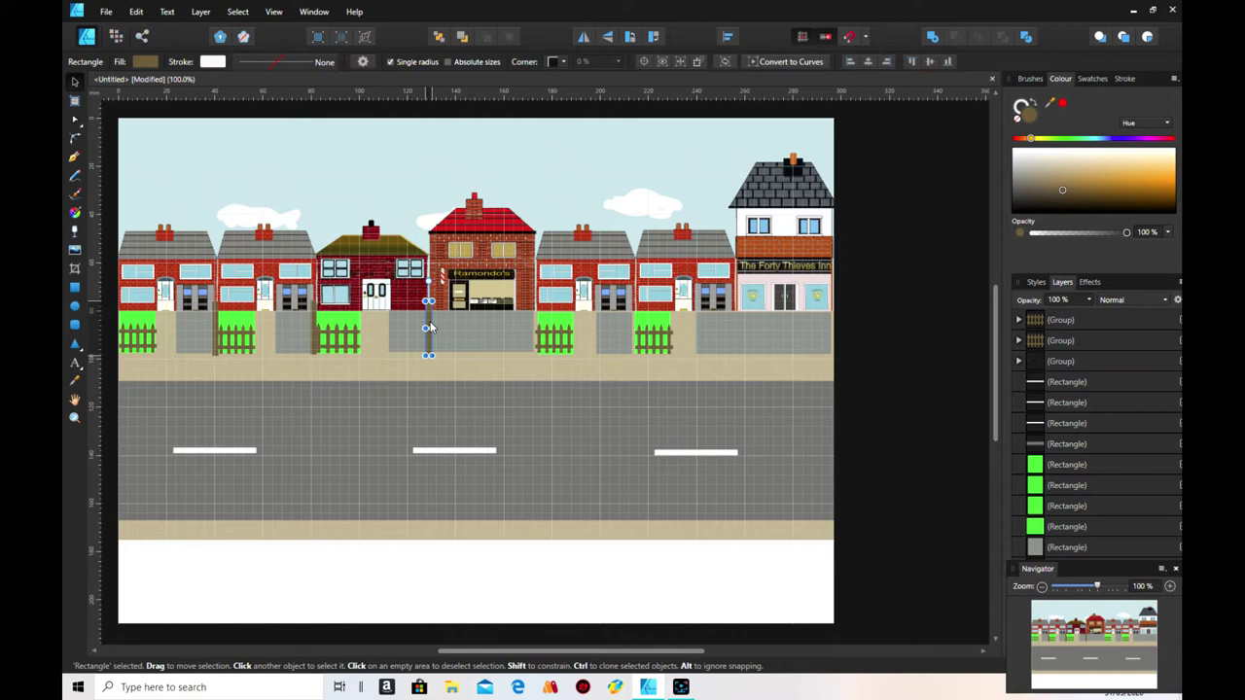
drag(429, 328, 430, 328)
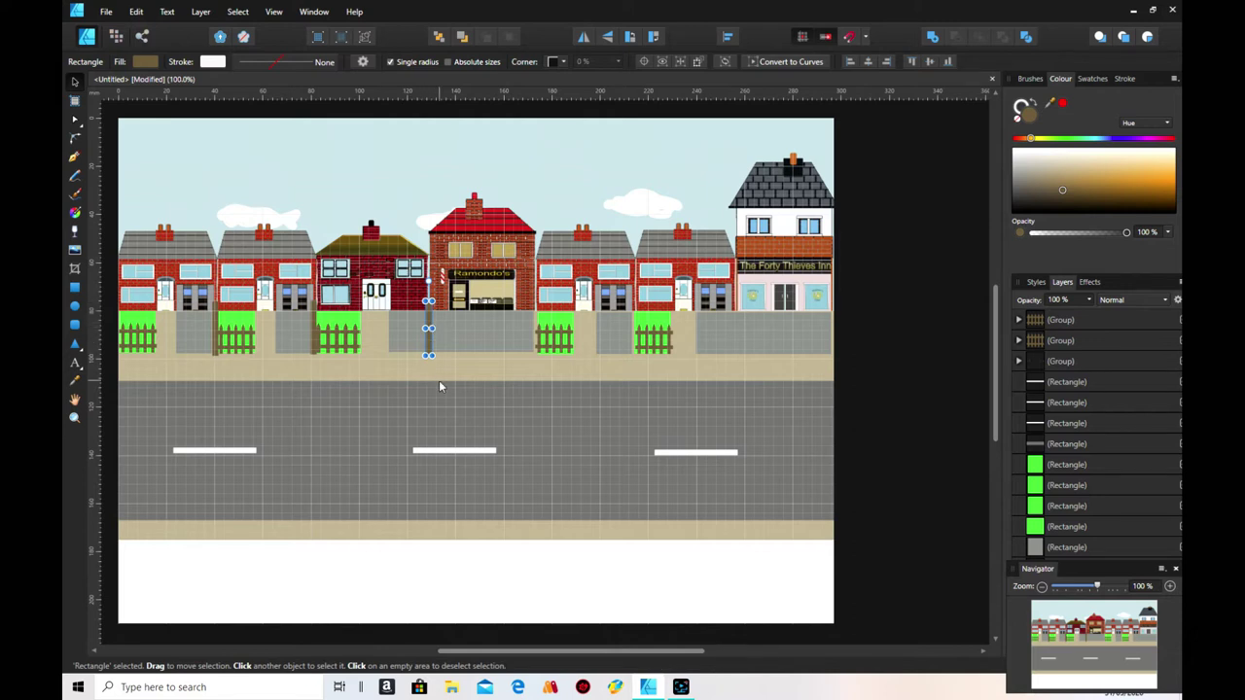
- Paste another post at the boundary right of Ramondo's
right_click(429, 390)
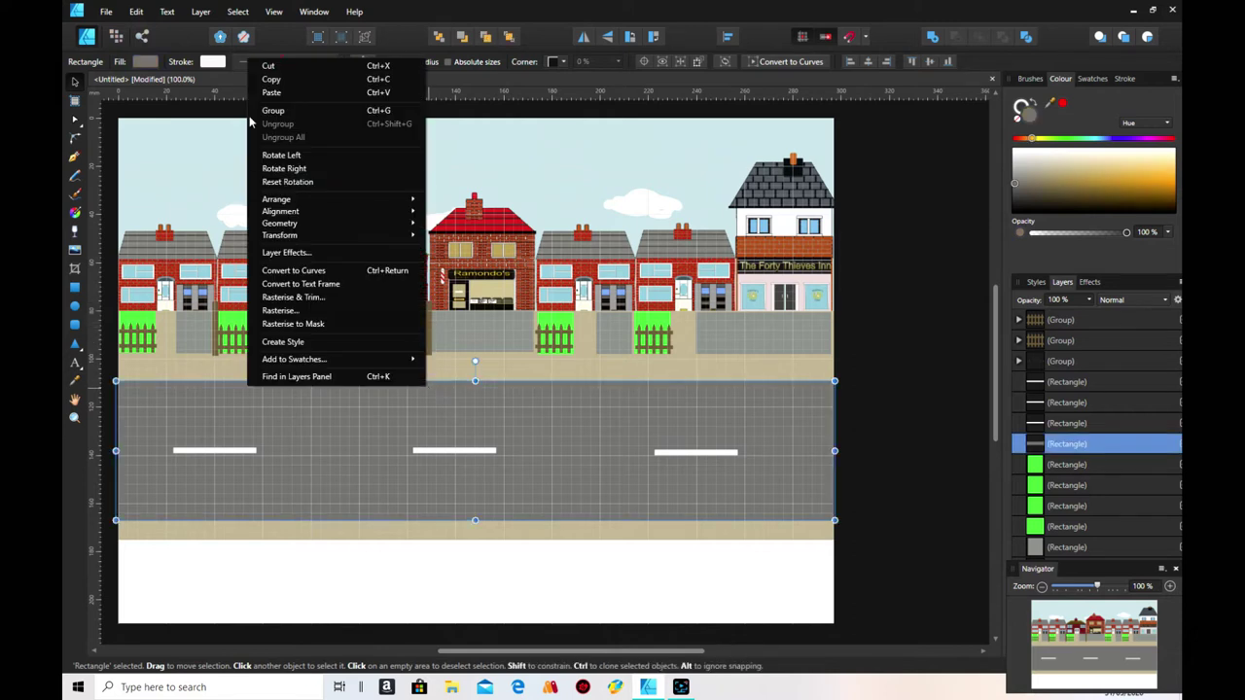
click(313, 89)
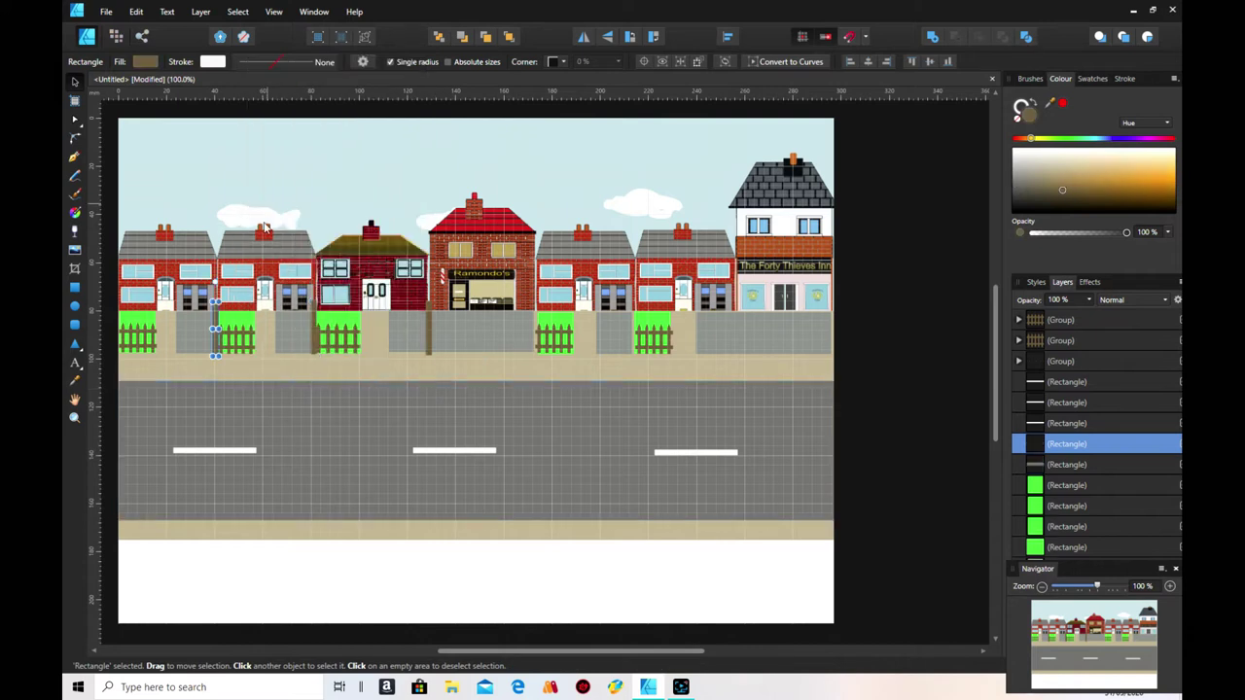
drag(216, 320, 535, 314)
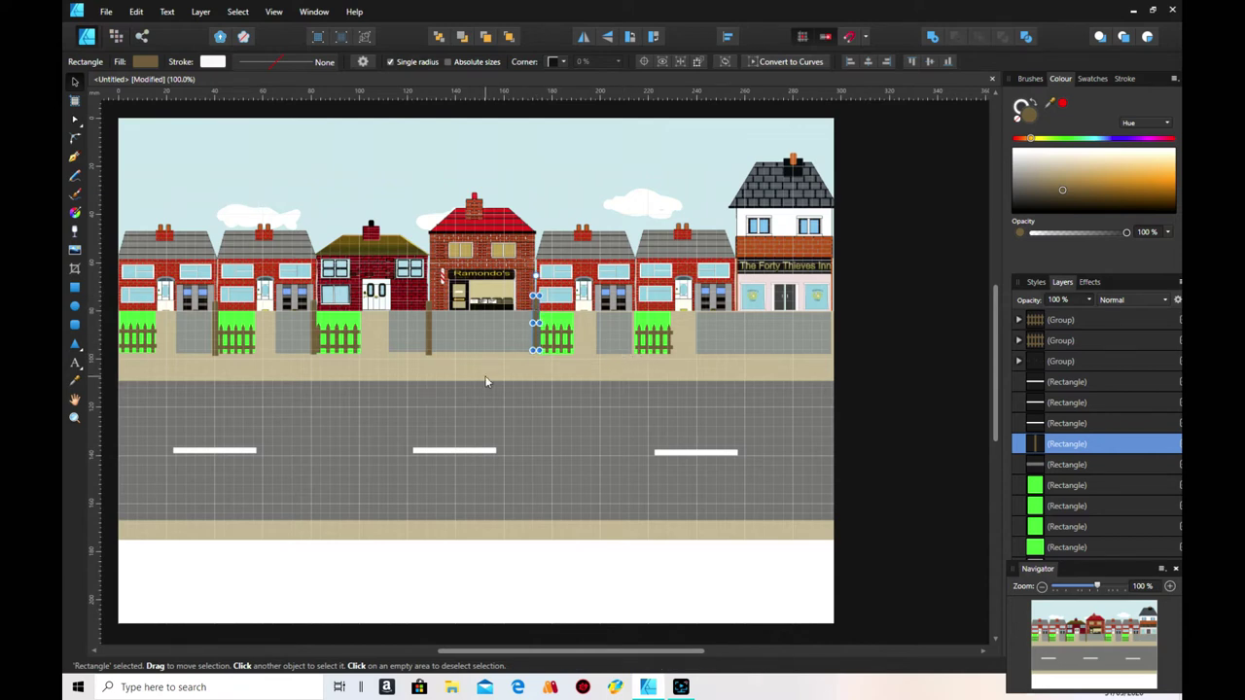
- Select the fence row group and pick the latest post in the Layers panel
click(427, 355)
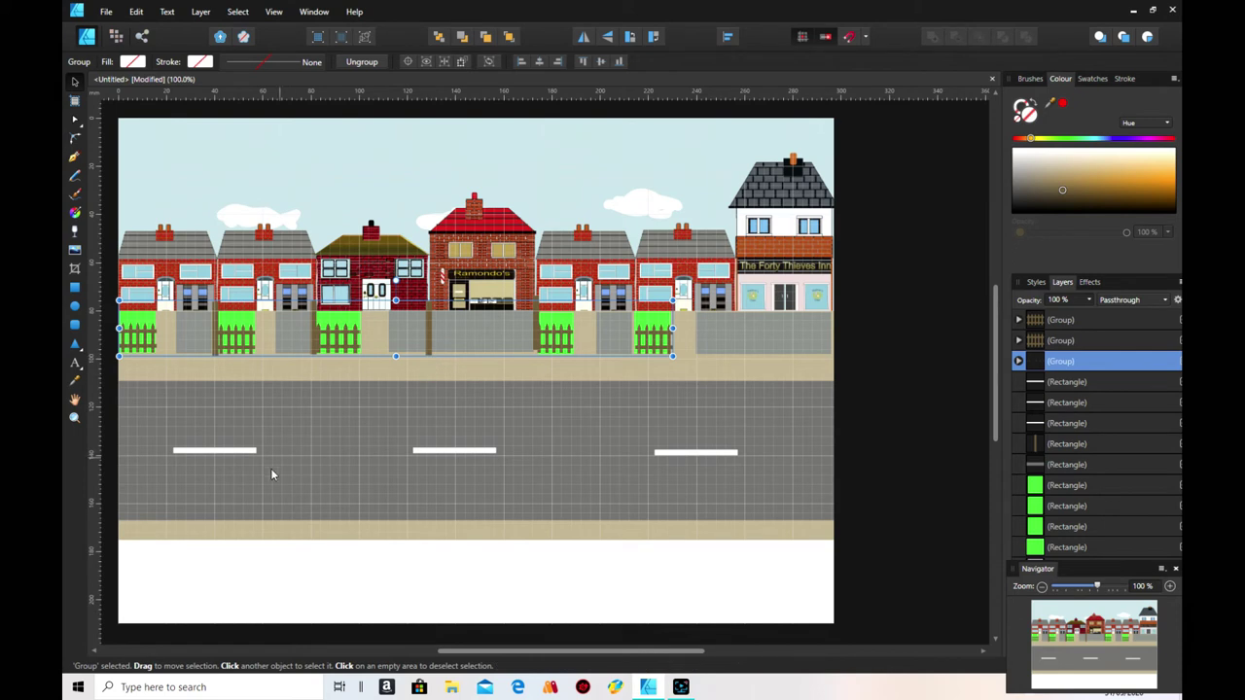
click(271, 576)
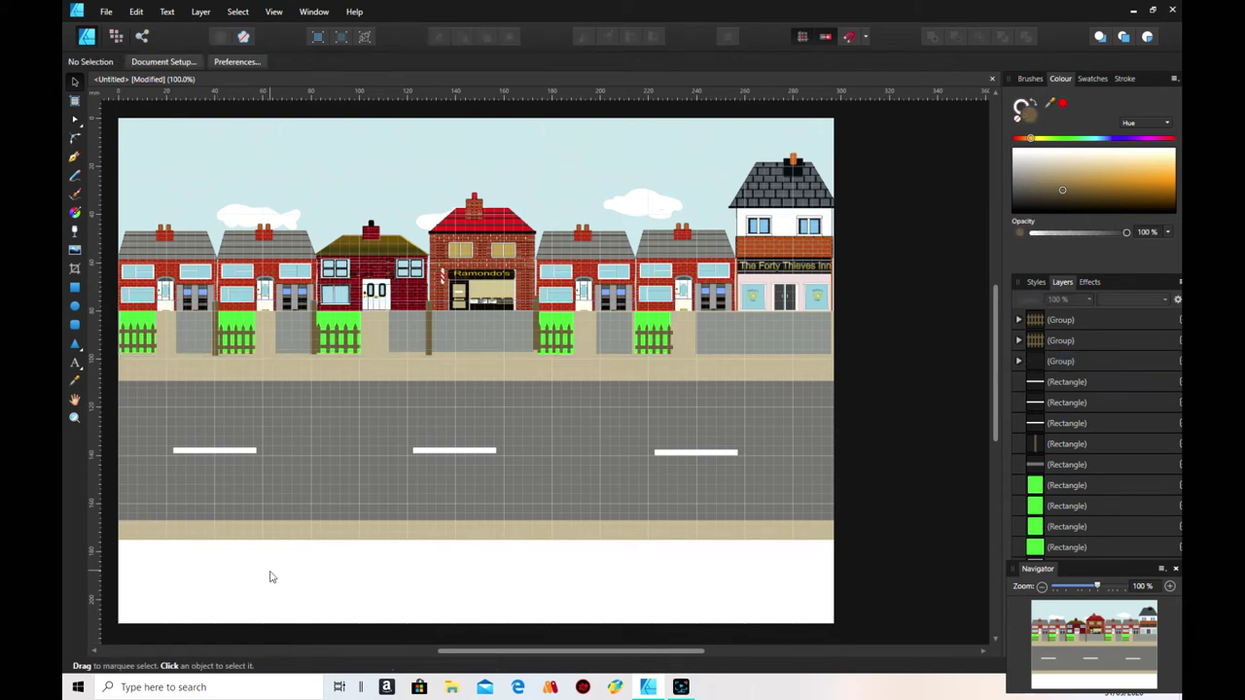
click(429, 337)
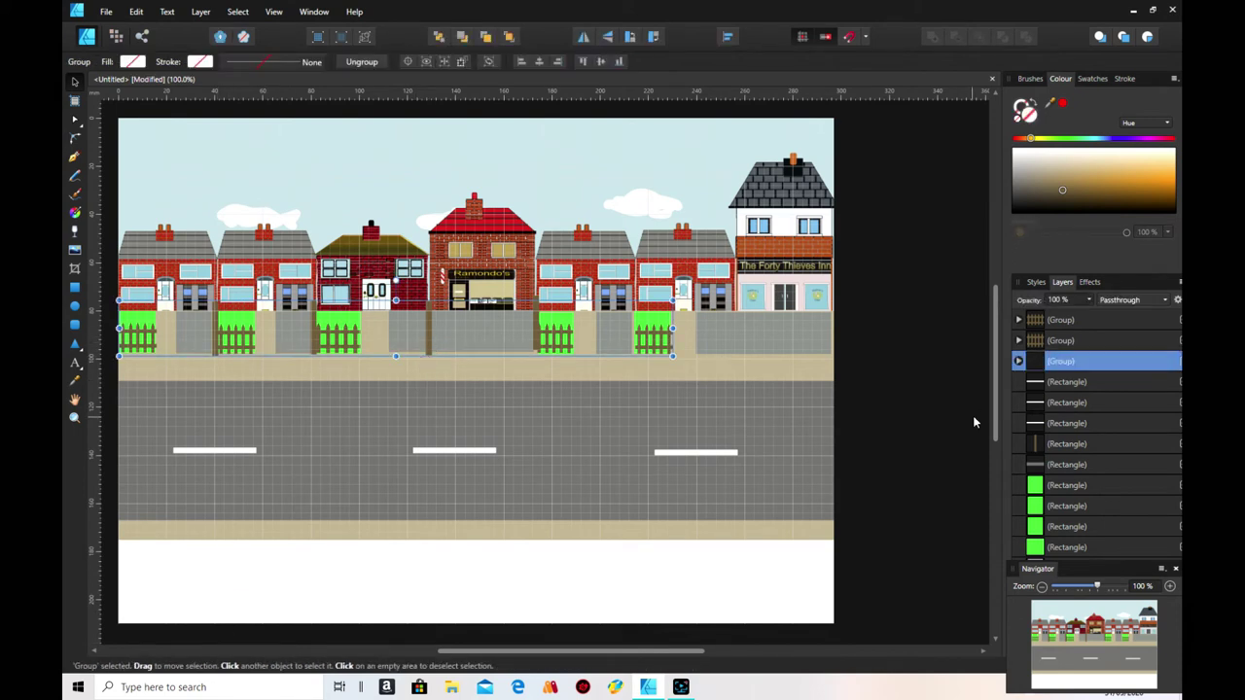
click(1037, 442)
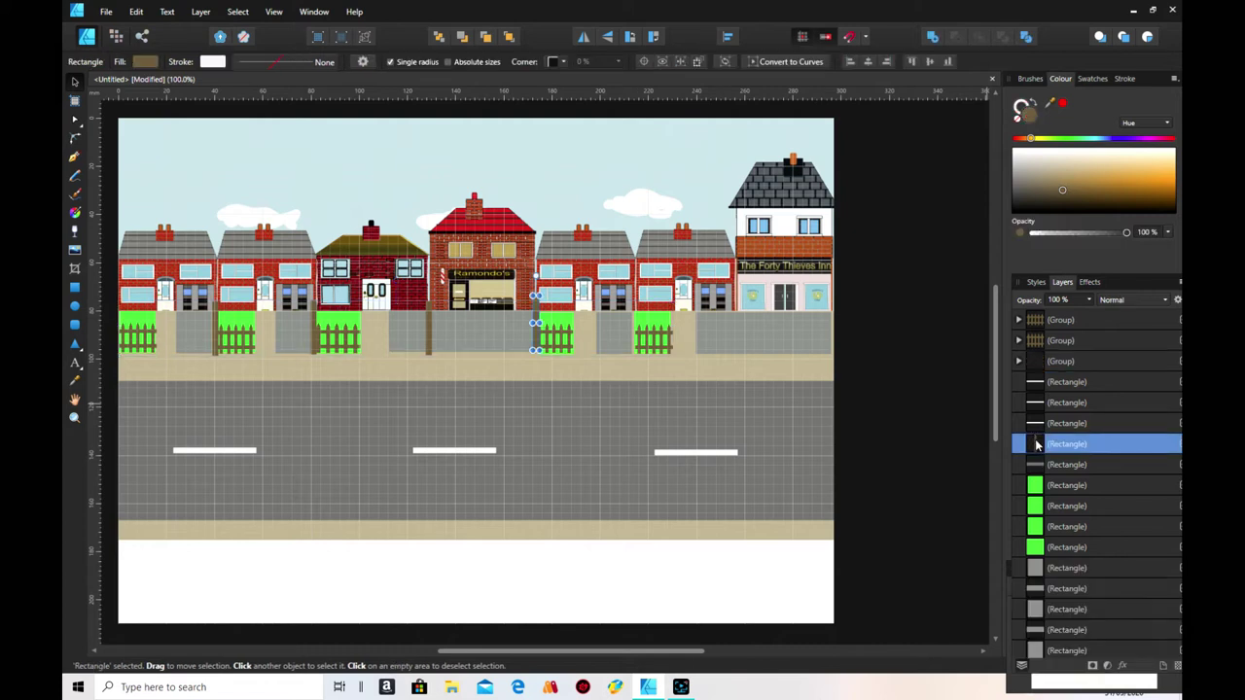
- Paste a post copy at the fifth green garden's left edge
scroll(1109, 504, down, 5)
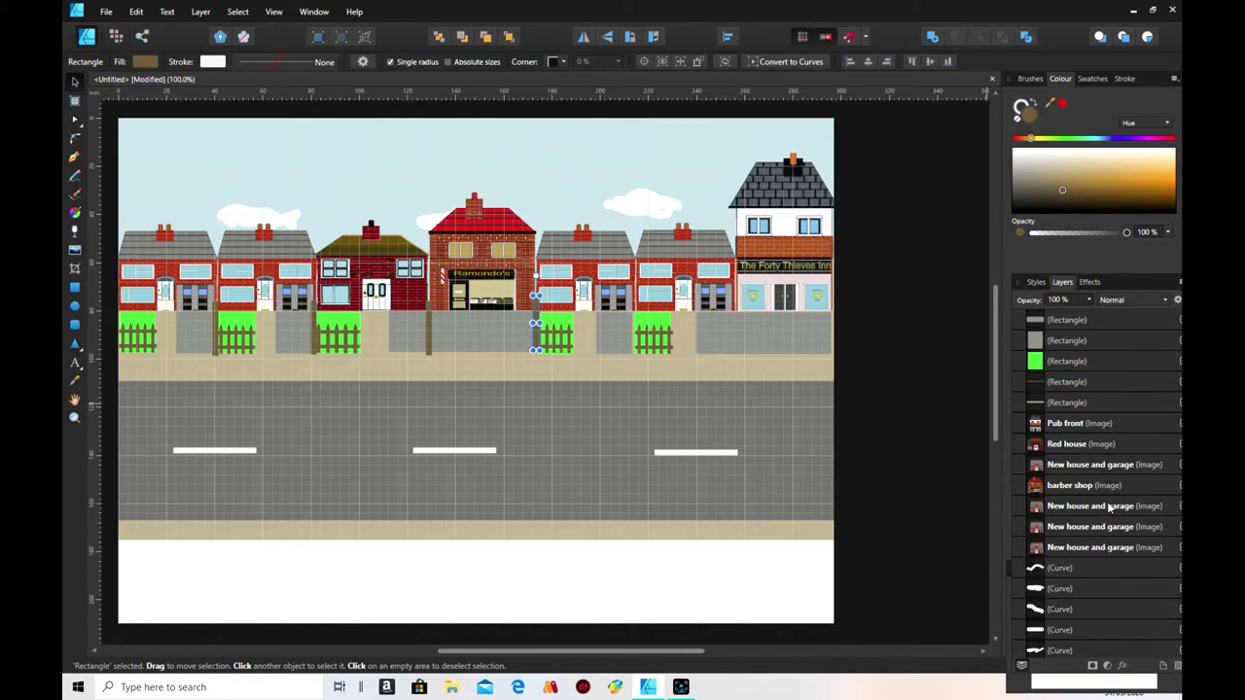
scroll(1108, 508, up, 5)
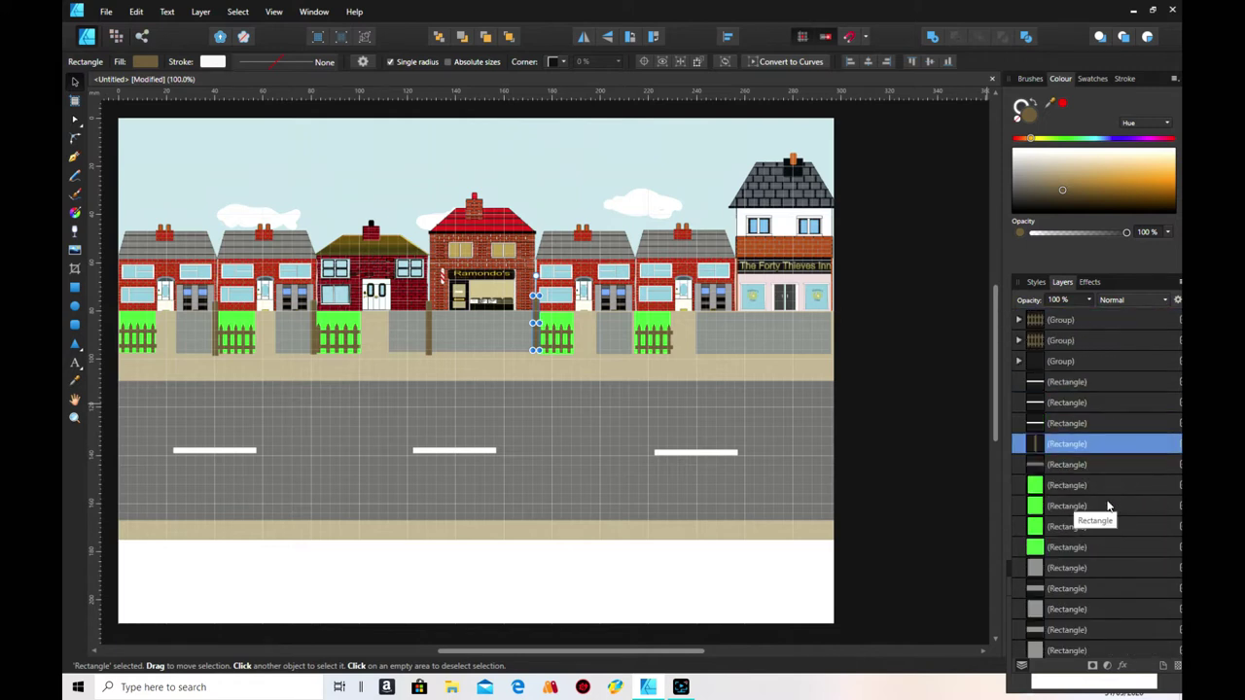
click(427, 360)
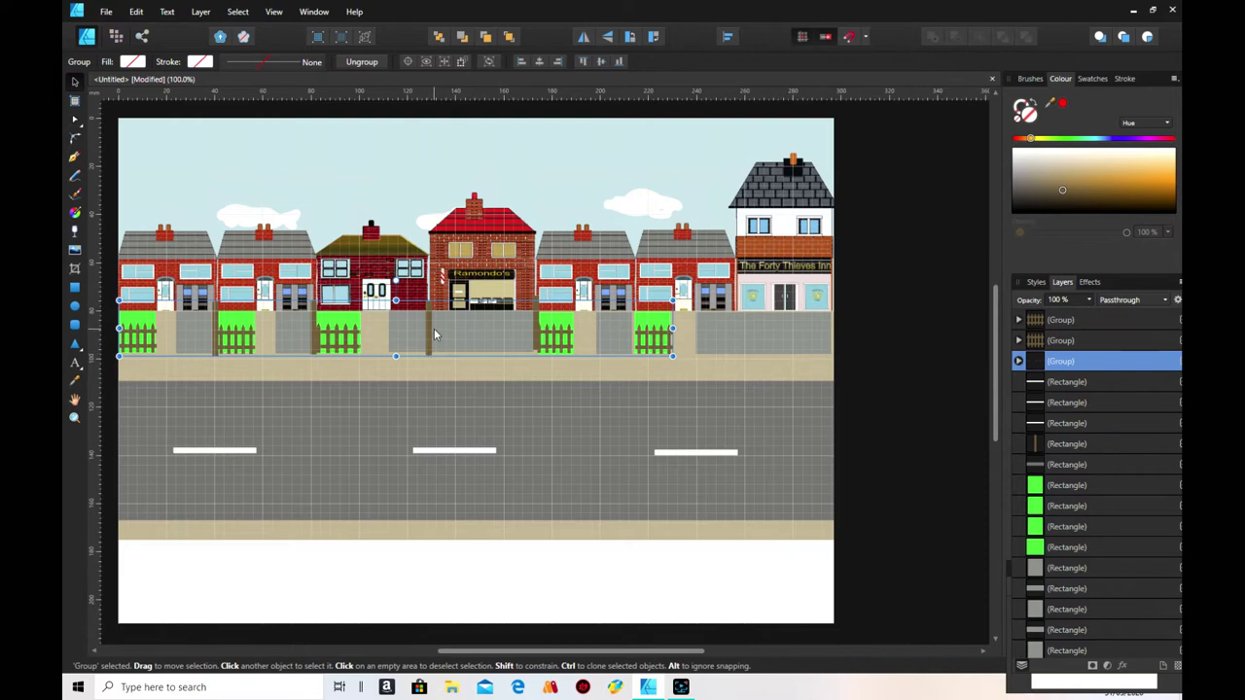
click(426, 298)
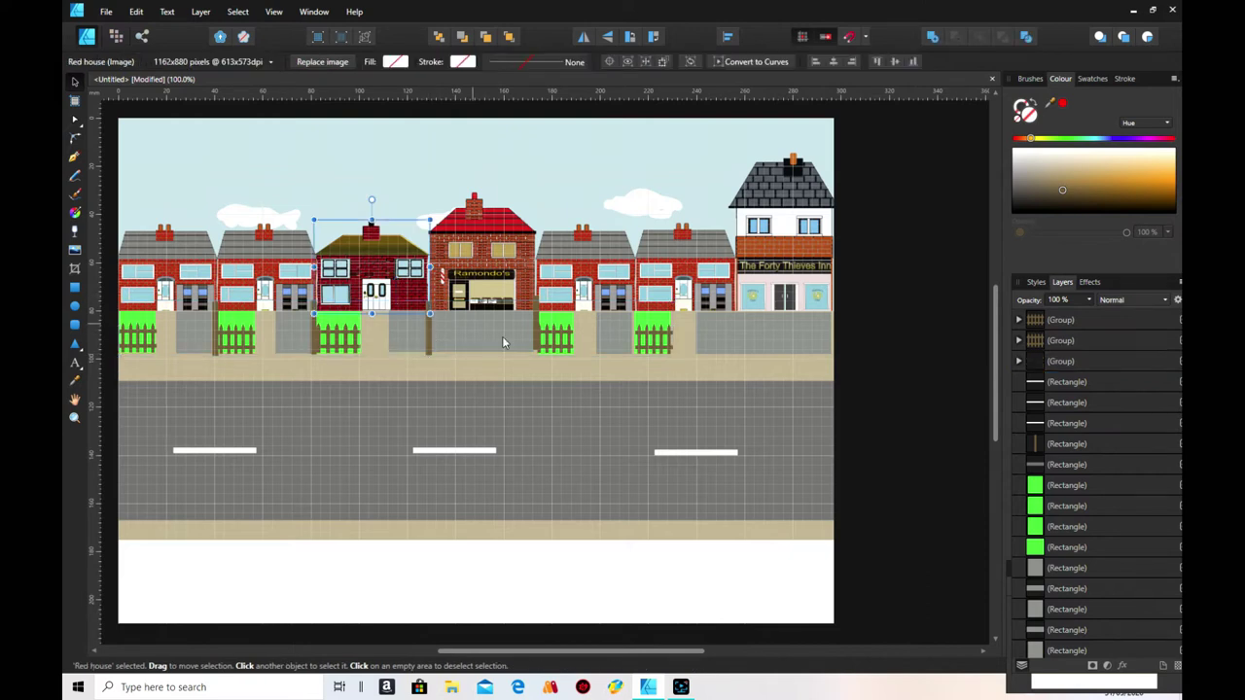
right_click(384, 410)
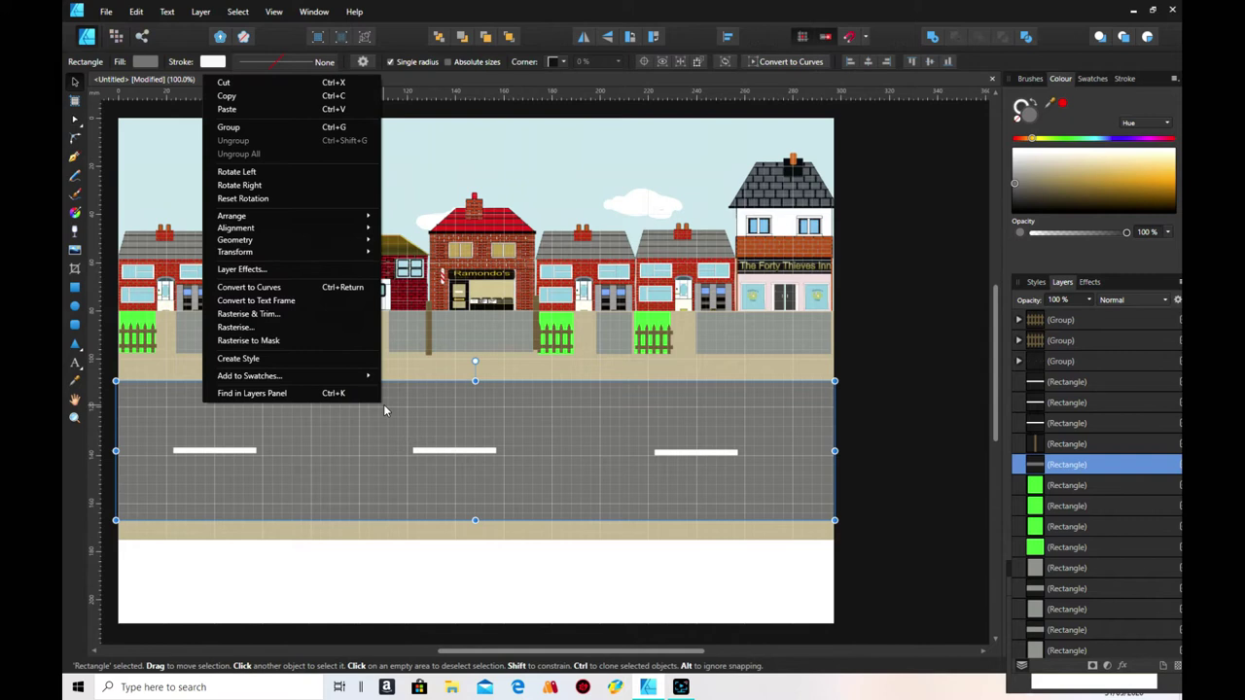
click(297, 109)
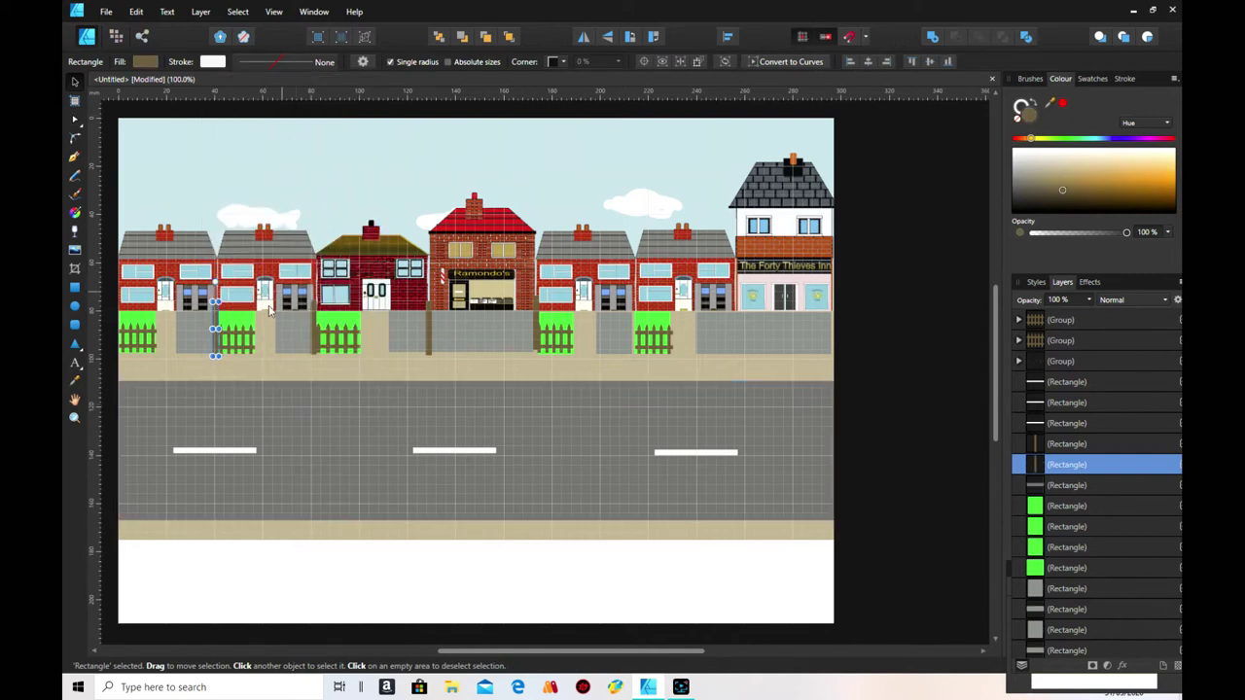
drag(222, 324, 636, 324)
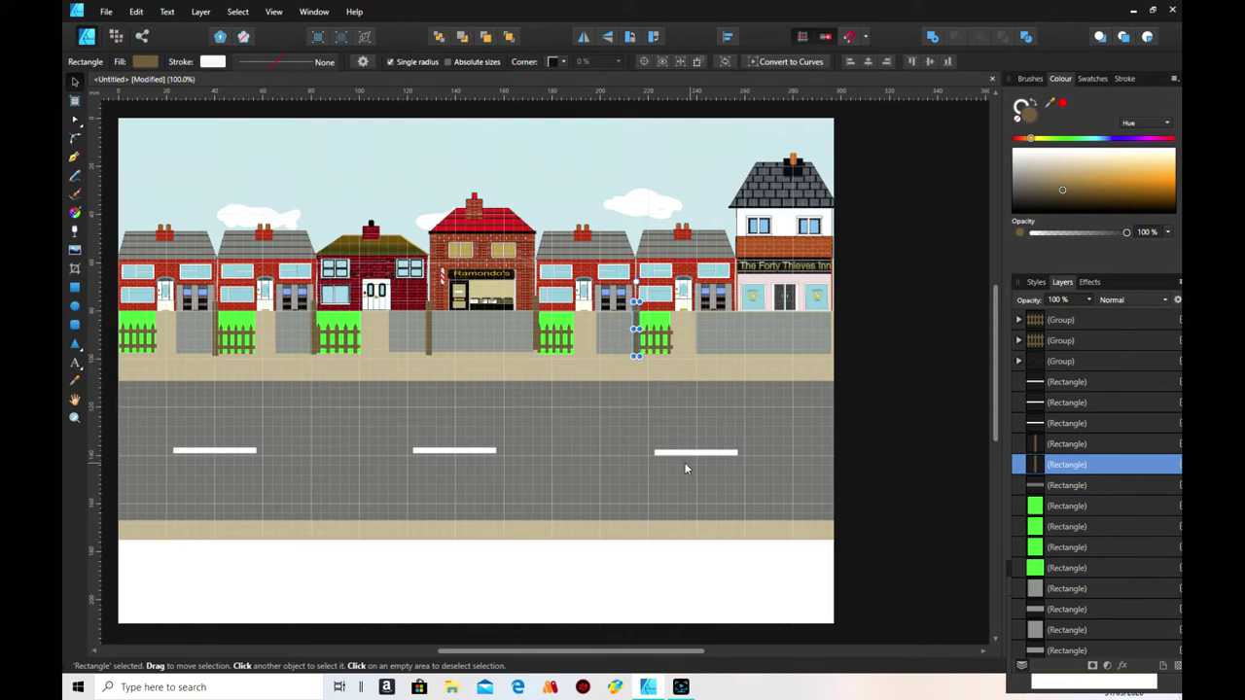
click(510, 593)
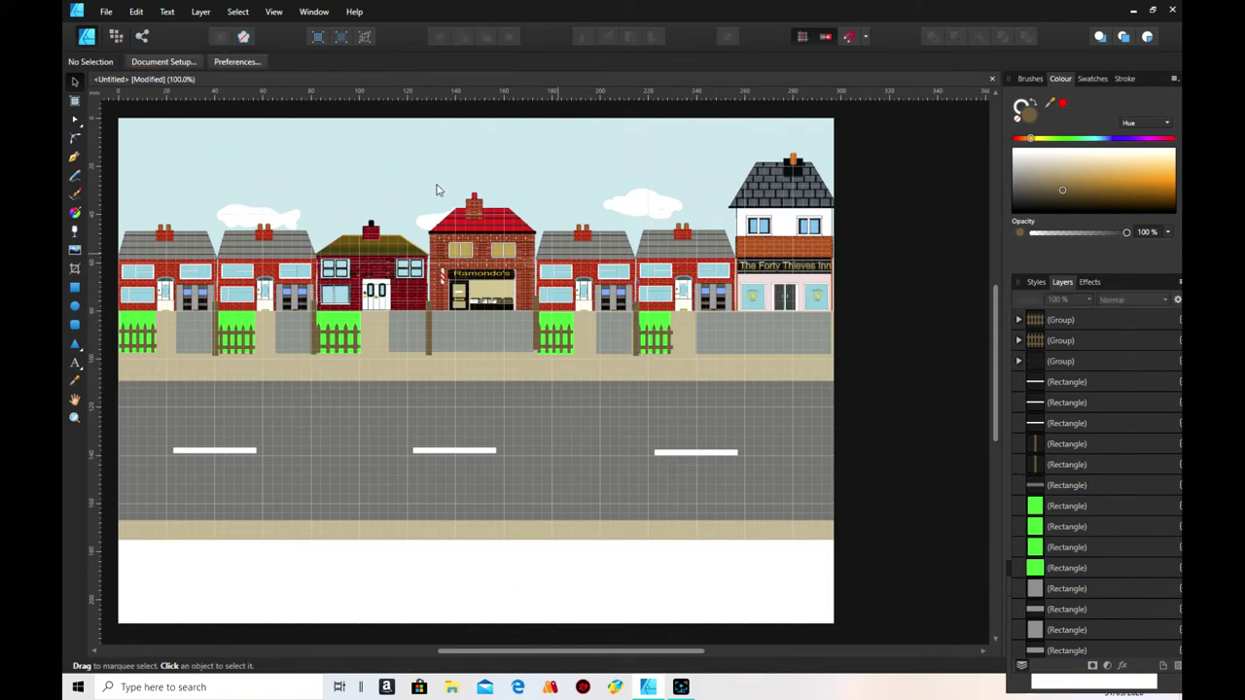
- Paste another post beside The Forty Thieves Inn, nudge it slightly down, and reselect it
click(289, 382)
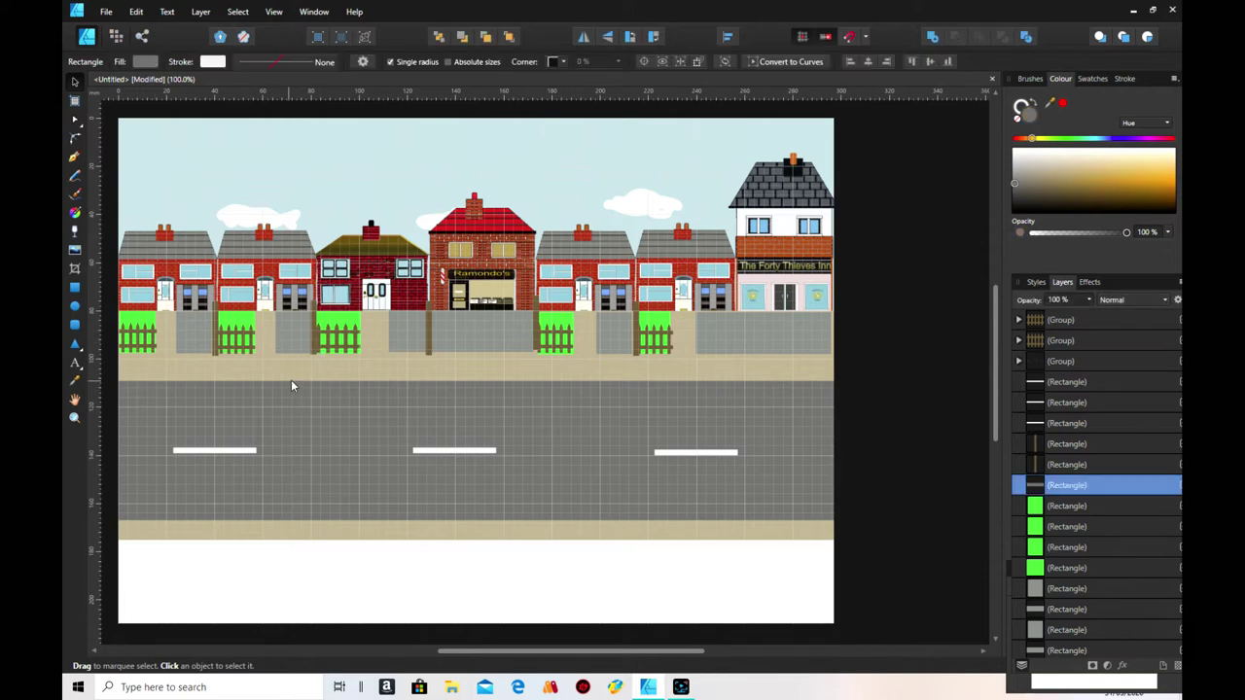
right_click(291, 379)
click(178, 84)
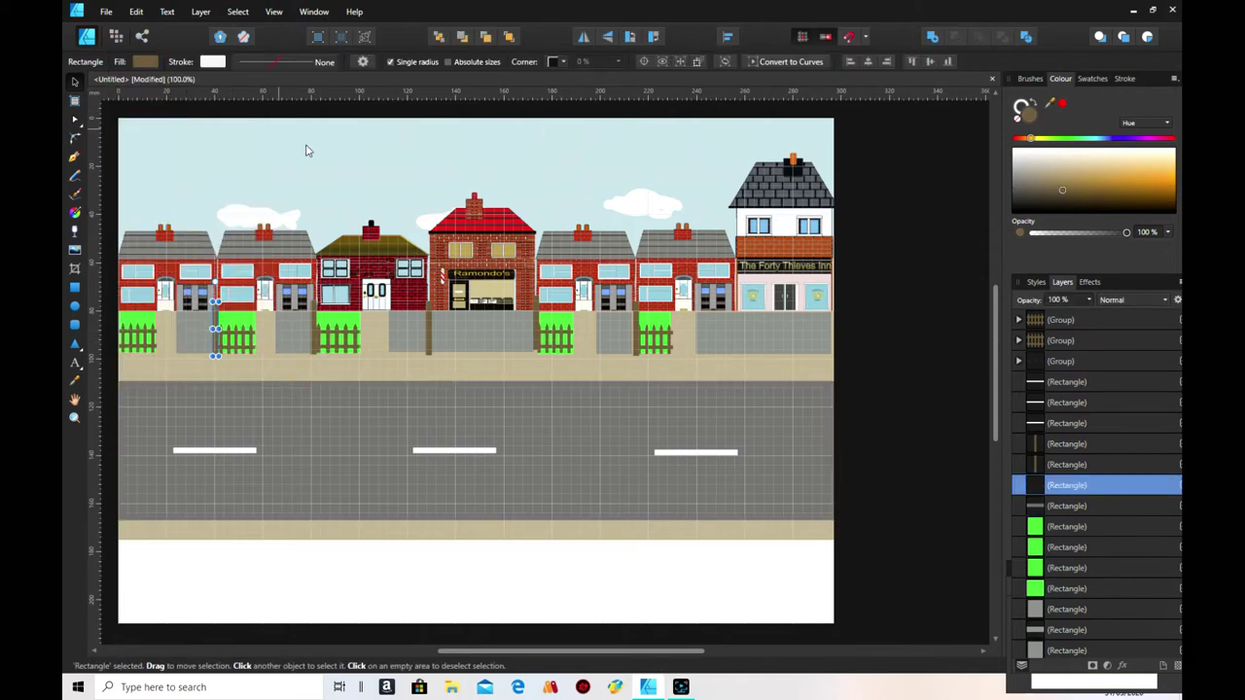
drag(215, 331, 736, 327)
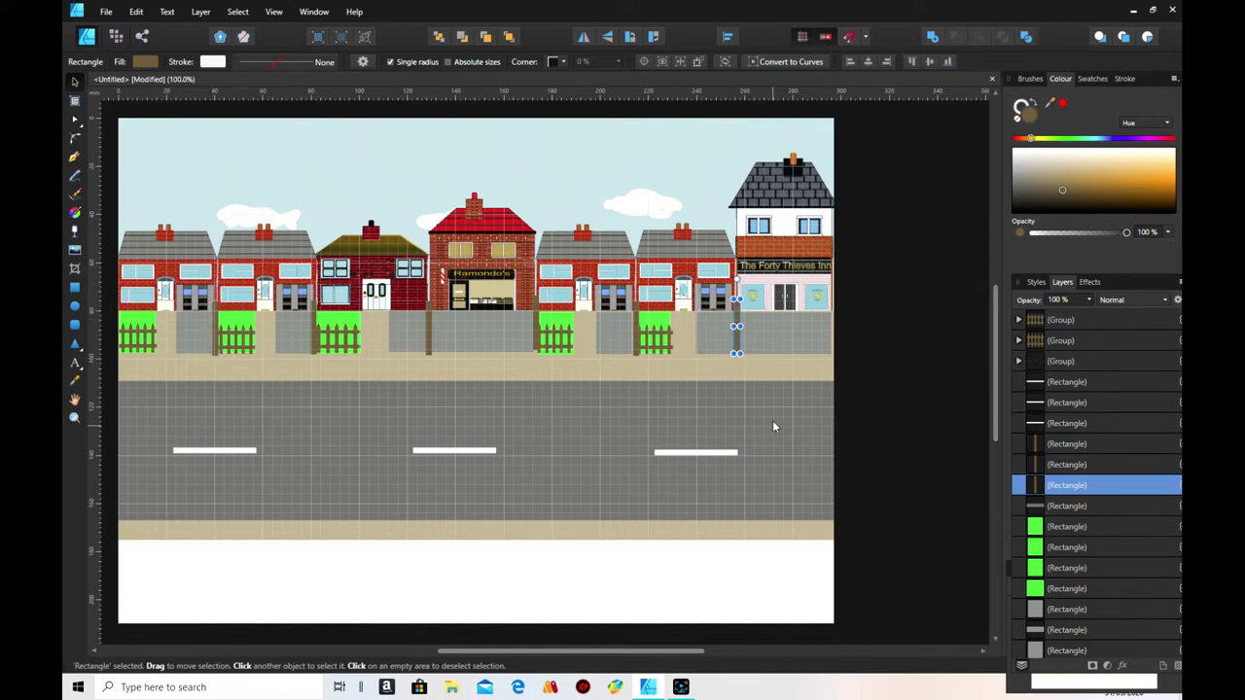
click(769, 379)
click(735, 350)
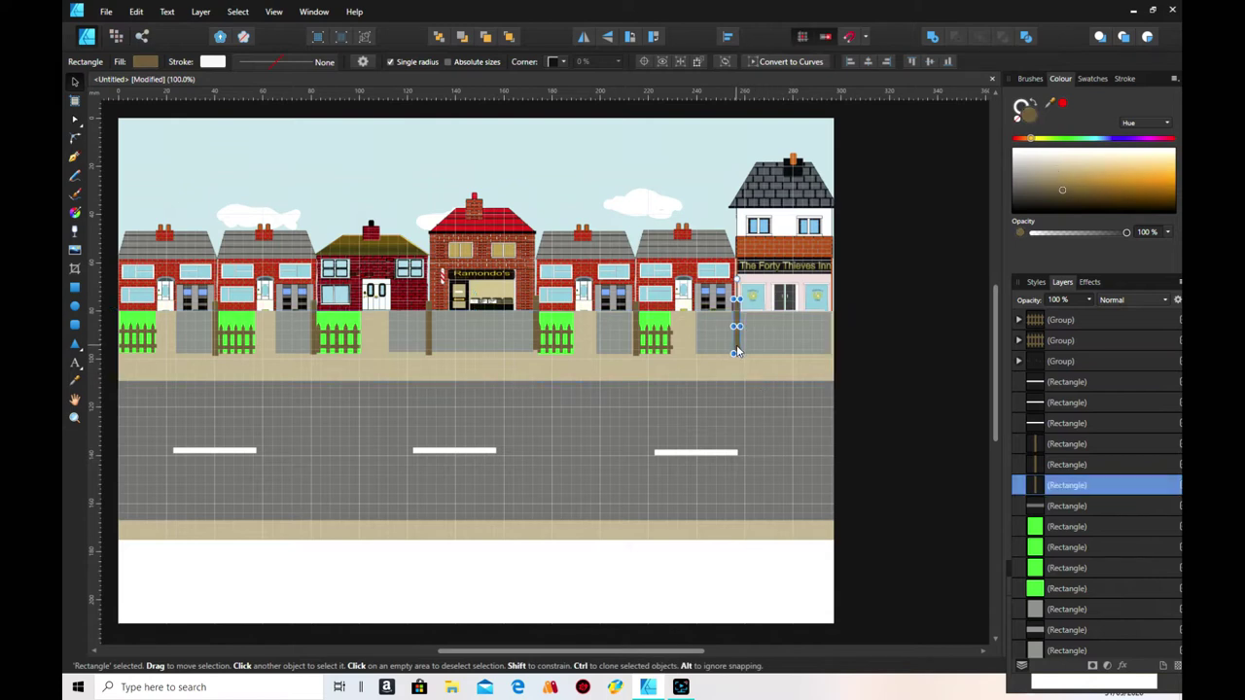
drag(736, 352, 736, 352)
click(720, 365)
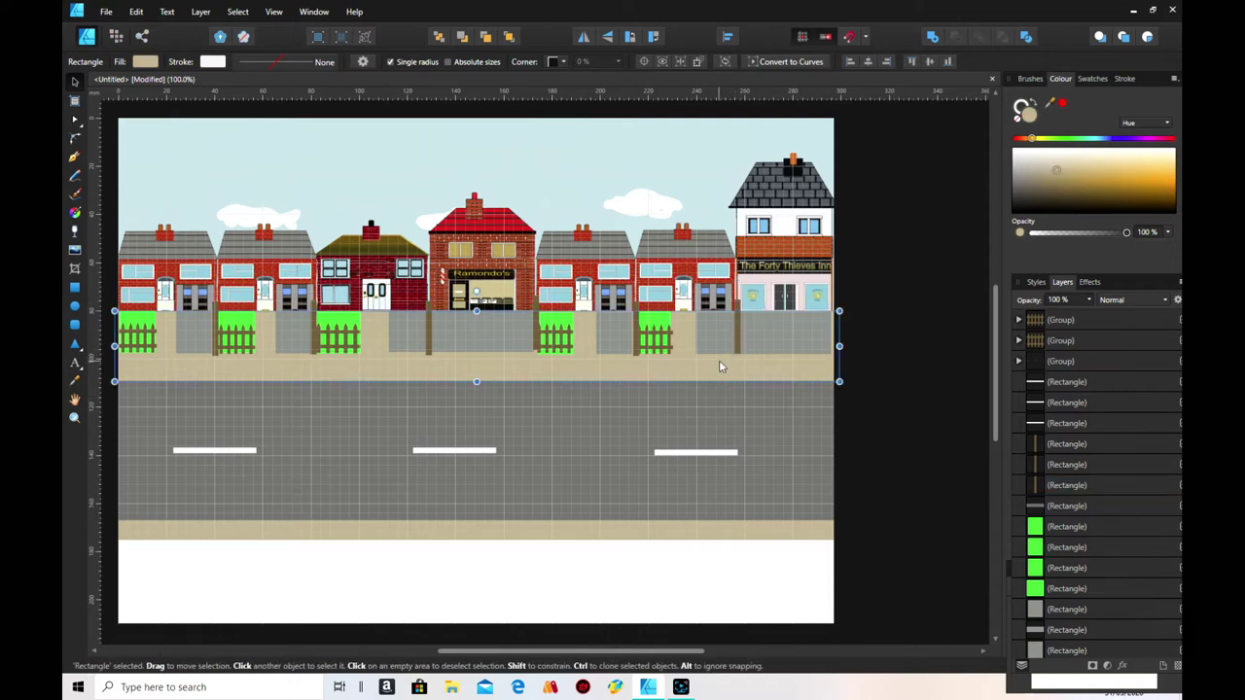
click(634, 358)
click(634, 358)
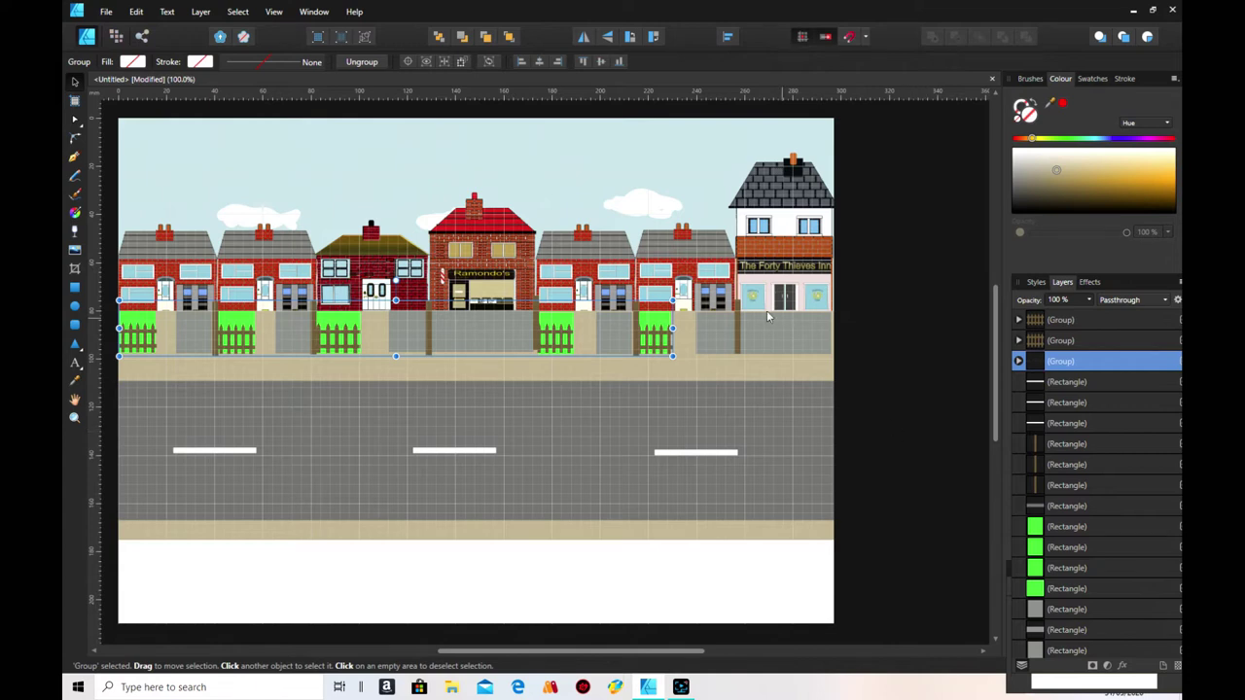
double_click(735, 305)
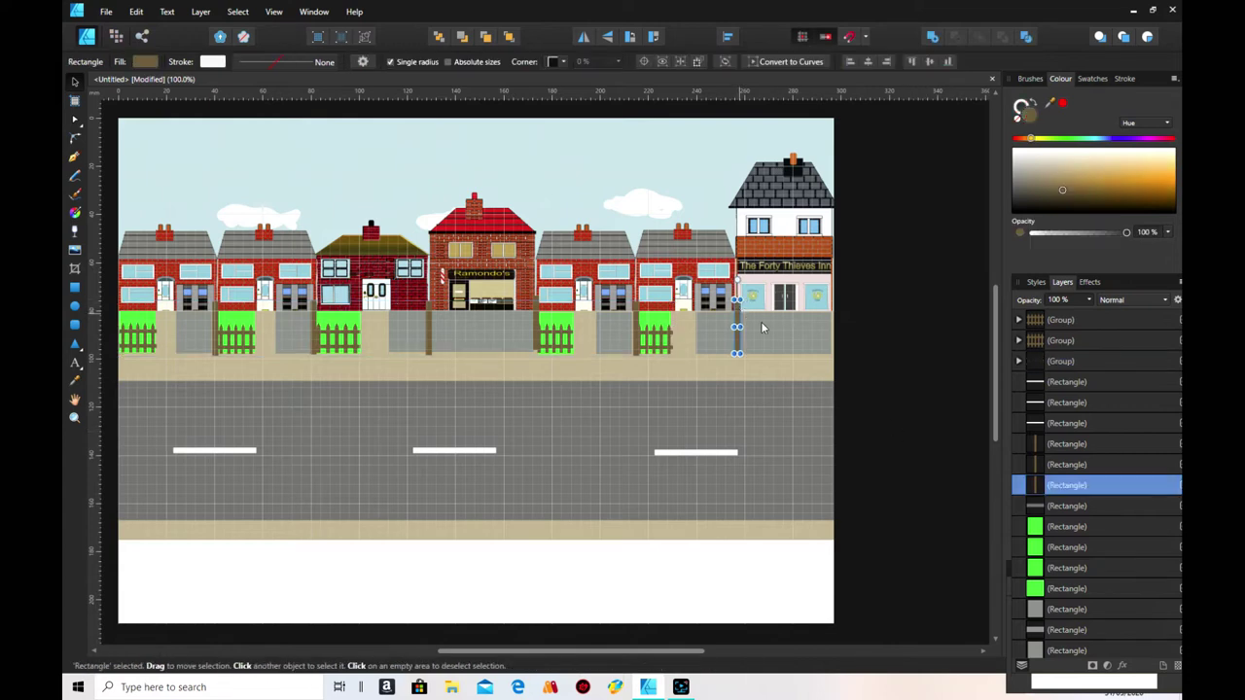
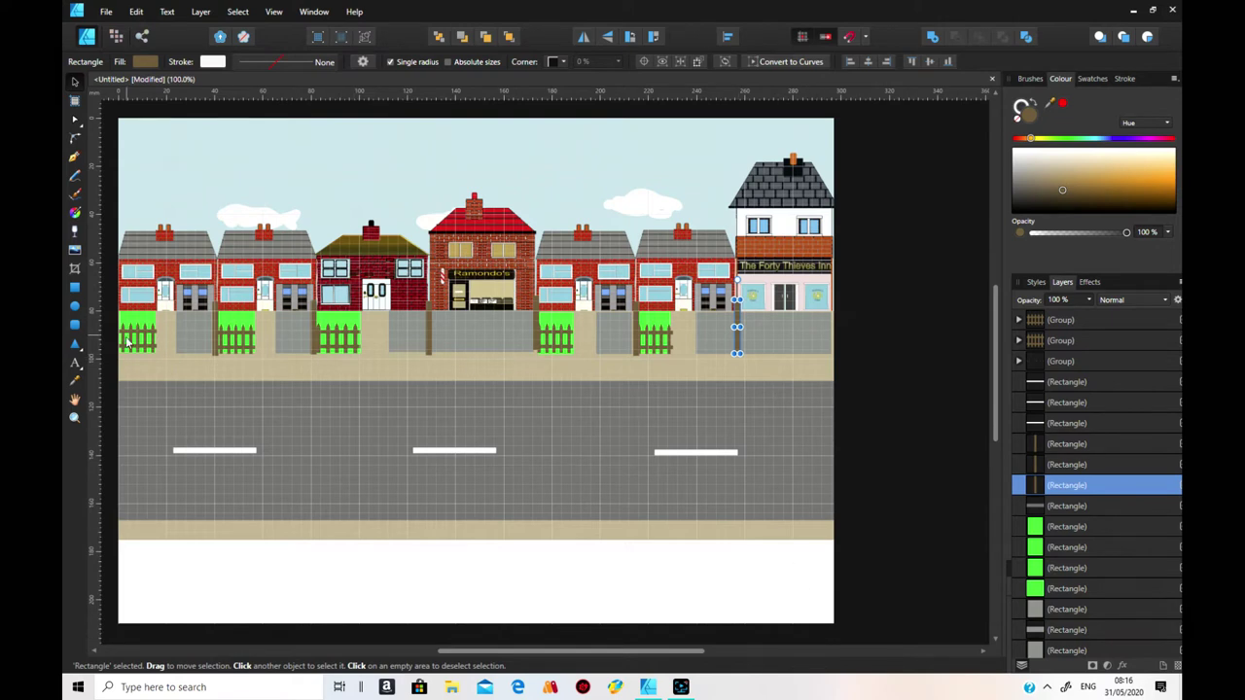
- Place Afro-carribeanGirl colored in.png from the Characters folder as a small figure by the brown-roofed house's fence
click(75, 250)
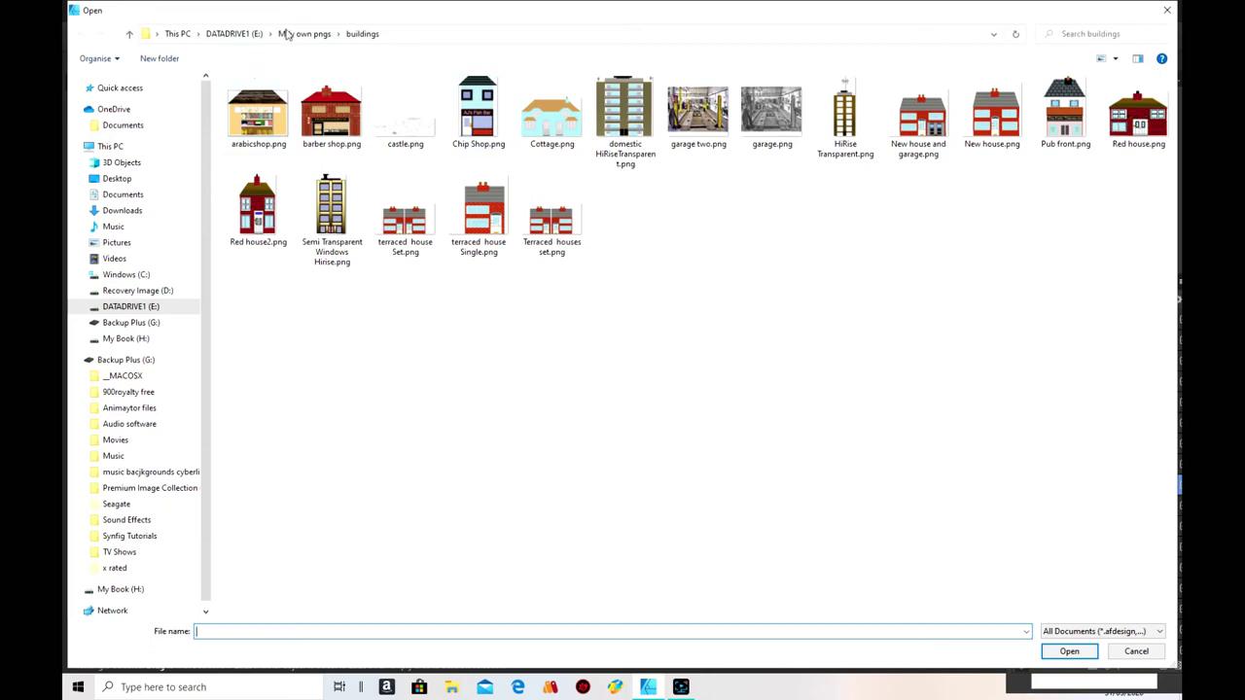
click(297, 33)
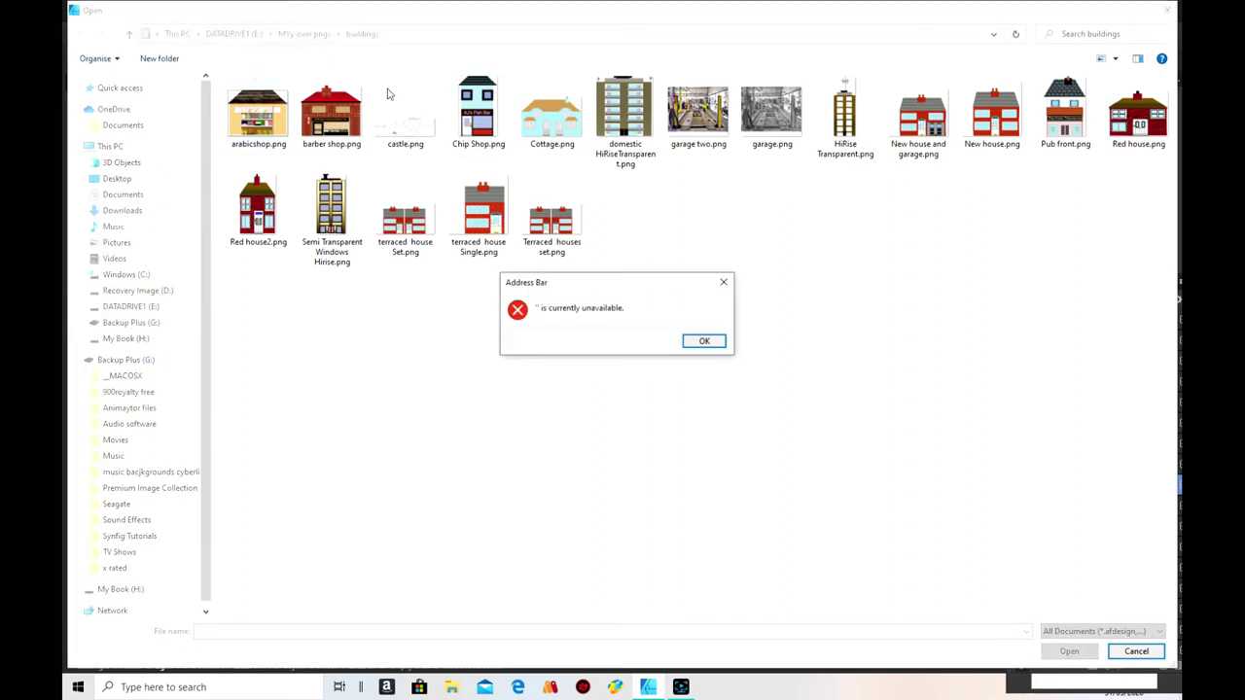
click(704, 345)
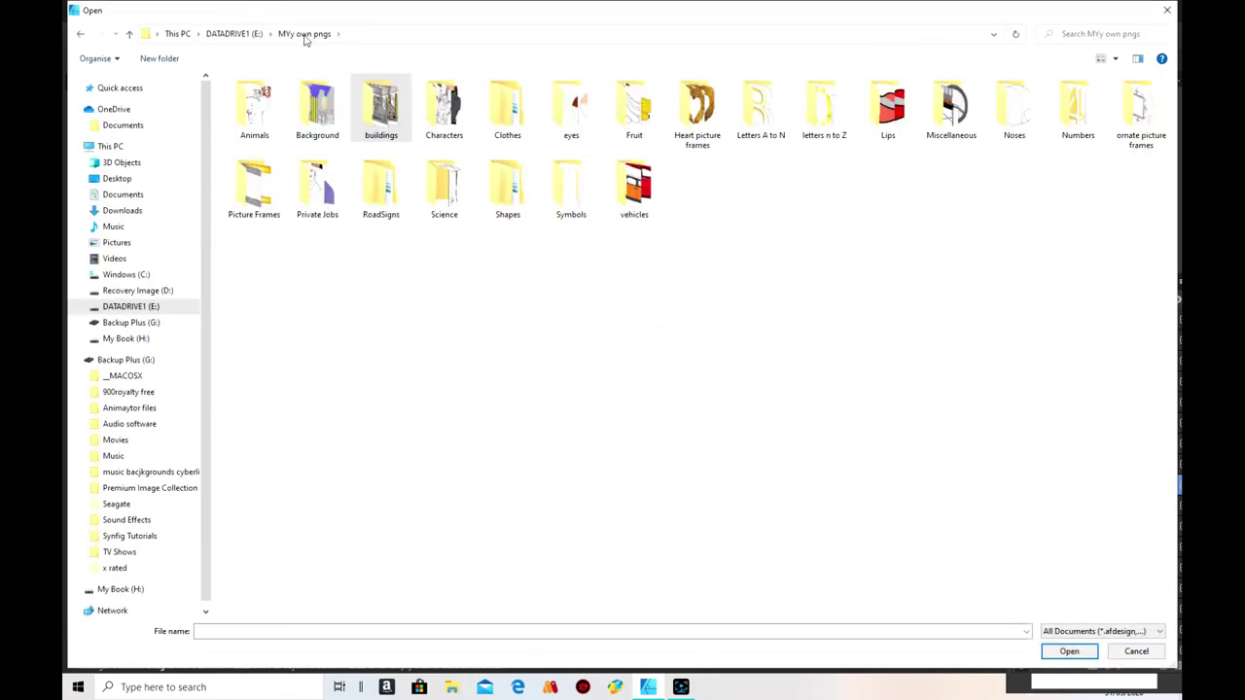
double_click(445, 115)
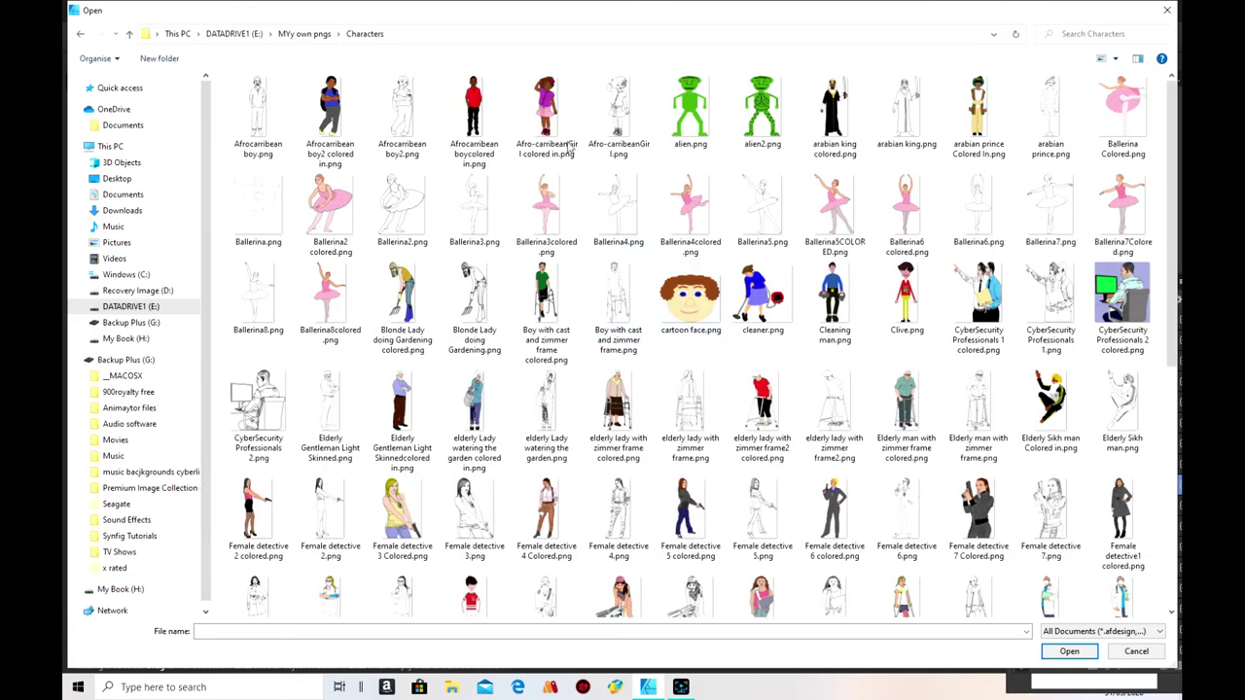
click(545, 111)
click(1069, 651)
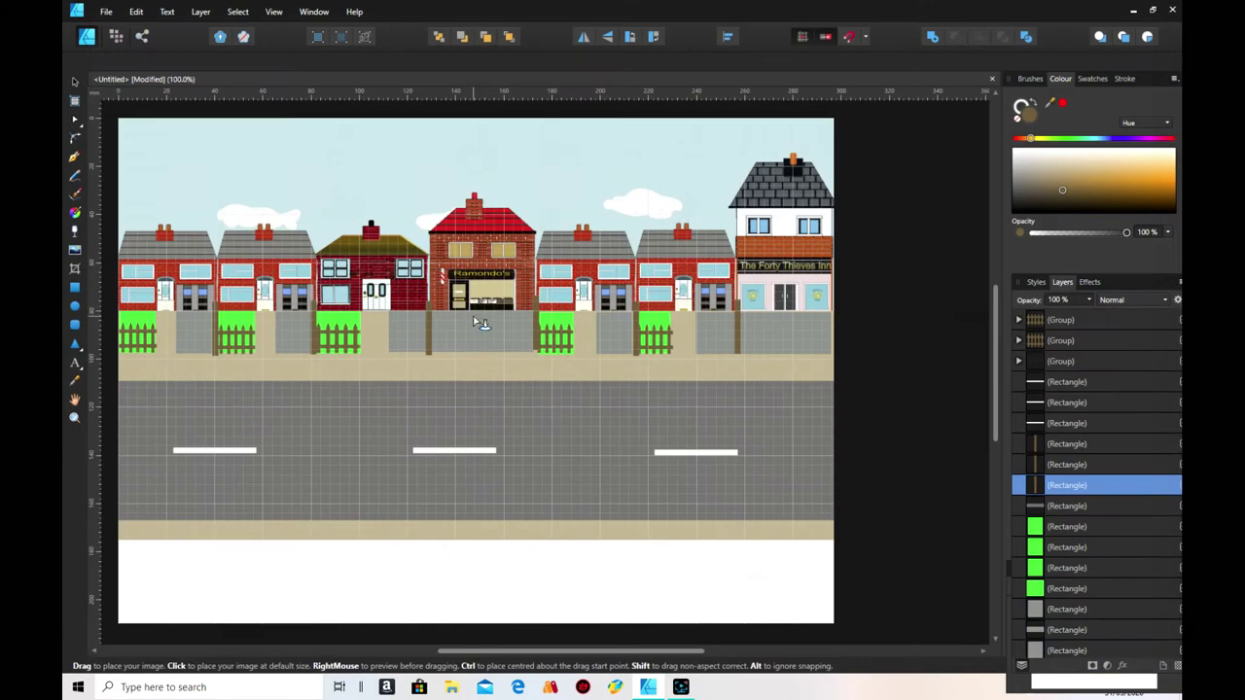
mouse_move(340, 310)
mouse_down()
mouse_move(358, 337)
mouse_move(339, 323)
mouse_up()
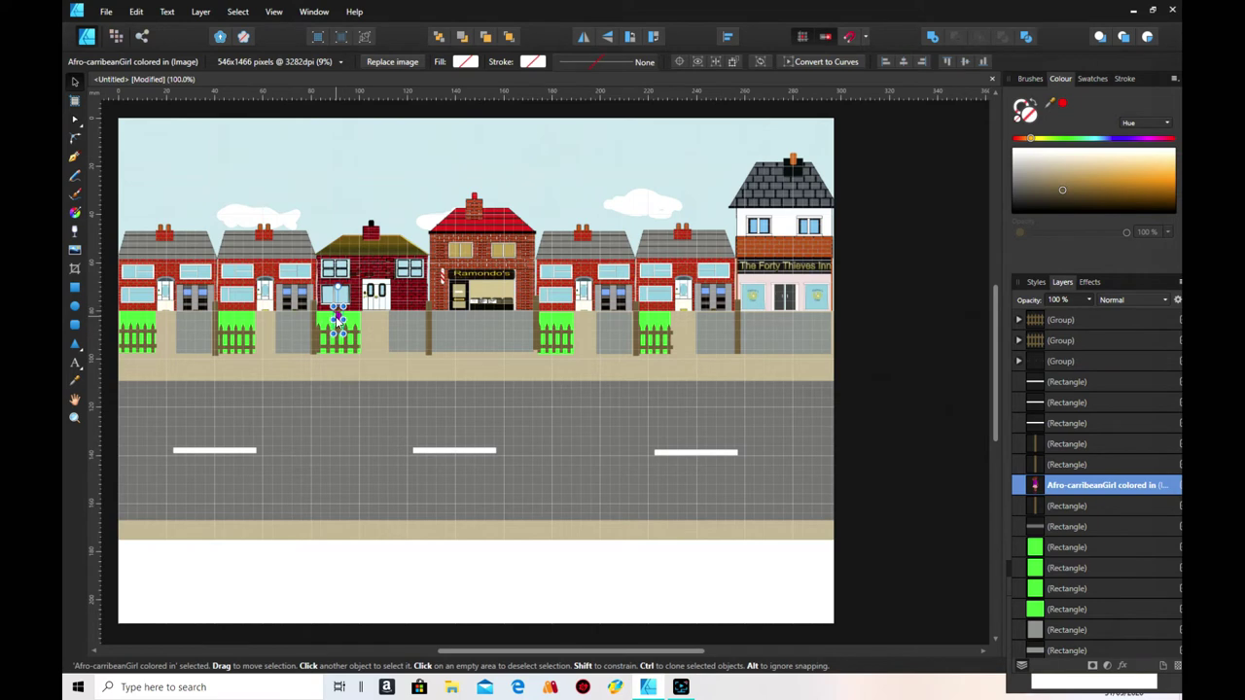
- Move the fence group back one level, then bring it to the front of the stack
click(339, 352)
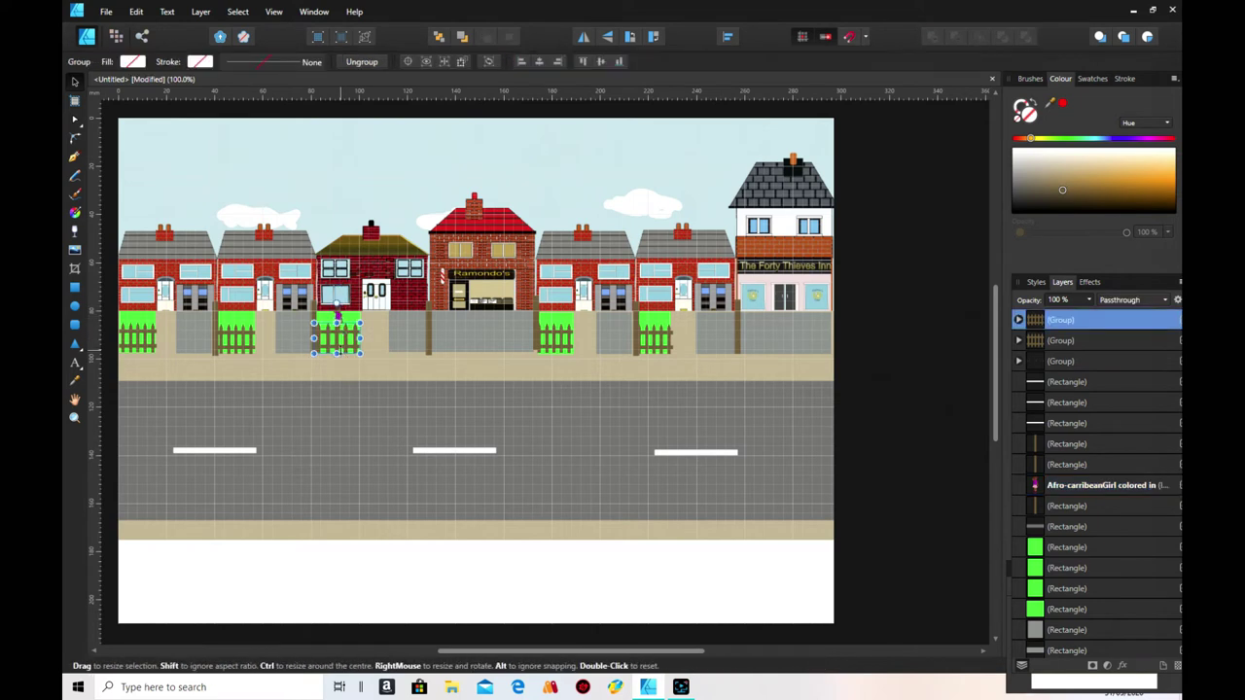
right_click(339, 350)
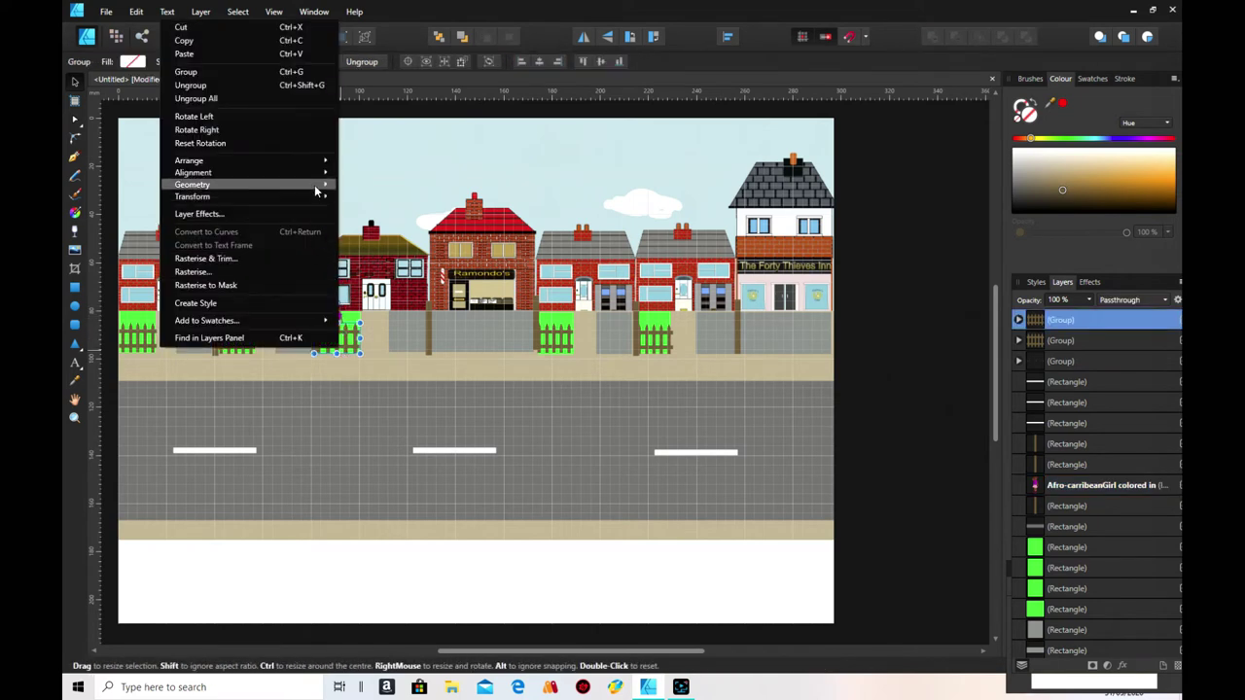
mouse_move(322, 162)
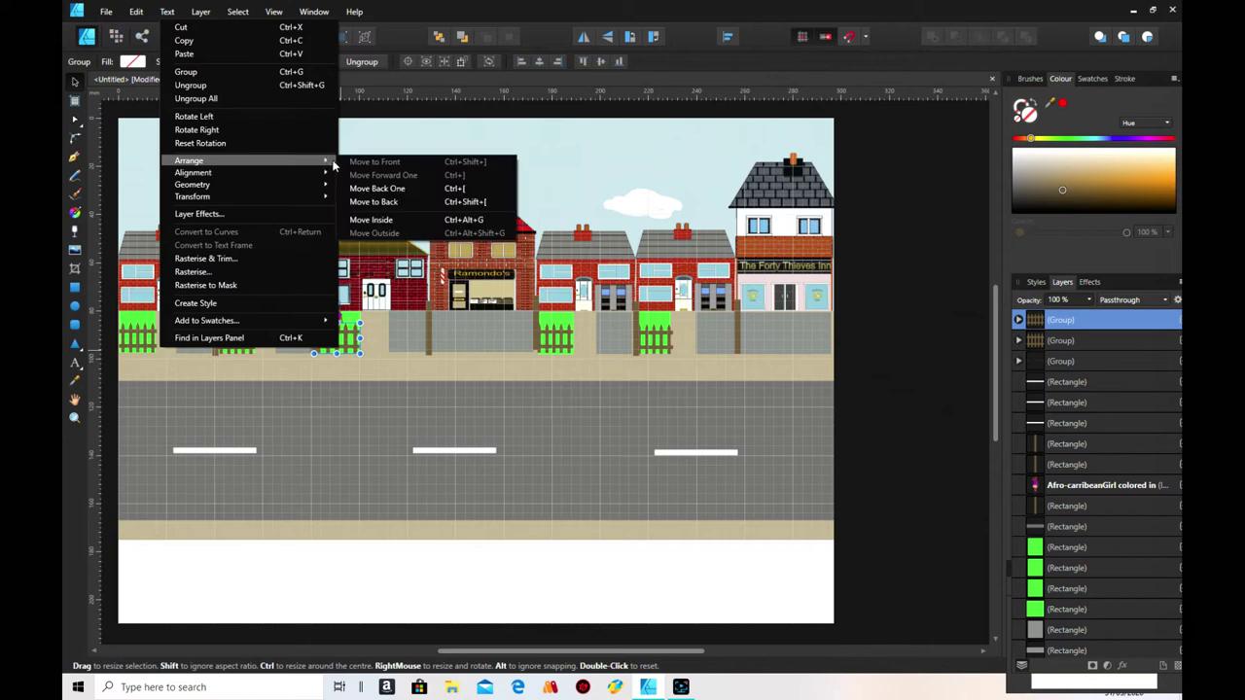
click(388, 188)
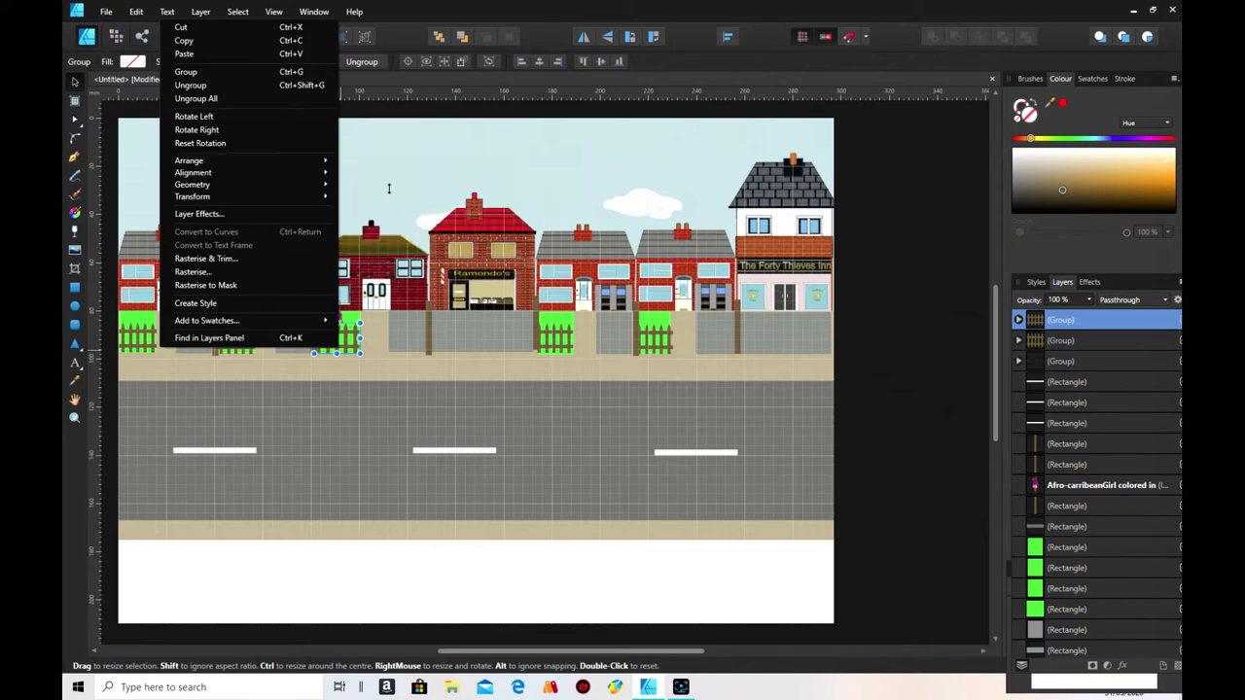
right_click(337, 338)
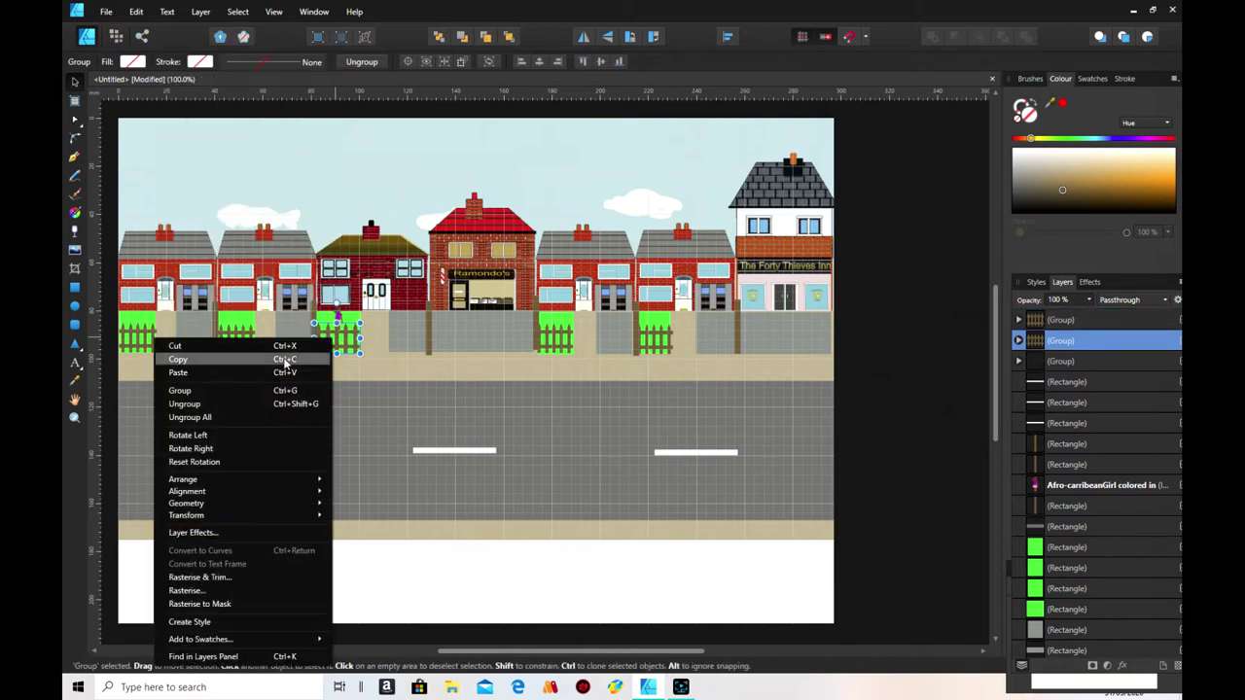
mouse_move(244, 480)
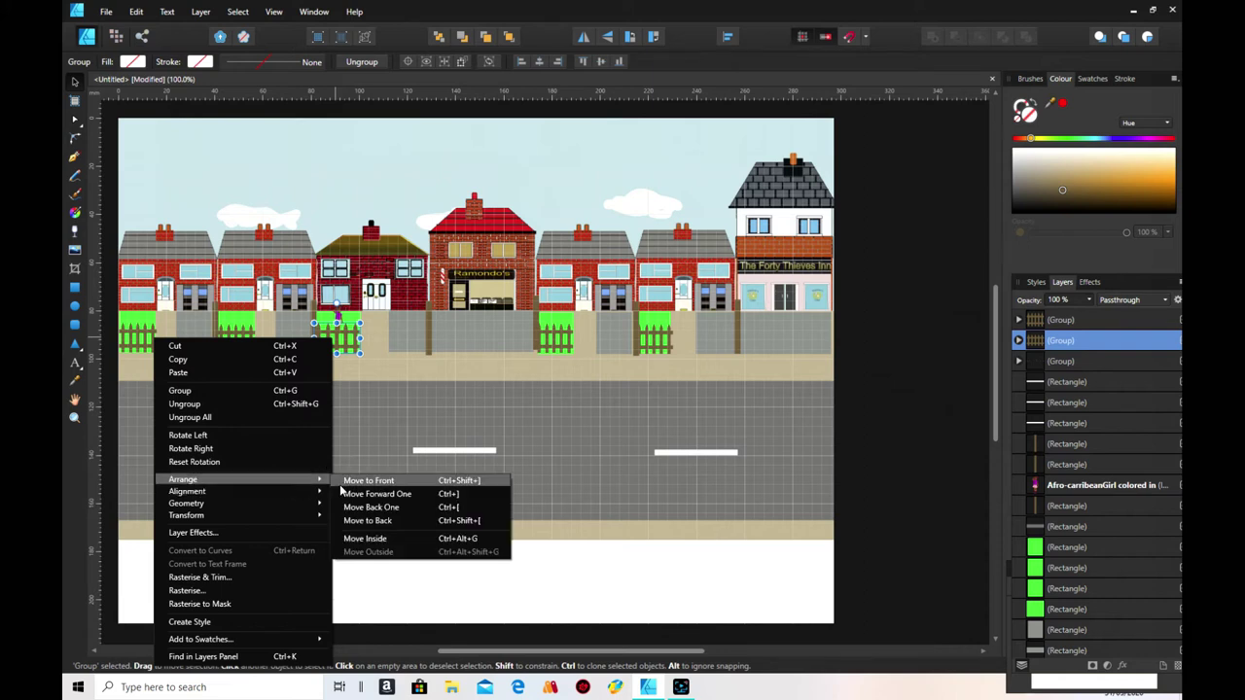
click(370, 480)
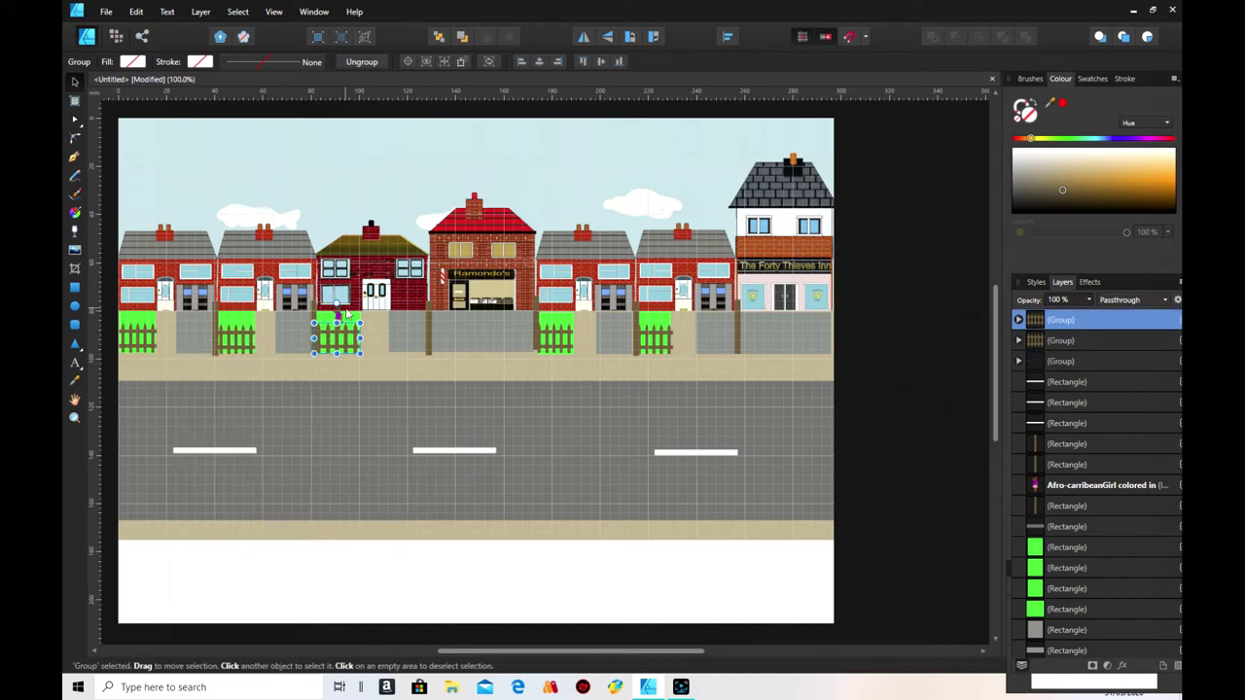
- Enlarge the girl figure slightly beside the fence
click(1041, 490)
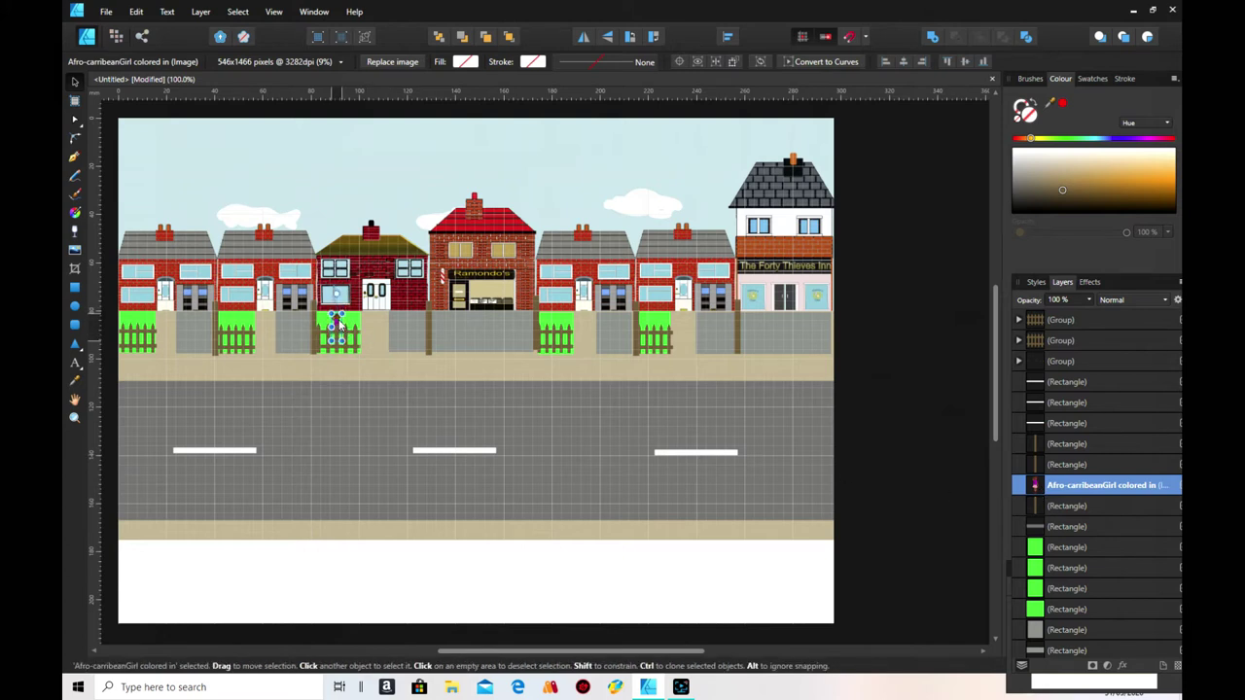
drag(347, 312, 351, 303)
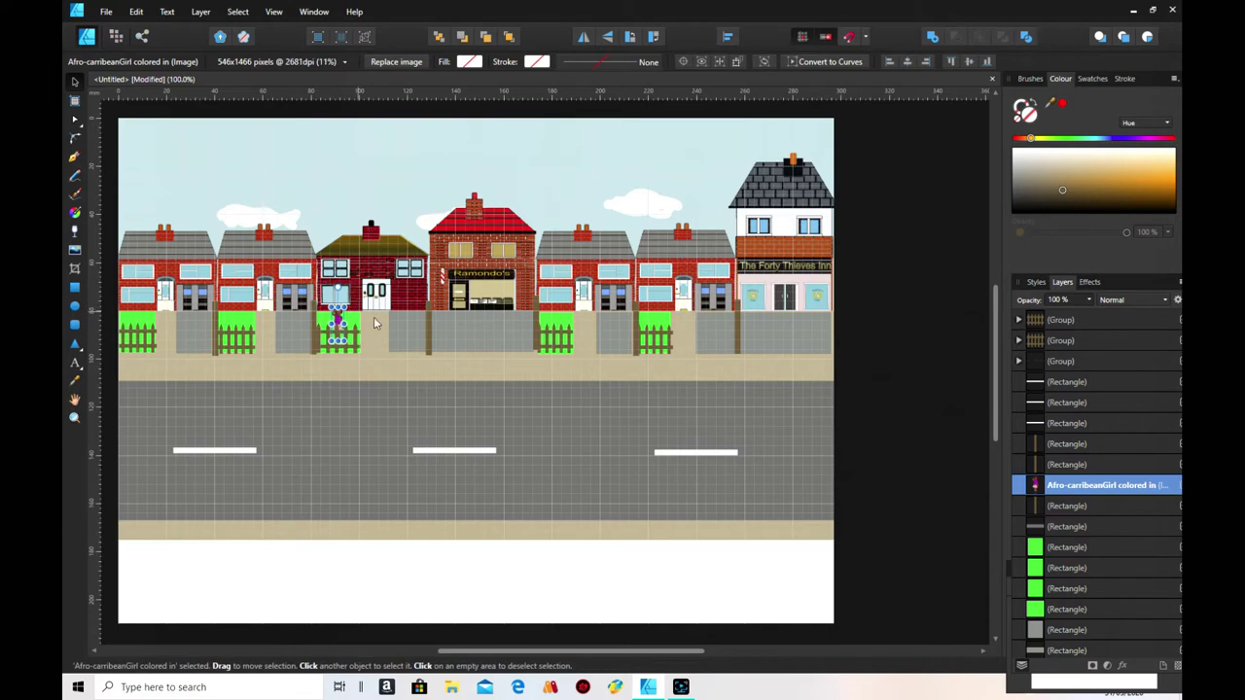
click(407, 363)
click(556, 451)
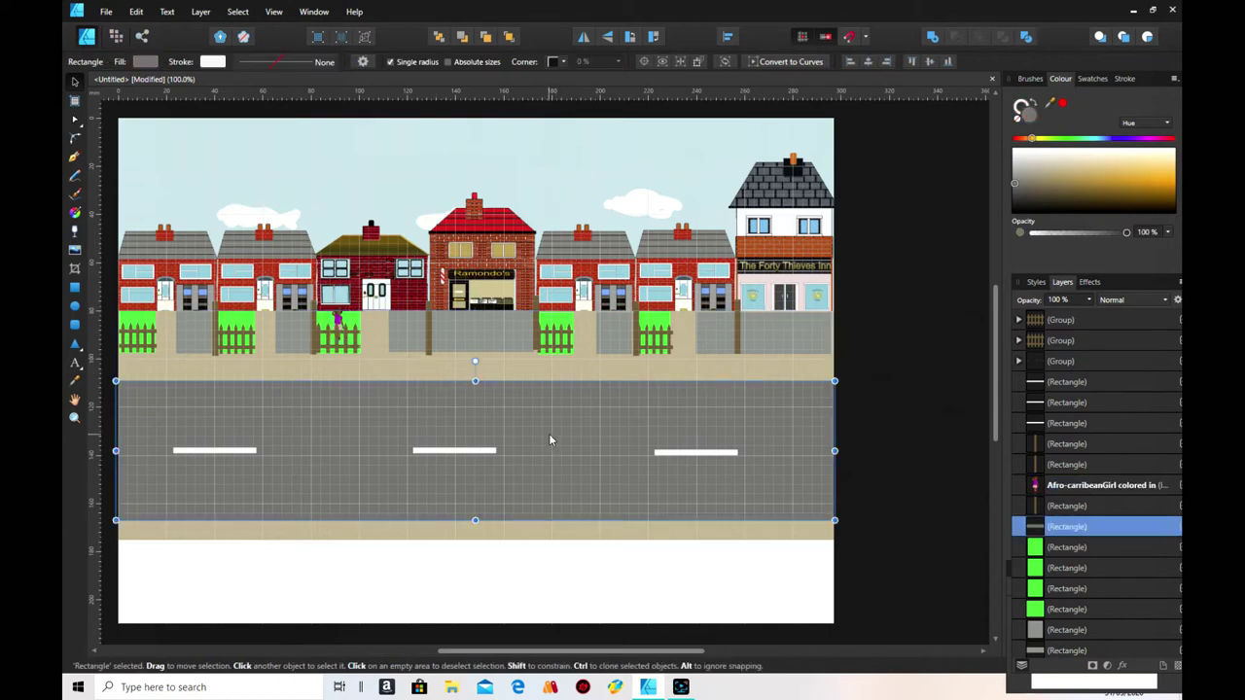
click(338, 321)
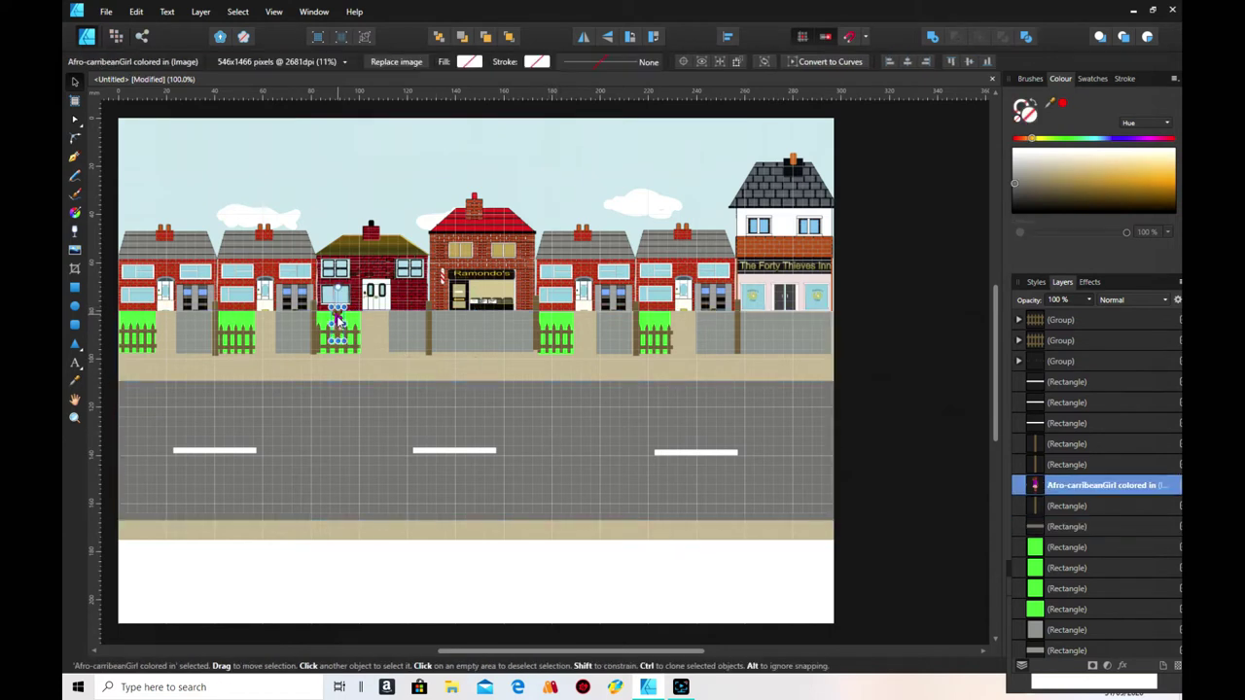
click(454, 335)
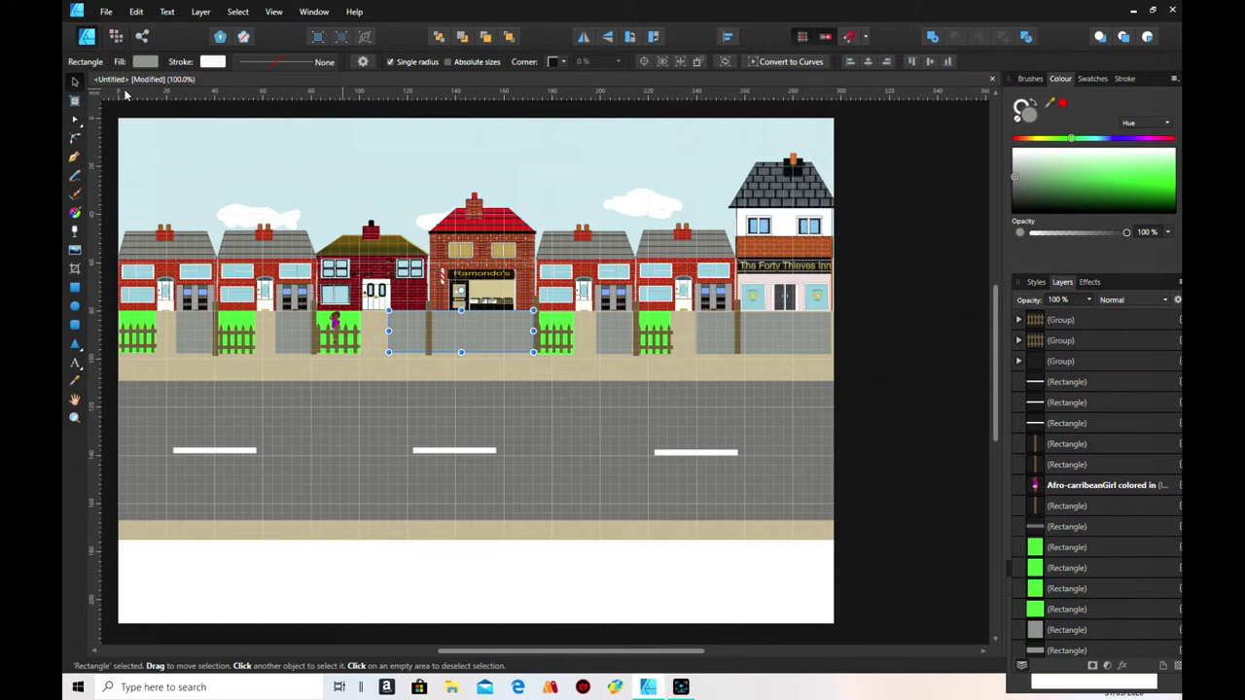
- Place elderly lady with zimmer frame colored.png at Ramondo's doorway
click(75, 250)
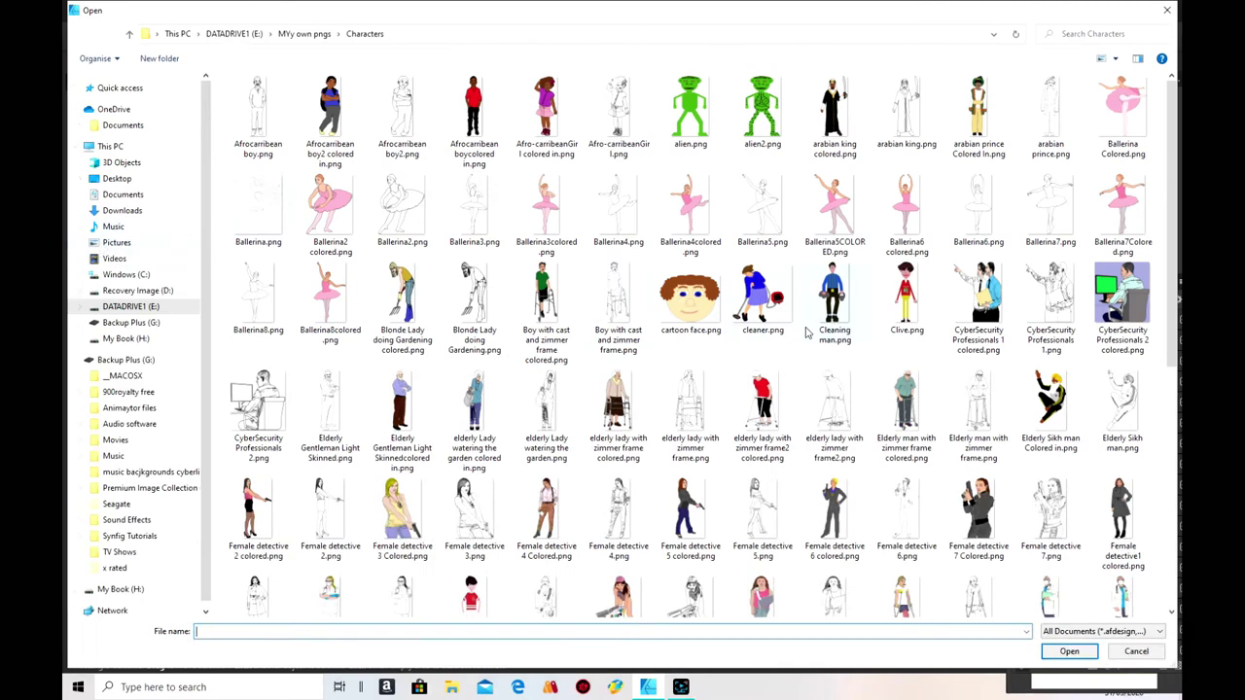
scroll(824, 311, down, 5)
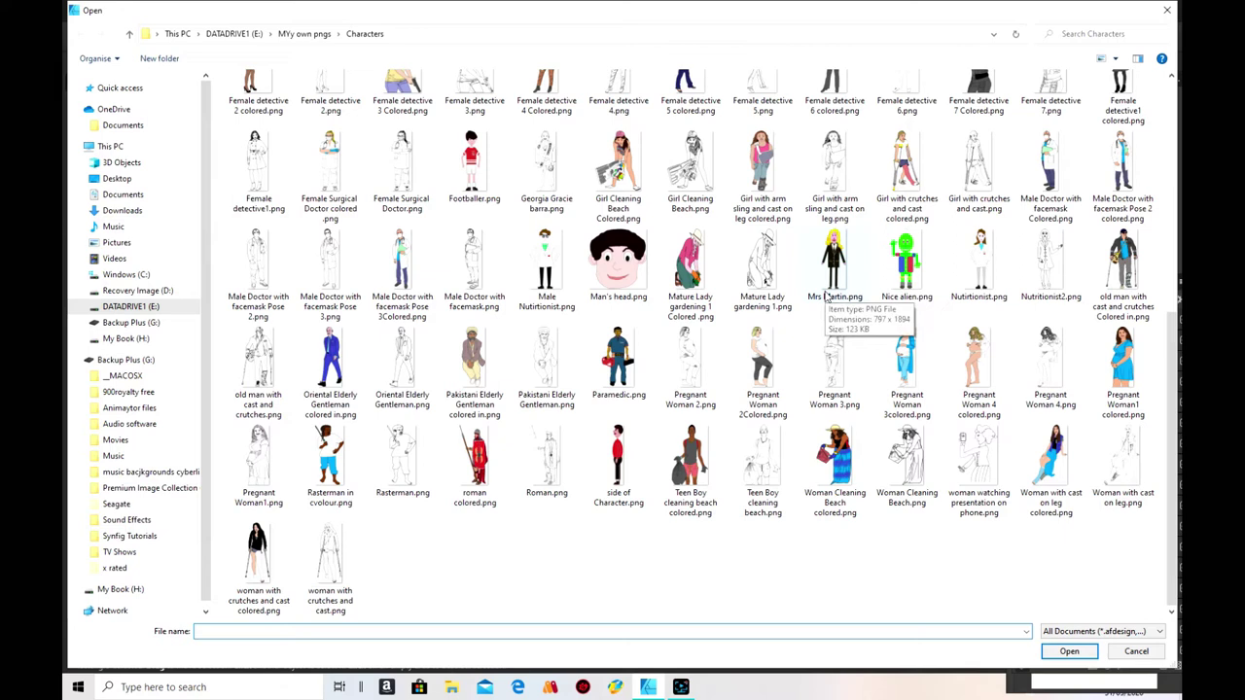
scroll(821, 300, up, 5)
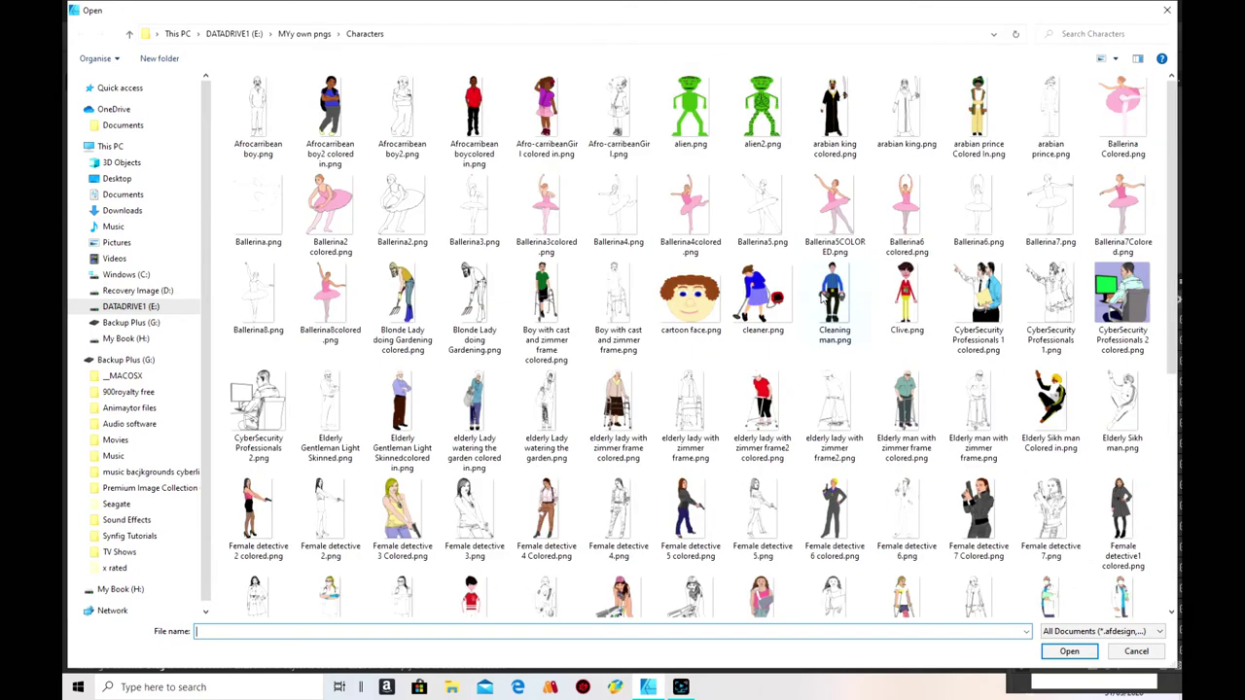
scroll(822, 299, down, 5)
scroll(820, 298, up, 3)
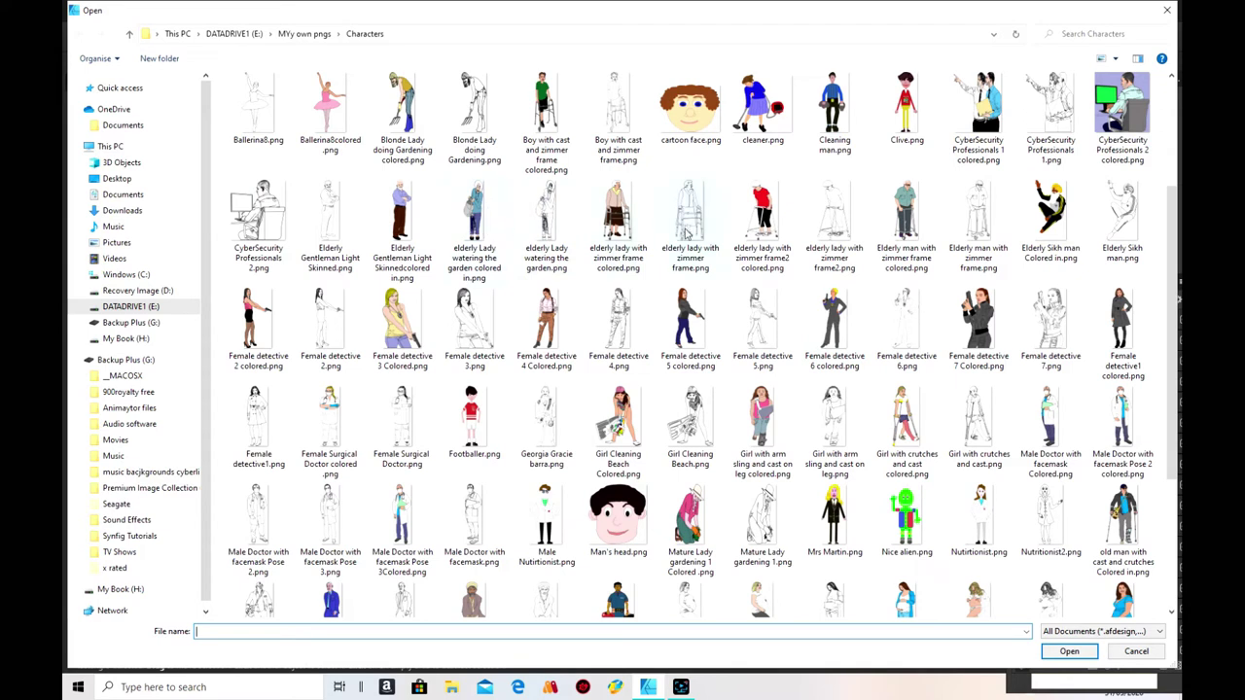
click(614, 222)
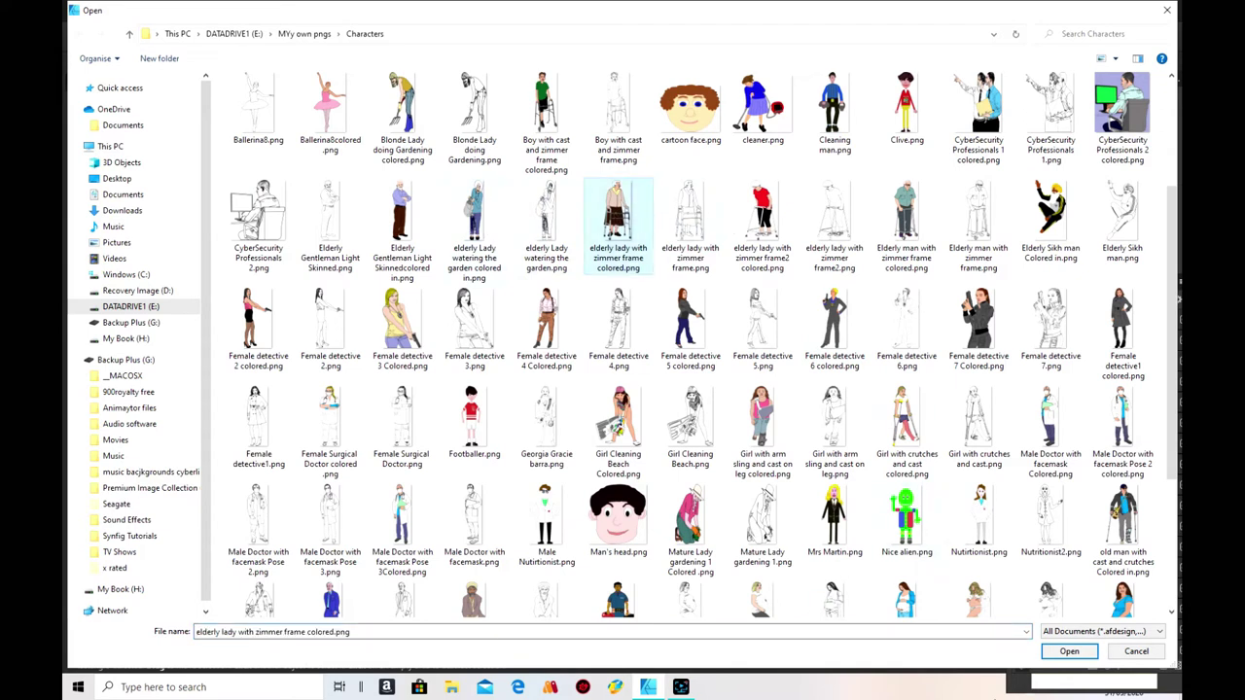
click(1058, 650)
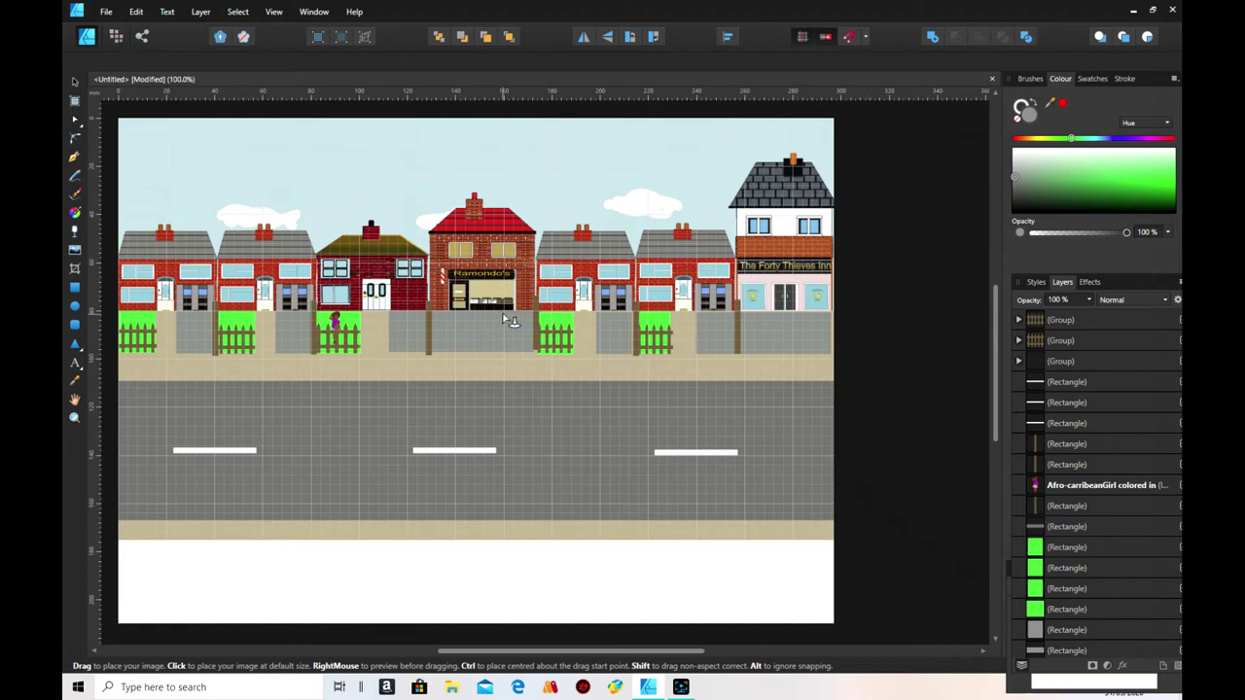
drag(472, 303, 494, 344)
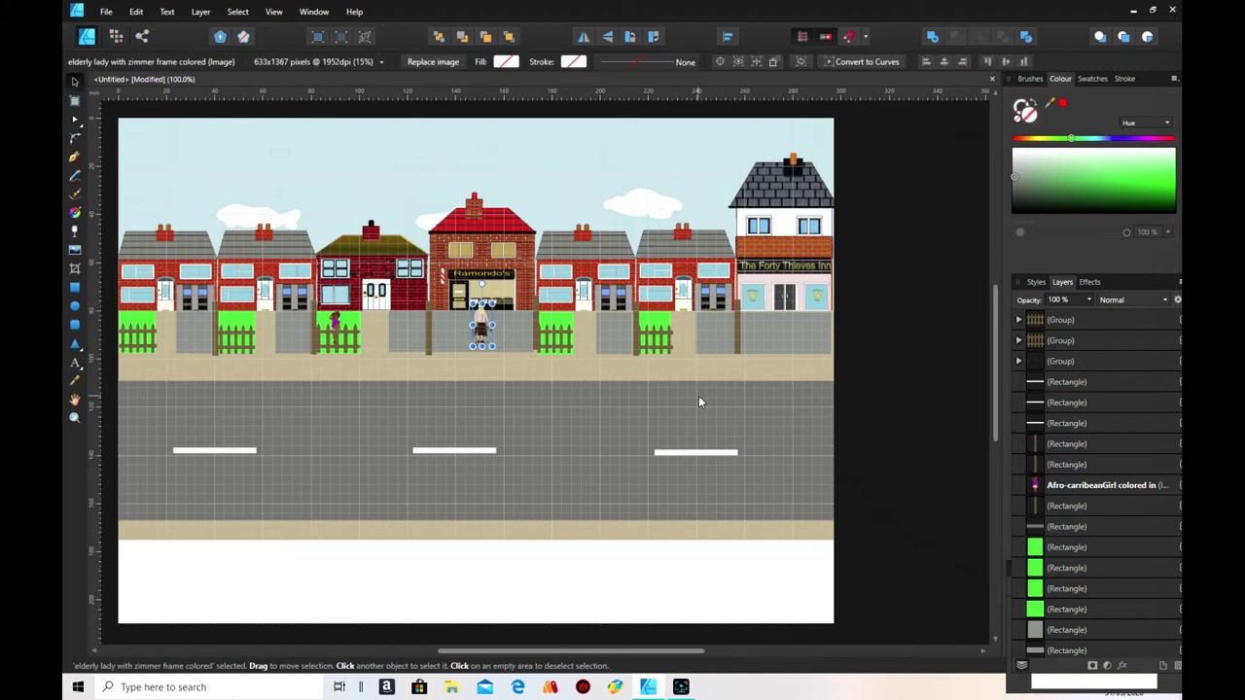
- Move the elderly lady down onto the pavement and enlarge her slightly
drag(489, 339, 471, 357)
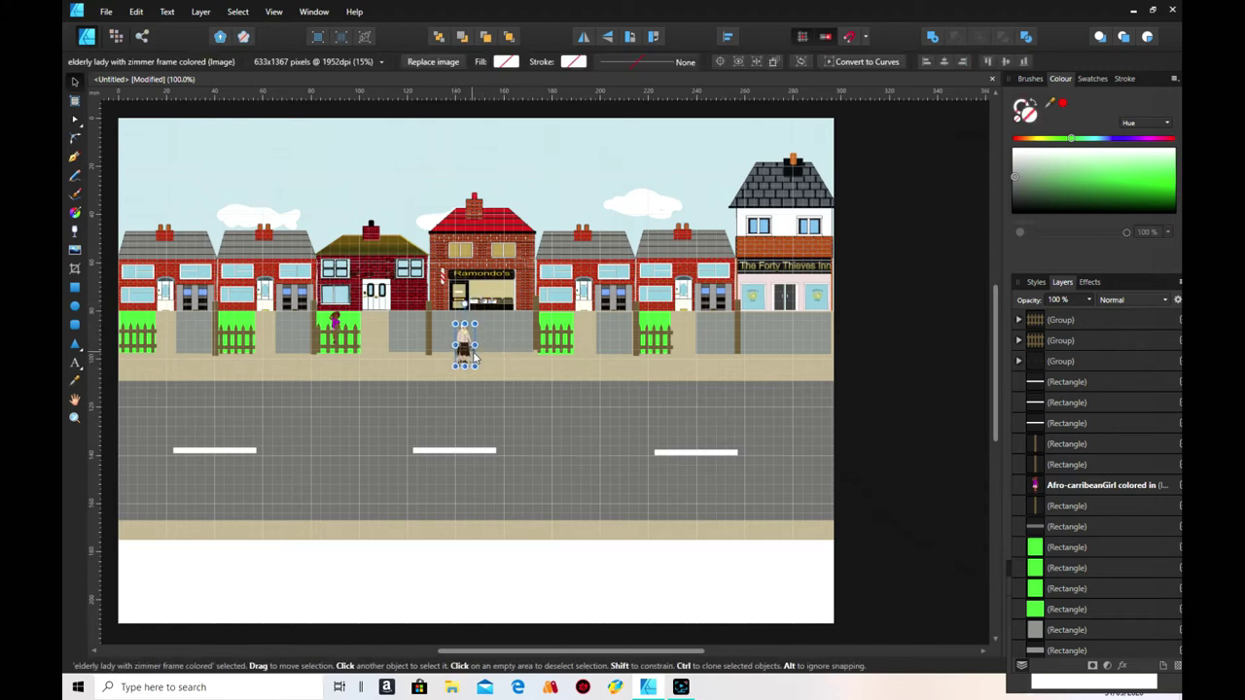
click(623, 411)
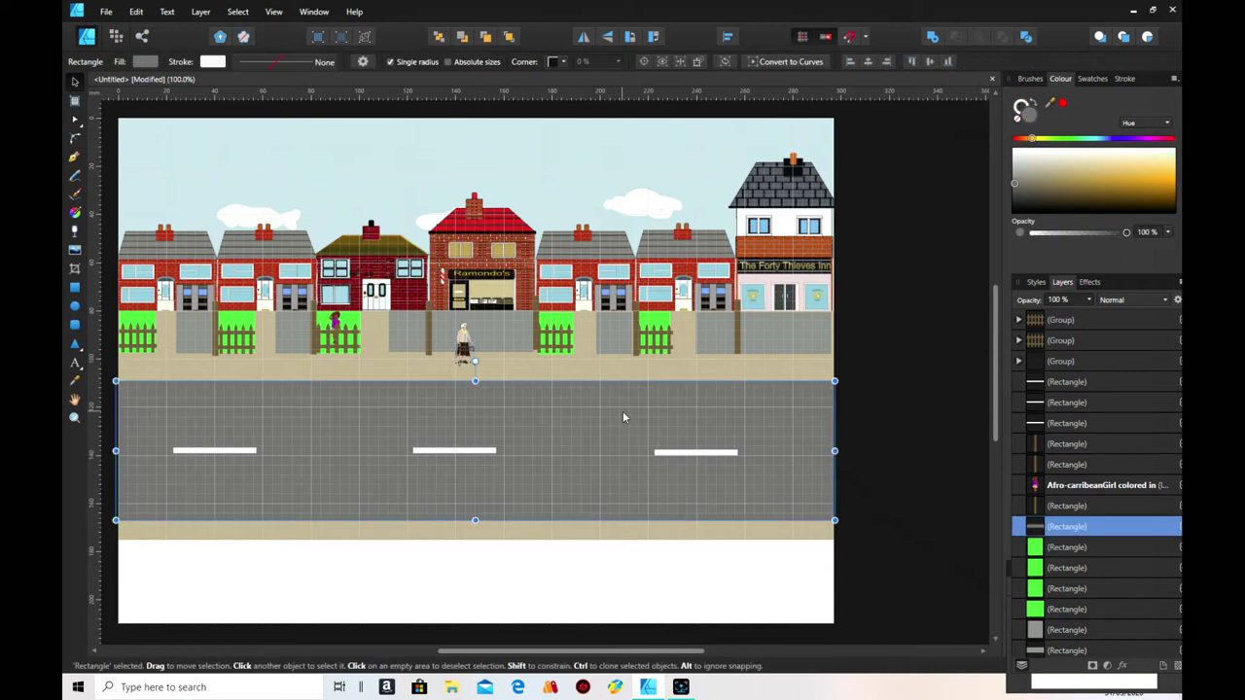
click(468, 344)
drag(475, 322, 481, 309)
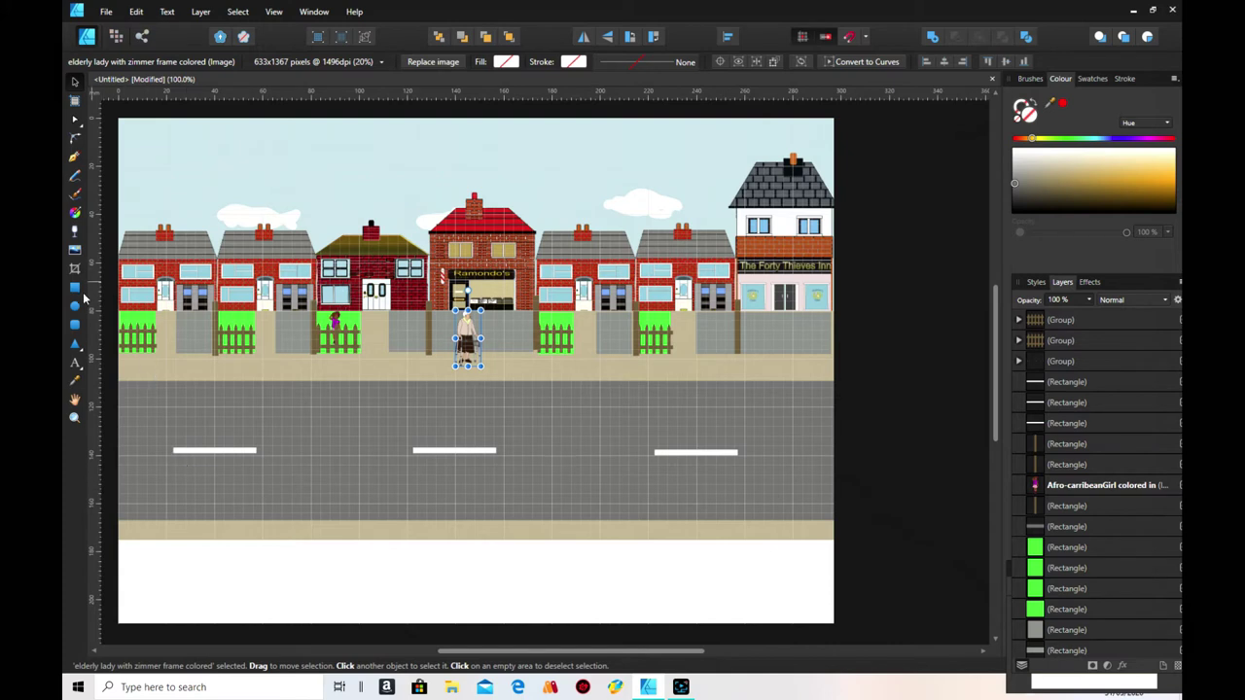
- Place cleaner.png, shrink it to a small figure and move it beside the pub
click(74, 251)
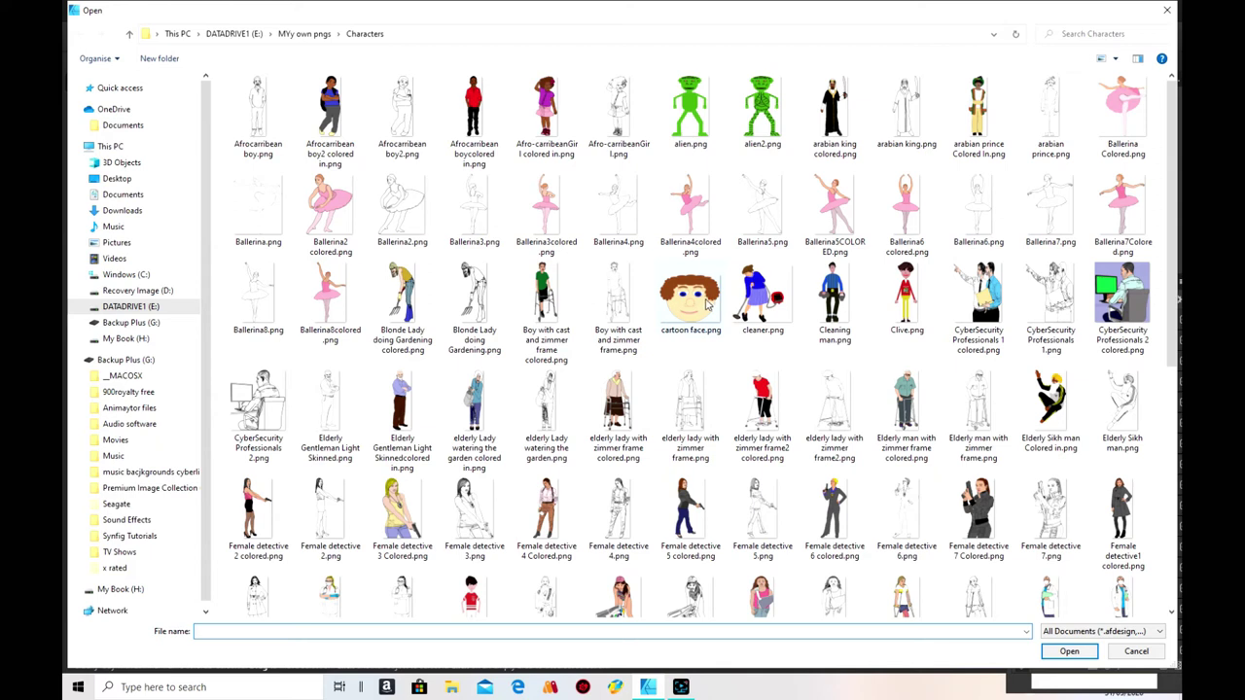
click(763, 303)
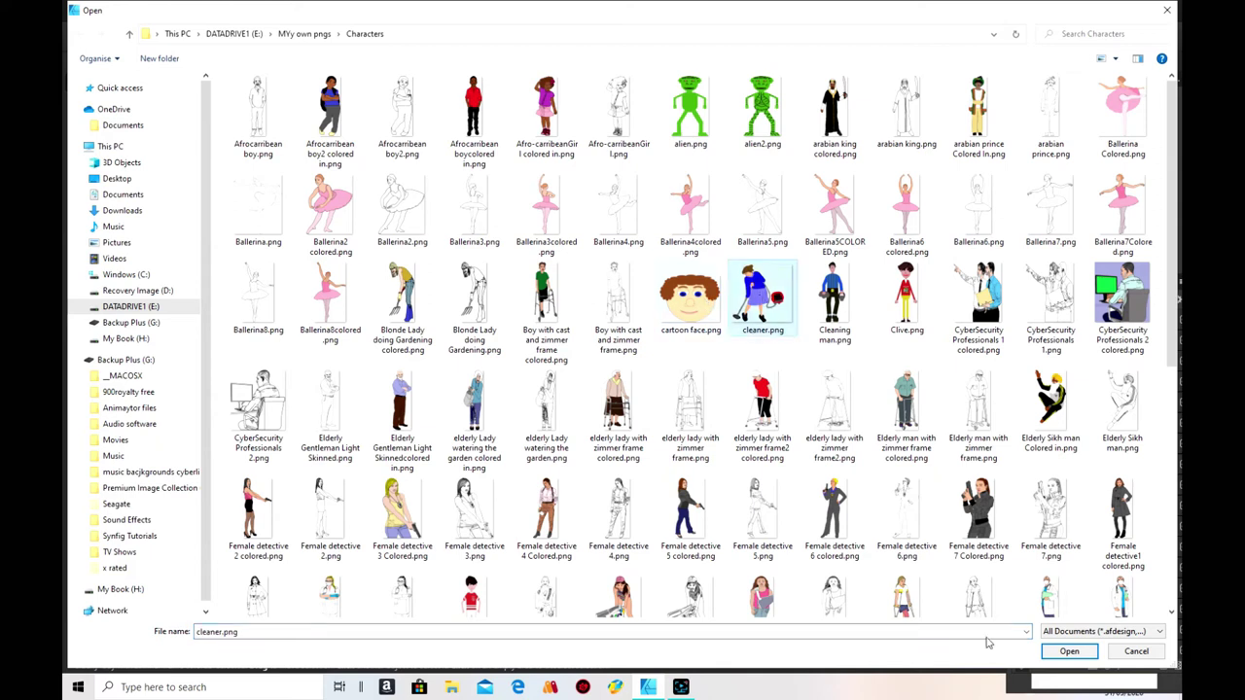
click(1069, 651)
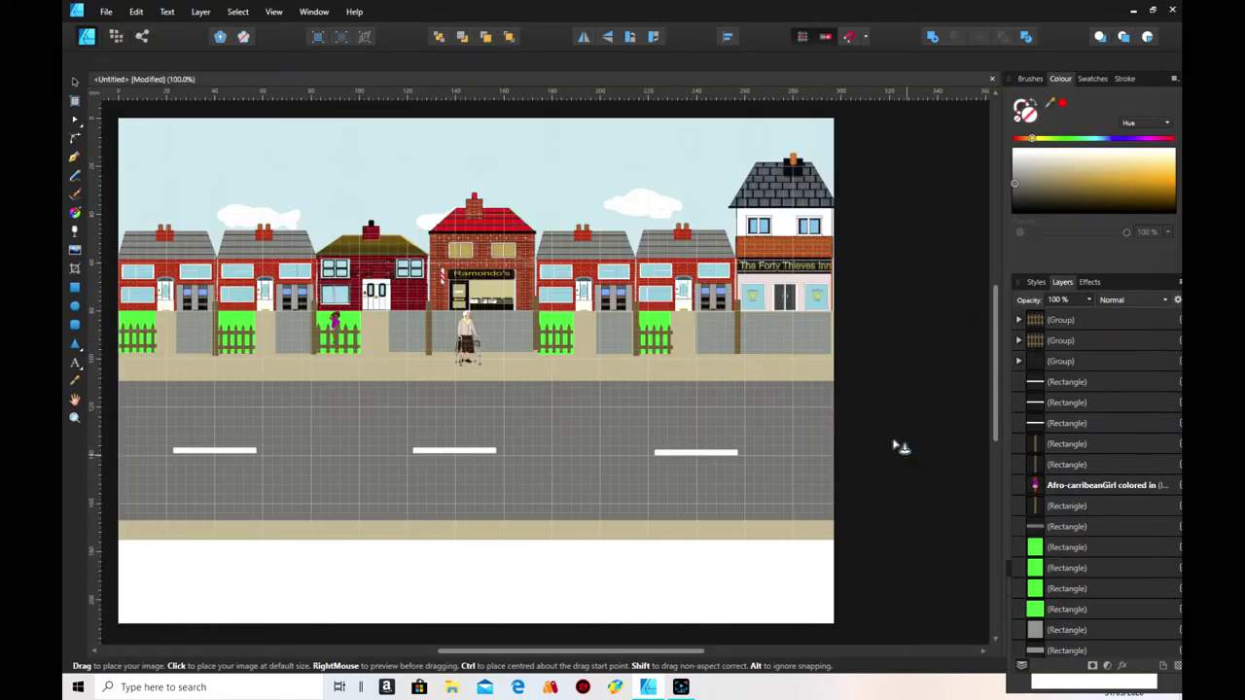
click(562, 298)
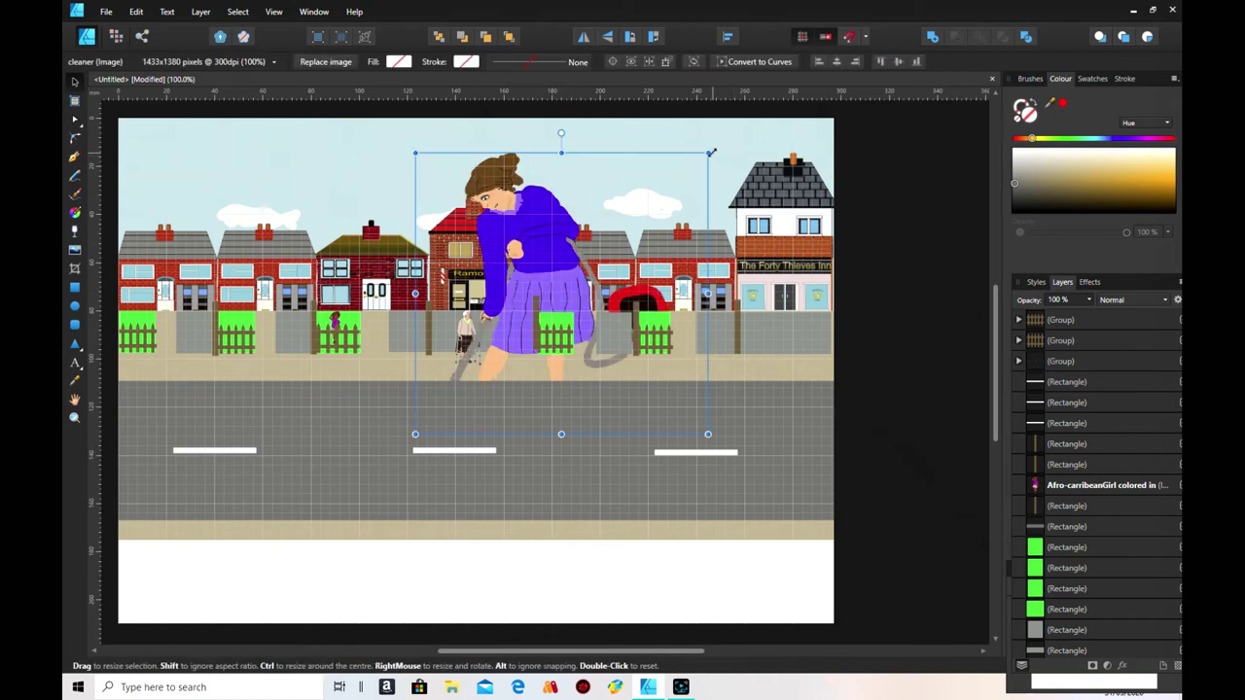
drag(700, 161, 509, 342)
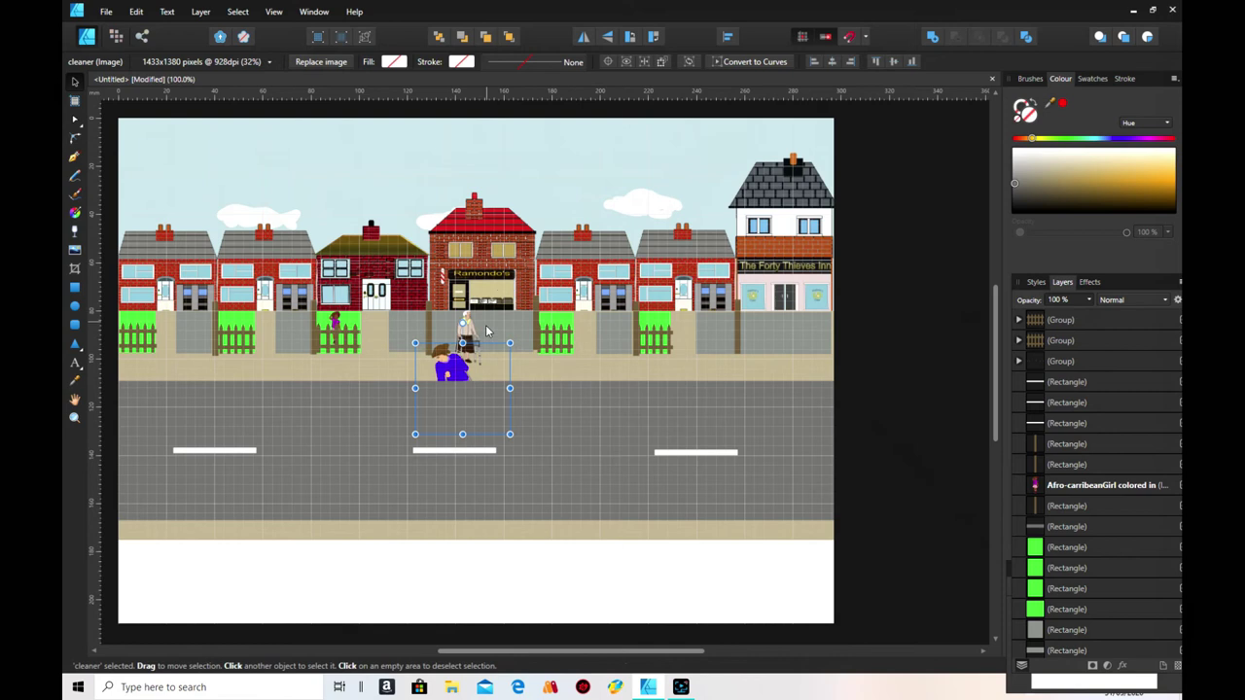
drag(450, 371, 625, 278)
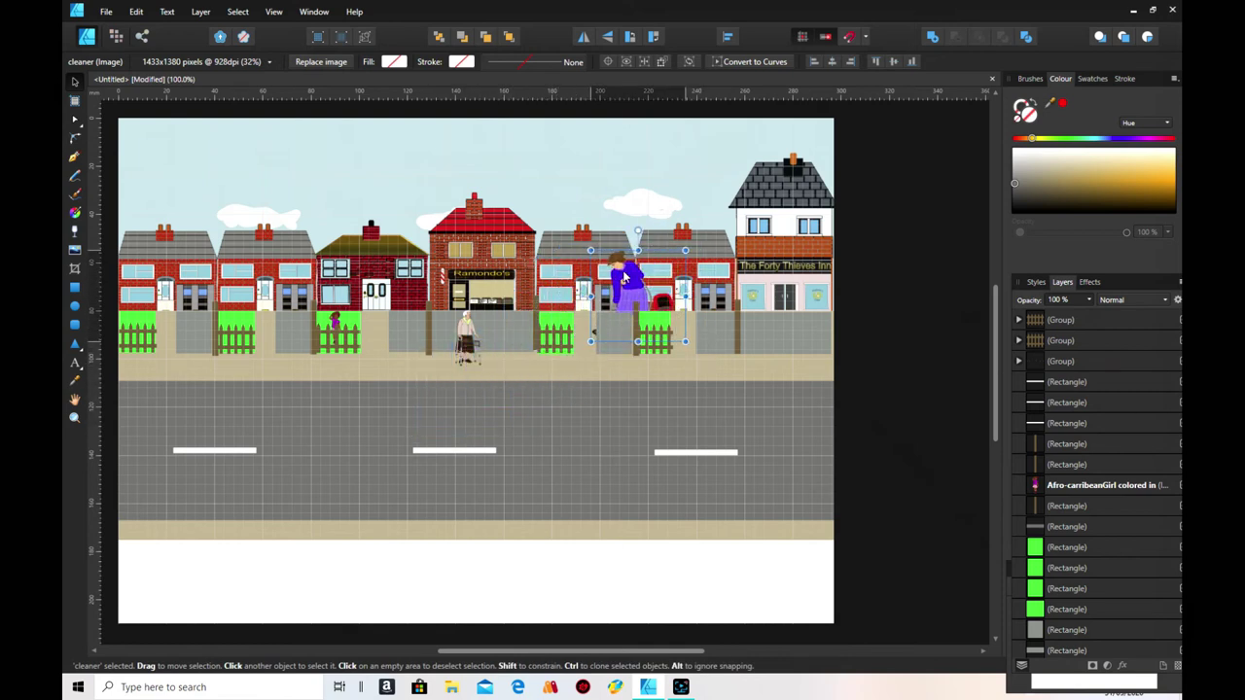
drag(686, 250, 763, 296)
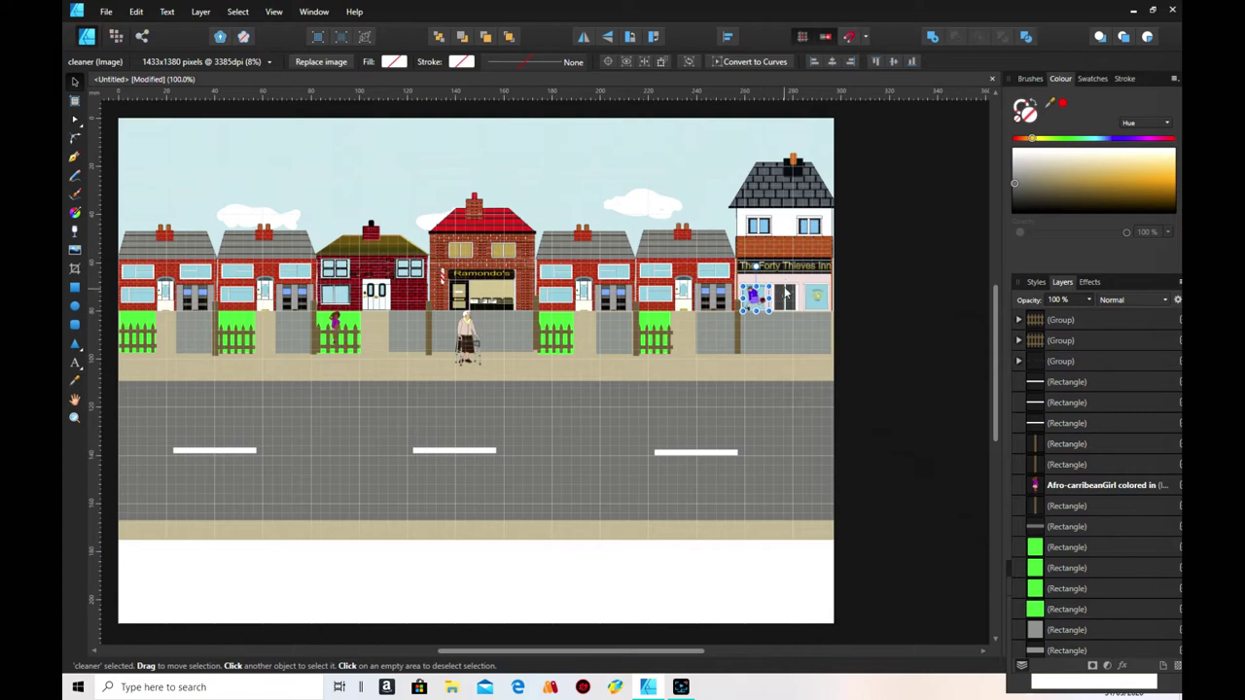
- Bring the Pub front image to the front of the stacking order
click(787, 288)
right_click(786, 284)
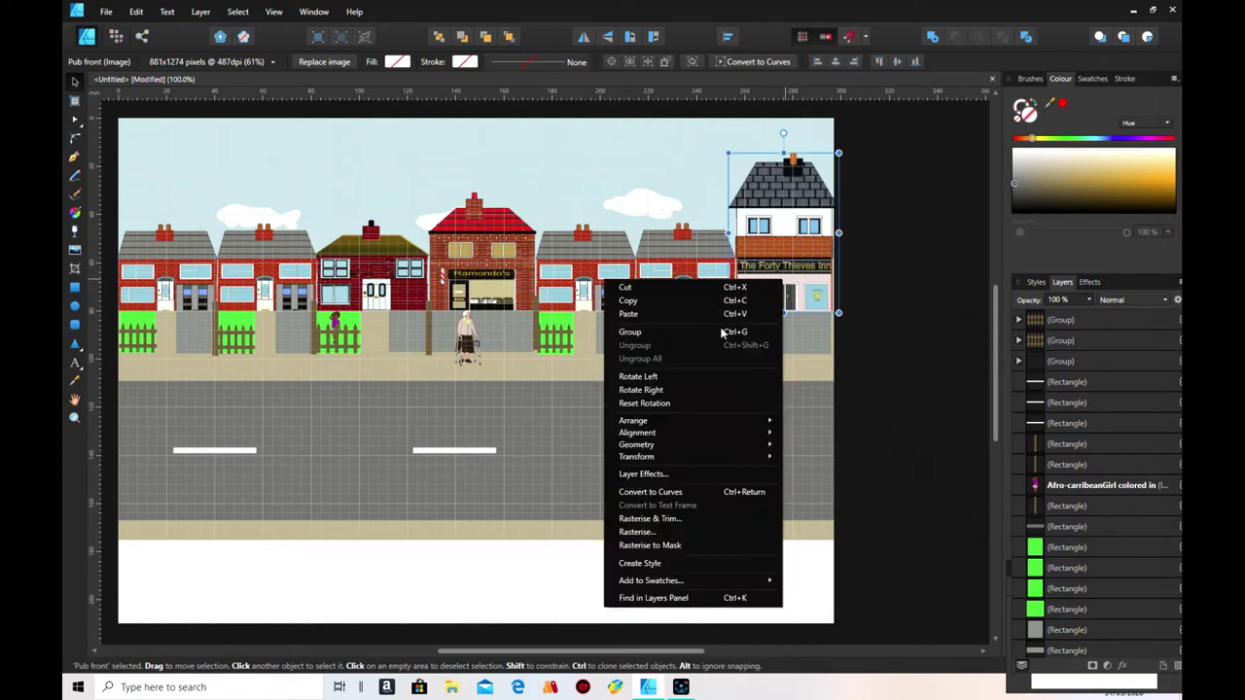
mouse_move(666, 421)
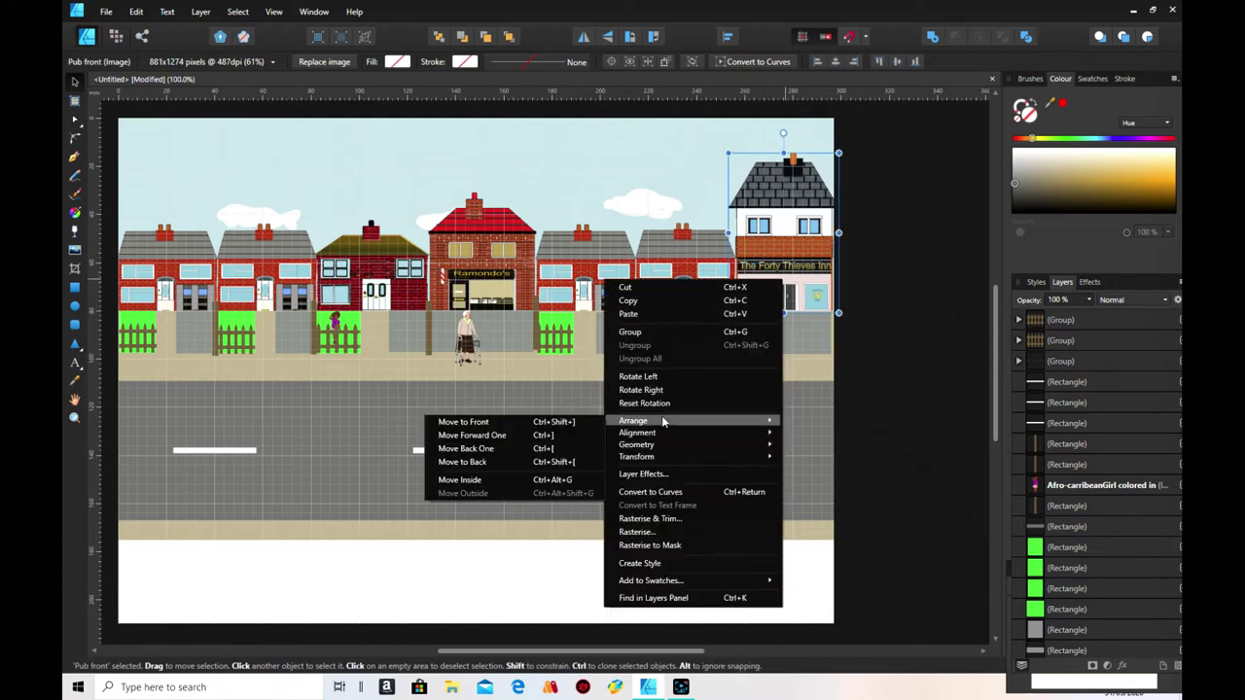
click(548, 424)
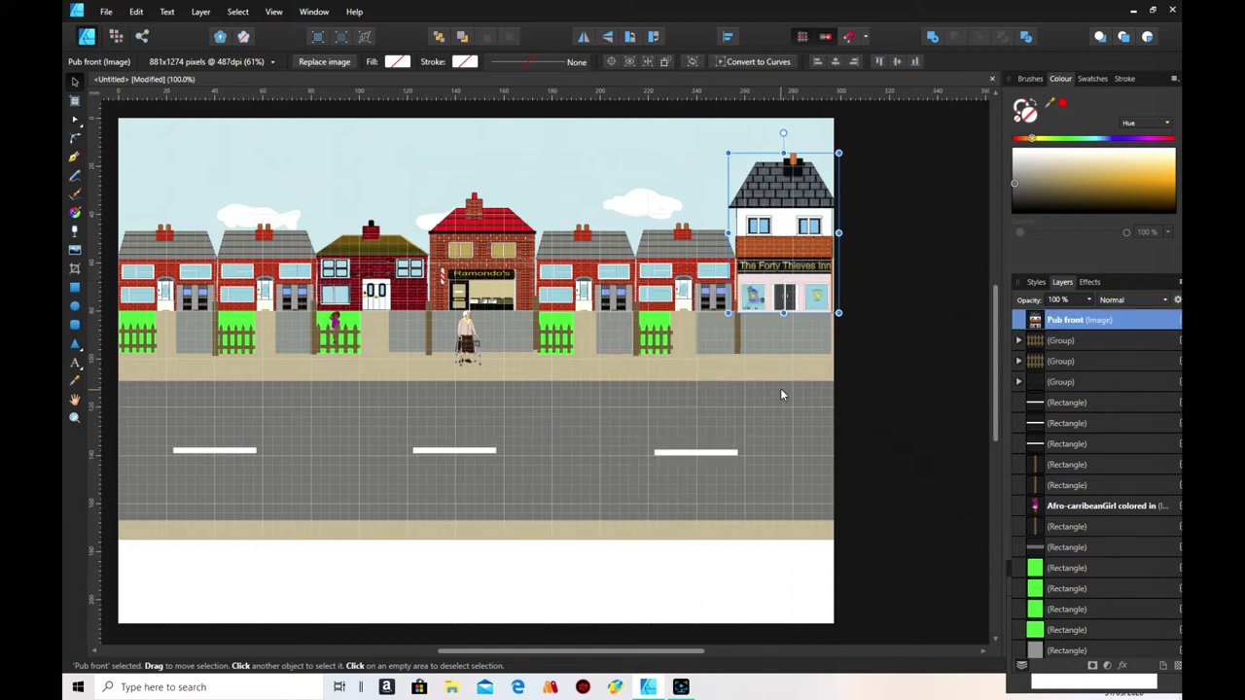
click(801, 341)
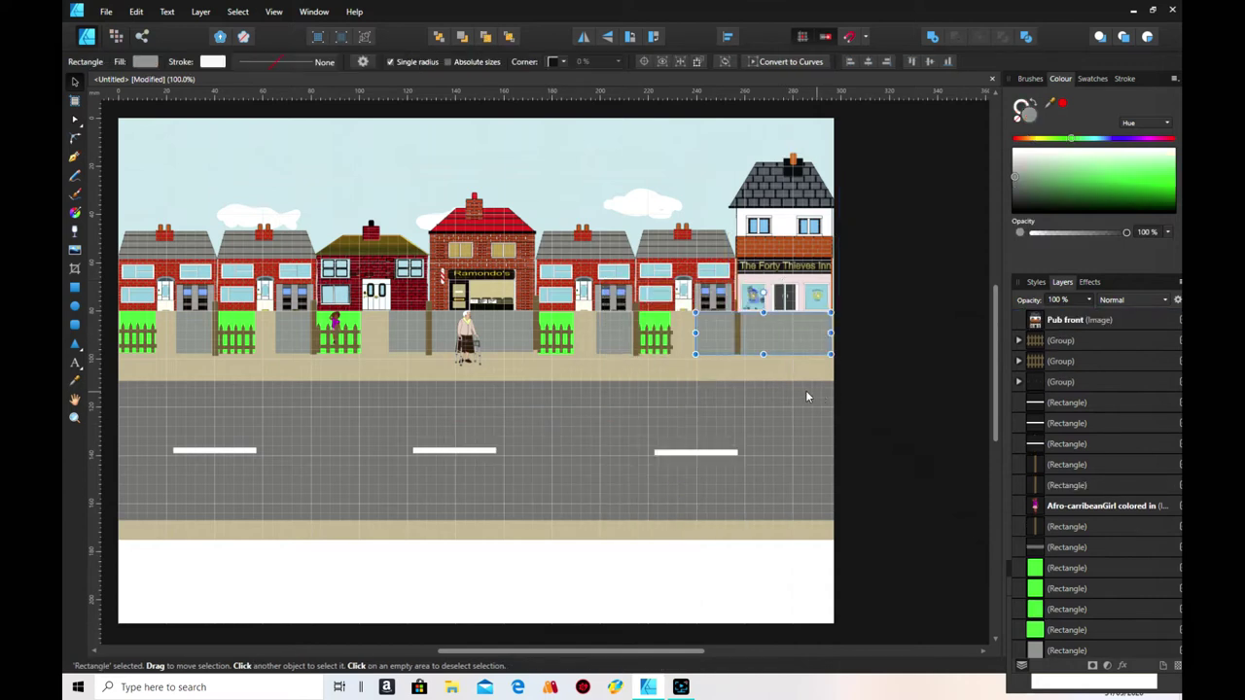
click(736, 614)
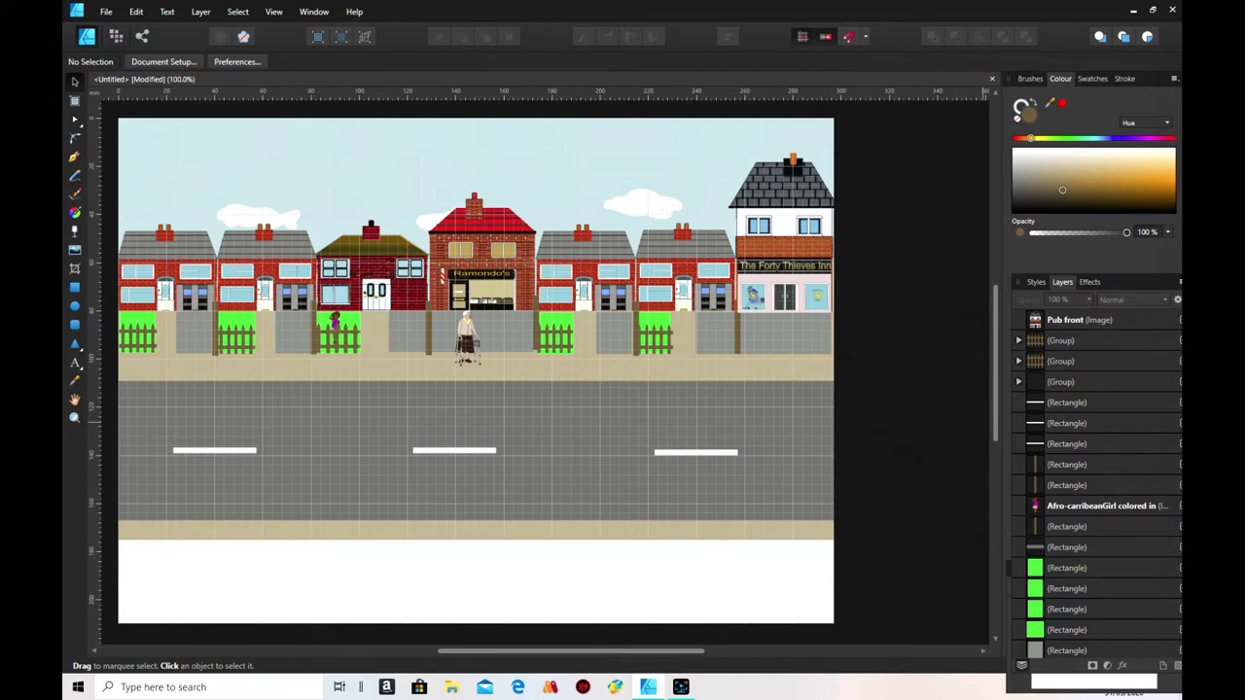
- Nudge the cleaner figure slightly right and down in front of the Forty Thieves Inn
scroll(1125, 509, down, 5)
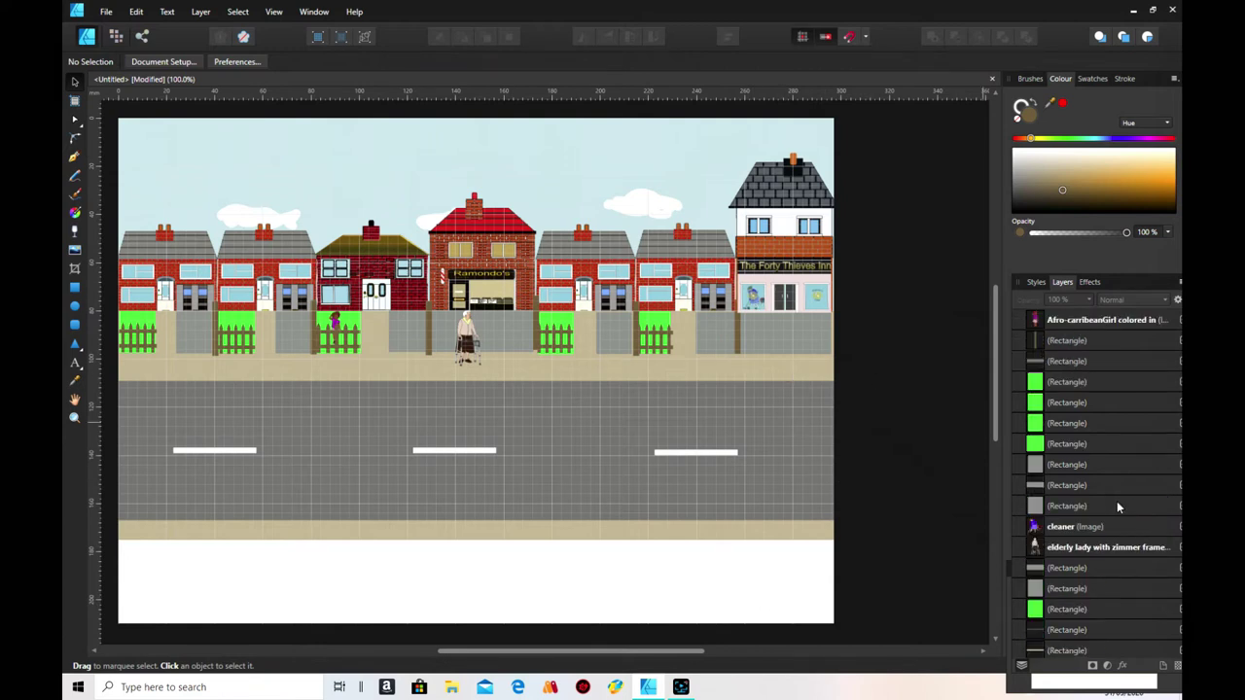
click(1034, 409)
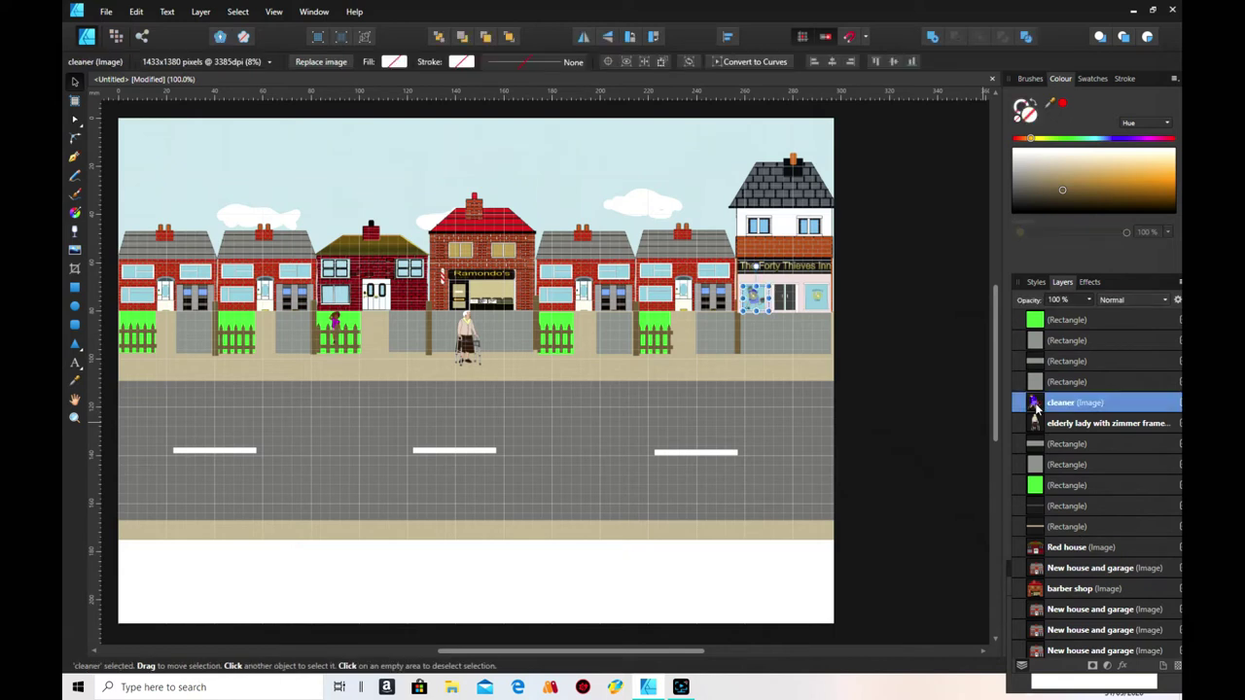
mouse_move(753, 300)
mouse_down()
mouse_move(818, 305)
mouse_move(758, 310)
mouse_up()
click(769, 593)
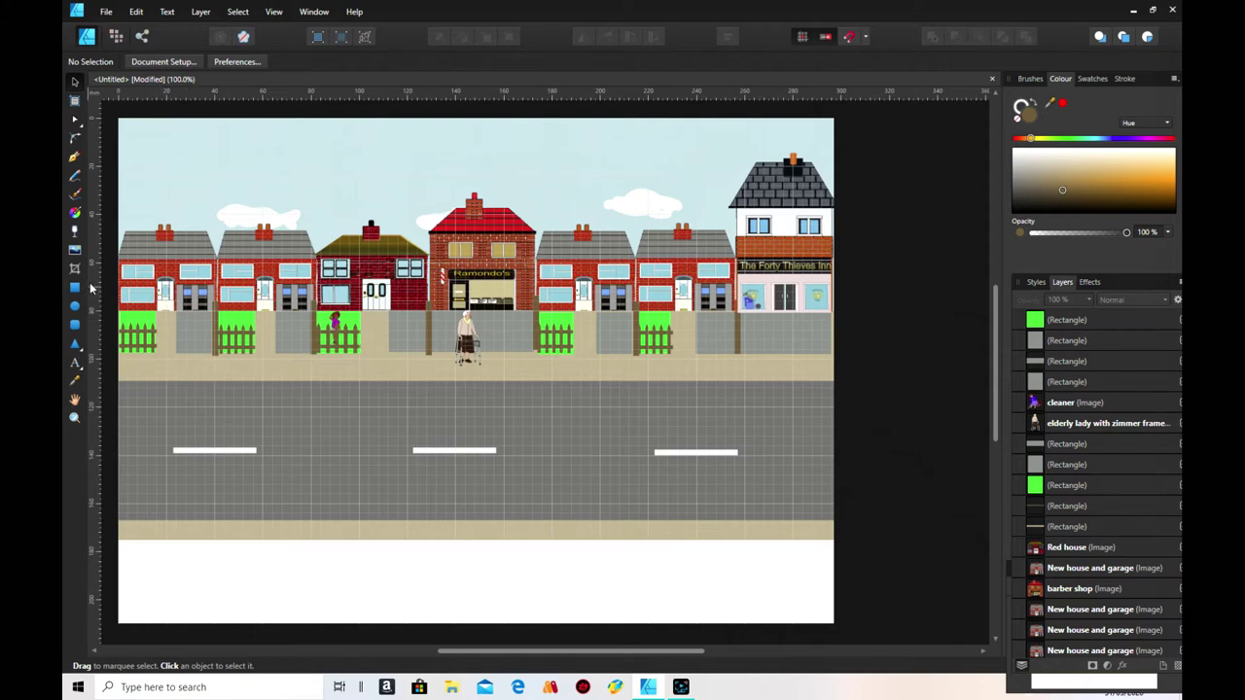
click(78, 250)
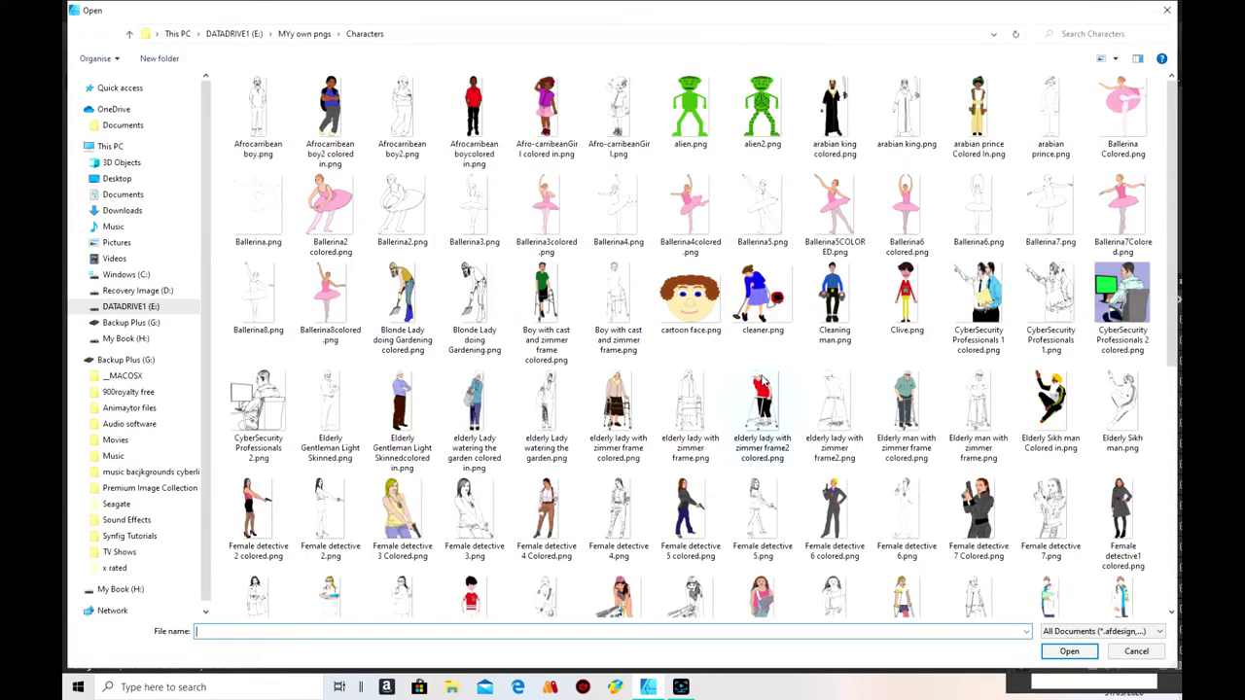
- Select Pregnant Woman 3colored.png in the Characters folder and open it for placing
scroll(747, 379, down, 5)
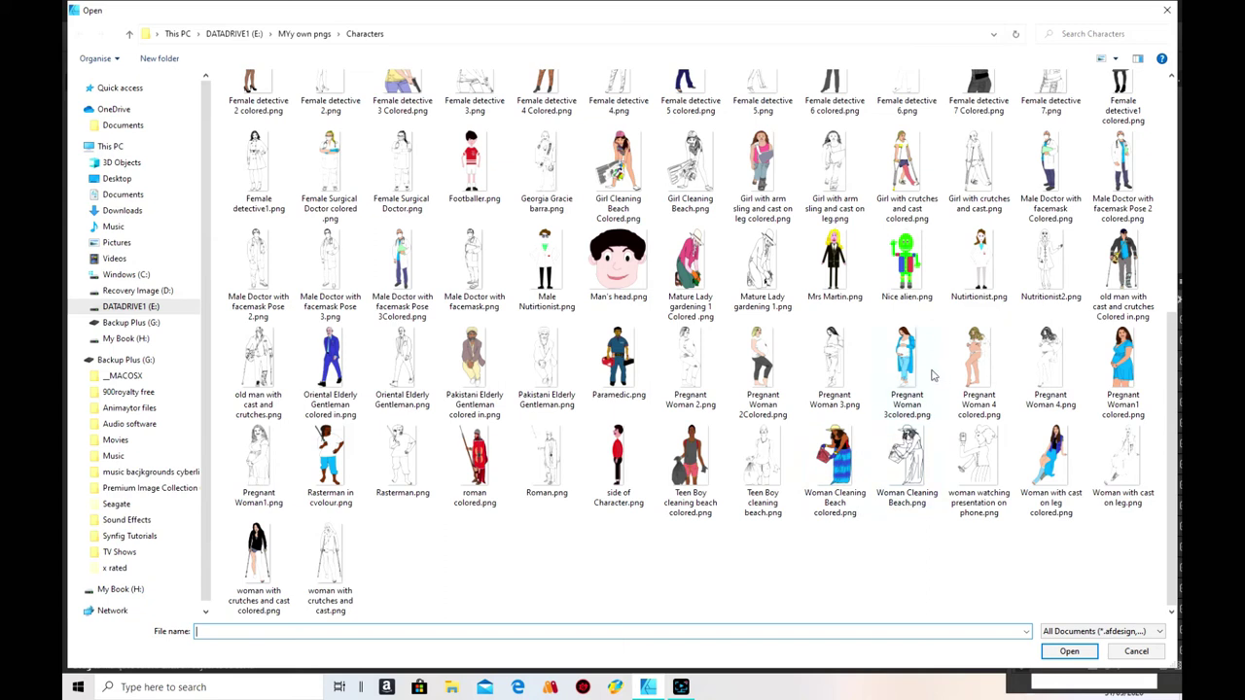
click(892, 366)
click(1067, 652)
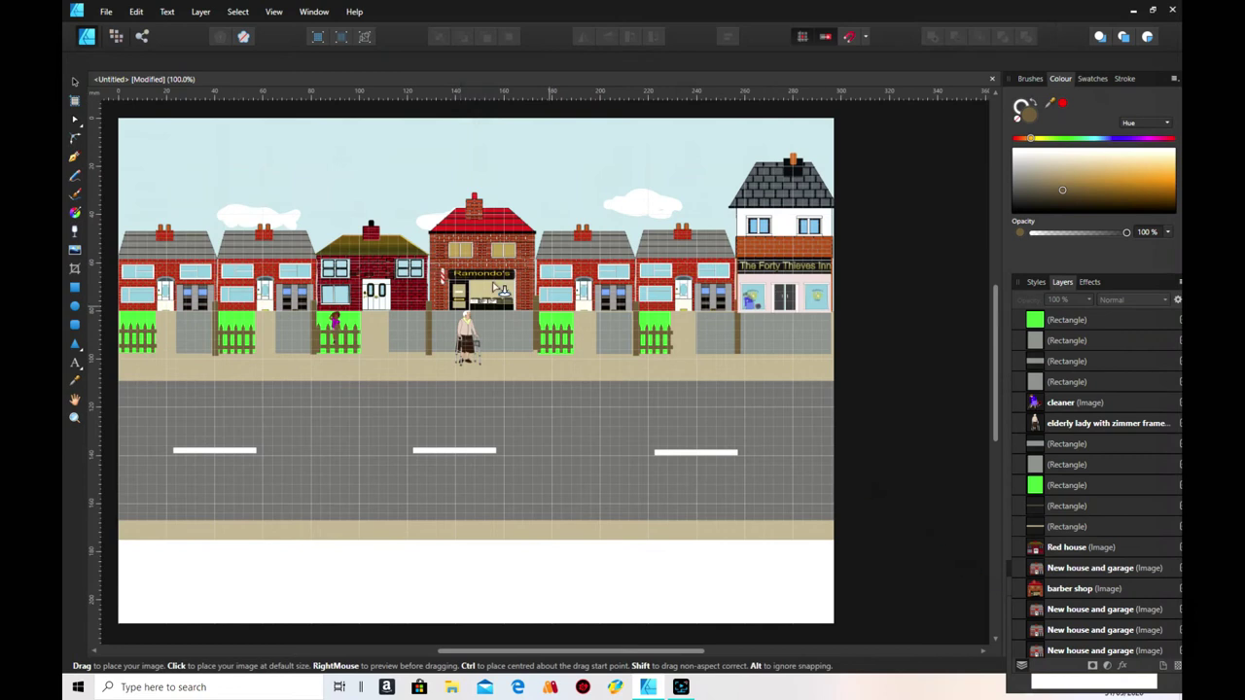
- Place the pregnant-woman figure at the second house and bring New house and garage to the front
mouse_move(238, 288)
mouse_down()
mouse_move(251, 319)
mouse_move(234, 265)
mouse_up()
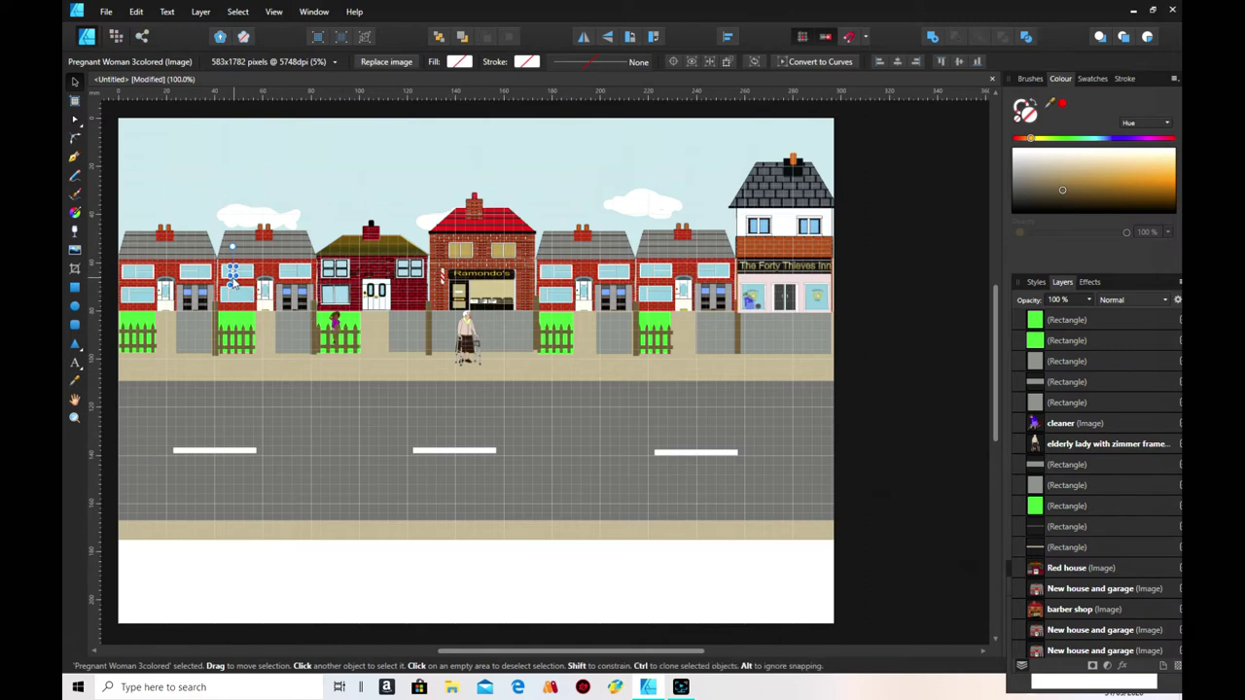
right_click(270, 267)
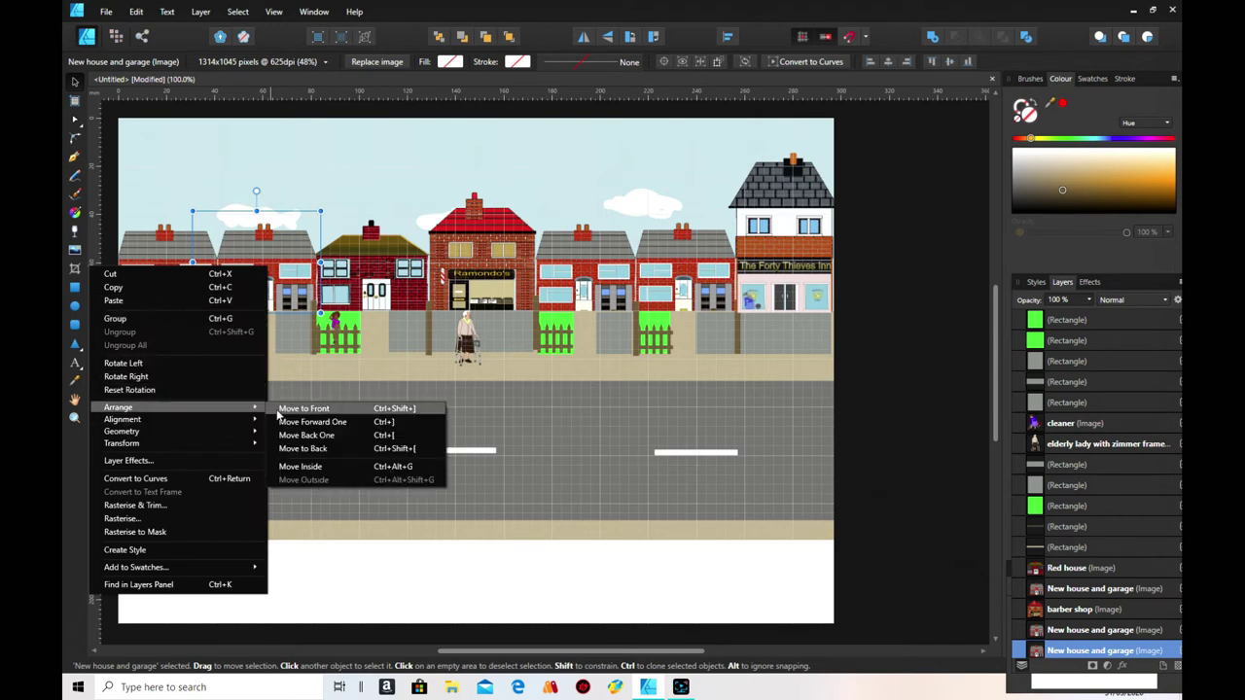
click(287, 408)
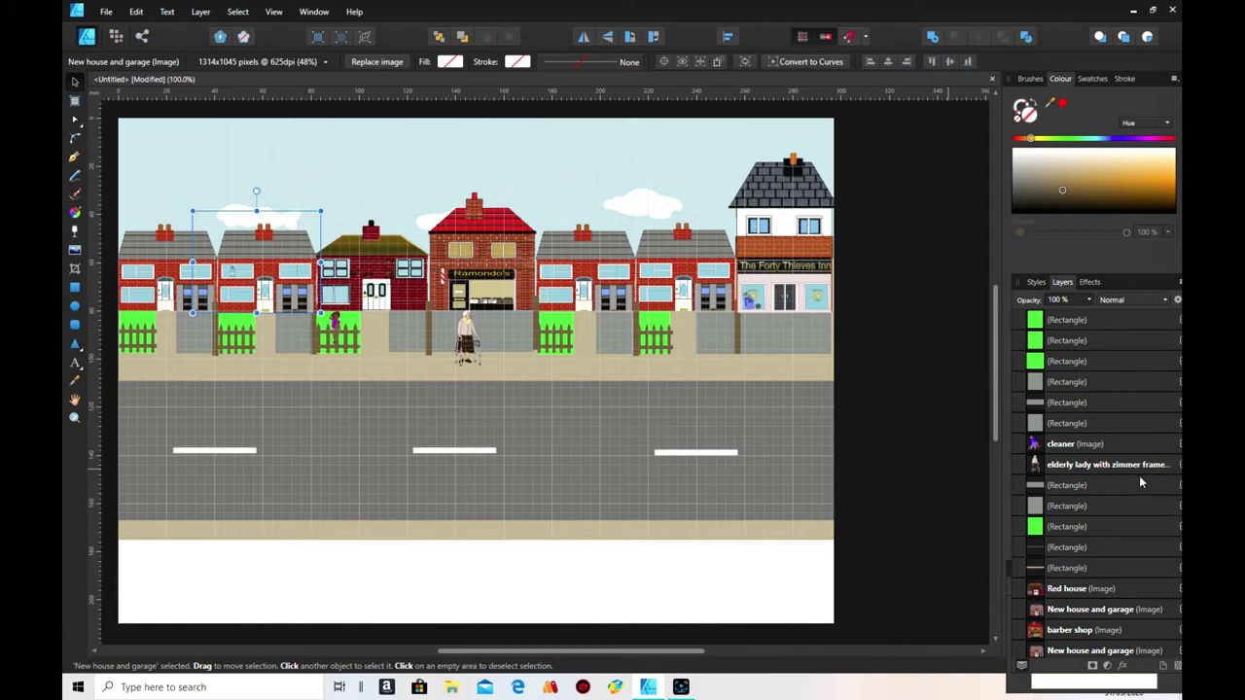
- Resize the pregnant-woman figure, widening it slightly and adjusting its height
scroll(1138, 481, down, 3)
scroll(1131, 476, up, 4)
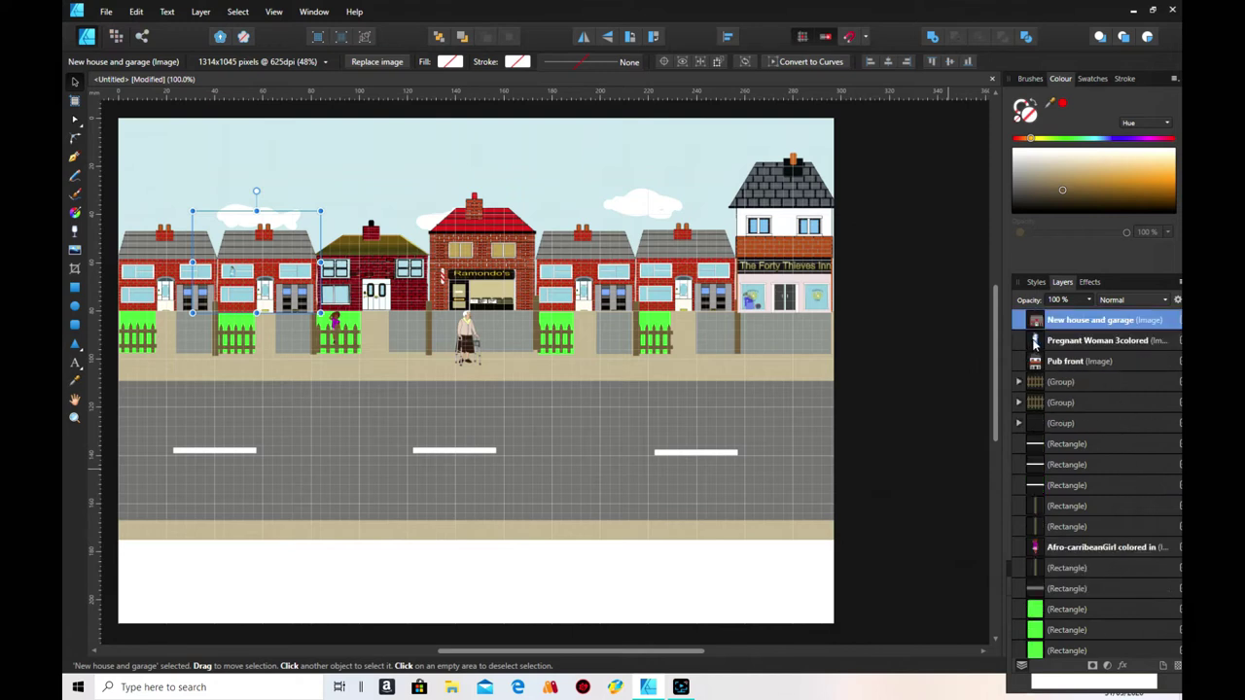
click(1033, 342)
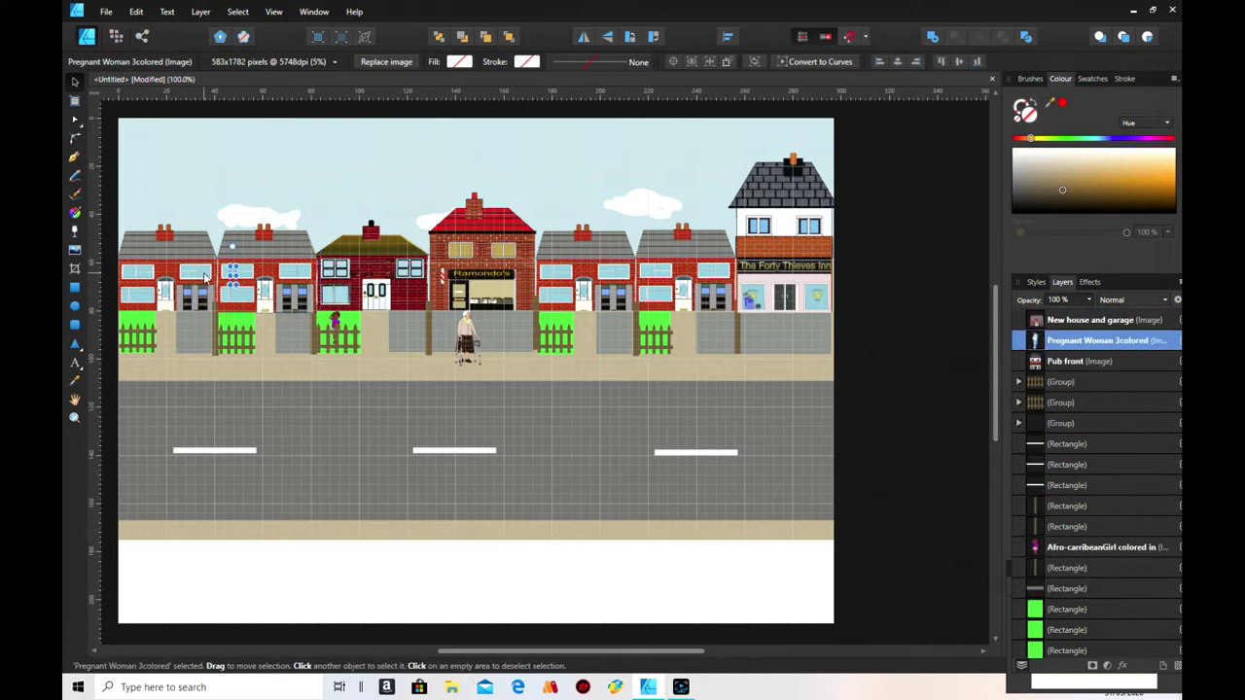
mouse_move(234, 275)
mouse_down()
mouse_move(252, 291)
mouse_move(238, 278)
mouse_up()
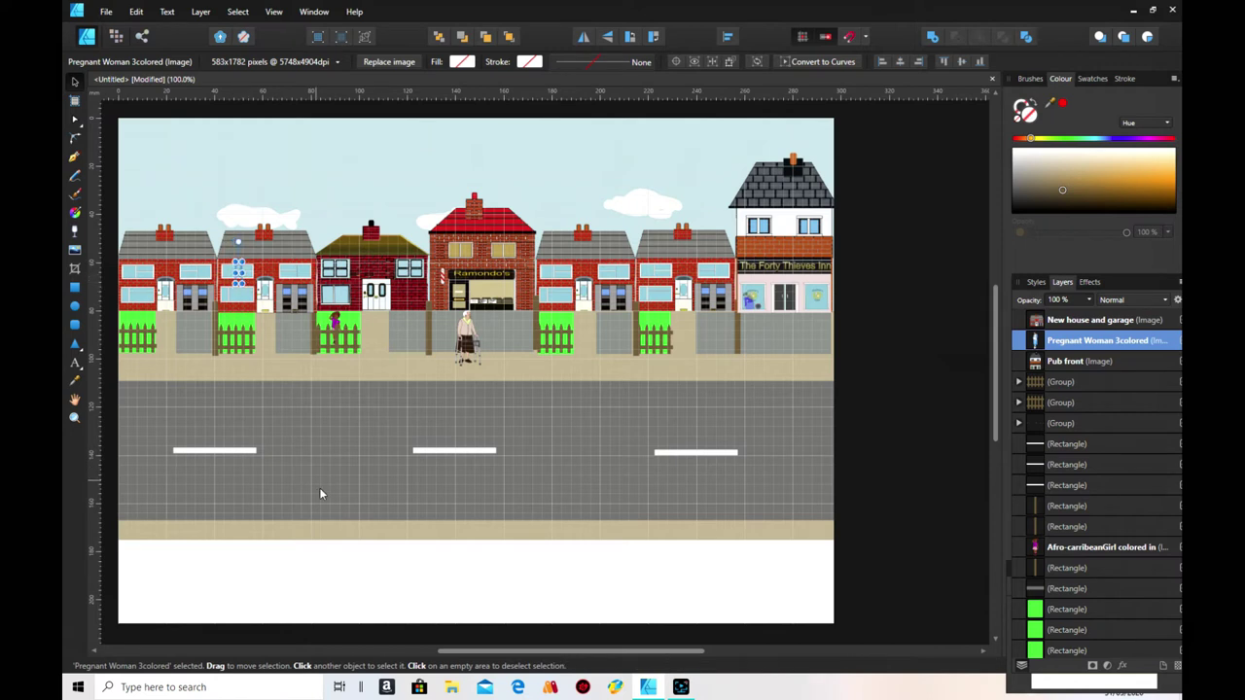
click(365, 563)
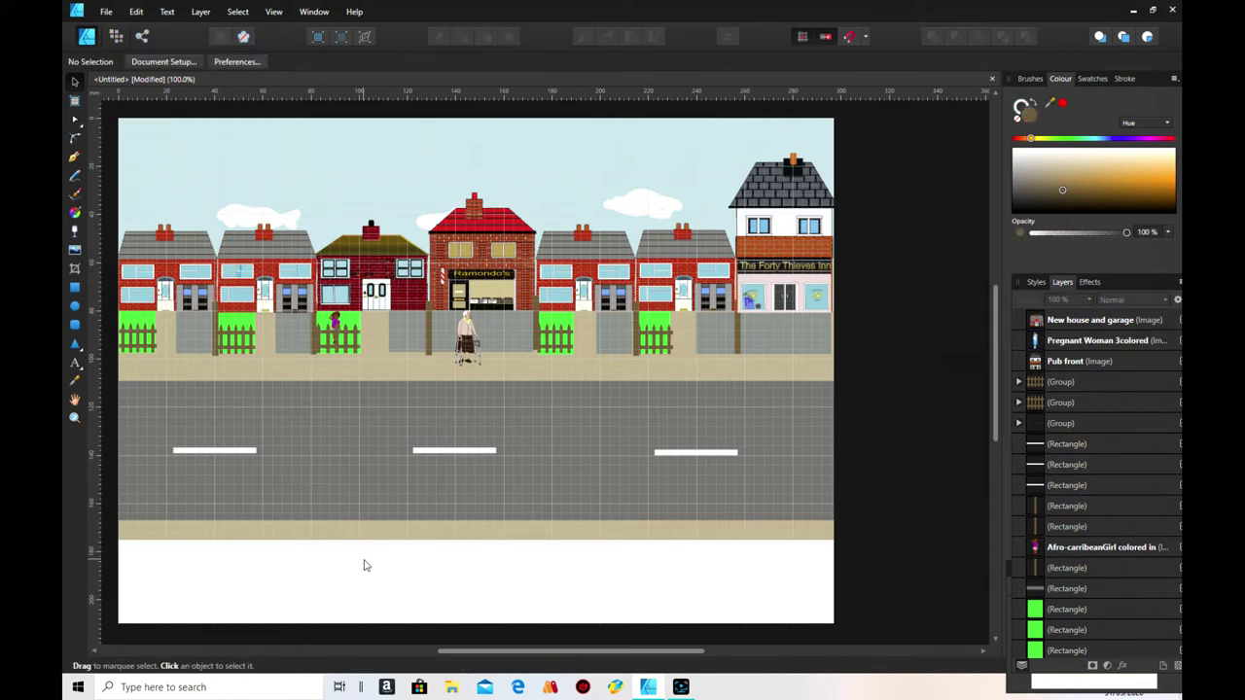
click(238, 278)
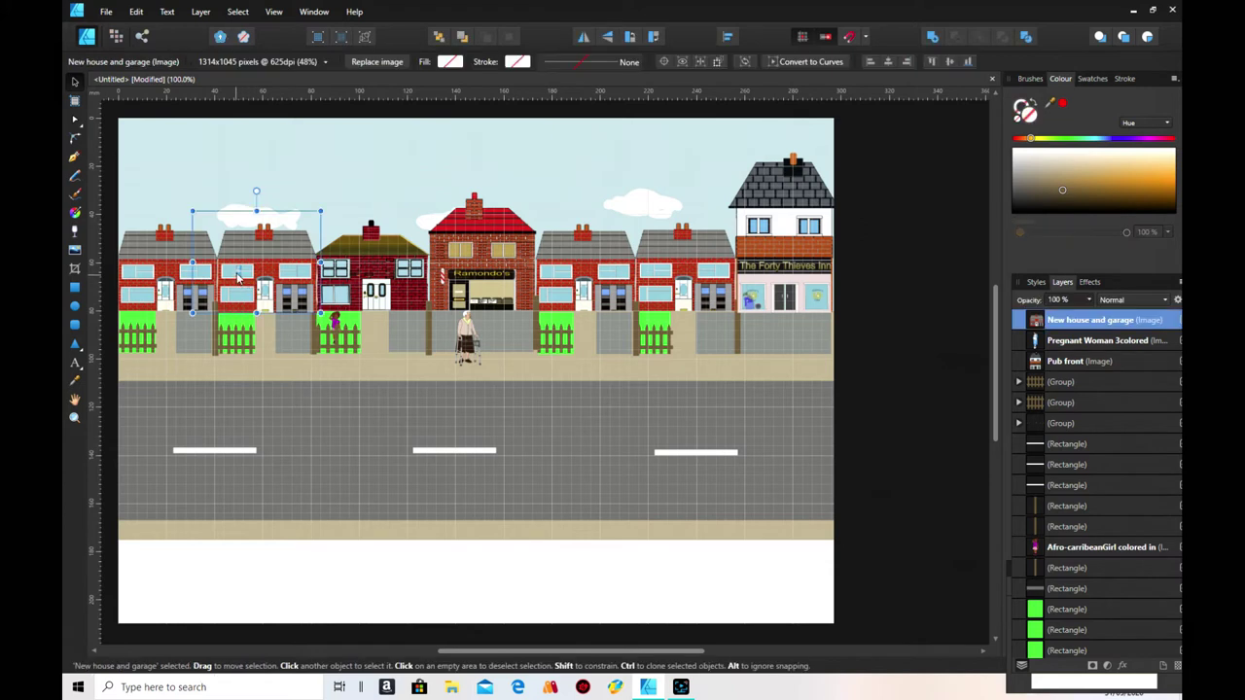
click(1039, 343)
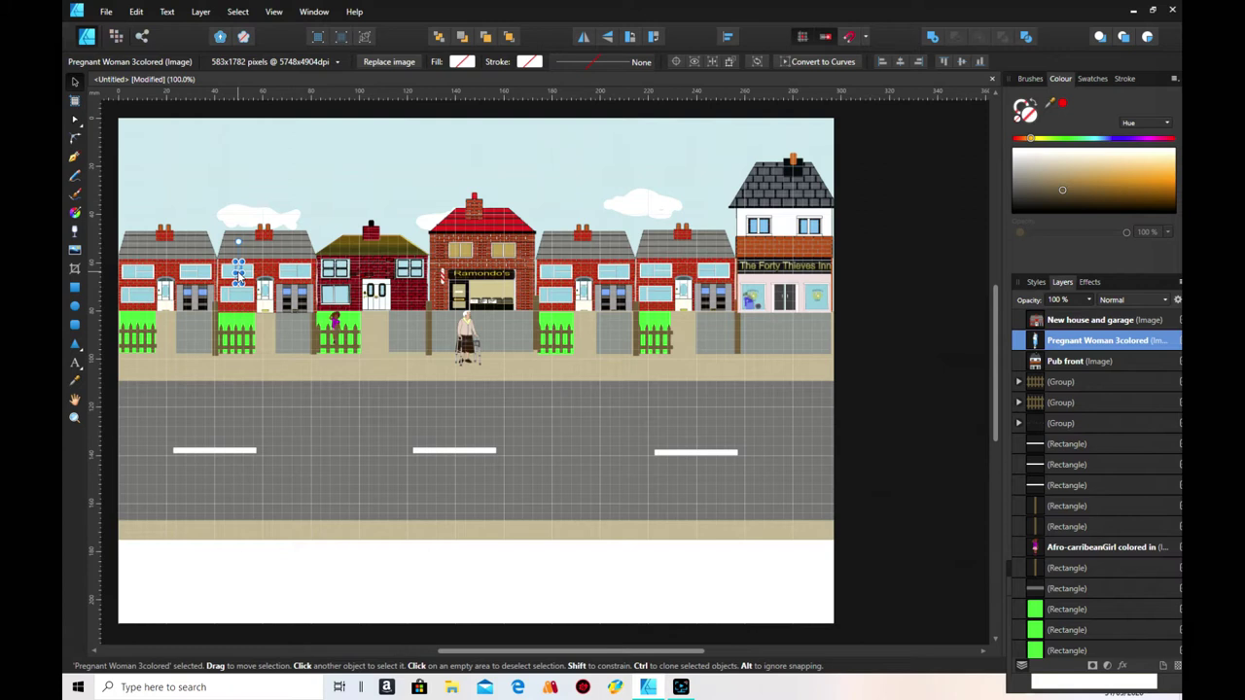
drag(238, 272, 238, 267)
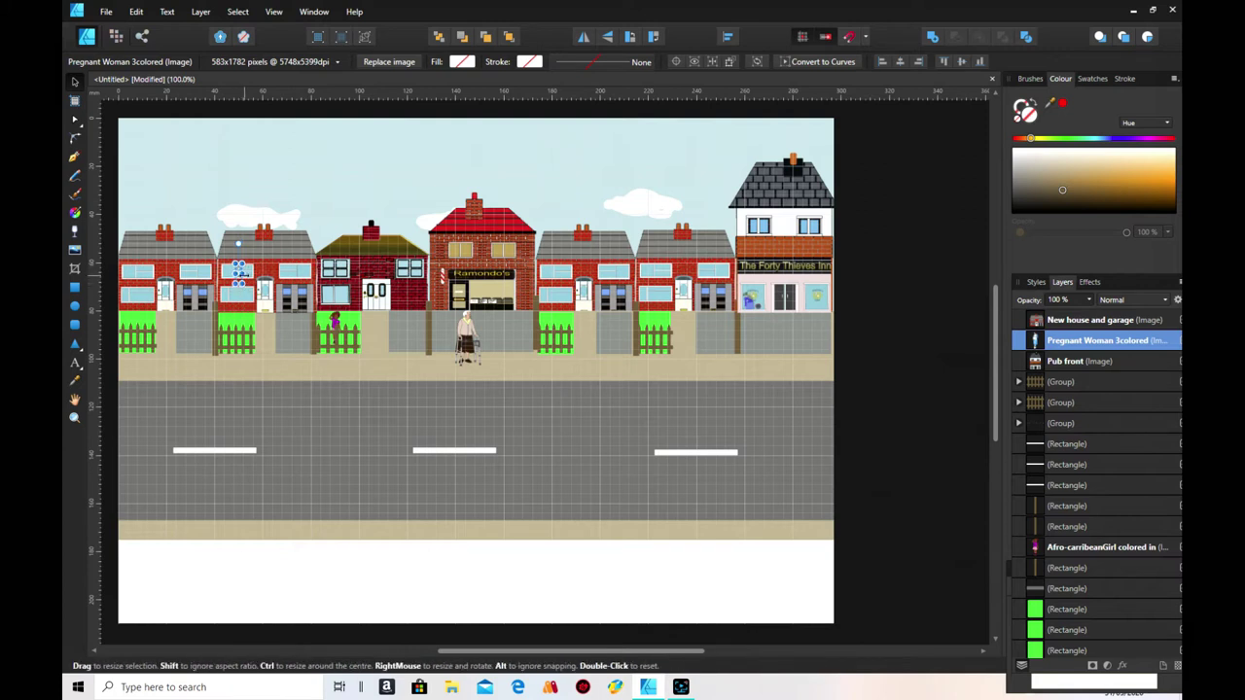
click(240, 284)
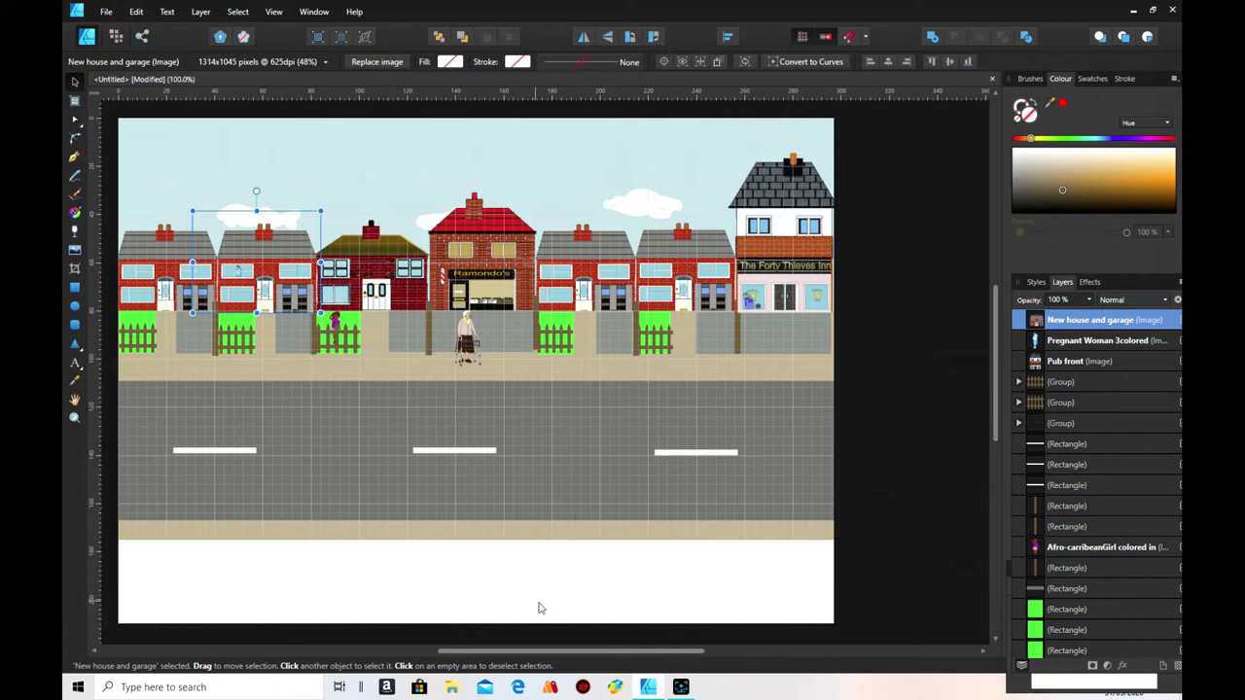
mouse_move(595, 657)
mouse_down()
mouse_move(636, 658)
mouse_move(591, 651)
mouse_up()
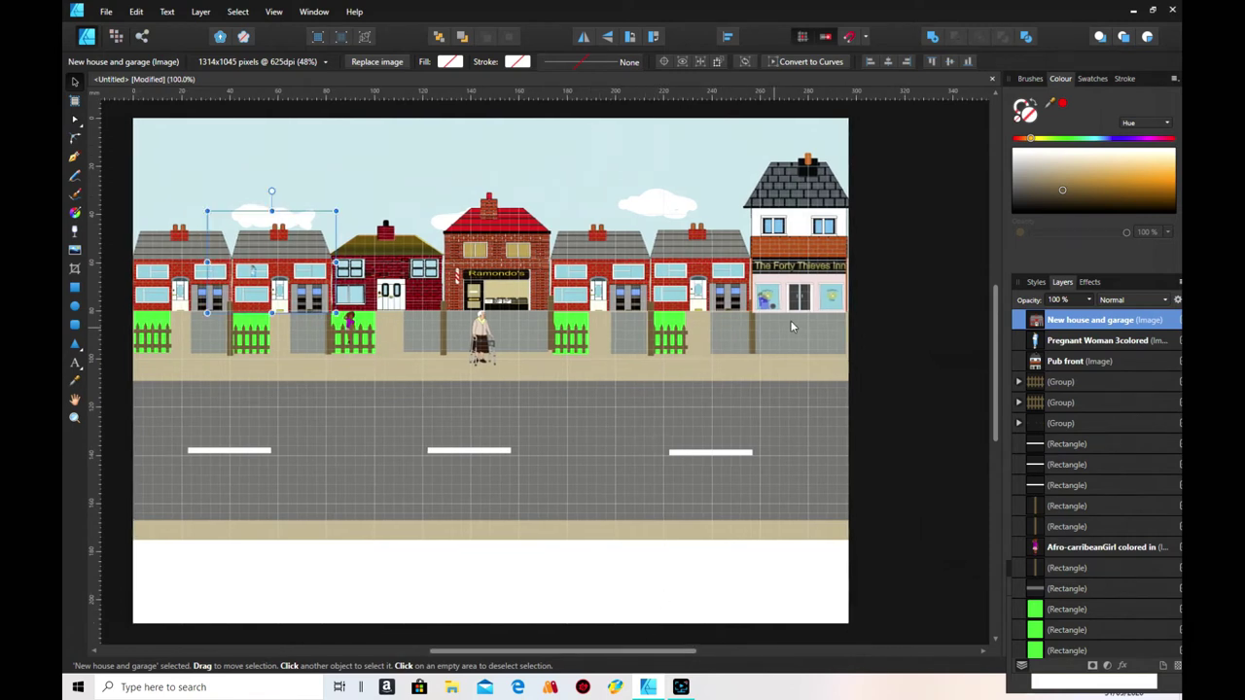
mouse_move(591, 655)
mouse_down()
mouse_move(633, 658)
mouse_move(600, 656)
mouse_up()
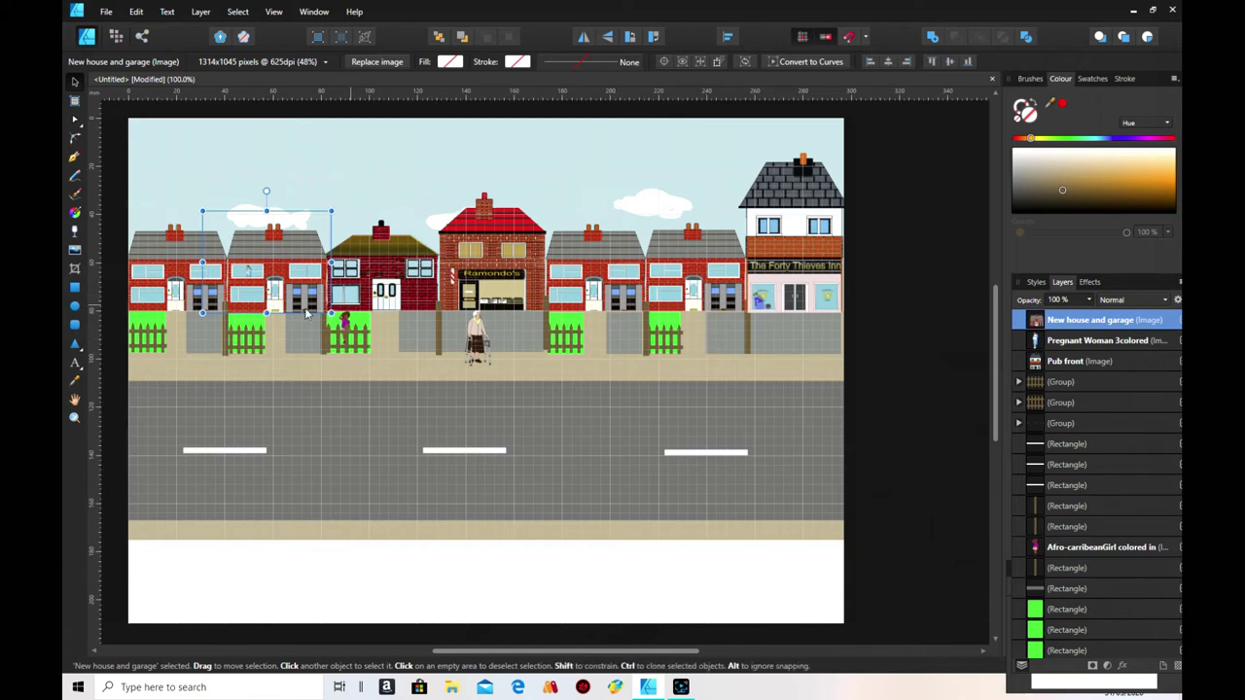
click(75, 250)
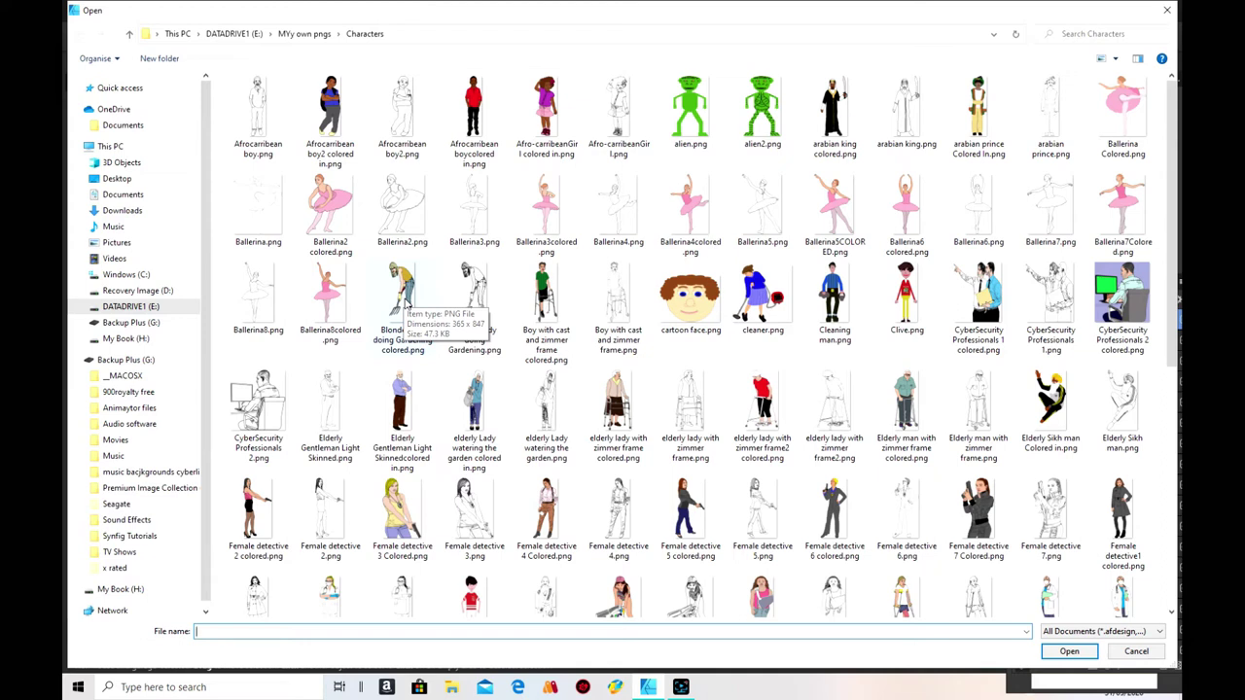
- Choose Blonde Lady doing Gardening colored.png and open it for placing
click(407, 306)
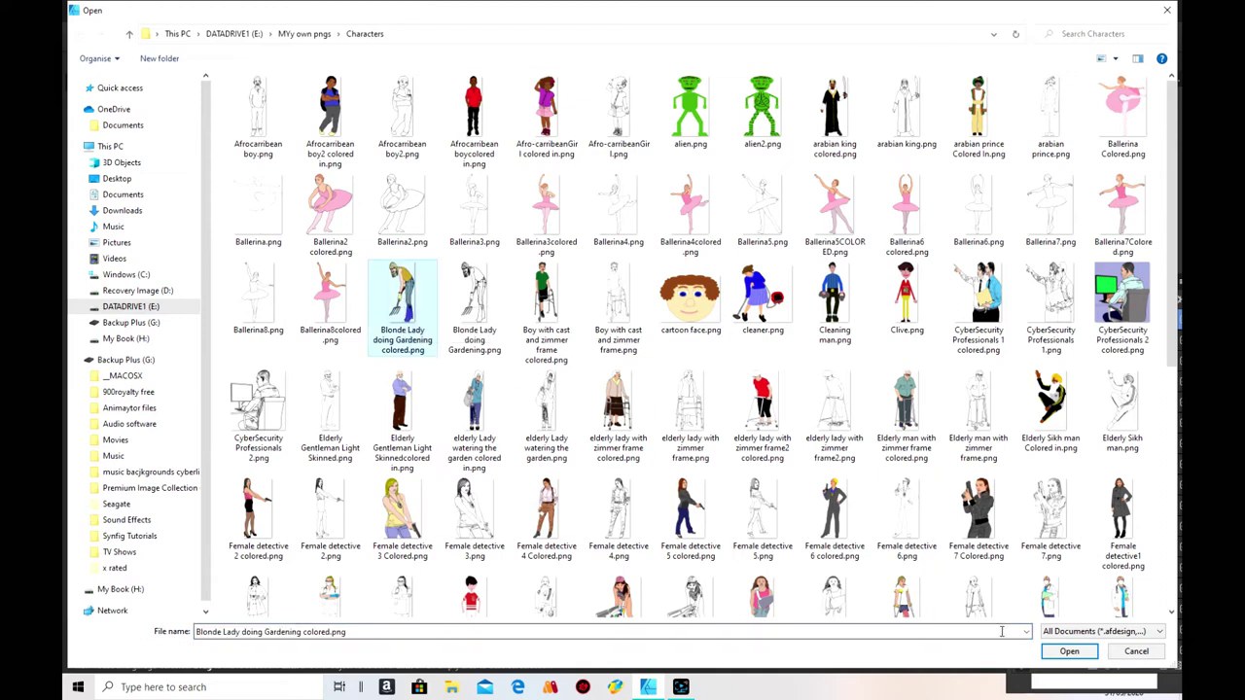
click(1067, 651)
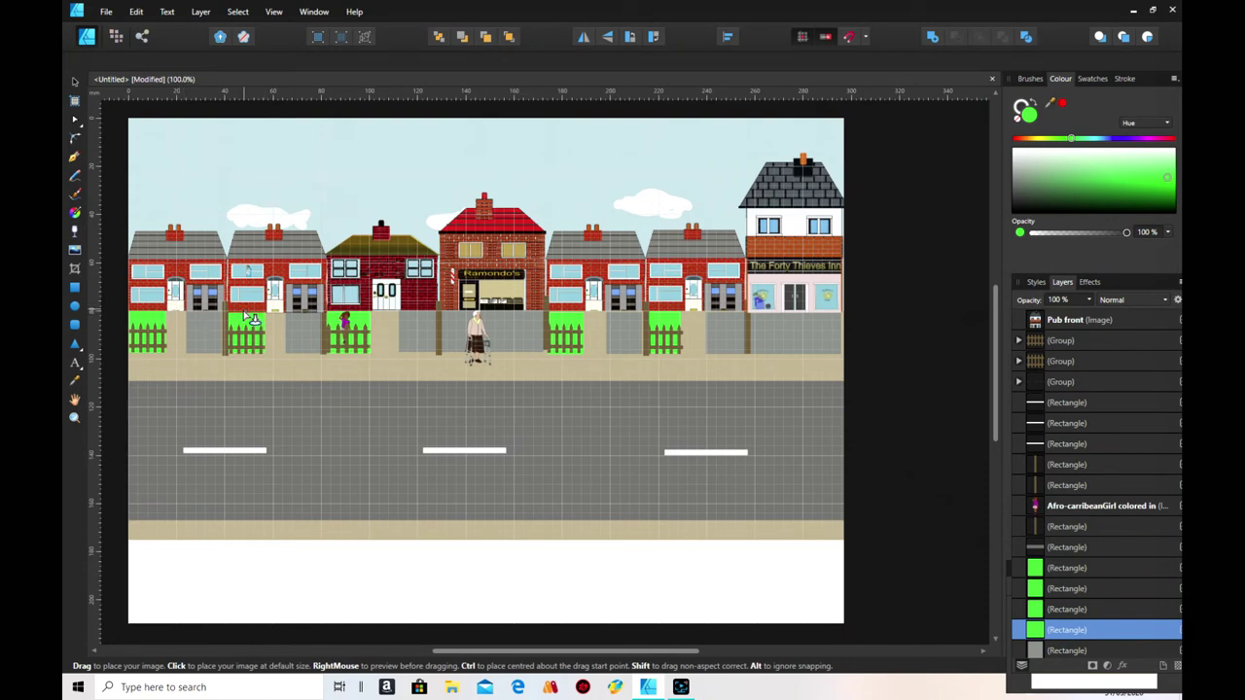
- Place the Blonde Lady doing Gardening figure in a front garden and bring her to the top
drag(241, 308, 564, 296)
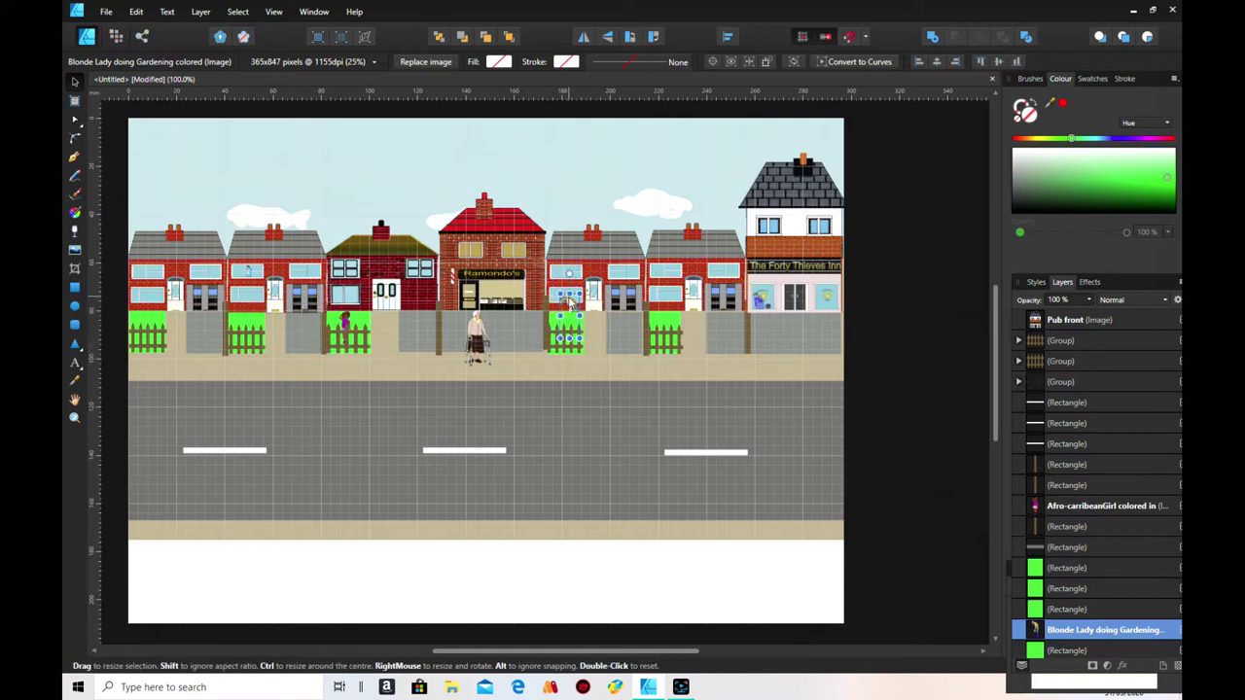
right_click(556, 306)
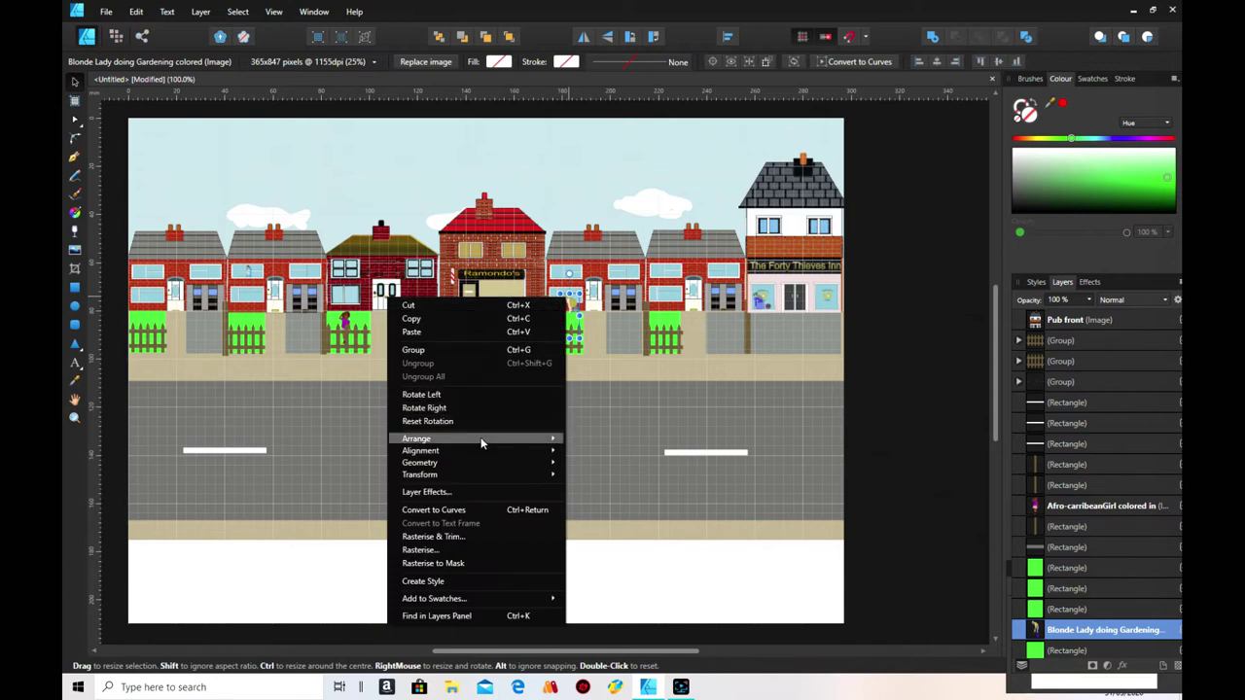
mouse_move(480, 439)
click(332, 441)
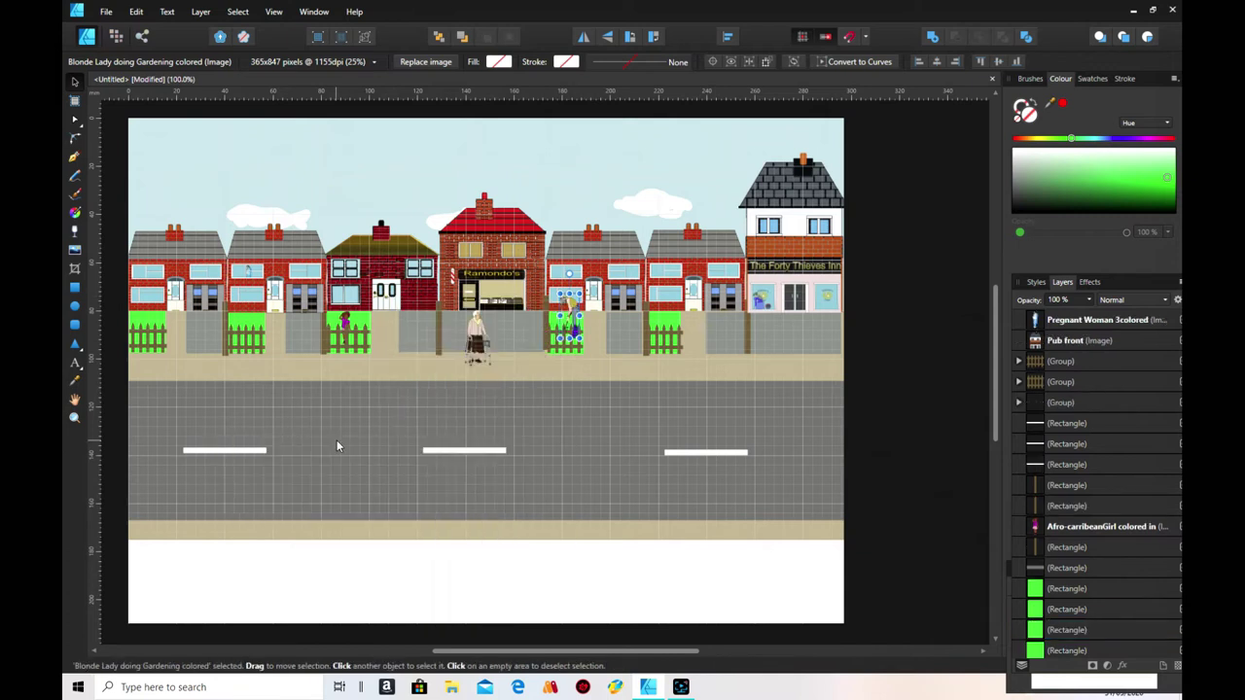
- Select each of the fence groups around the gardening lady in turn to find the right one
click(567, 350)
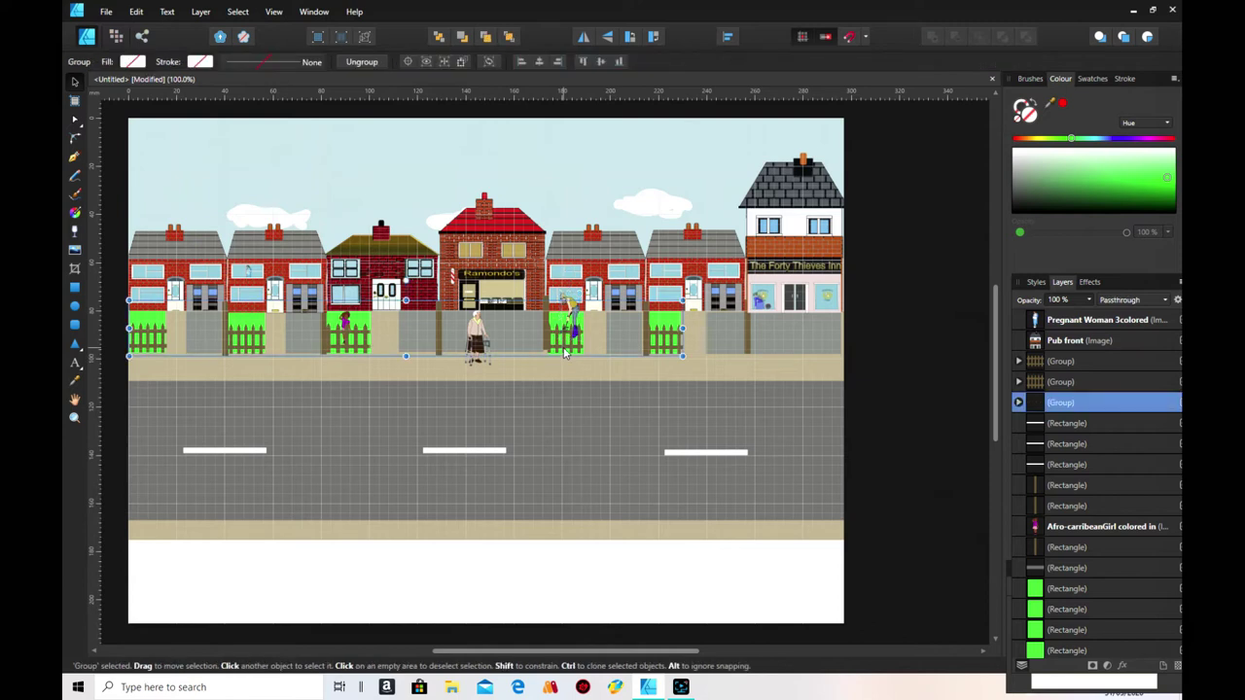
double_click(562, 333)
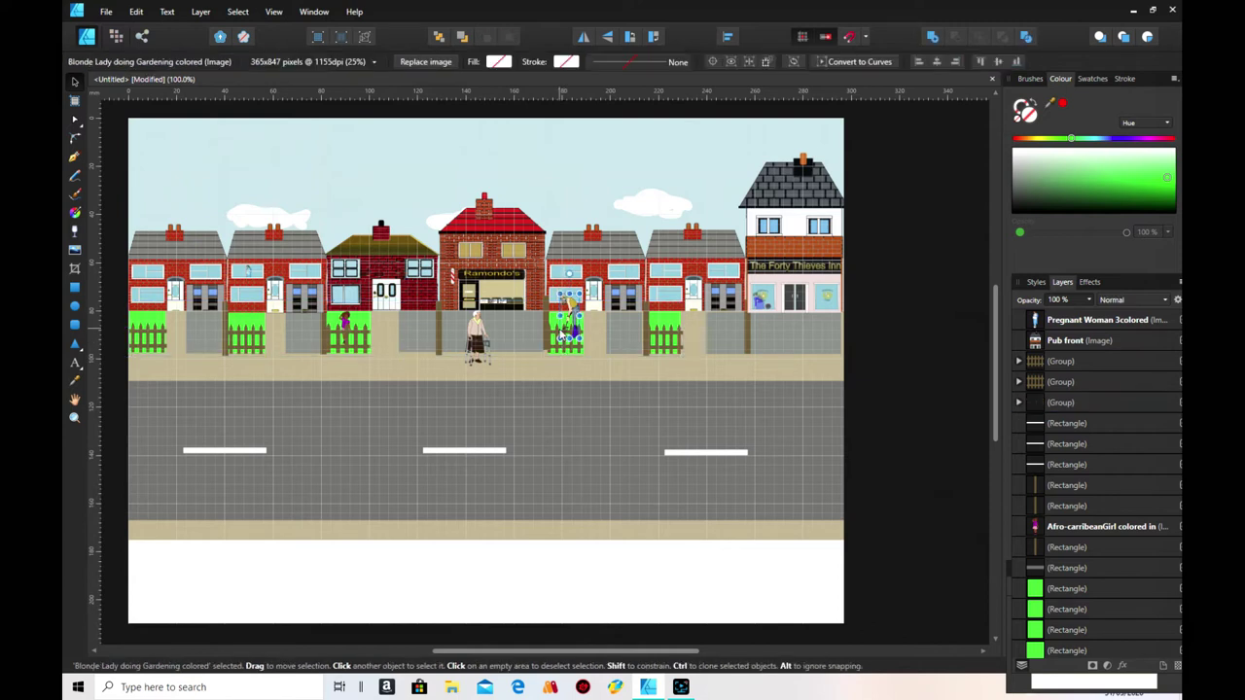
click(579, 348)
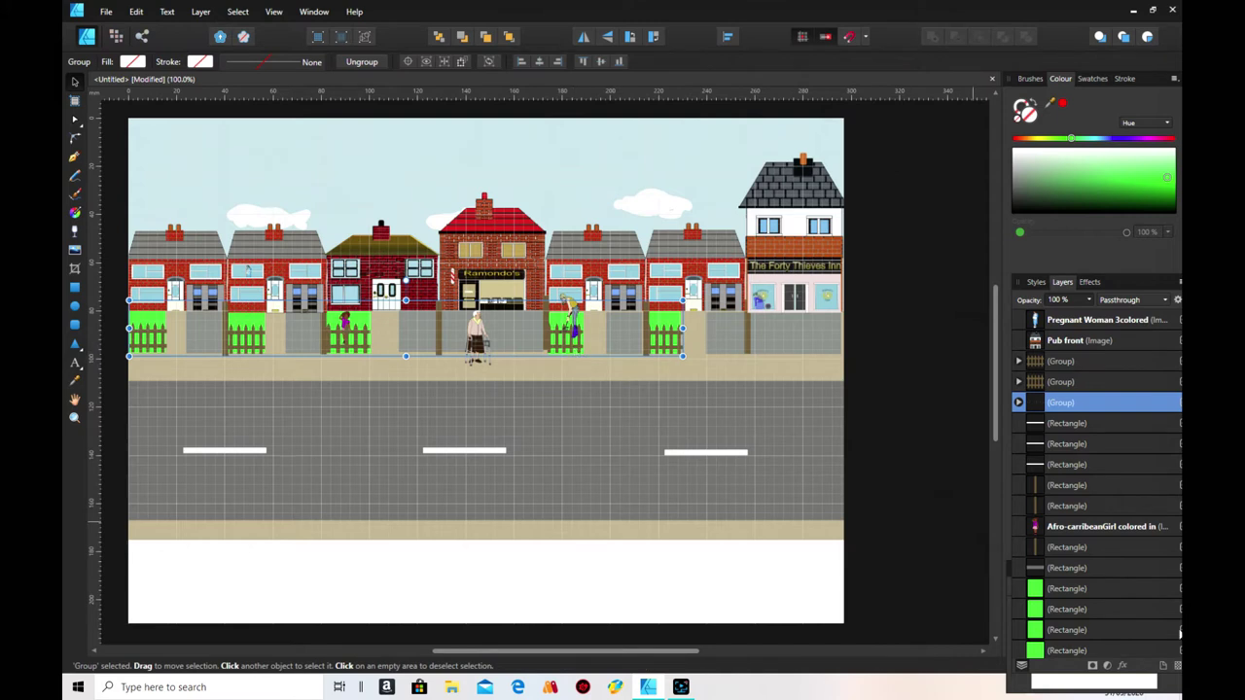
click(1044, 383)
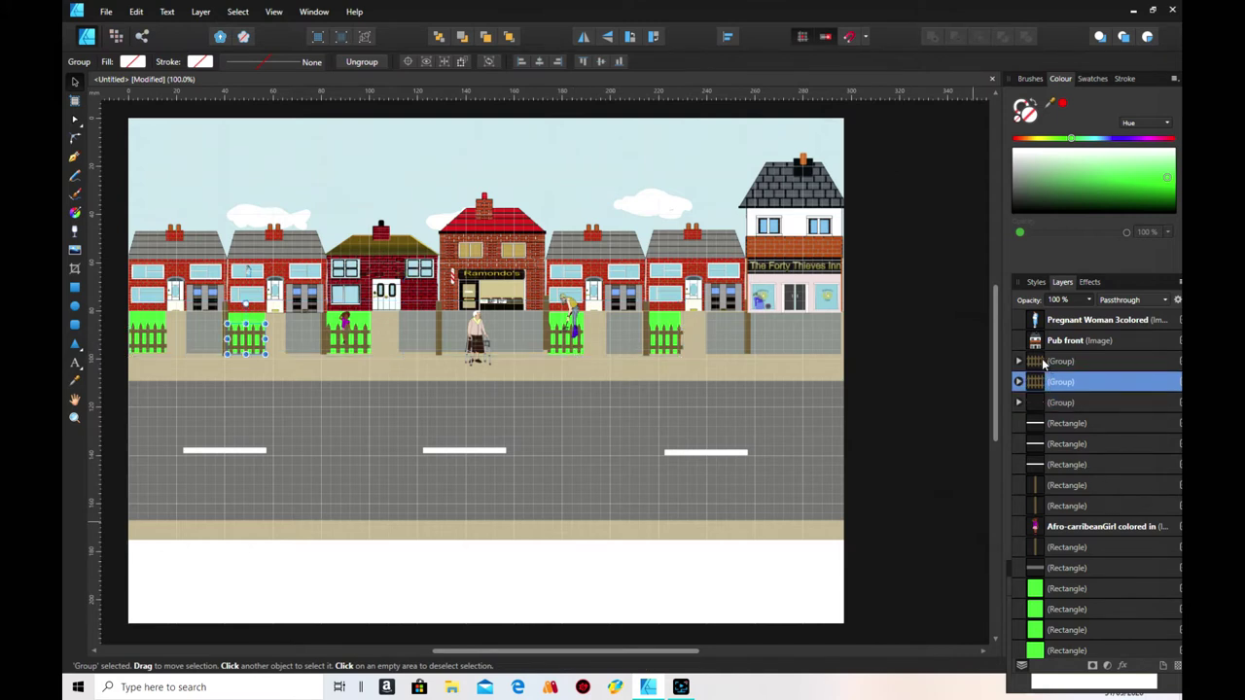
click(1033, 360)
scroll(1126, 483, down, 10)
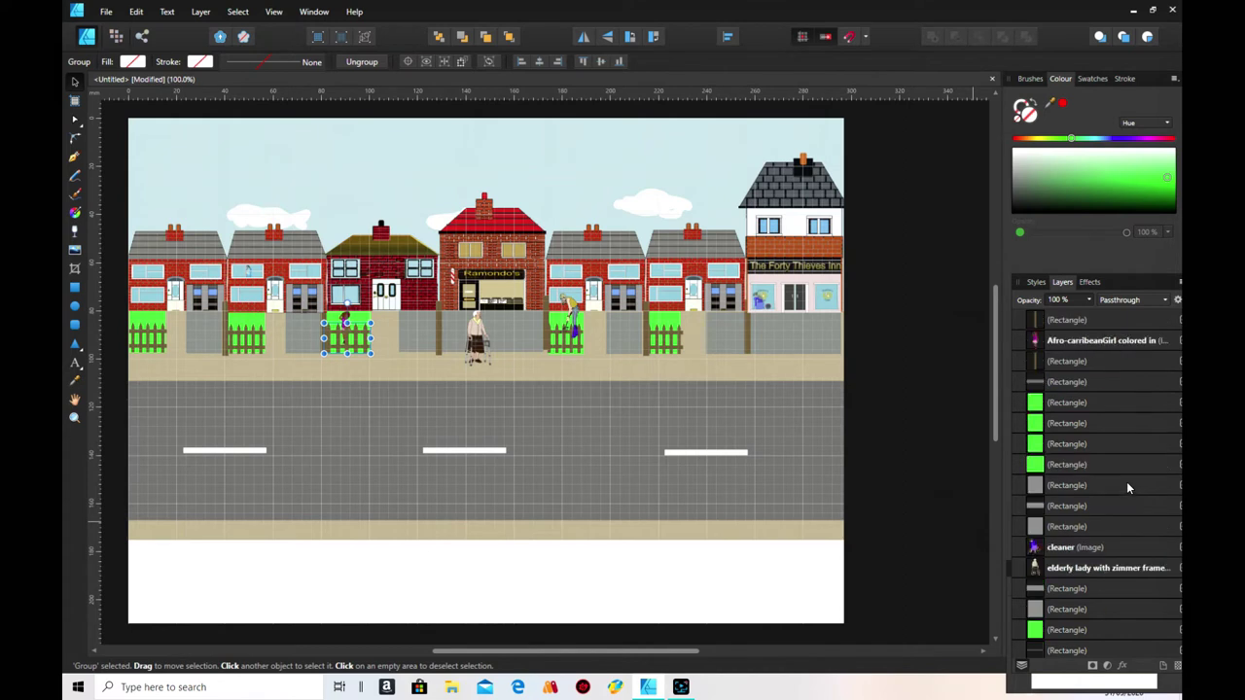
scroll(1126, 484, up, 10)
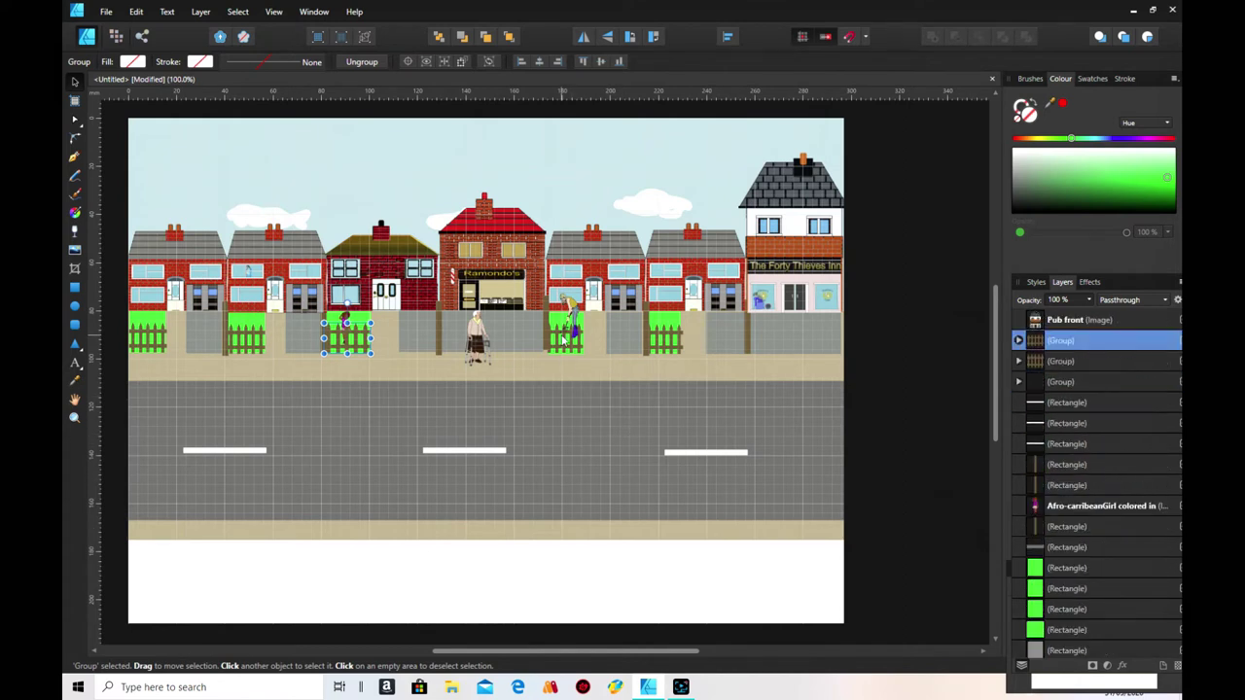
click(562, 353)
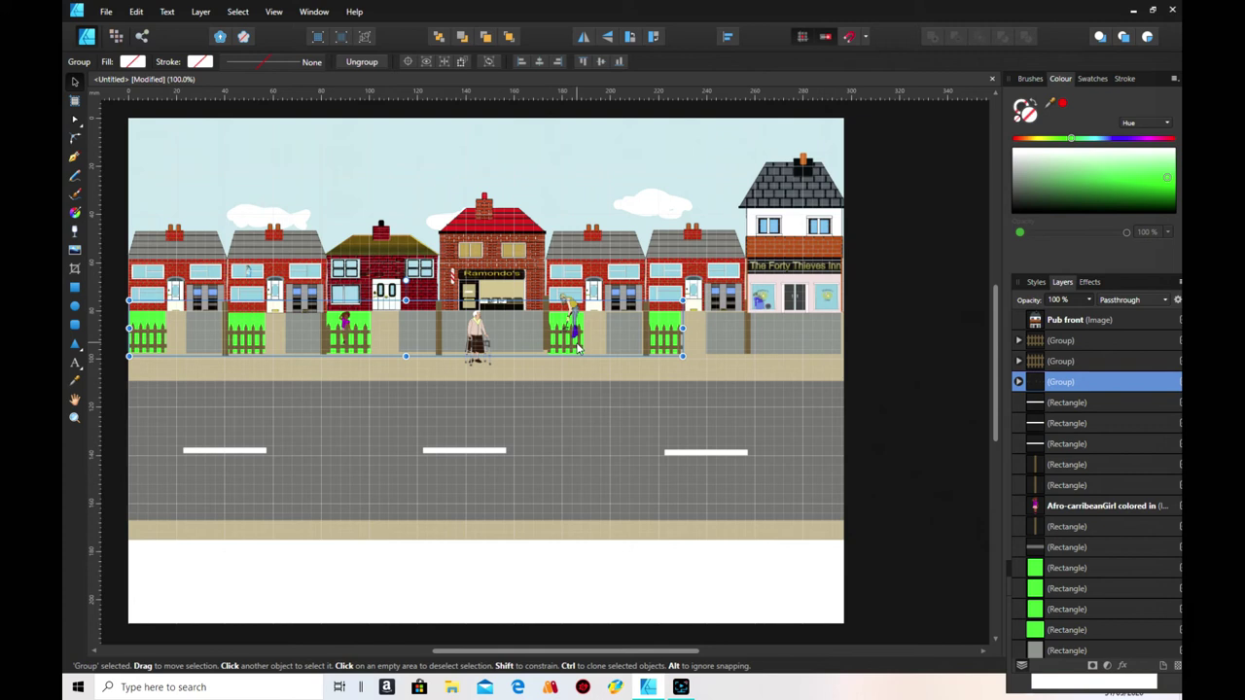
- Move the gardening lady back three levels in the stacking order
click(570, 313)
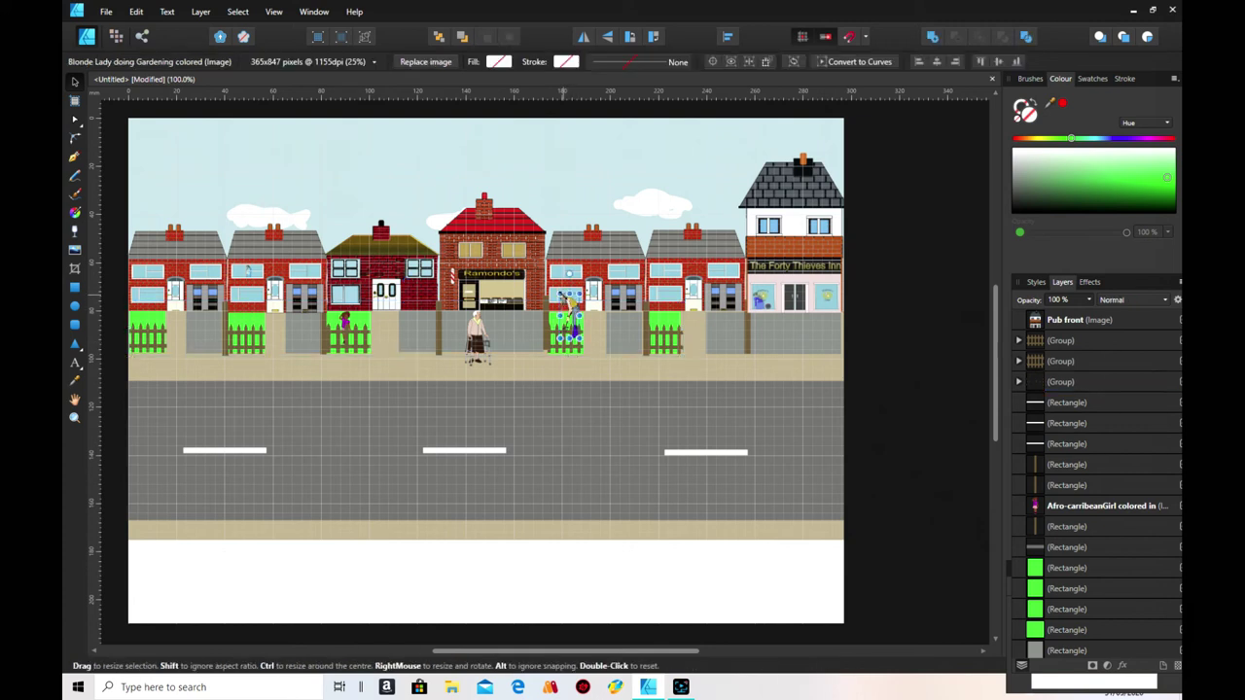
right_click(572, 309)
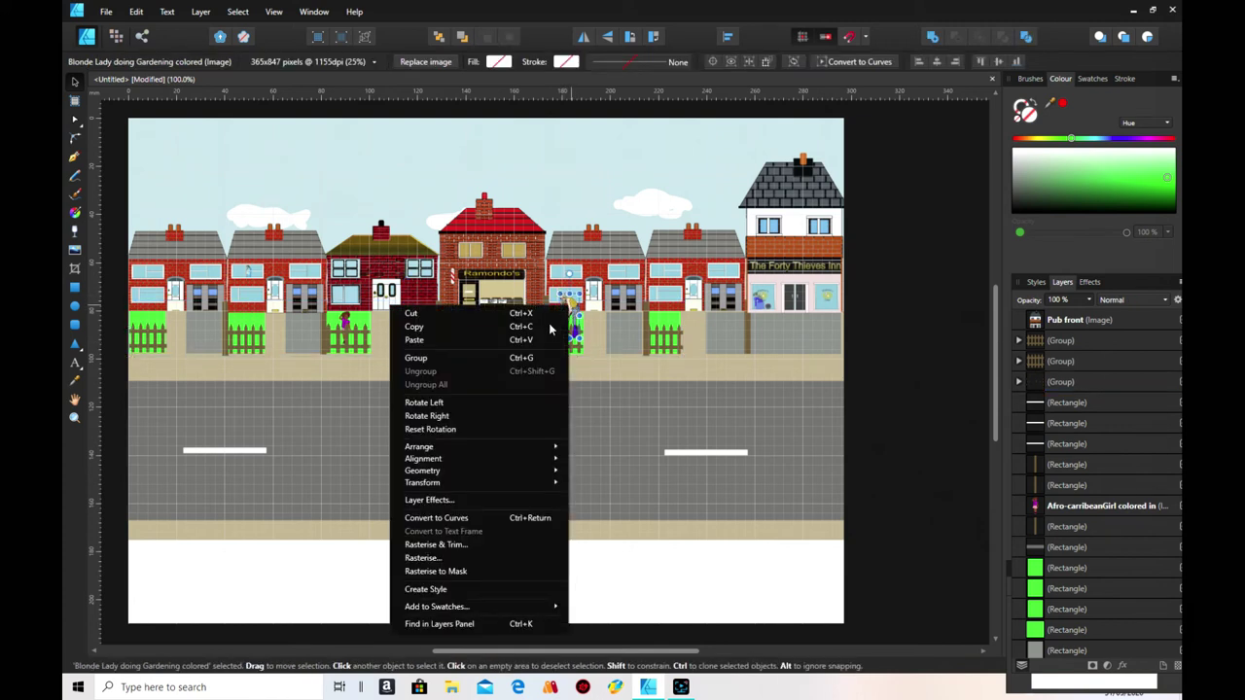
mouse_move(472, 440)
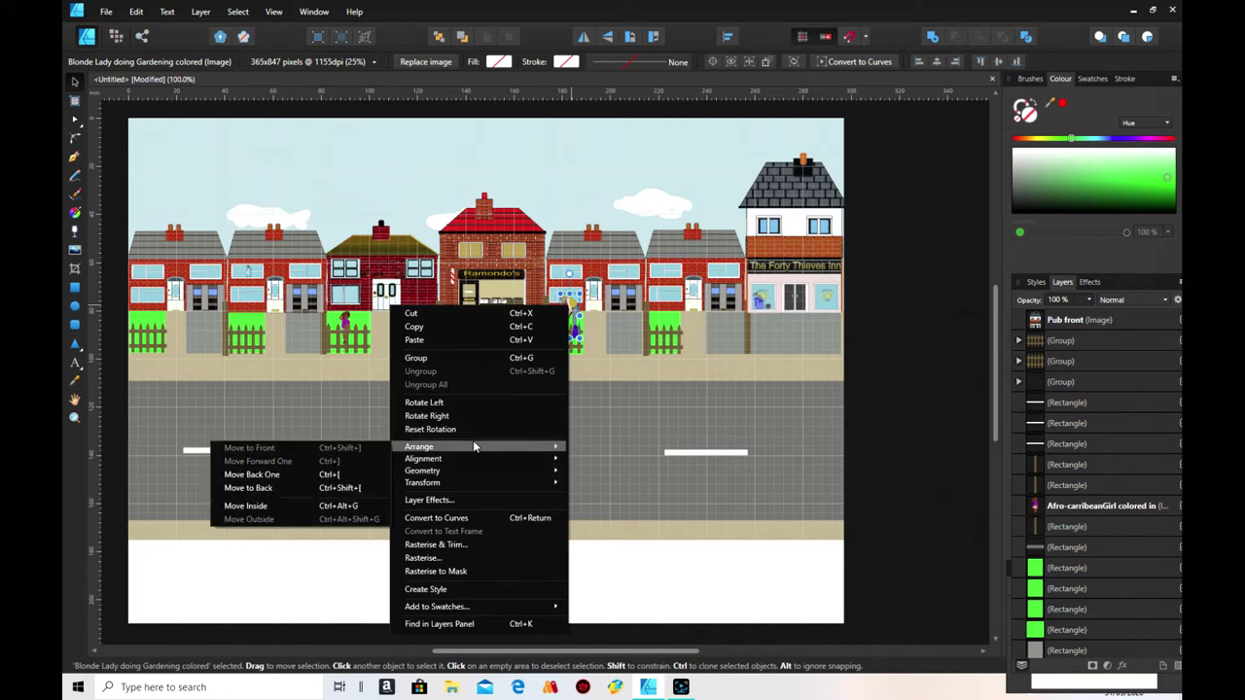
click(309, 472)
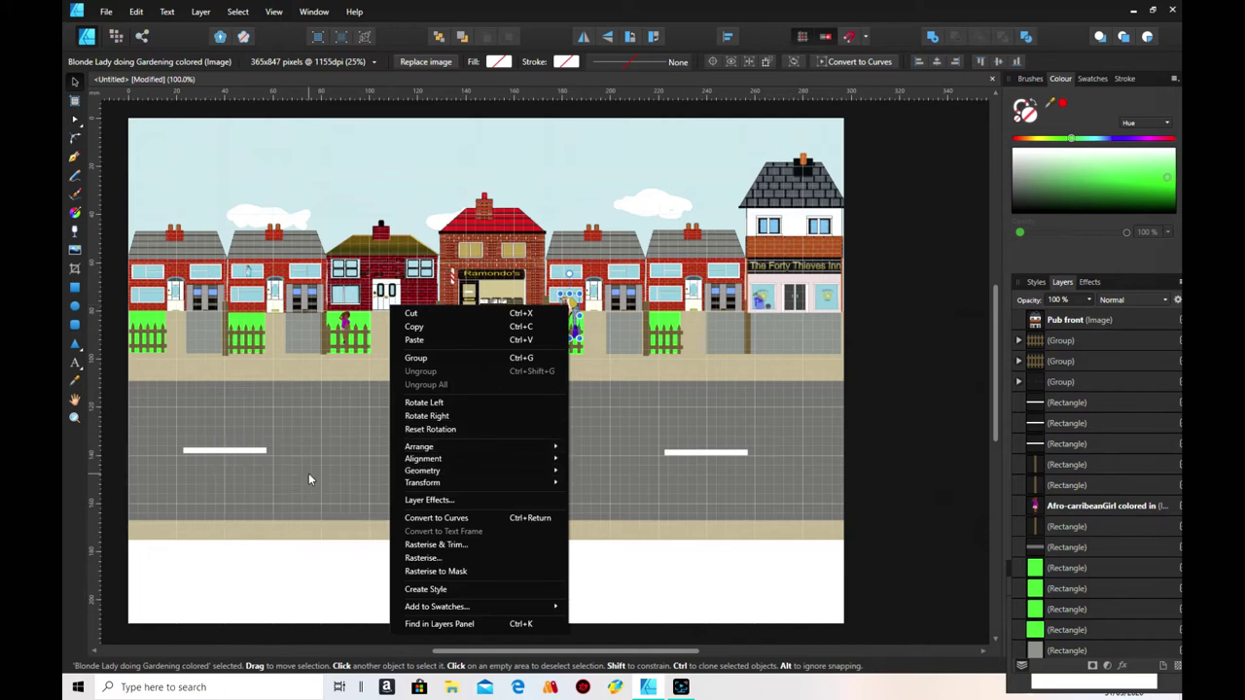
right_click(571, 310)
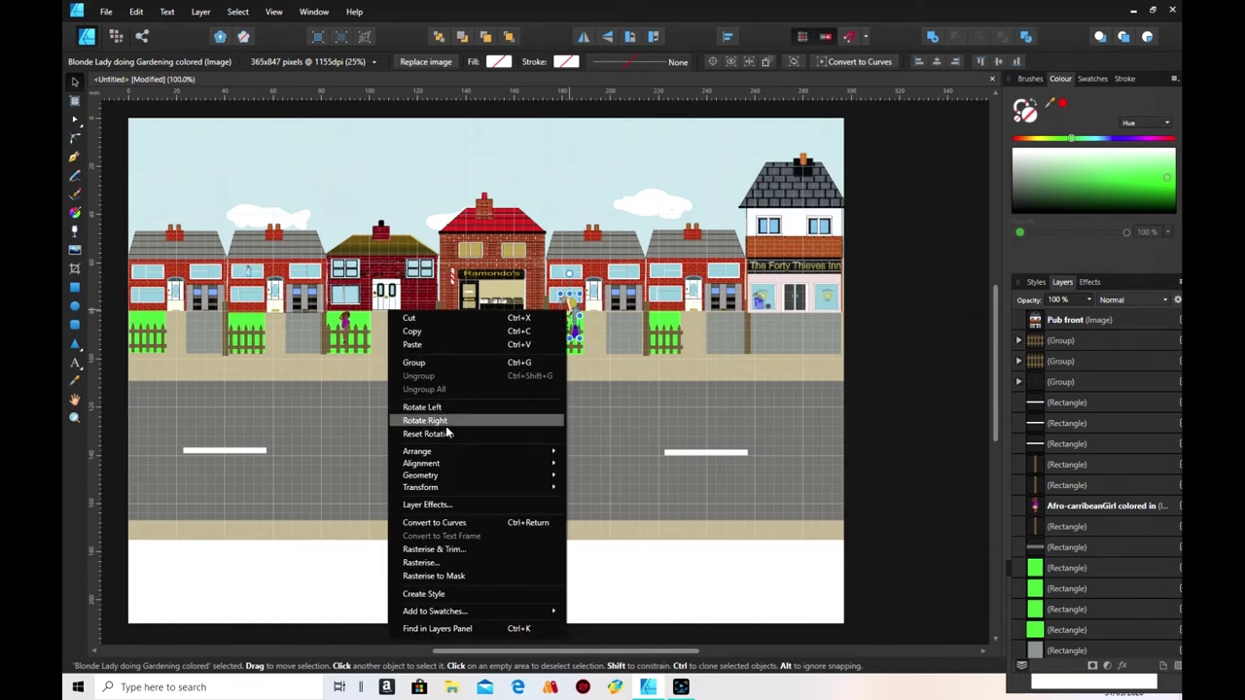
mouse_move(444, 447)
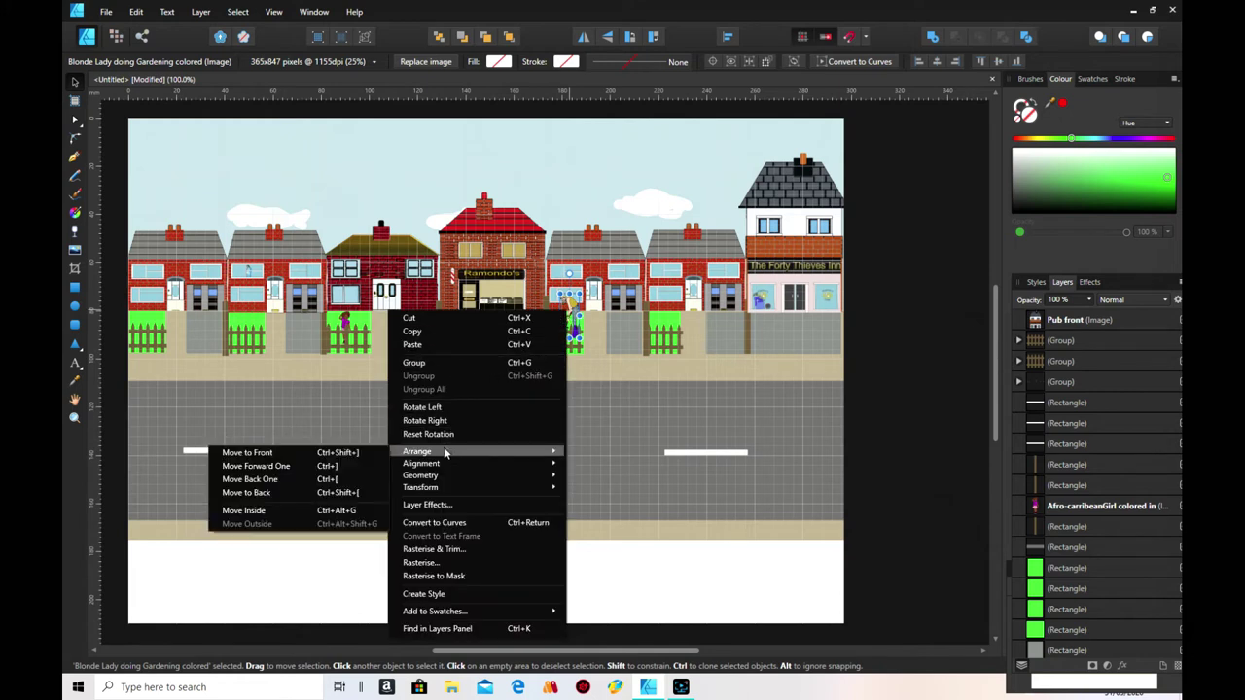
click(293, 484)
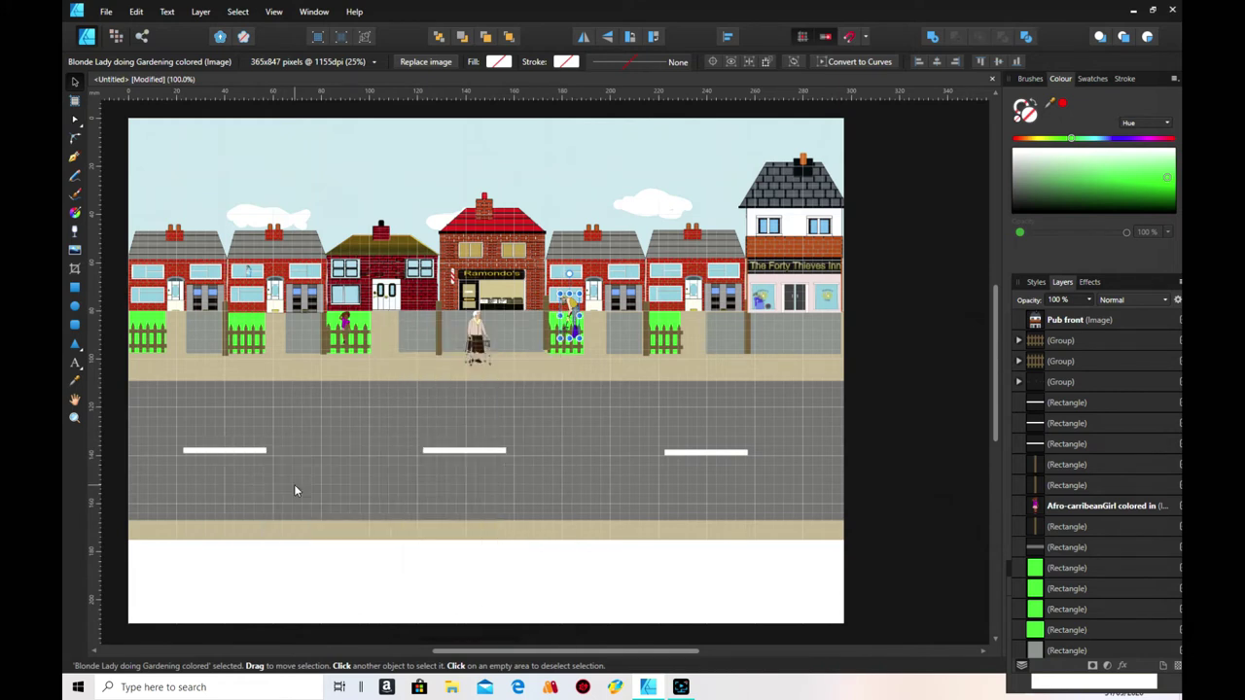
right_click(576, 309)
mouse_move(467, 451)
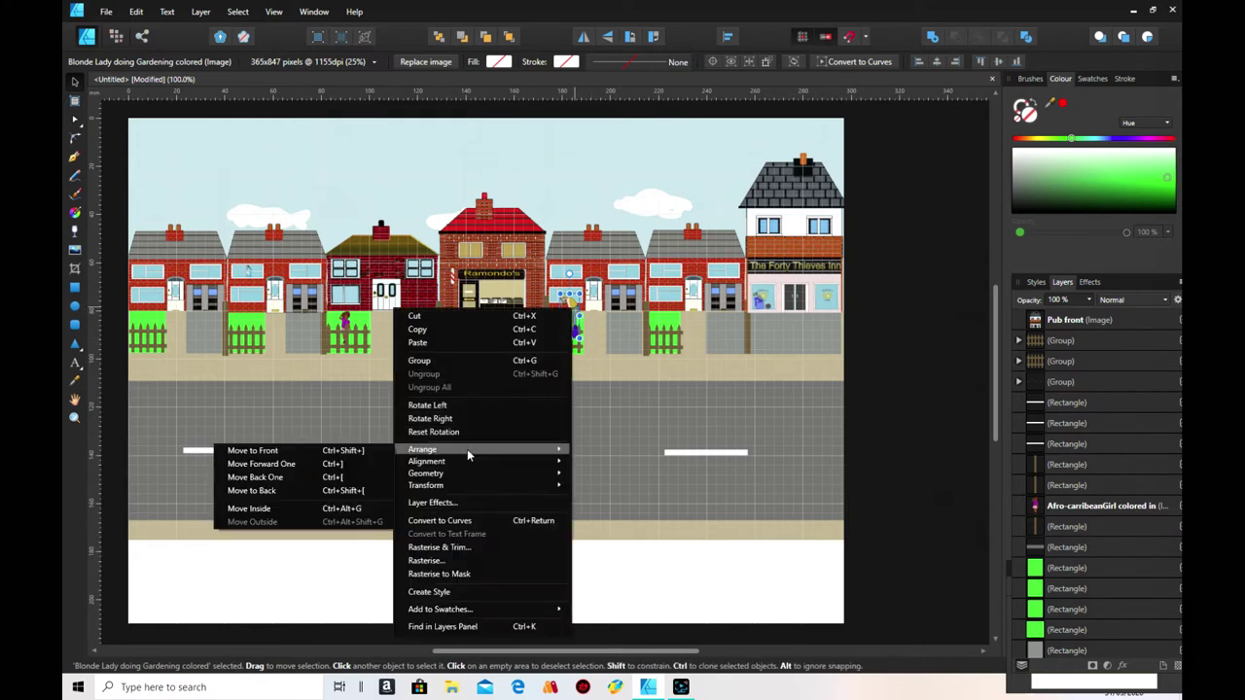
click(316, 479)
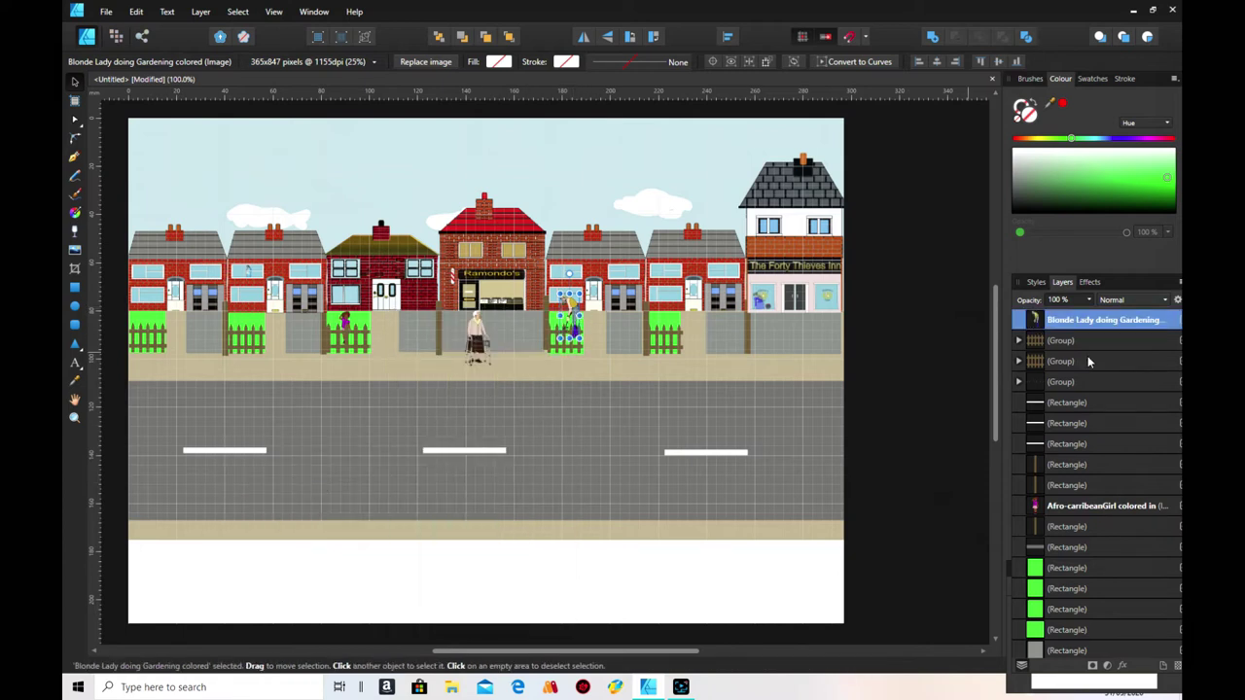
- Drag the gardening lady's layer beneath a fence group, undoing an accidental nesting
scroll(1070, 340, up, 2)
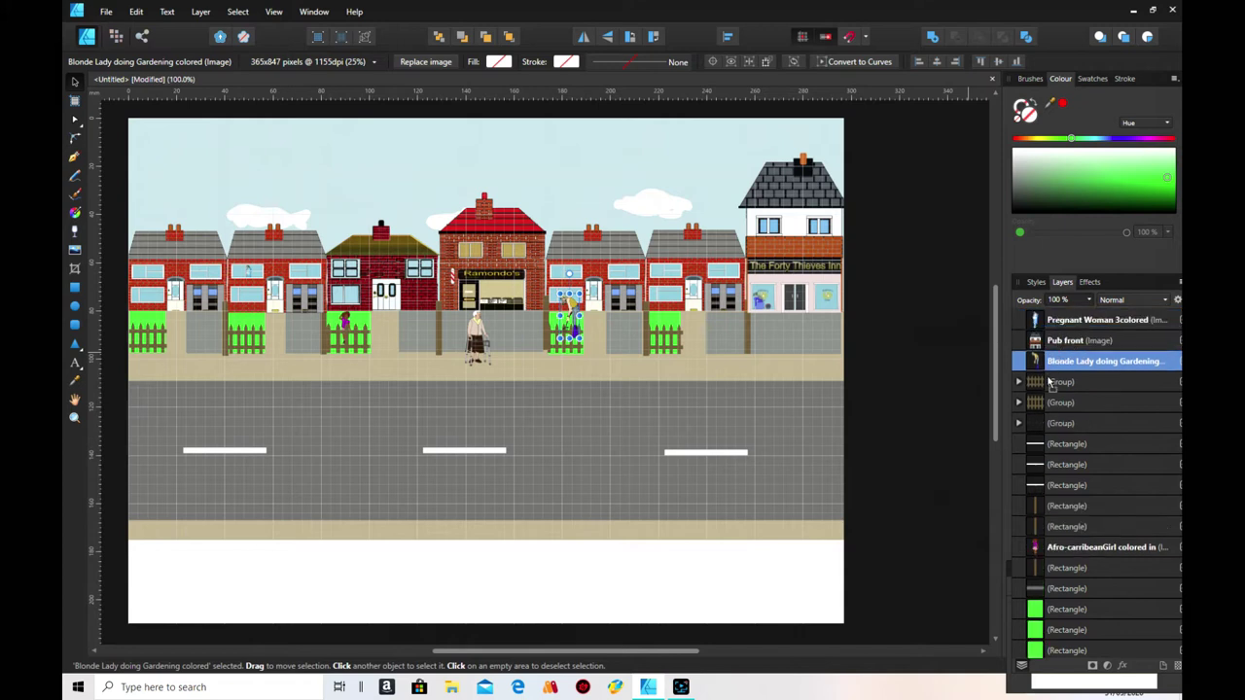
drag(1048, 367, 1048, 413)
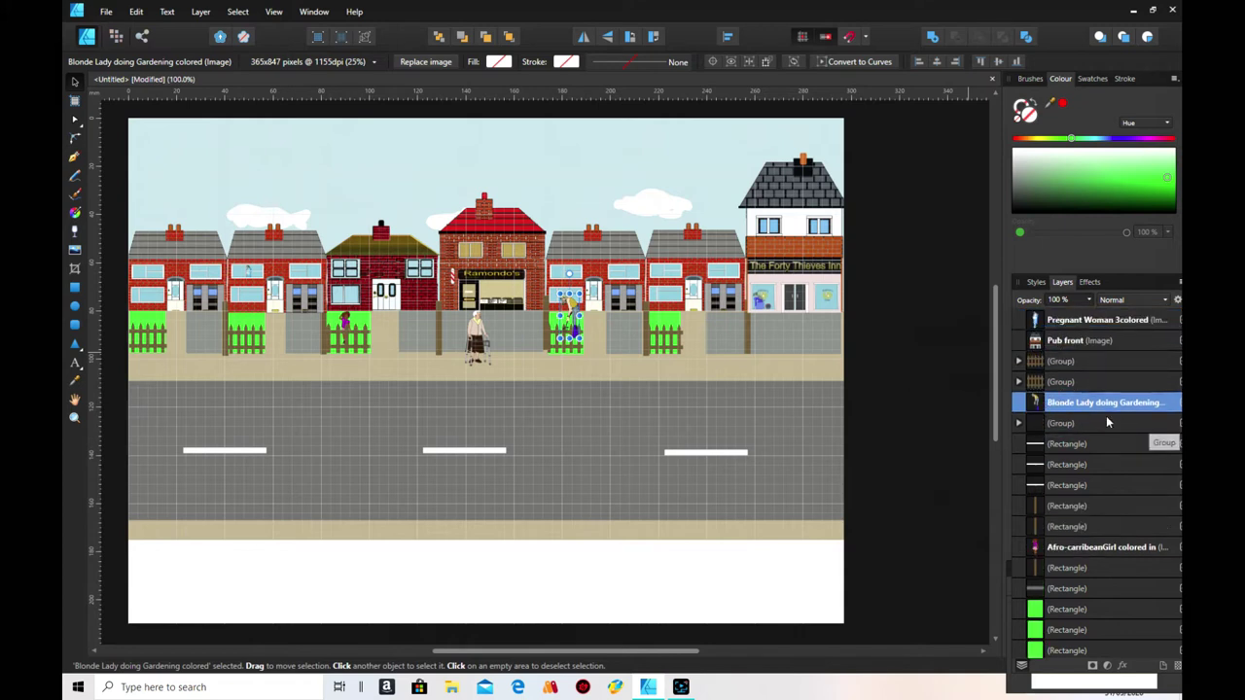
click(883, 459)
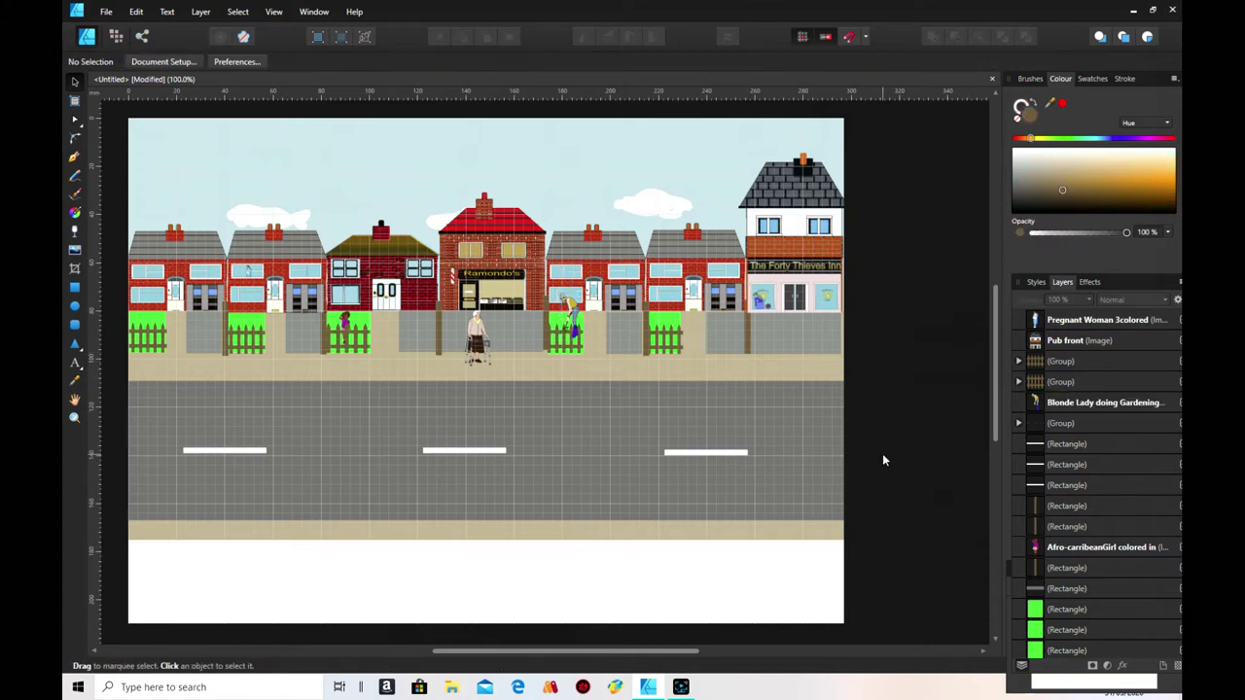
drag(1044, 408, 1062, 572)
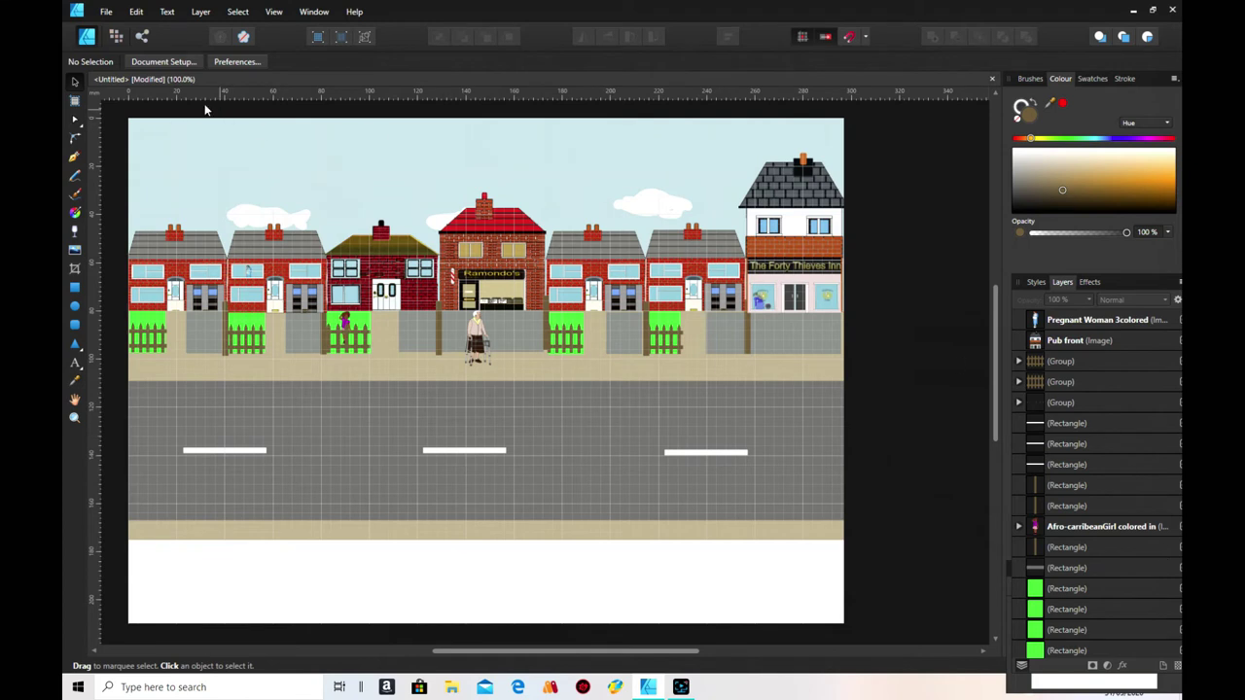
click(137, 11)
click(136, 25)
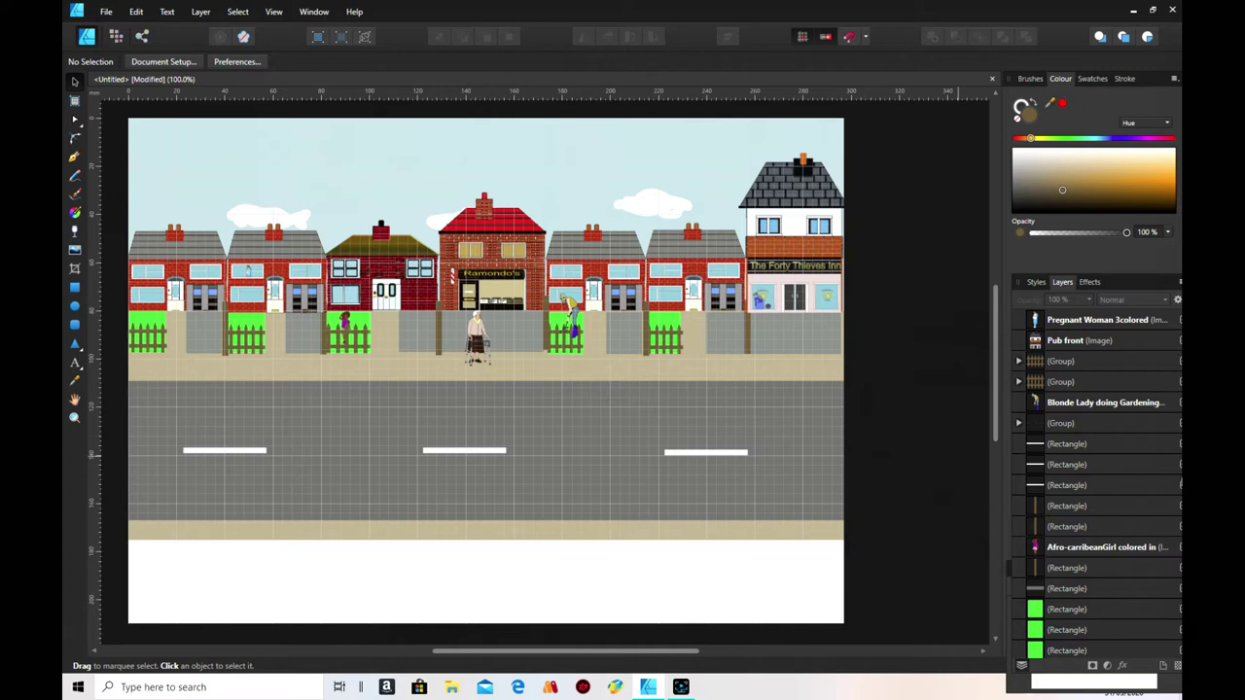
drag(1037, 412, 1052, 443)
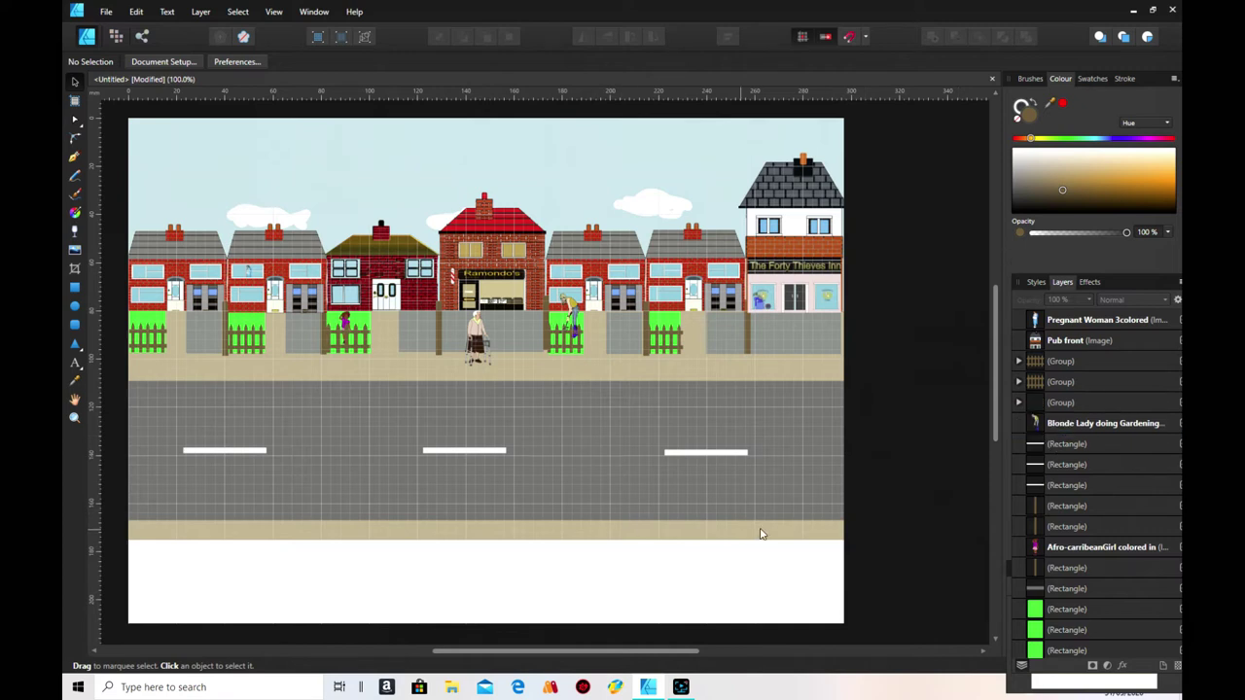
click(569, 317)
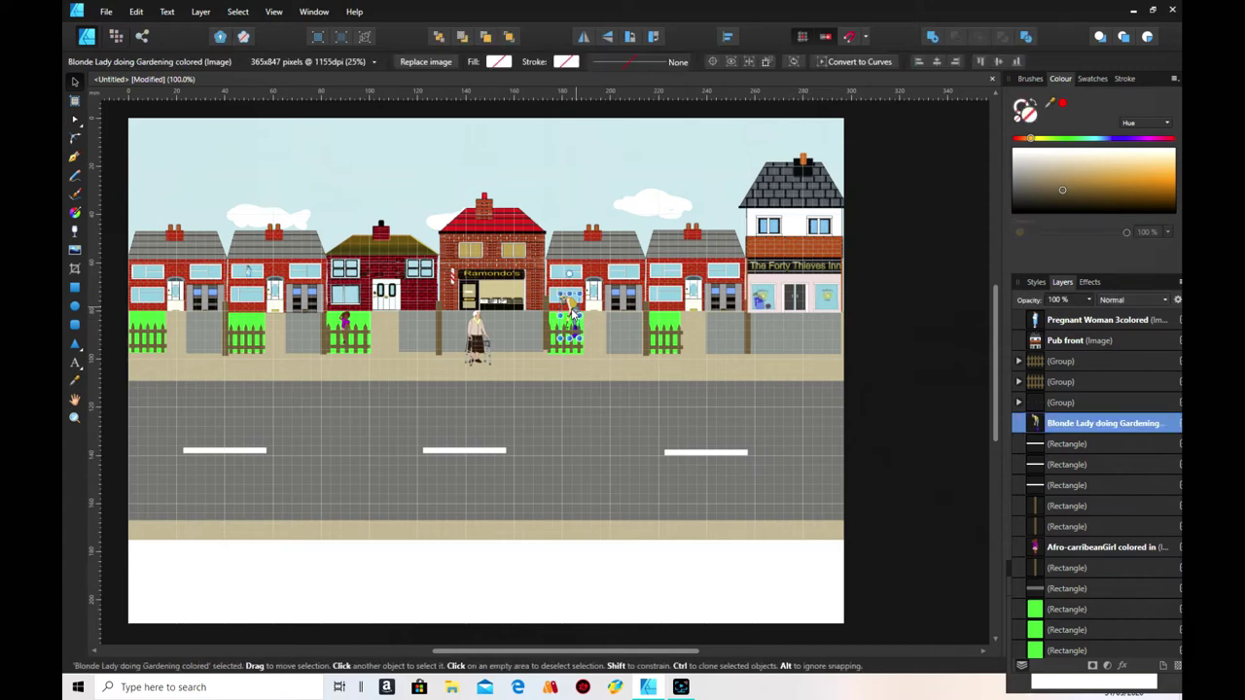
click(695, 600)
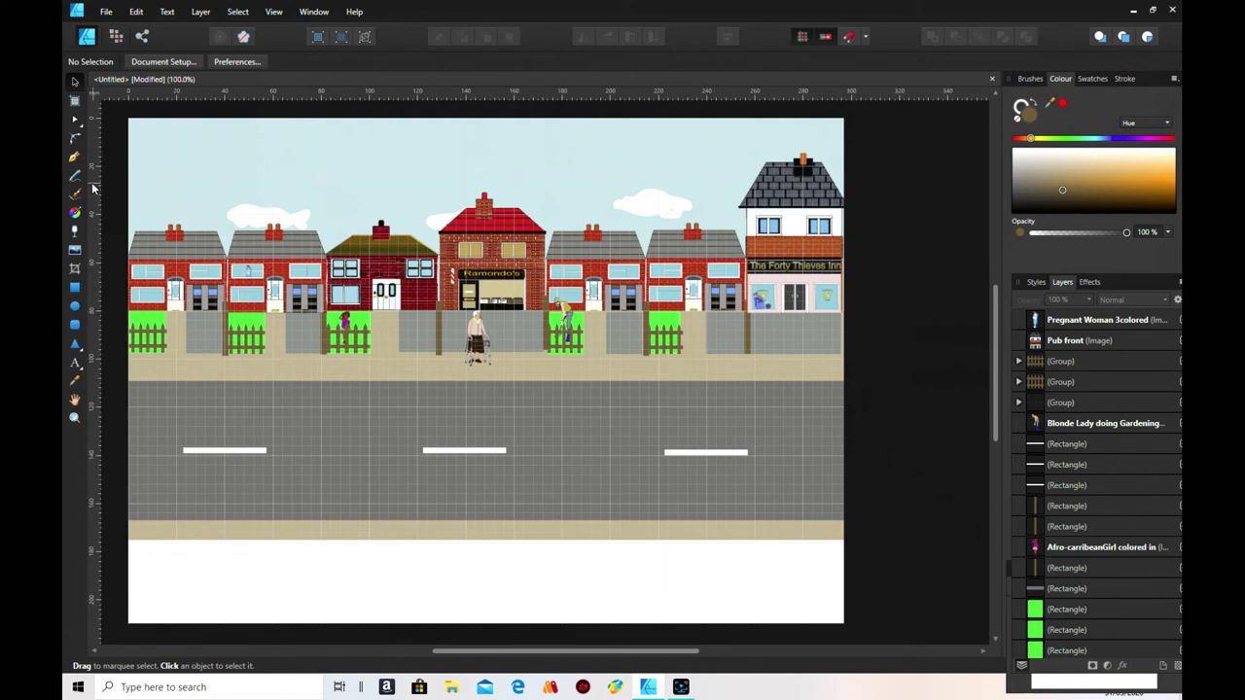
- Place the Elderly Sikh man Colored in figure in a right-hand front garden
click(75, 251)
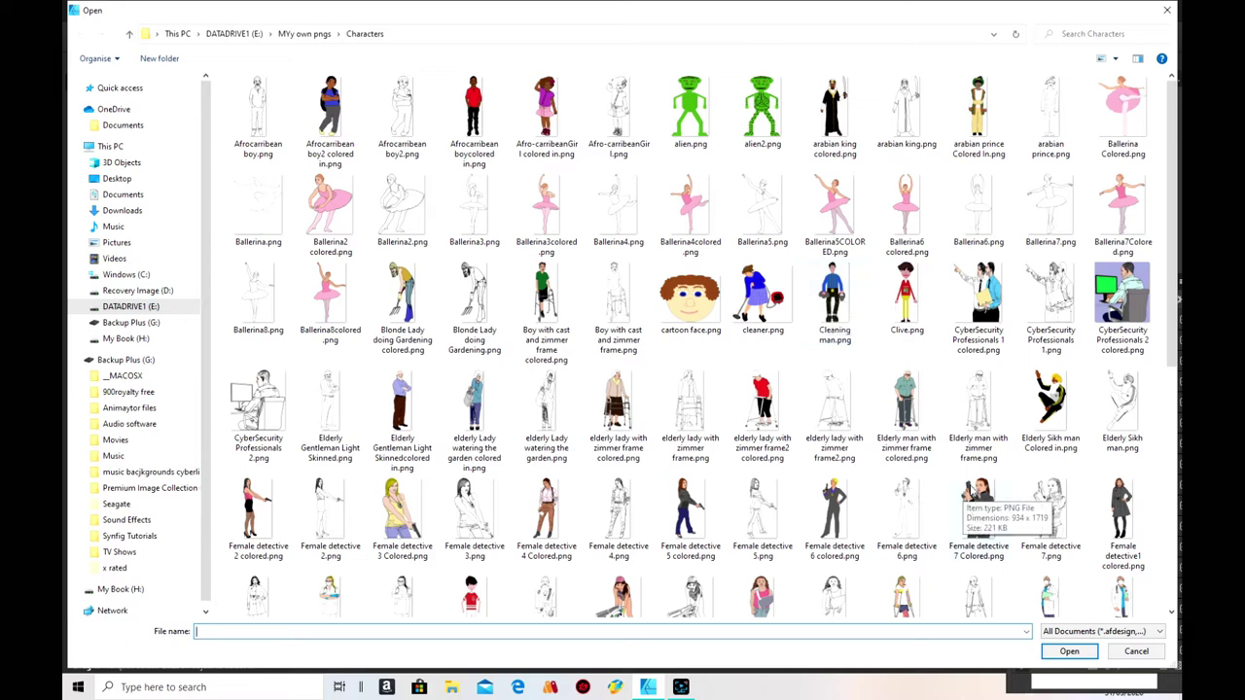
double_click(1050, 399)
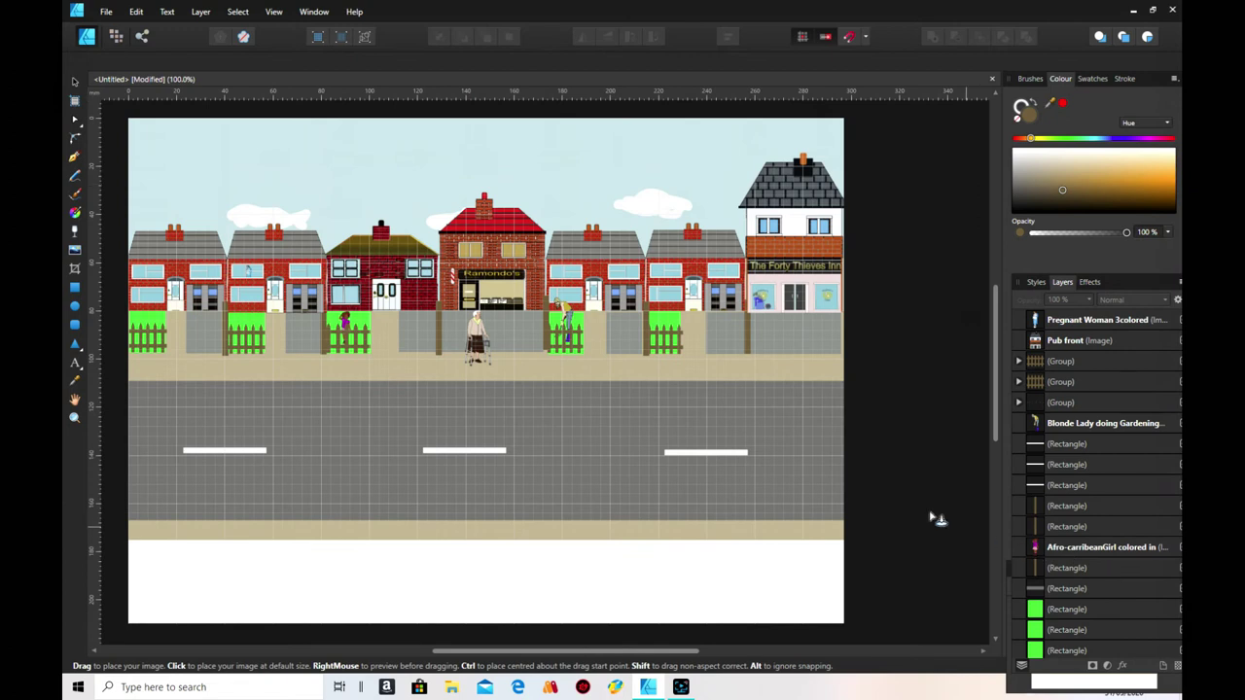
mouse_move(666, 294)
mouse_down()
mouse_move(678, 329)
mouse_move(664, 304)
mouse_up()
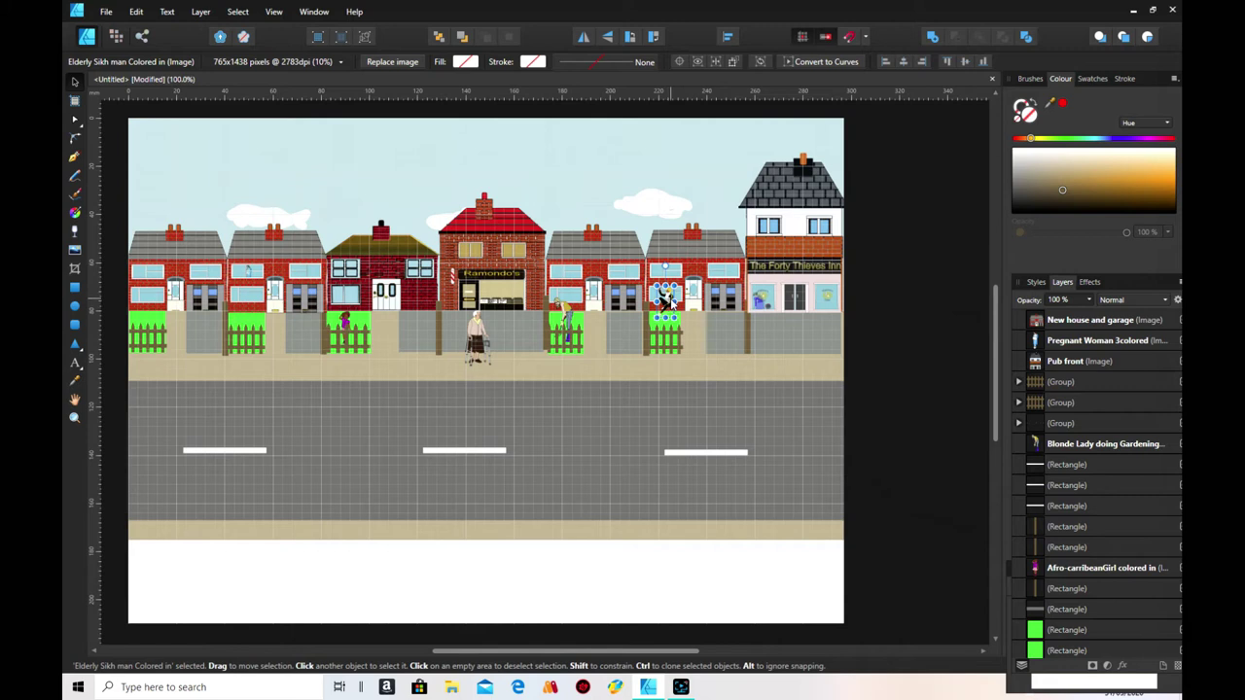
- Bring the selection to the front so the Elderly Sikh man tops the stacking order
click(689, 306)
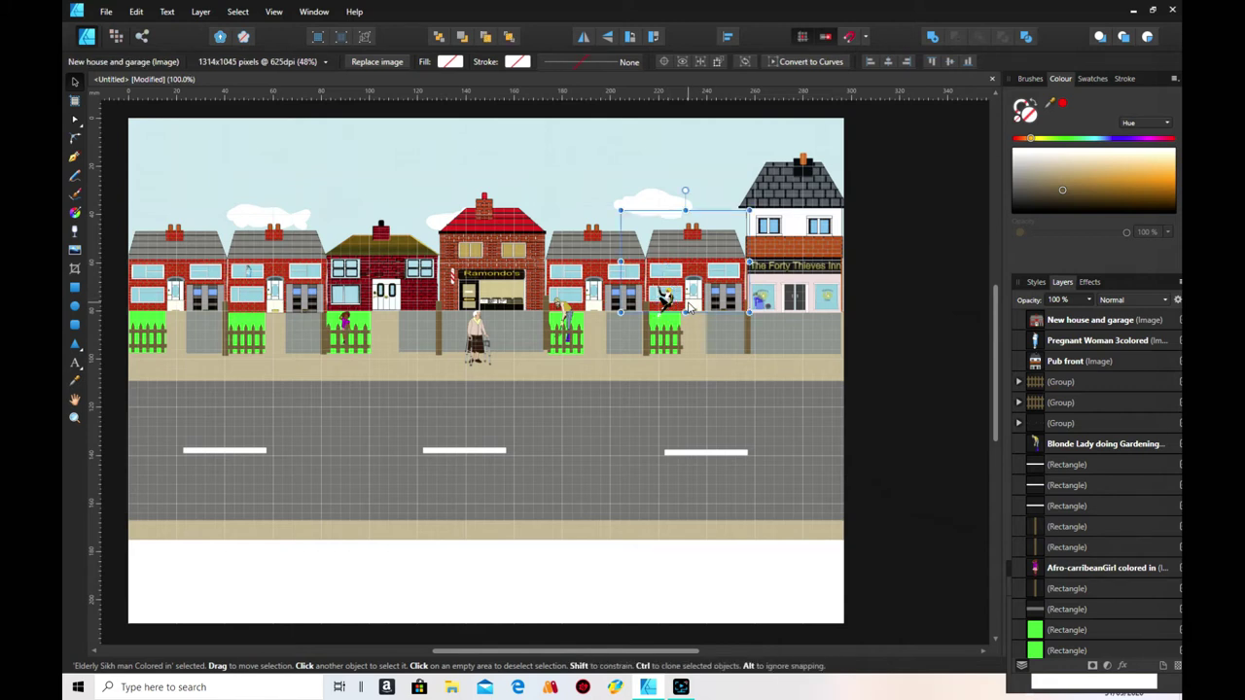
right_click(679, 301)
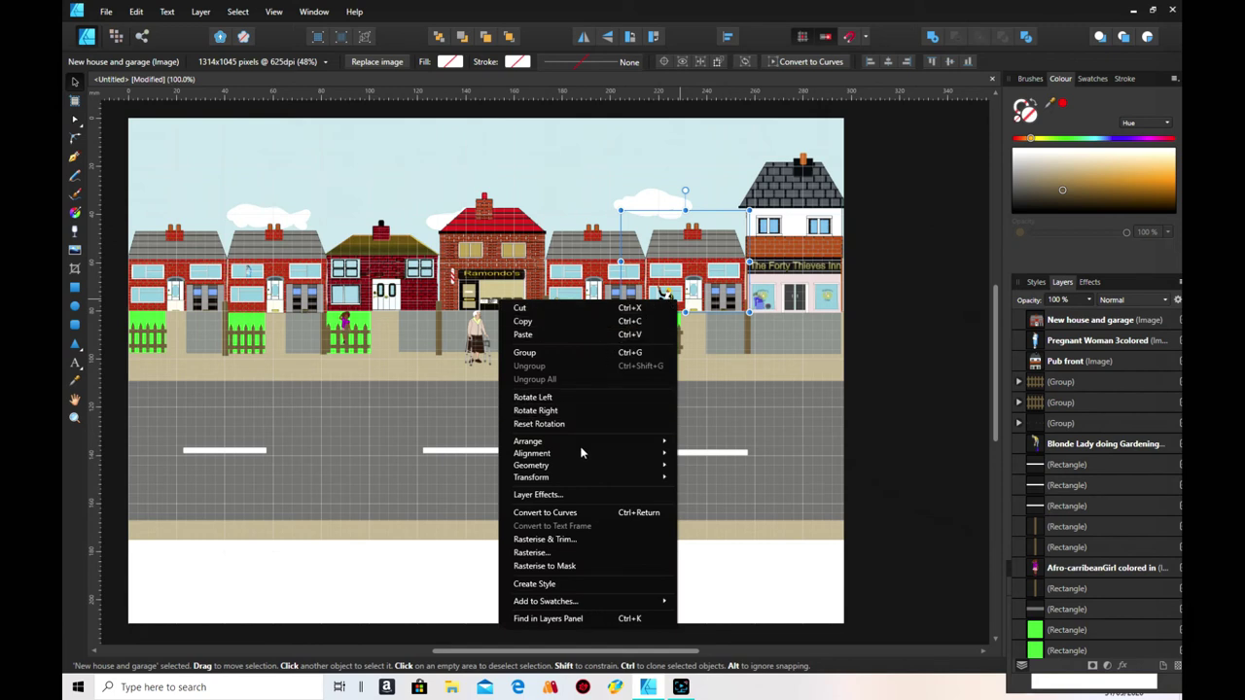
mouse_move(587, 439)
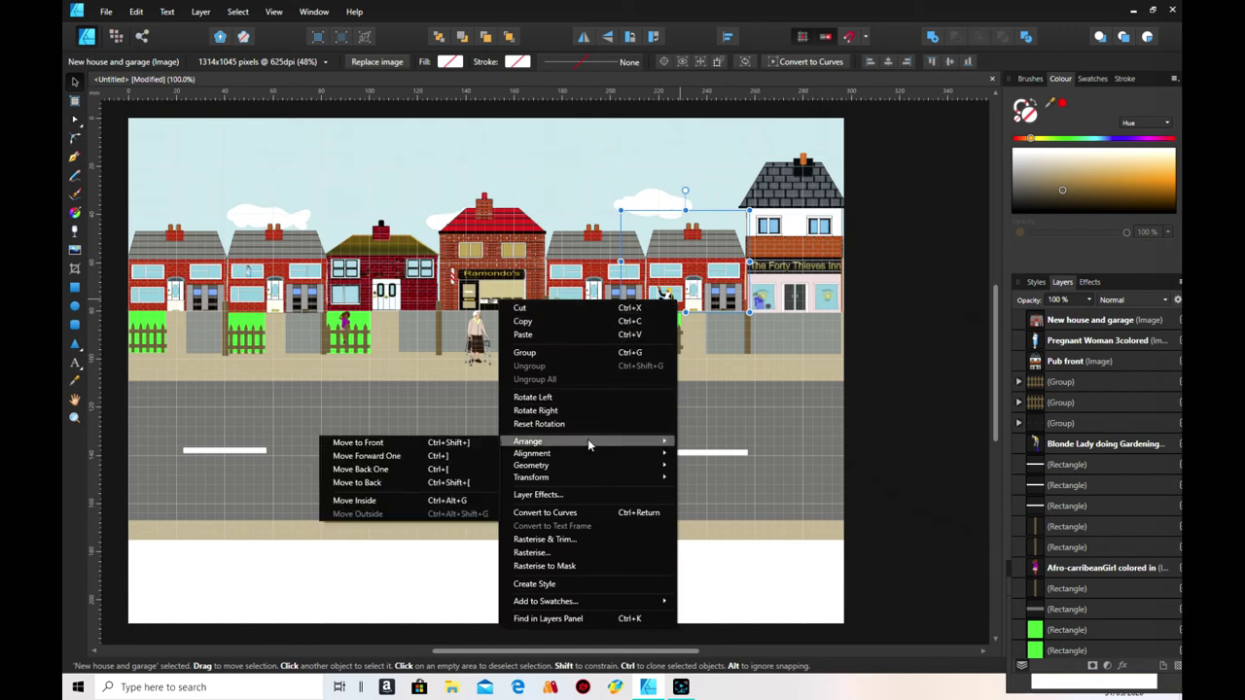
click(401, 445)
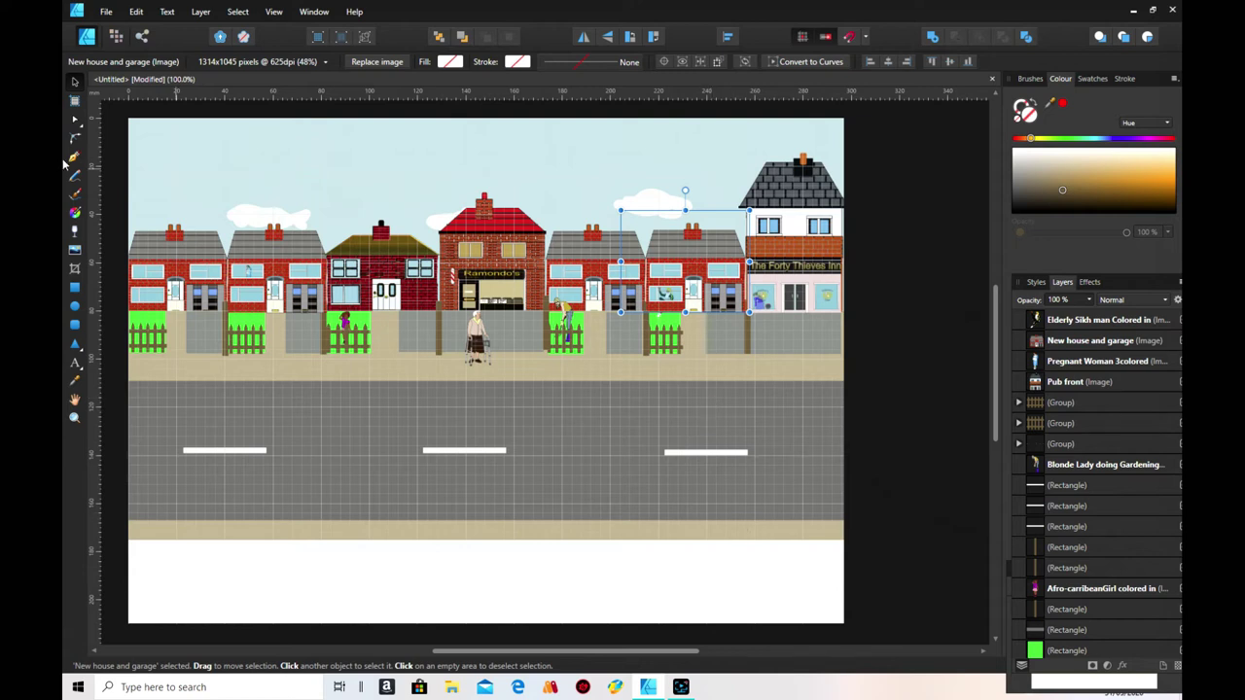
- Place 'Oriental Elderly Gentleman colored in.png' as a small figure beside the barber shop
click(76, 288)
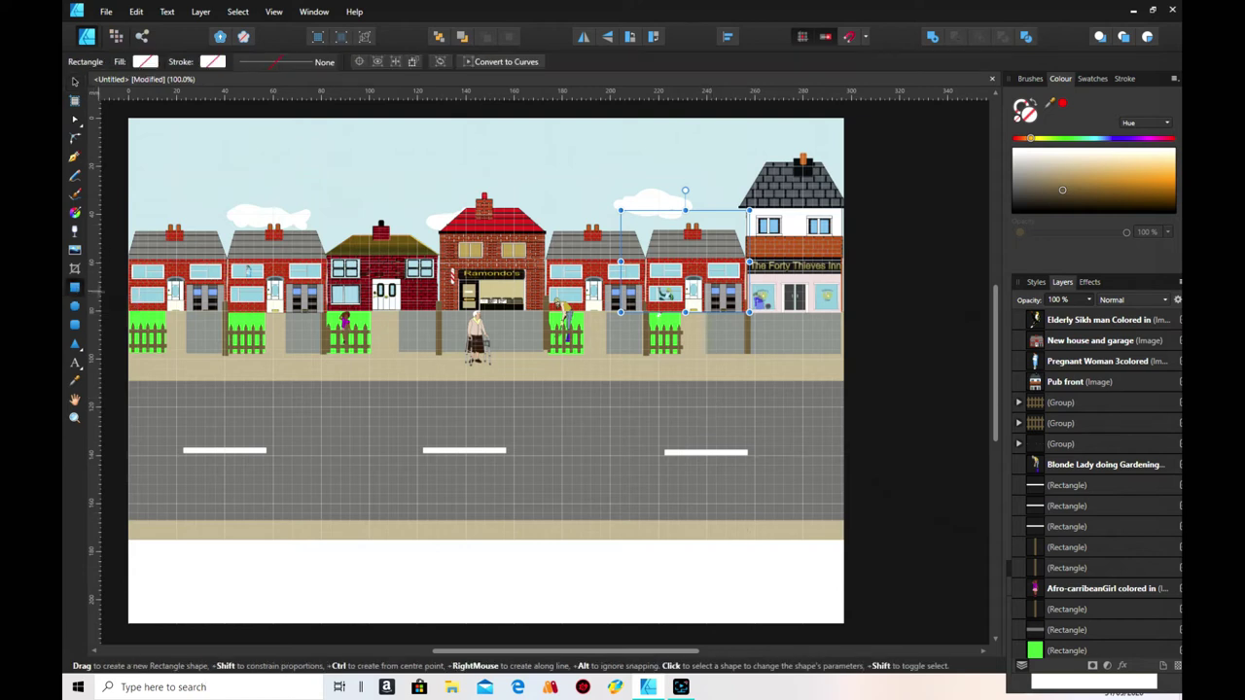
click(74, 250)
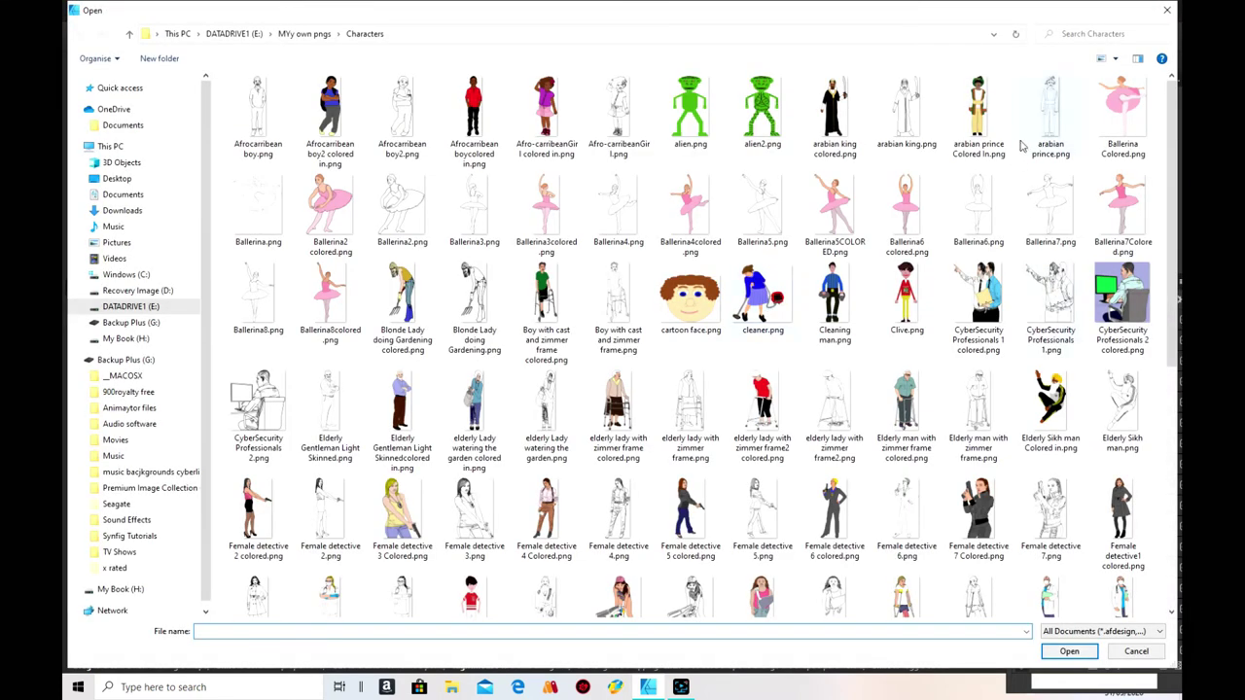
scroll(572, 512, down, 5)
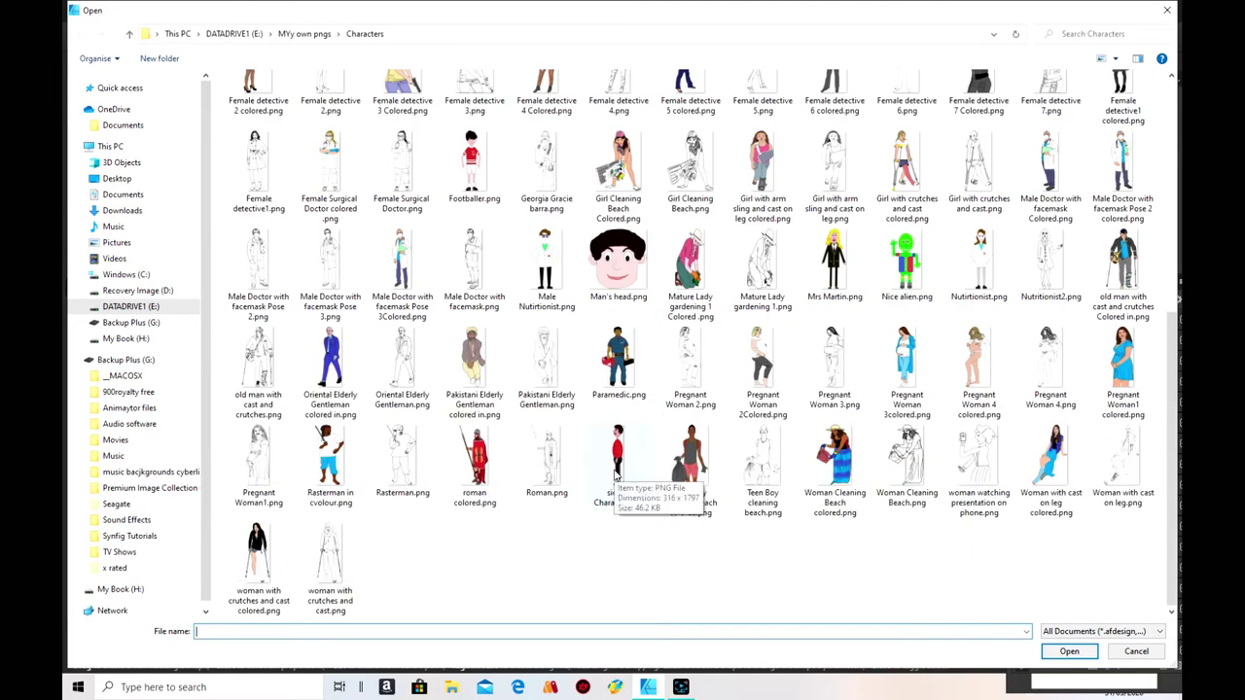
click(342, 365)
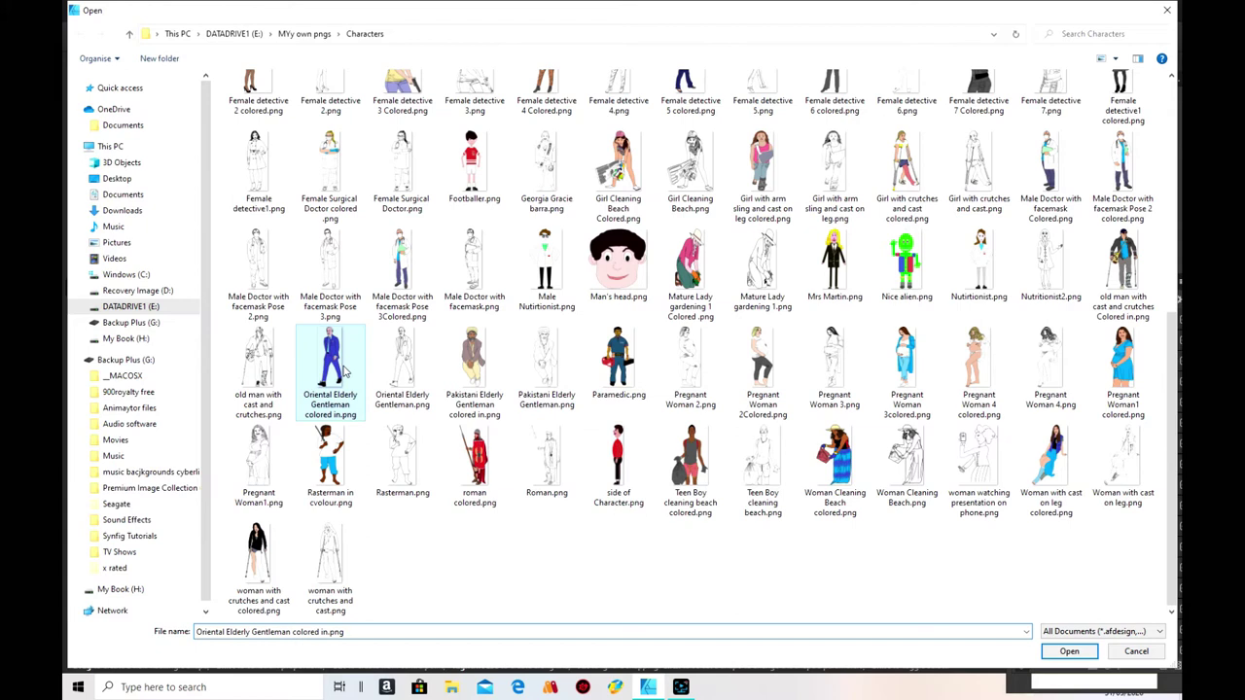
click(1068, 650)
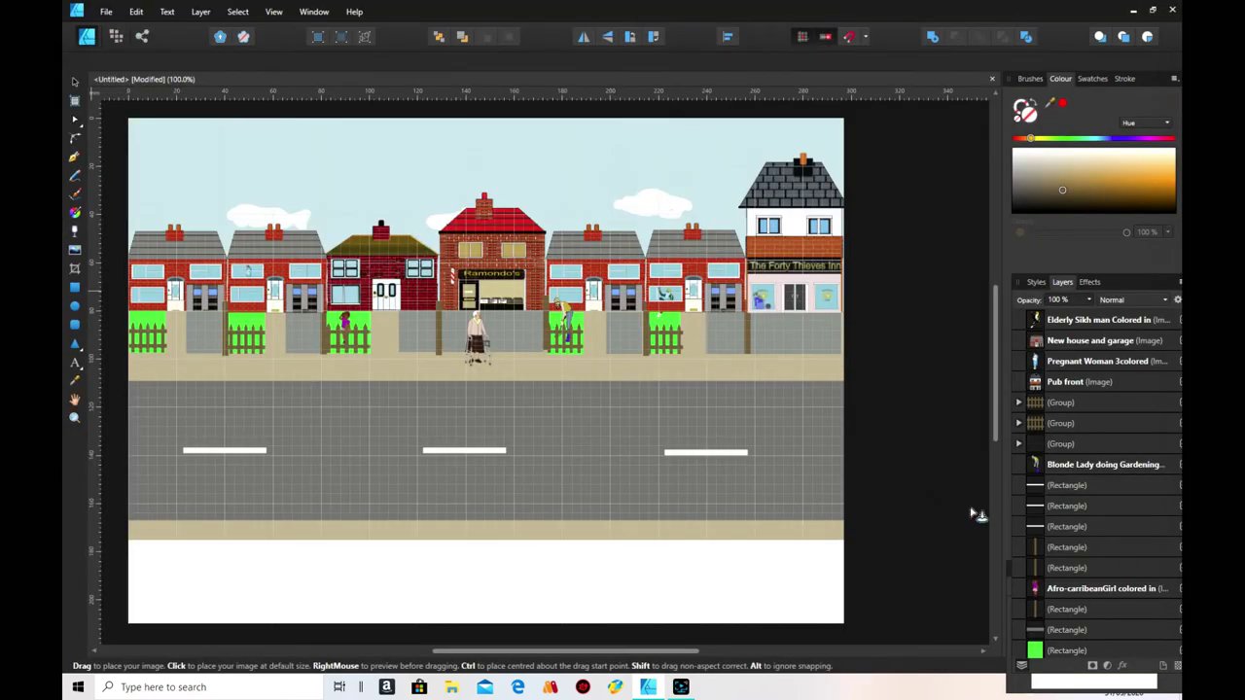
mouse_move(508, 284)
mouse_down()
mouse_move(524, 356)
mouse_move(503, 281)
mouse_up()
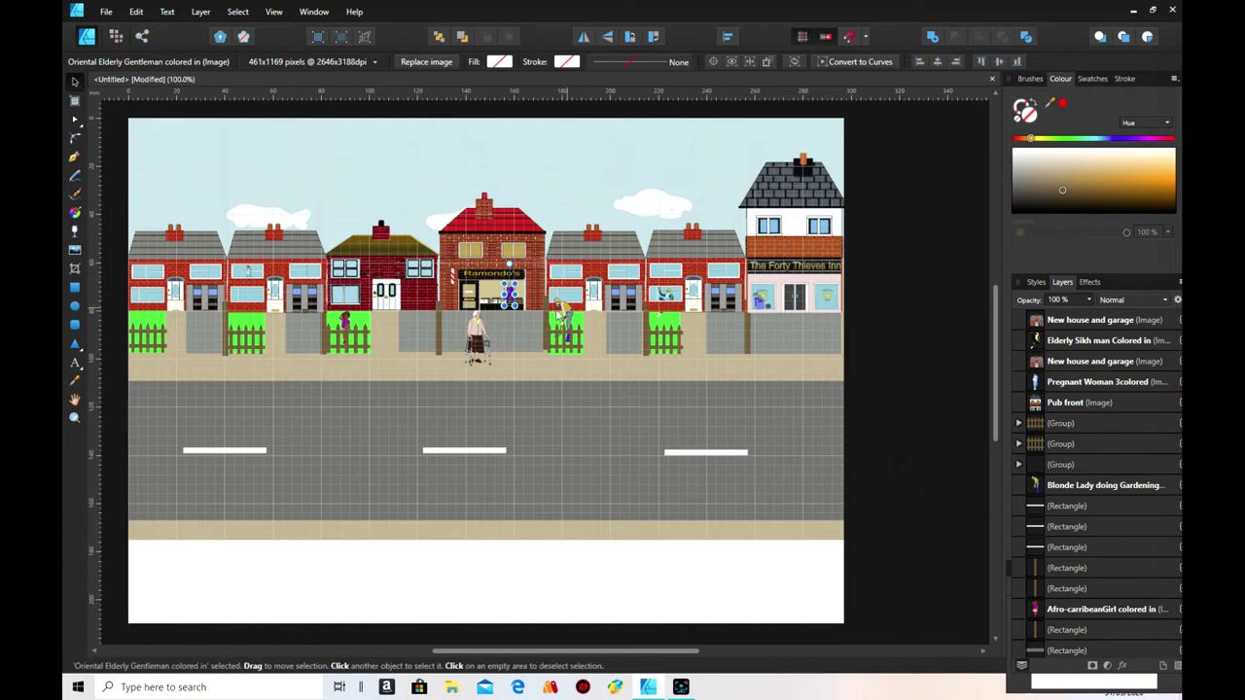
- Bring the barber shop image to the front with Arrange > Move to Front
right_click(533, 296)
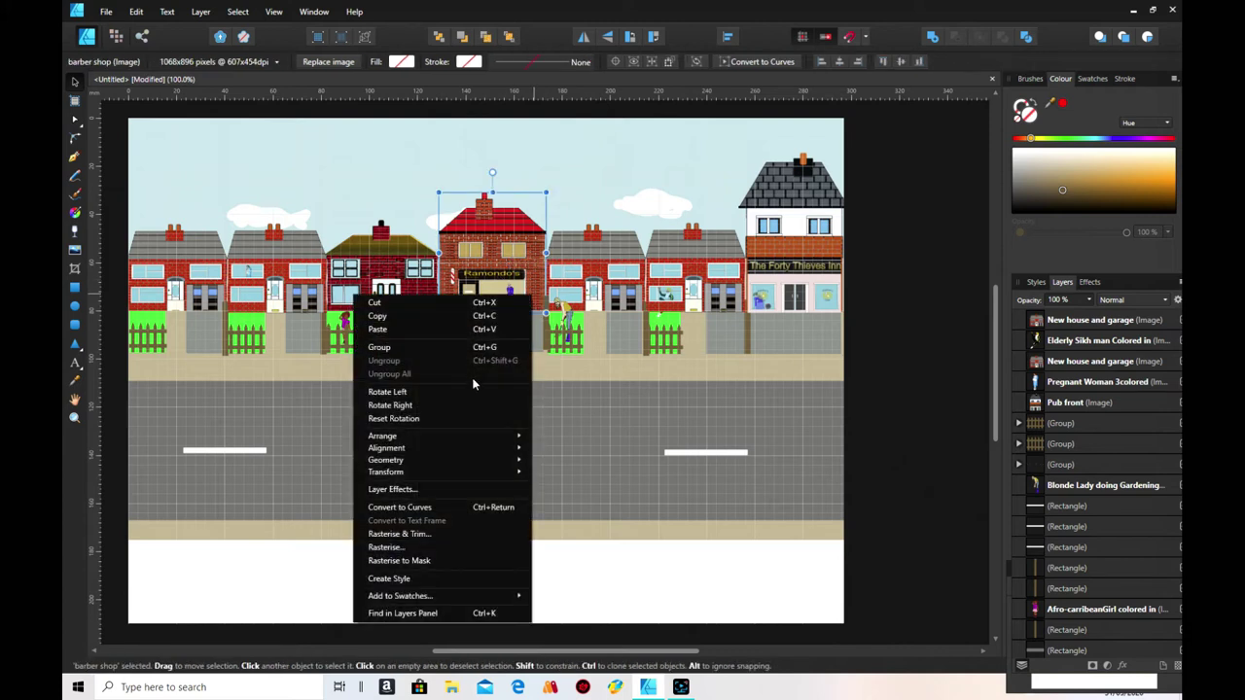
mouse_move(446, 435)
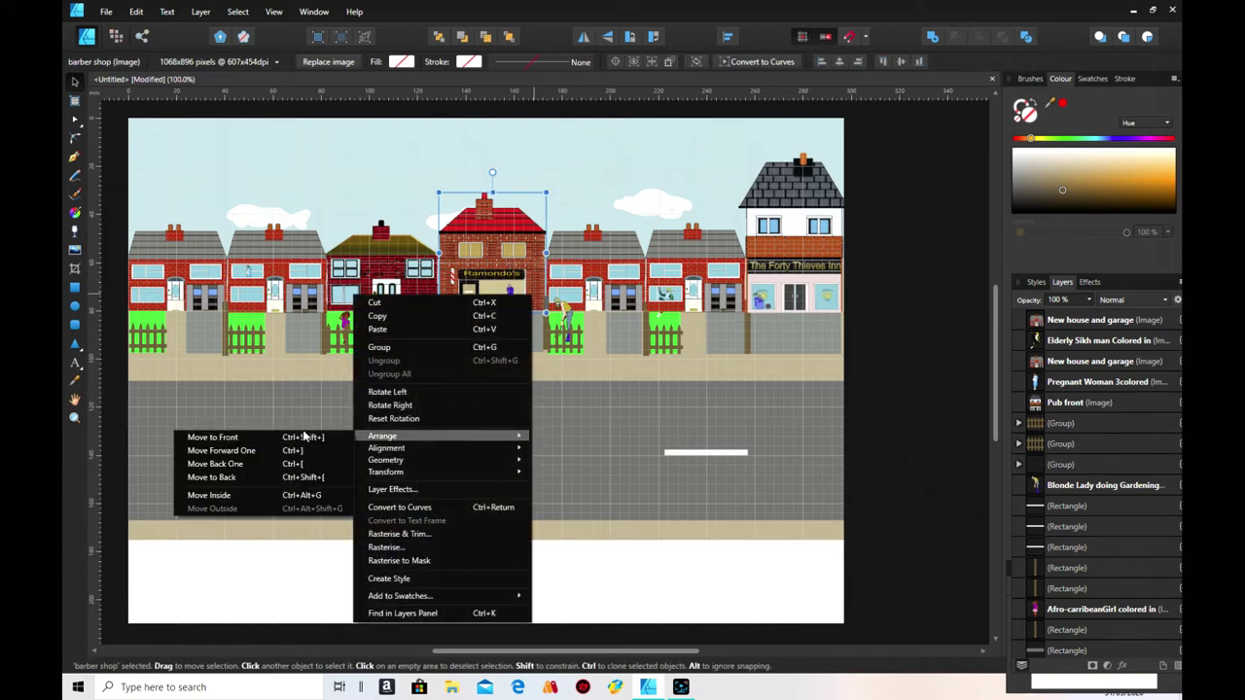
click(296, 436)
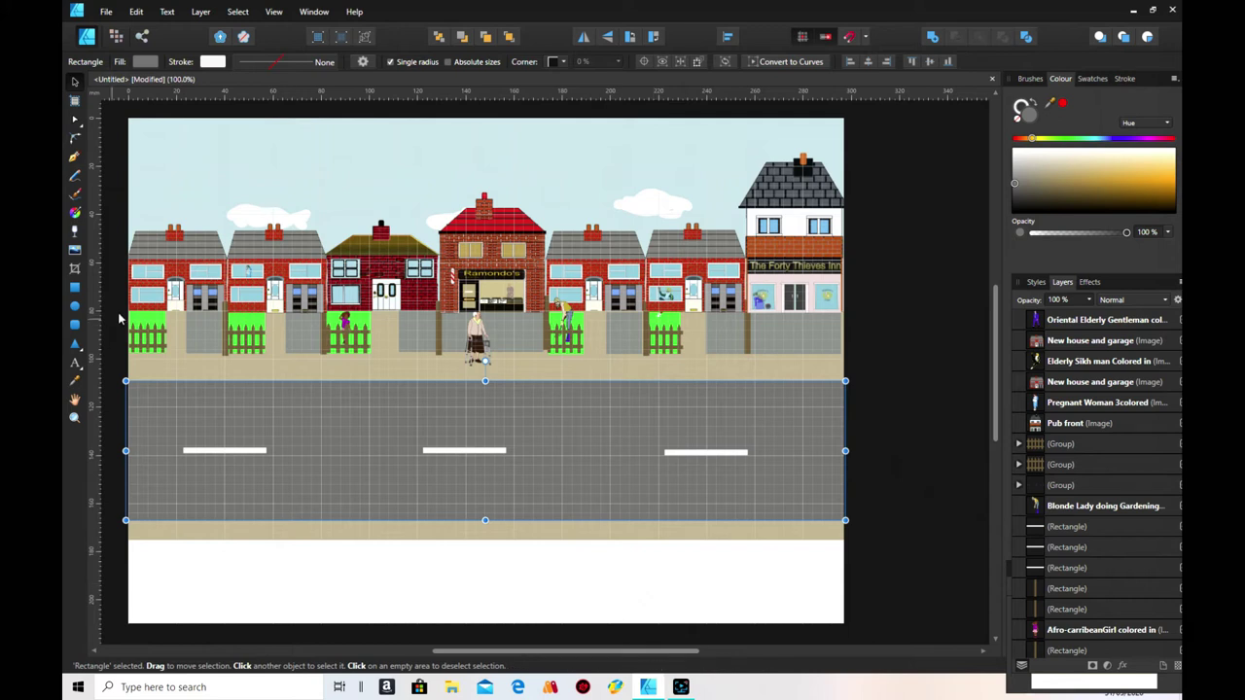
- Place 'Pickup colored.png' from the vehicles folder at the road's left end and shrink it
key(ctrl+o)
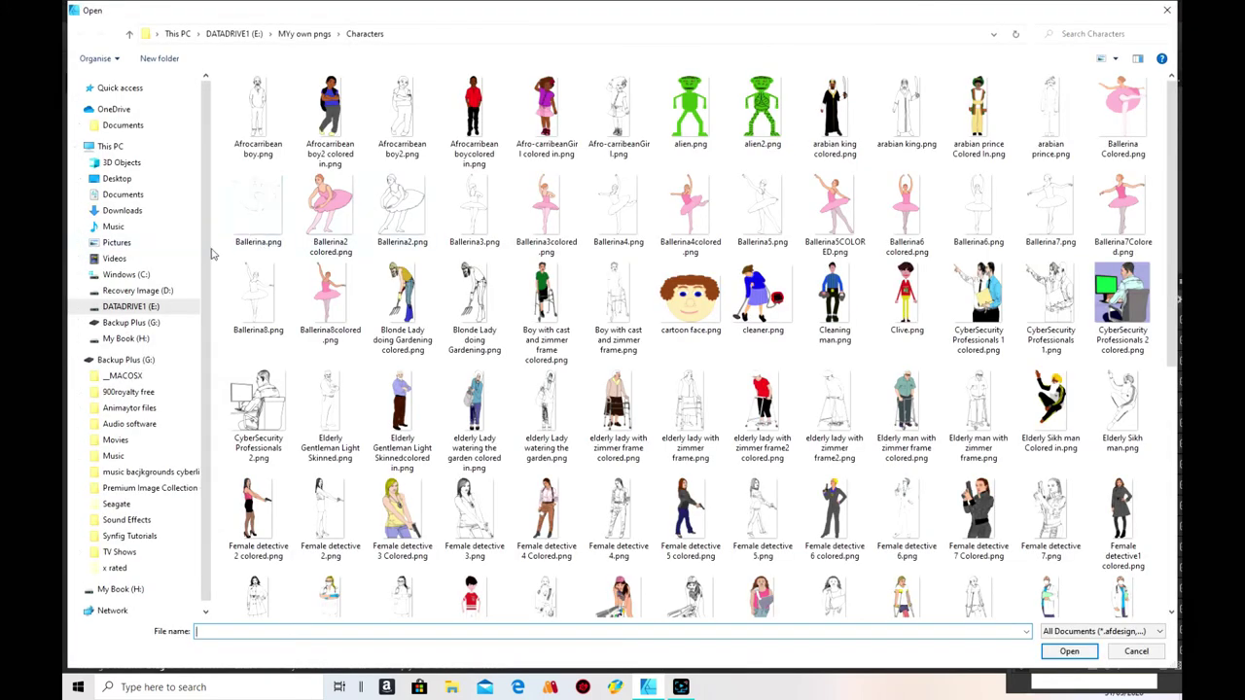
click(305, 33)
double_click(650, 196)
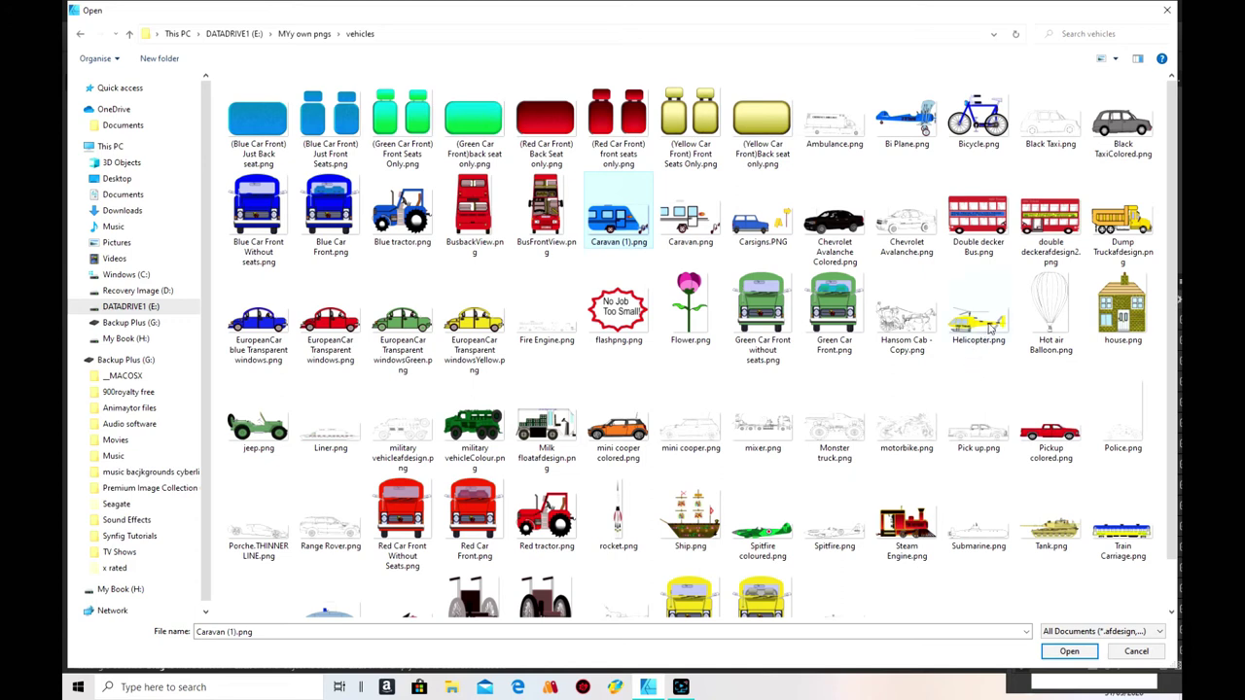
scroll(990, 328, down, 1)
click(1067, 387)
click(1068, 650)
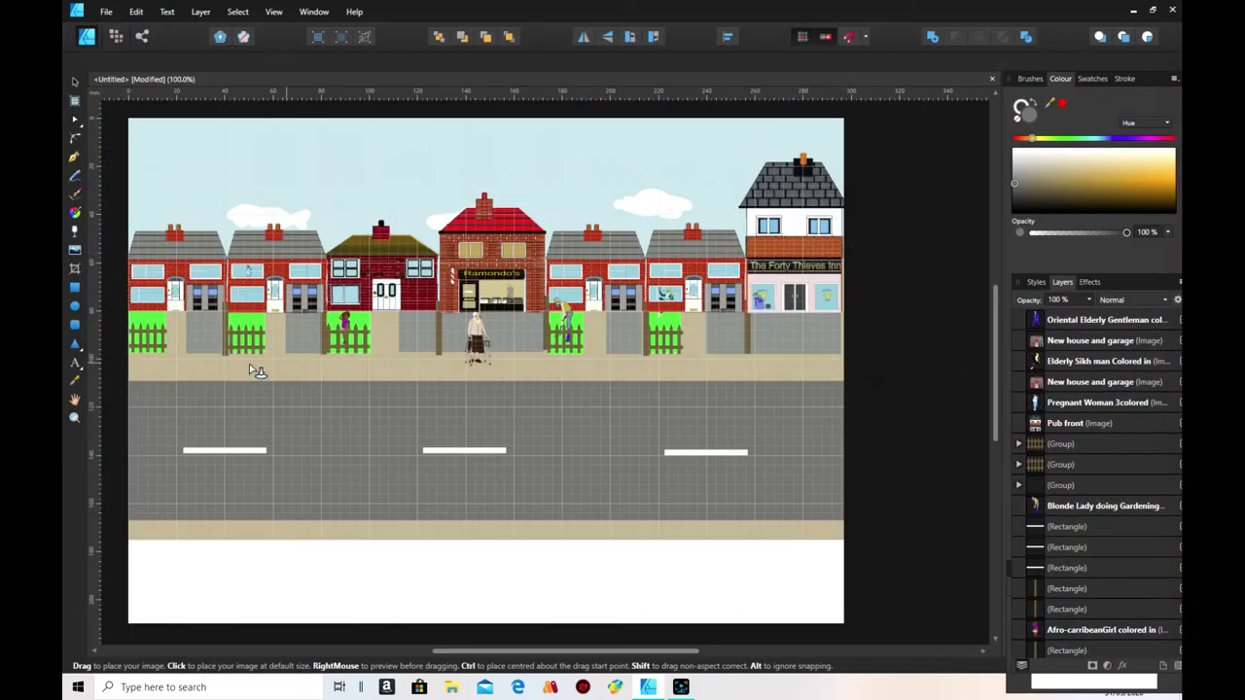
drag(140, 374, 250, 370)
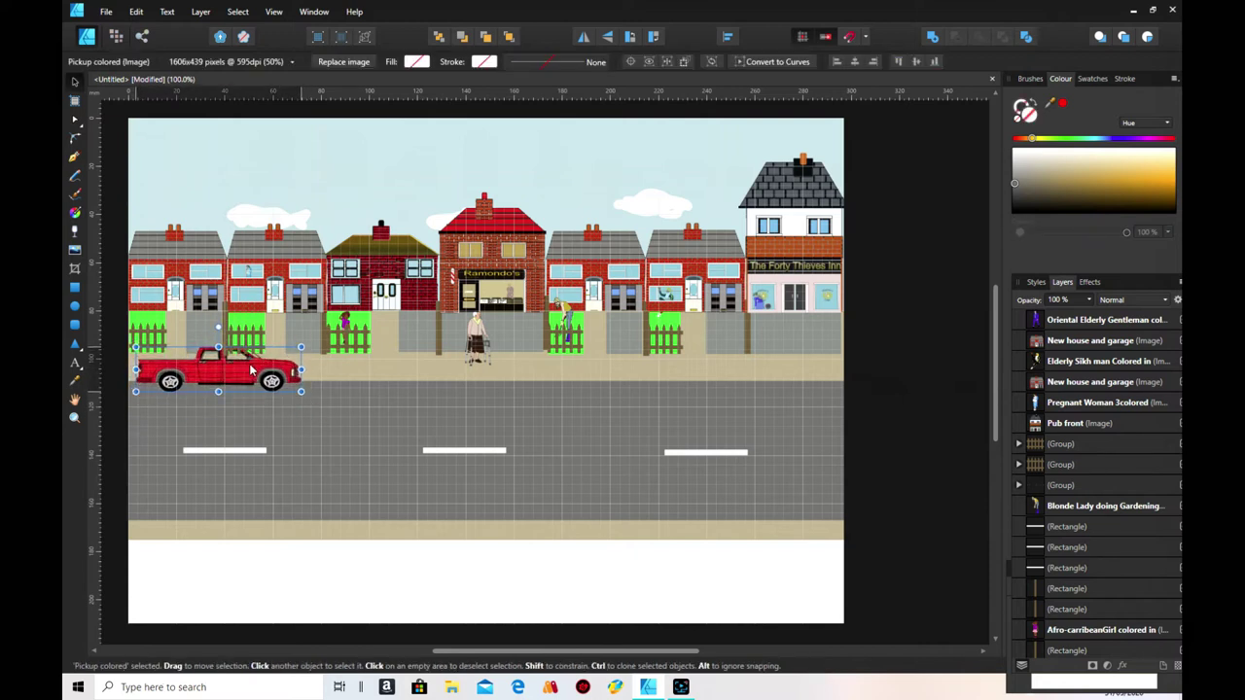
drag(301, 346, 239, 364)
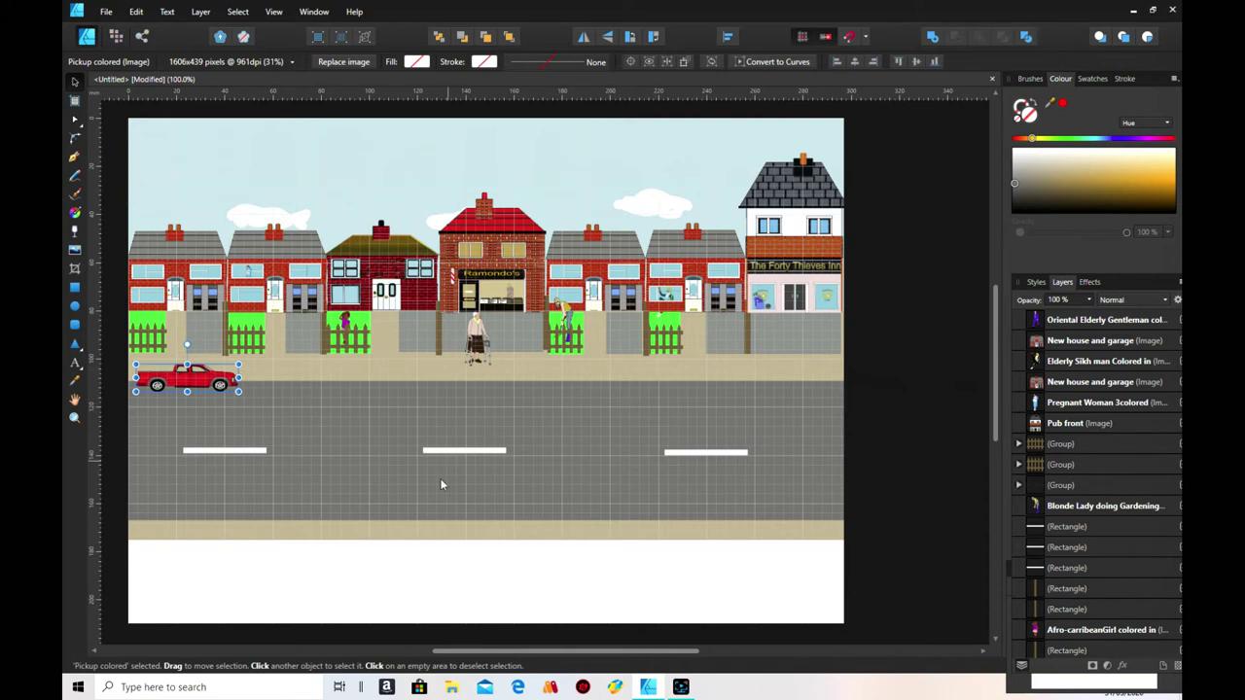
click(75, 250)
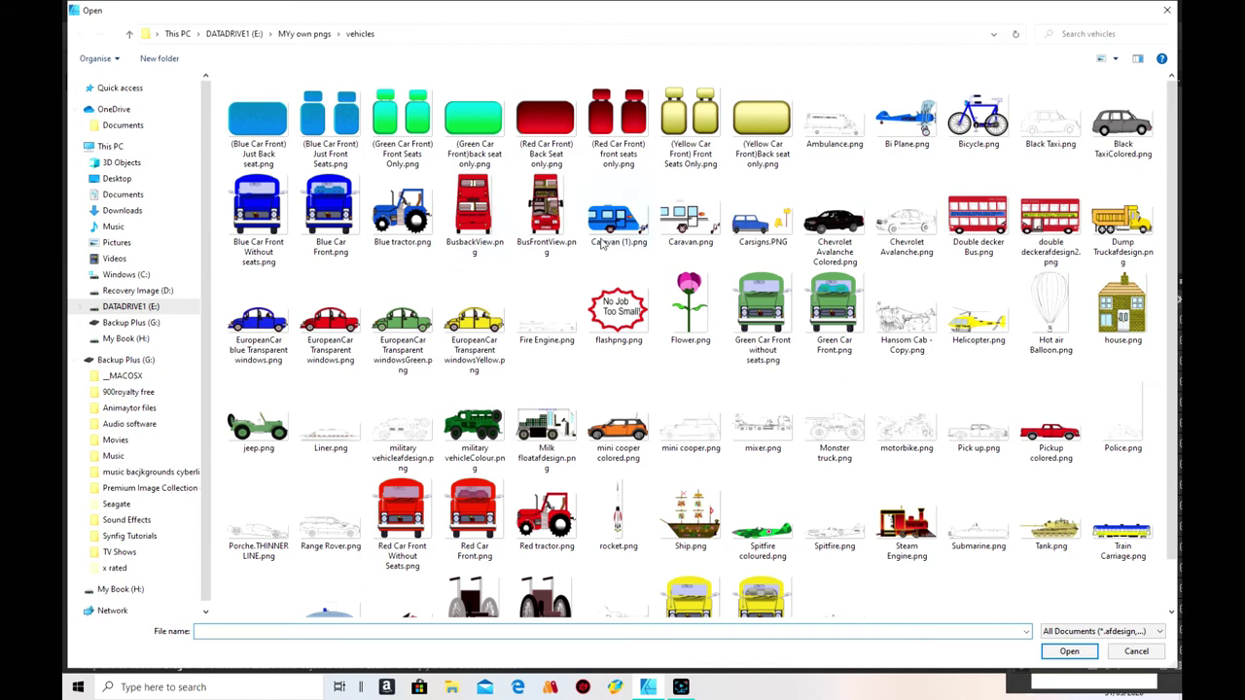
- Place 'Blue Car Front.png' in the fence gap left of the barber shop, then deselect
click(610, 226)
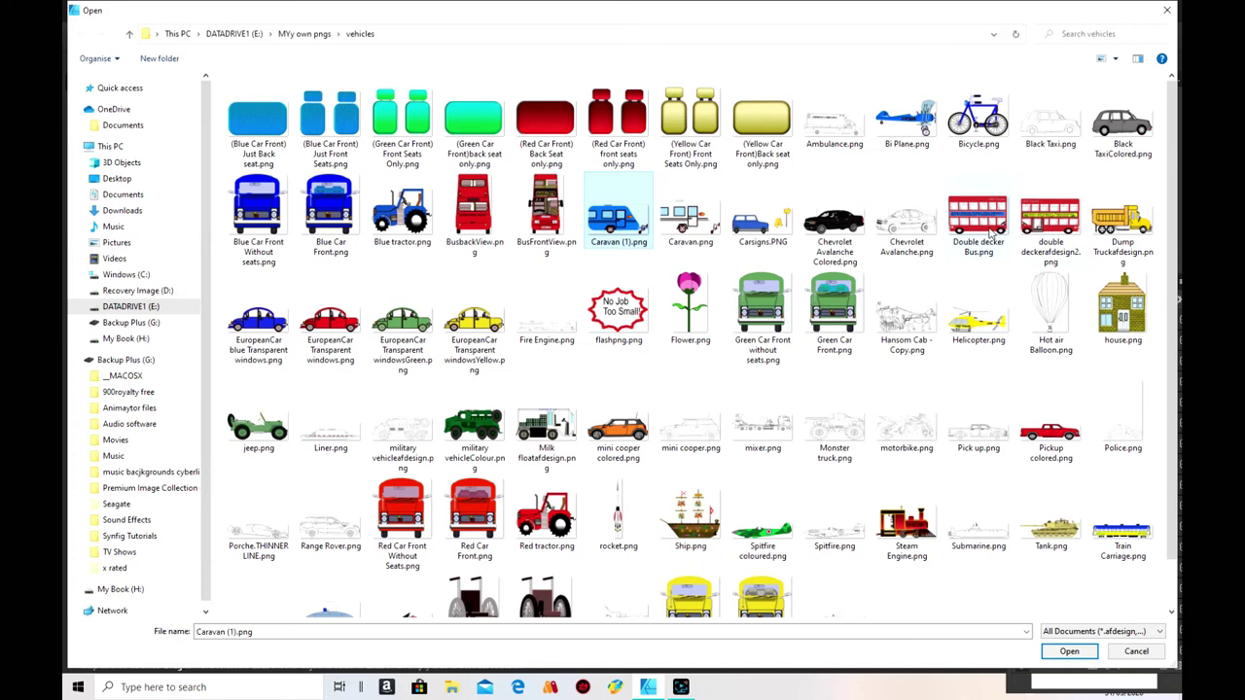
scroll(562, 381, down, 2)
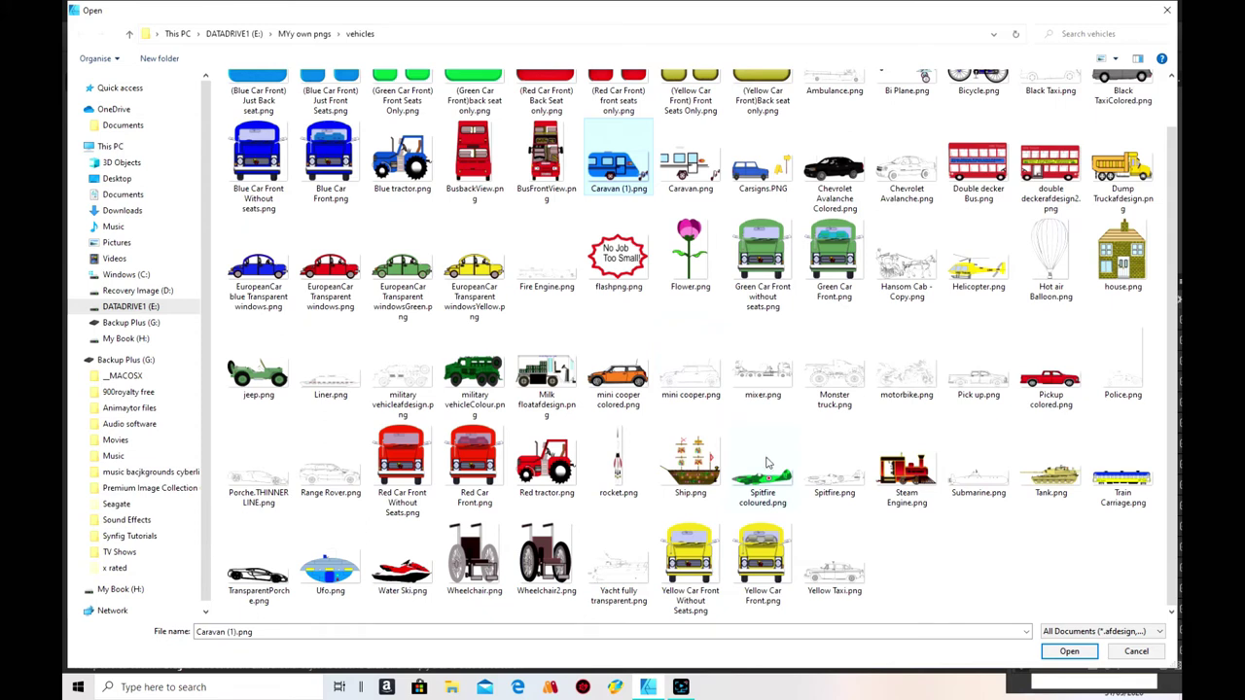
click(324, 155)
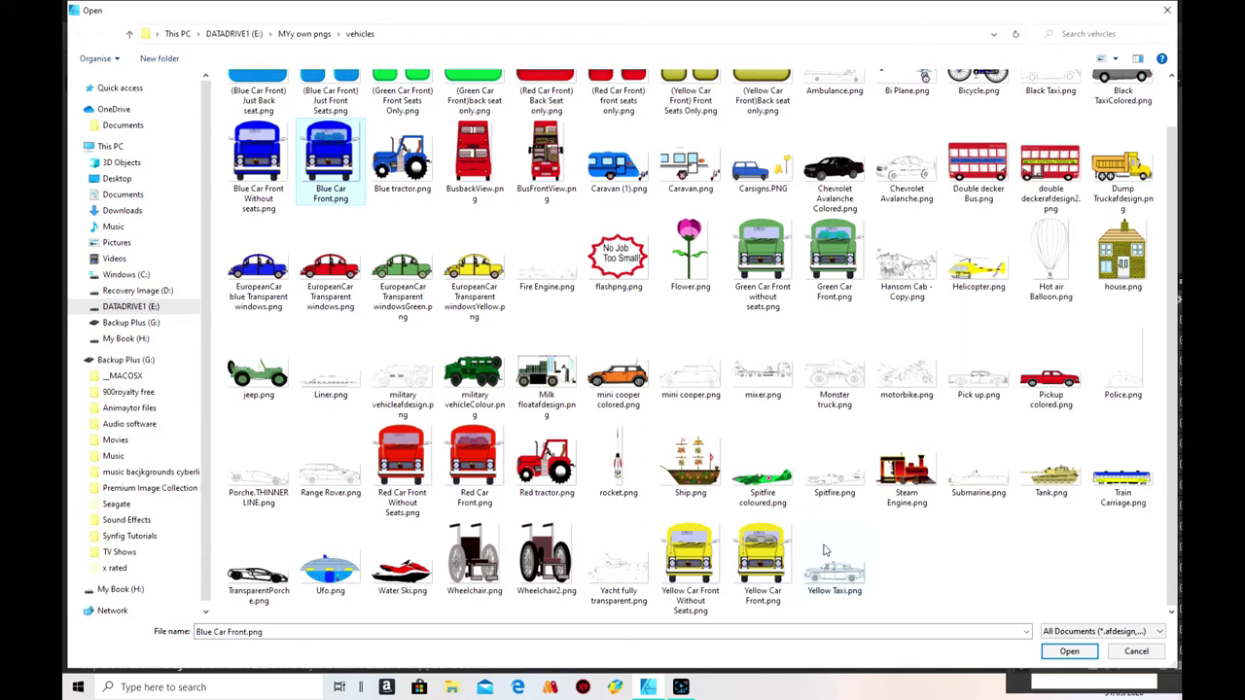
click(1068, 650)
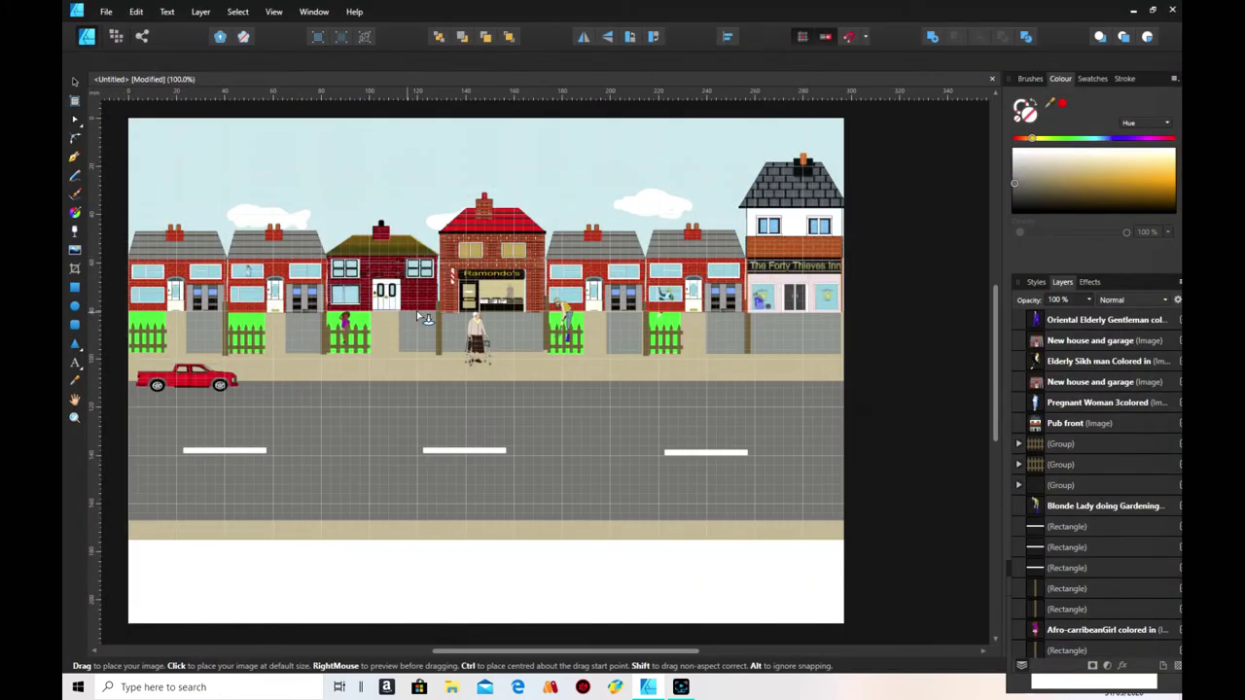
drag(410, 300, 428, 335)
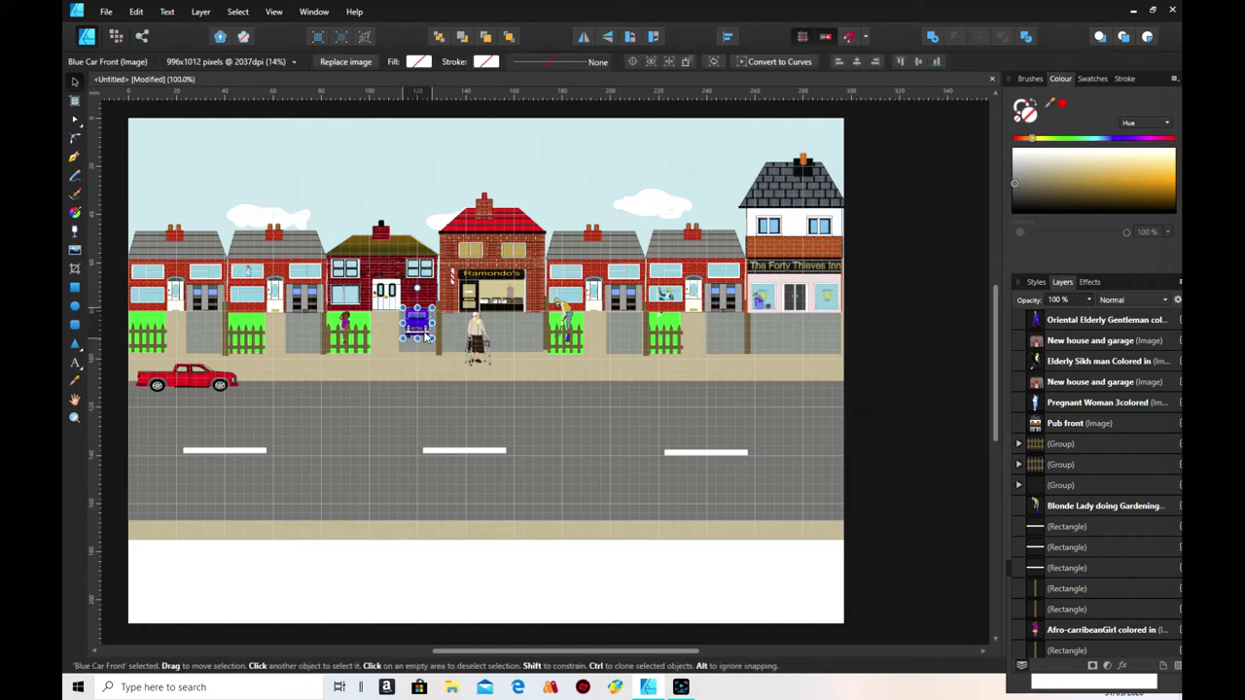
click(485, 434)
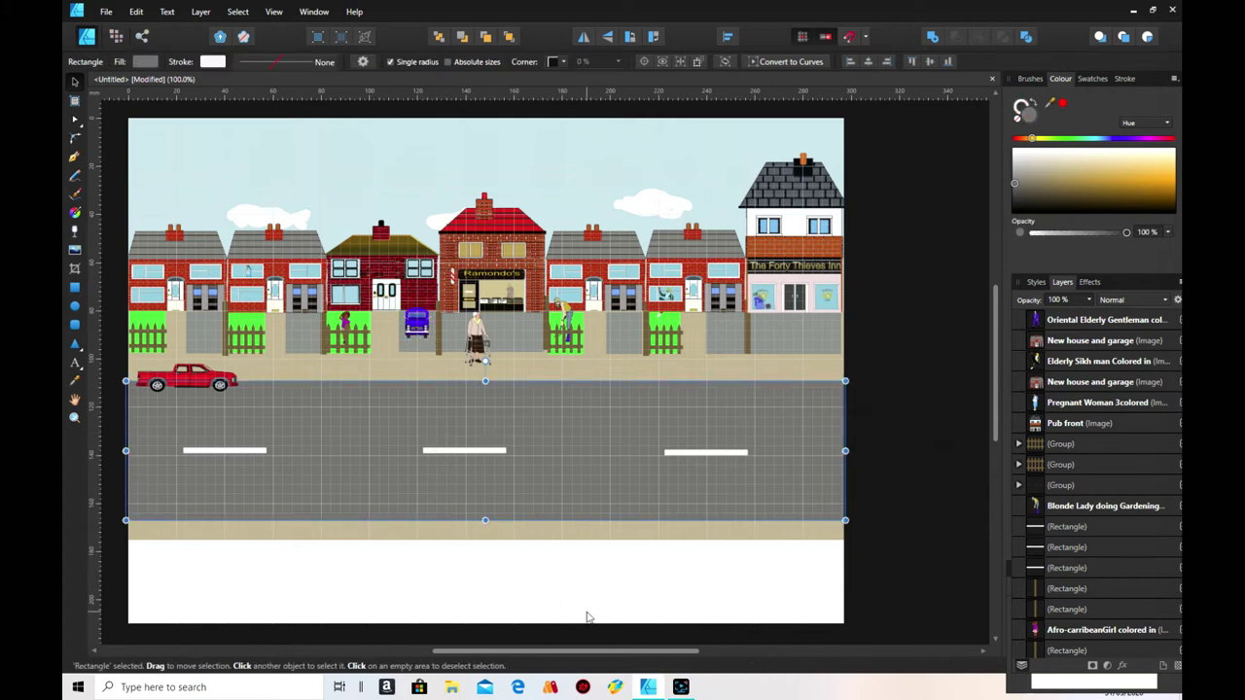
- Place 'Green Car Front.png' by the first house's fence
click(75, 250)
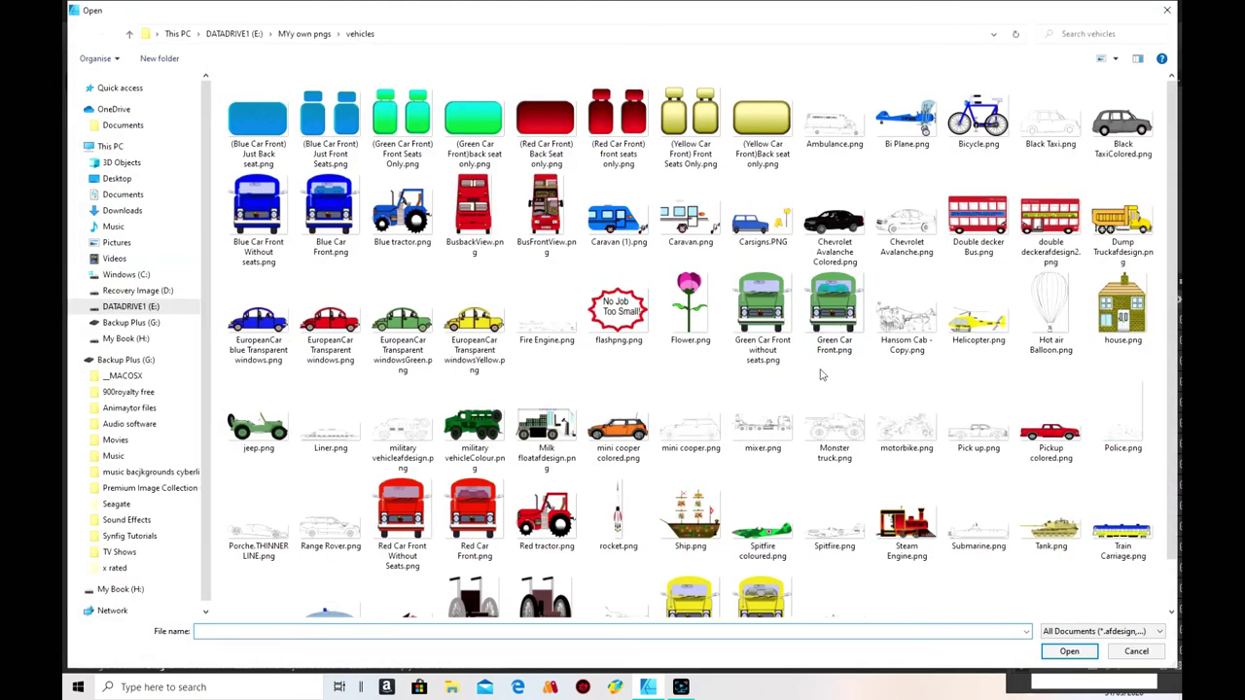
scroll(820, 375, down, 1)
scroll(820, 375, up, 1)
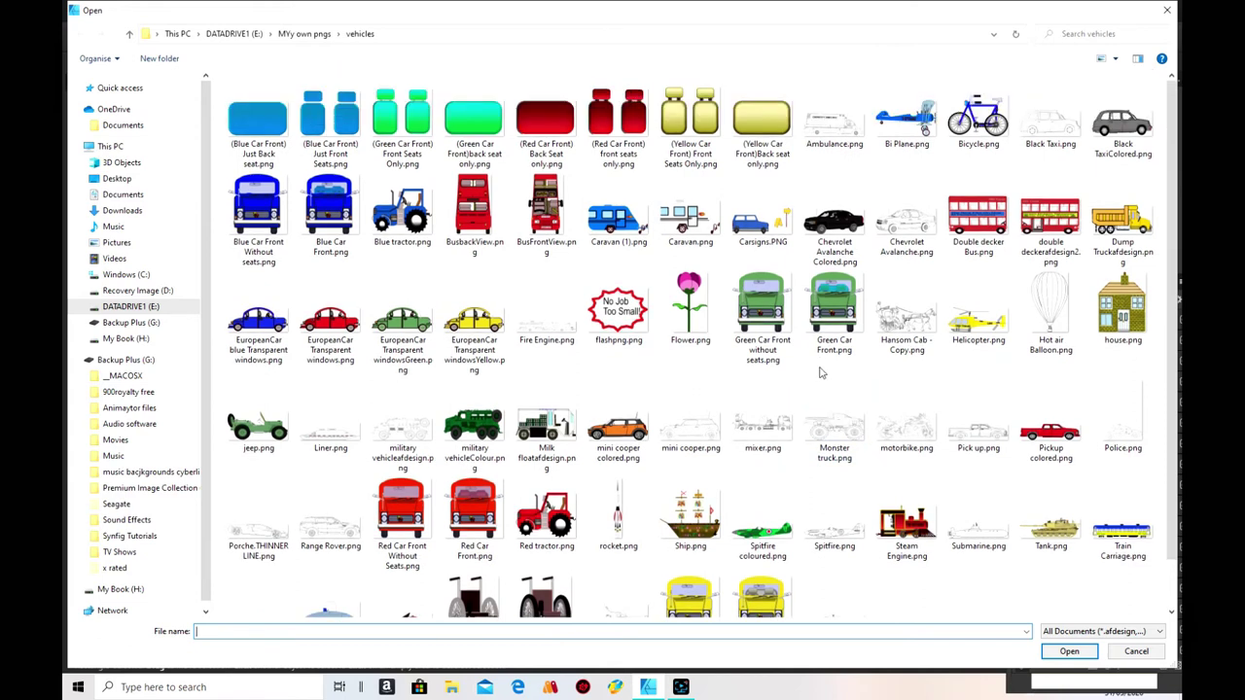
click(836, 314)
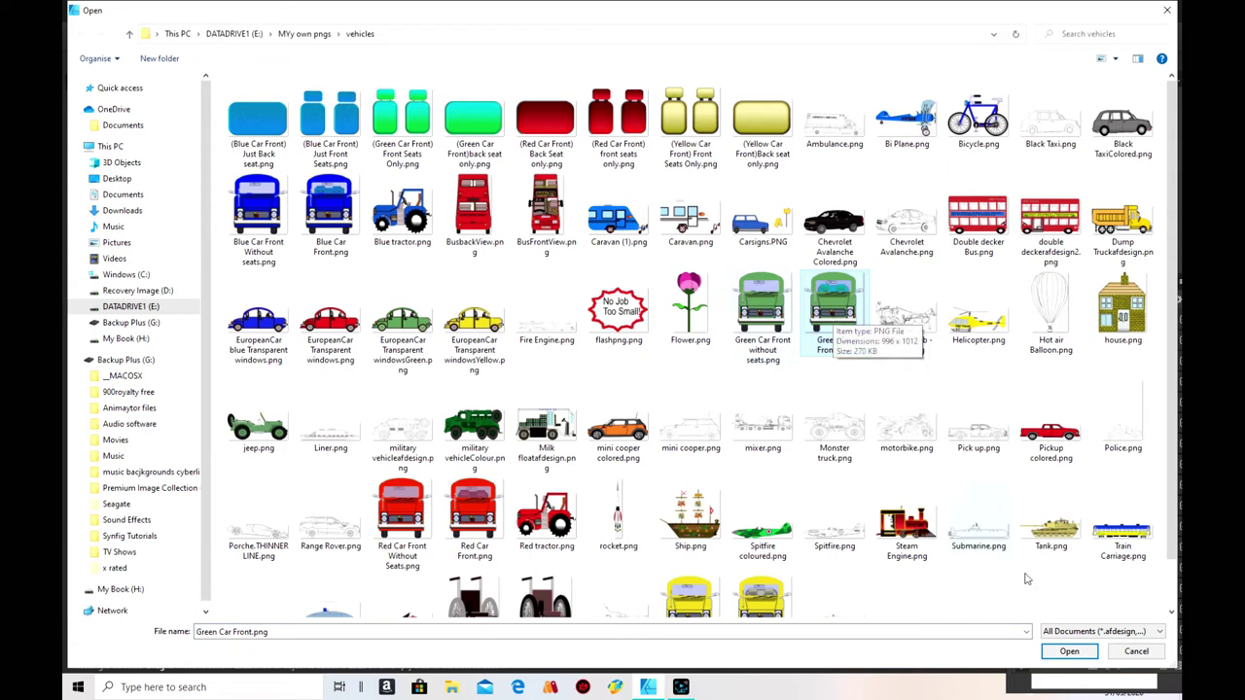
click(1069, 650)
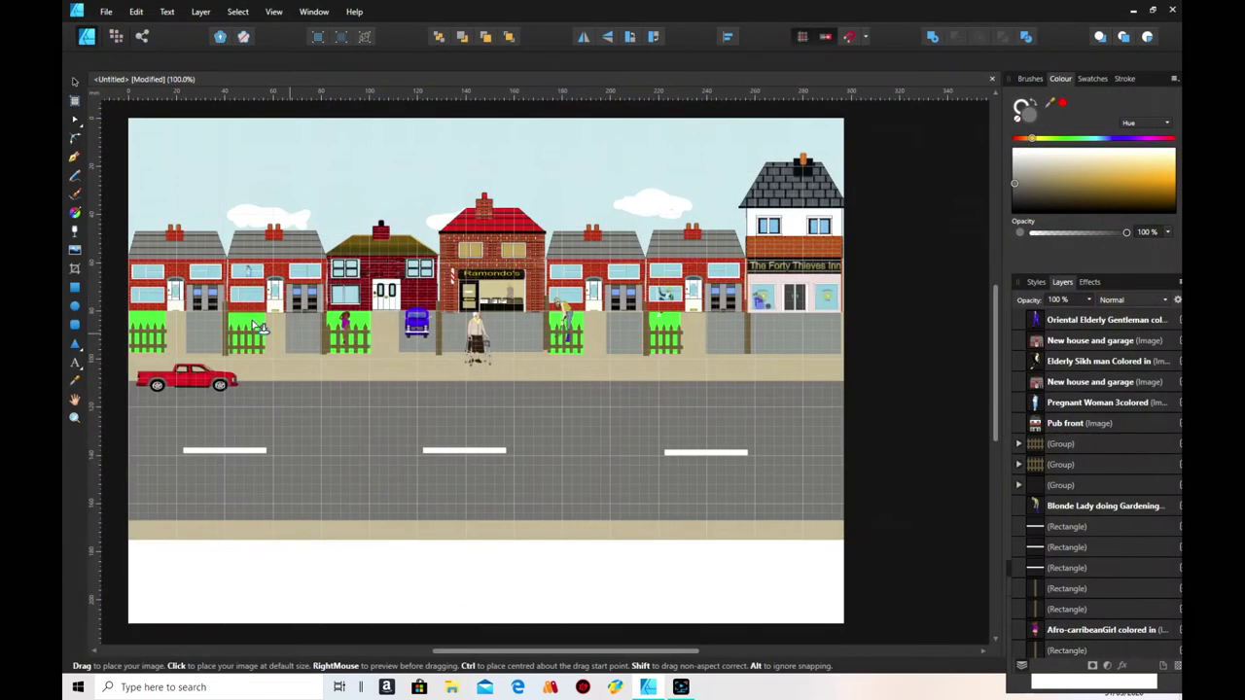
mouse_move(201, 317)
mouse_down()
mouse_move(225, 352)
mouse_move(189, 304)
mouse_up()
- Move the red pickup further right along the road, fine-tuning its position
drag(206, 385, 285, 384)
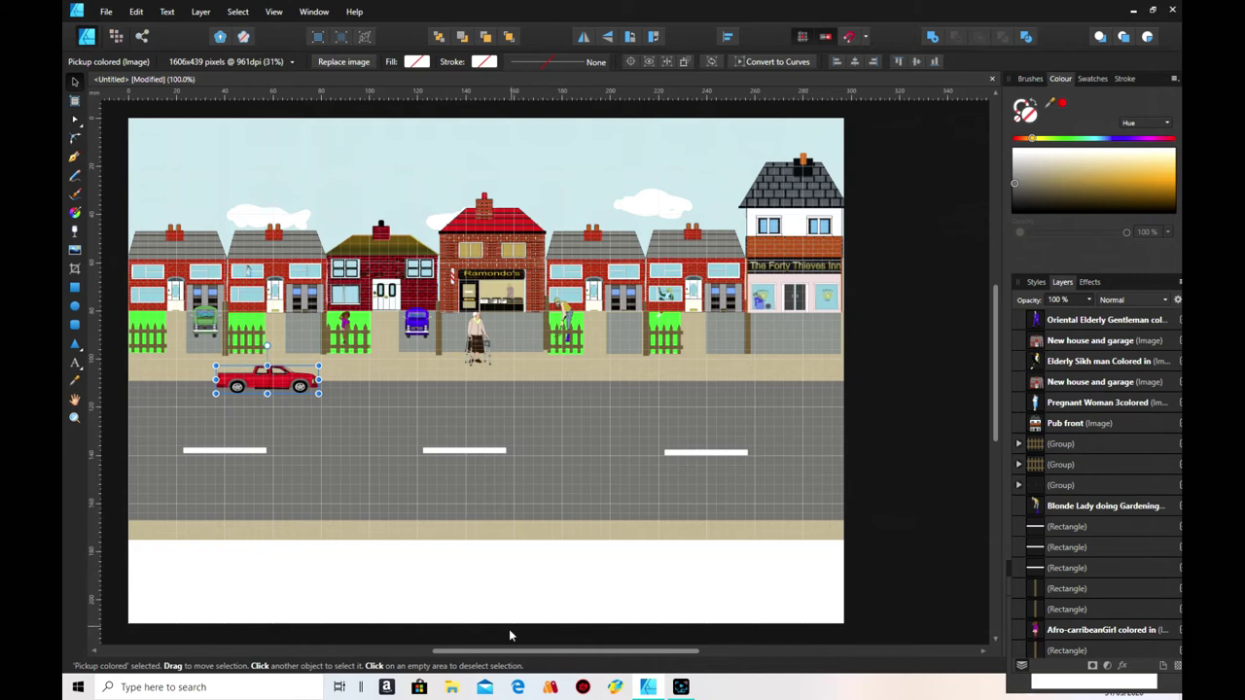
mouse_move(625, 660)
mouse_down()
mouse_move(675, 663)
mouse_move(610, 648)
mouse_up()
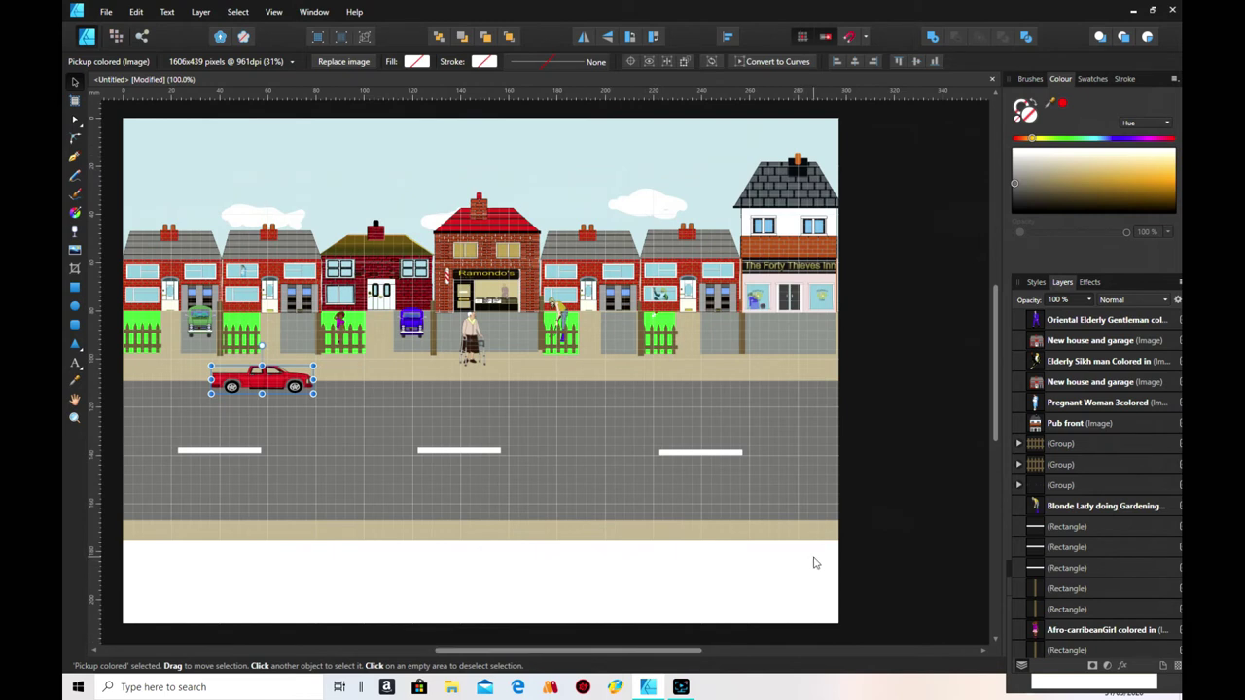
mouse_move(273, 387)
mouse_down()
mouse_move(255, 387)
mouse_move(270, 387)
mouse_up()
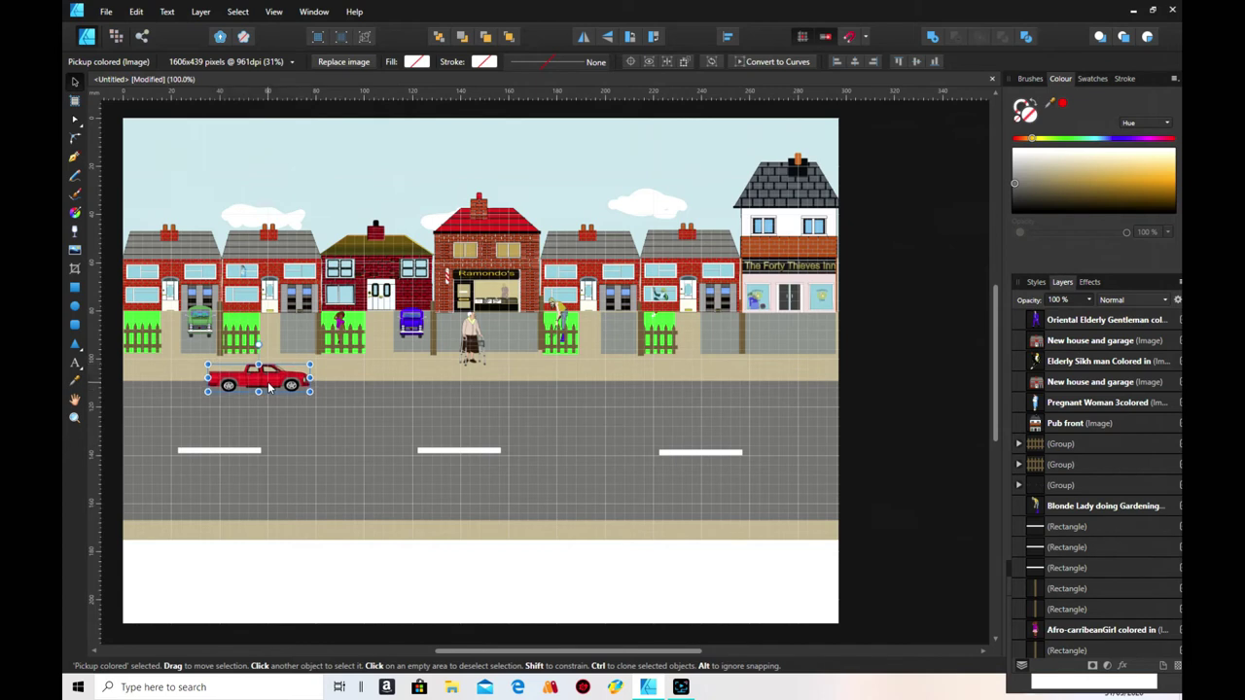
- Select the road with its lane-marking rectangles and drag the bottom edge up to shorten it
click(369, 521)
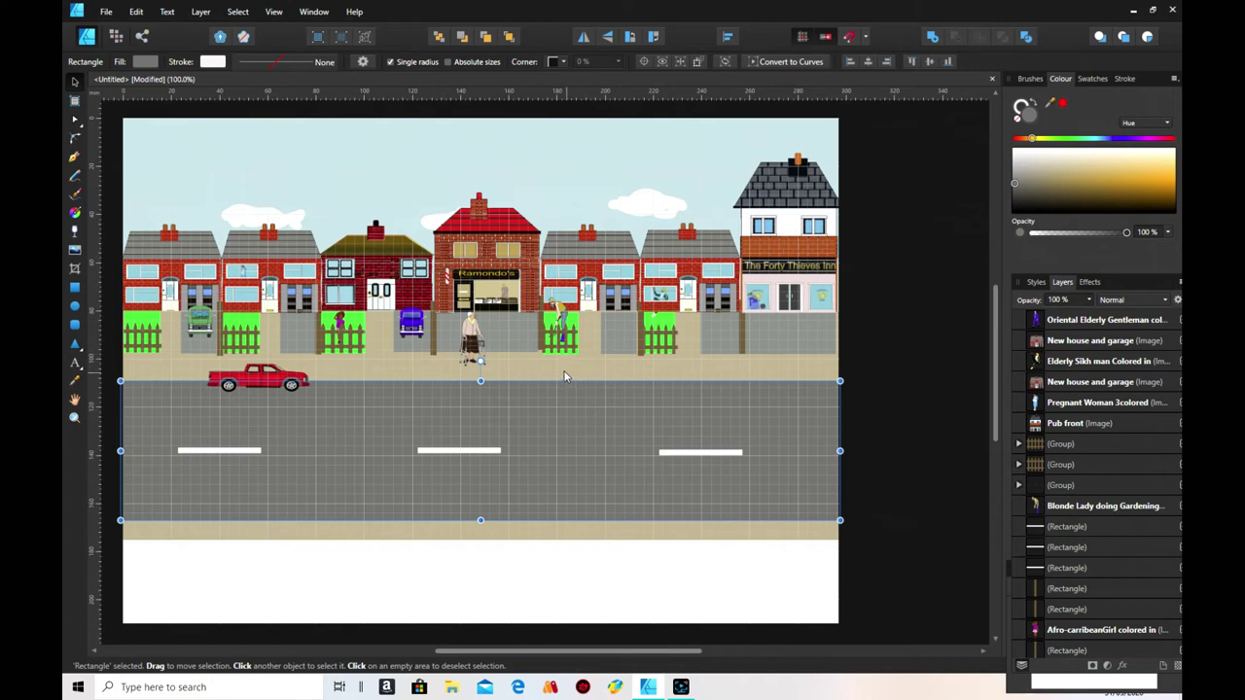
key(alt)
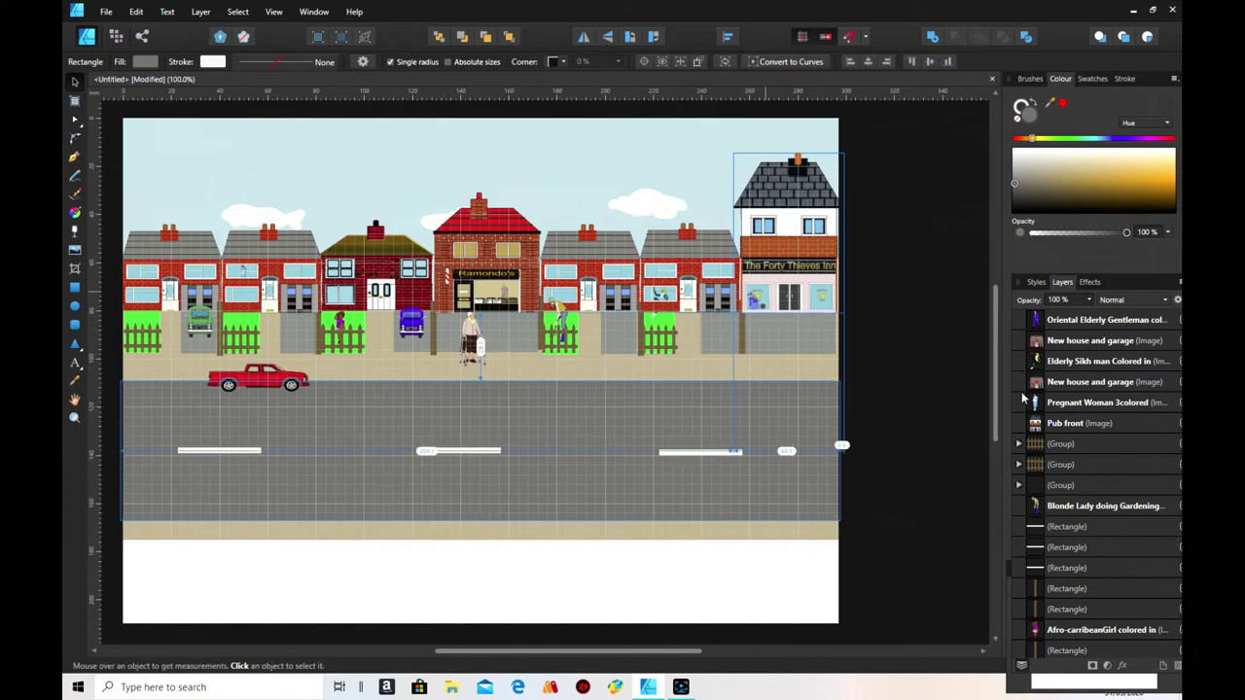
ctrl+click(1038, 530)
ctrl+click(1037, 547)
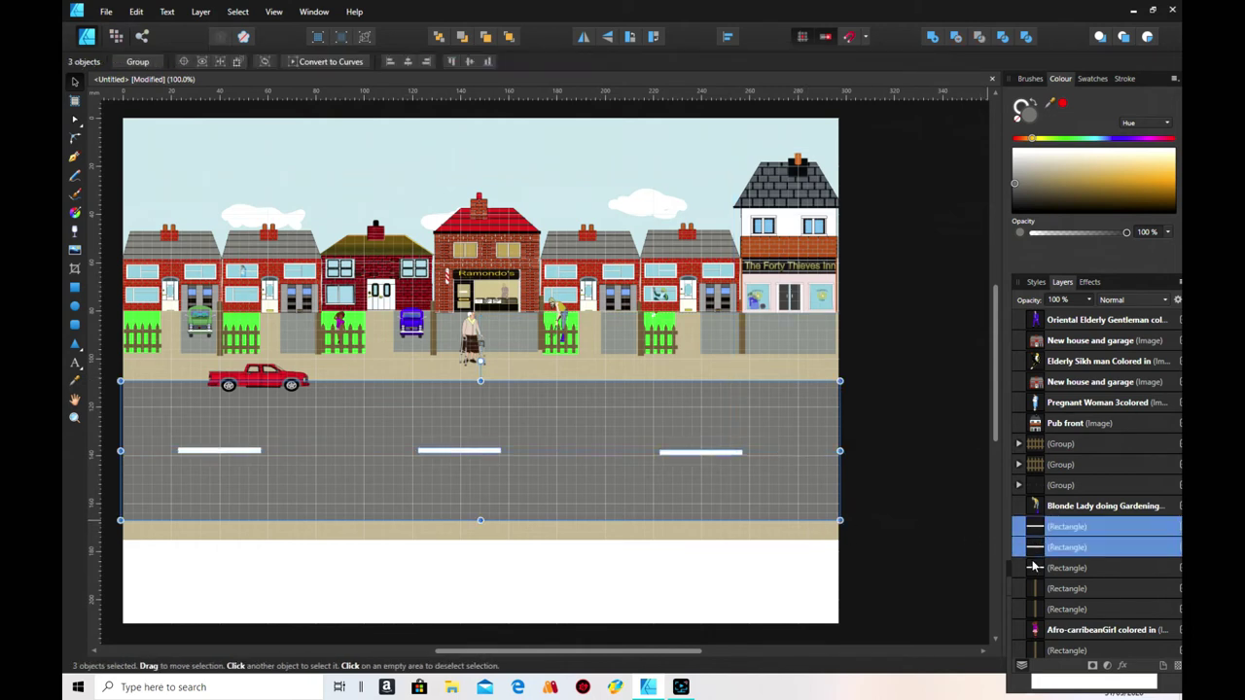
ctrl+click(1036, 568)
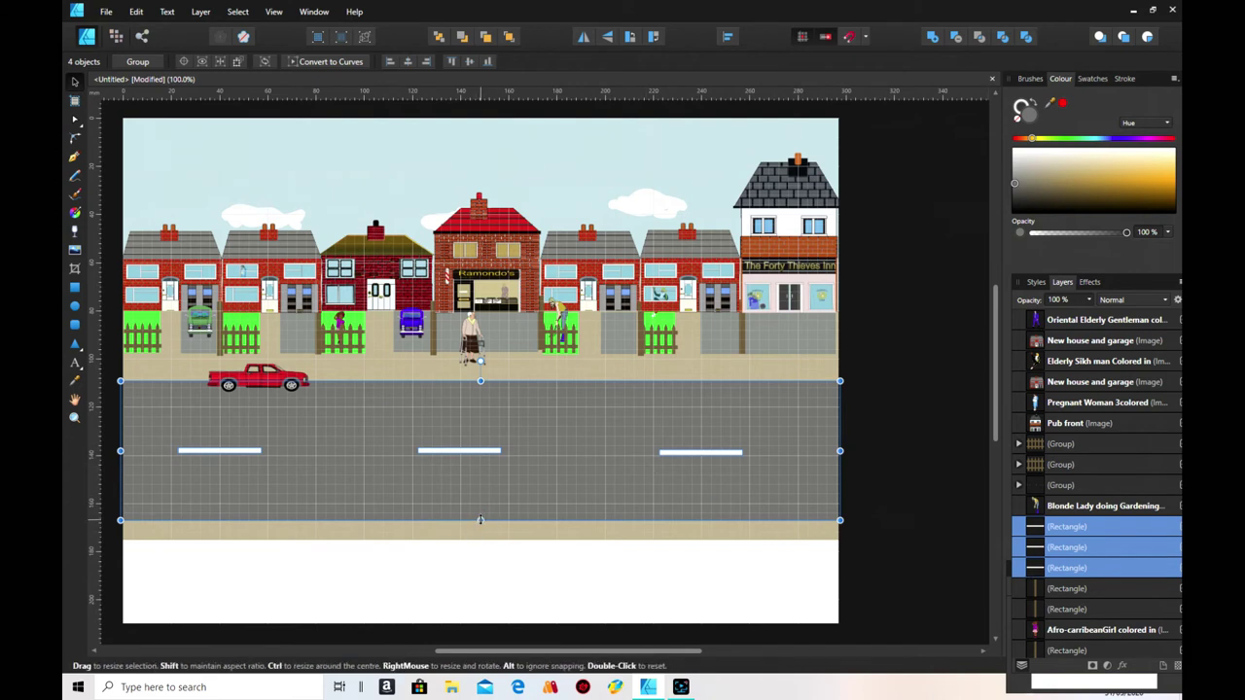
drag(480, 516, 506, 453)
click(535, 497)
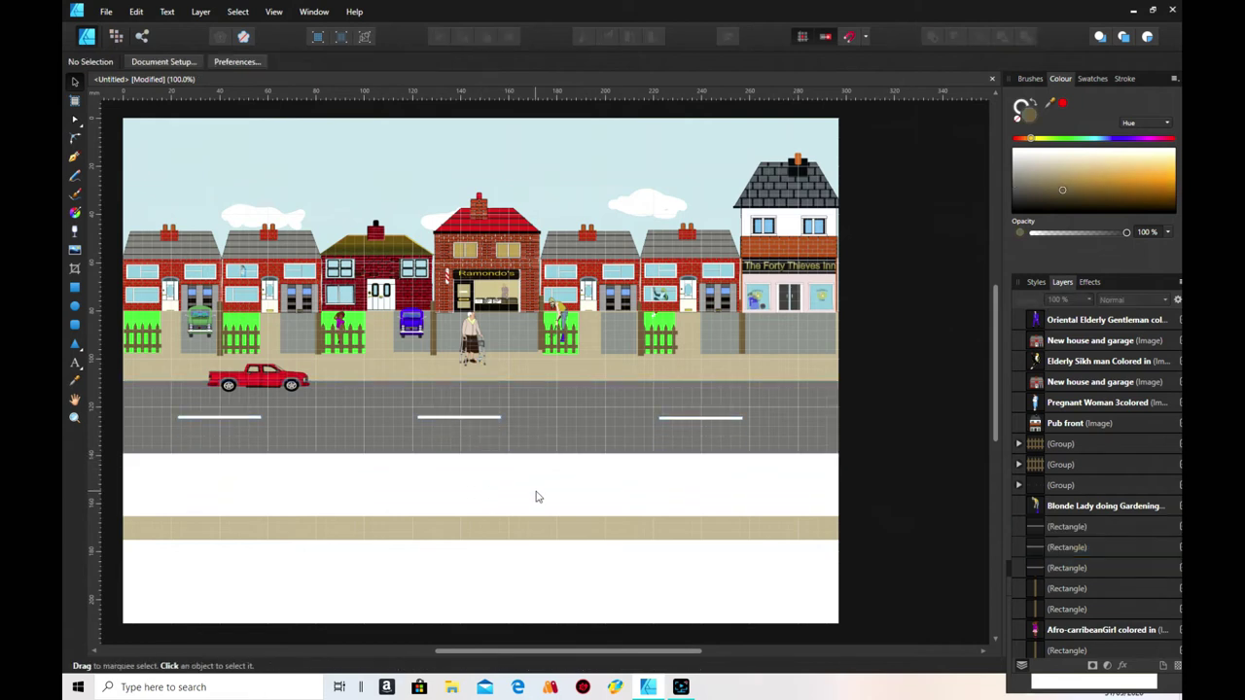
click(506, 531)
- Stretch the tan strip's top edge up to meet the road, then start placing an image
drag(478, 510, 479, 451)
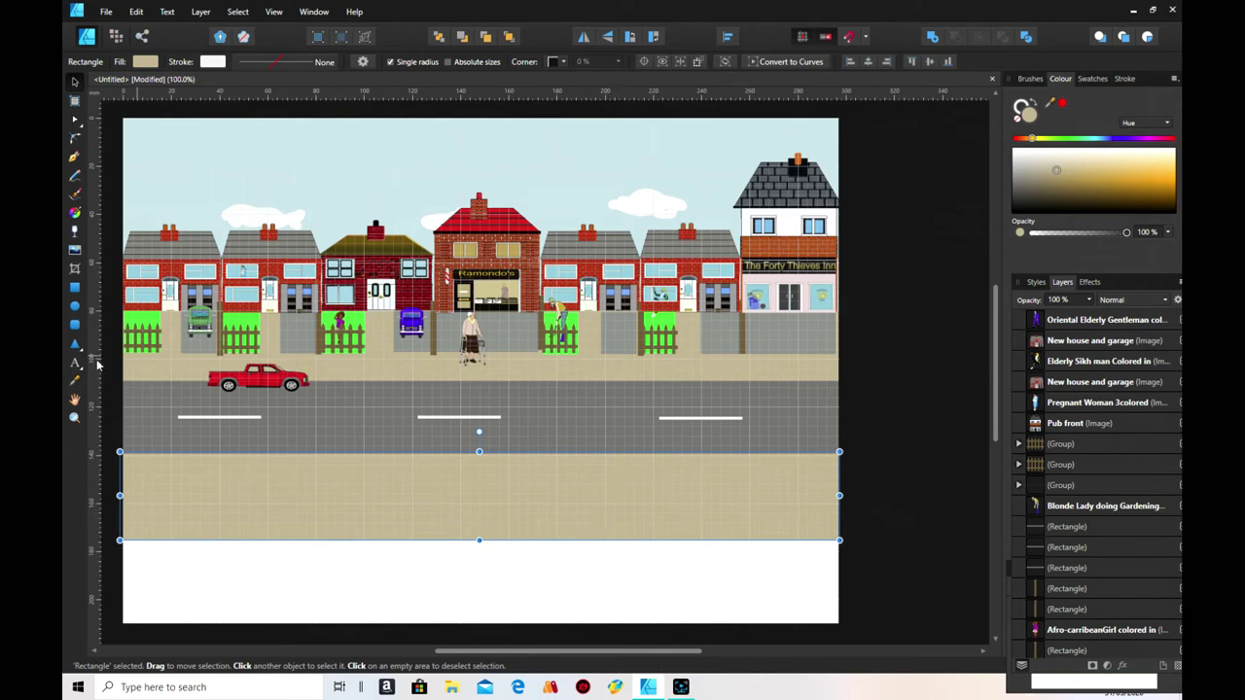
mouse_move(461, 654)
mouse_down()
mouse_move(498, 654)
mouse_move(434, 654)
mouse_up()
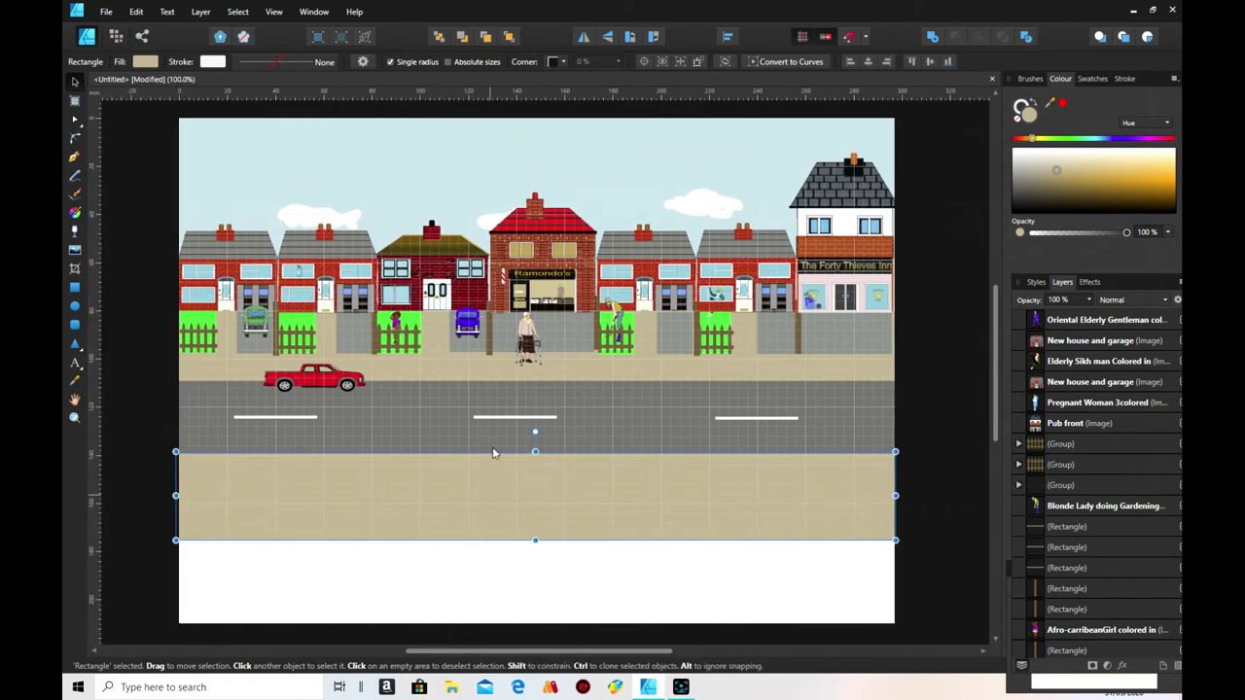
click(77, 251)
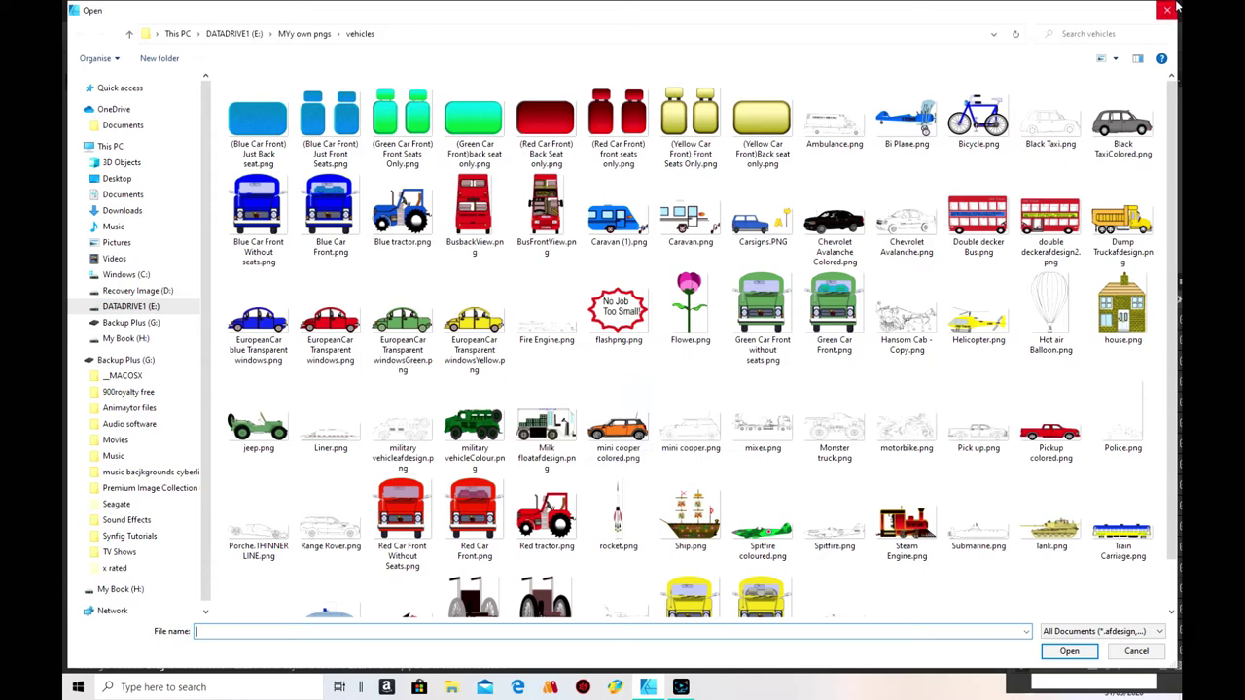
- Place 'Black TaxiColored.png' at the fence's right end beside the pub
click(1104, 127)
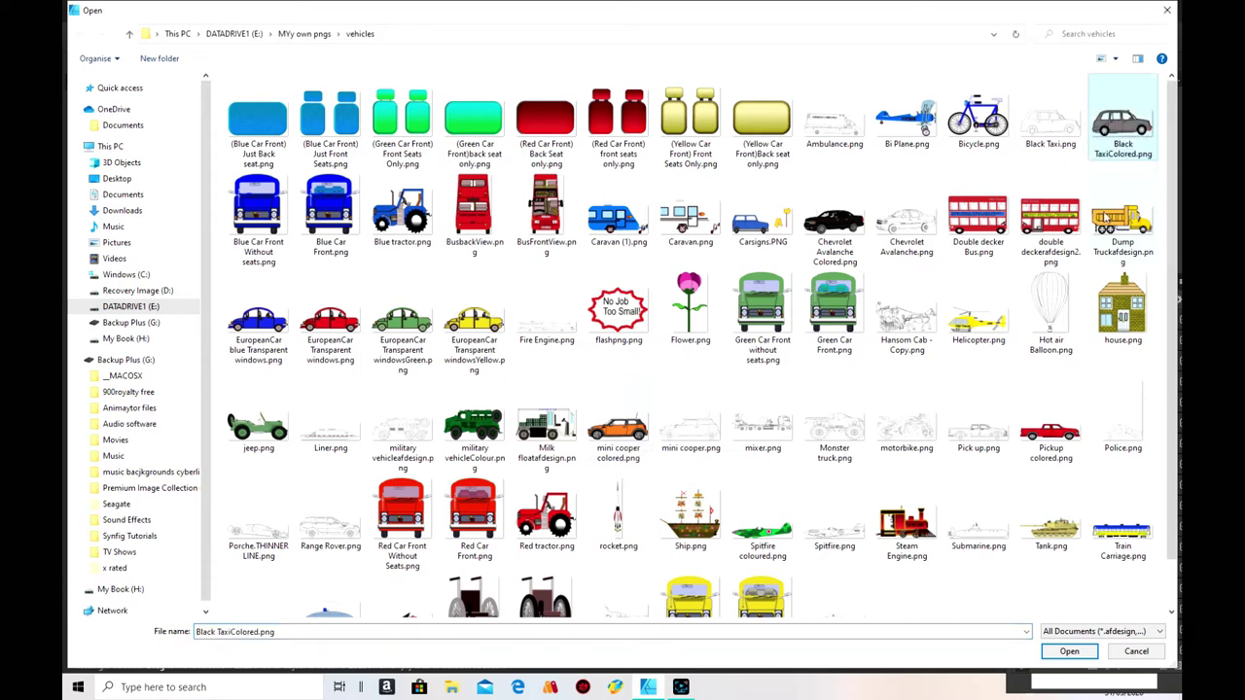
scroll(1056, 535, down, 1)
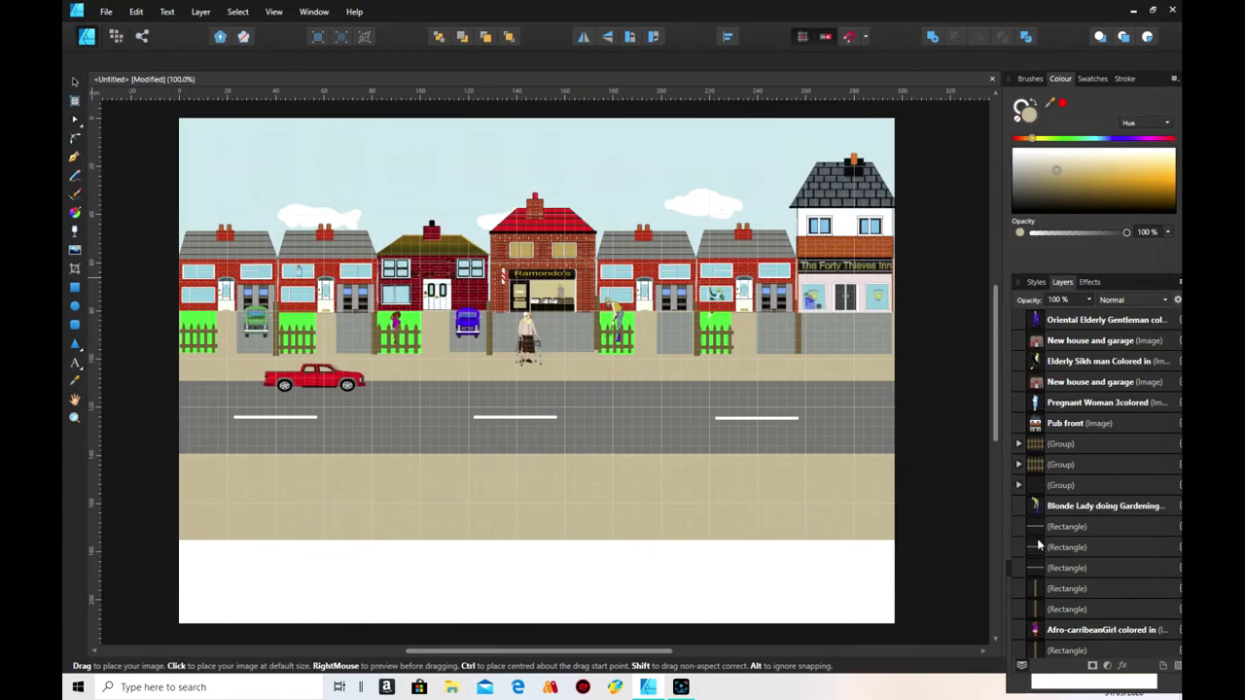
click(1068, 651)
drag(813, 312, 879, 372)
- Bring the taxi in front of the fence with Arrange > Move to Front
right_click(853, 339)
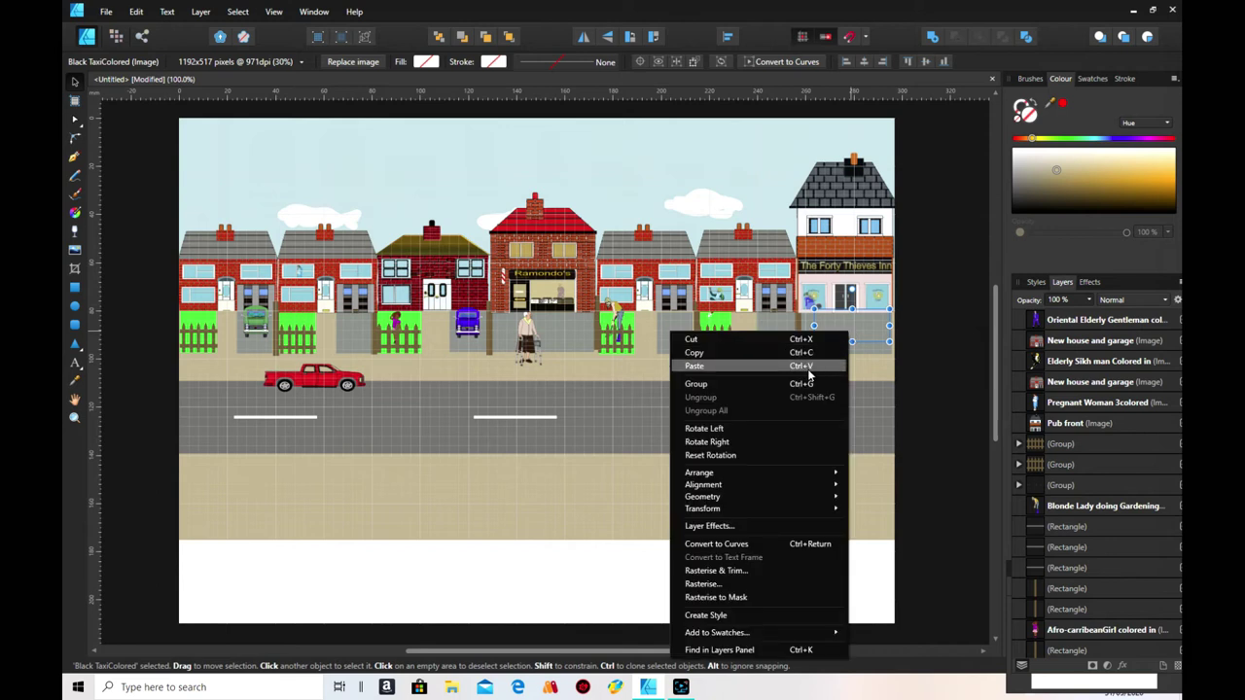
mouse_move(744, 472)
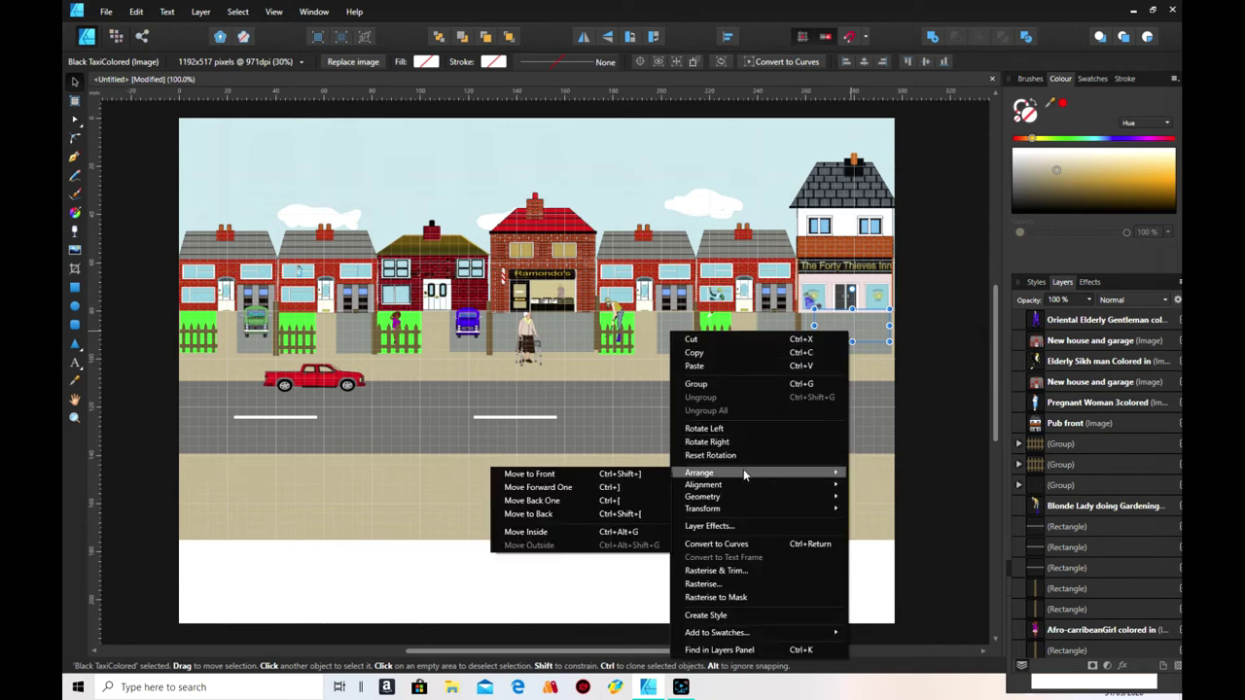
click(603, 474)
drag(615, 651, 643, 656)
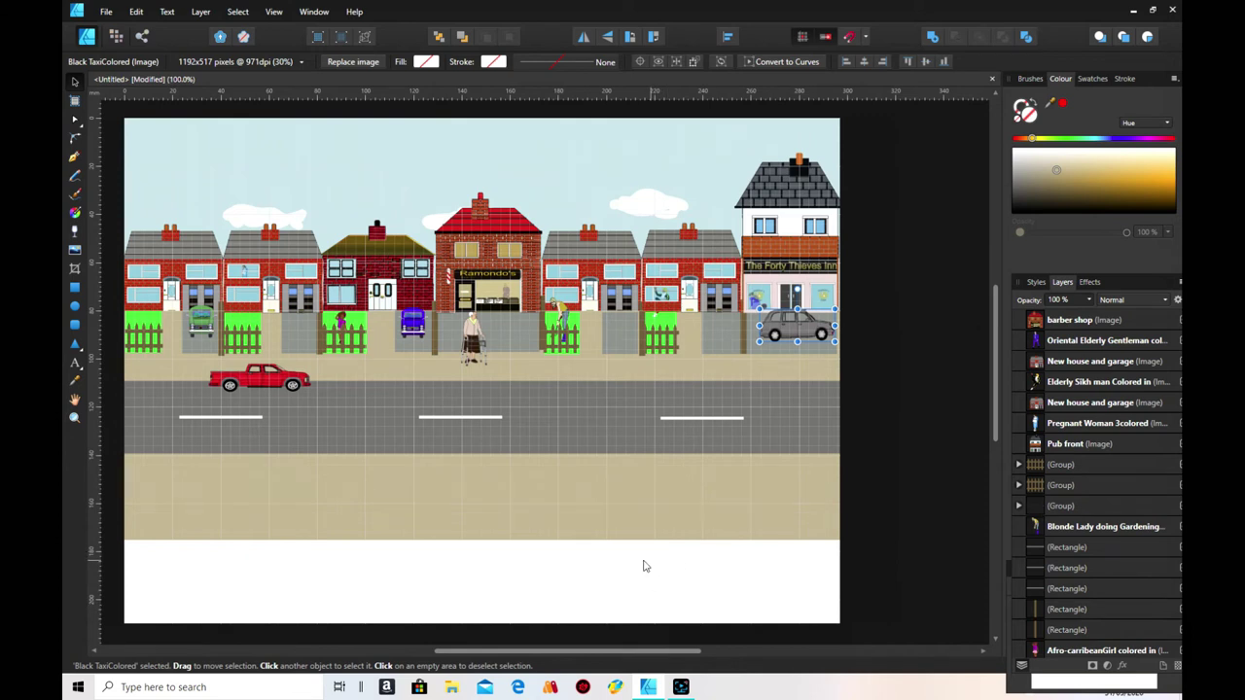
- Use Select > Select All to select all 47 objects in the street scene
drag(563, 652, 540, 651)
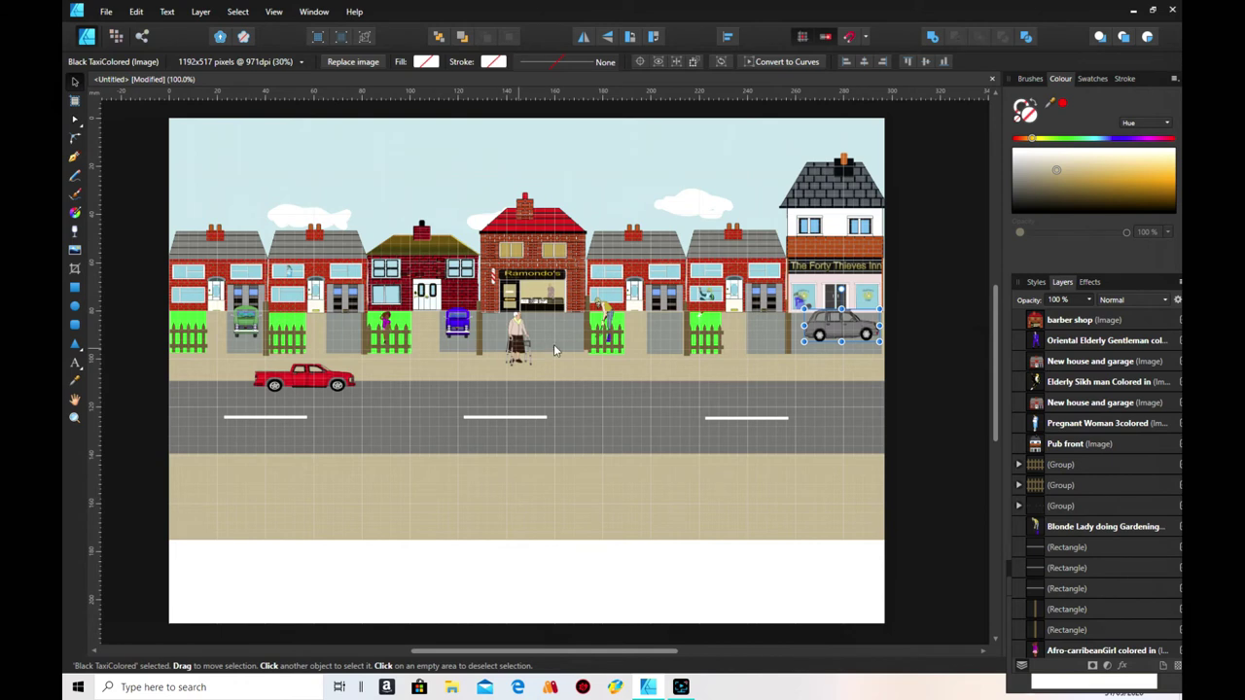
drag(996, 329, 1000, 304)
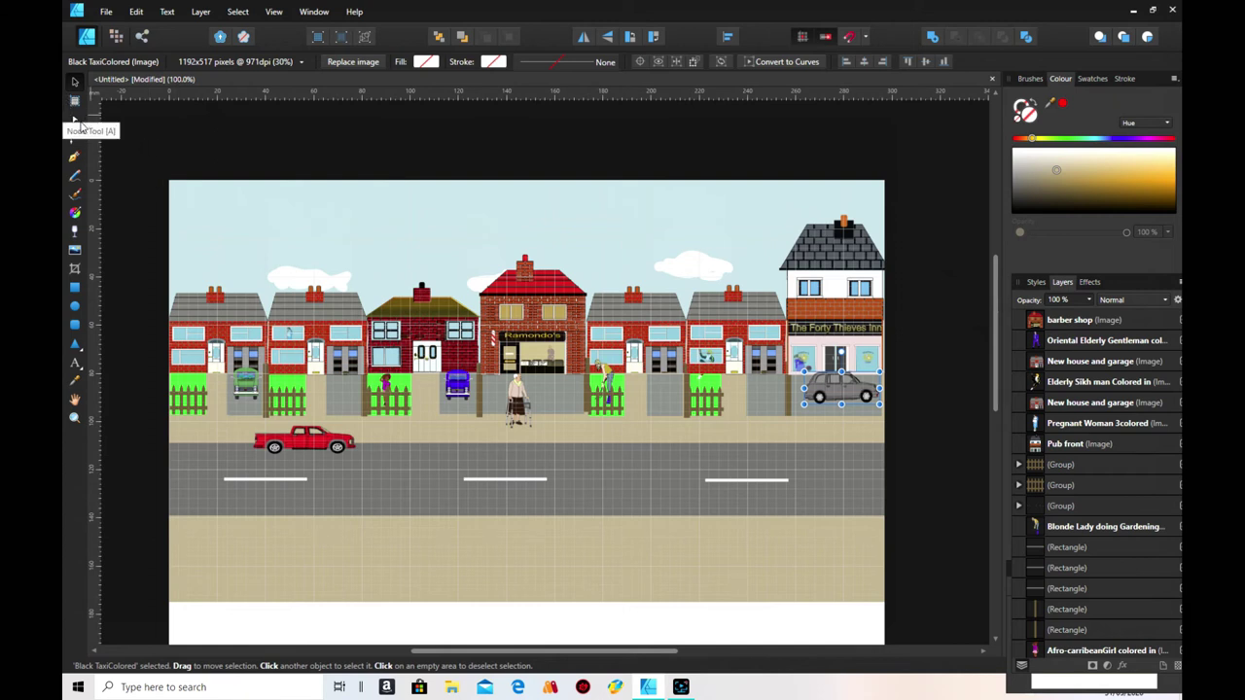
click(243, 12)
click(168, 25)
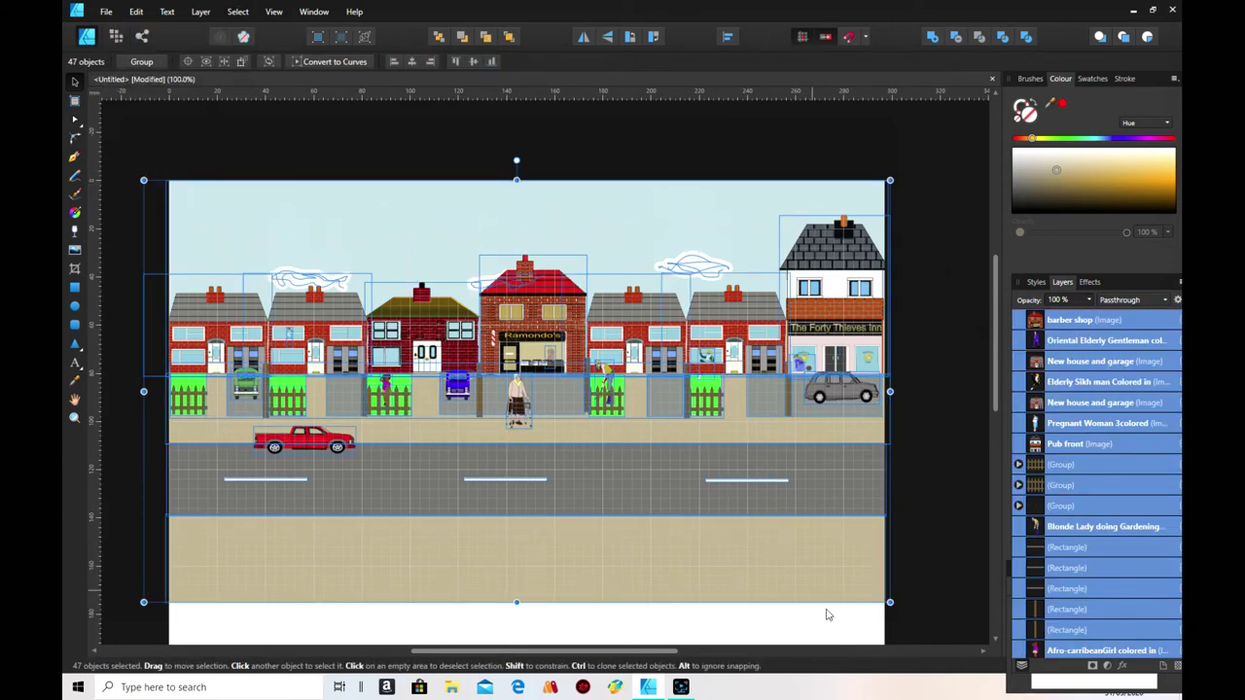
click(79, 276)
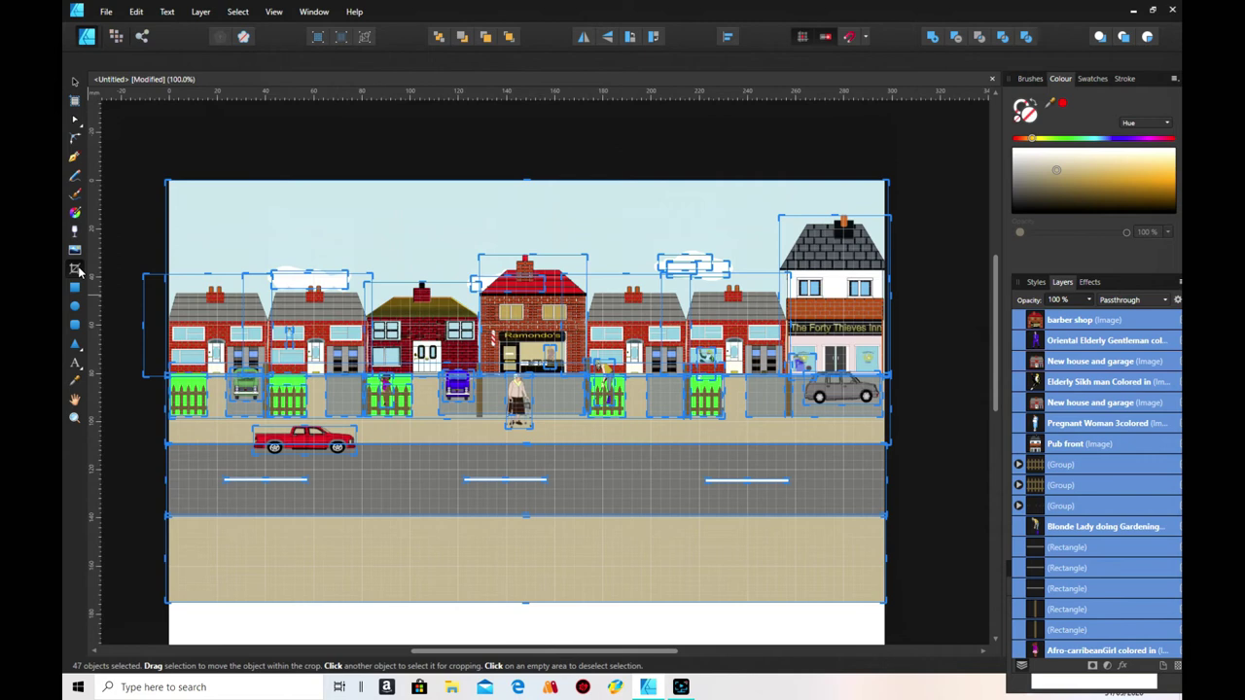
drag(142, 324, 165, 325)
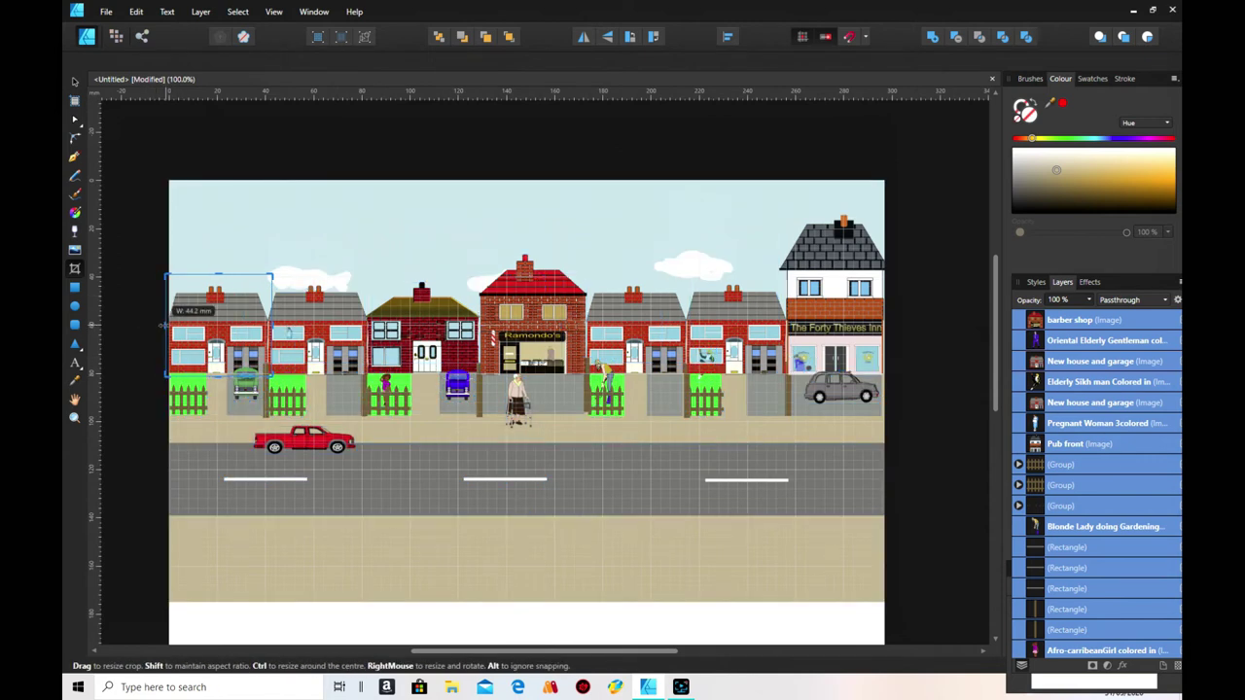
key(ctrl+z)
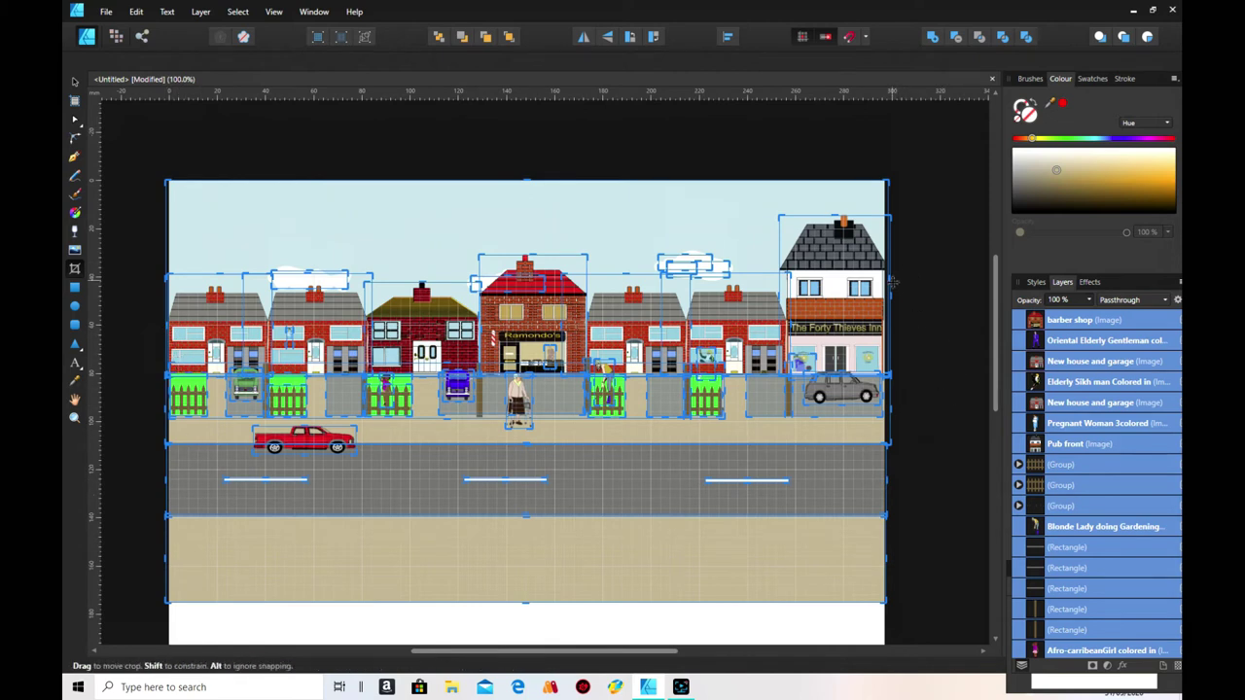
drag(891, 294, 883, 293)
drag(885, 410, 914, 396)
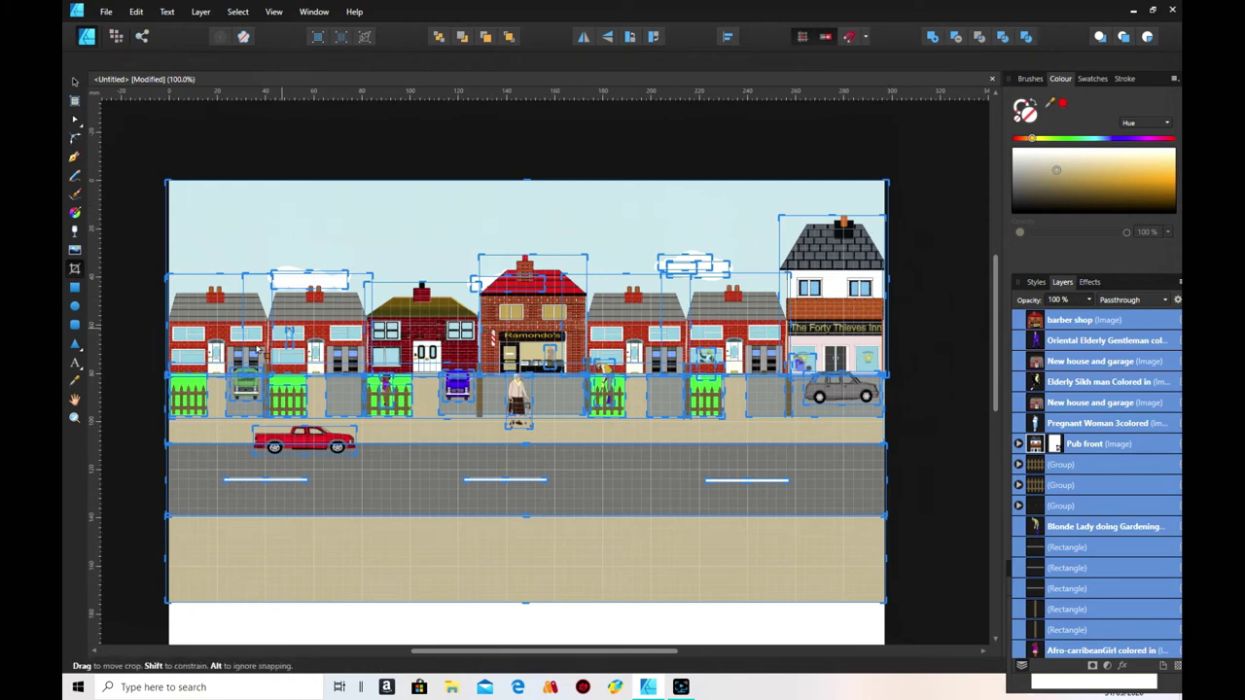
click(944, 523)
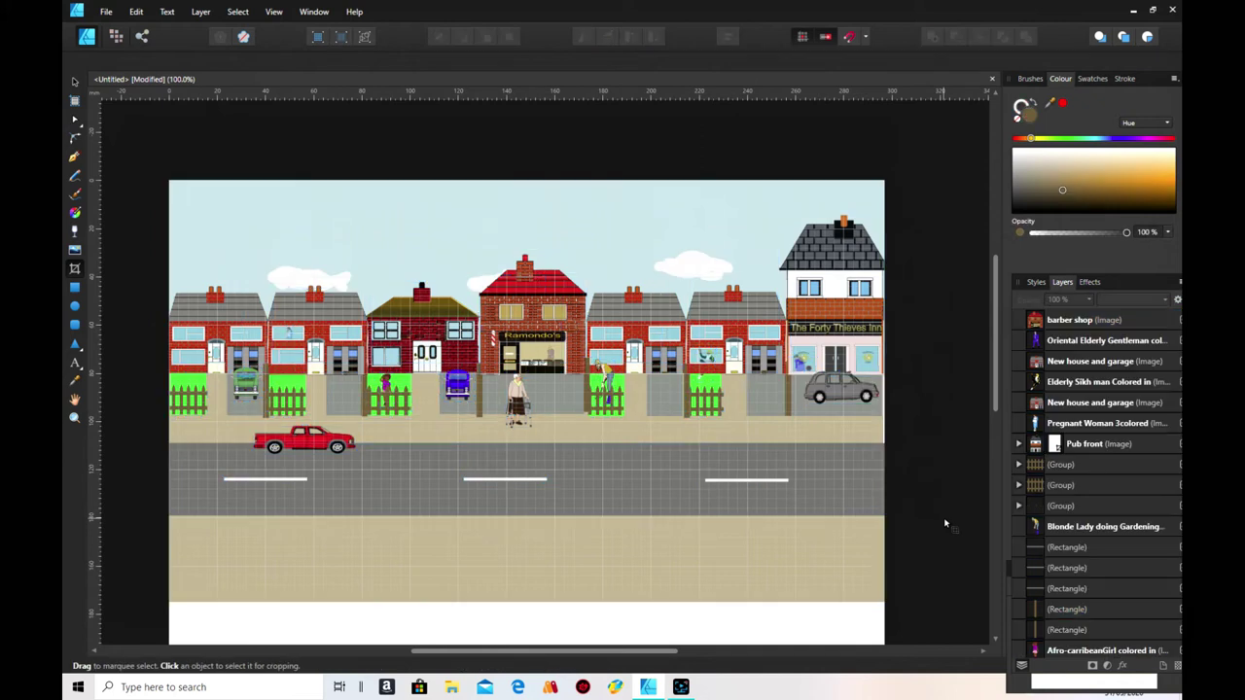
click(76, 84)
click(237, 11)
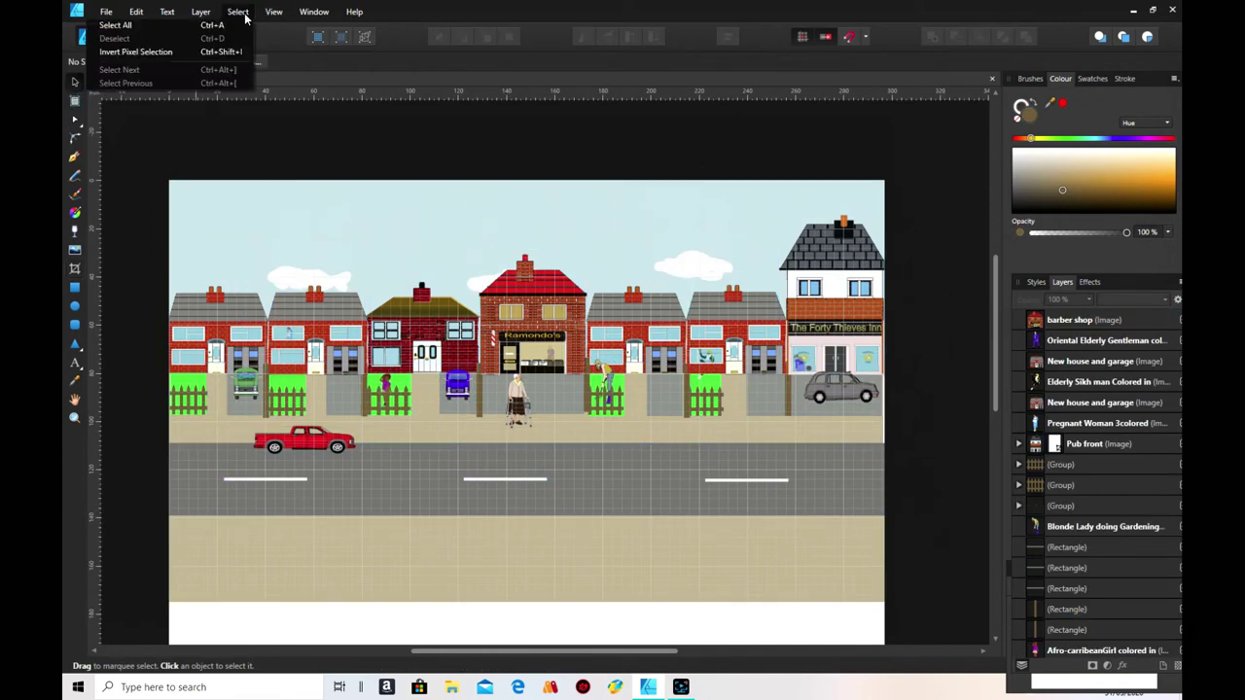
- Export the selected scene as PNG with Area set to Selection without background
click(218, 36)
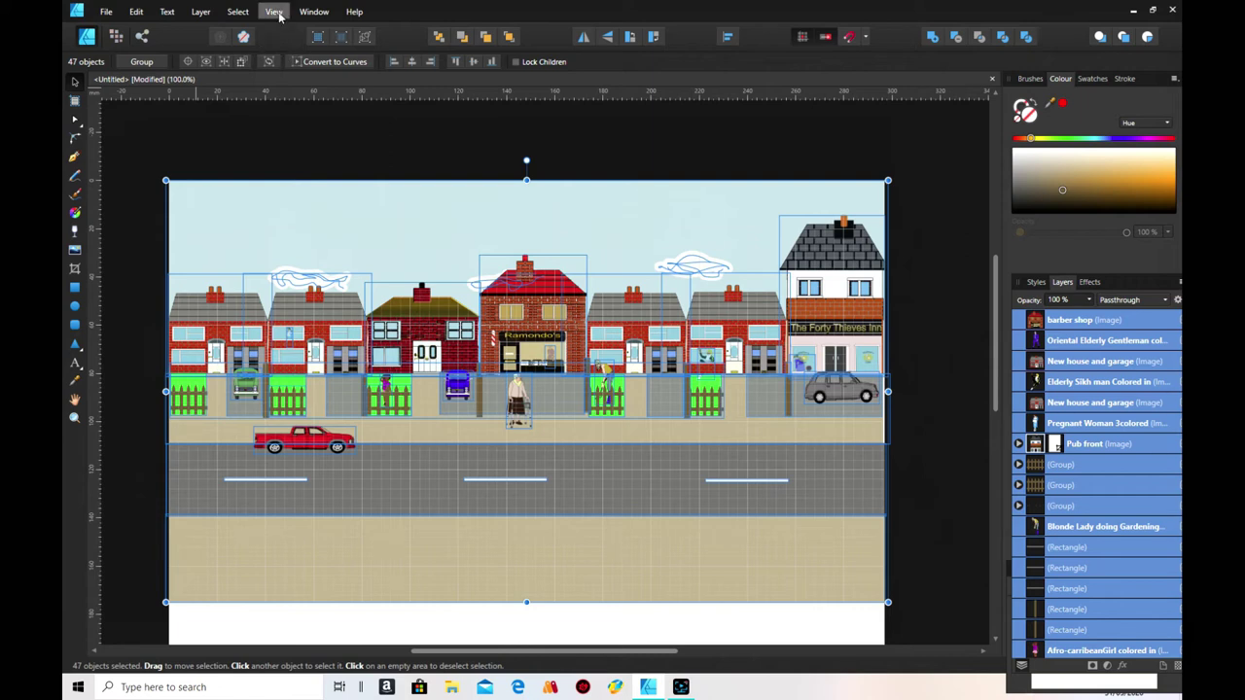
click(106, 14)
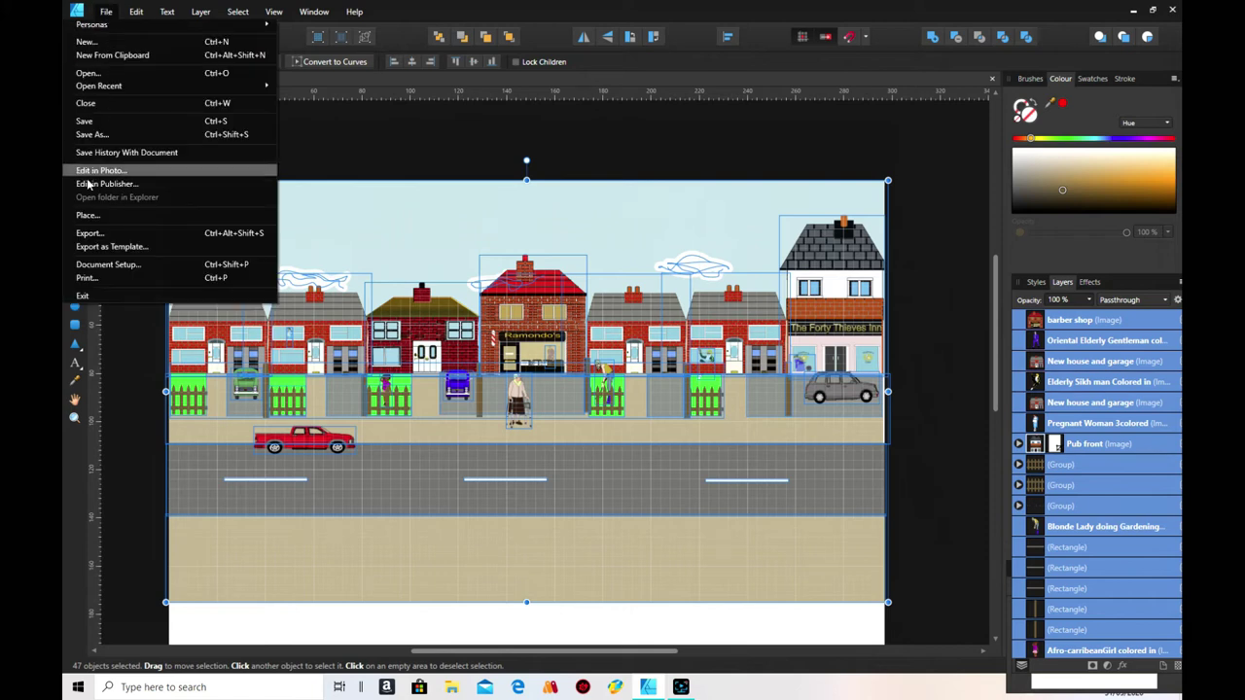
click(96, 240)
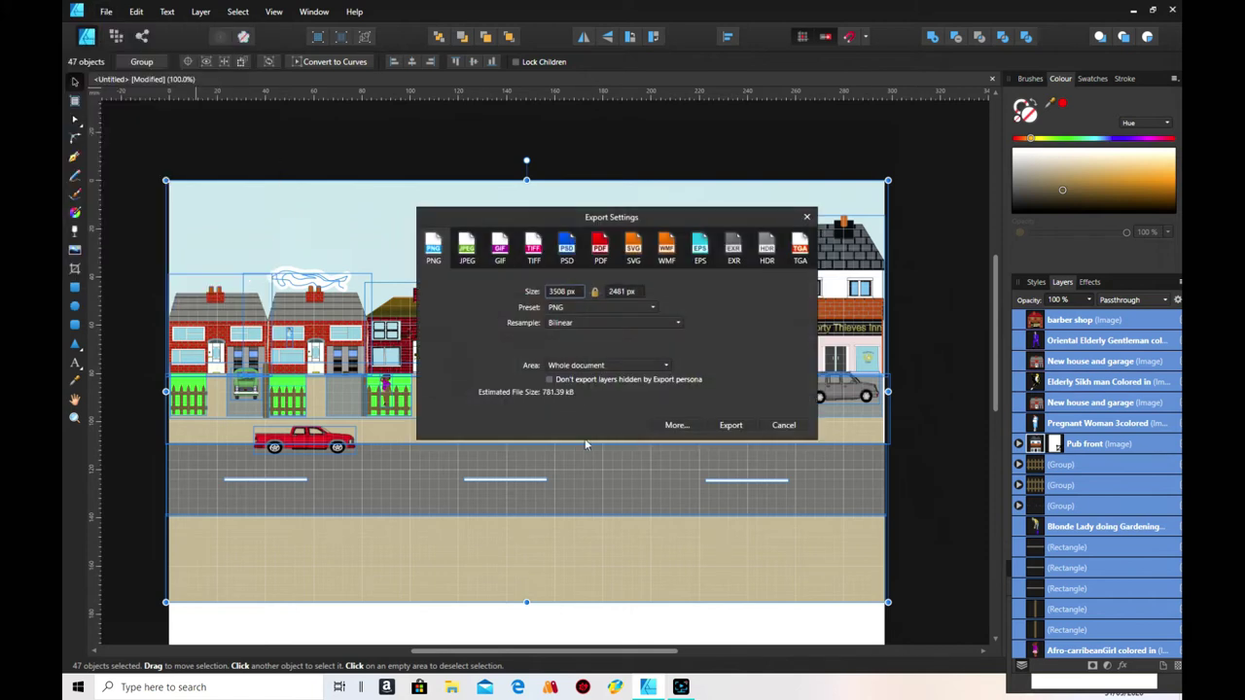
click(660, 366)
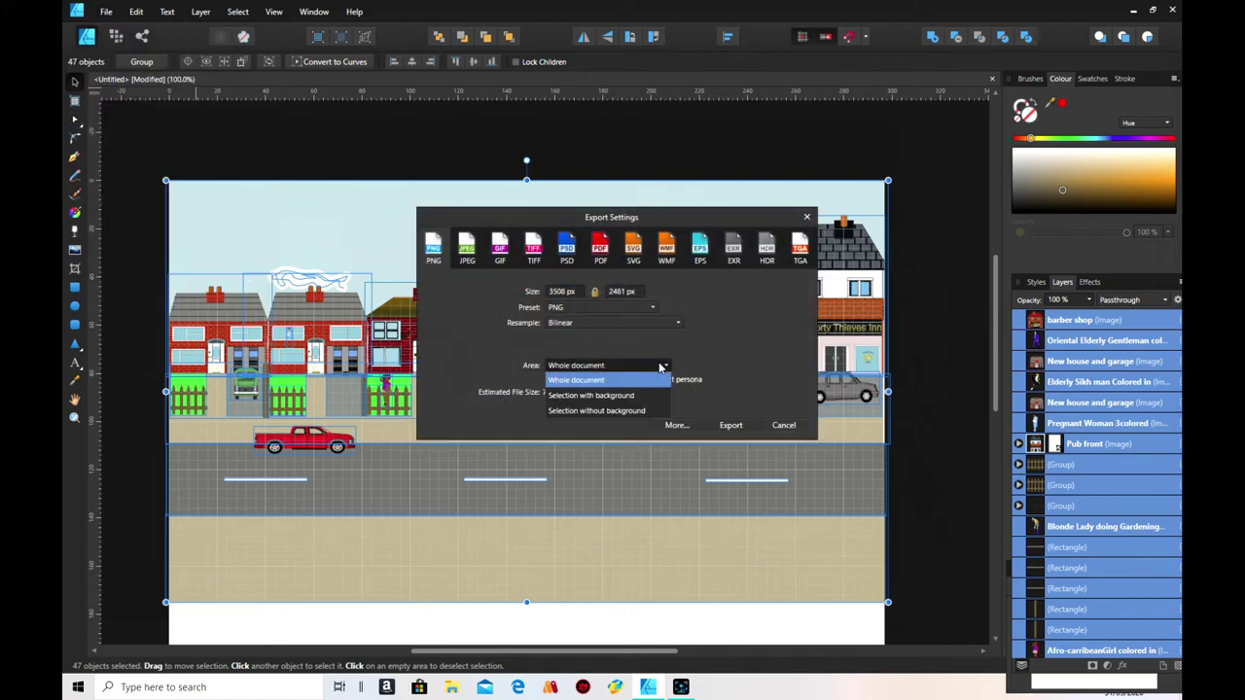
click(637, 412)
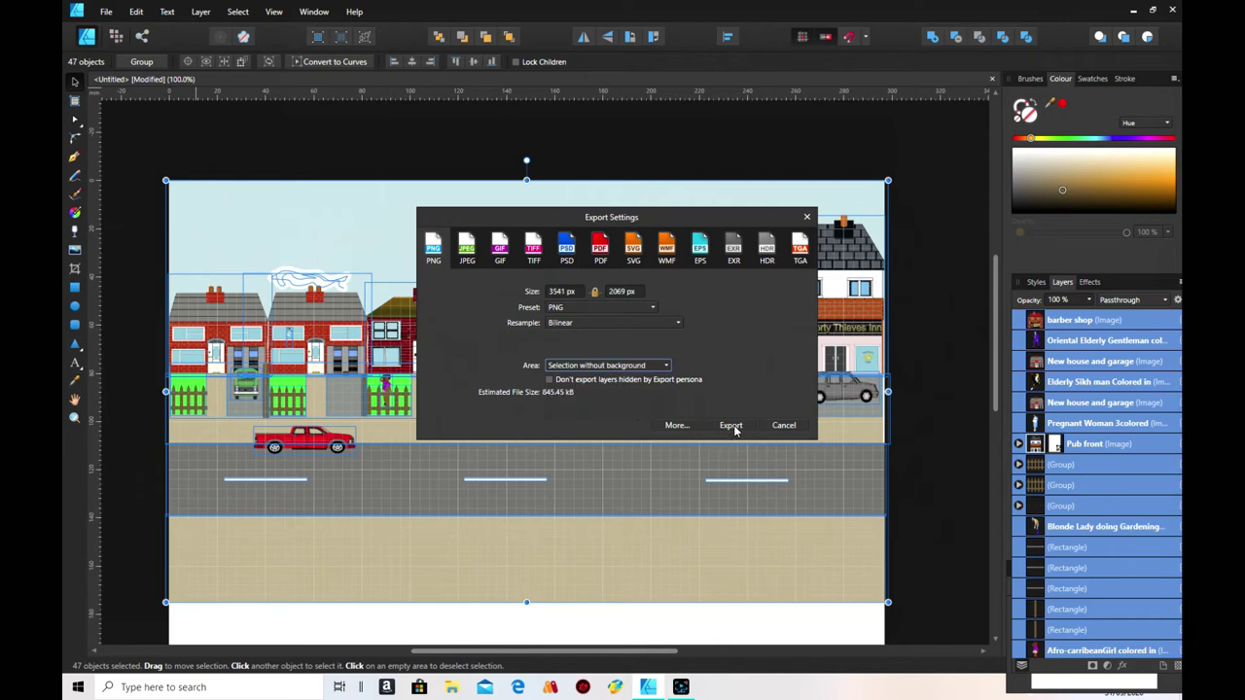
click(731, 426)
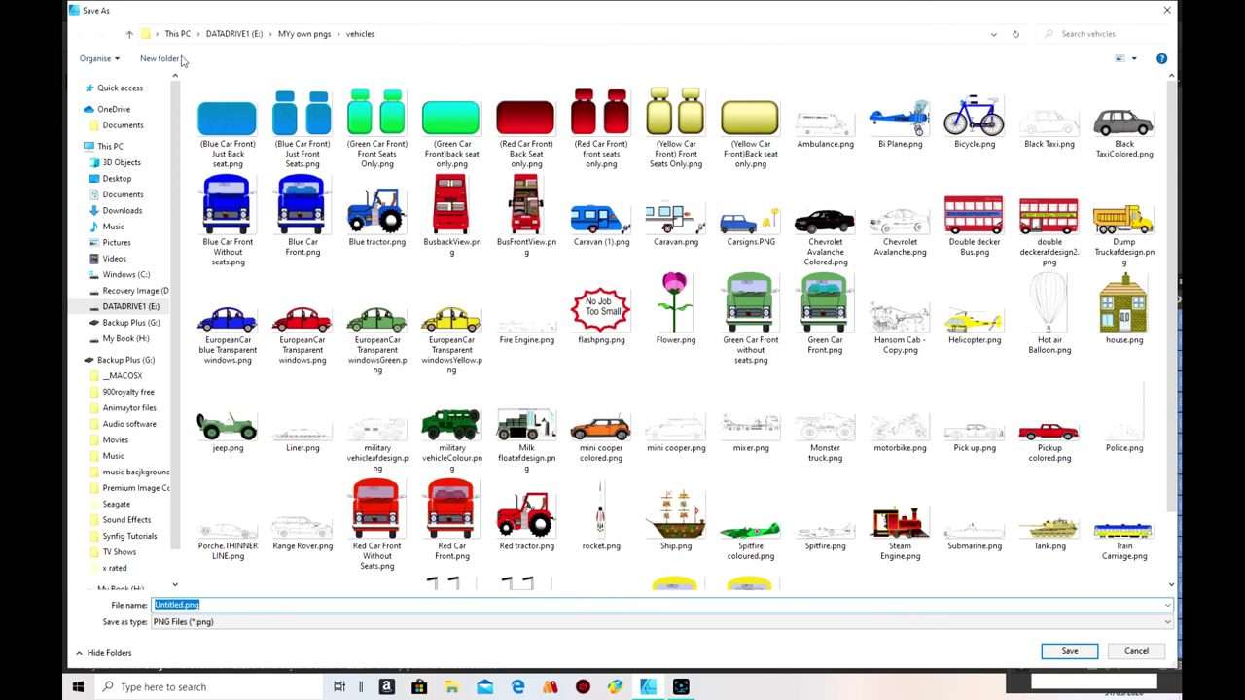
- Save the exported PNG to the Desktop as 'scene A'
click(138, 182)
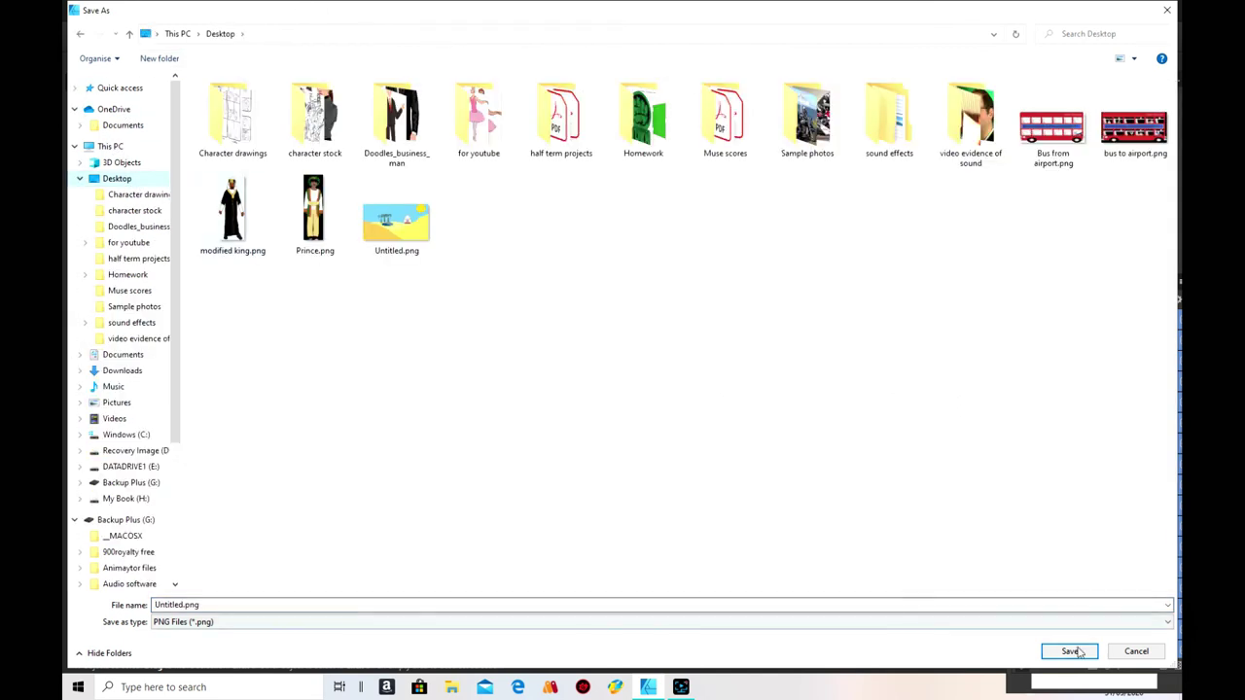
key(alt+n)
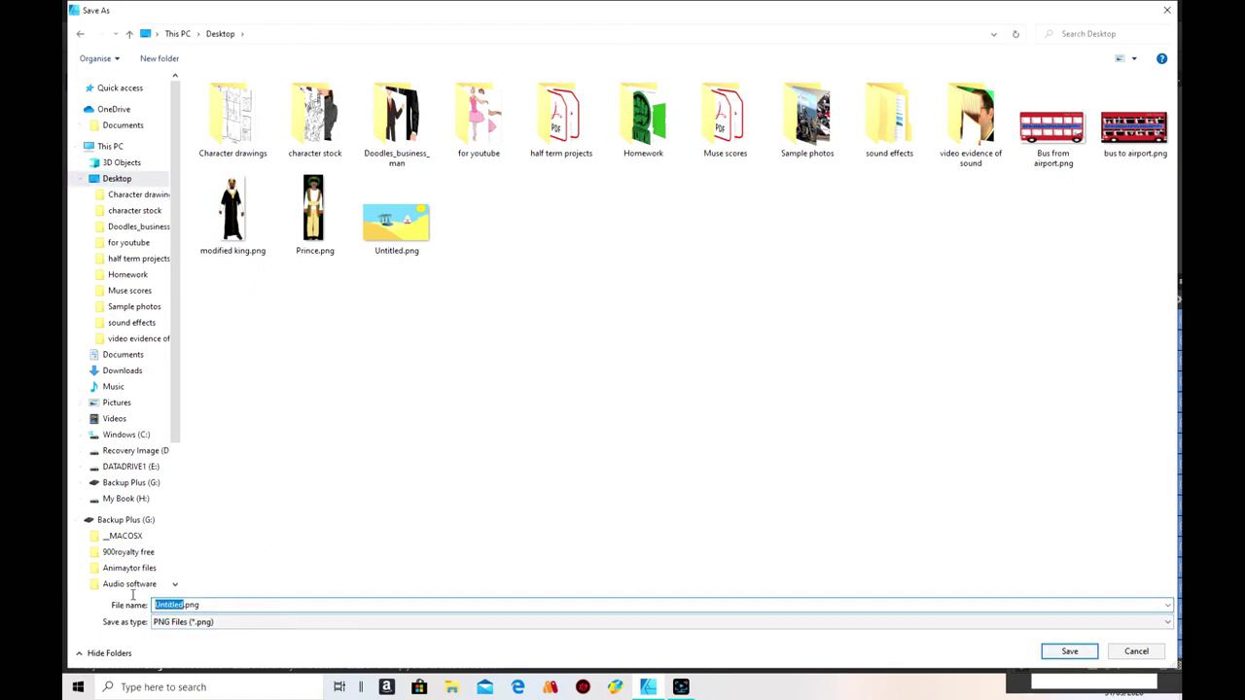
text(scene A)
click(1060, 660)
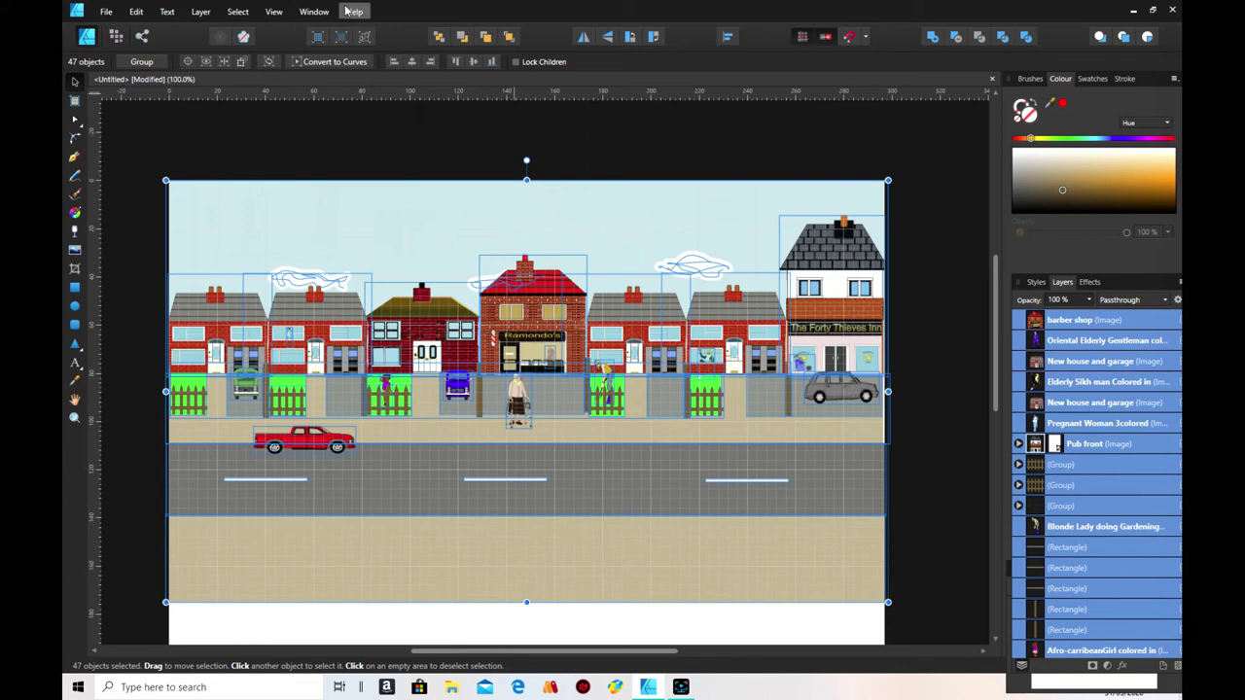
- Save the scene as 'road scene 2.2' in the Png Design blueprints folder on DATADRIVE1 (E:)
click(107, 14)
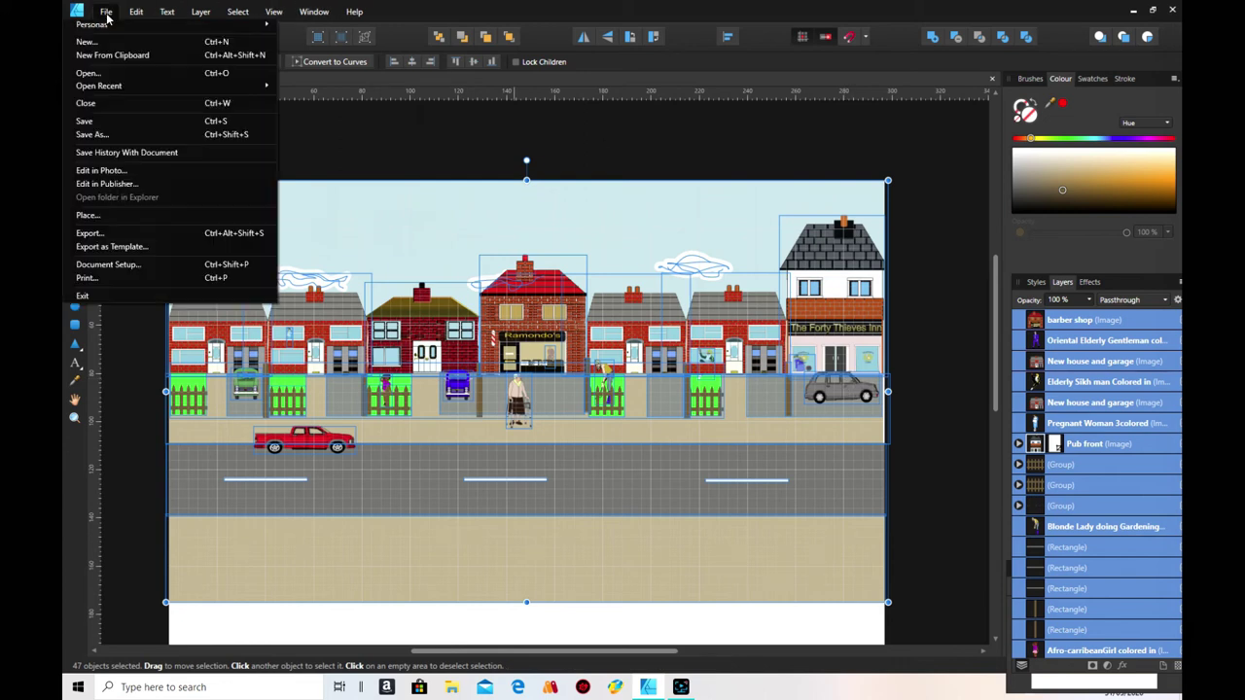
click(117, 134)
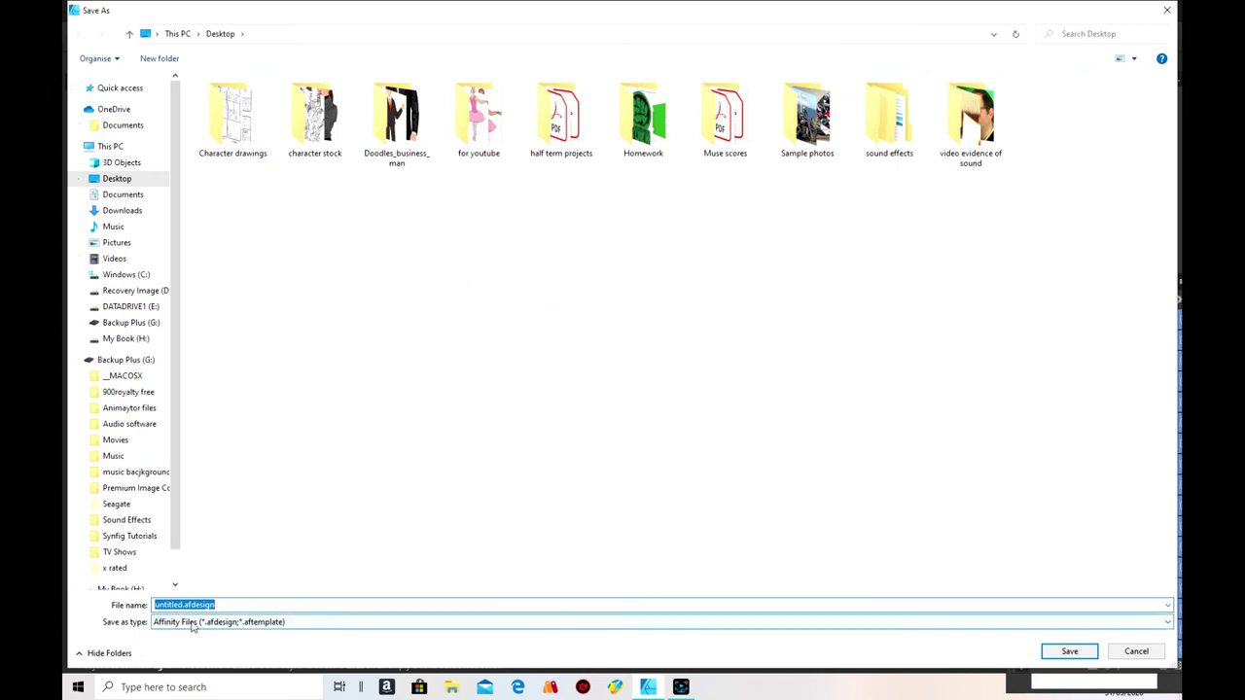
drag(185, 605, 153, 604)
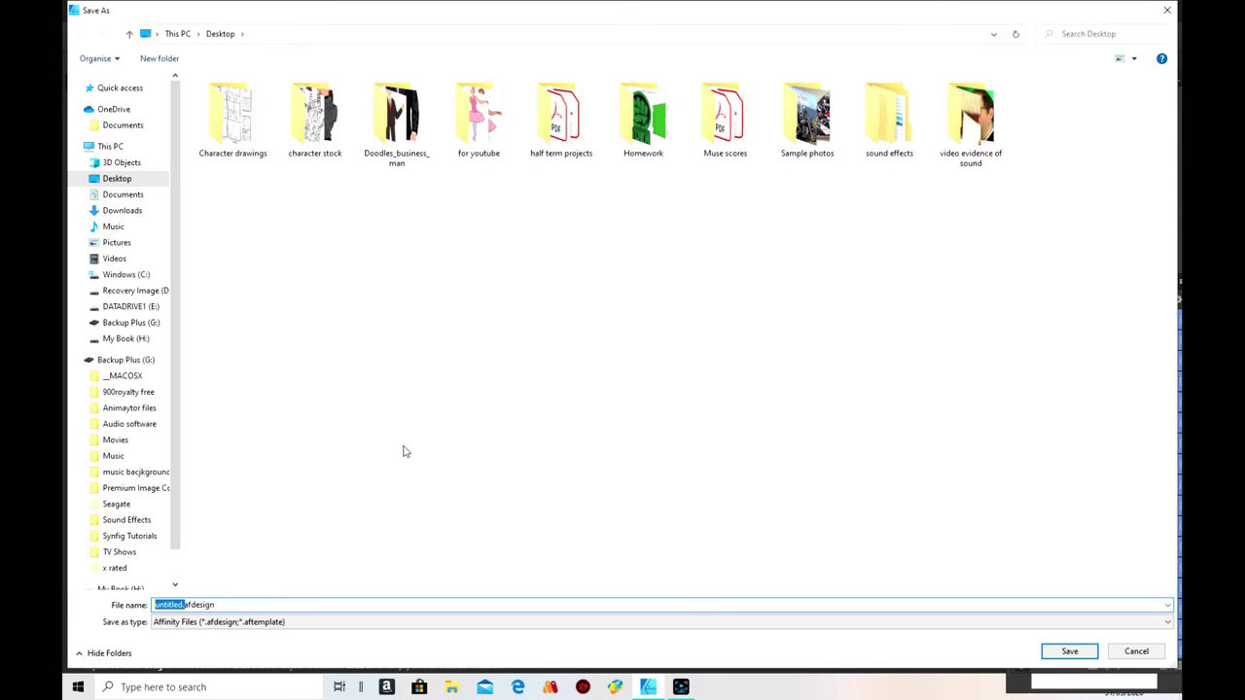
text(road scene 2.2.)
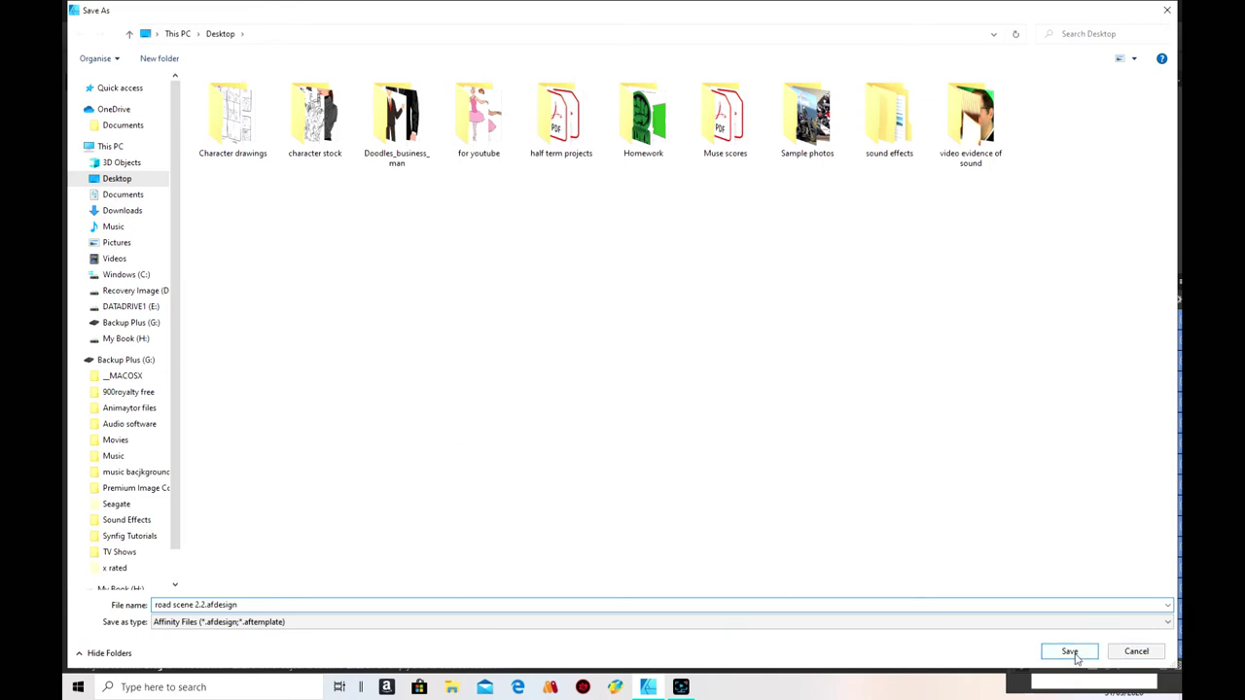
click(136, 307)
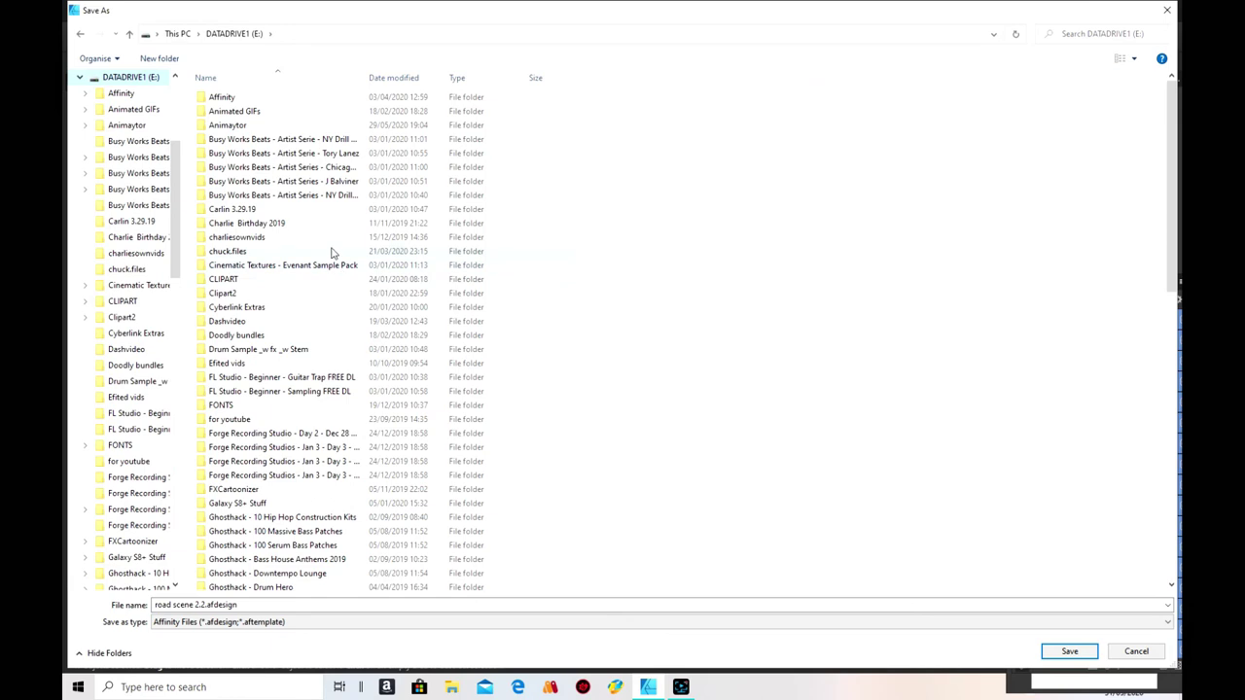
scroll(335, 415, down, 13)
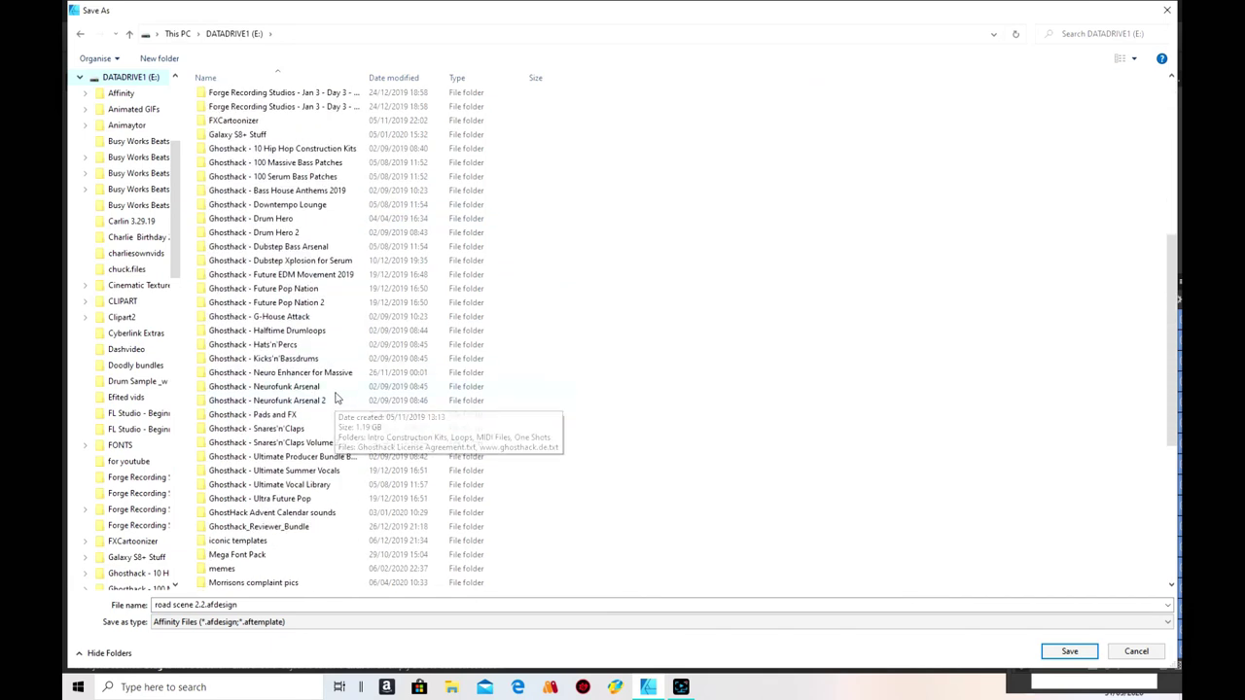
scroll(385, 362, down, 4)
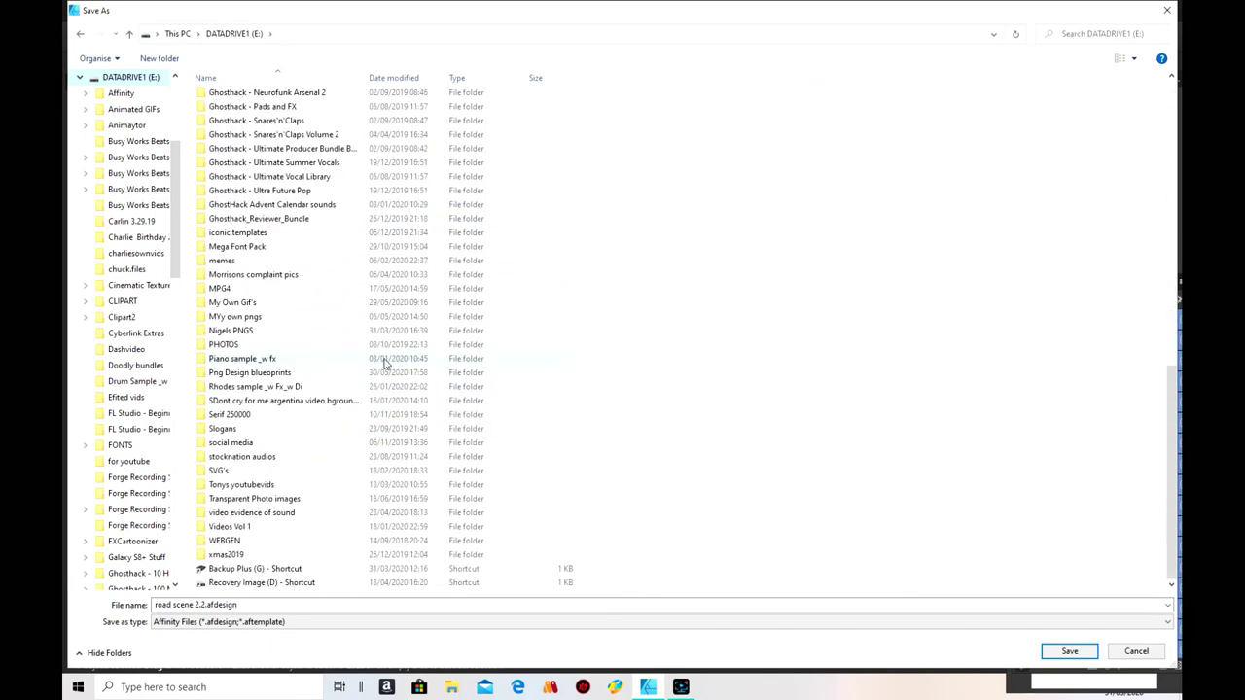
double_click(321, 373)
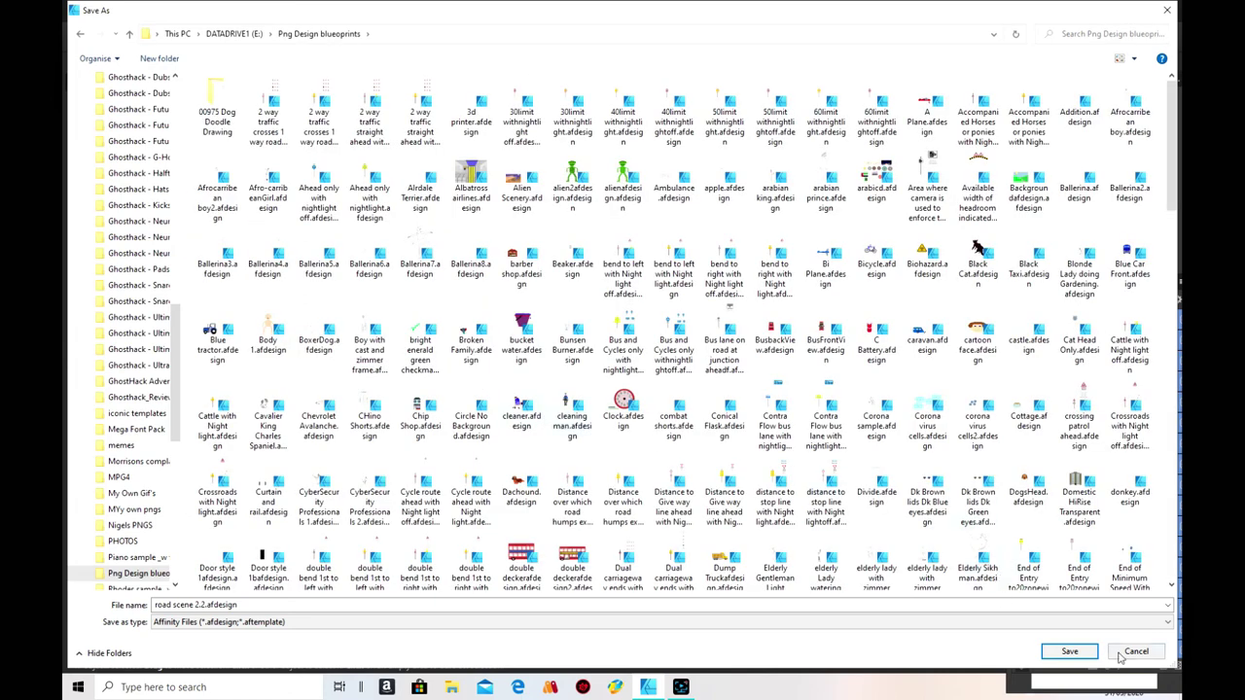
click(1073, 651)
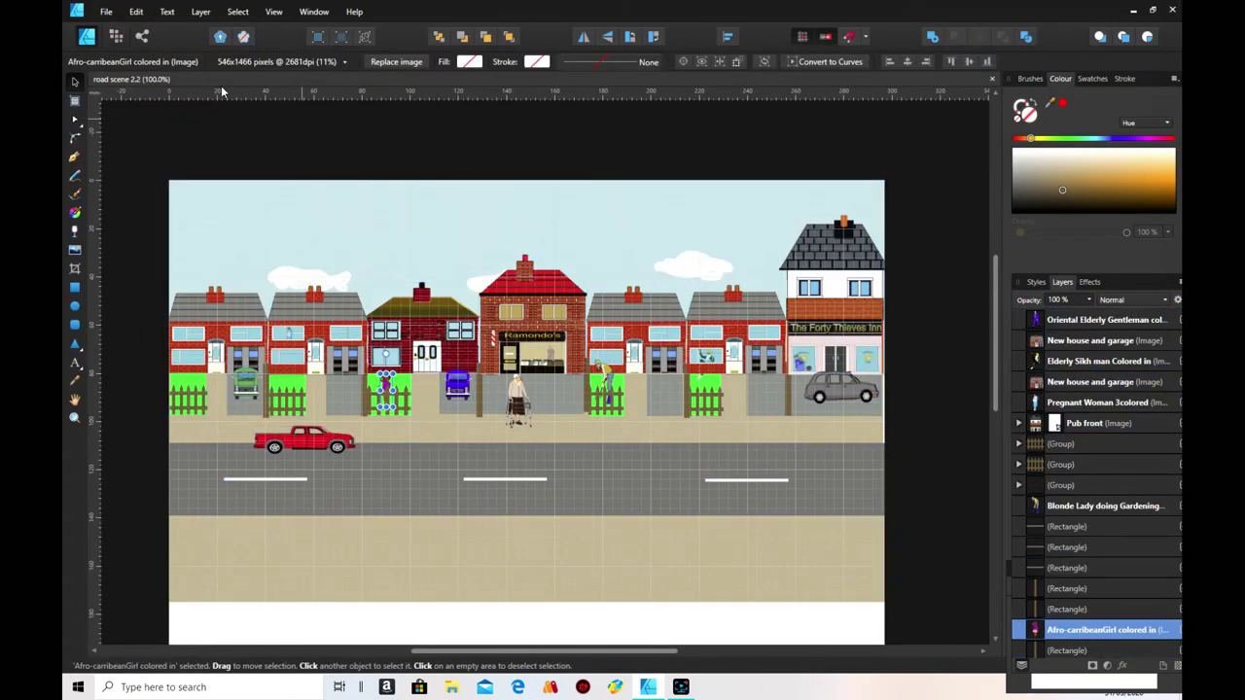
- Save road scene 2.2 again into the Png Design blueprints folder on My Book (H:)
click(103, 12)
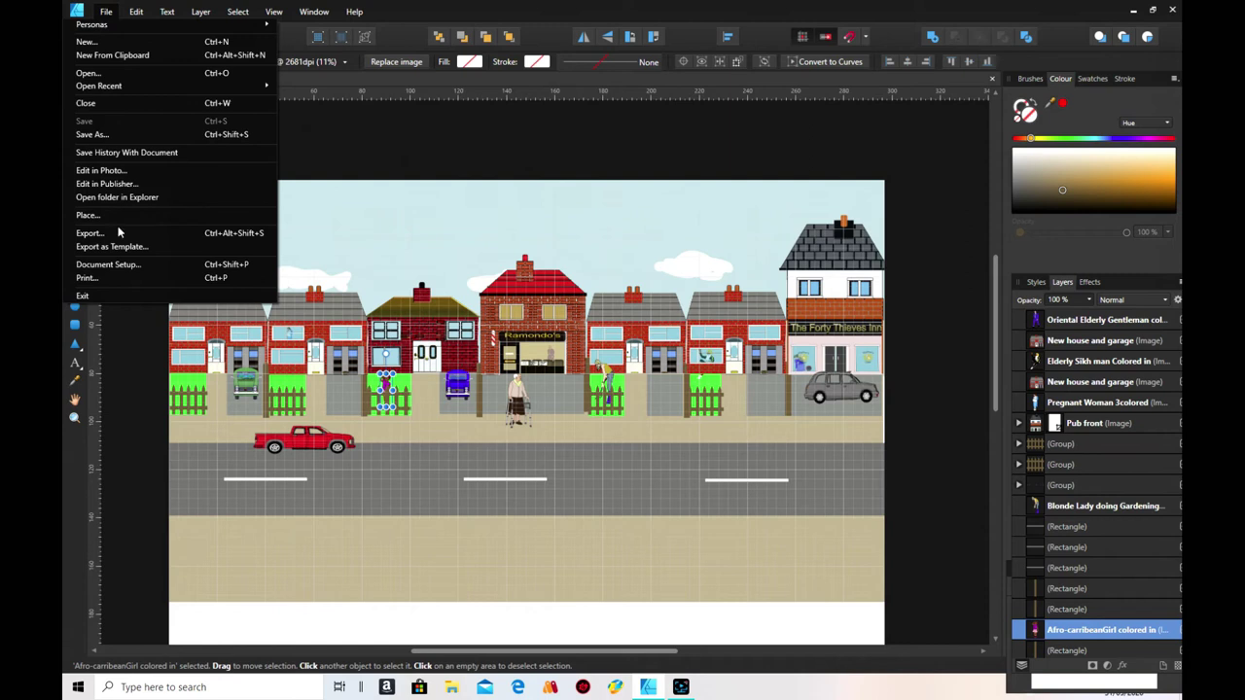
click(93, 134)
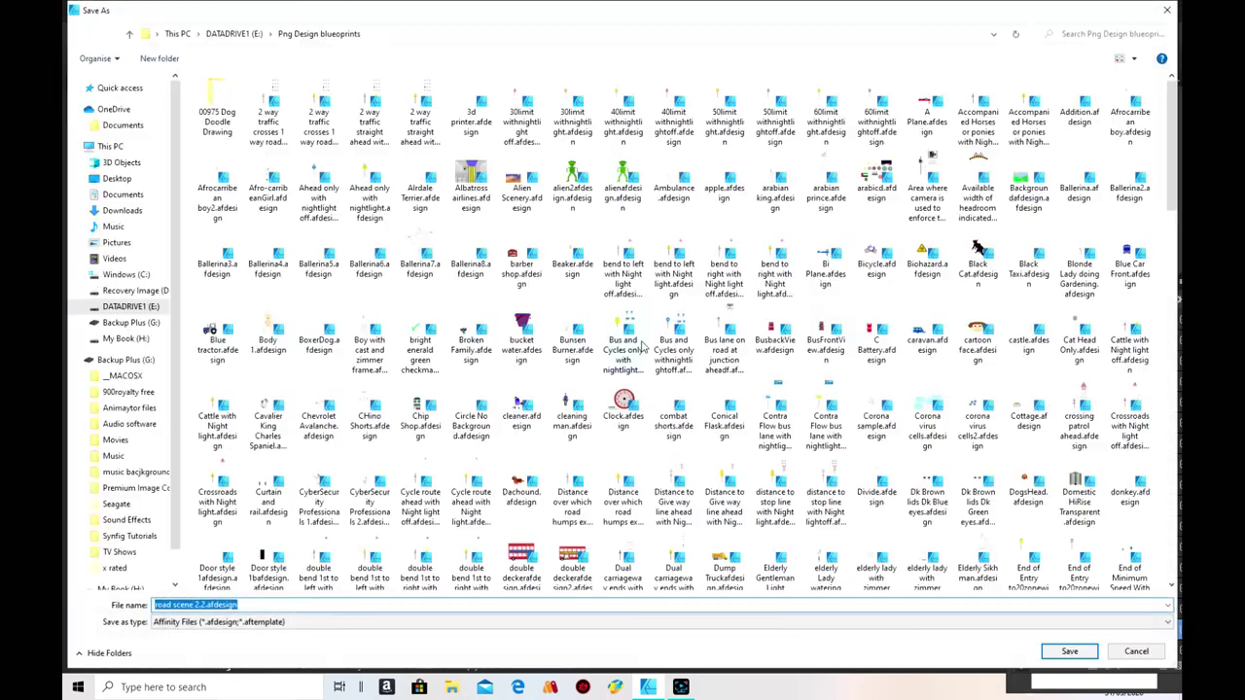
click(141, 340)
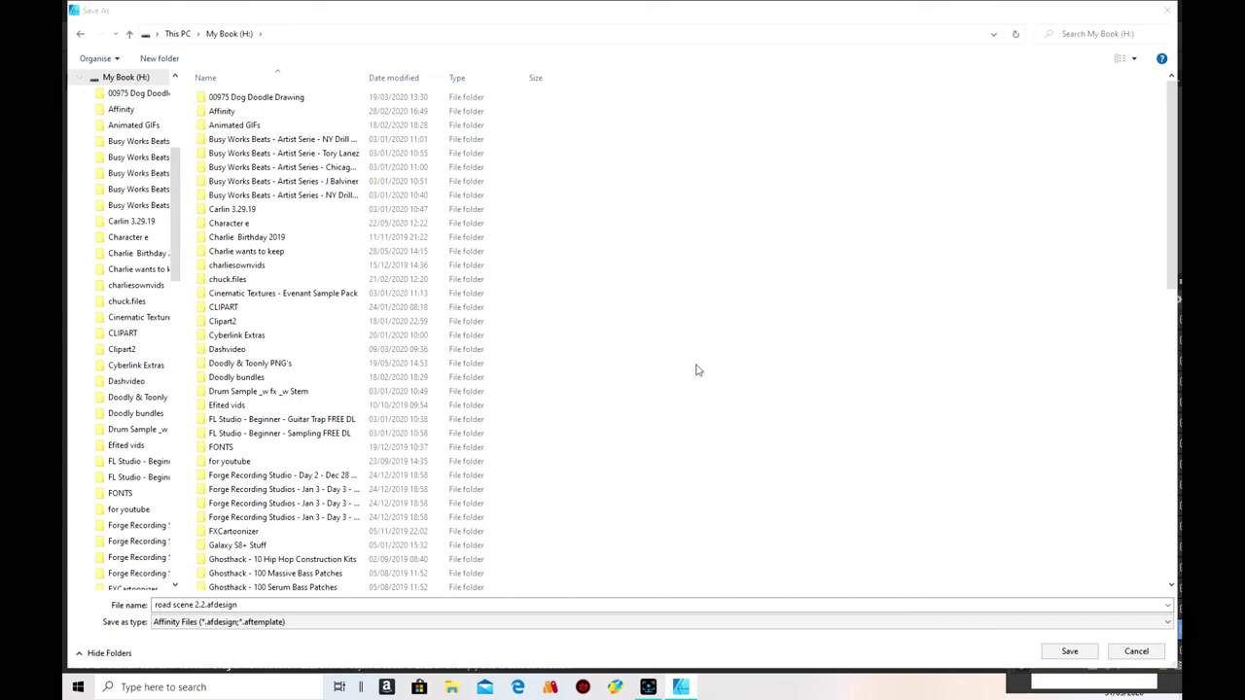
scroll(611, 386, down, 1)
scroll(622, 387, down, 15)
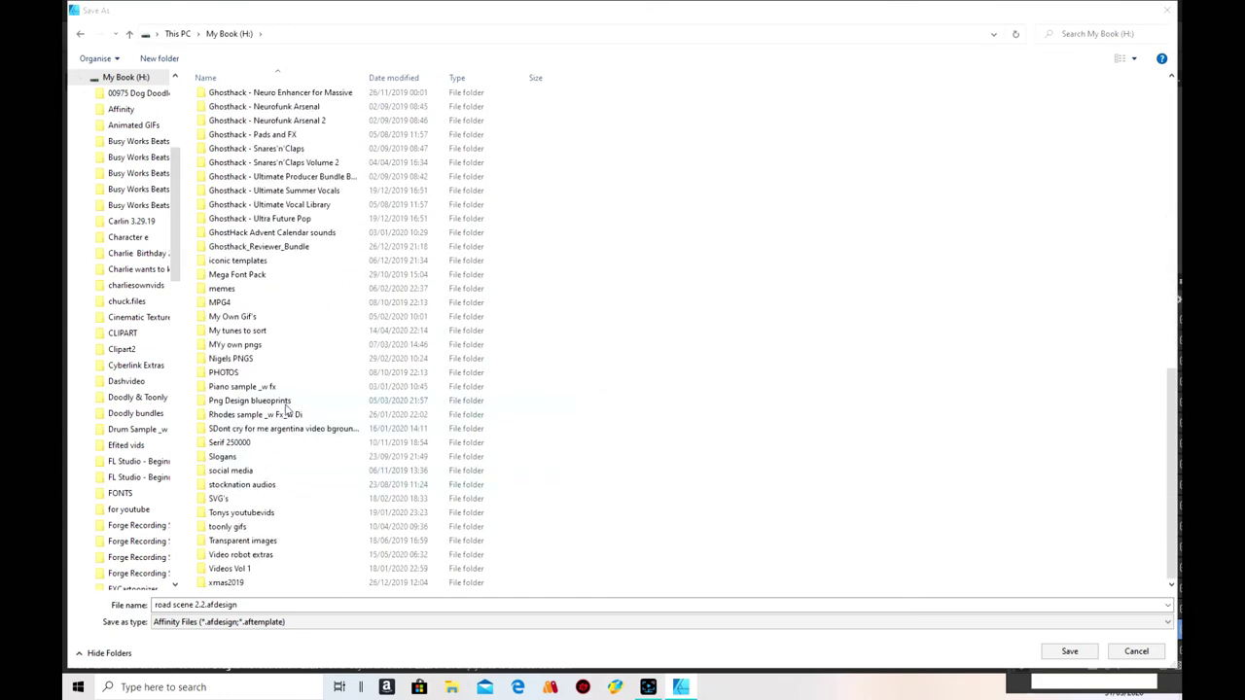
click(291, 402)
click(1063, 653)
click(1065, 653)
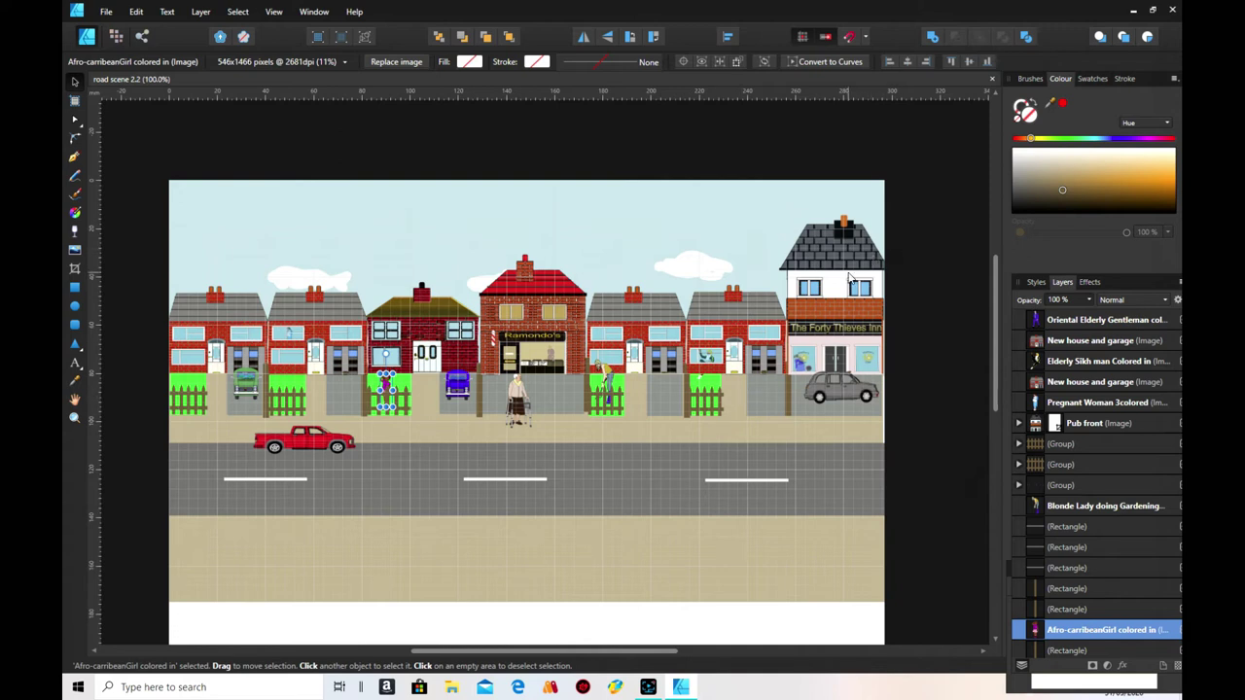
- Select all 47 objects and flip the entire street scene horizontally
click(583, 39)
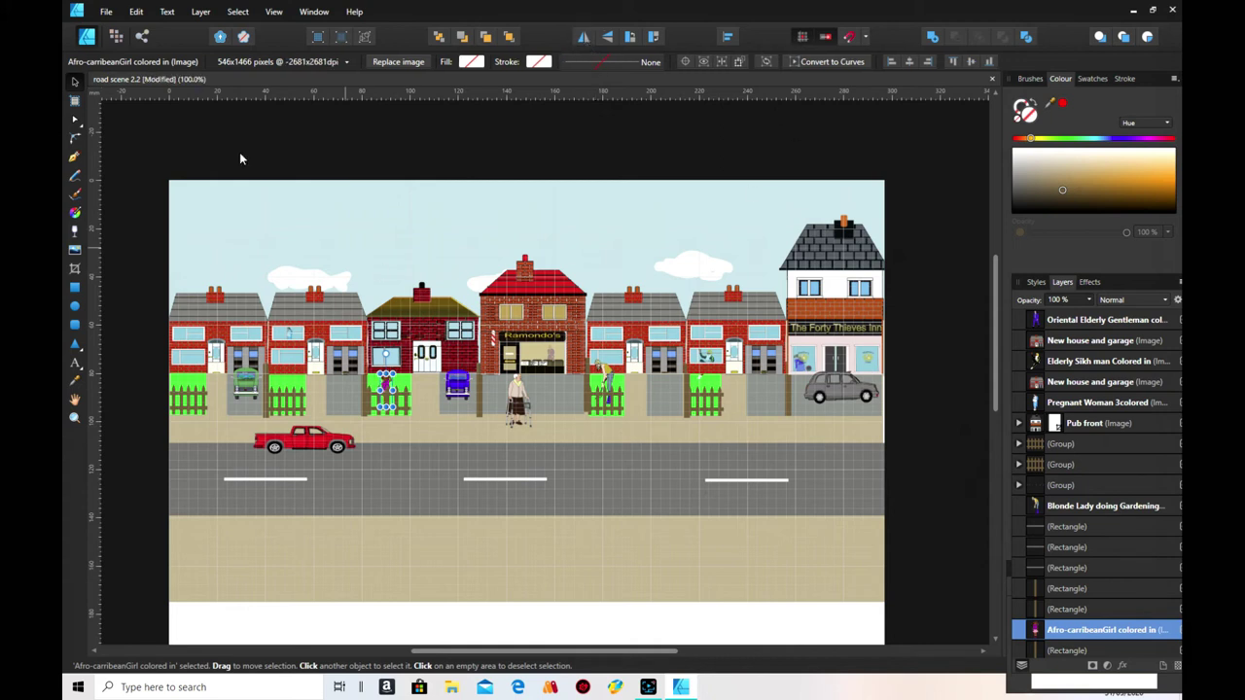
click(238, 13)
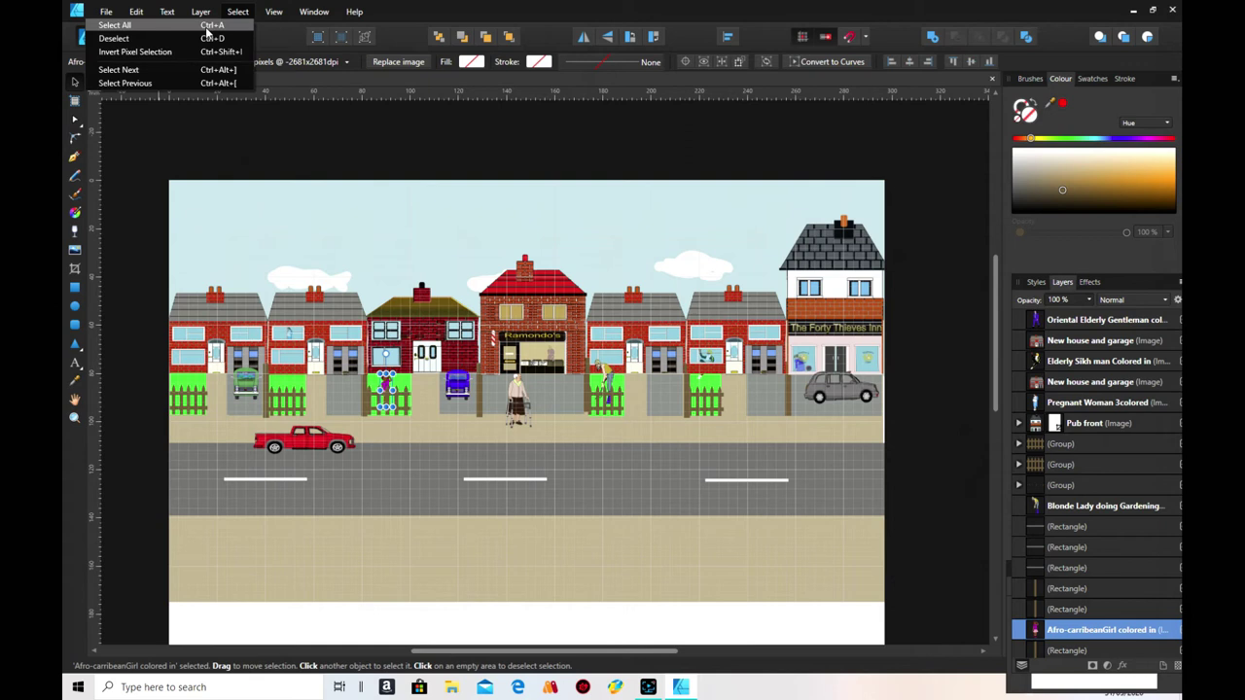
click(205, 27)
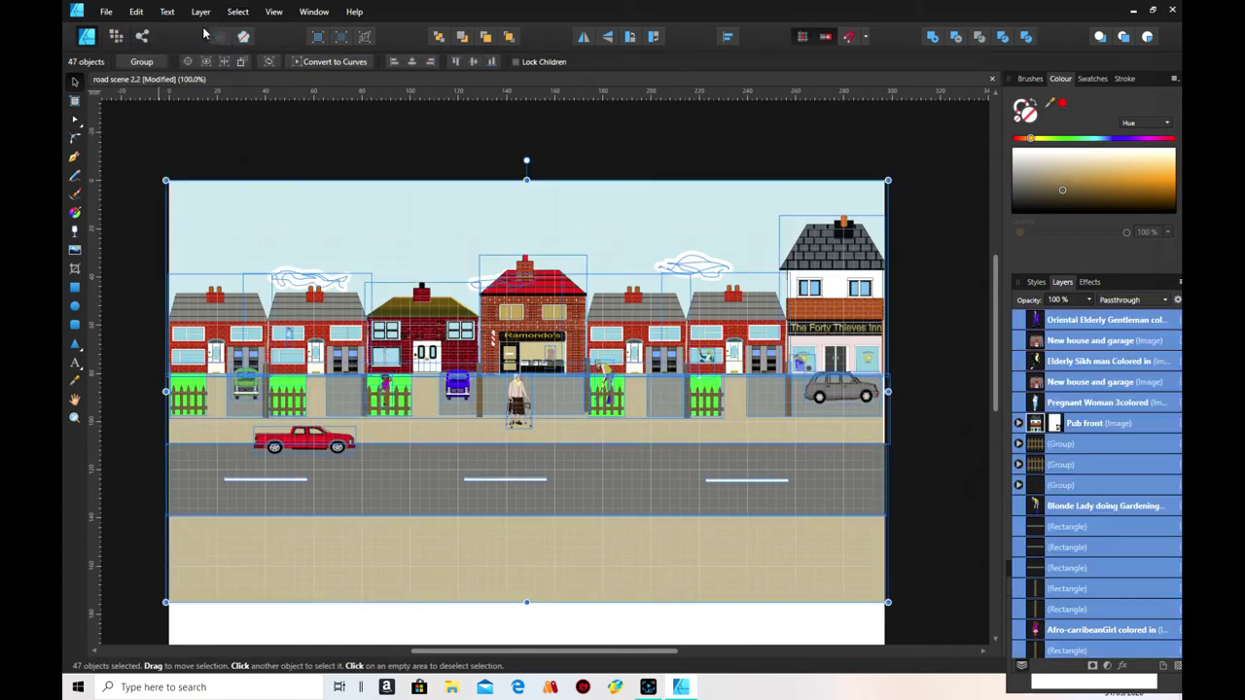
click(584, 39)
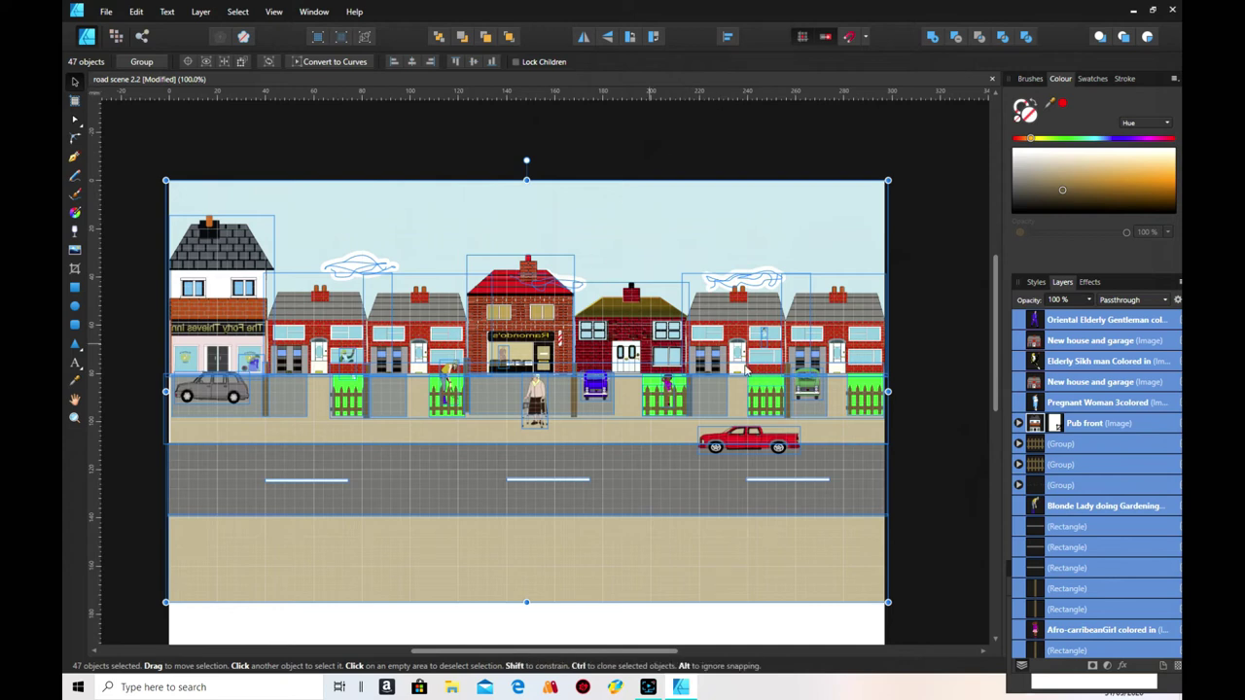
click(530, 347)
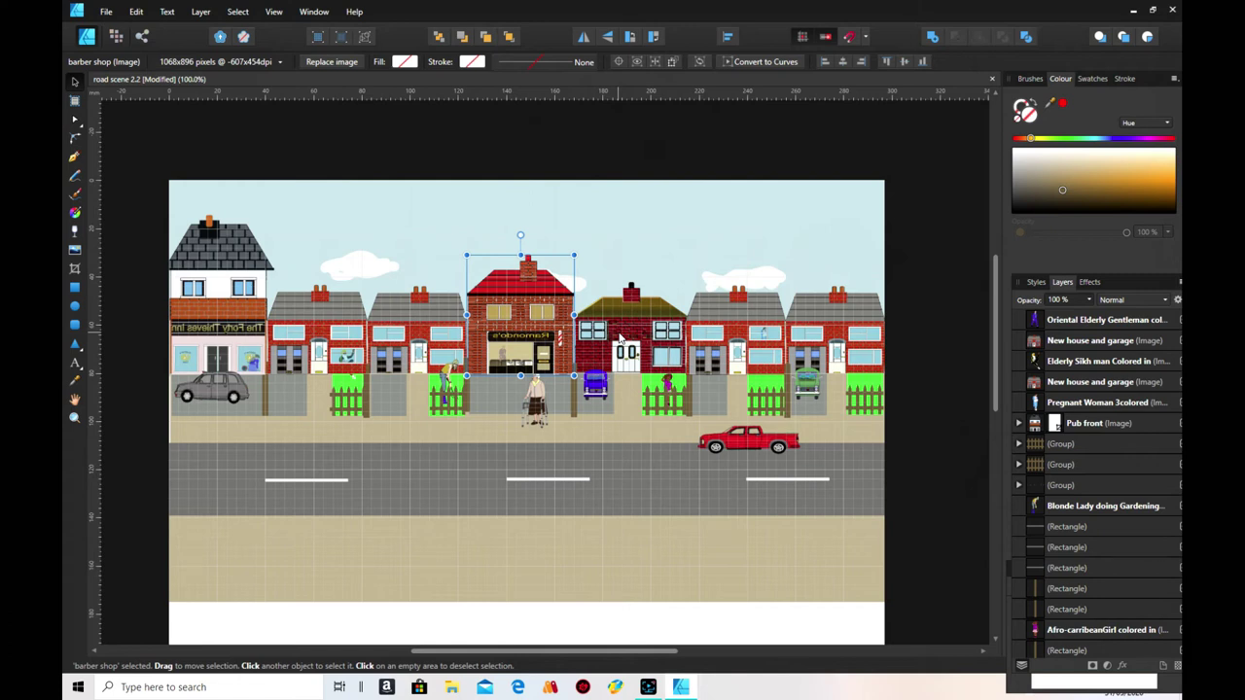
- Flip the Pub front image back so 'The Forty Thieves Inn' sign reads correctly
click(223, 309)
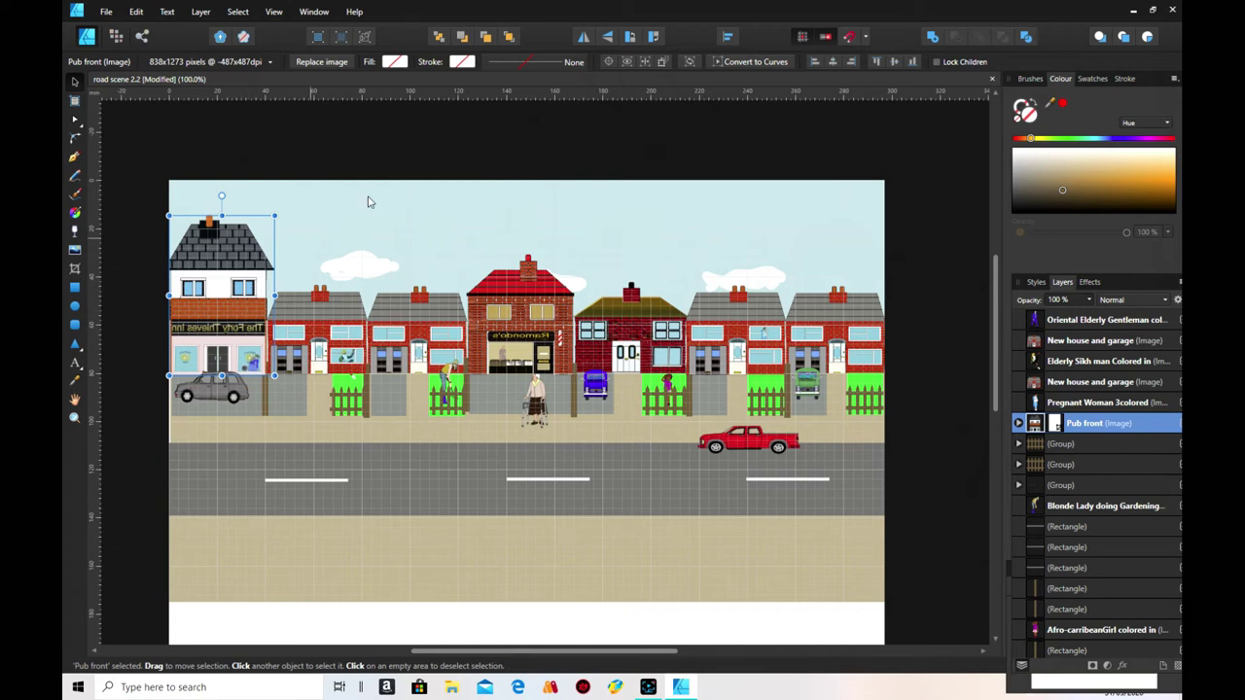
click(582, 41)
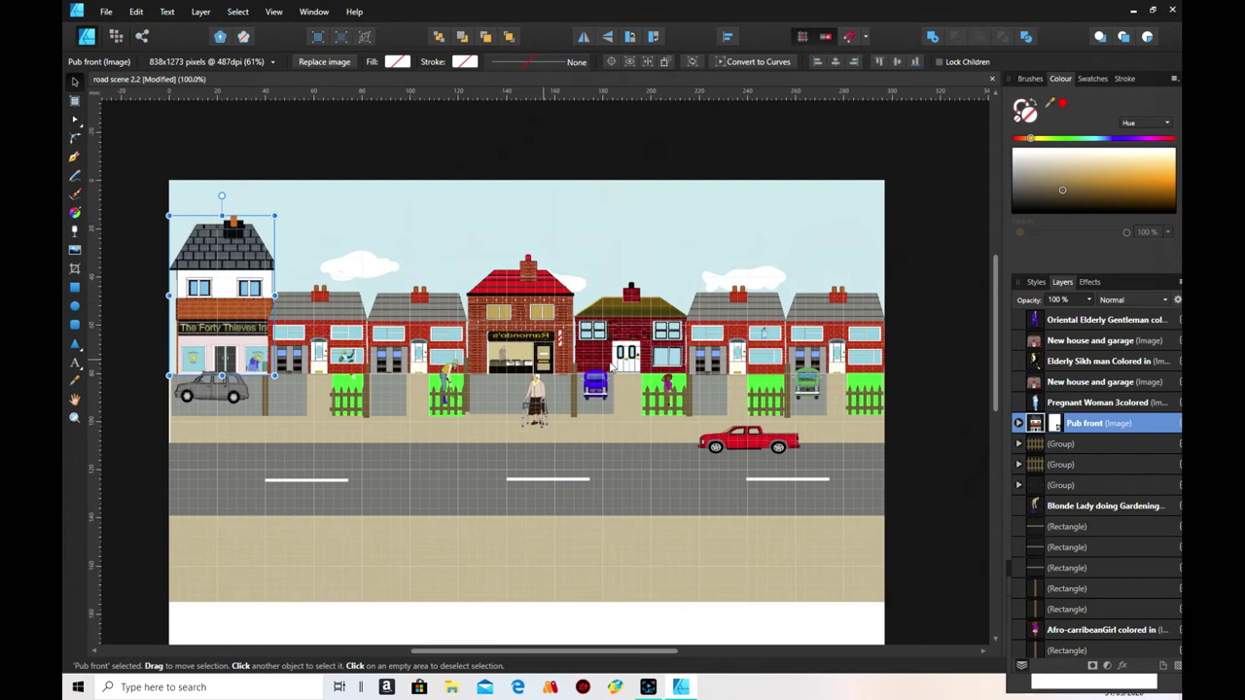
click(537, 409)
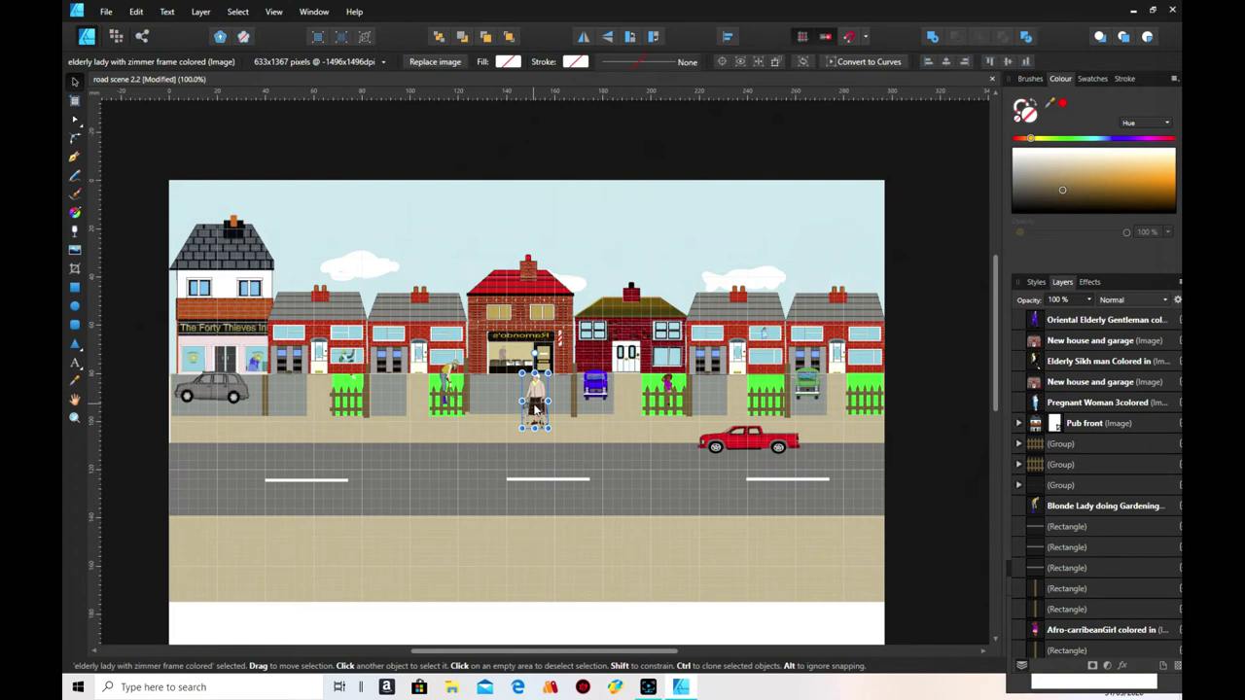
- Delete the elderly lady with the walking frame using Edit > Delete
right_click(535, 406)
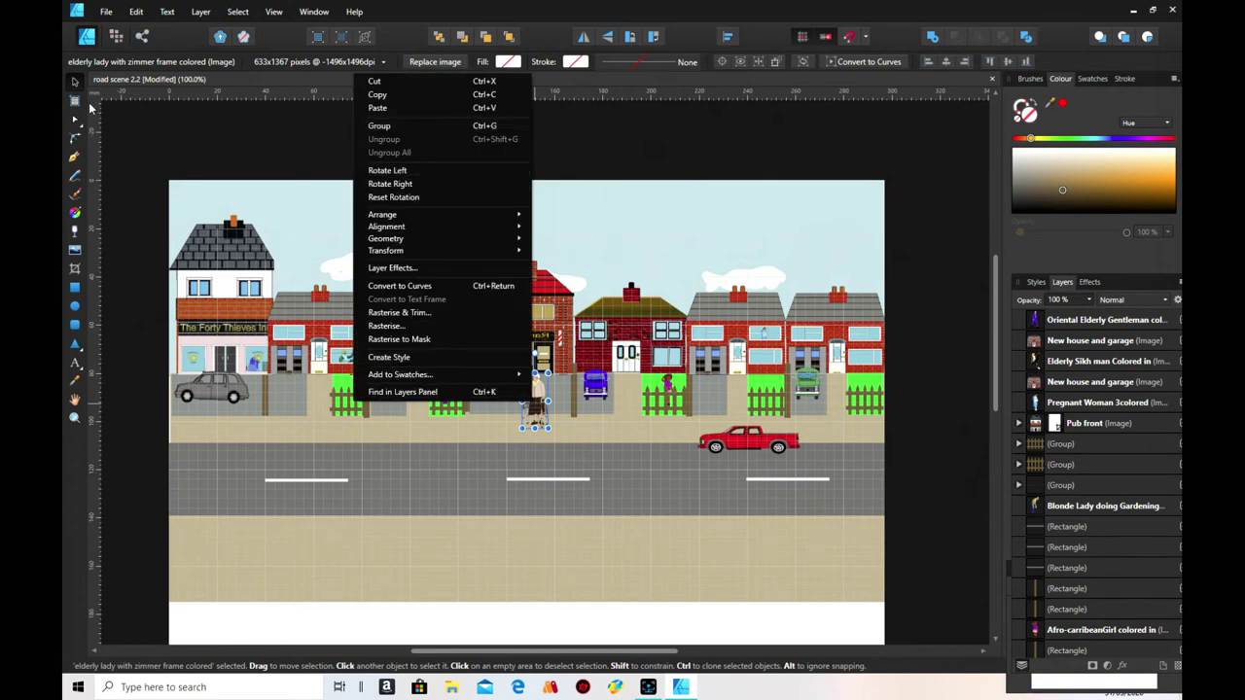
click(137, 12)
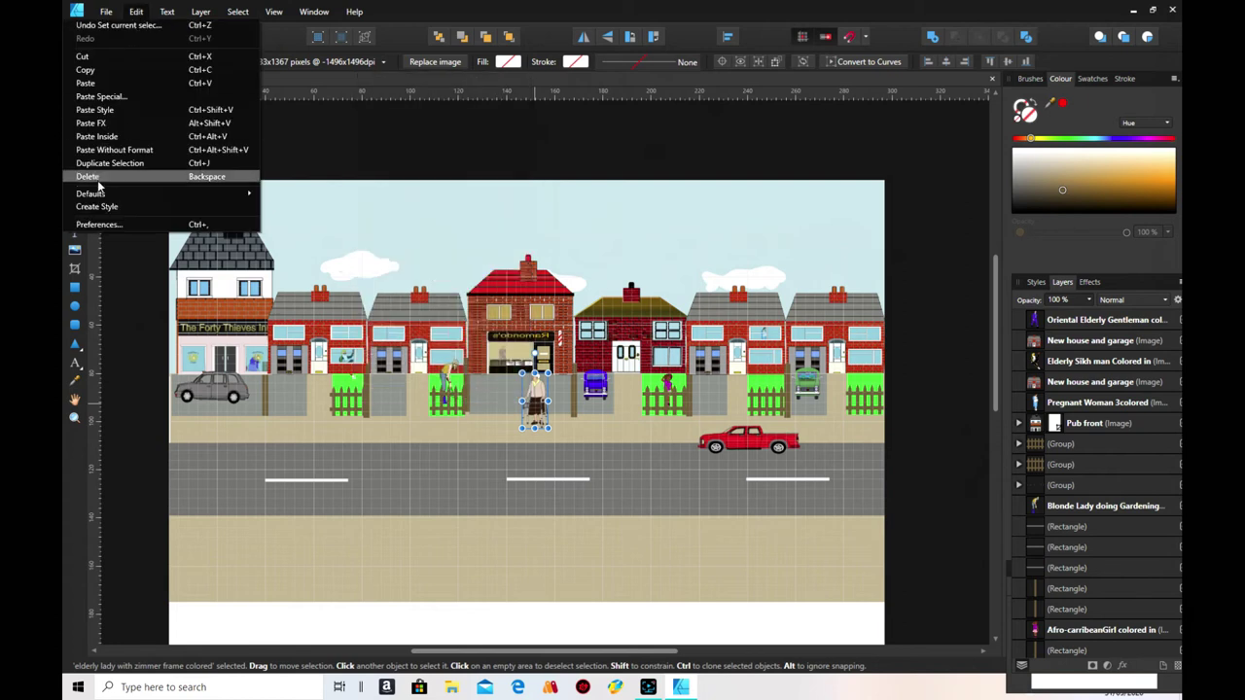
click(122, 178)
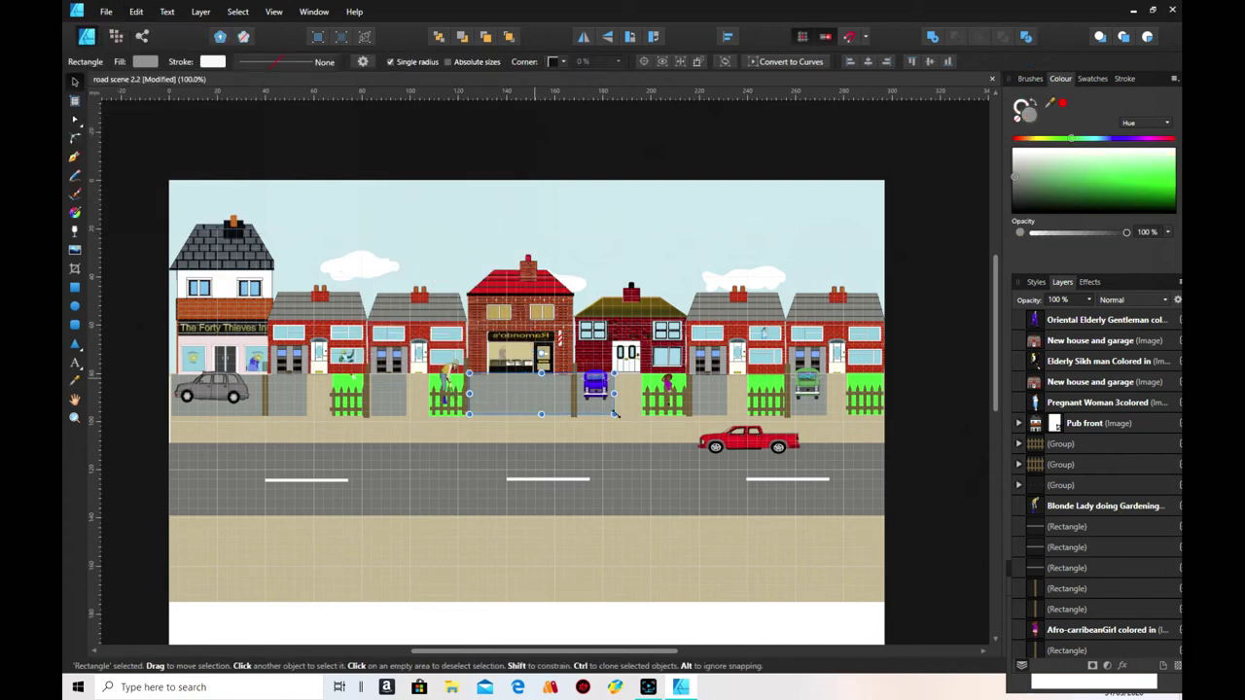
- Start a PNG export of the scene from File > Export, then cancel it
click(777, 449)
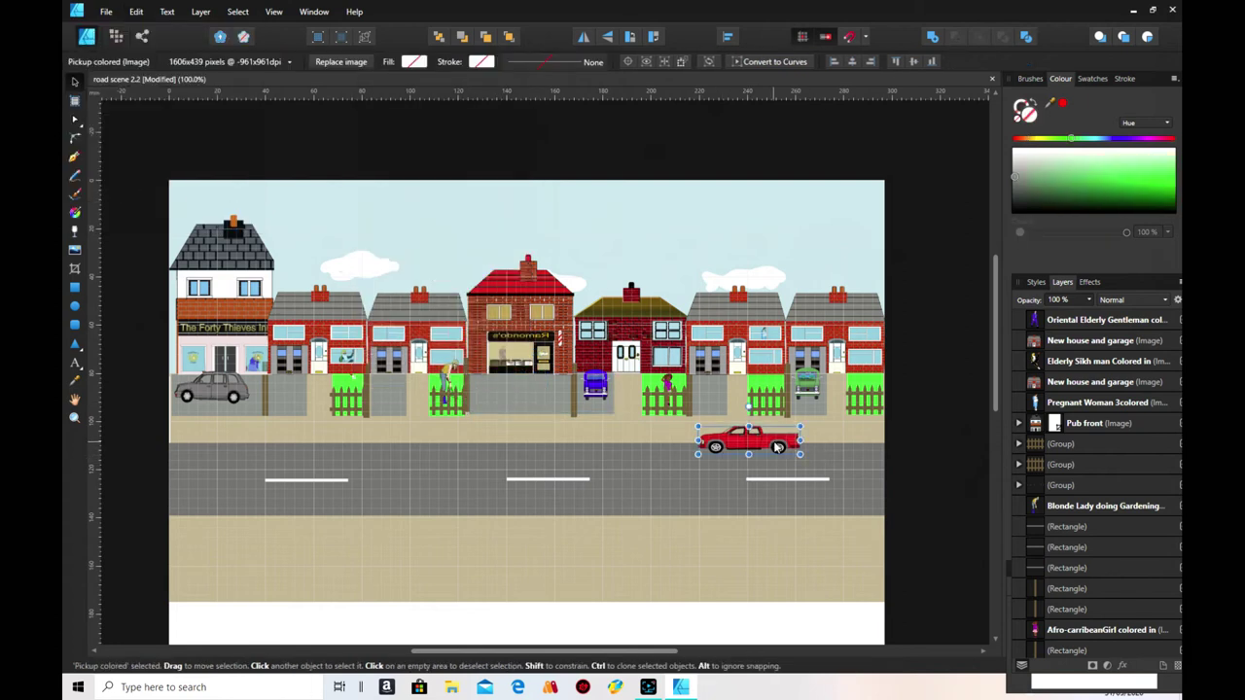
click(106, 11)
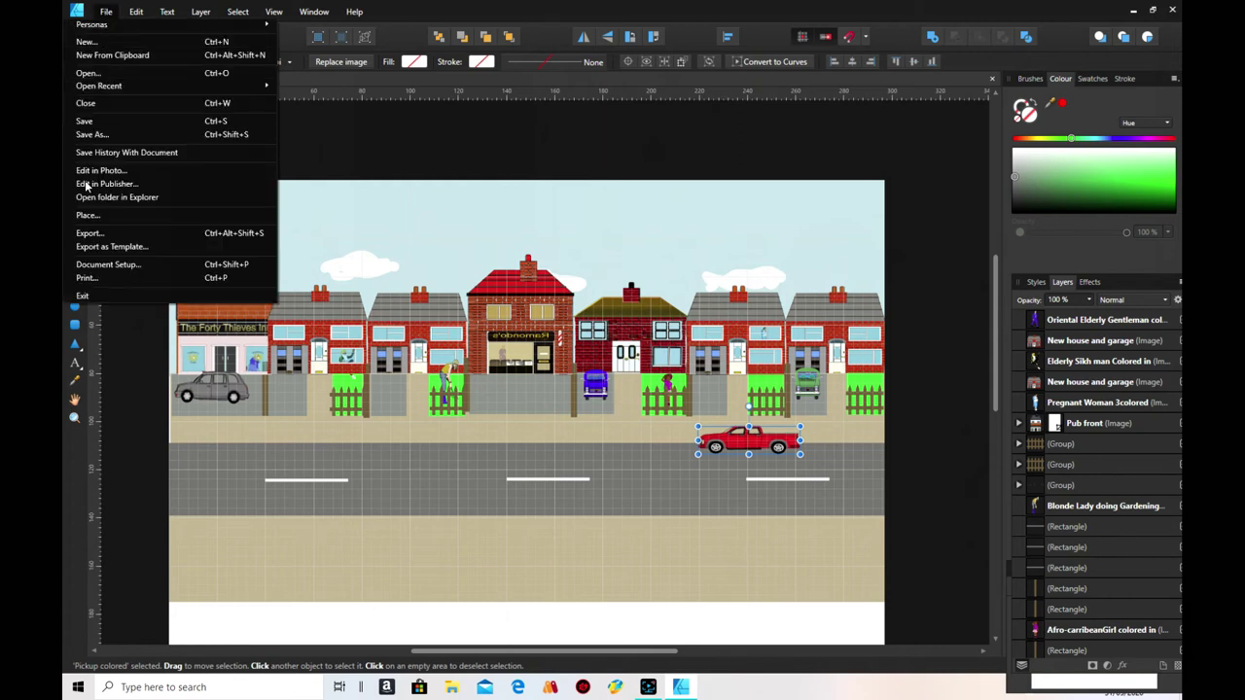
click(88, 232)
click(730, 428)
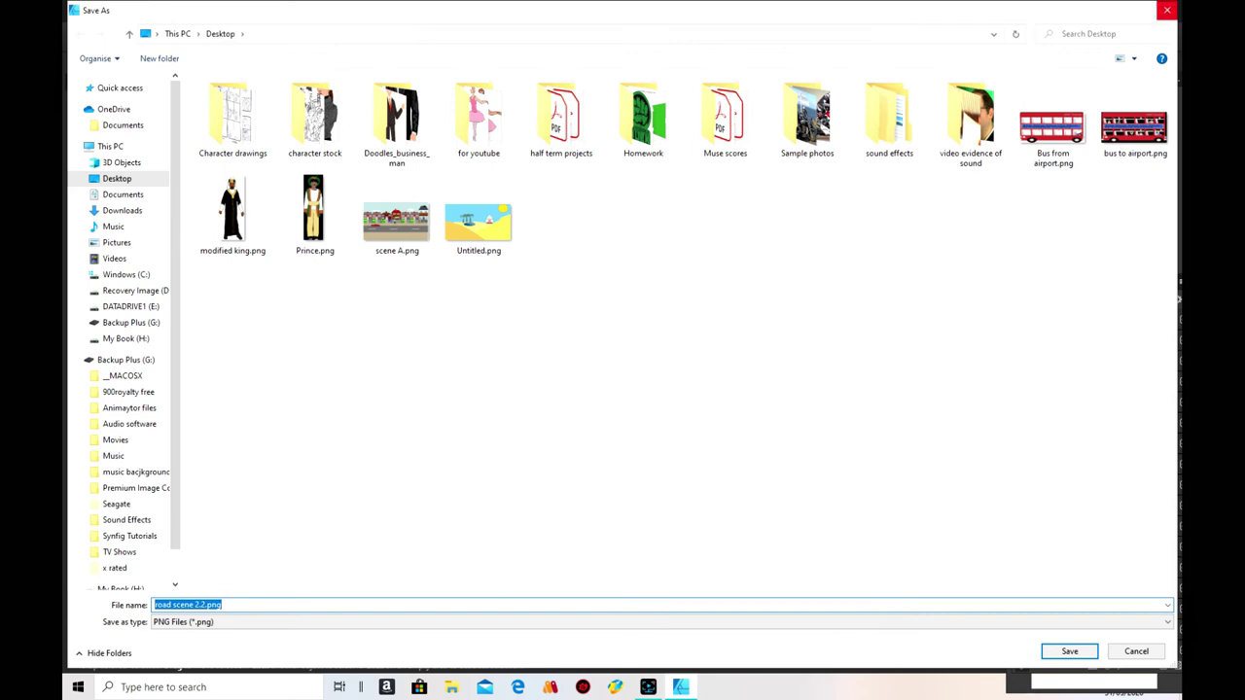
click(1167, 10)
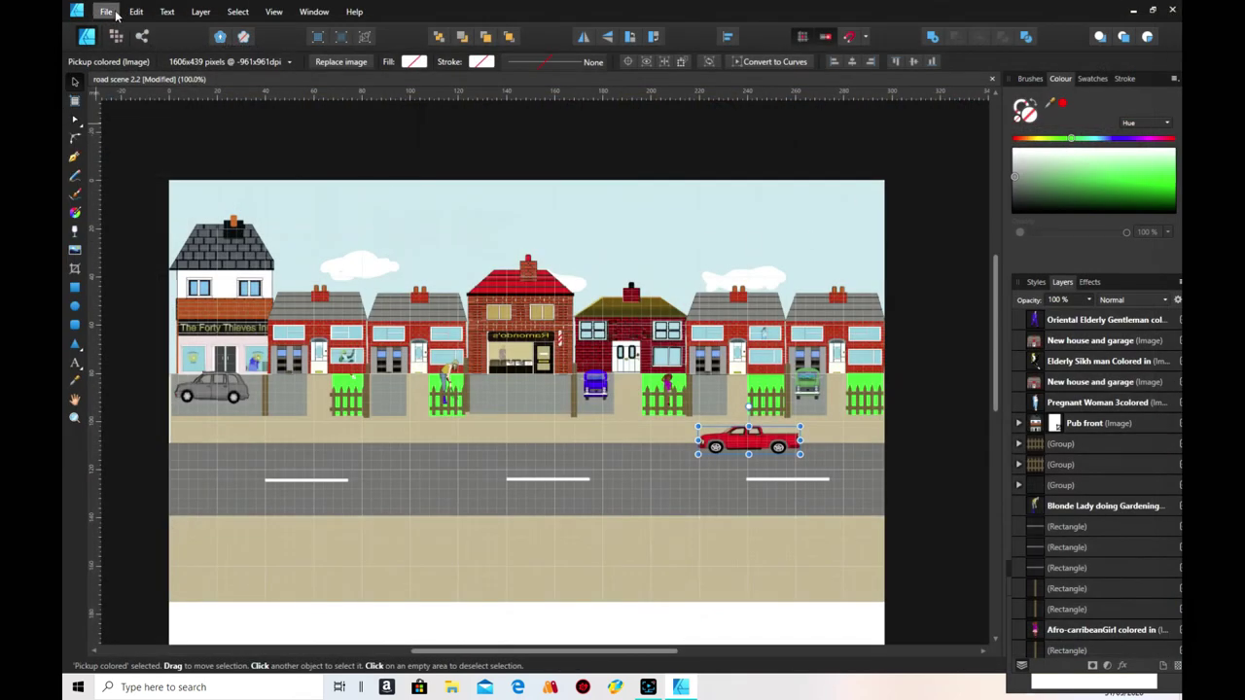
click(114, 14)
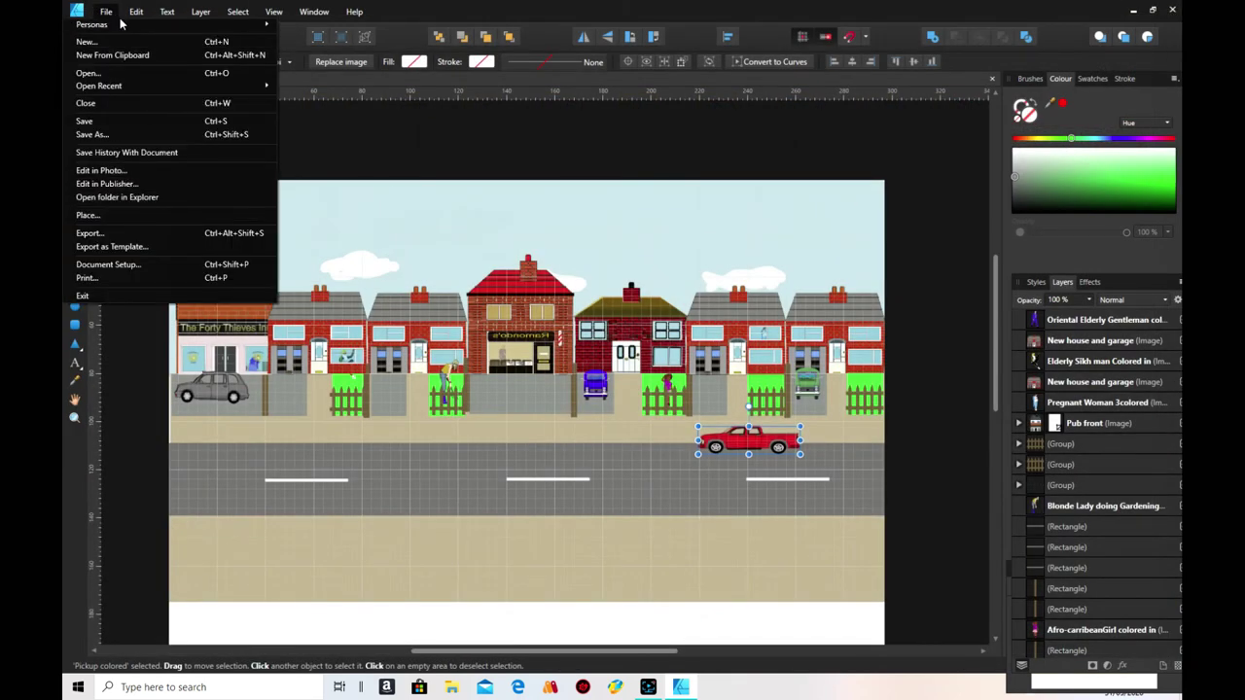
- Delete the red pickup, Green Car Front and Blue Car Front images
mouse_move(137, 12)
click(121, 176)
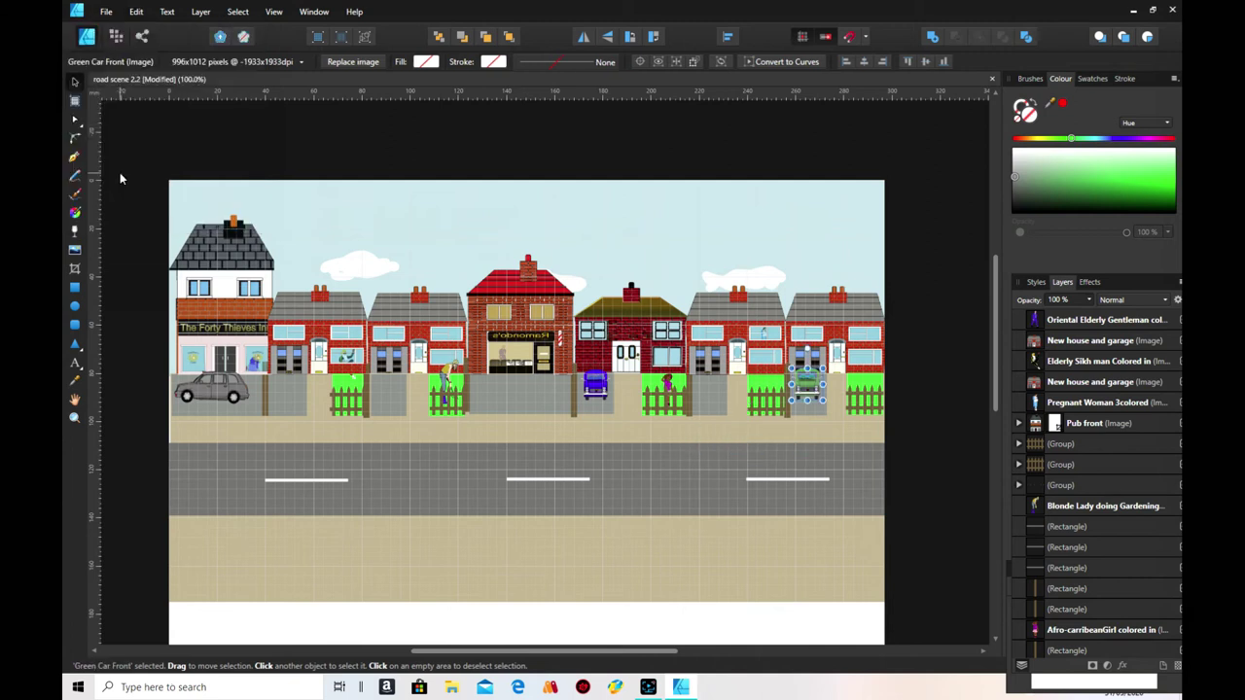
right_click(807, 395)
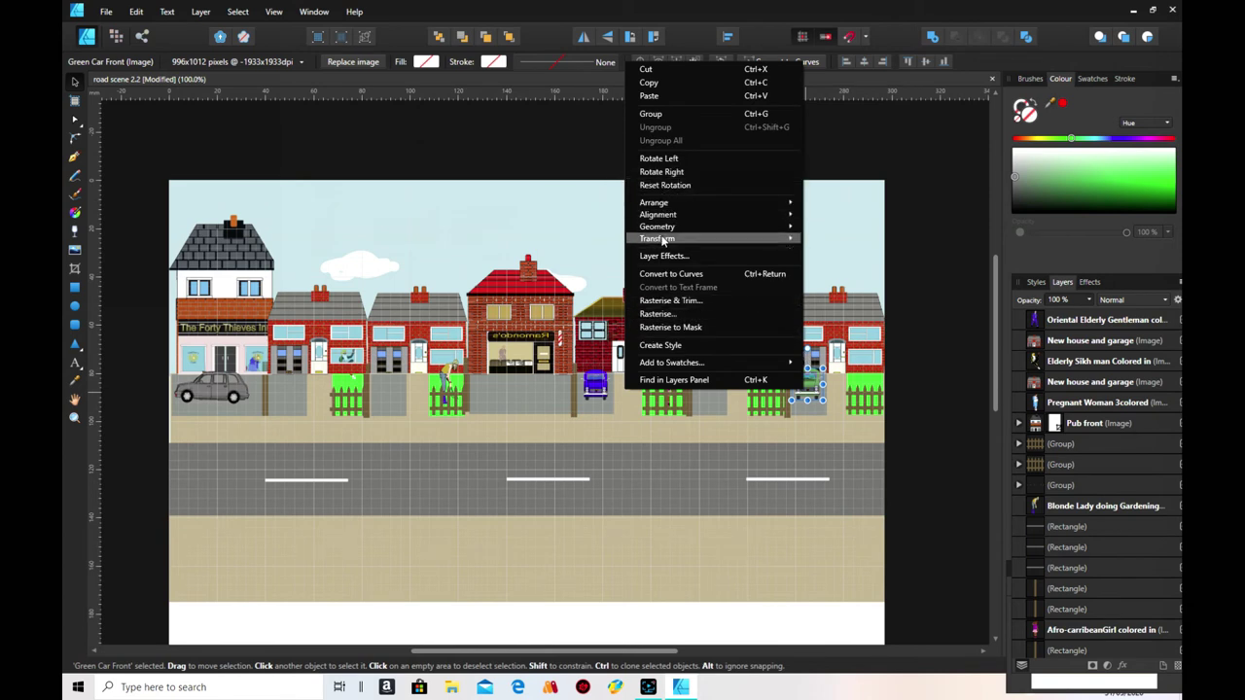
click(136, 11)
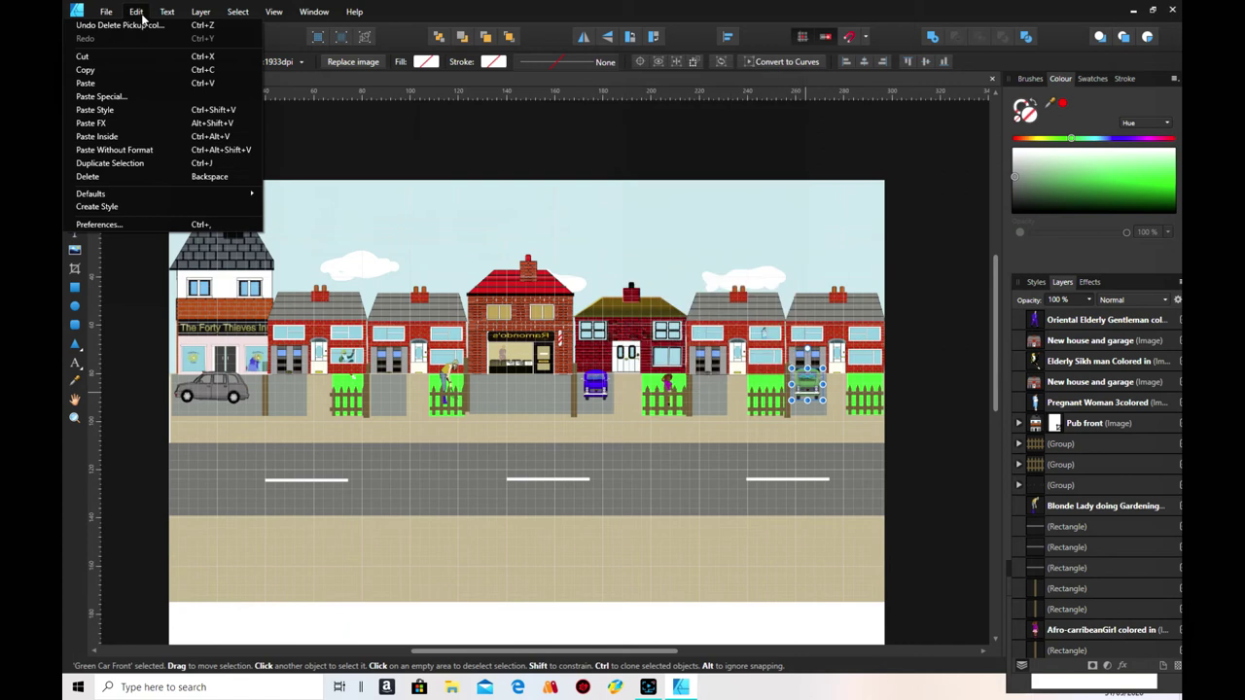
click(125, 173)
click(596, 394)
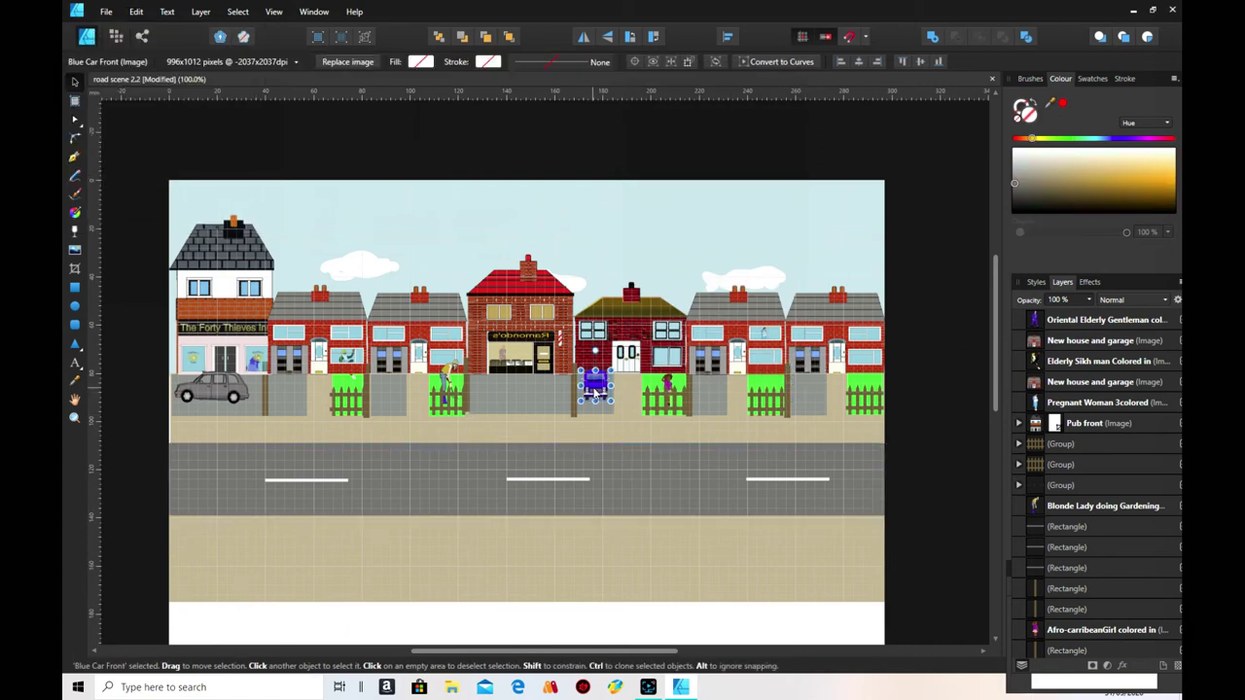
click(136, 12)
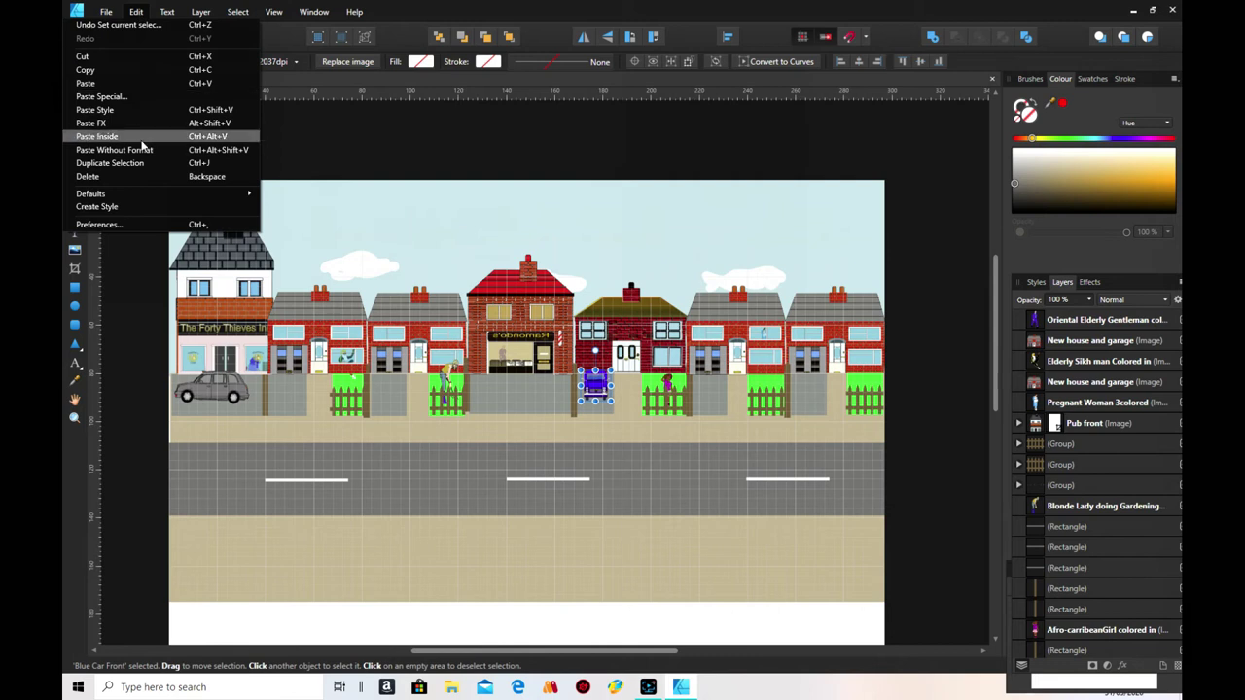
click(139, 177)
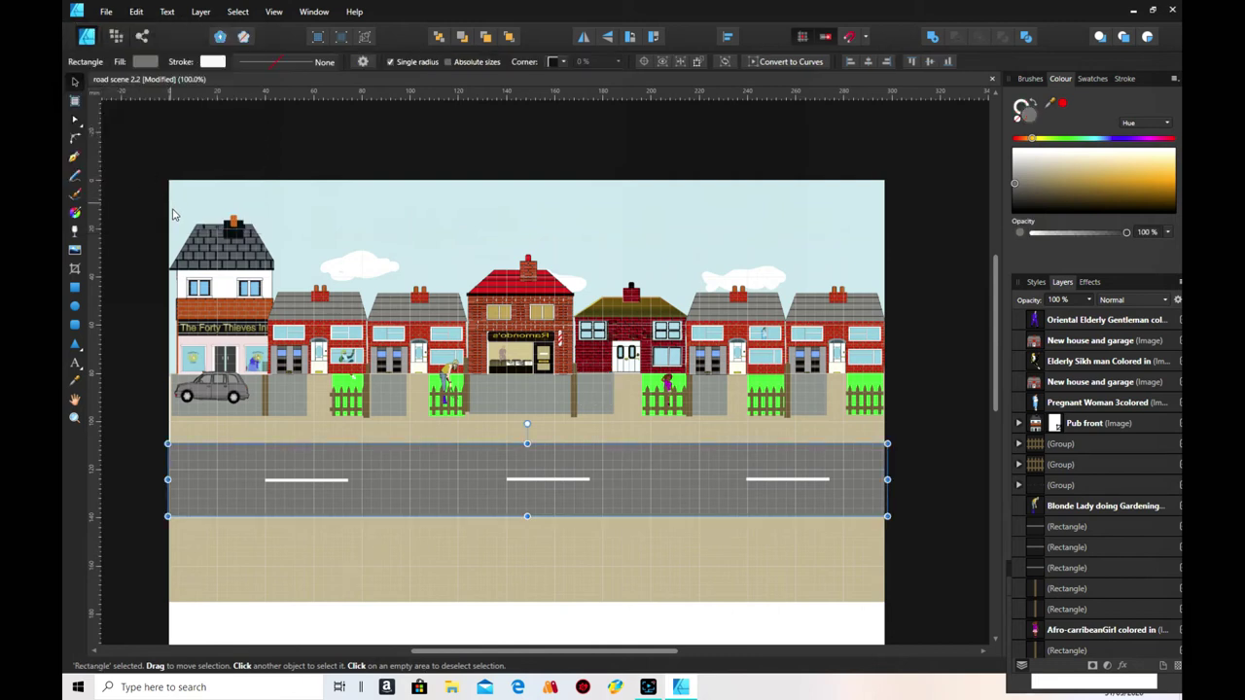
- Delete the Afro-carribeanGirl and Blonde Lady gardening figures
click(669, 389)
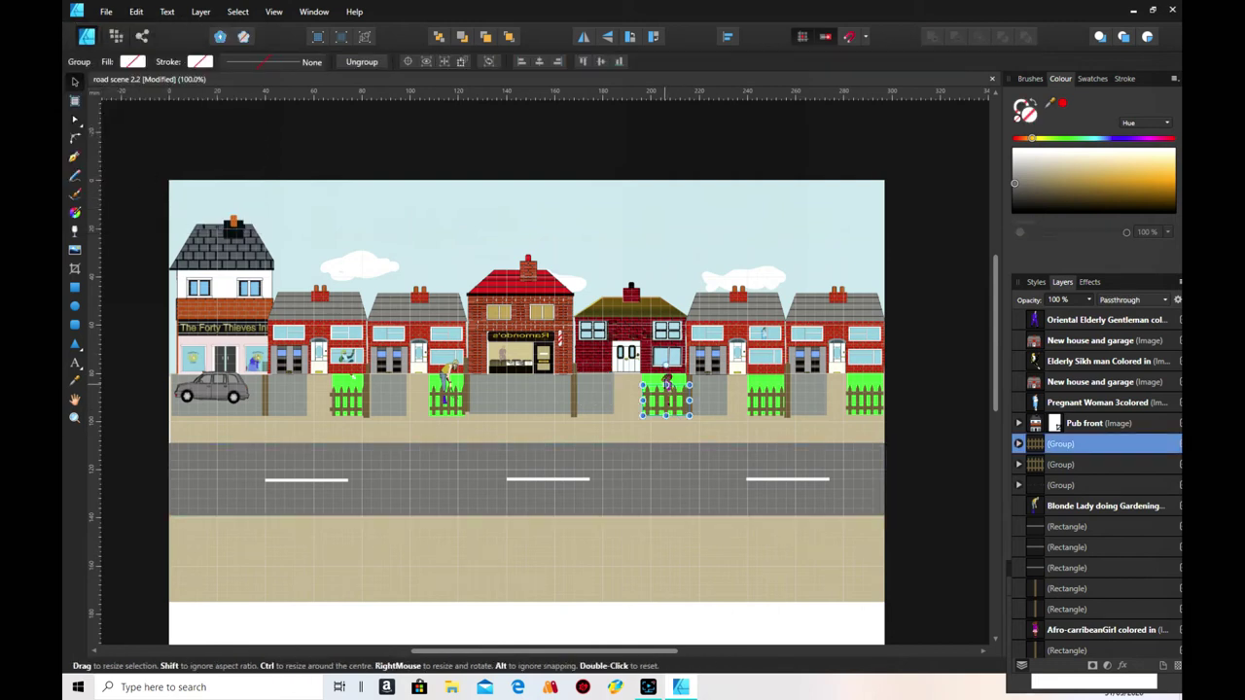
click(683, 384)
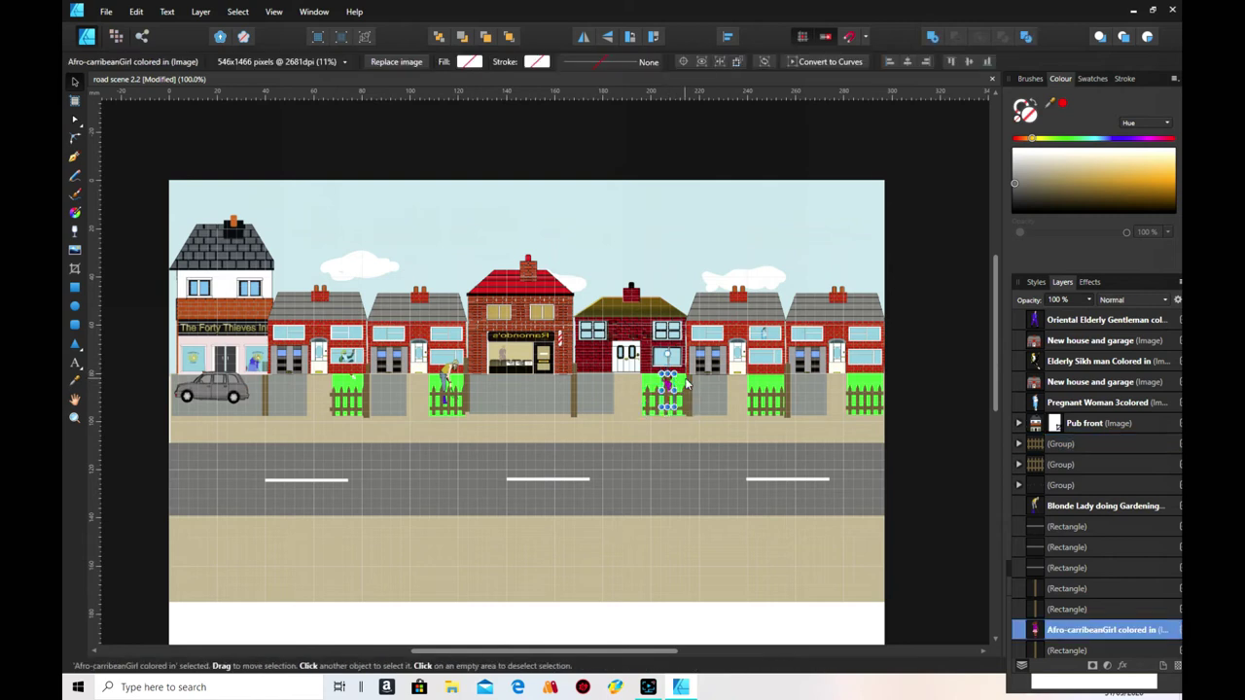
click(134, 12)
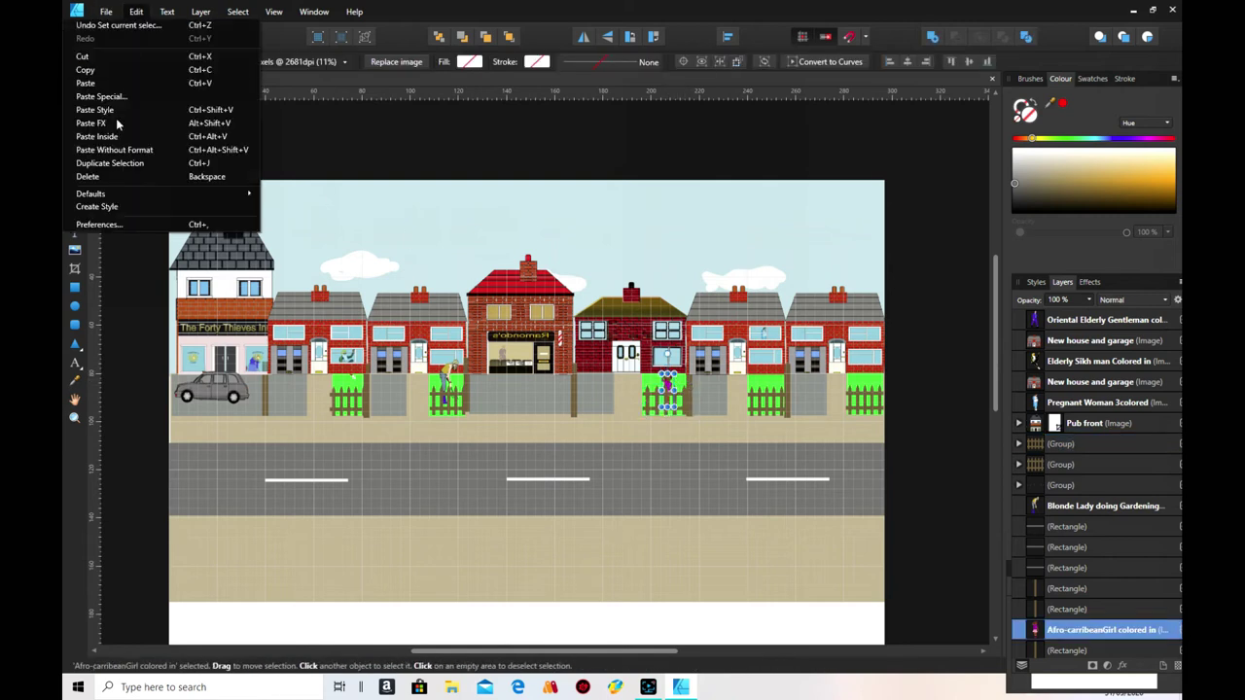
click(87, 176)
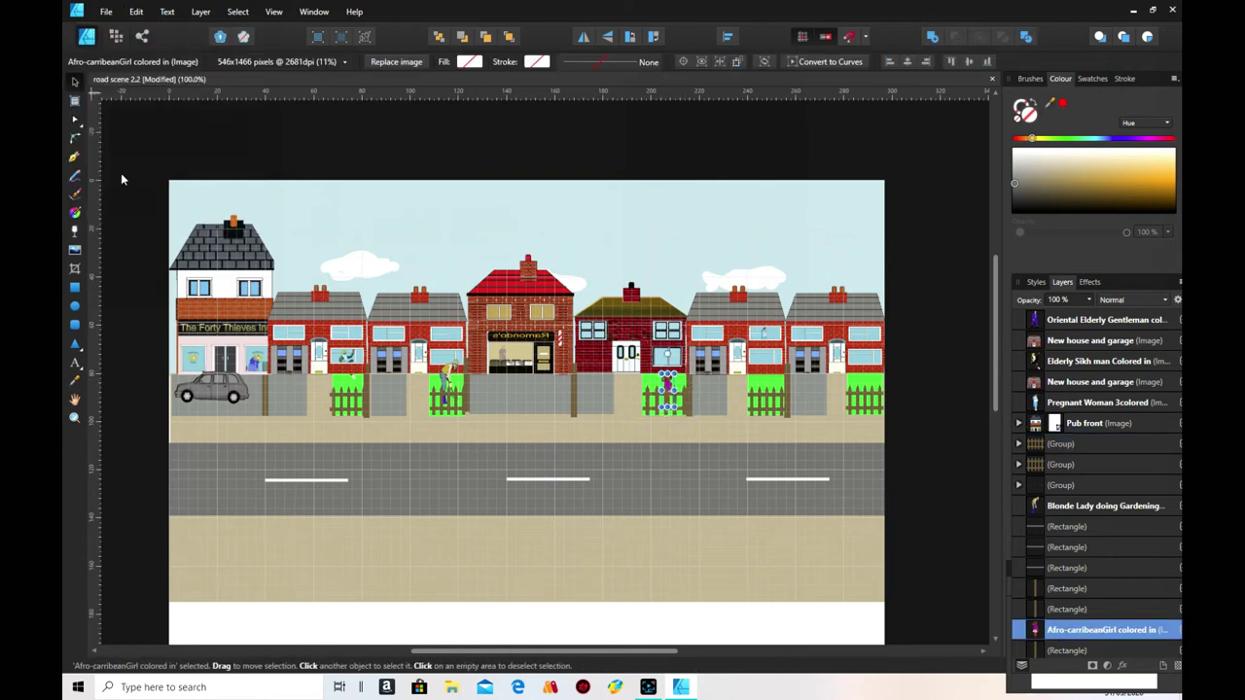
click(449, 380)
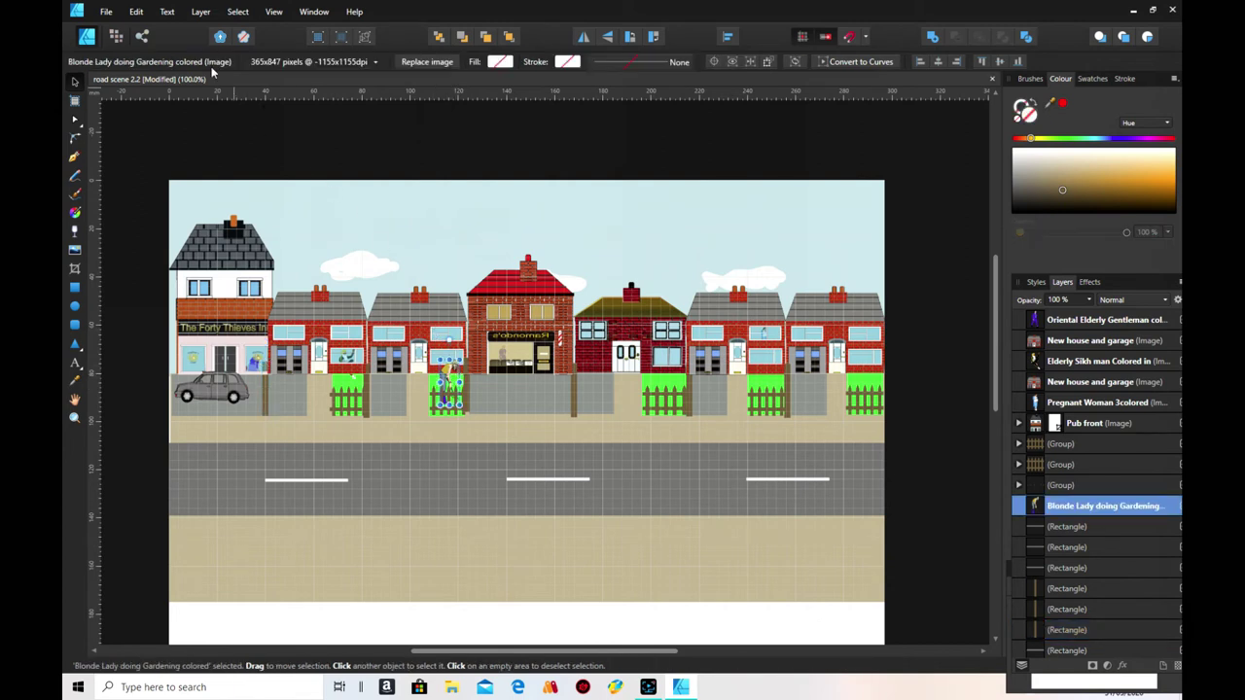
click(137, 12)
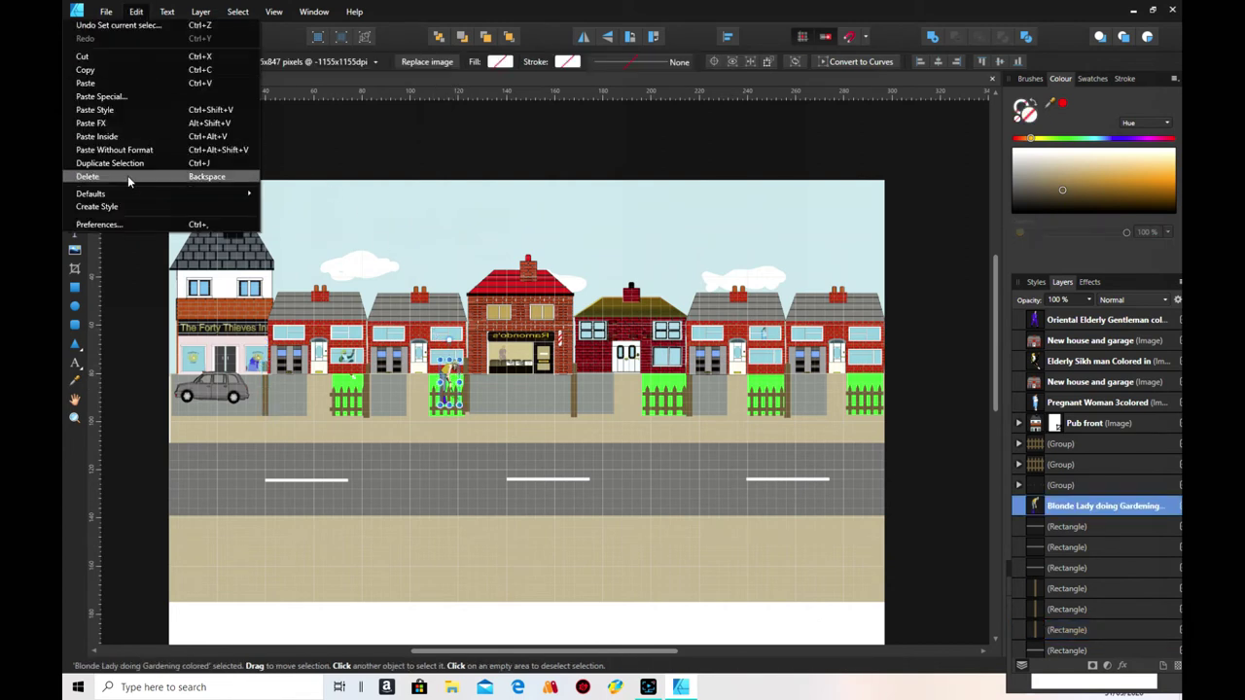
click(88, 176)
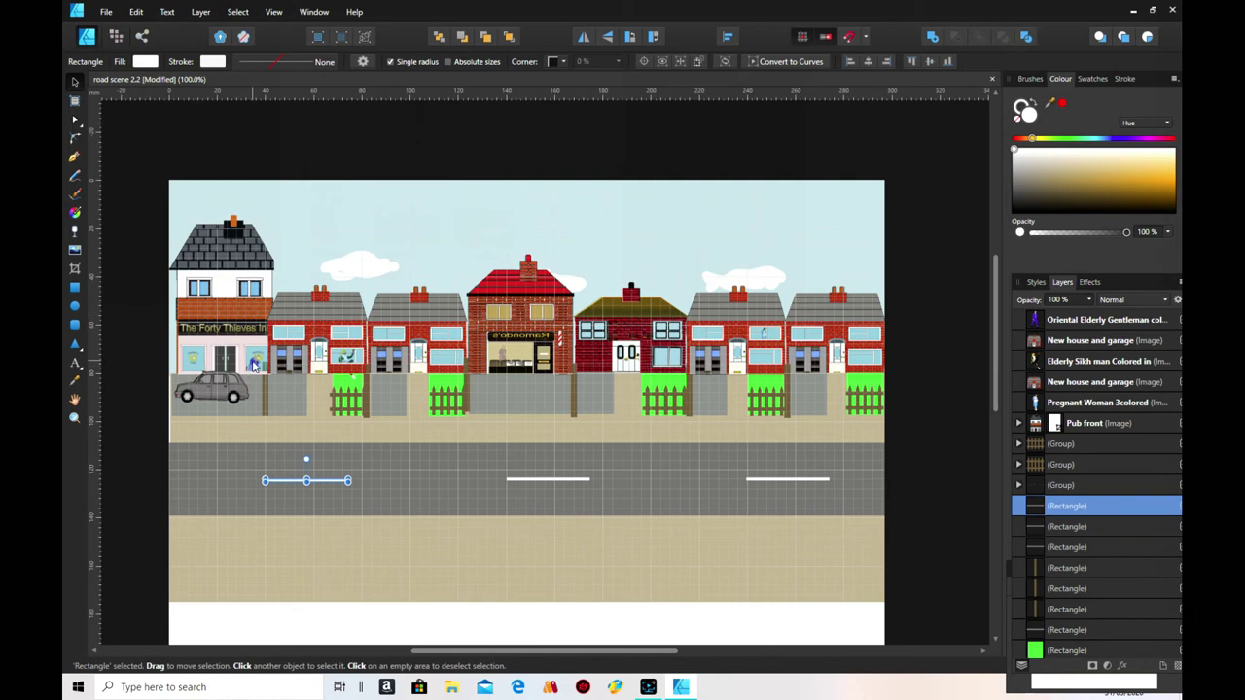
- Delete the Pub front image, the cleaner figure and the black taxi
click(253, 365)
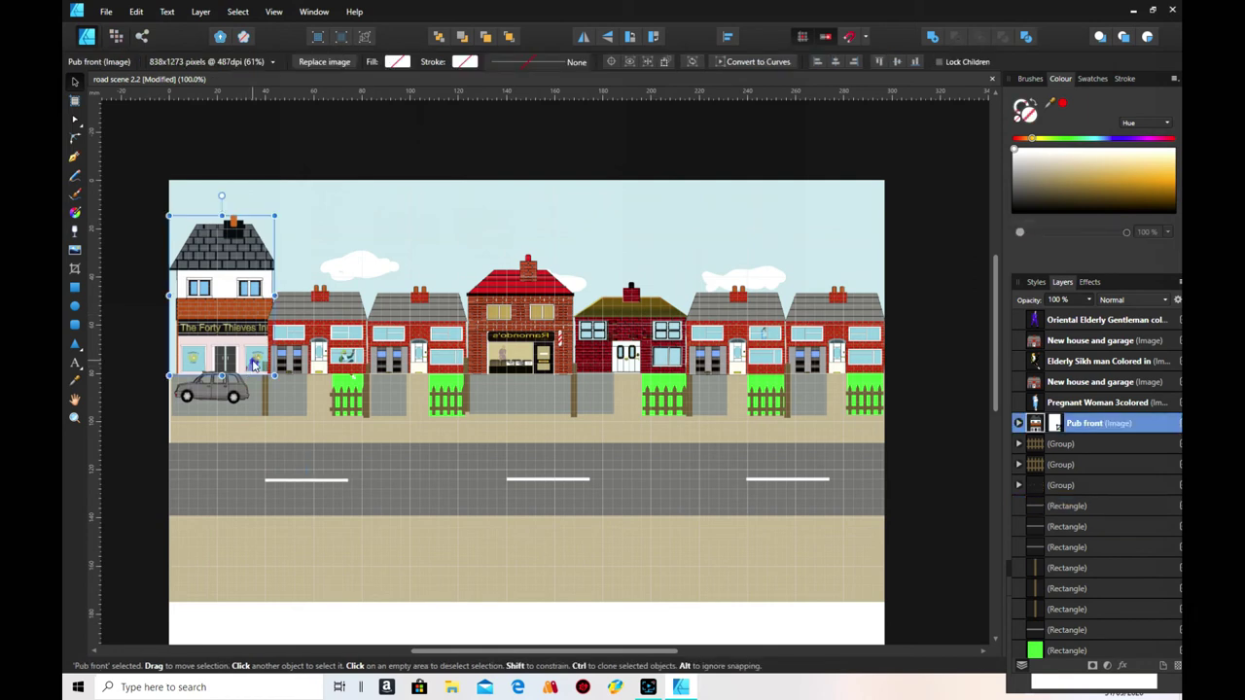
click(135, 11)
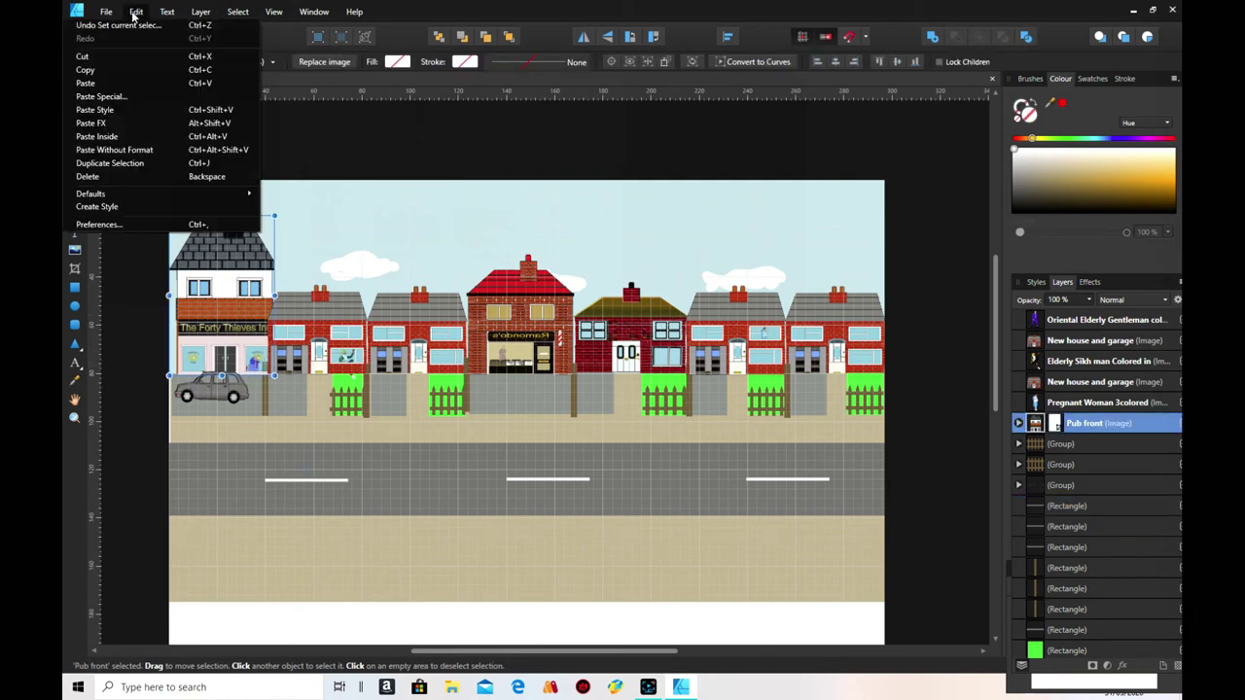
click(122, 177)
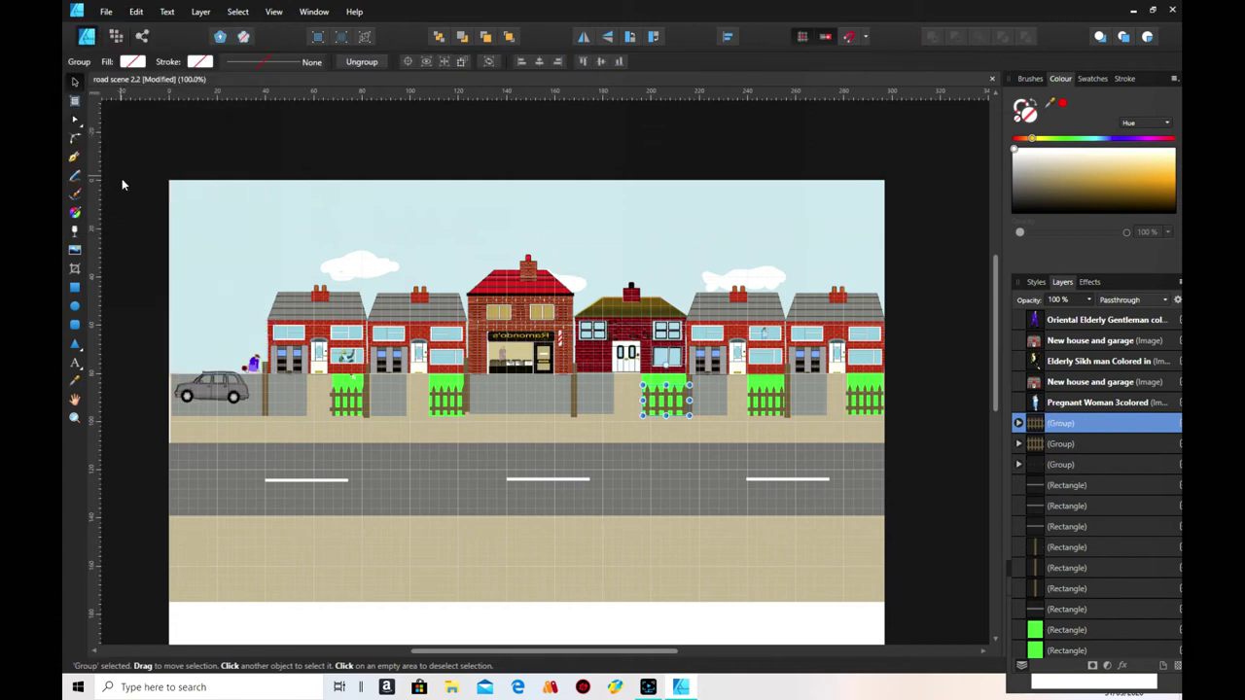
click(253, 365)
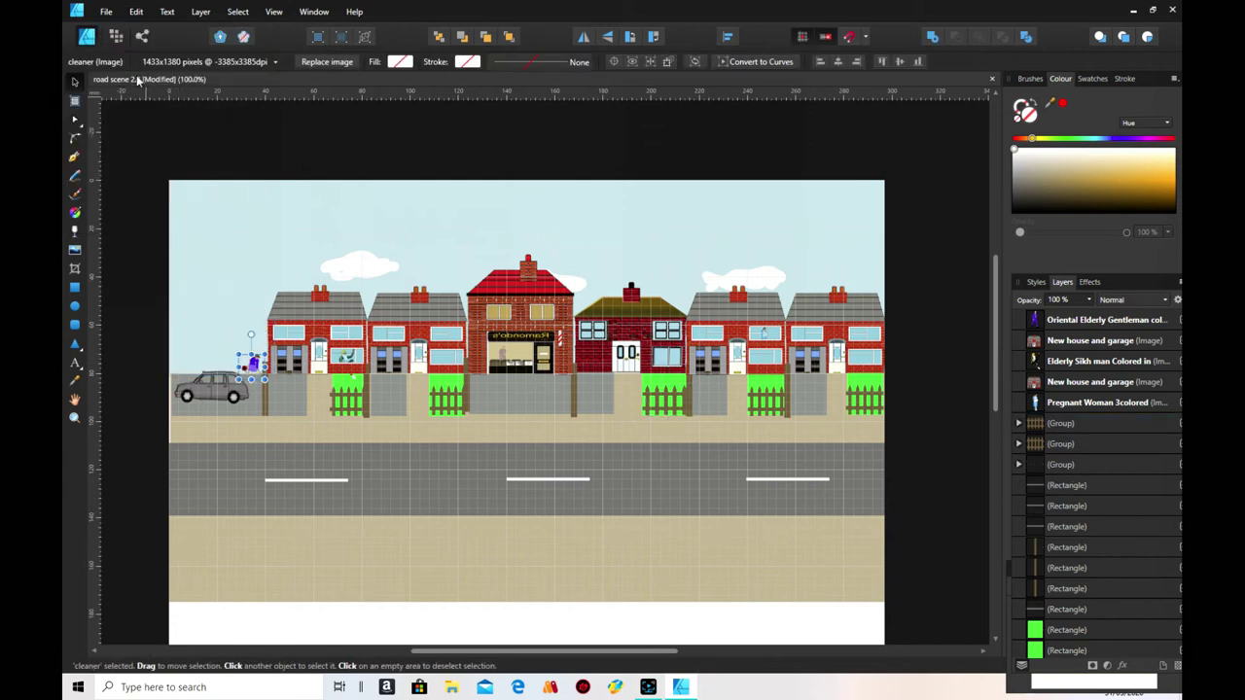
click(133, 11)
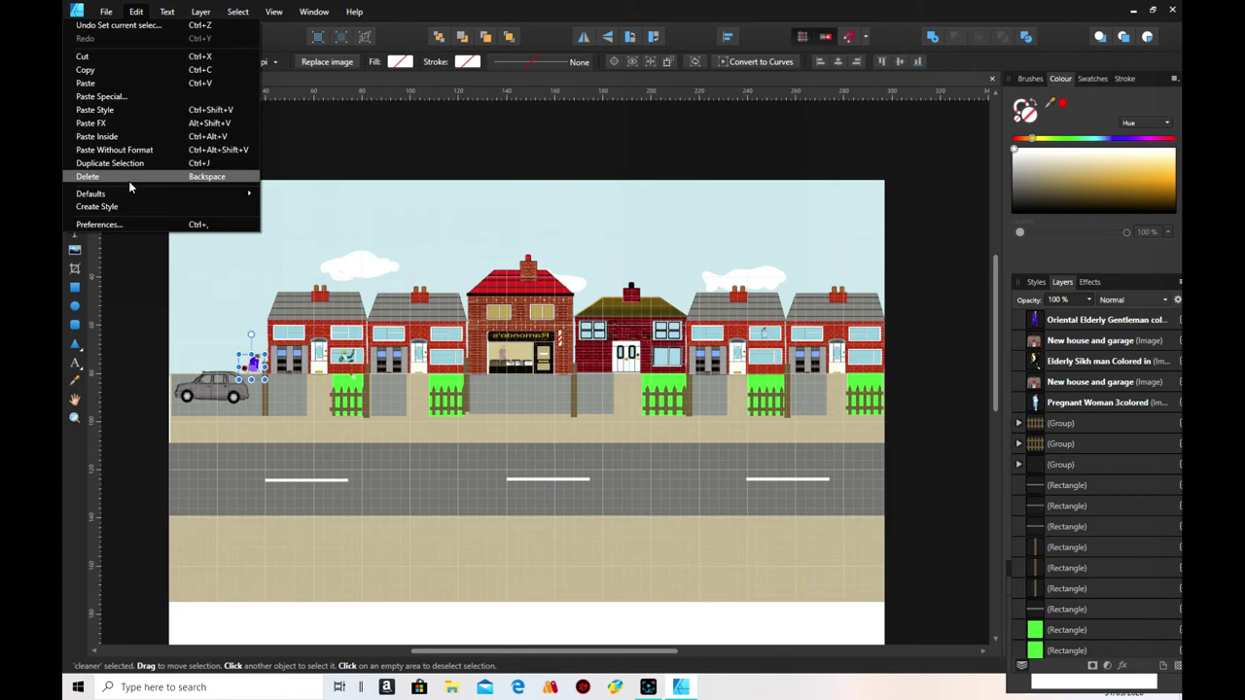
click(129, 179)
click(209, 389)
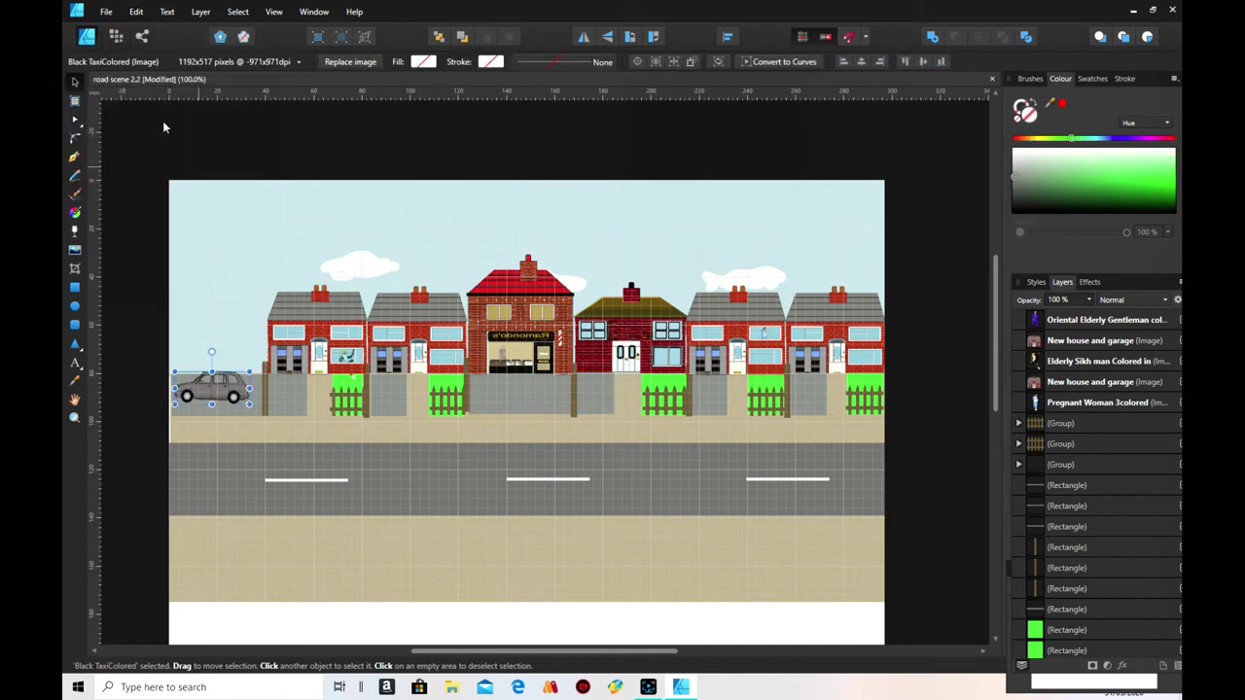
click(138, 18)
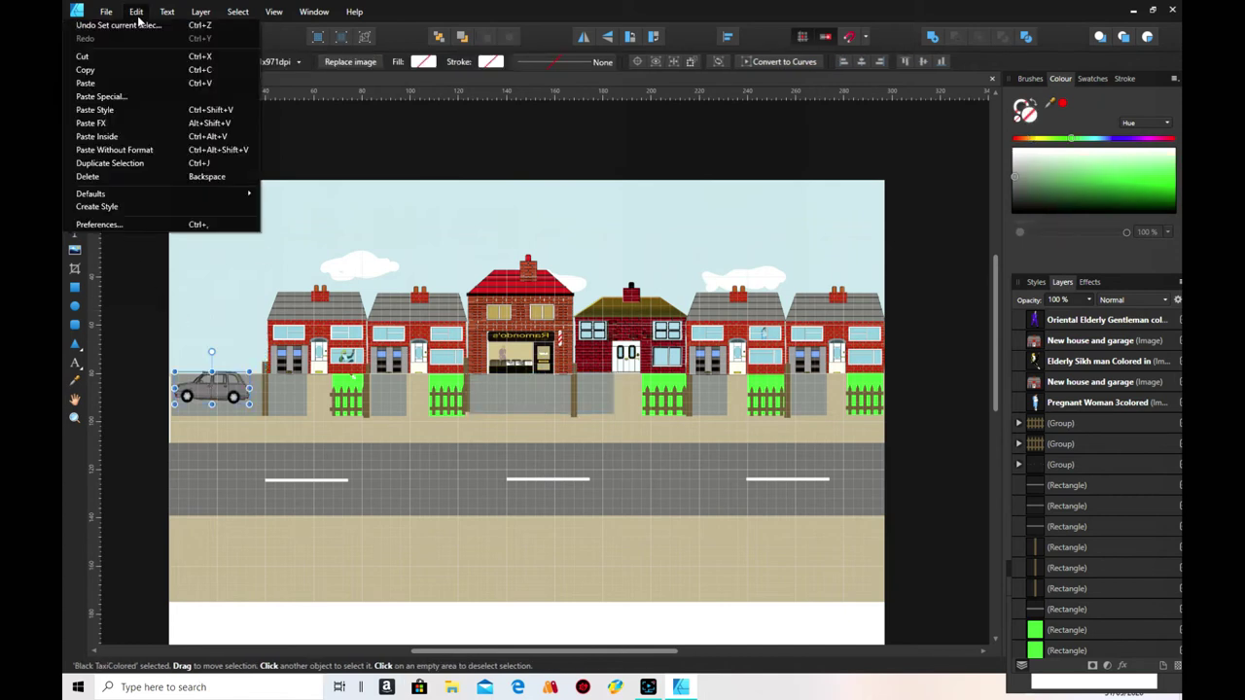
click(122, 174)
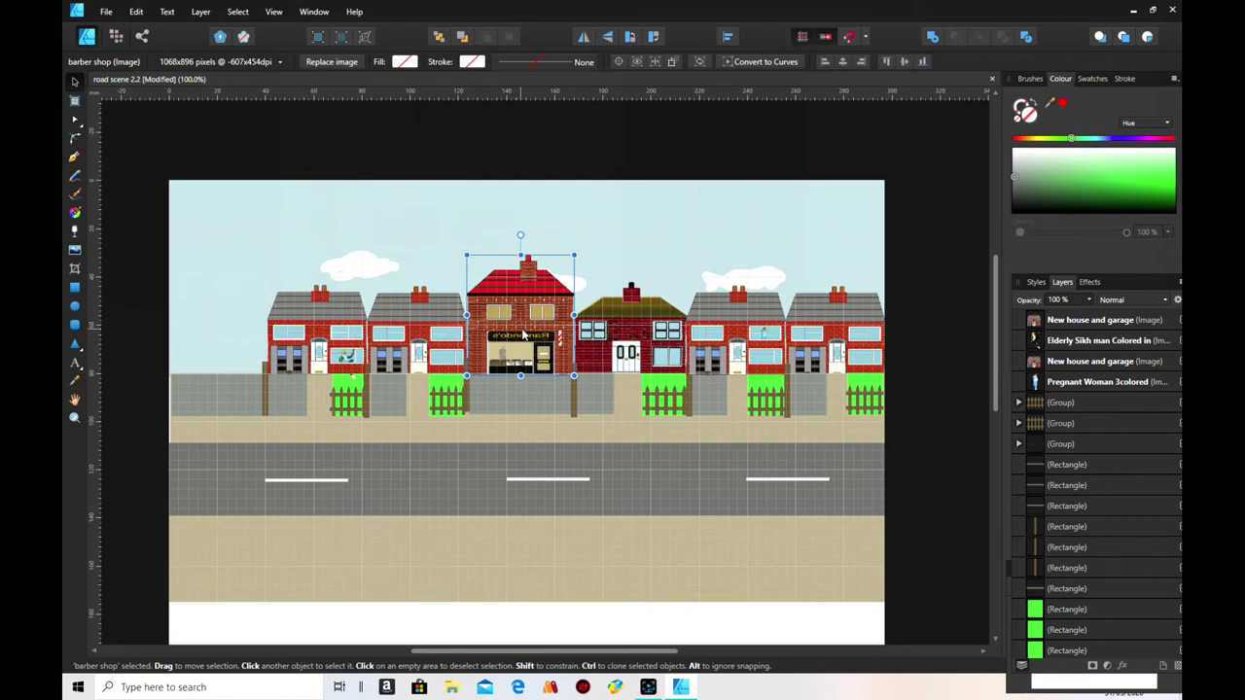
- Delete the barber shop building and the Oriental Elderly Gentleman figure
right_click(523, 335)
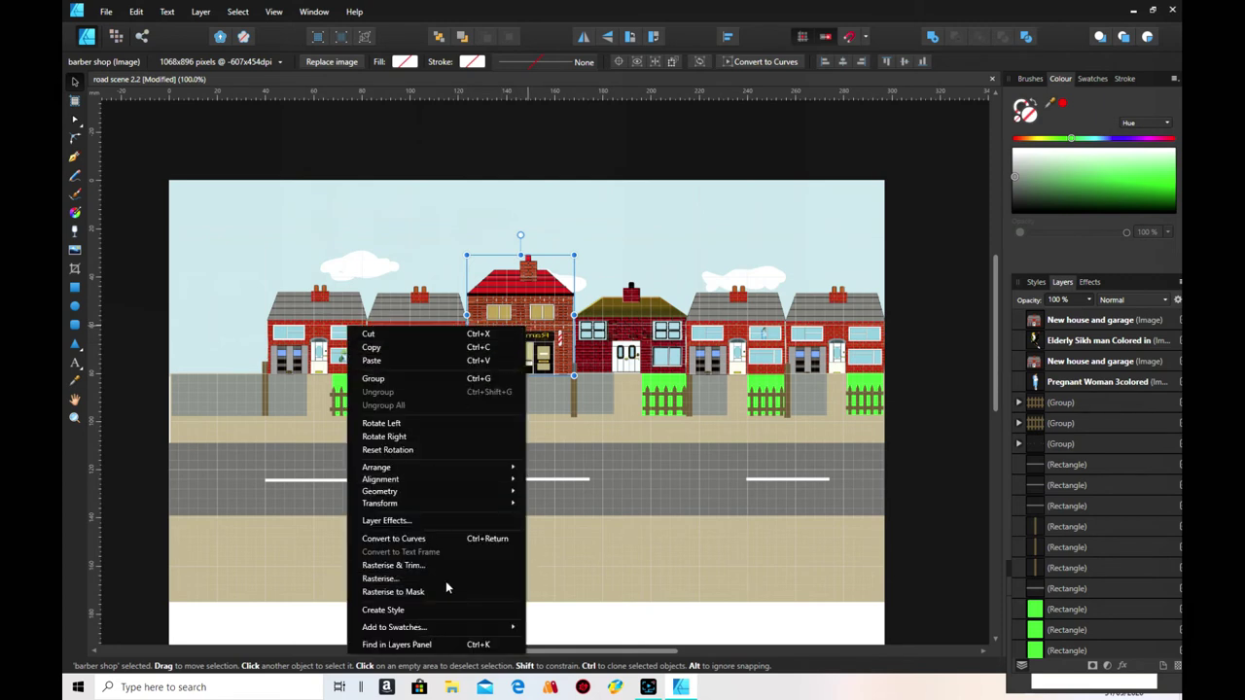
click(136, 11)
click(122, 183)
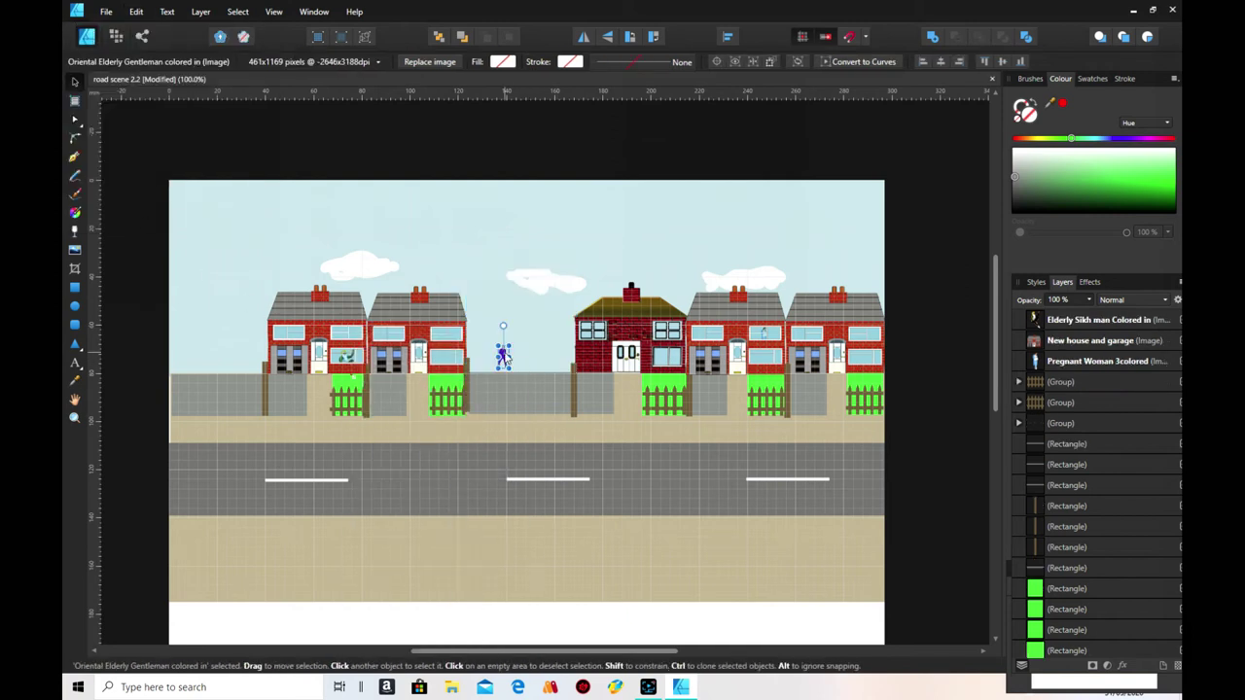
click(130, 13)
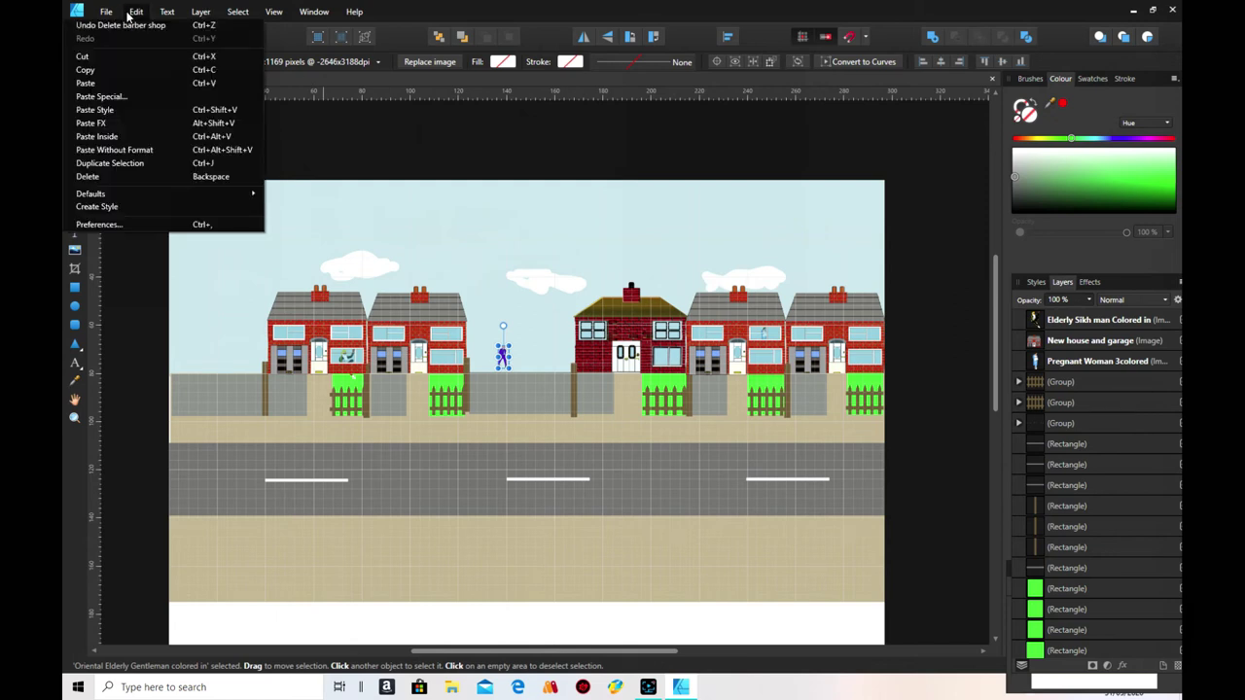
click(125, 176)
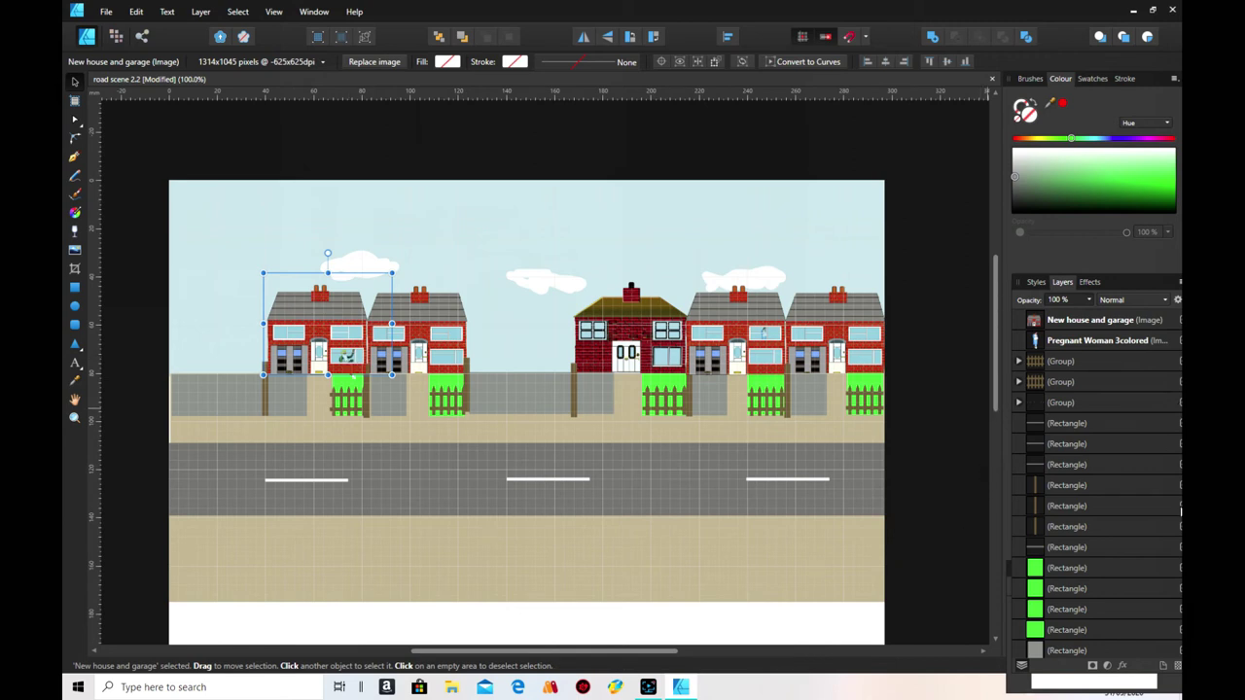
- Delete the Pregnant Woman 3colored and Elderly Sikh man figures from the Layers panel
click(1037, 344)
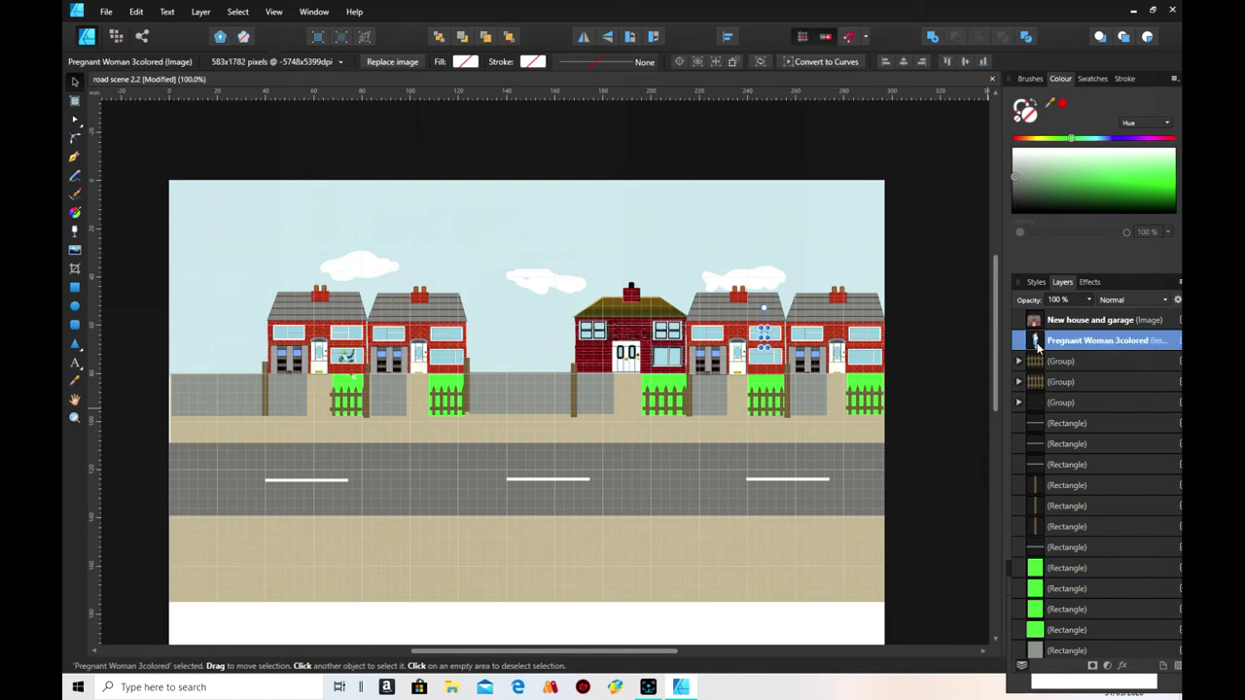
right_click(1037, 344)
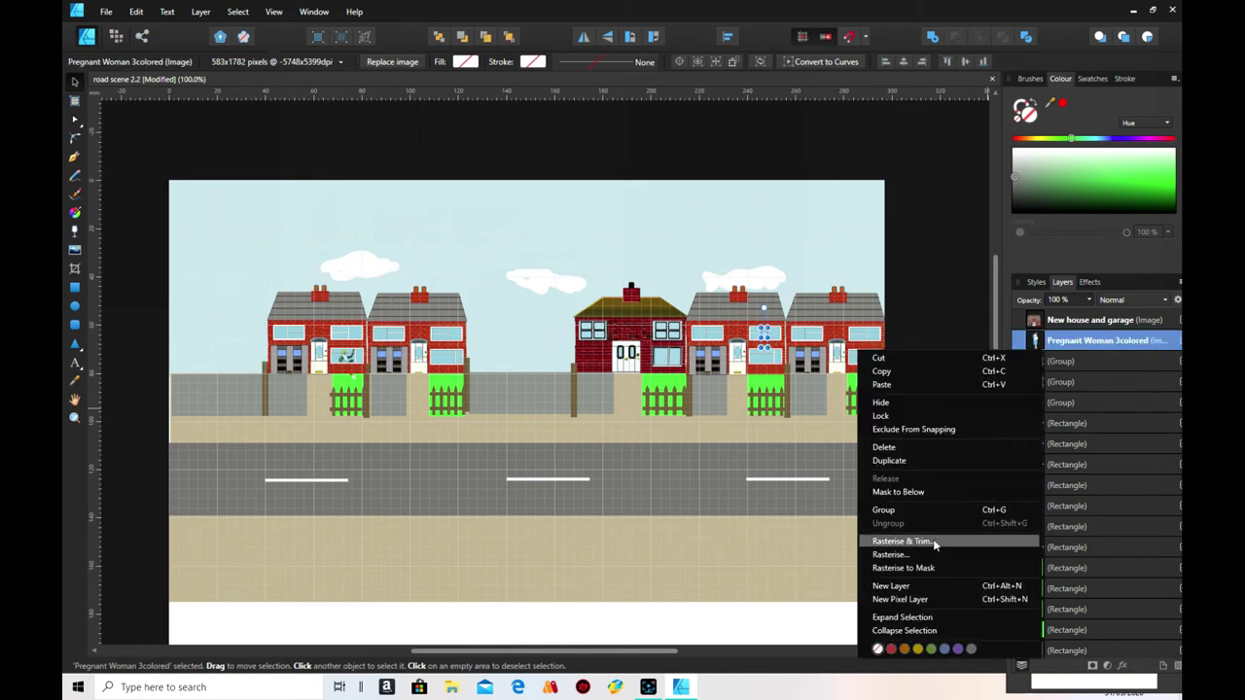
click(924, 444)
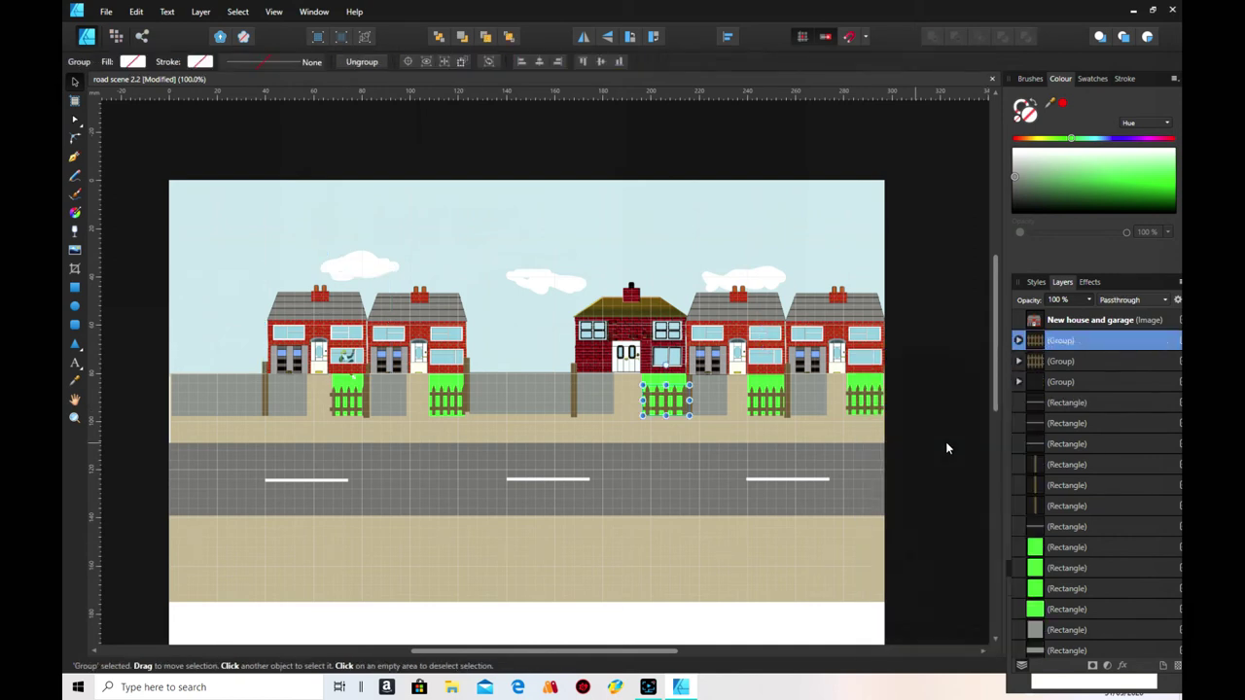
scroll(1088, 477, up, 1)
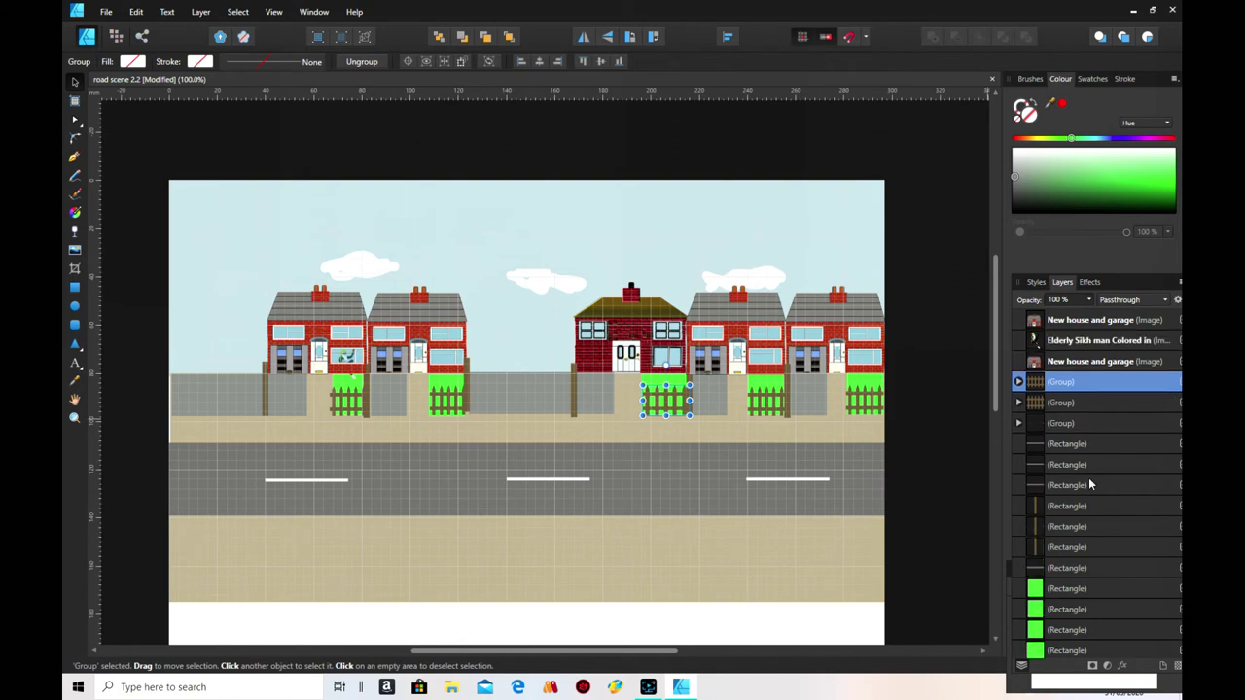
click(1050, 342)
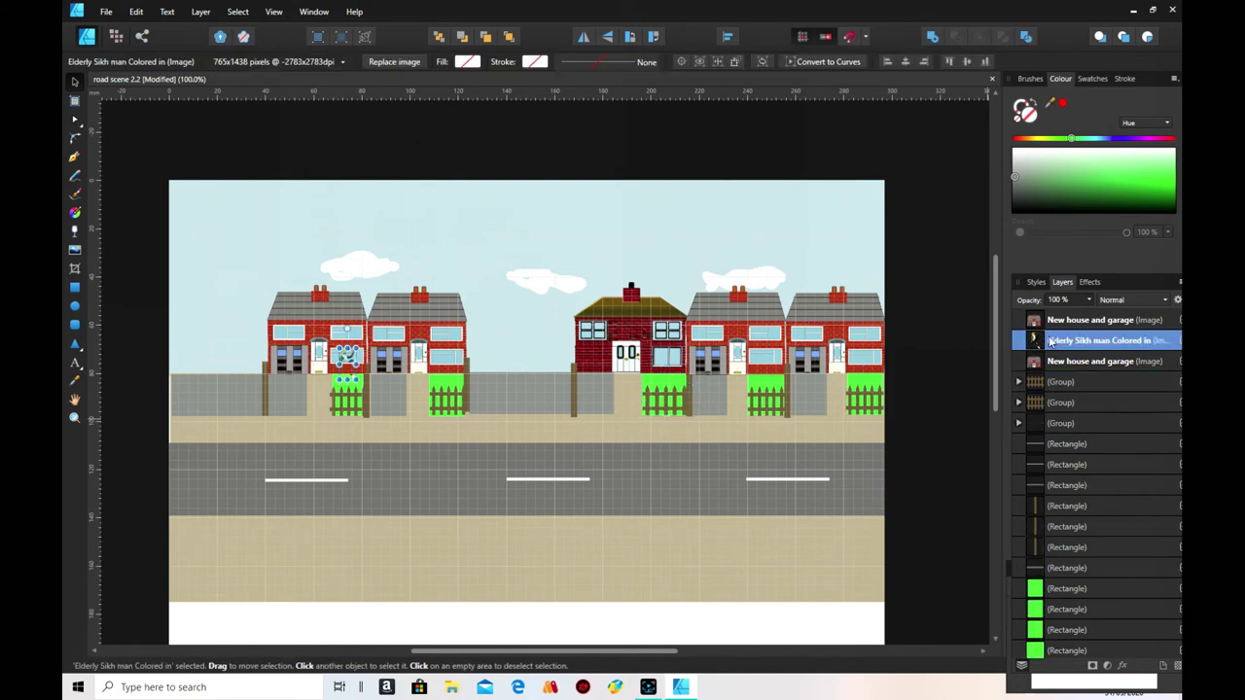
right_click(1045, 342)
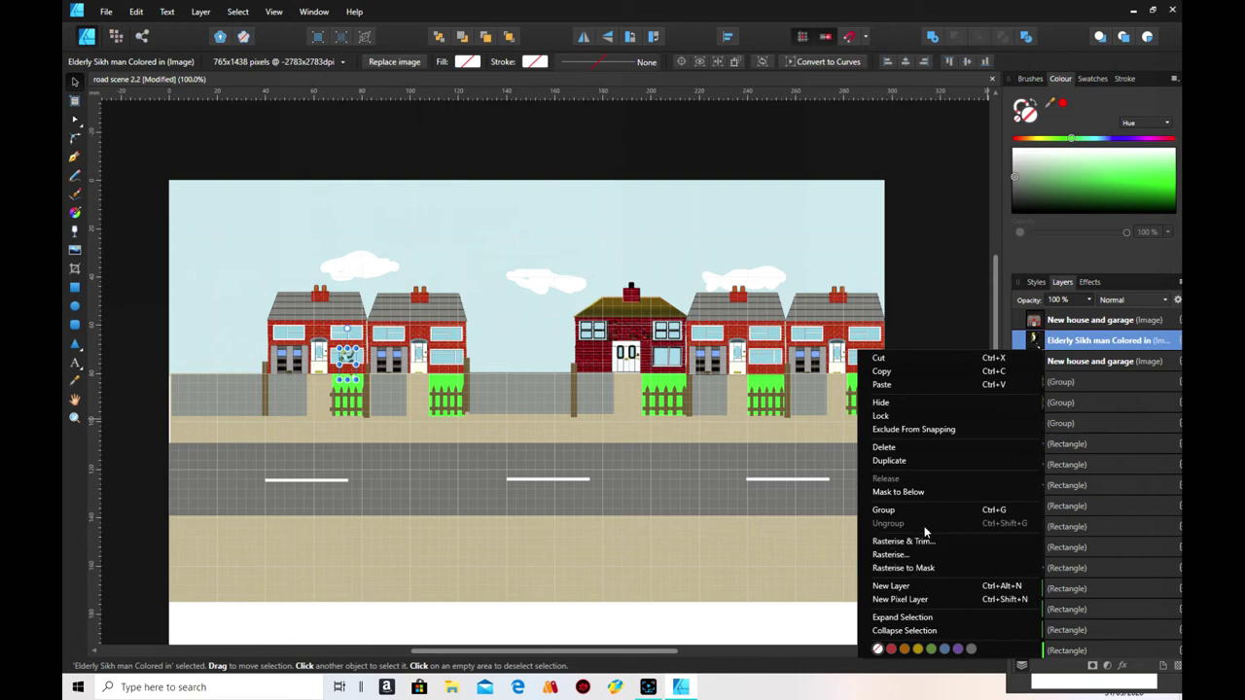
click(917, 449)
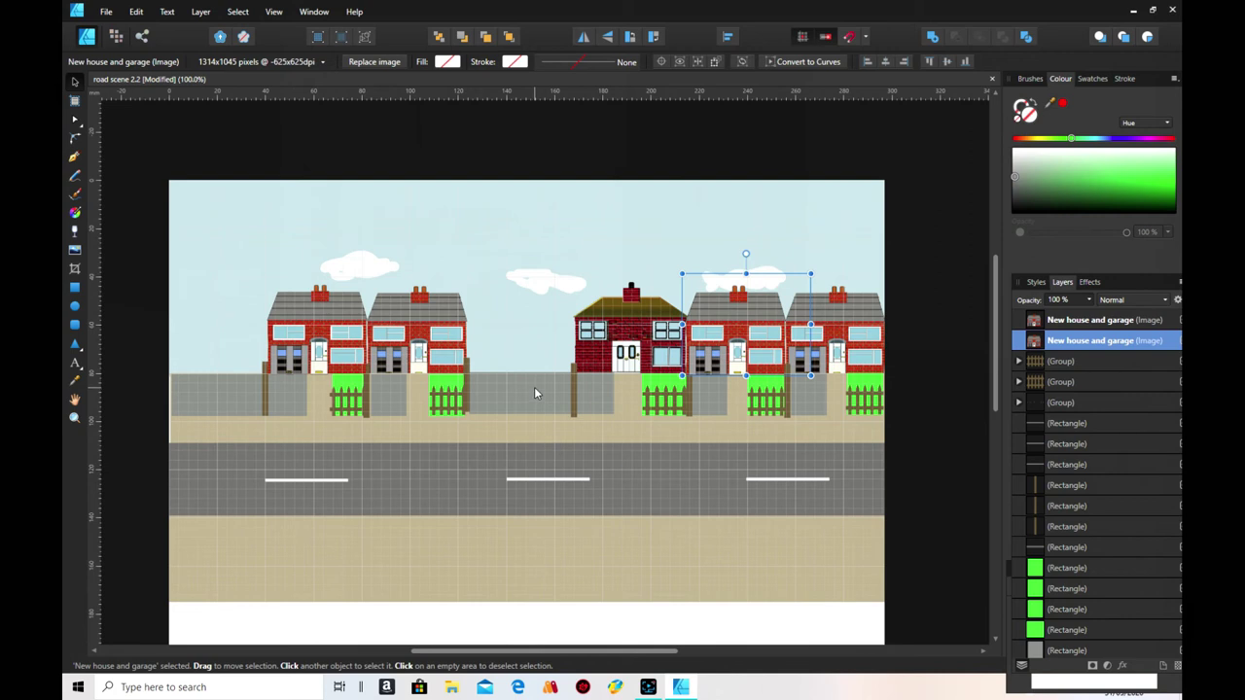
- Delete the red house in the middle of the street
click(642, 352)
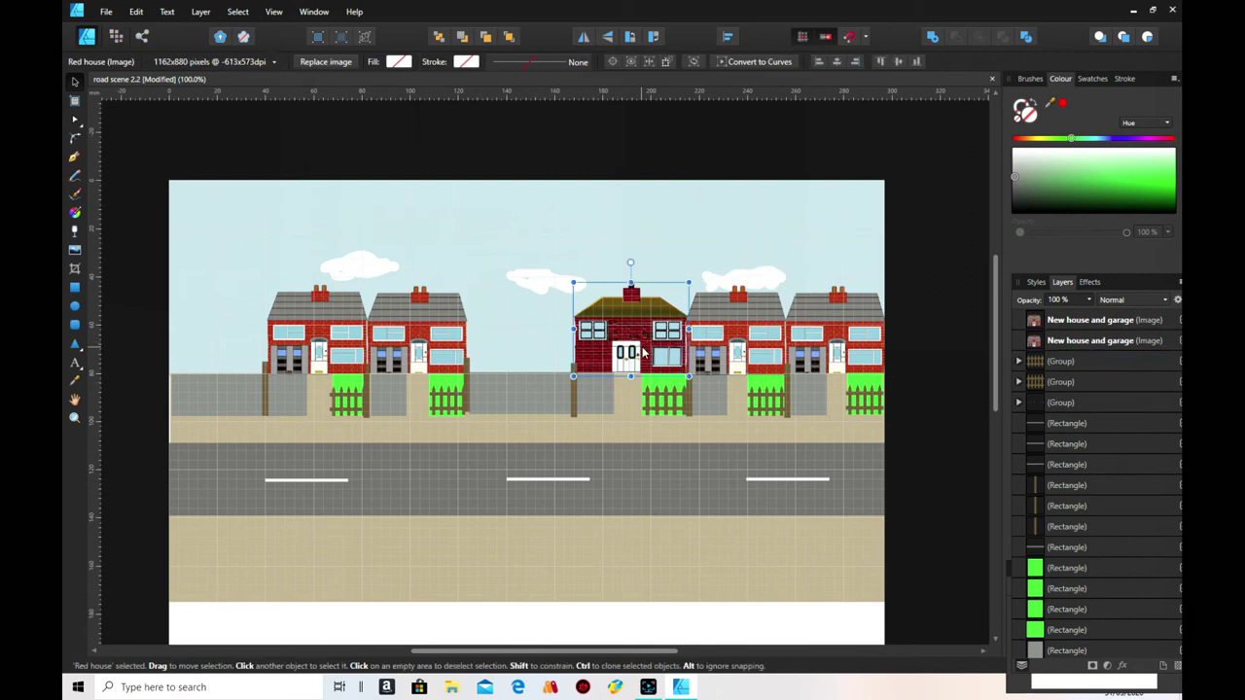
right_click(637, 341)
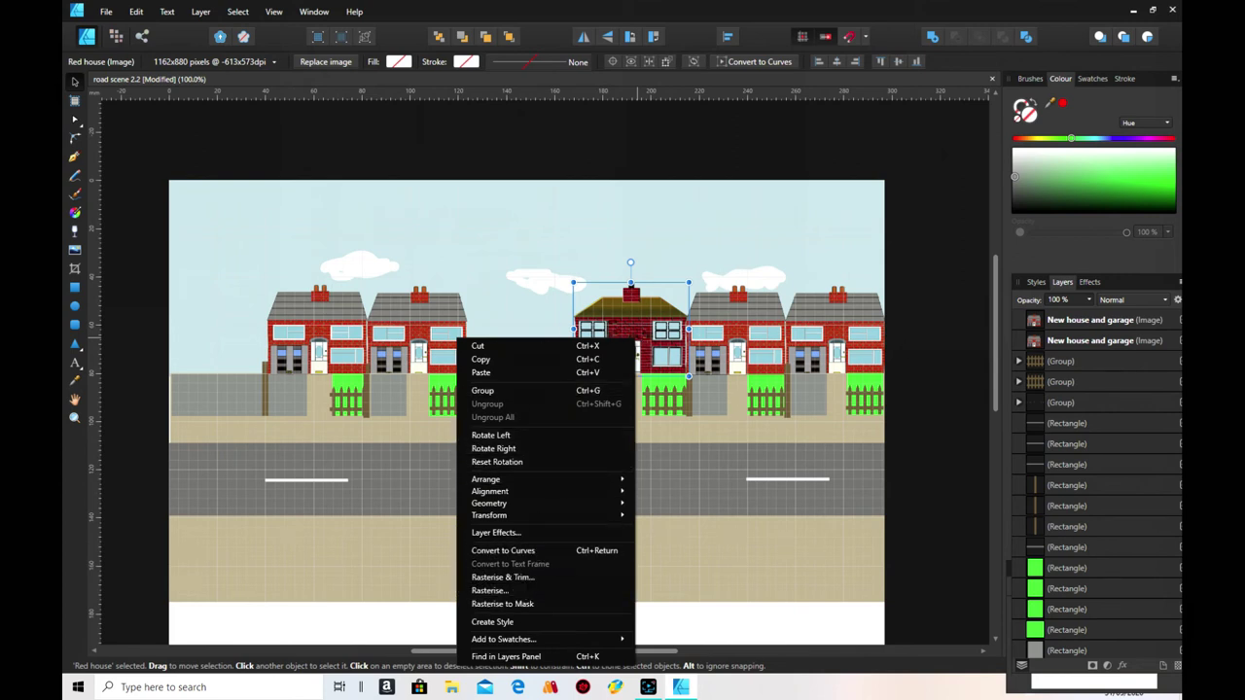
click(144, 12)
click(97, 177)
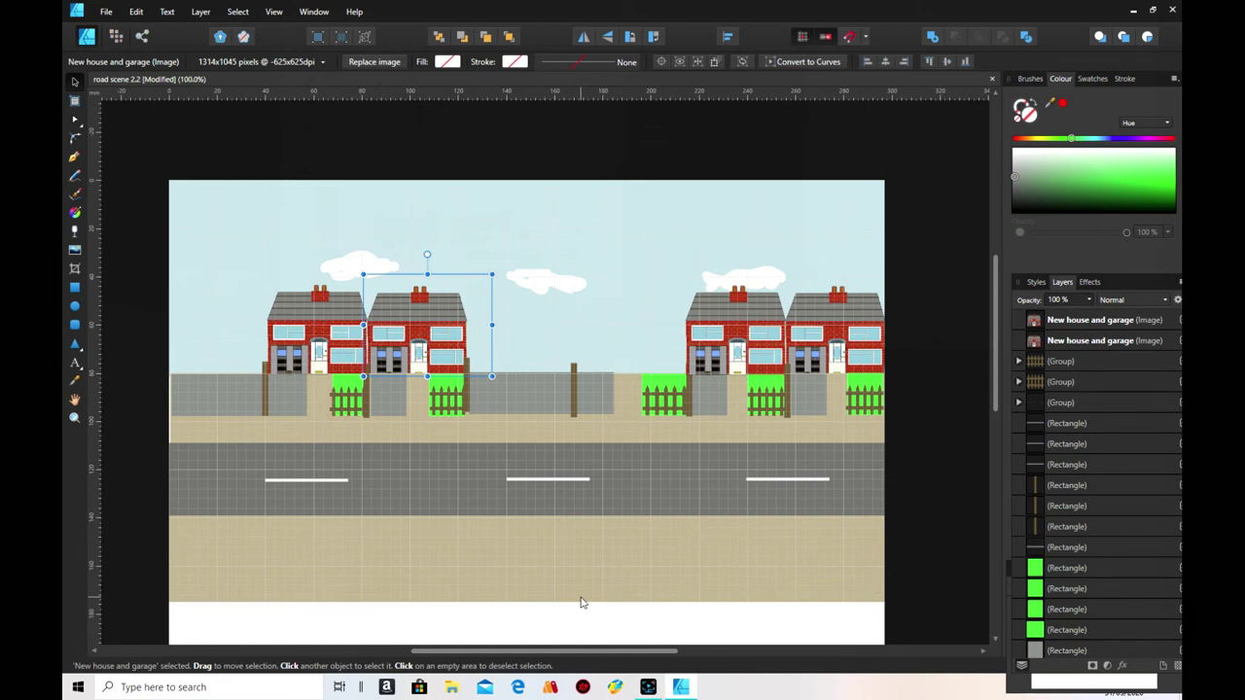
- Copy the house image and paste a copy at the left end of the row
click(350, 342)
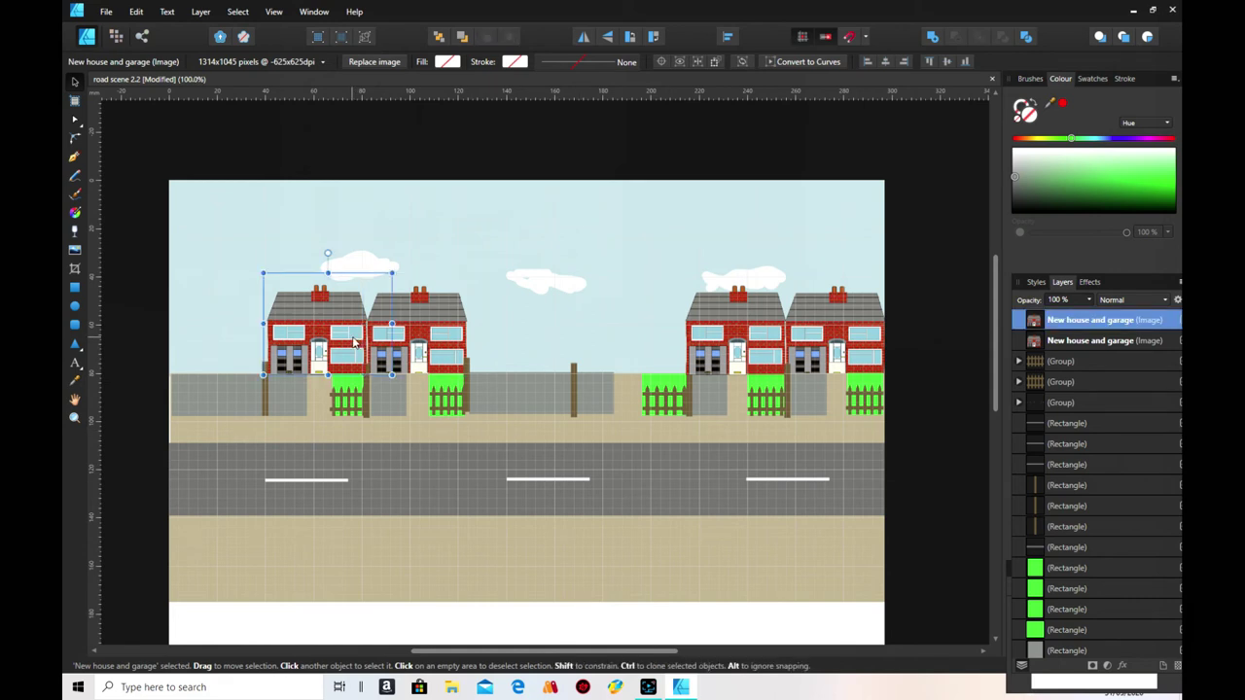
right_click(328, 333)
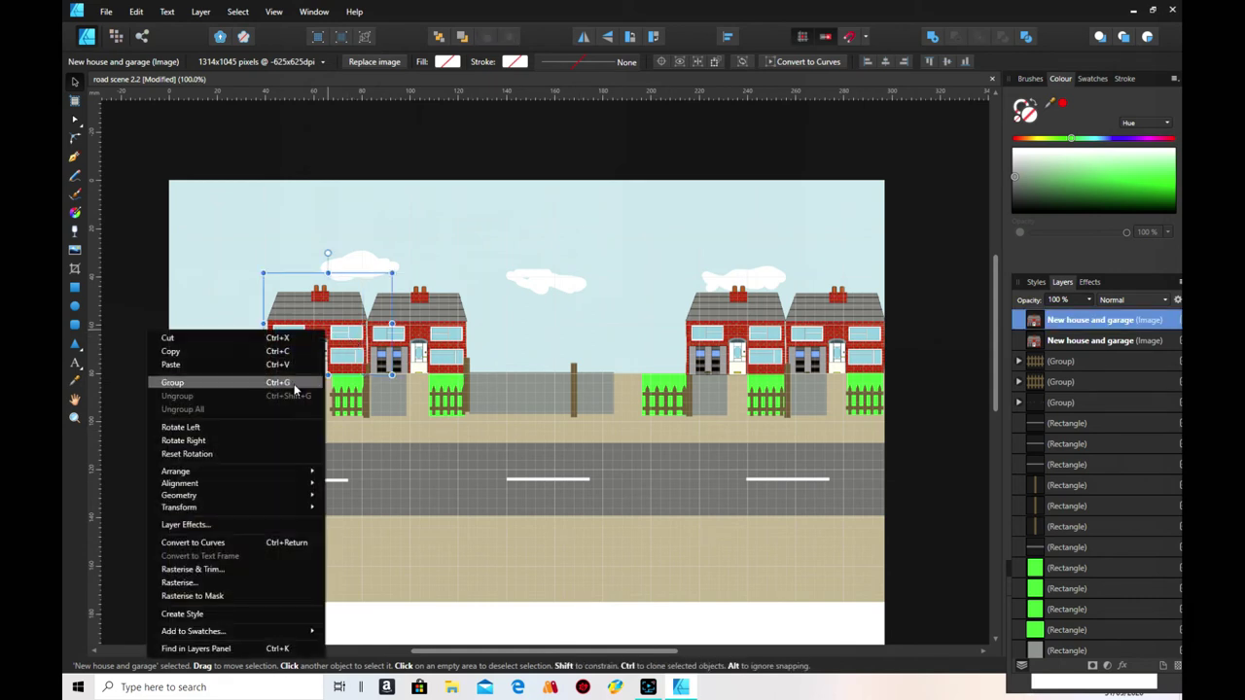
click(255, 352)
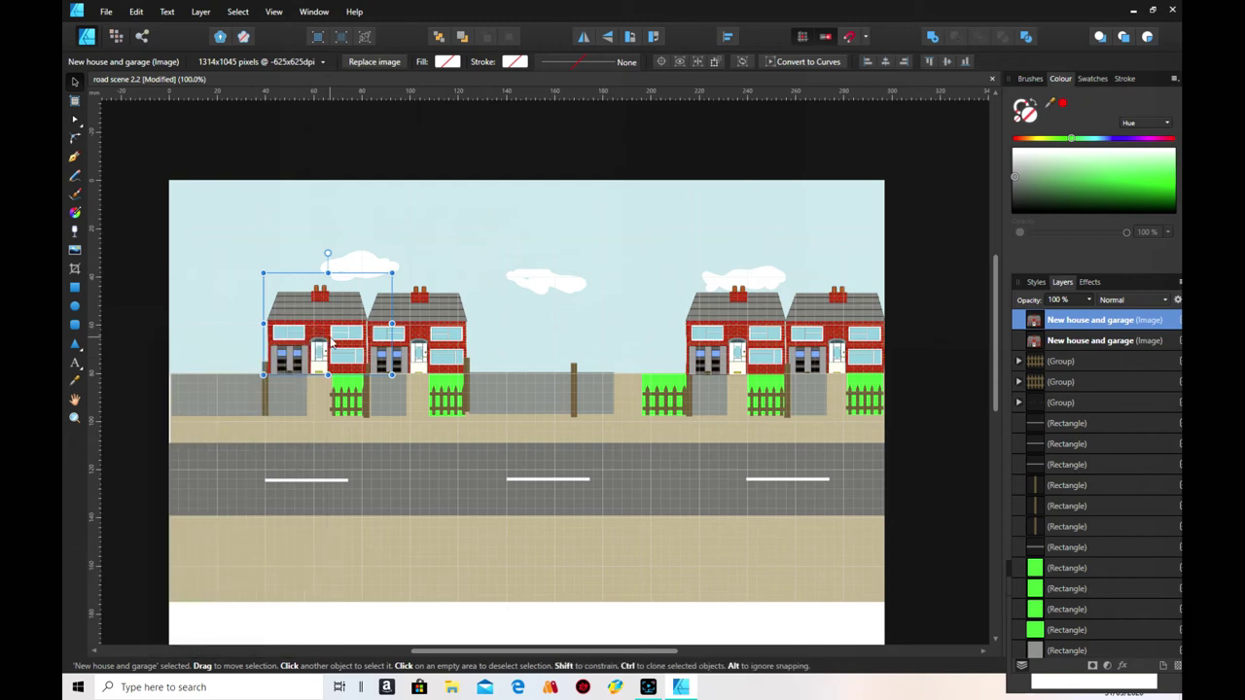
mouse_move(339, 331)
mouse_down()
mouse_move(261, 331)
mouse_move(342, 332)
mouse_up()
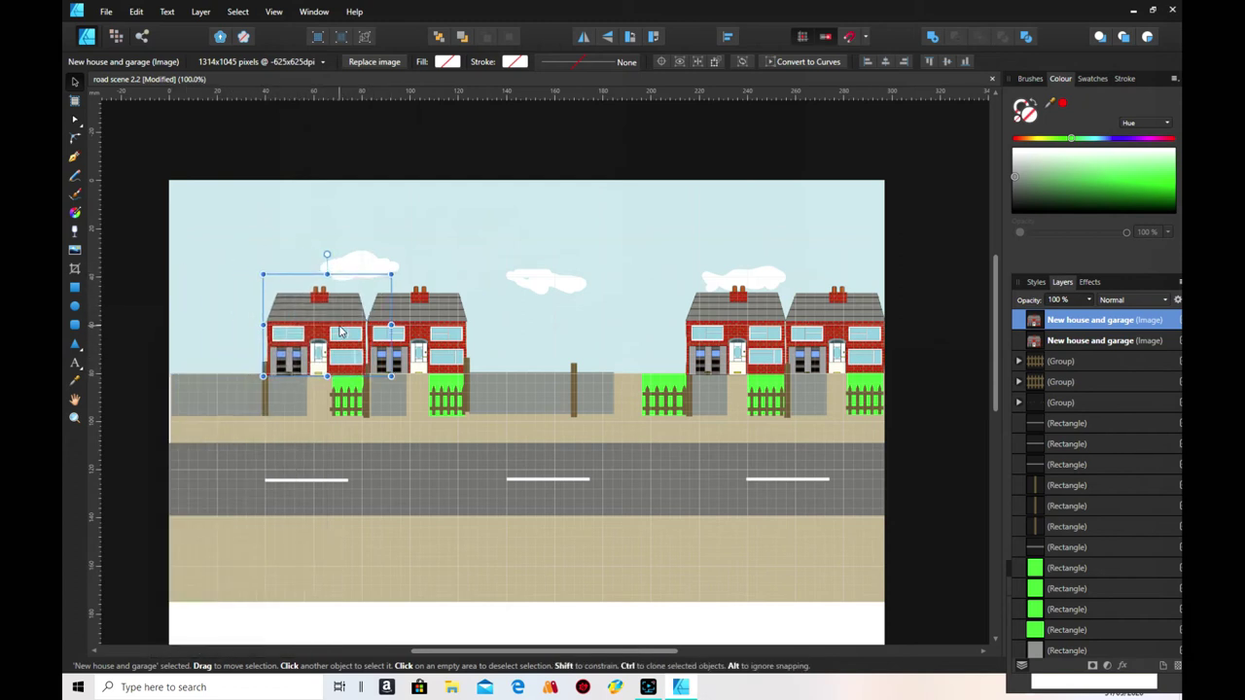
right_click(347, 328)
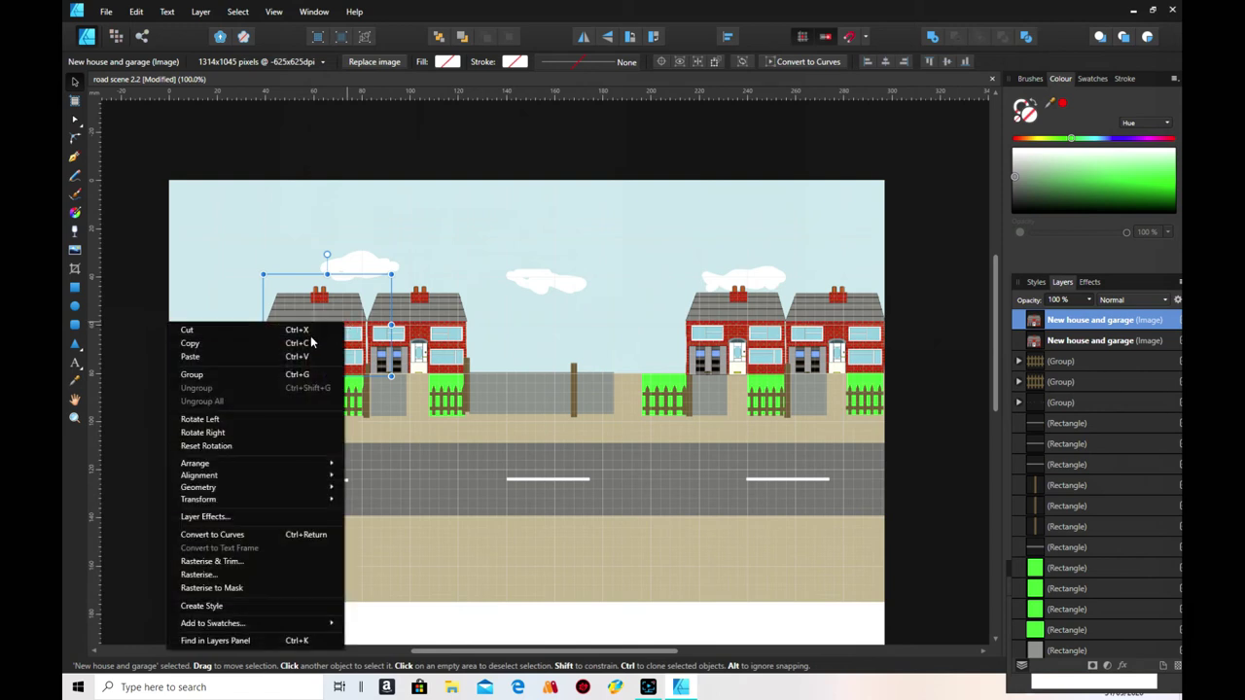
click(285, 358)
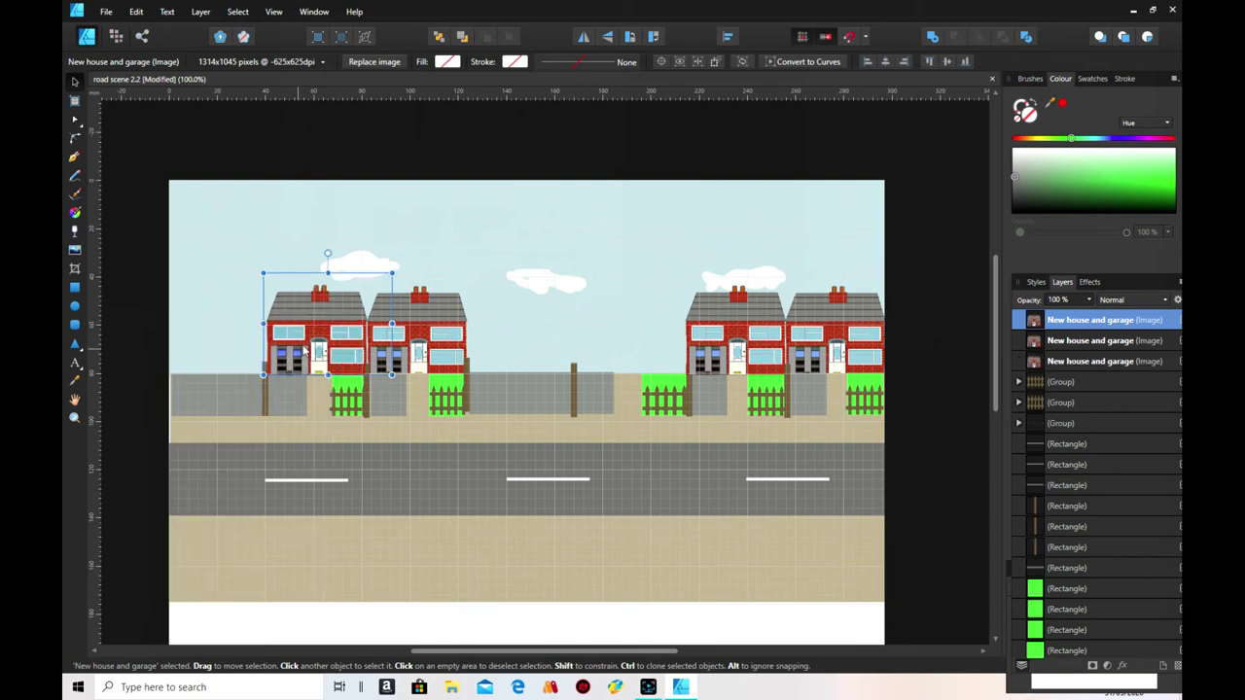
drag(301, 350, 199, 348)
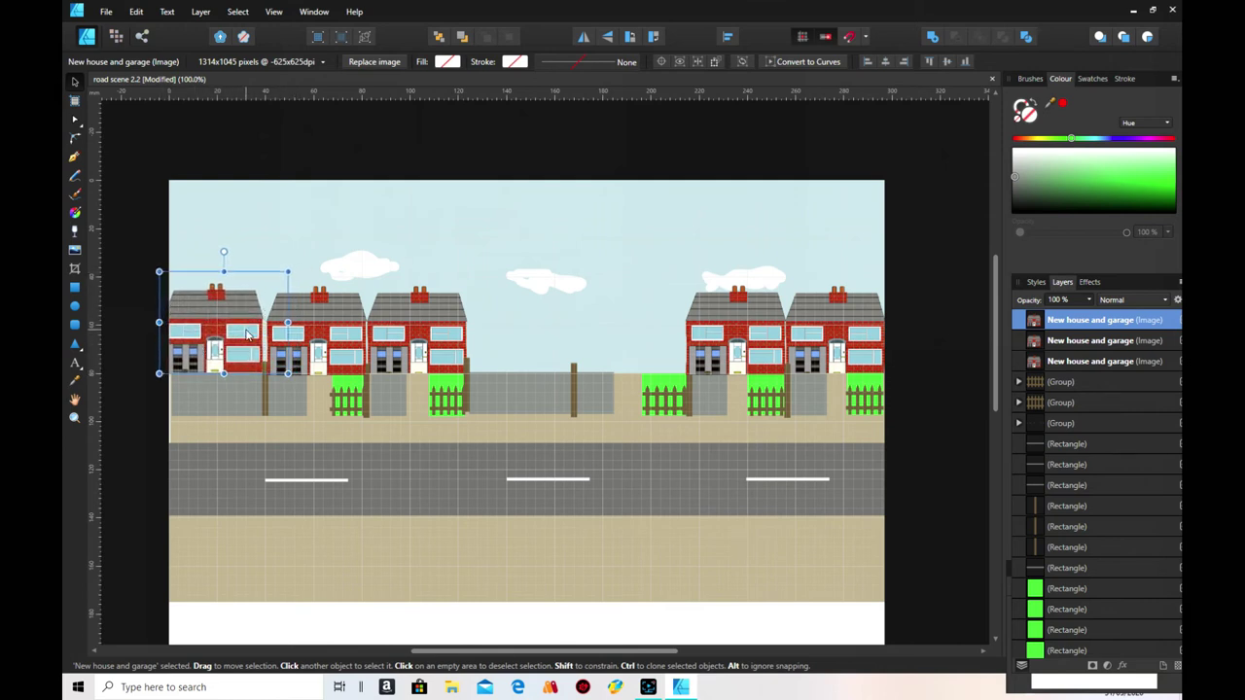
drag(245, 334, 250, 335)
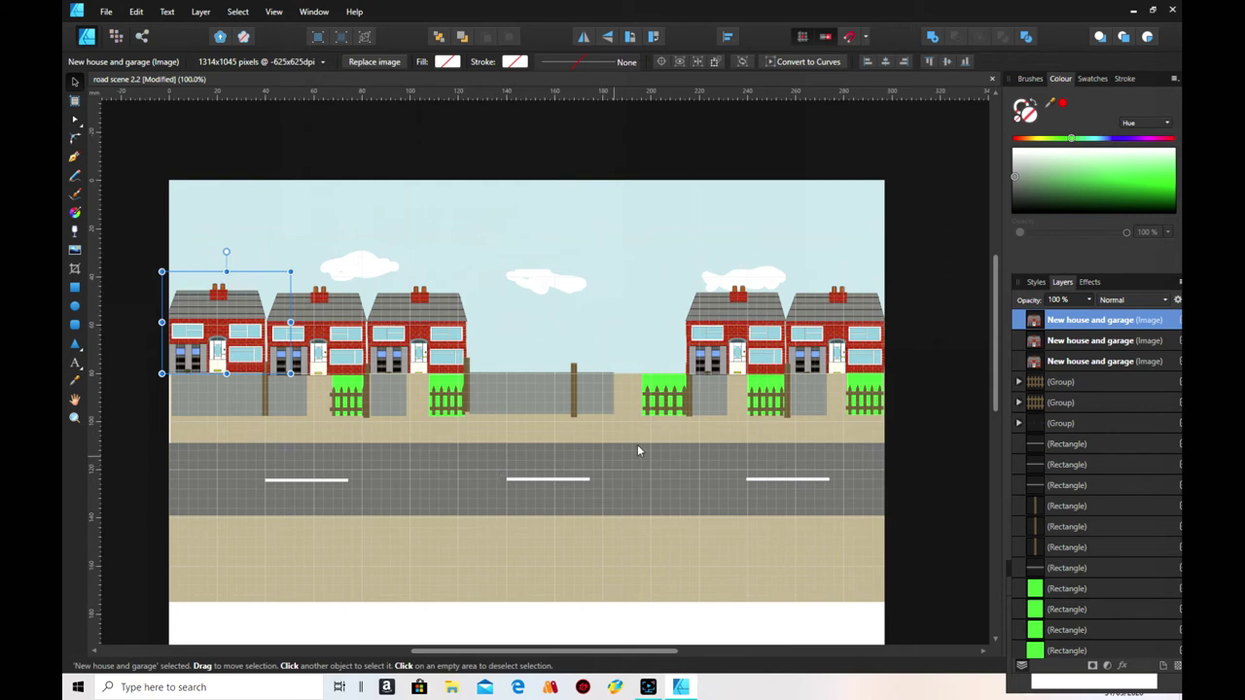
- Paste a second house copy and move it beside the right row
right_click(505, 347)
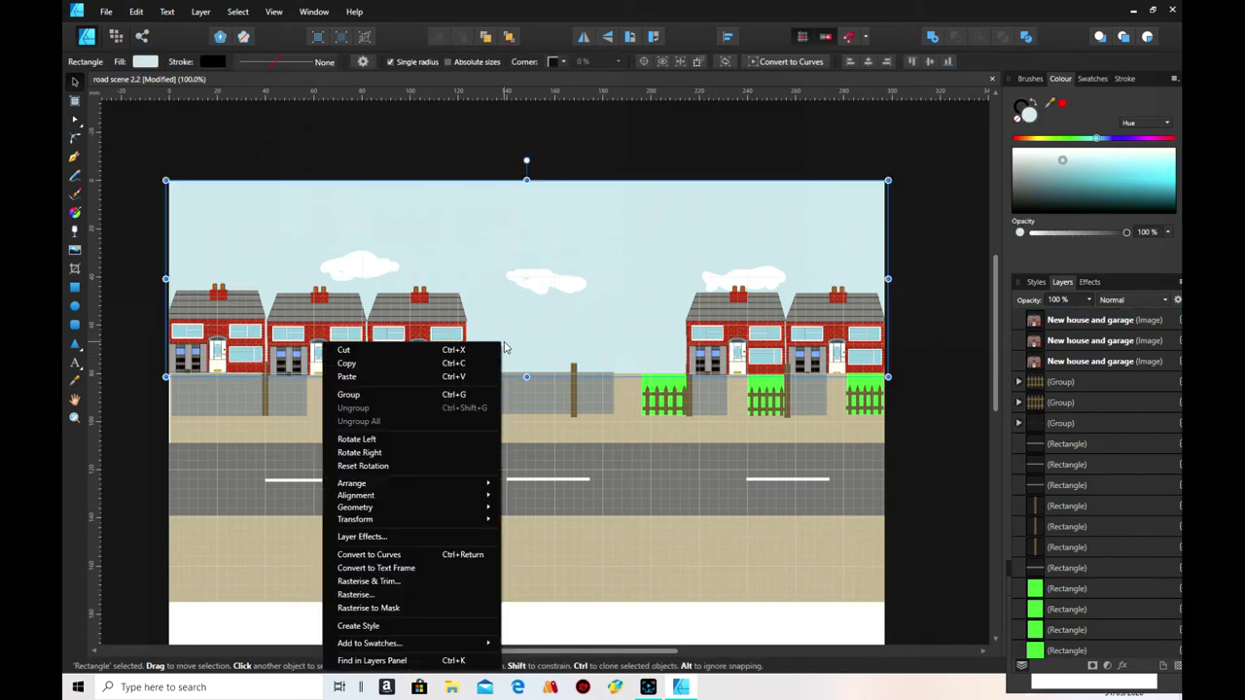
click(373, 378)
drag(395, 358, 640, 353)
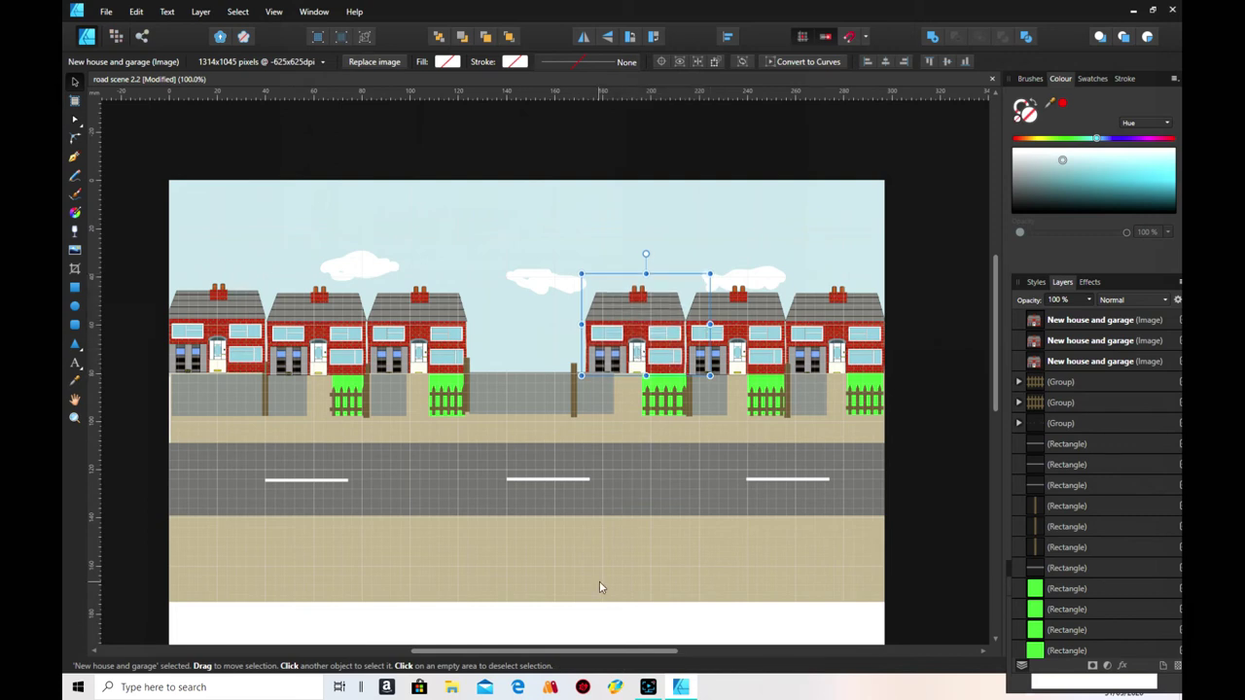
click(574, 413)
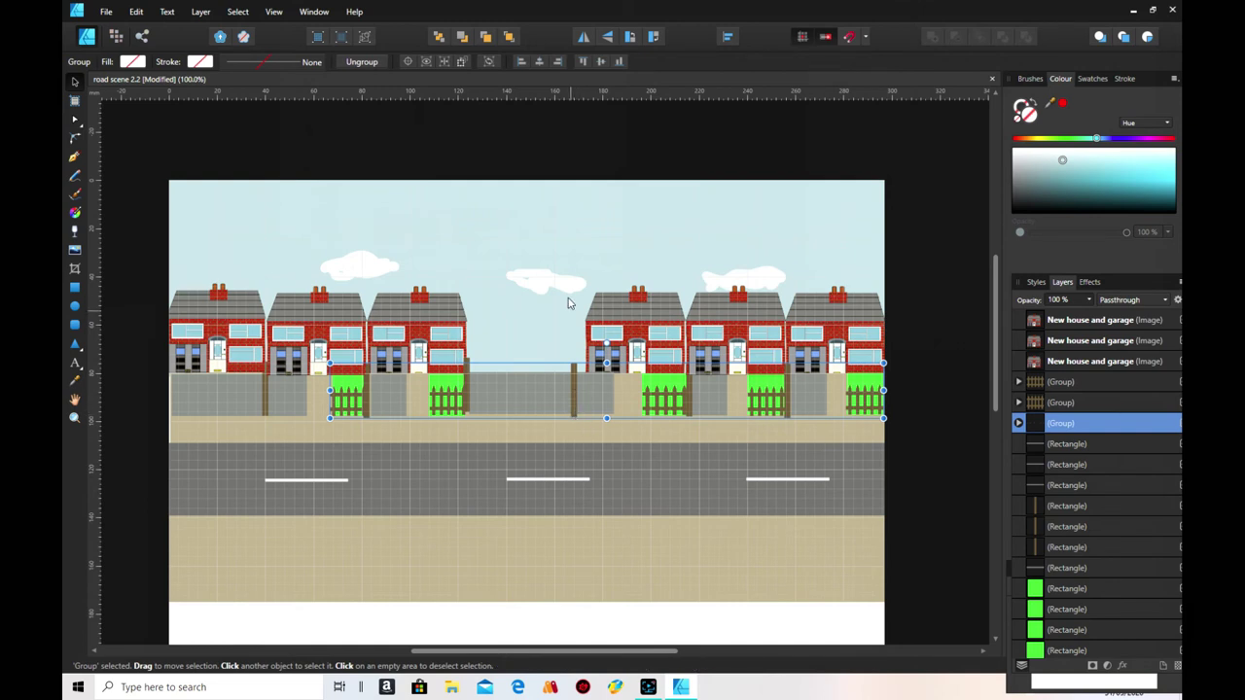
- Break the fence group into separate pieces with Ungroup All
click(586, 321)
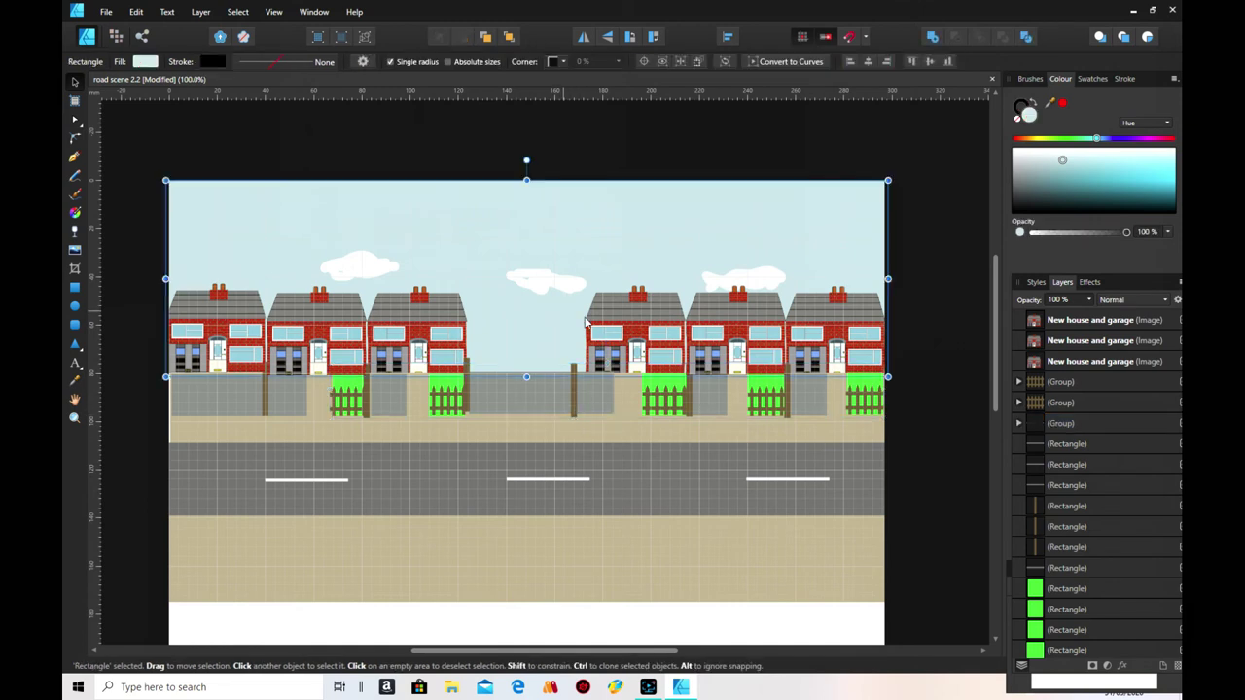
click(576, 416)
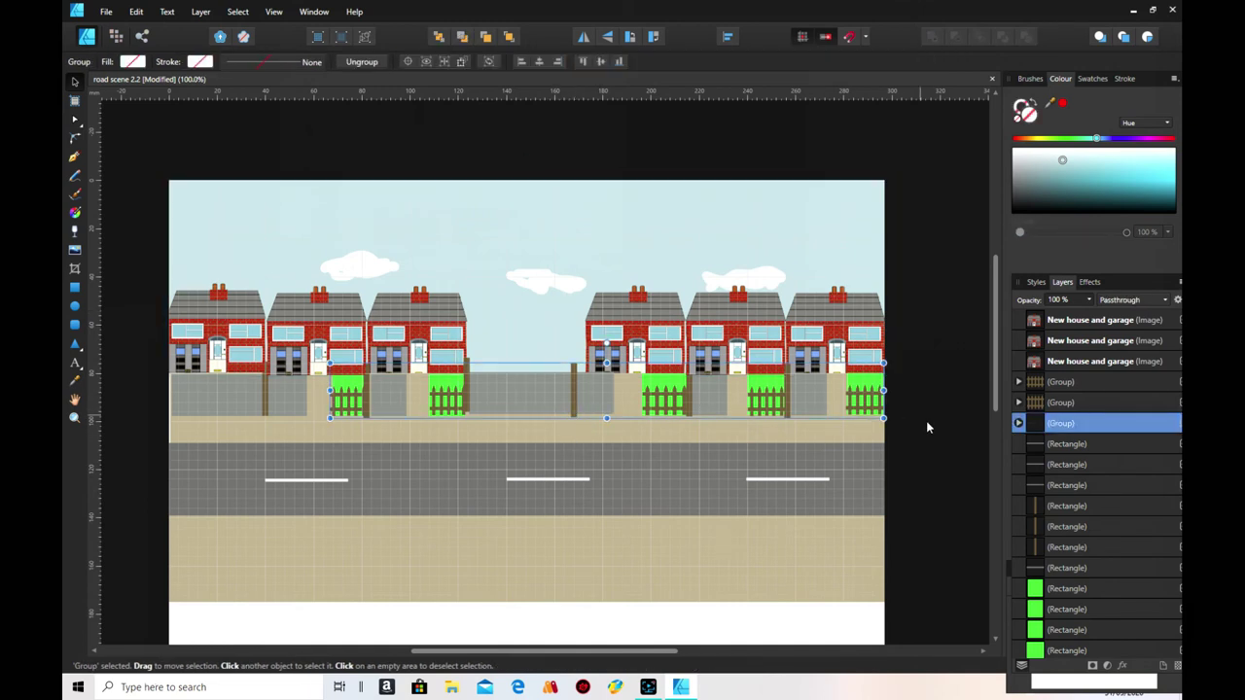
click(1035, 505)
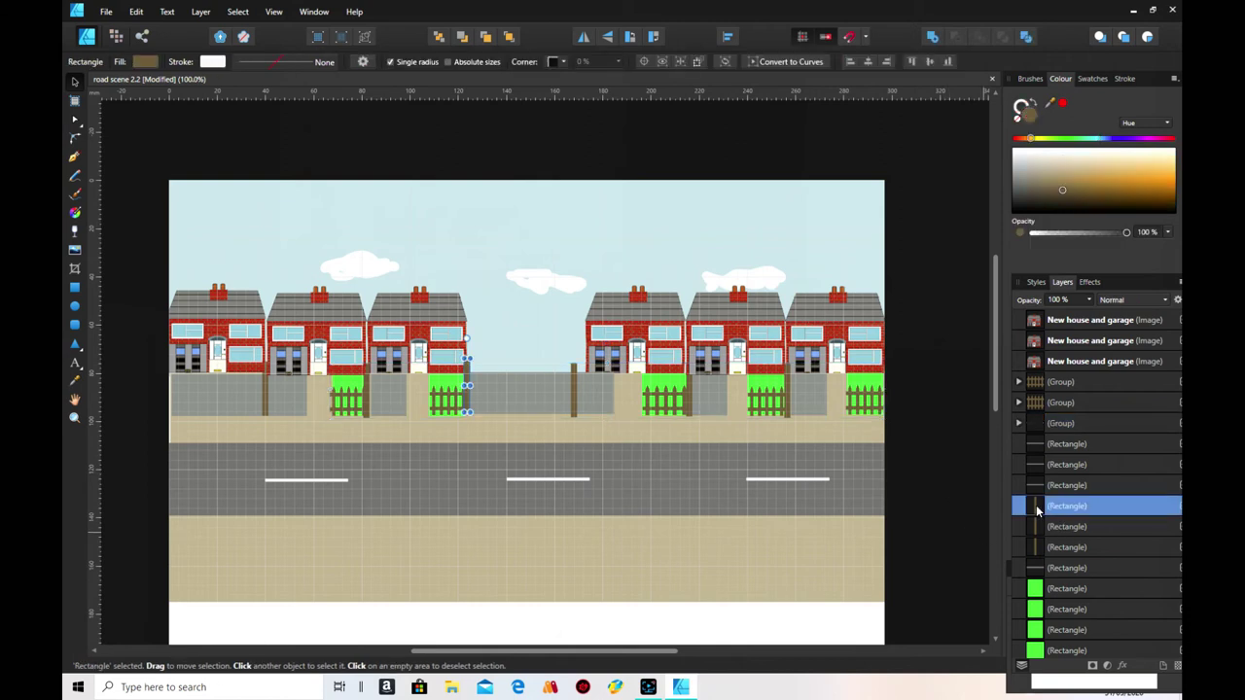
click(1038, 526)
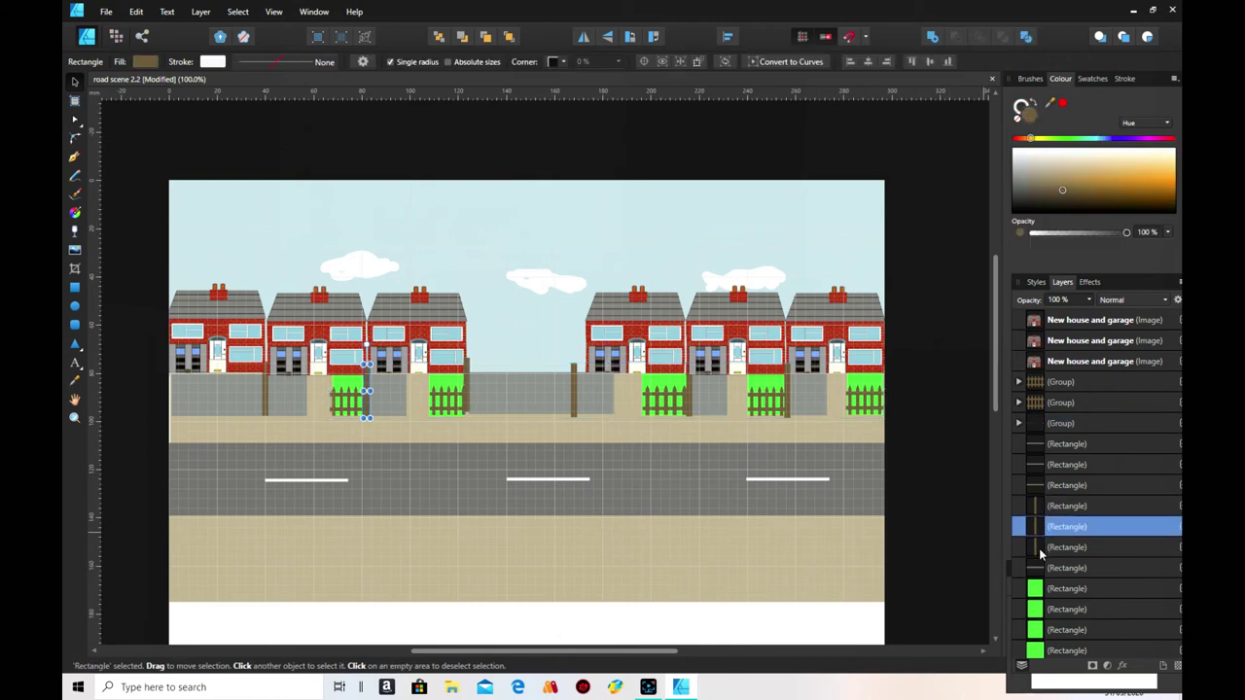
click(1039, 548)
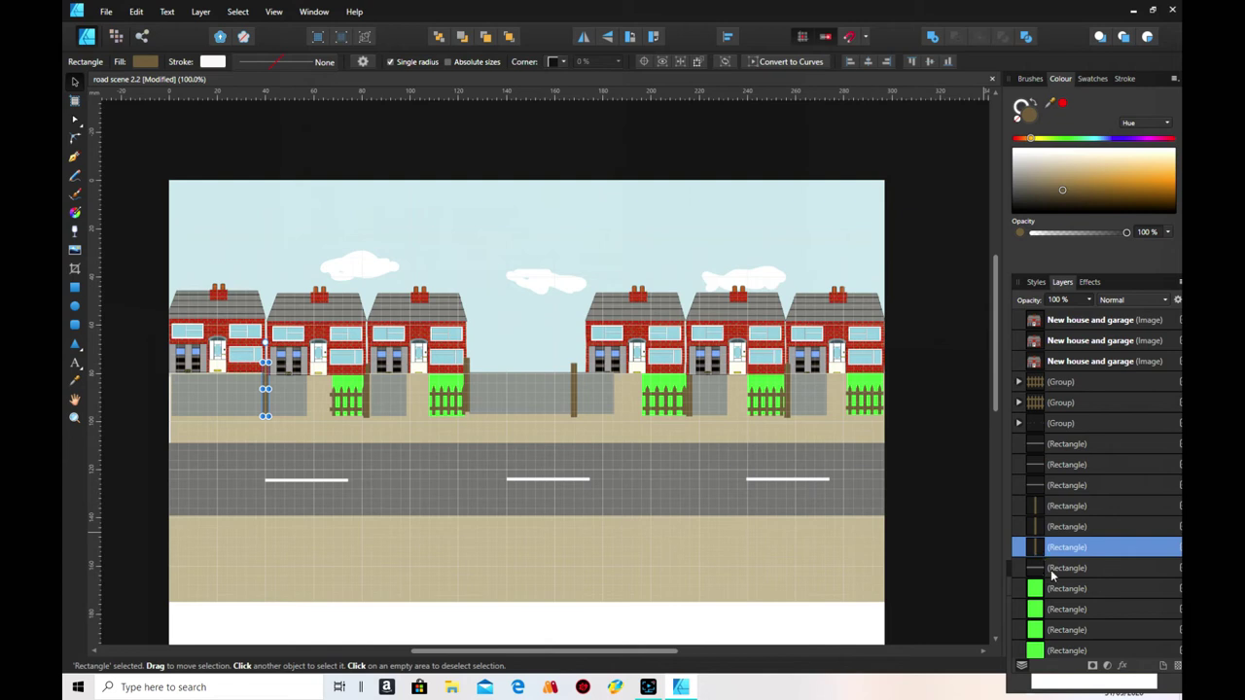
scroll(1051, 573, down, 4)
scroll(1050, 568, up, 4)
click(572, 395)
right_click(572, 395)
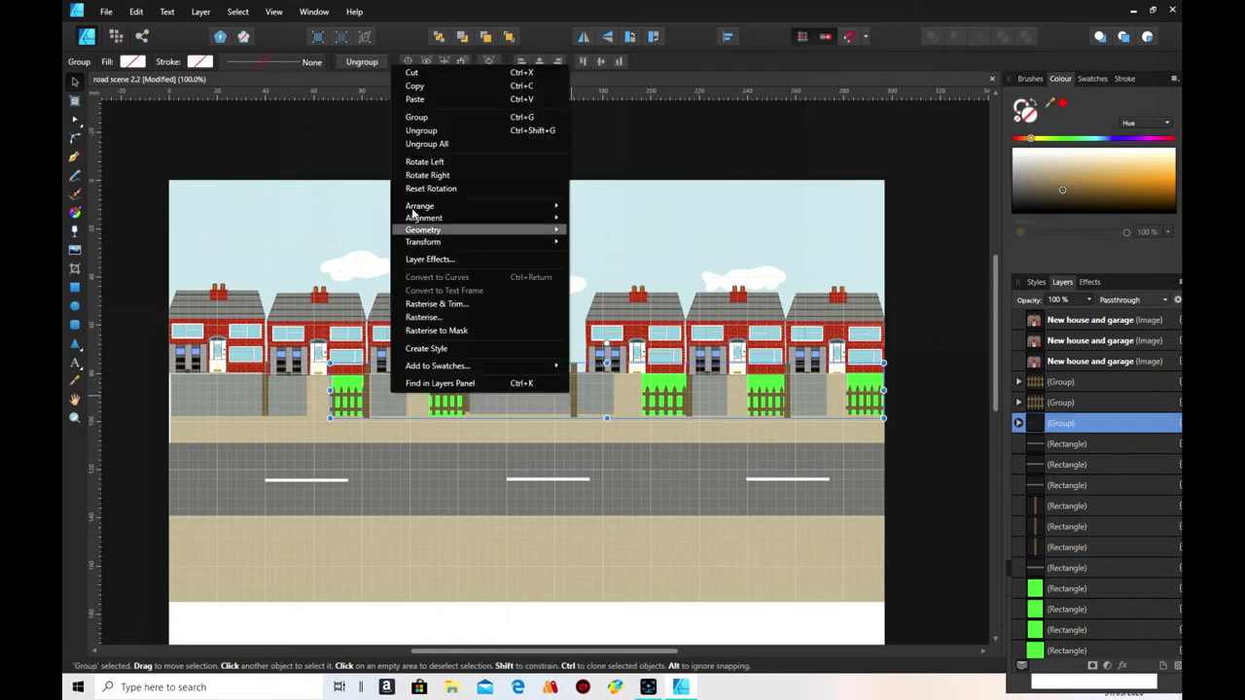
click(437, 145)
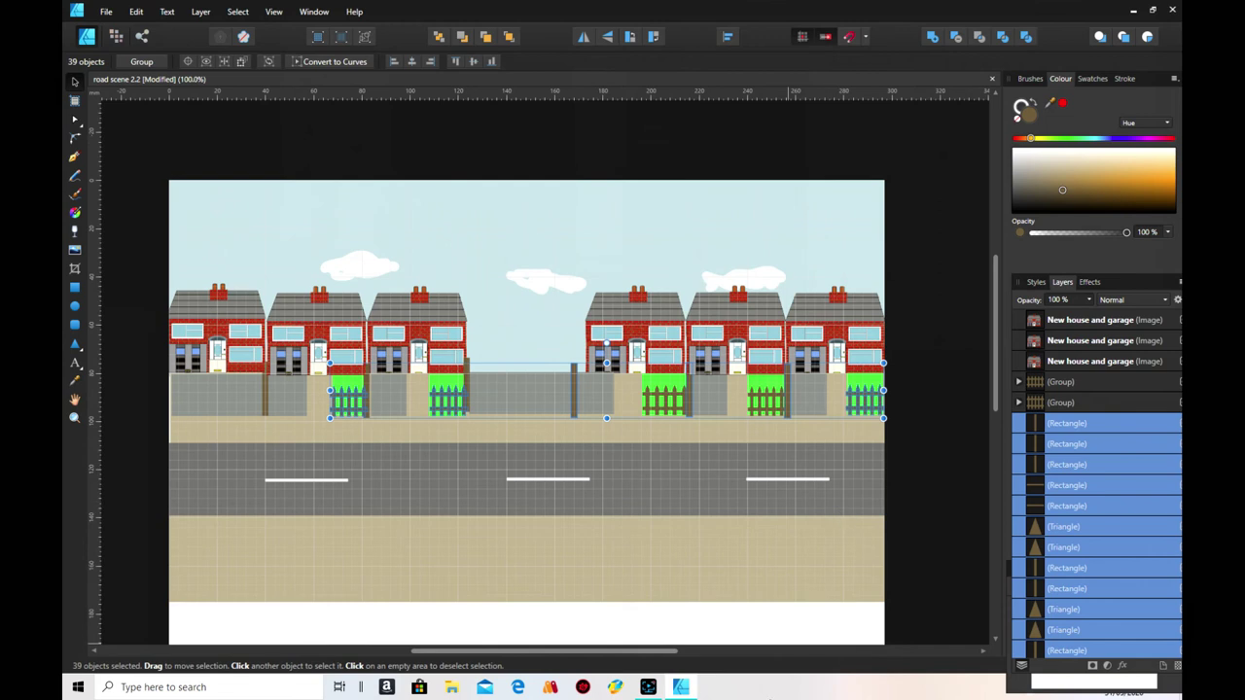
- Shift the fence post by the middle gap slightly right, then start Place Image
click(924, 616)
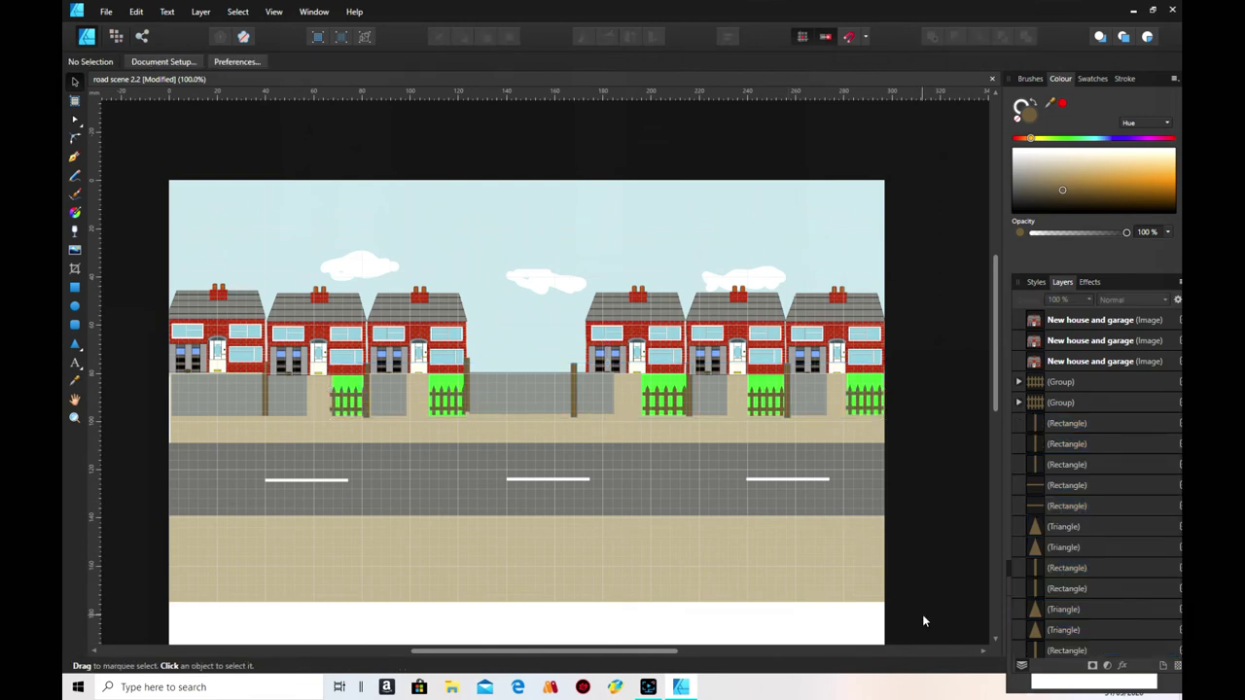
click(574, 391)
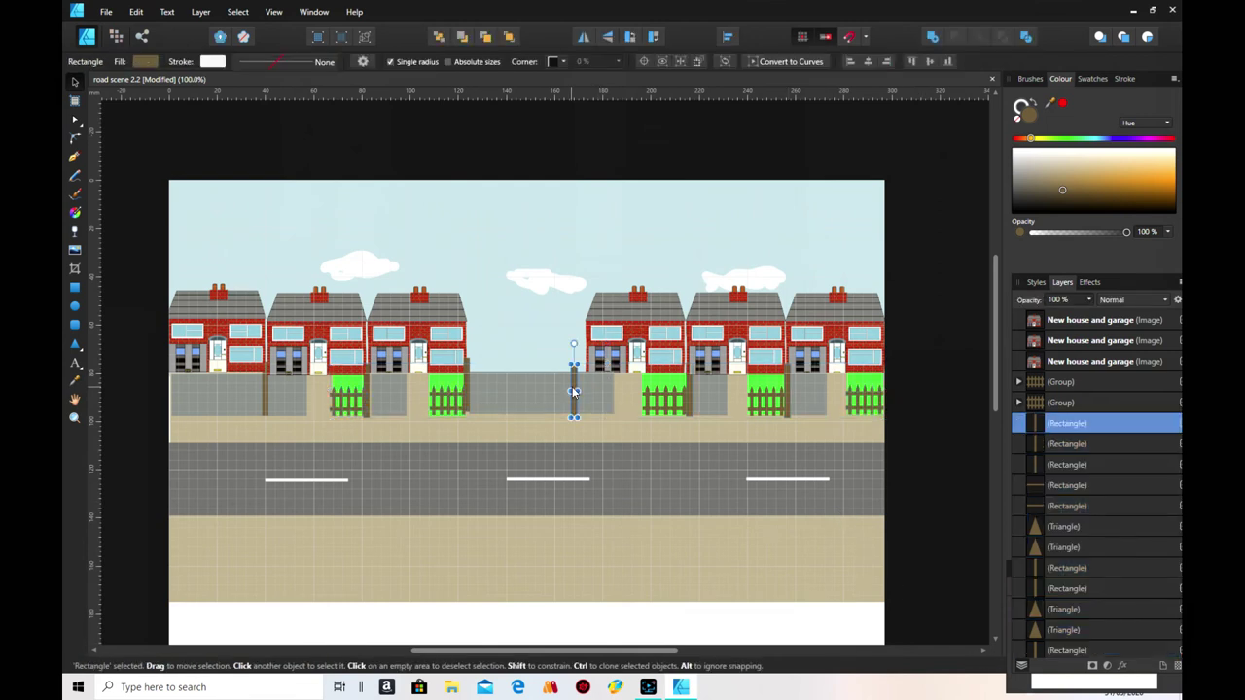
drag(574, 391, 590, 390)
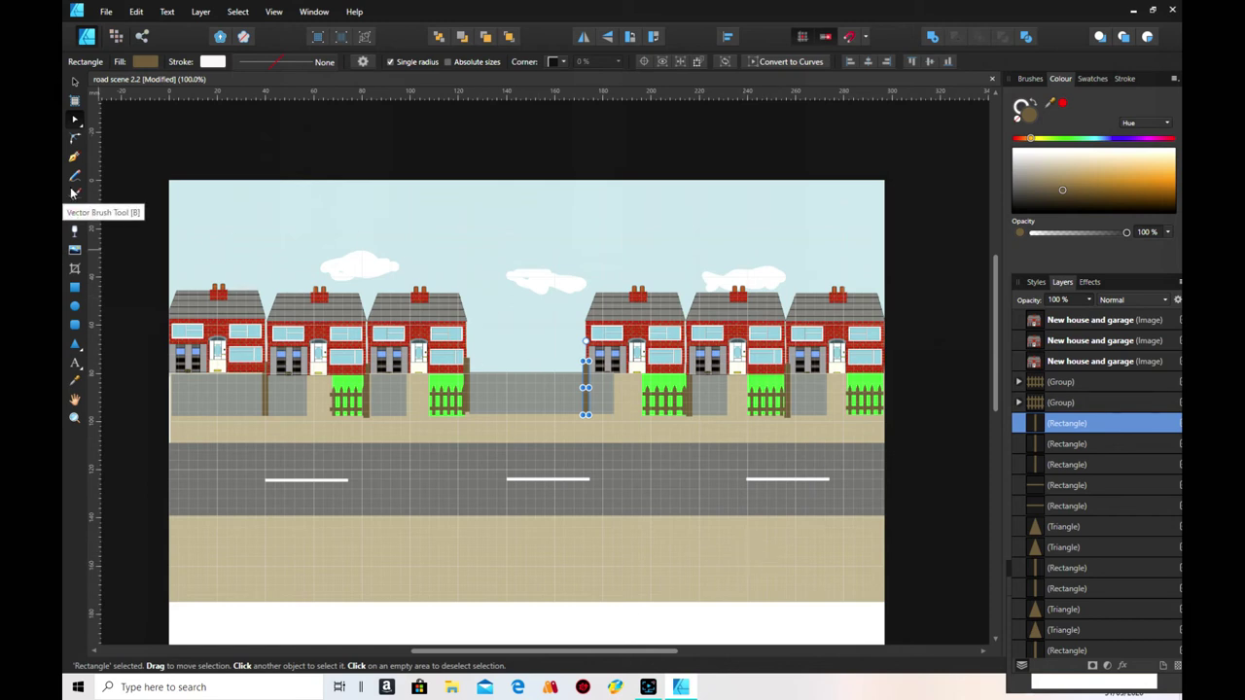
click(76, 251)
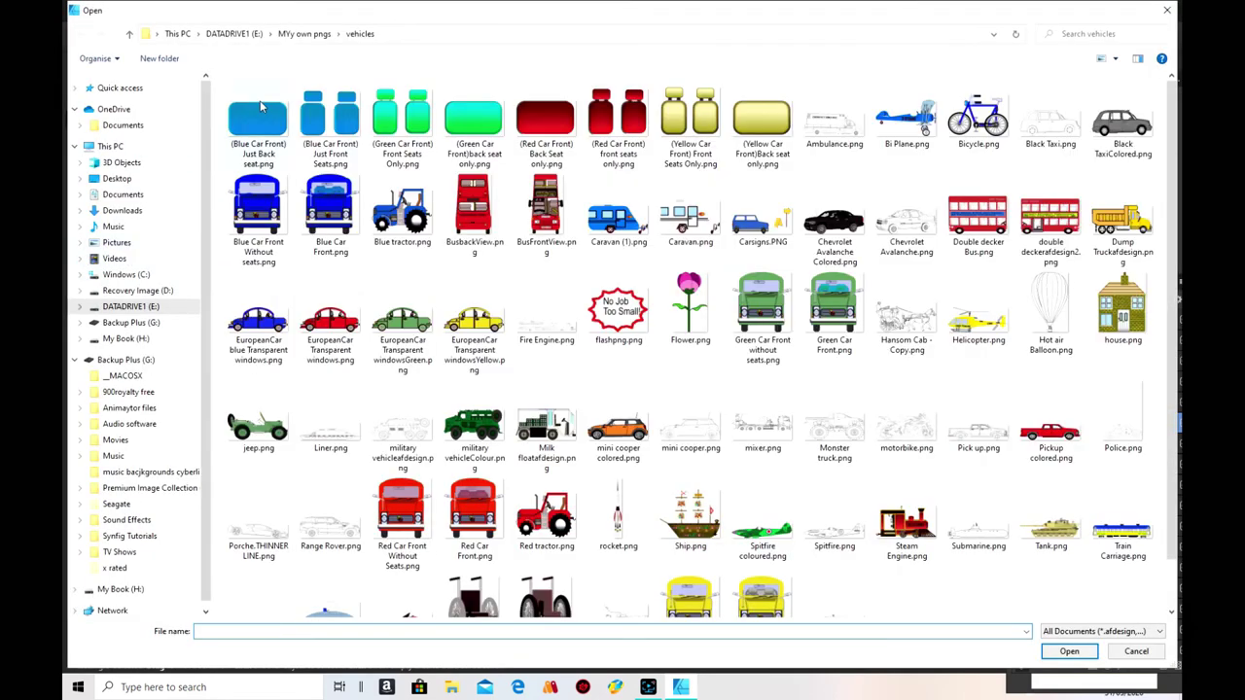
- Go up from the vehicles folder to MYy own pngs and open the buildings folder
click(304, 34)
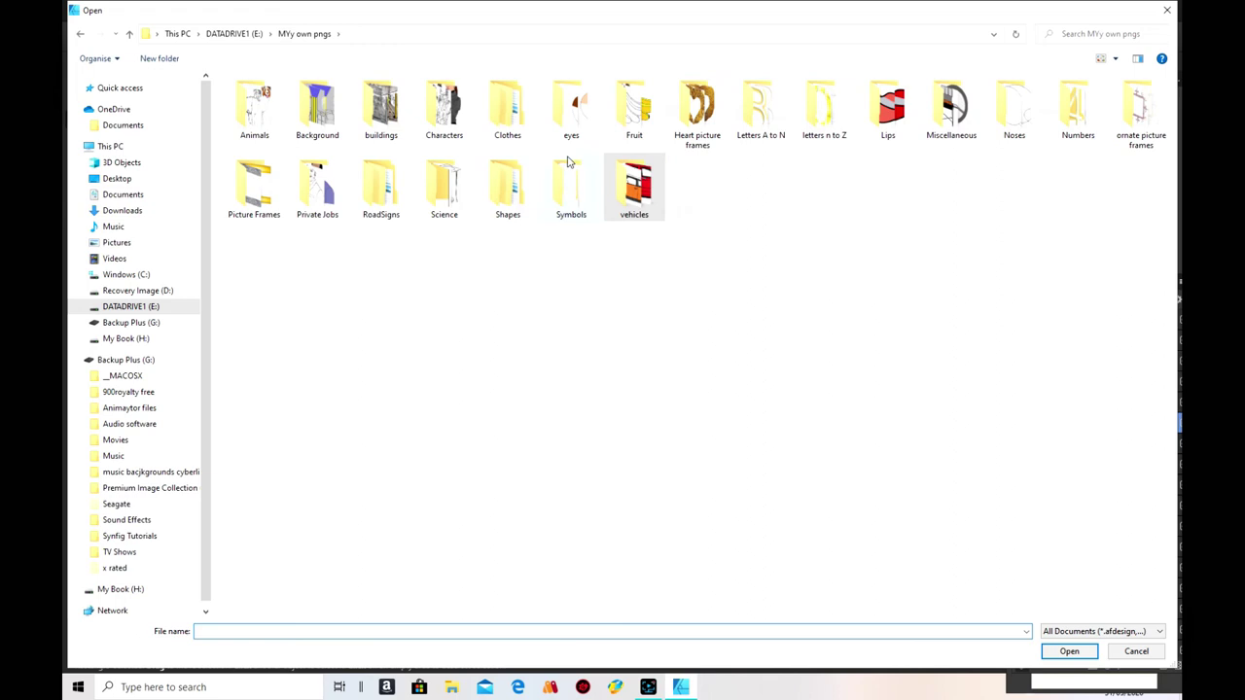
double_click(381, 105)
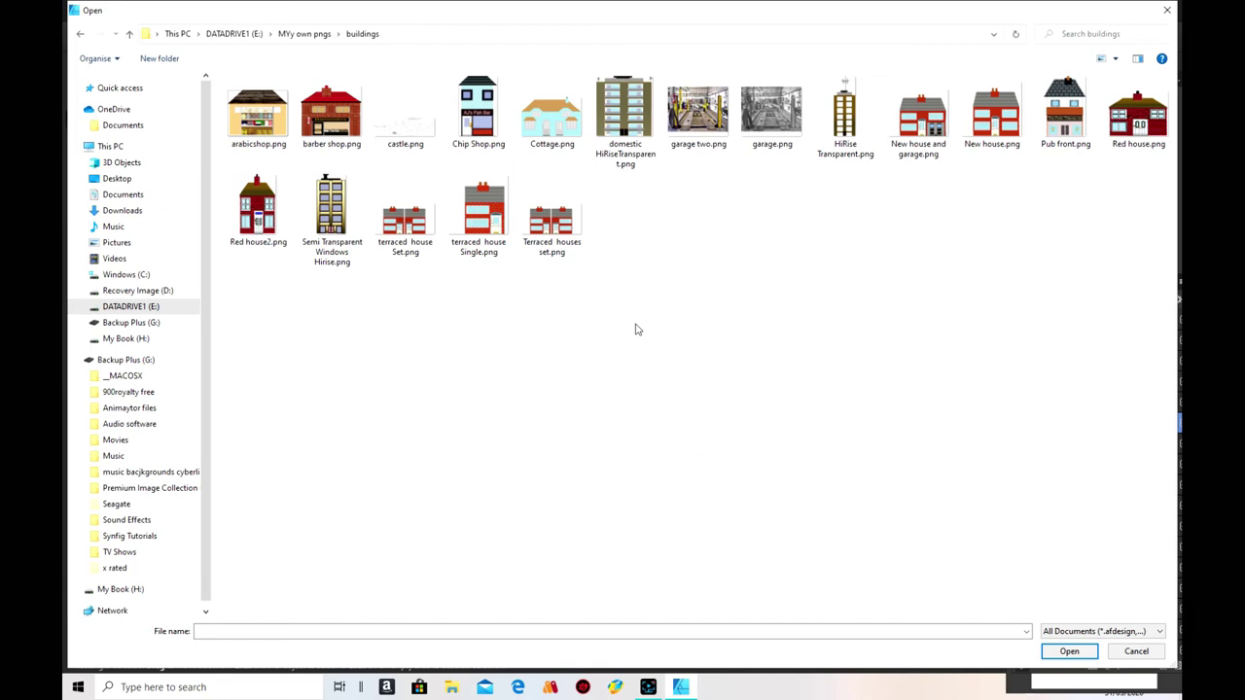
- Place Cottage.png into the gap between the terraced houses
click(549, 141)
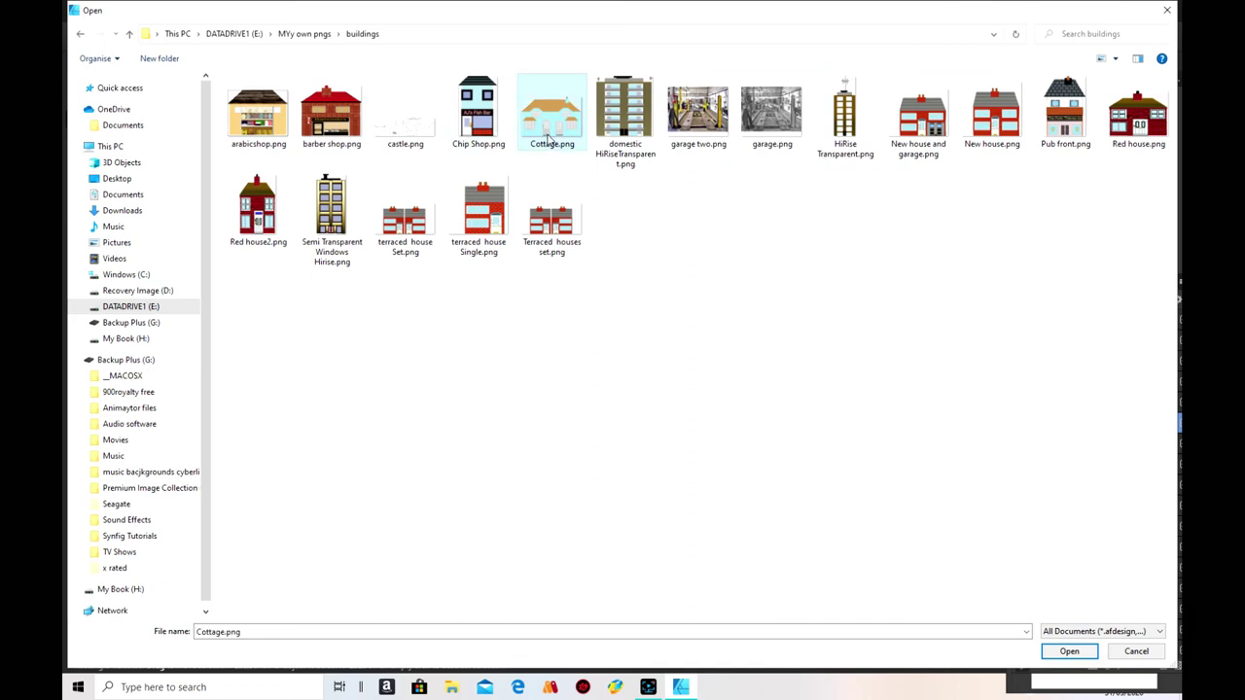
click(1069, 650)
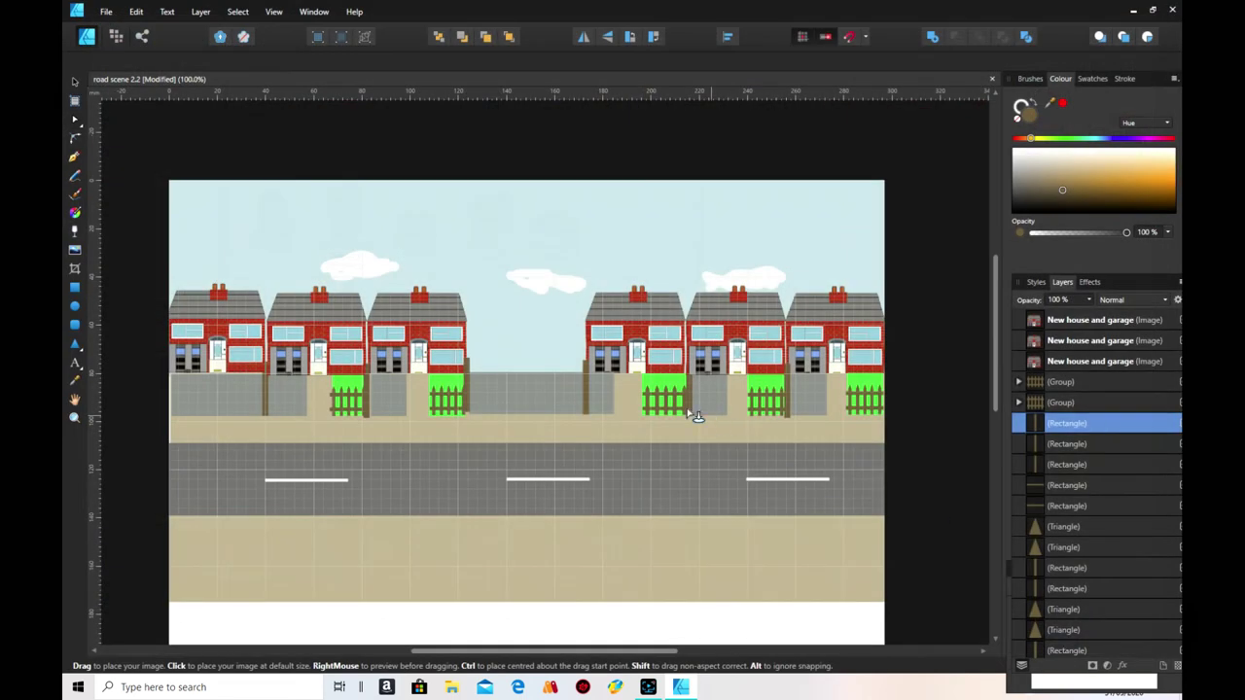
drag(477, 292, 553, 427)
- Undo the accidental change to the road rectangle
click(553, 427)
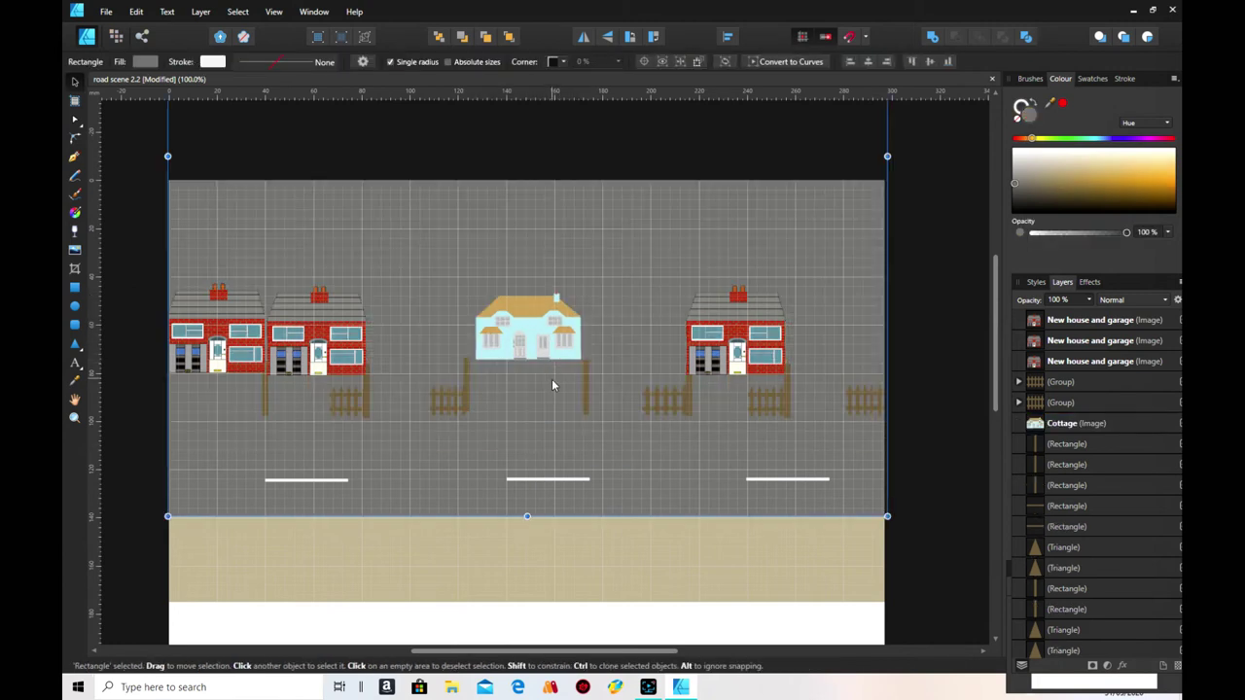
click(136, 11)
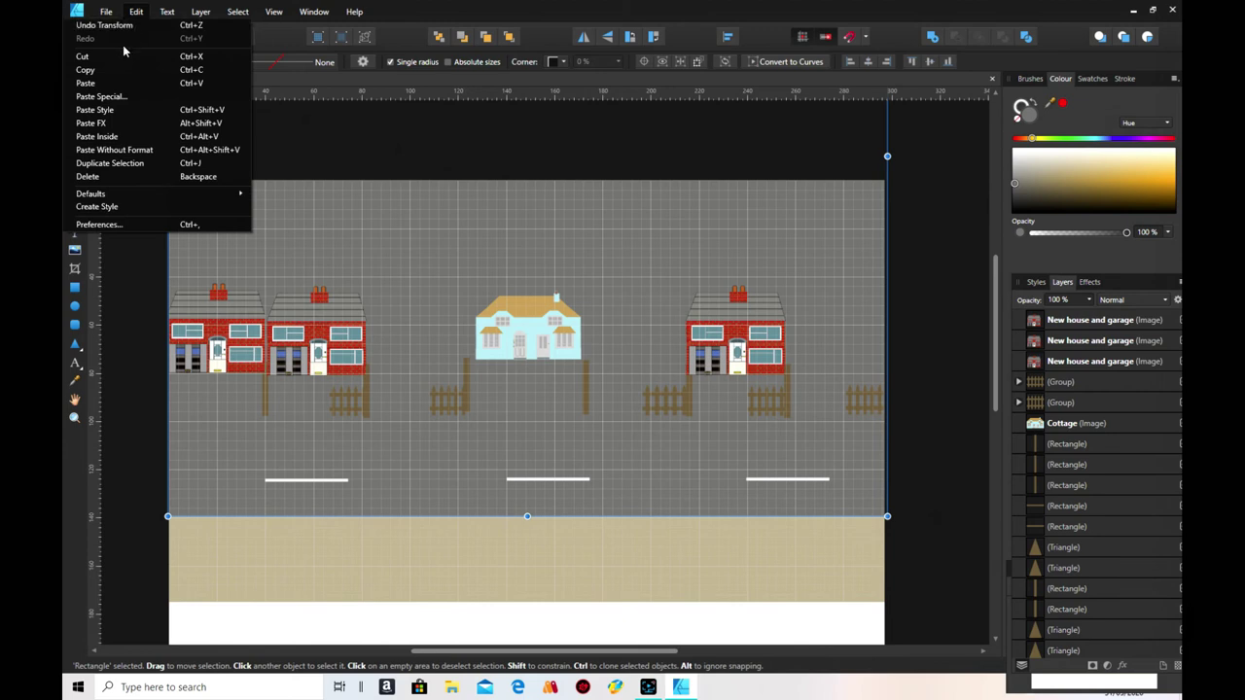
click(125, 25)
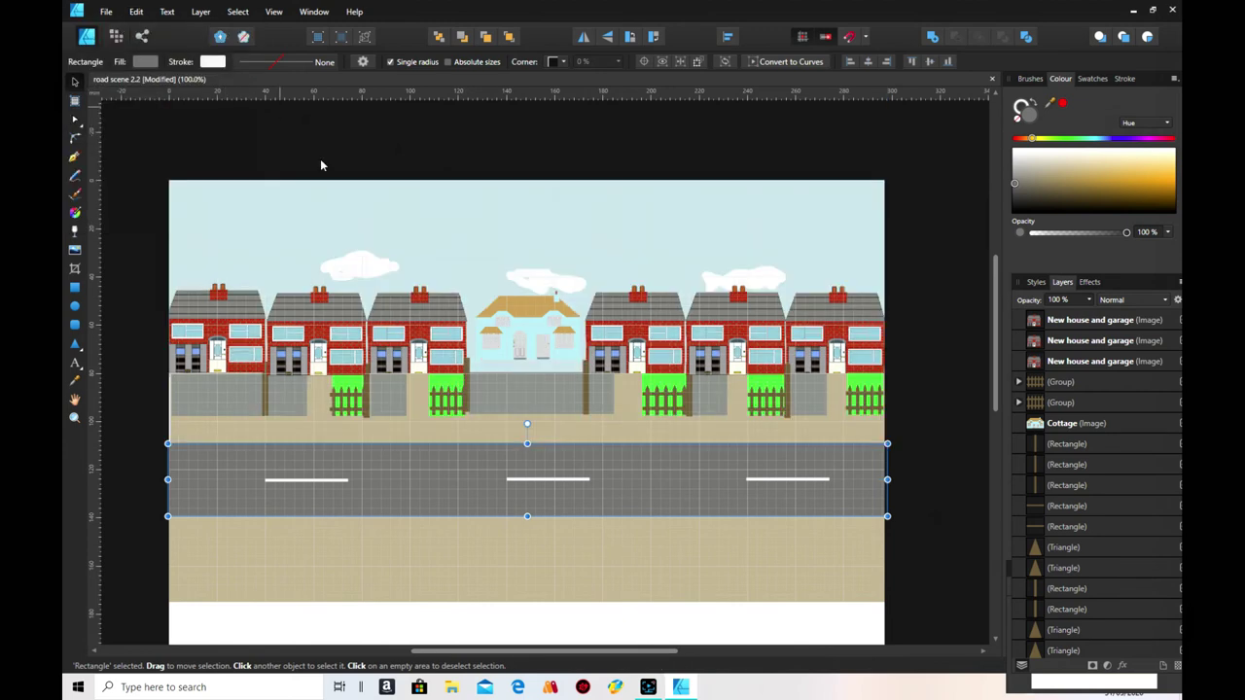
- Enlarge and reposition the cottage to fill the gap, then delete it via the Edit menu
click(543, 333)
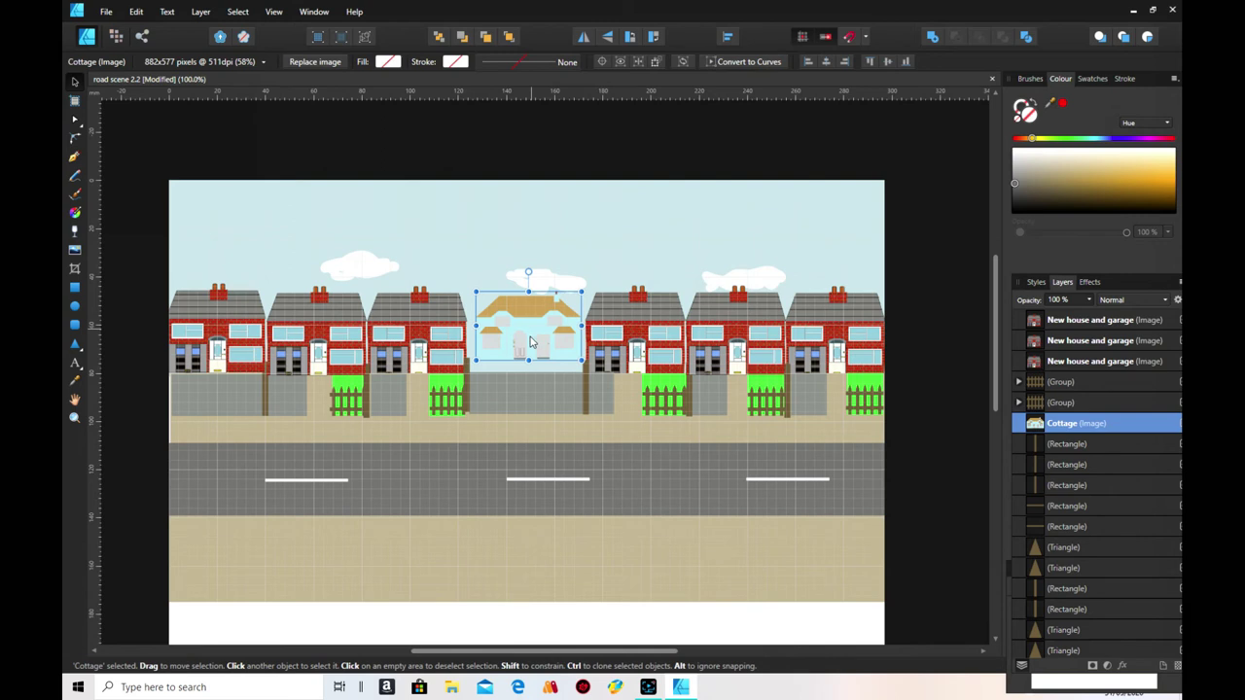
drag(534, 338, 528, 345)
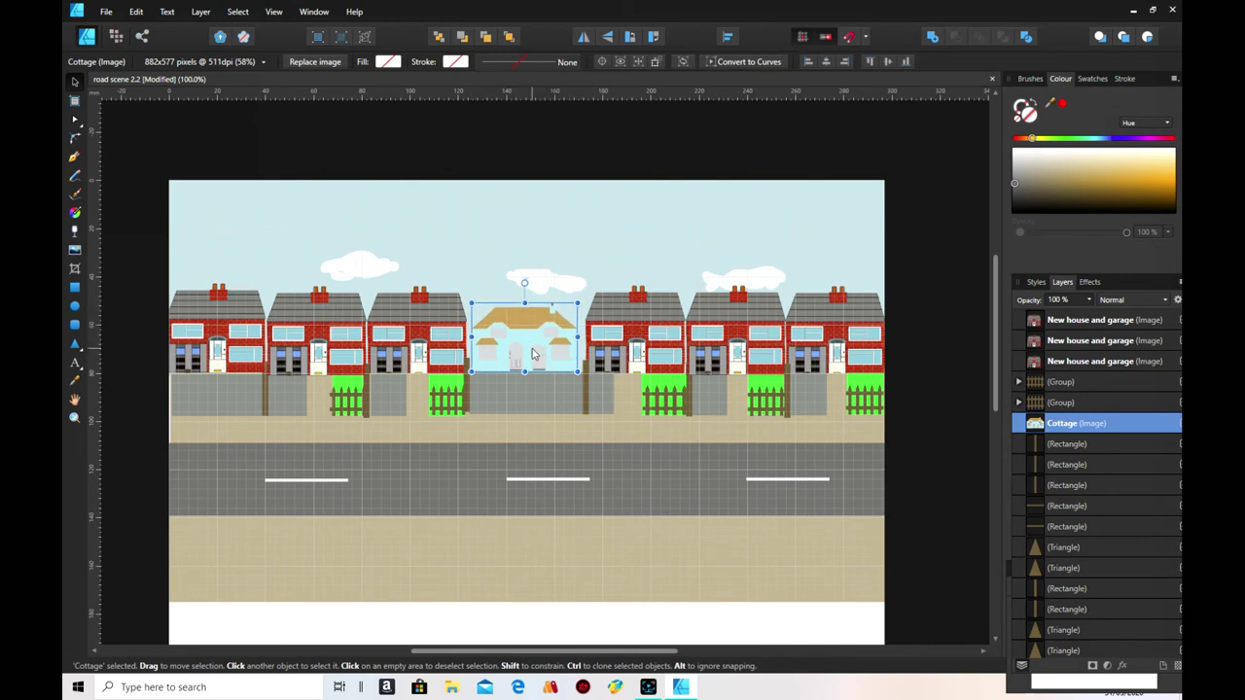
drag(578, 303, 590, 293)
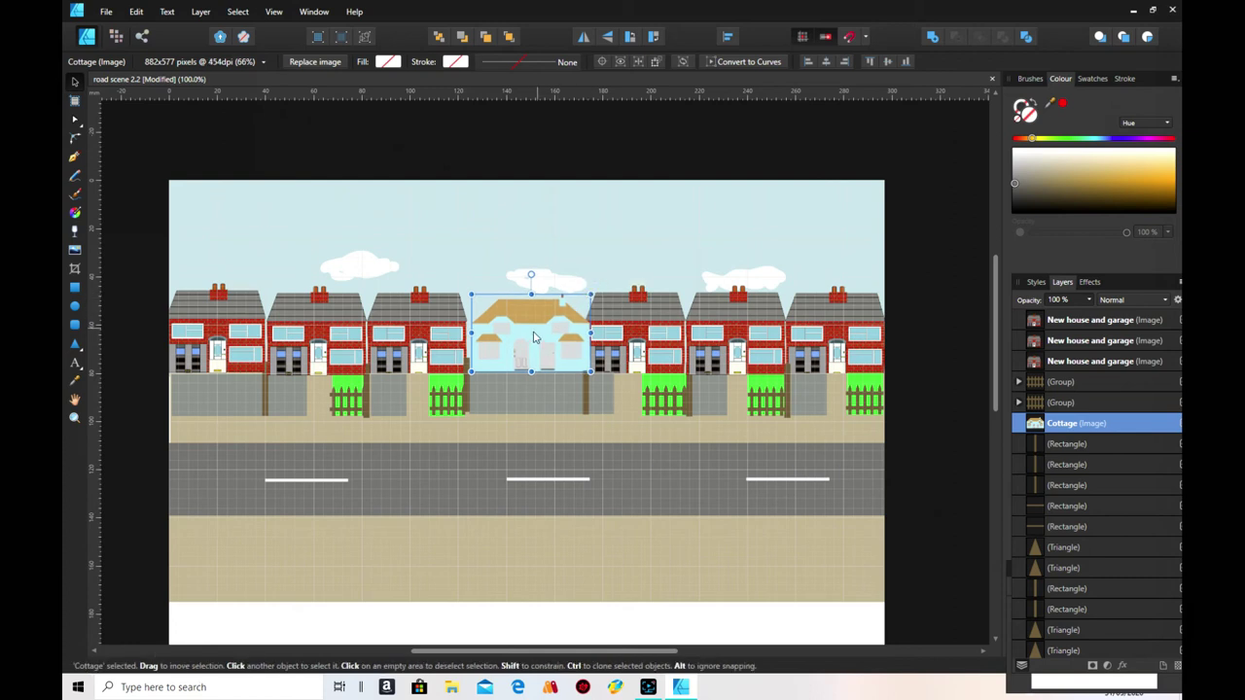
drag(535, 337, 529, 332)
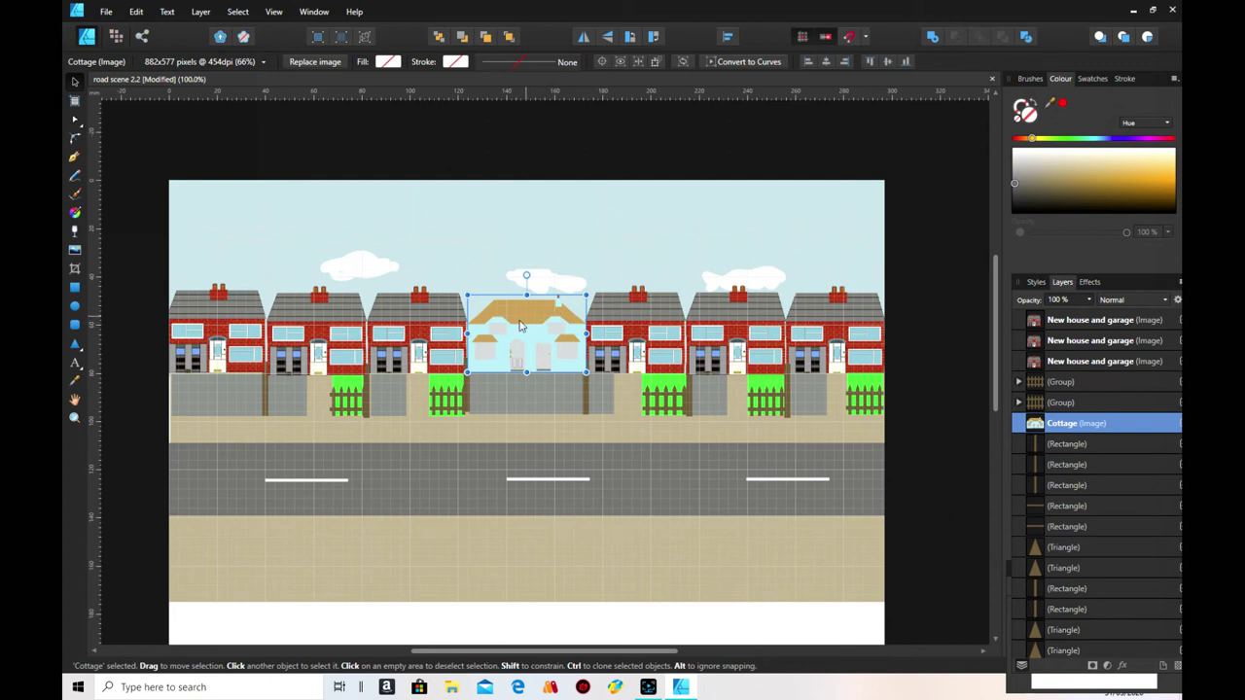
click(136, 12)
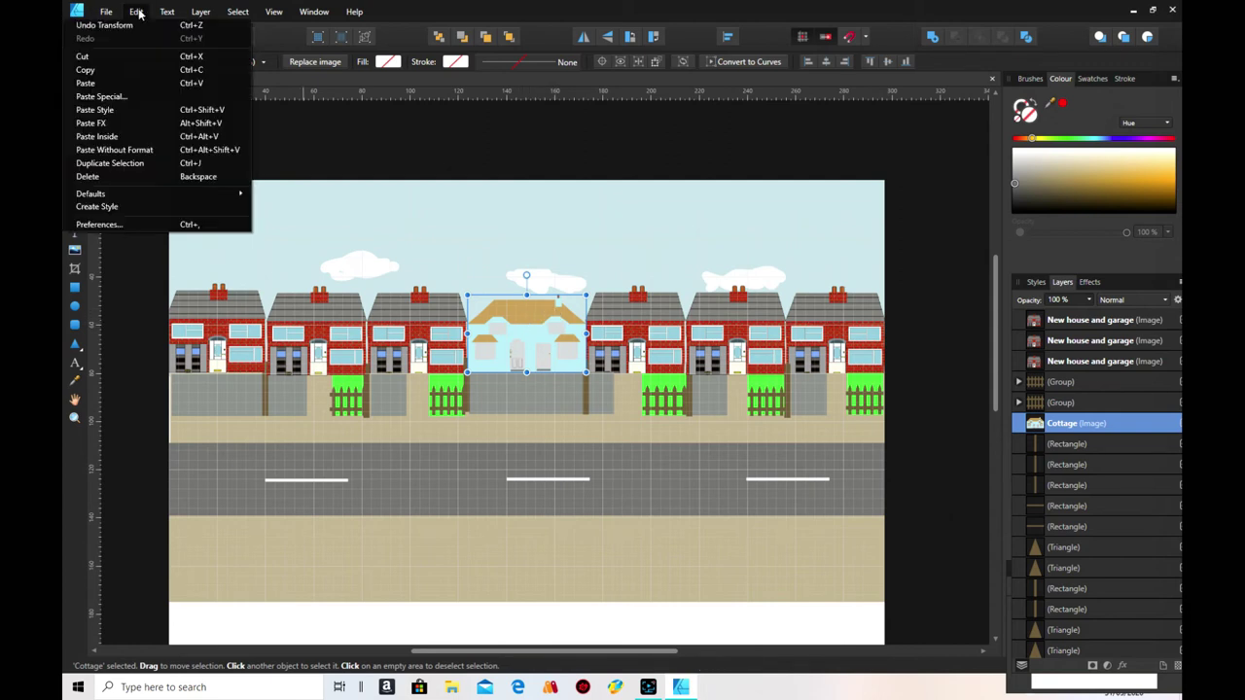
click(113, 176)
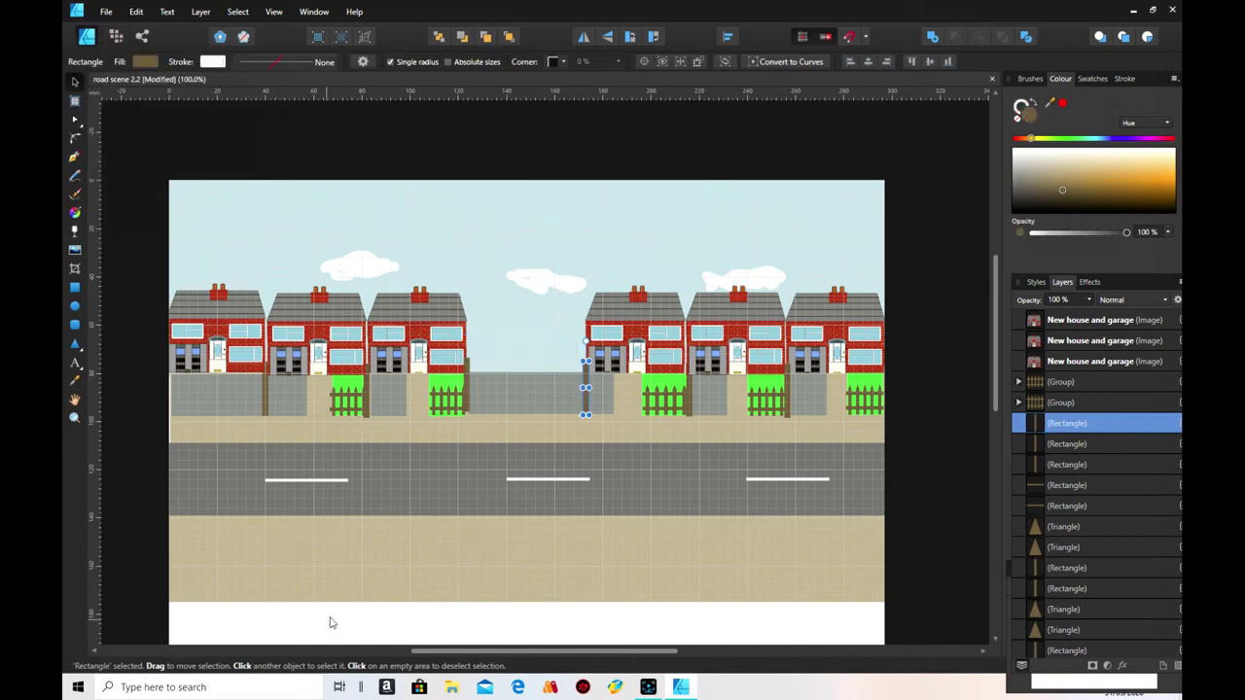
- Place New house.png into the gap in the terrace
click(75, 250)
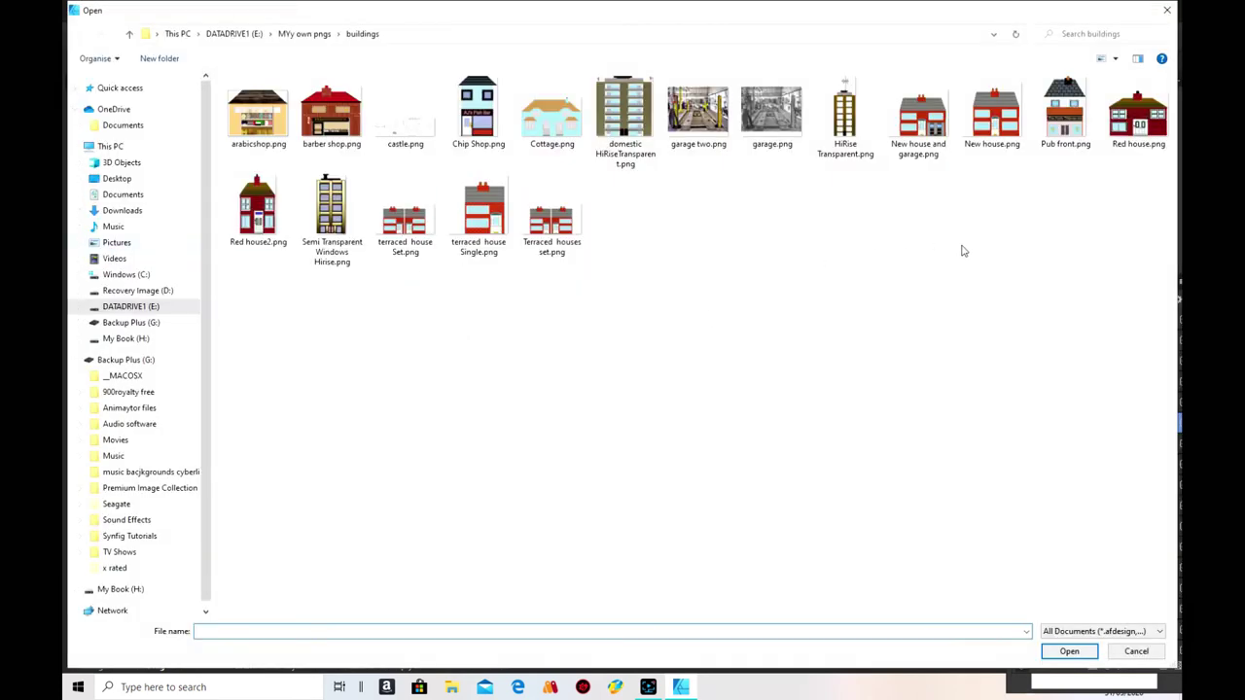
click(1007, 115)
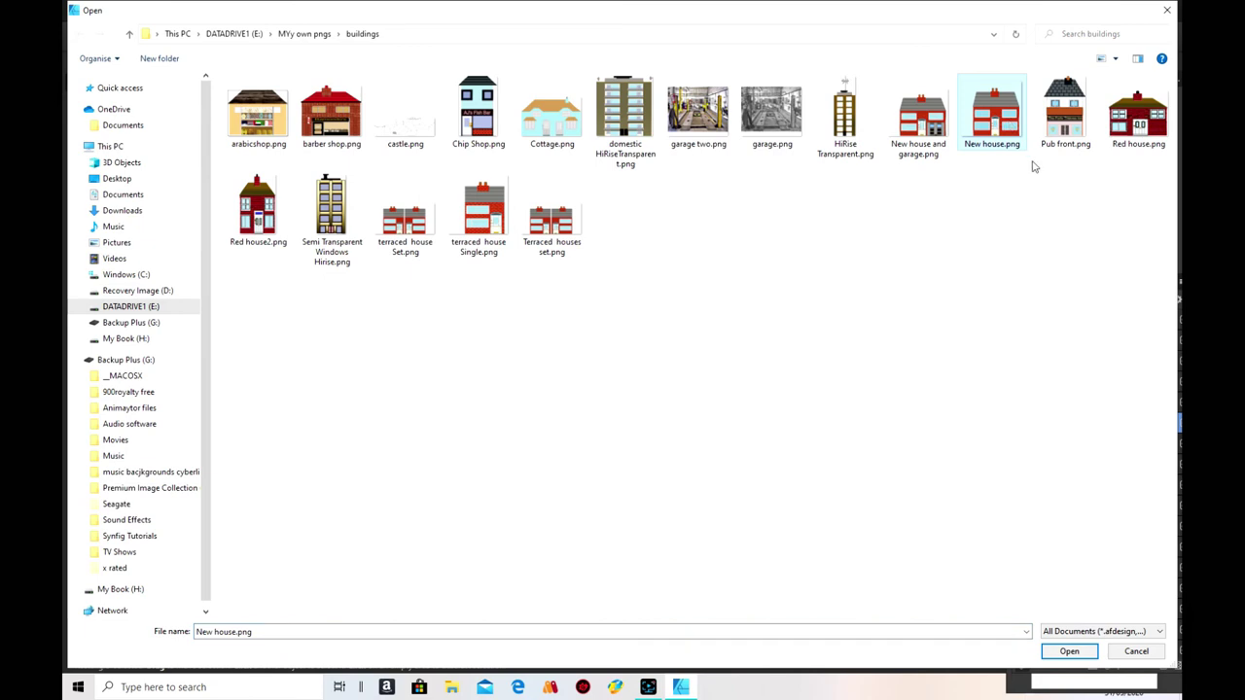
click(1068, 650)
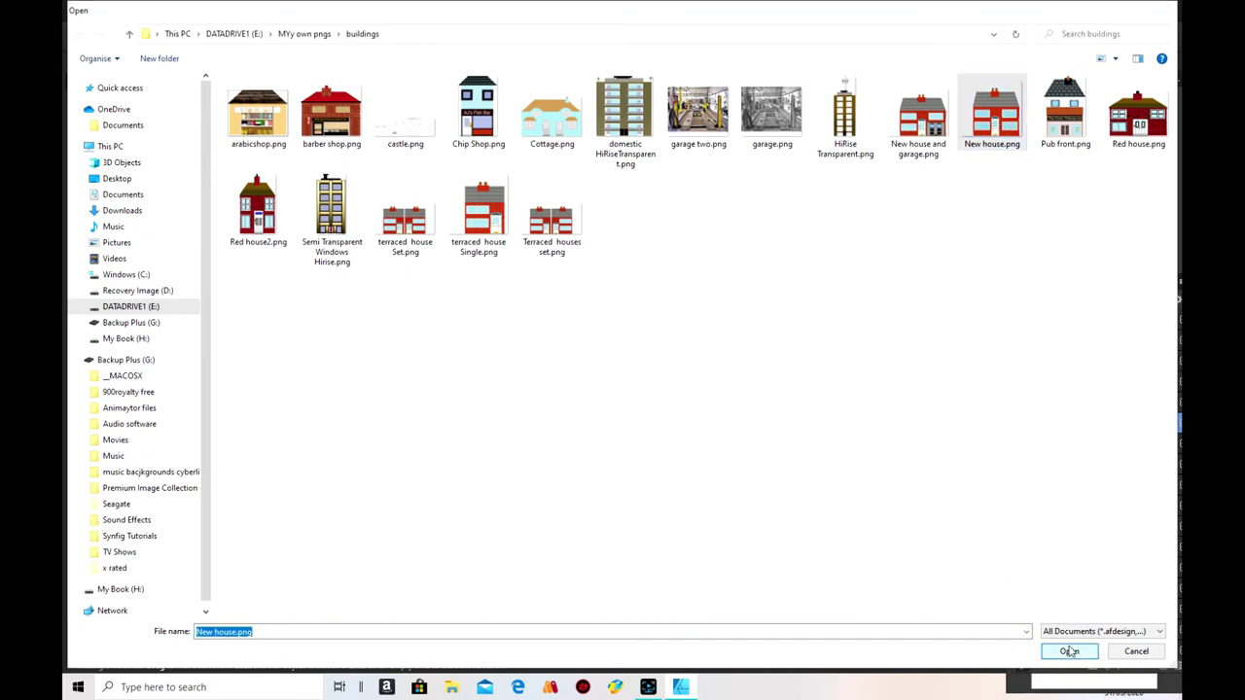
drag(476, 290, 535, 405)
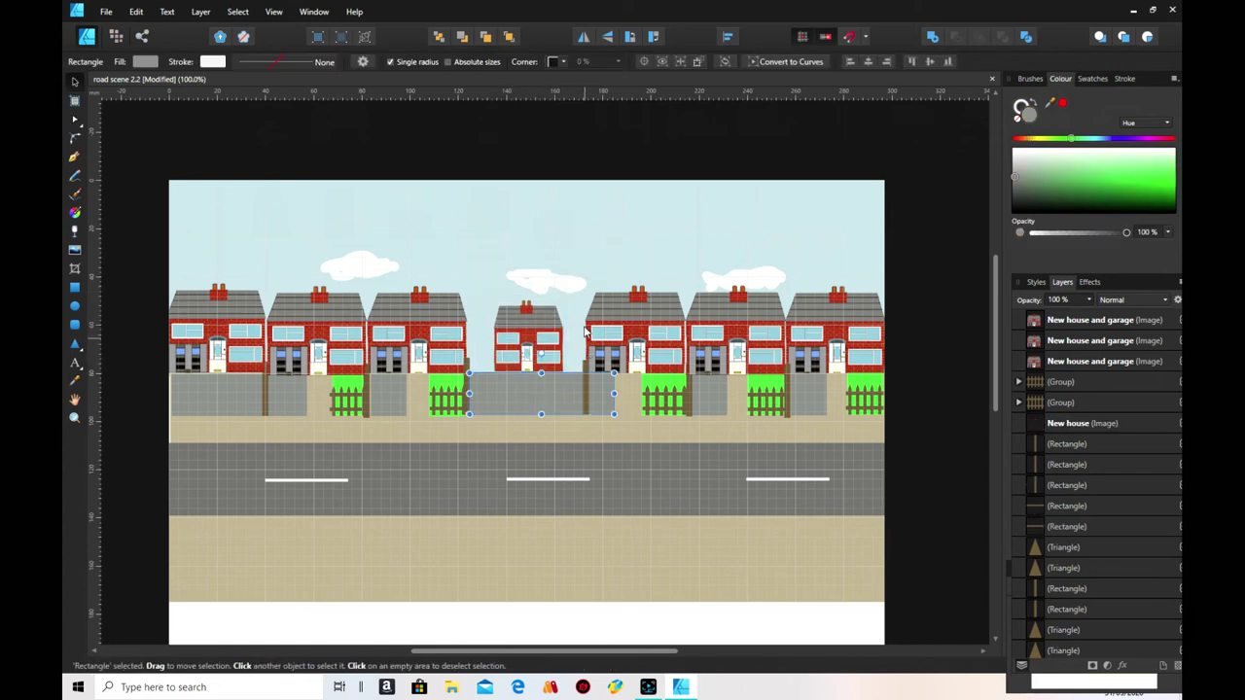
click(540, 334)
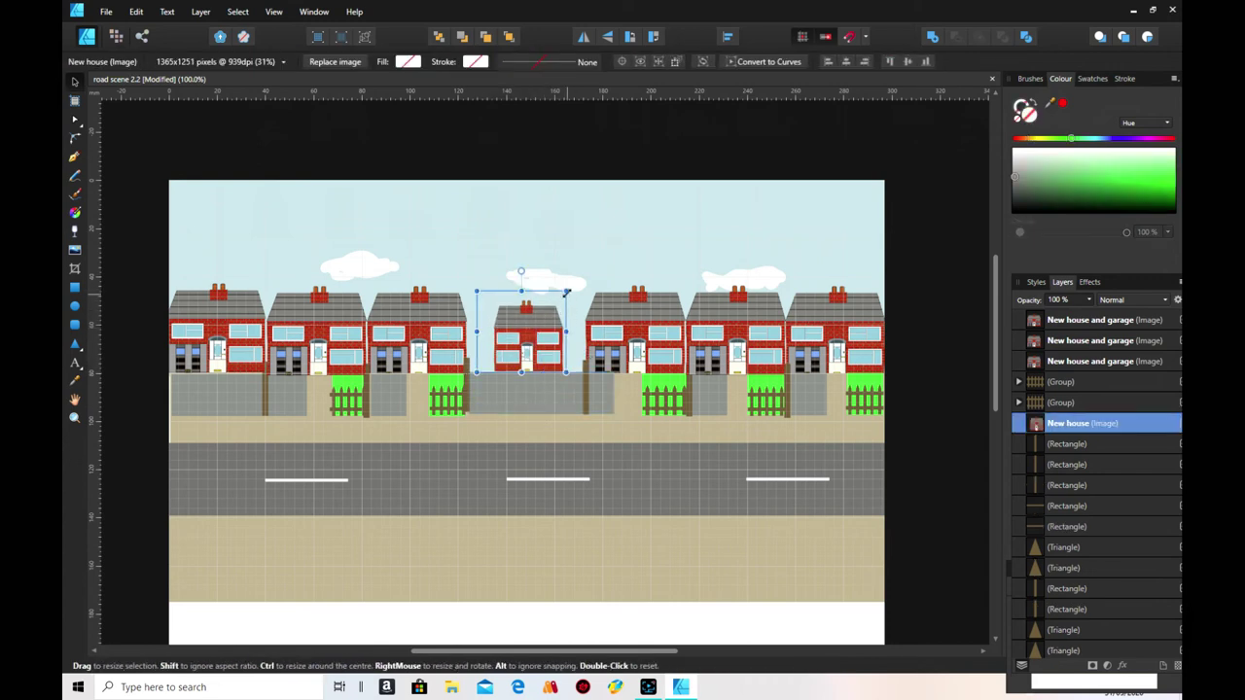
- Resize the New house so its width and roofline match the neighbouring red-brick houses
drag(569, 290, 589, 270)
drag(475, 322, 462, 322)
drag(445, 320, 464, 321)
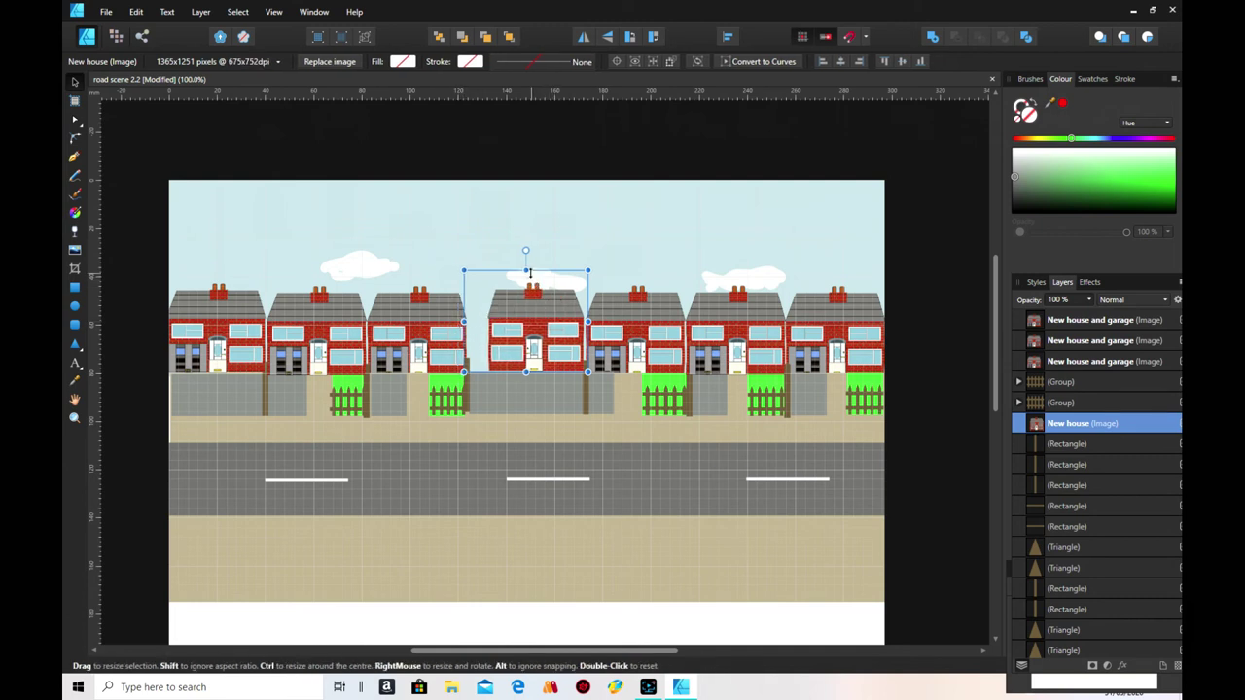
drag(525, 269, 525, 278)
drag(536, 333, 534, 334)
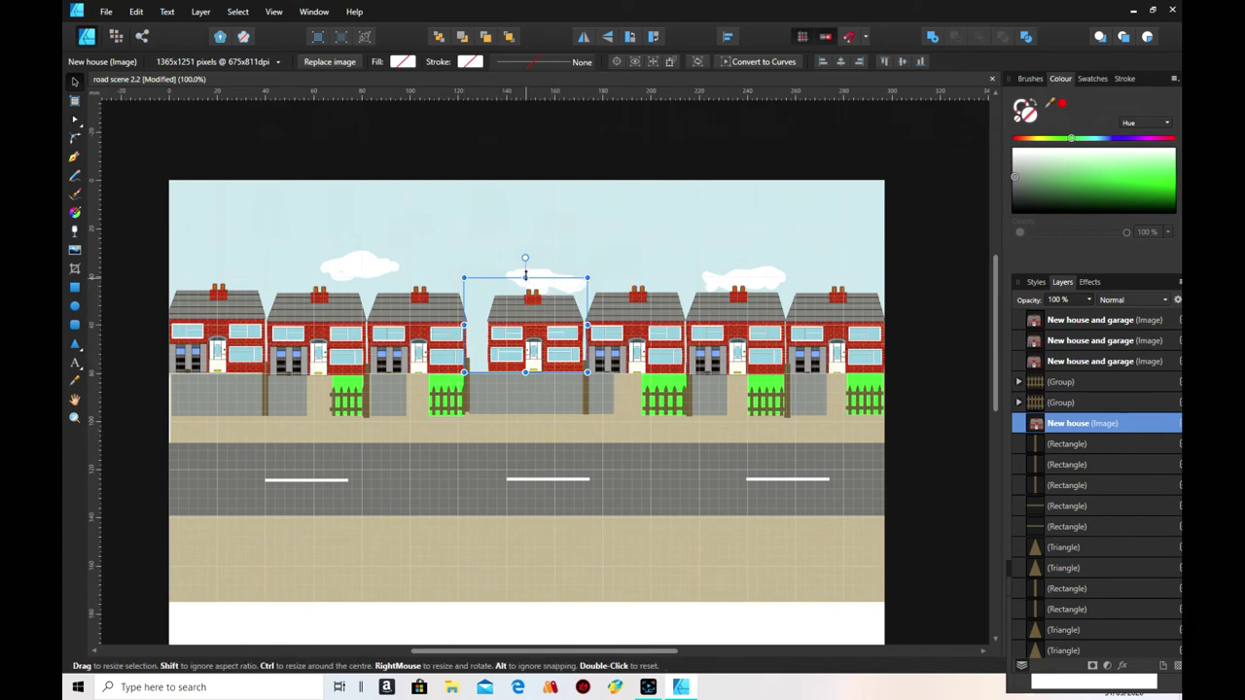
drag(525, 276, 525, 272)
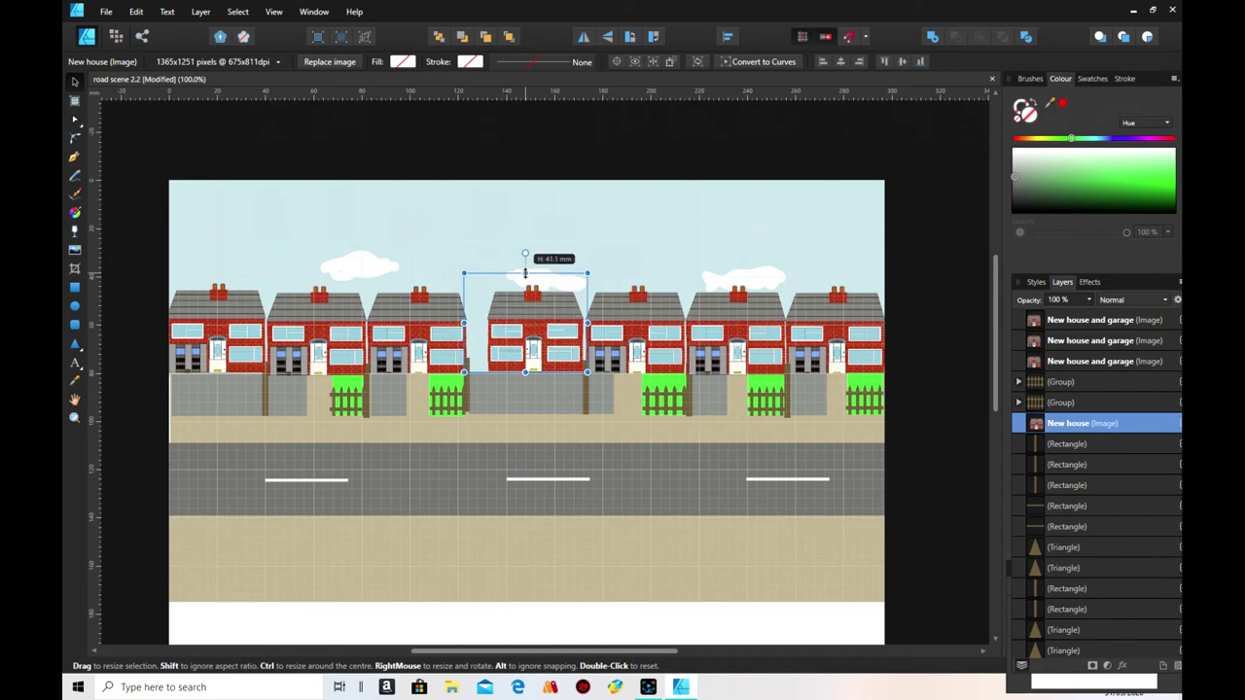
click(630, 537)
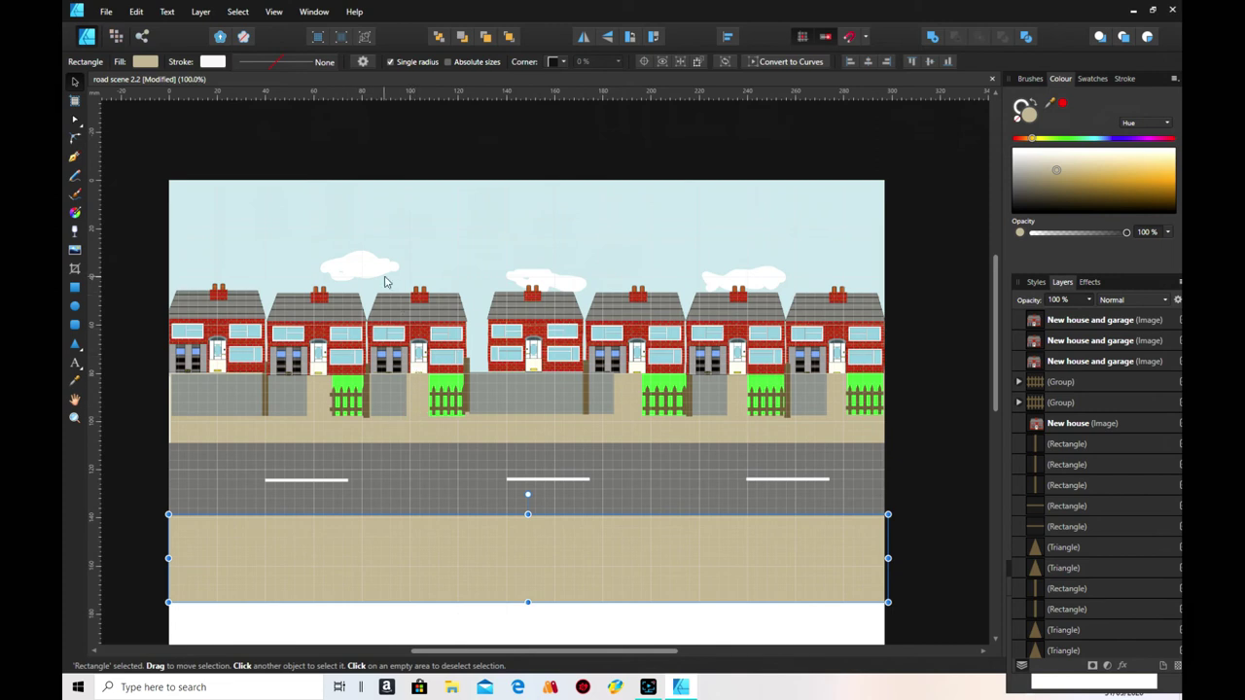
- Place Female detective 3 Colored.png from the Characters folder into the street, over the New house
click(75, 251)
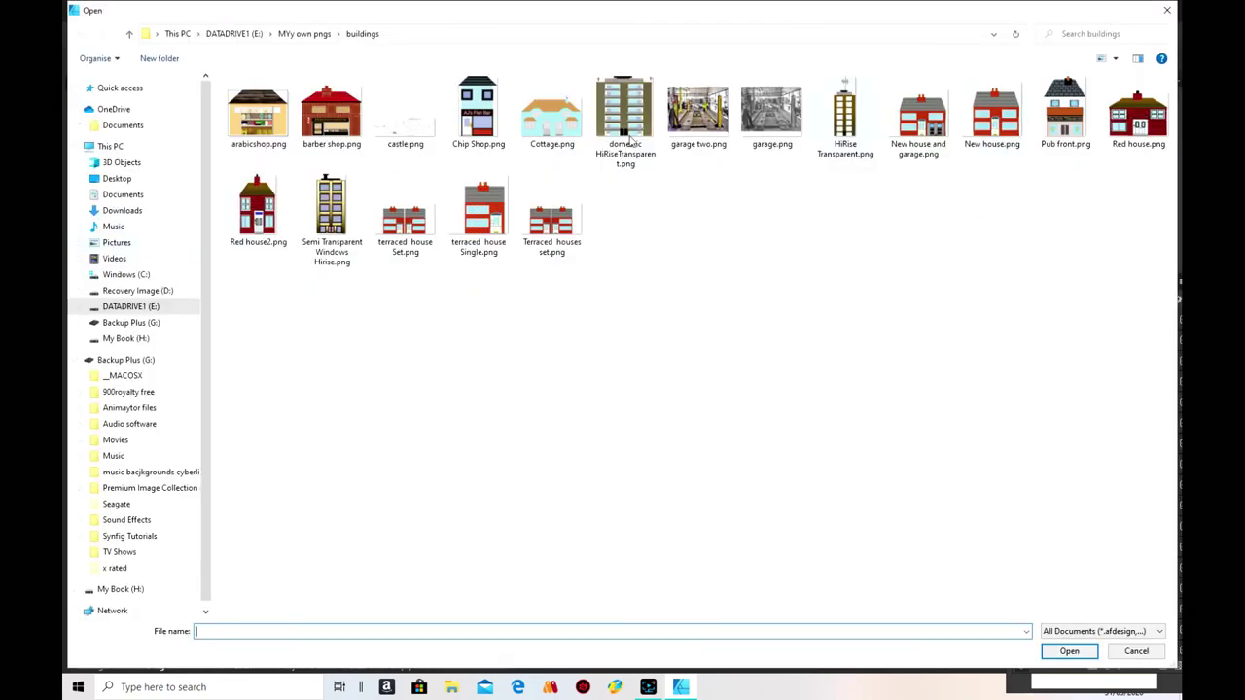
click(288, 39)
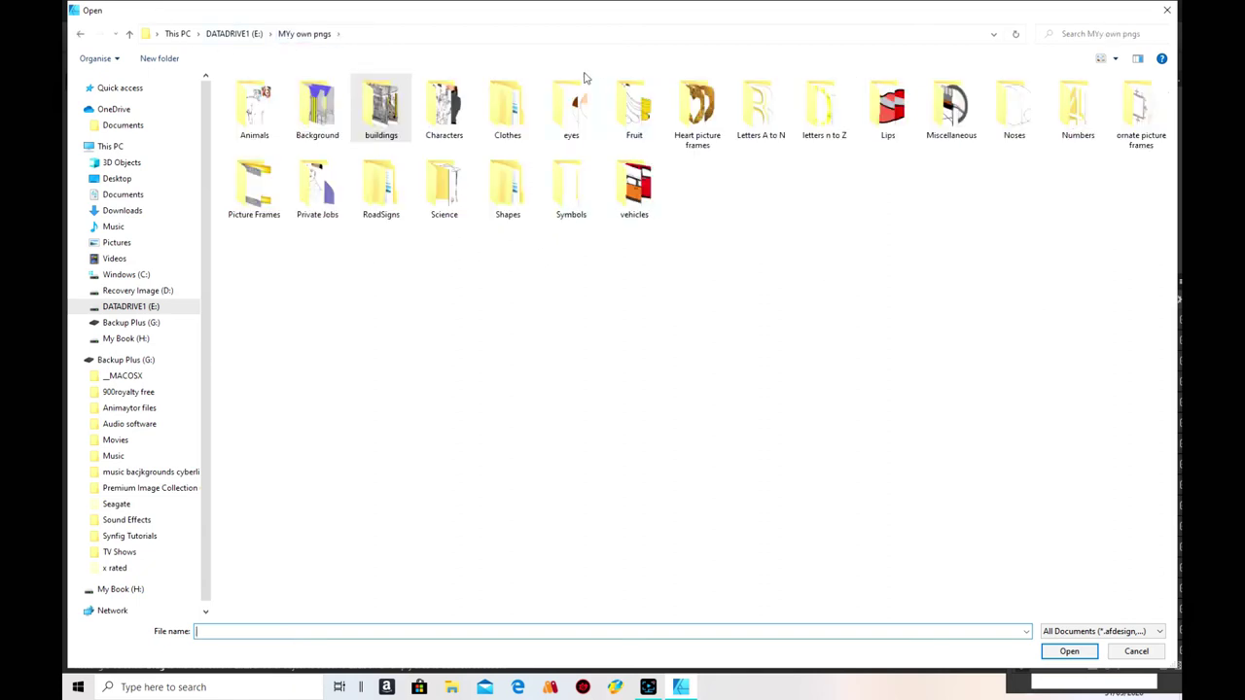
double_click(450, 112)
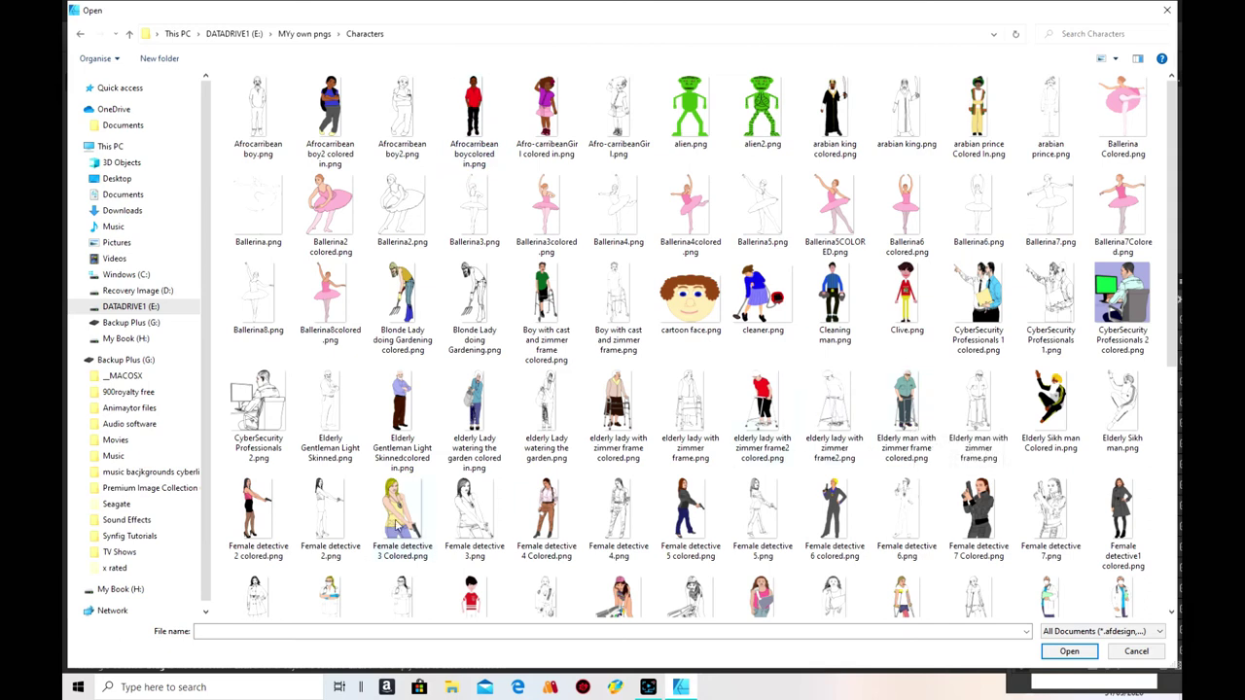
double_click(397, 525)
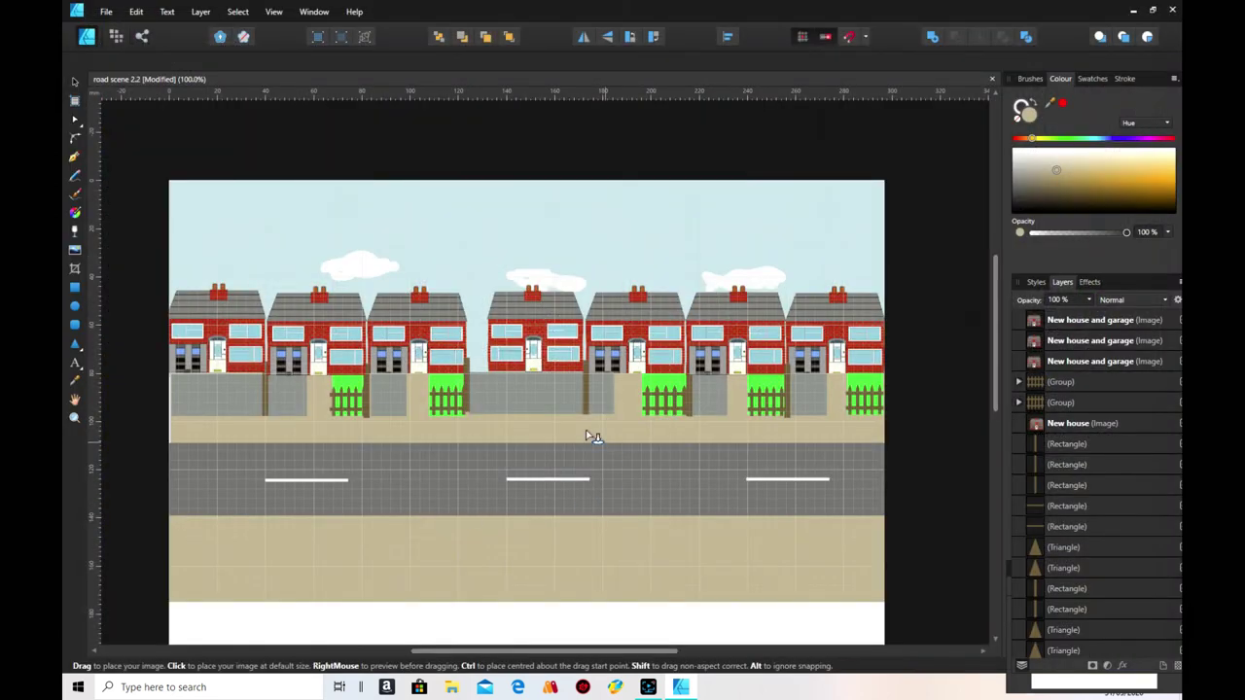
mouse_move(514, 385)
mouse_down()
mouse_move(537, 437)
mouse_move(567, 456)
mouse_move(521, 369)
mouse_move(517, 422)
mouse_move(528, 428)
mouse_move(511, 370)
mouse_up()
click(512, 370)
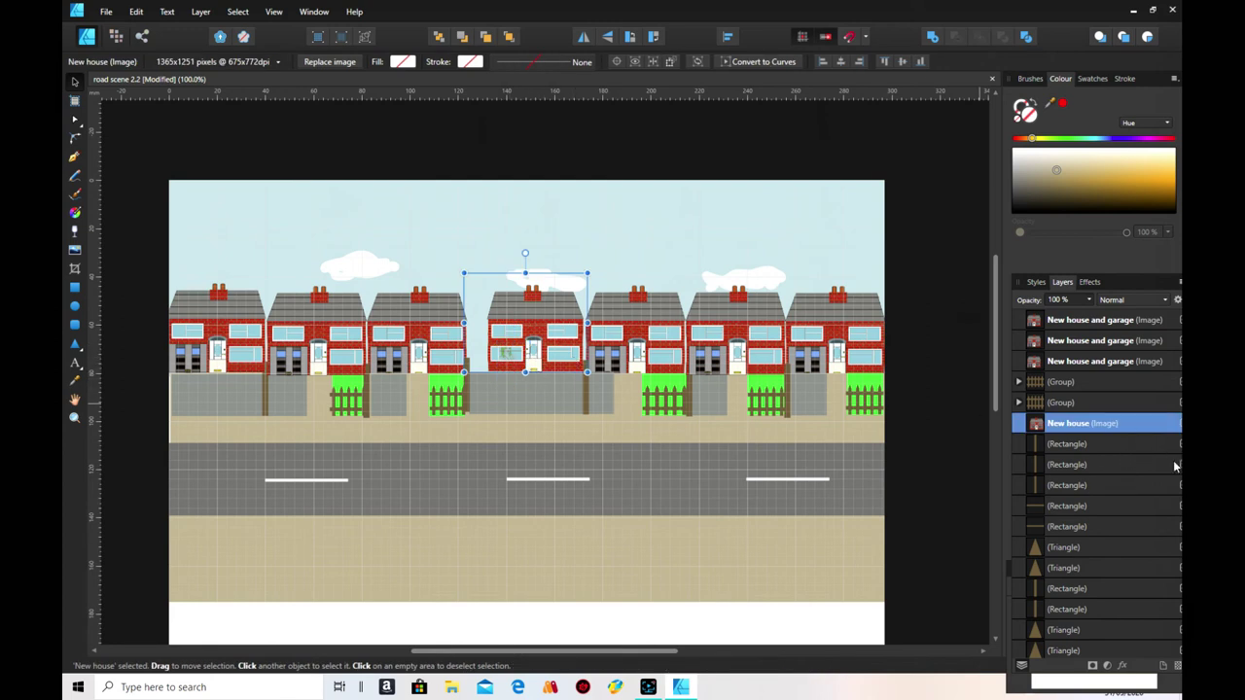
- Send the New house image to the back with Arrange
scroll(1097, 495, down, 5)
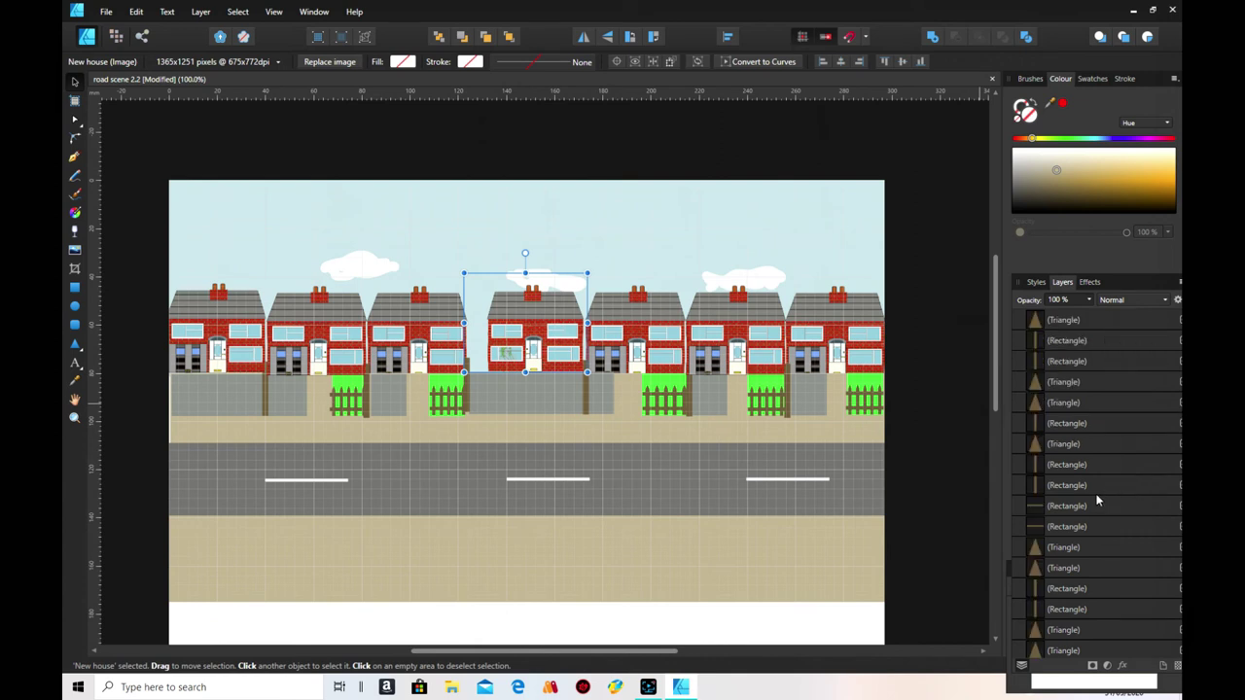
scroll(1097, 495, up, 3)
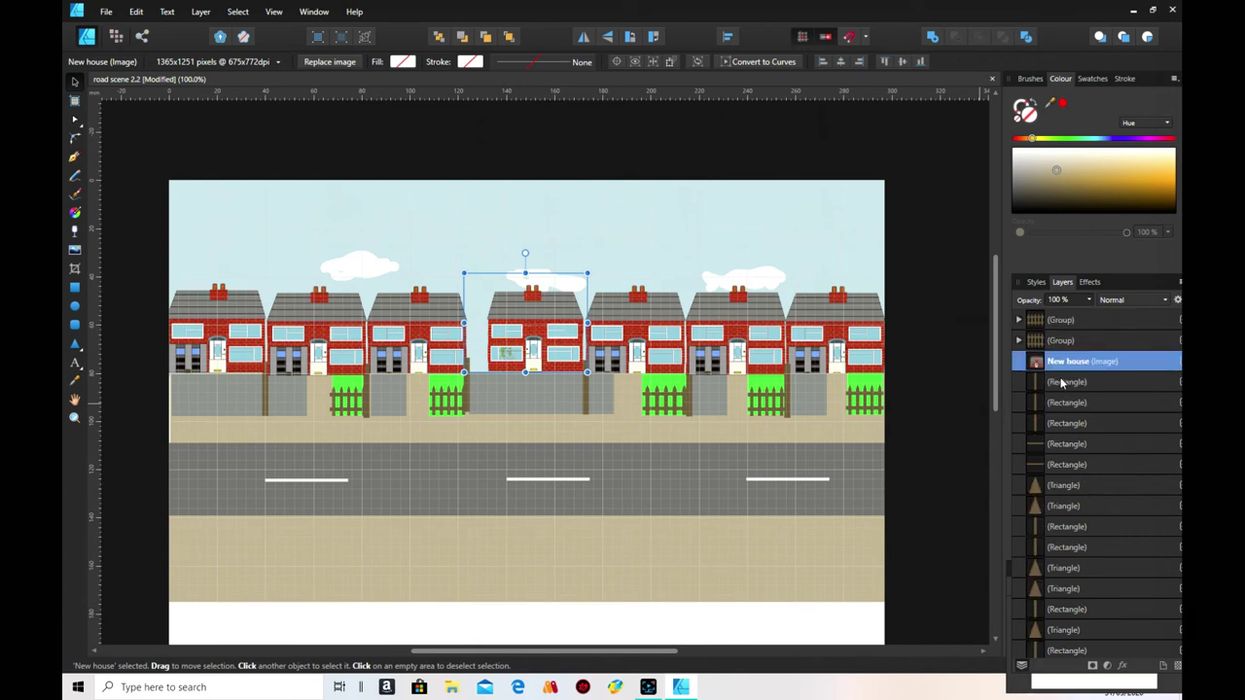
right_click(554, 334)
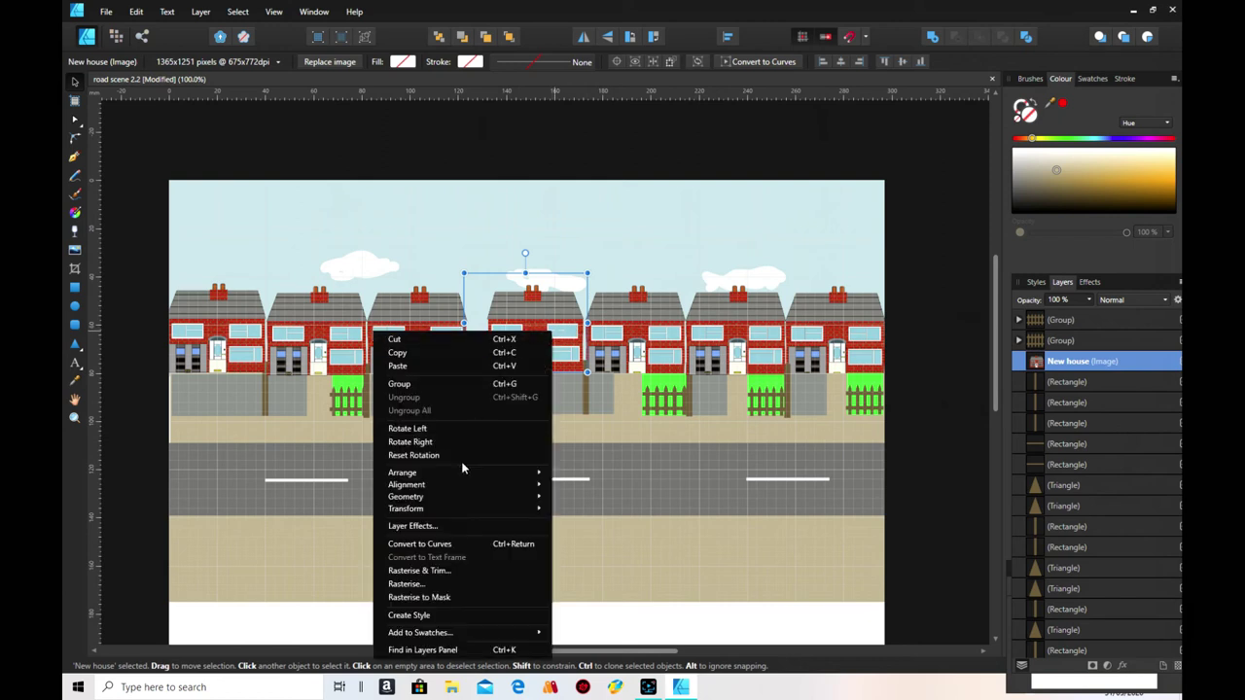
mouse_move(459, 470)
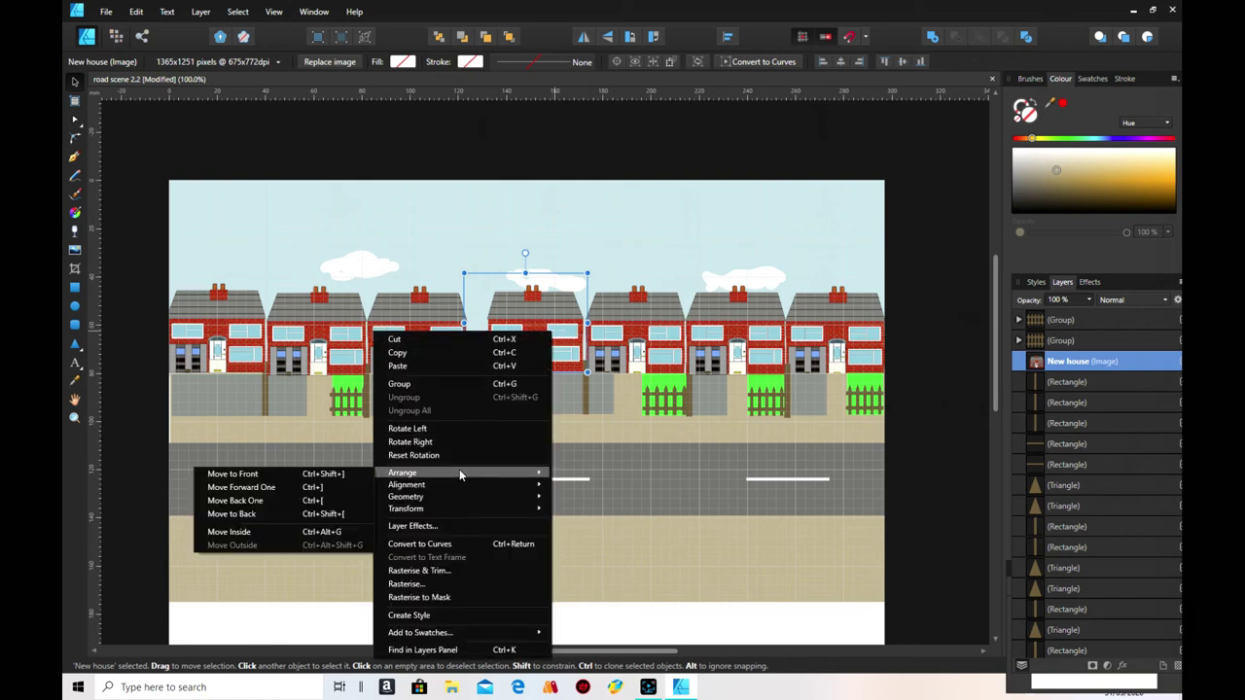
click(277, 512)
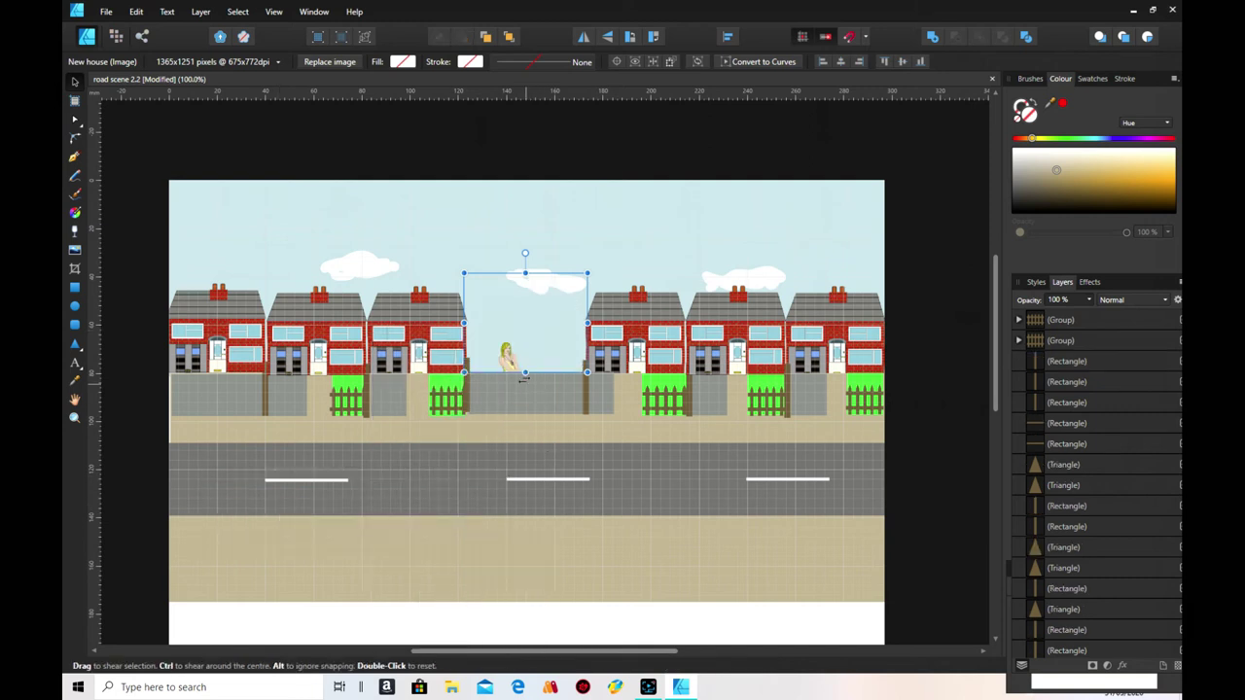
- Shrink the Female detective figure
click(514, 359)
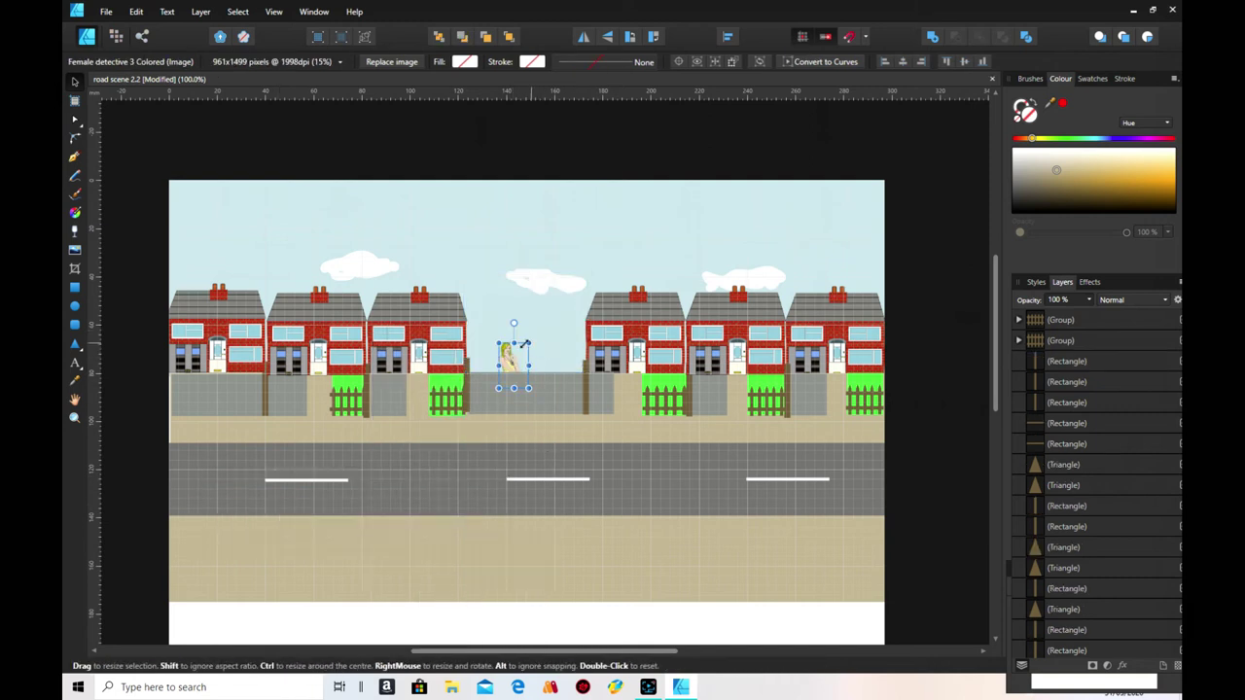
mouse_move(525, 344)
mouse_down()
mouse_move(512, 363)
mouse_move(518, 353)
mouse_up()
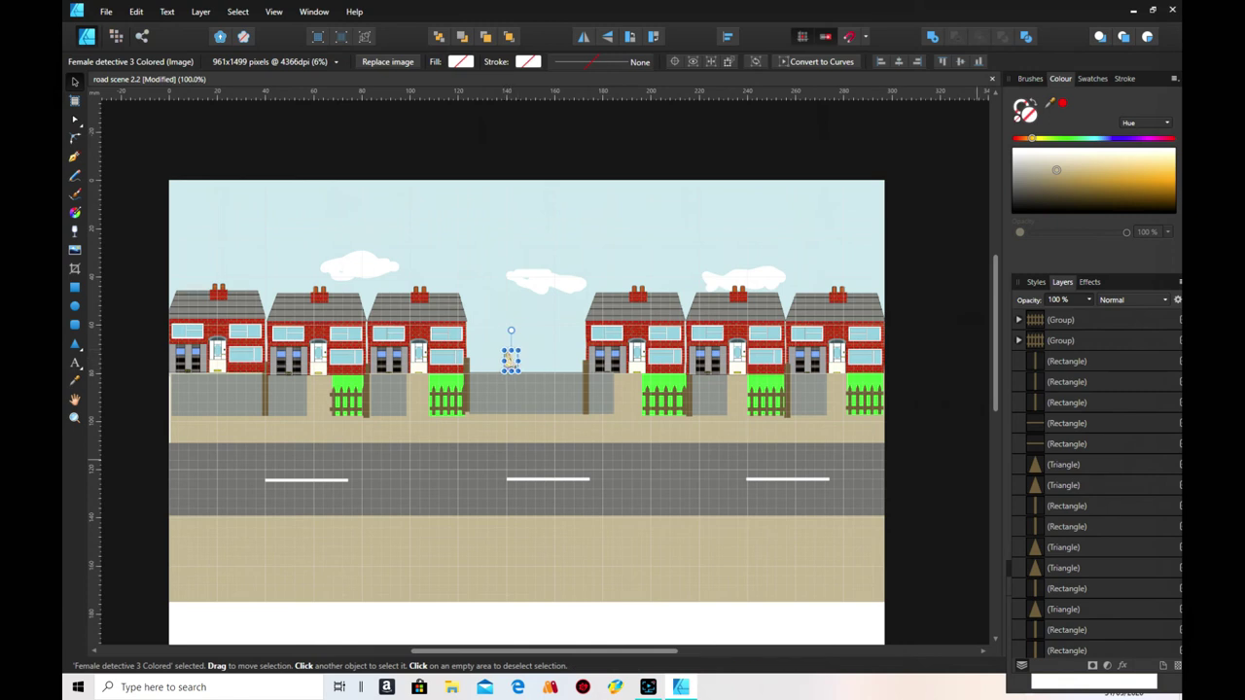
scroll(1173, 476, up, 1)
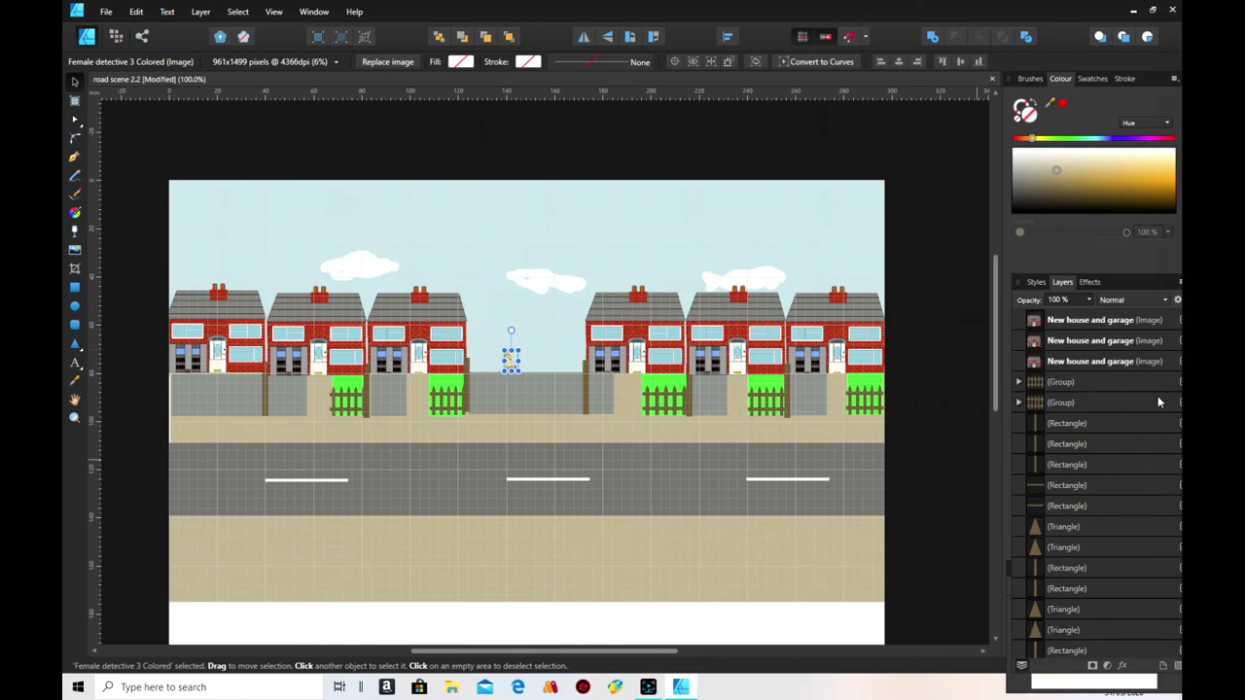
scroll(1134, 472, down, 8)
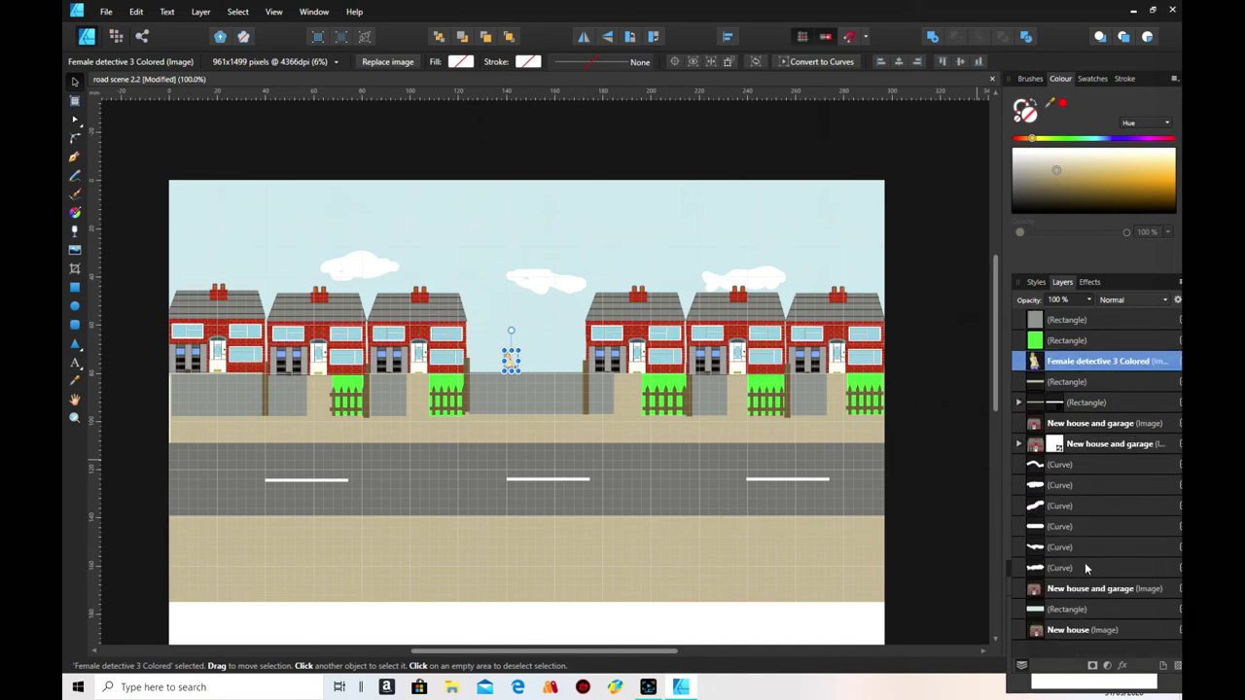
- Bring the New house image to the front with Arrange > Move to Front
click(1070, 632)
right_click(1071, 632)
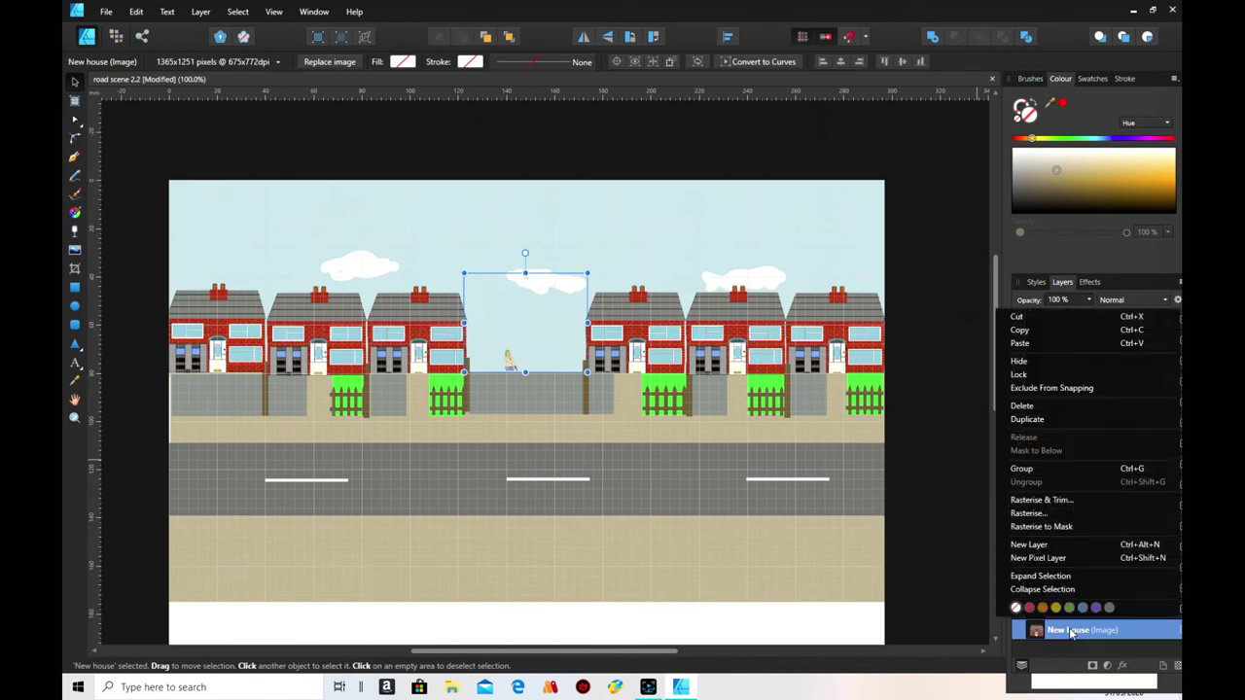
right_click(538, 299)
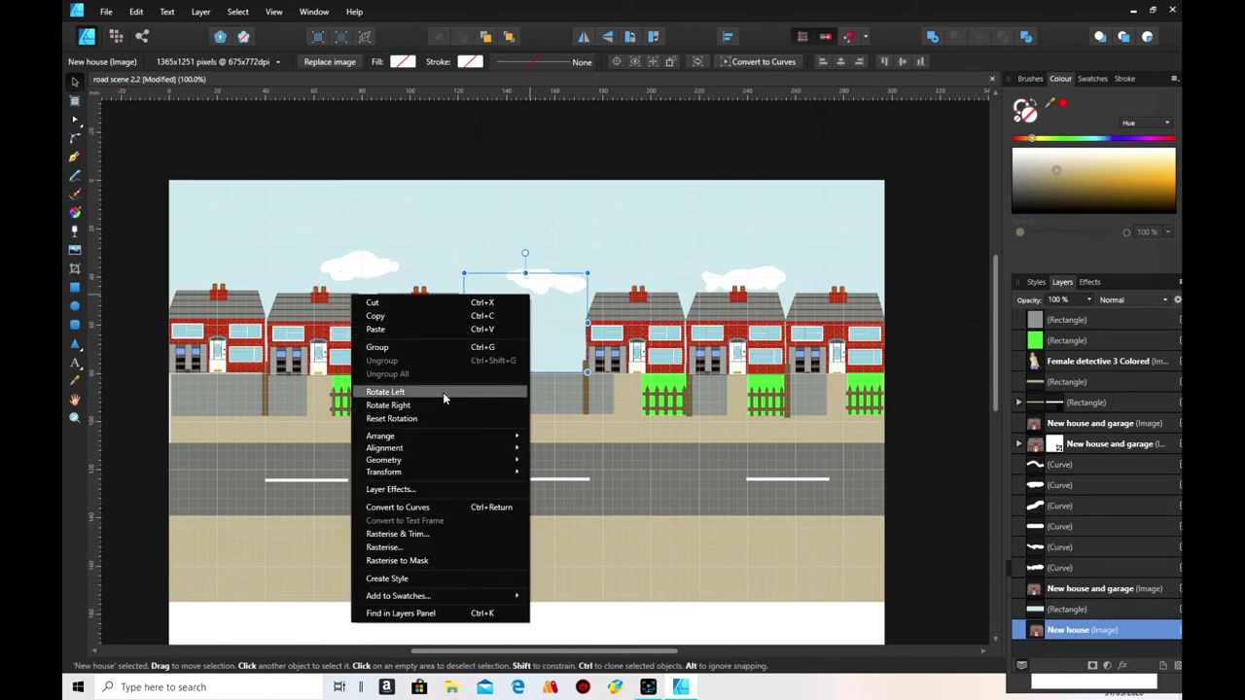
click(273, 439)
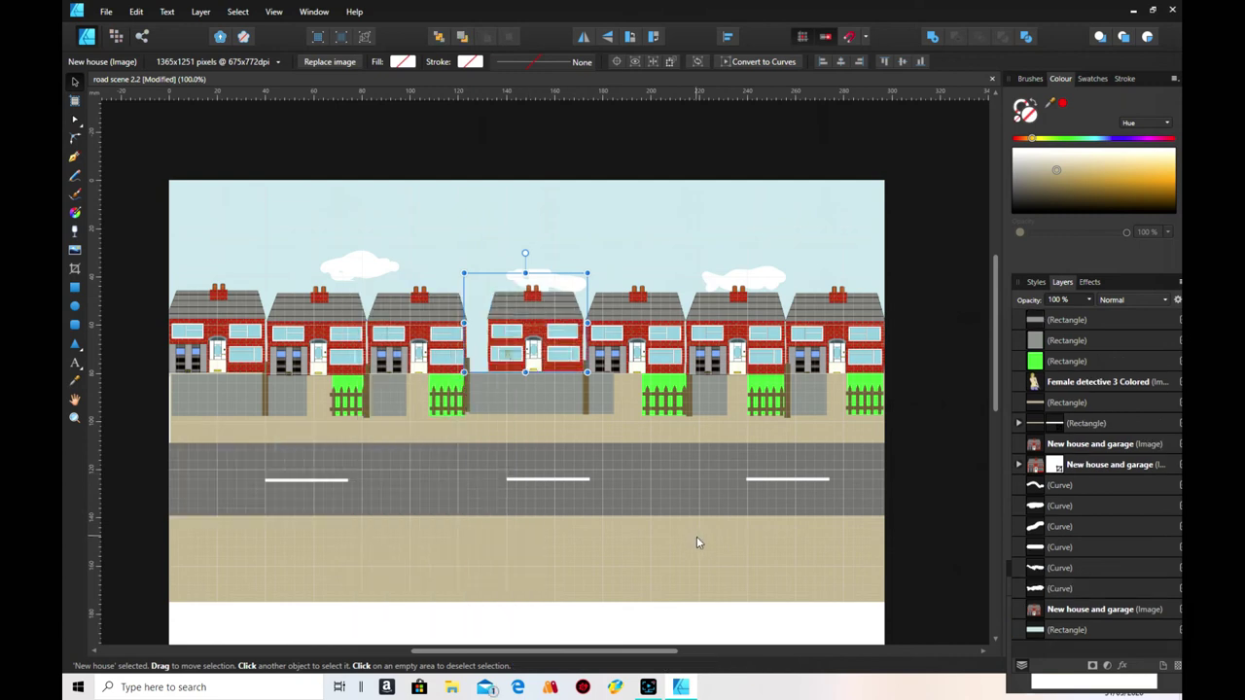
click(645, 525)
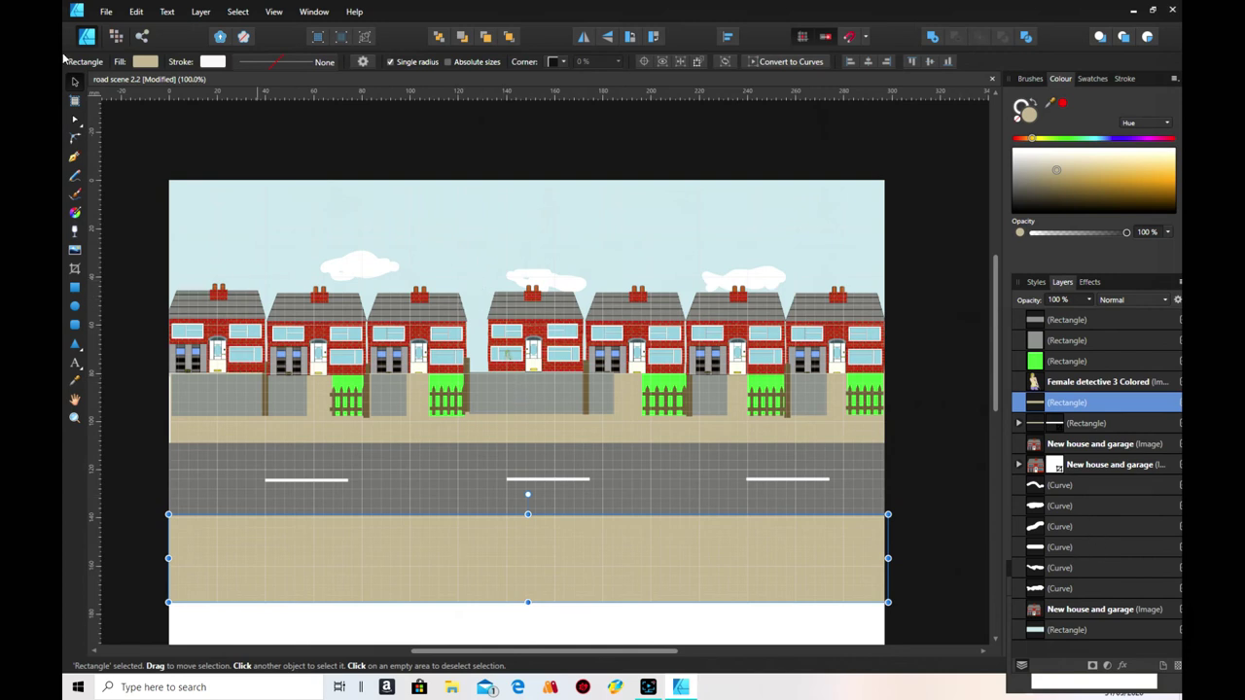
- Place Afrocarribean boy2 colored in.png on the pavement beside the fence
click(74, 249)
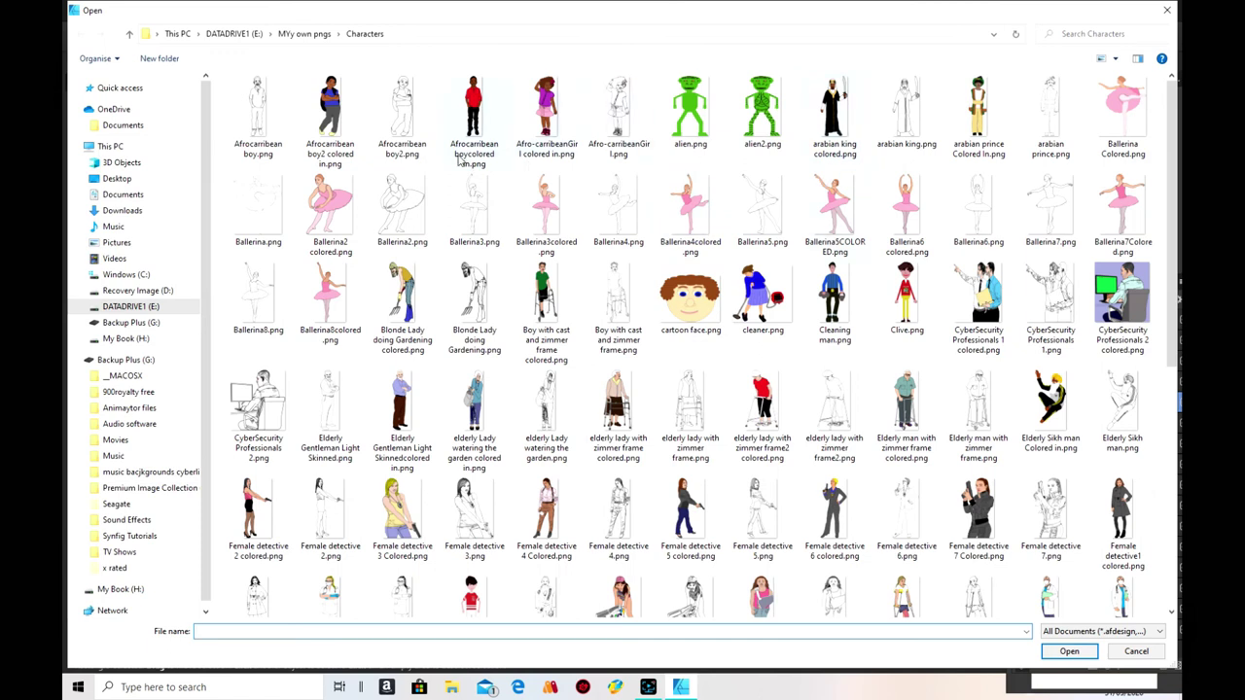
click(331, 117)
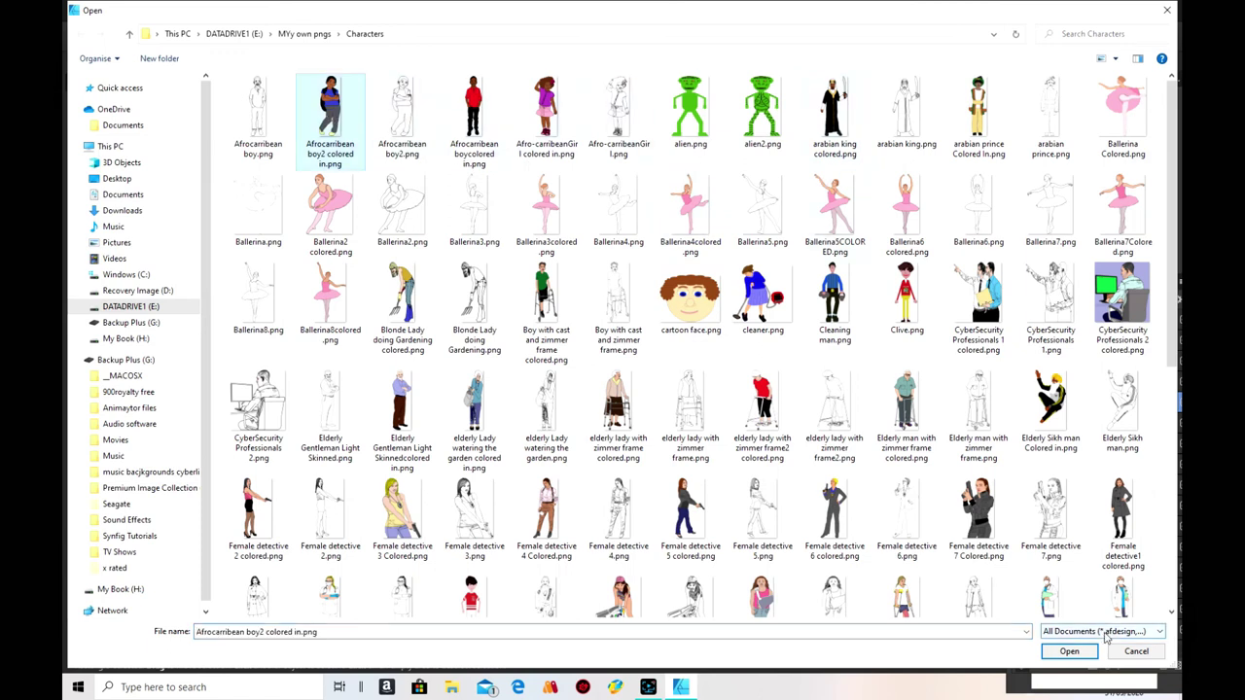
click(1069, 651)
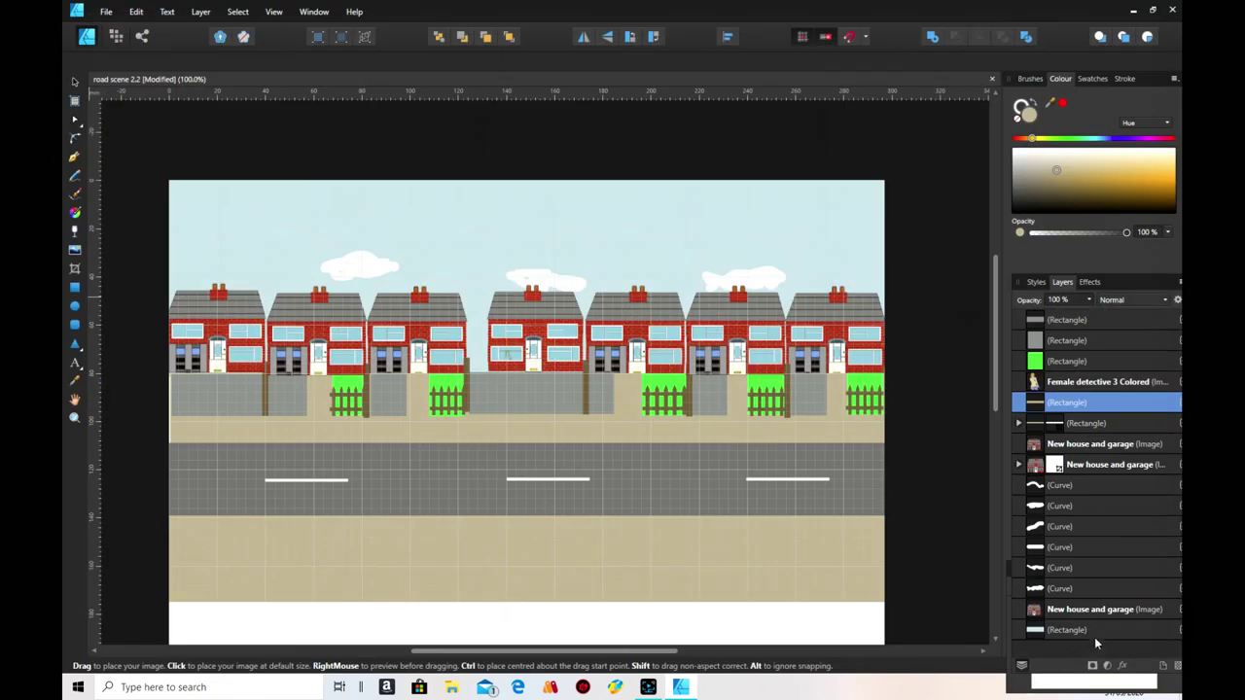
mouse_move(617, 418)
mouse_down()
mouse_move(630, 453)
mouse_move(629, 416)
mouse_move(604, 406)
mouse_move(626, 420)
mouse_up()
- Bring the boy figure in front of the fence with Arrange > Move to Front
right_click(627, 425)
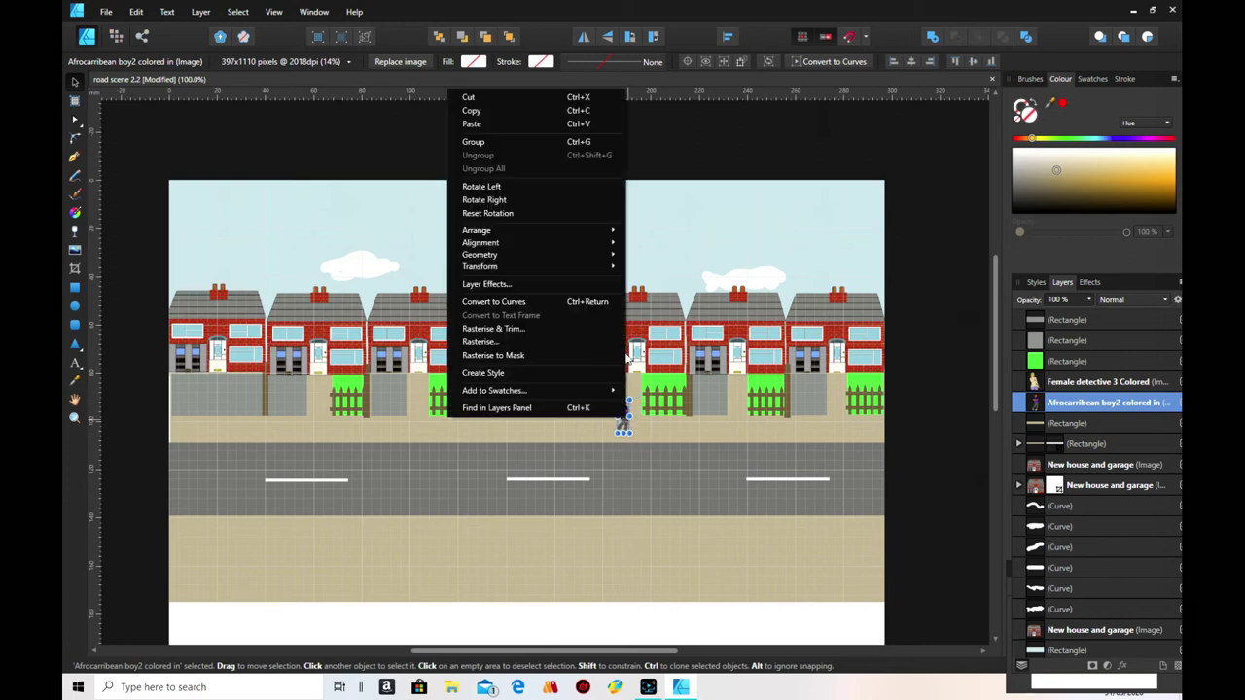
mouse_move(608, 235)
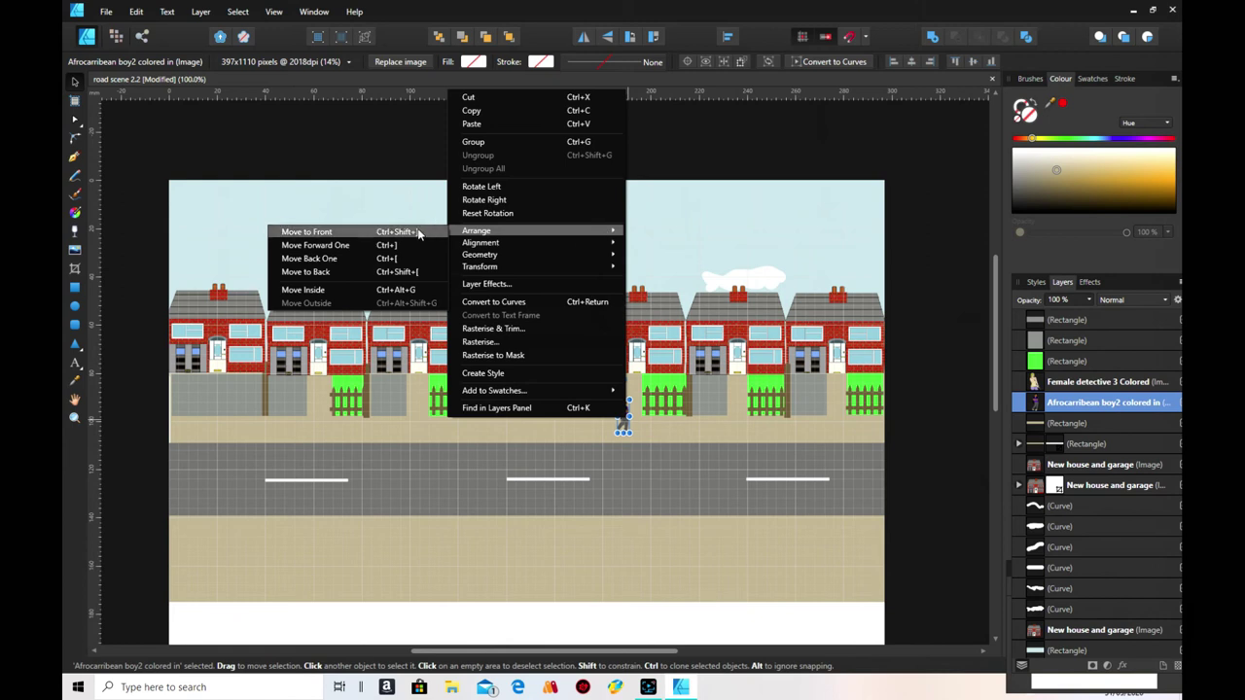
click(373, 231)
click(706, 586)
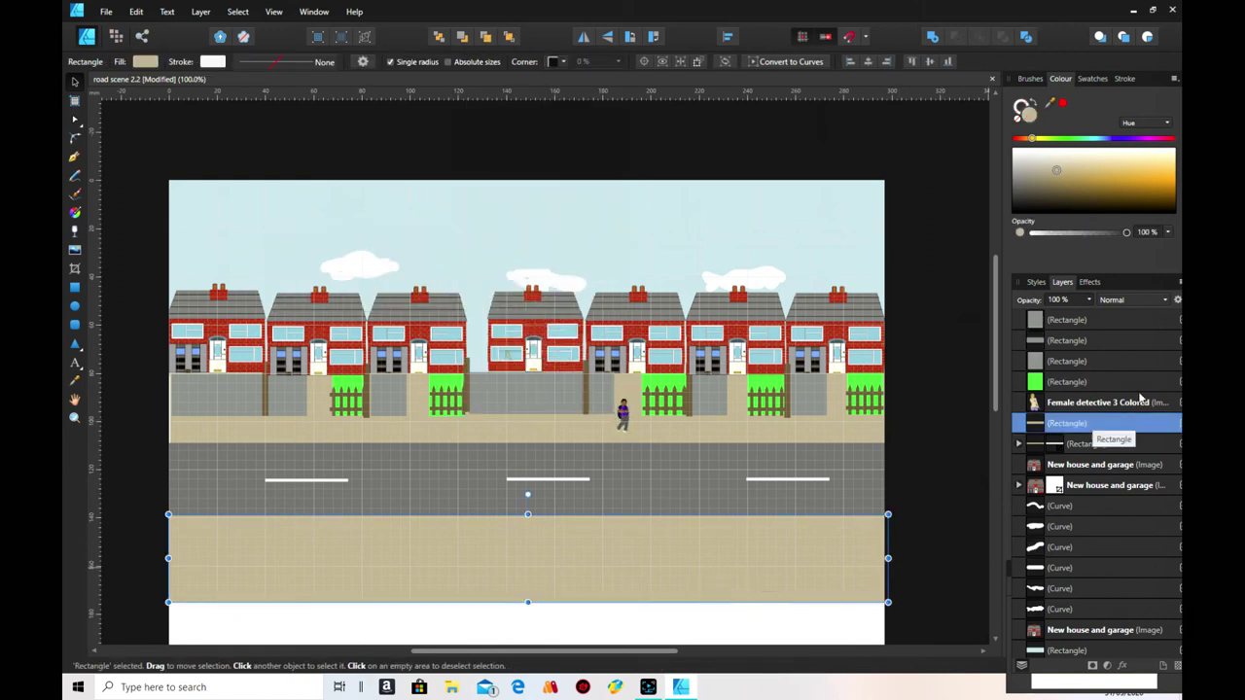
- Place Girl with crutches and cast colored.png on the left pavement
click(73, 252)
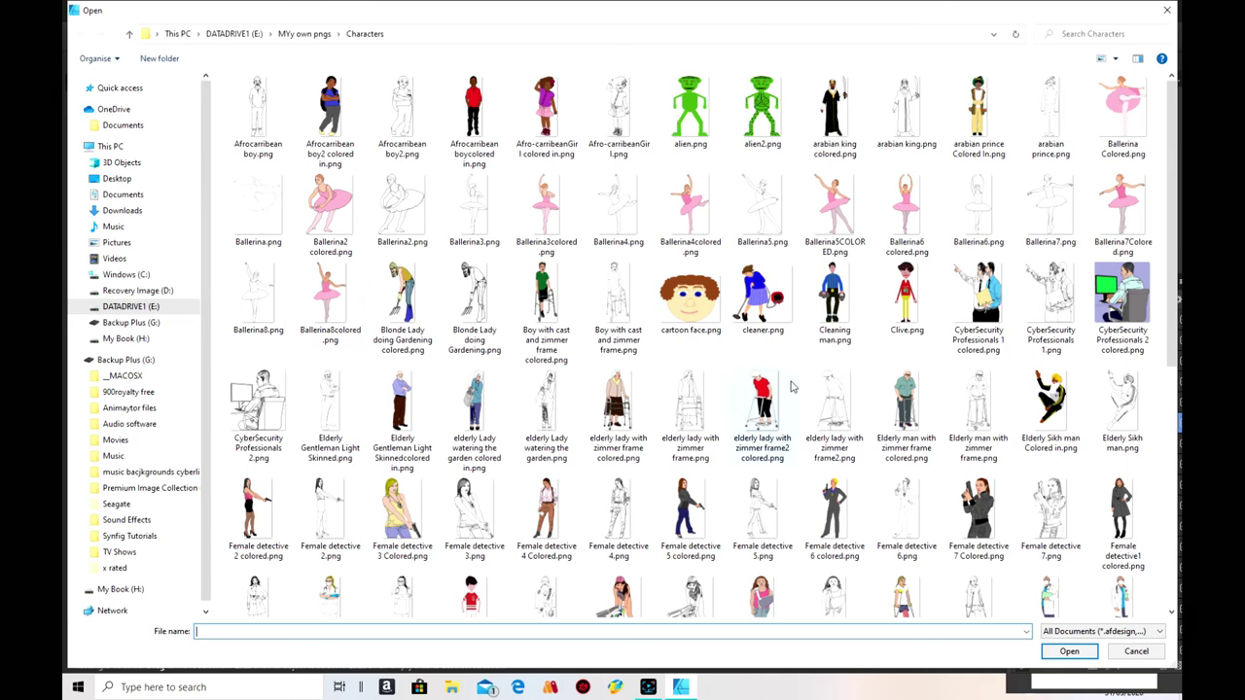
scroll(789, 382, down, 3)
click(905, 368)
click(1069, 651)
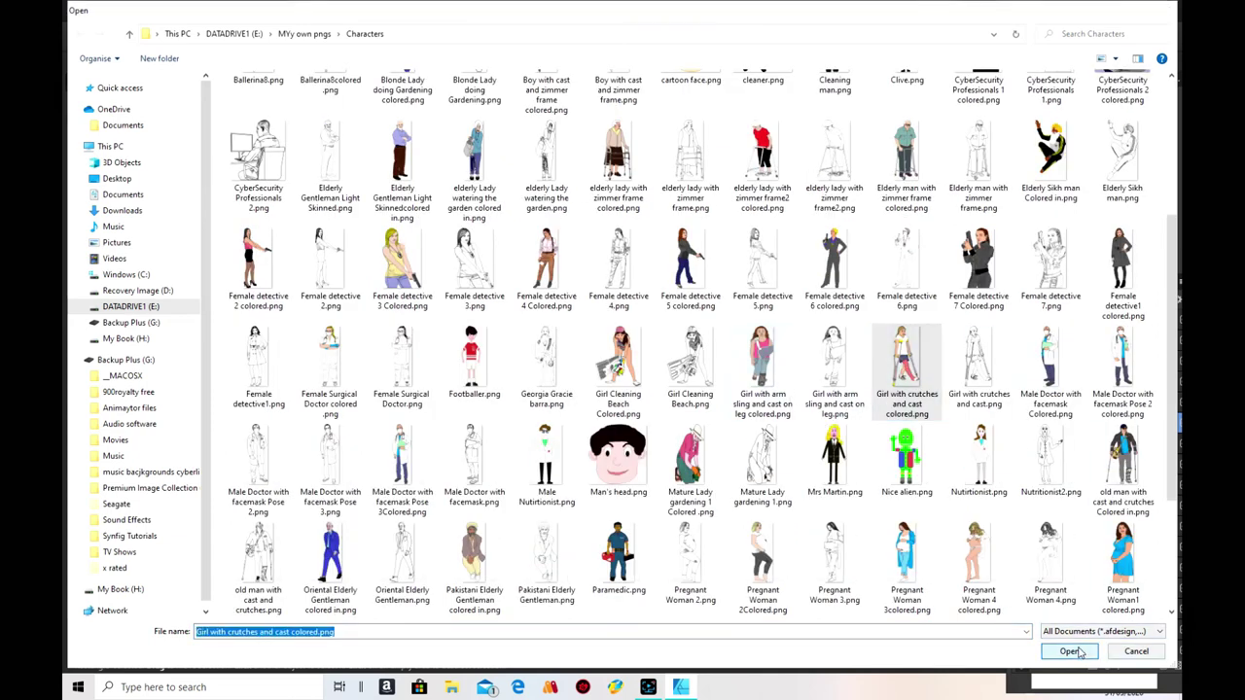
drag(267, 419, 312, 420)
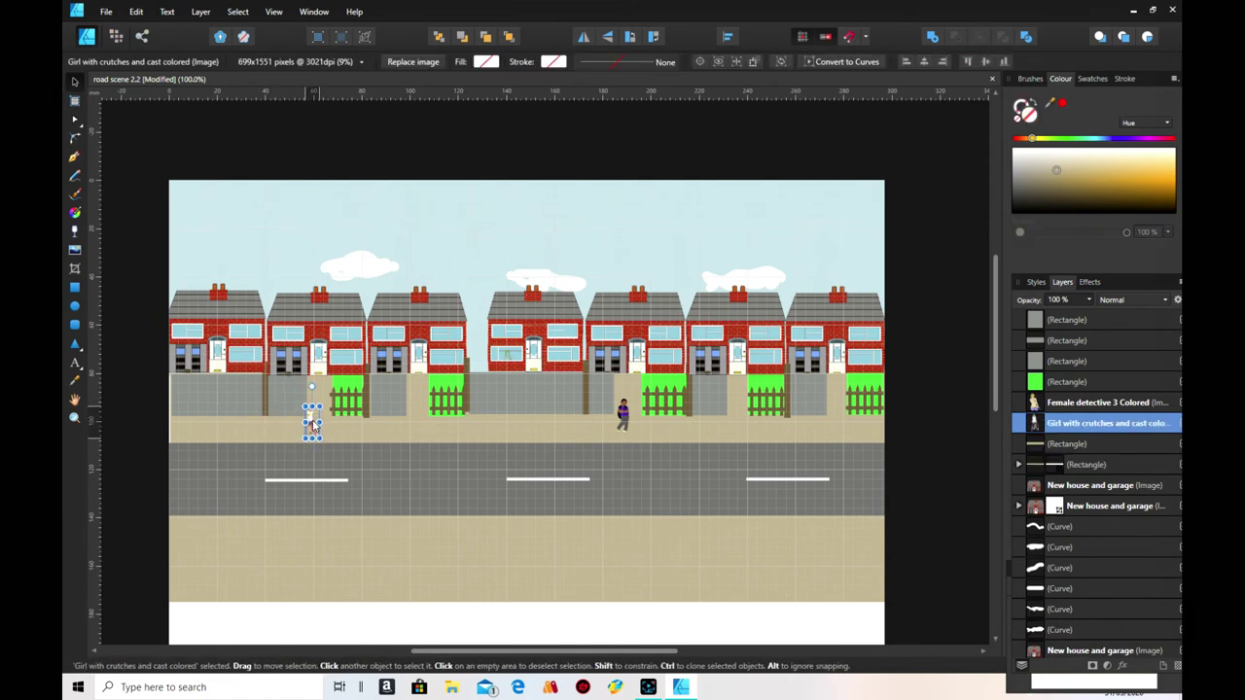
- Move the girl figure forward one level with Arrange and fine-tune its size
right_click(312, 420)
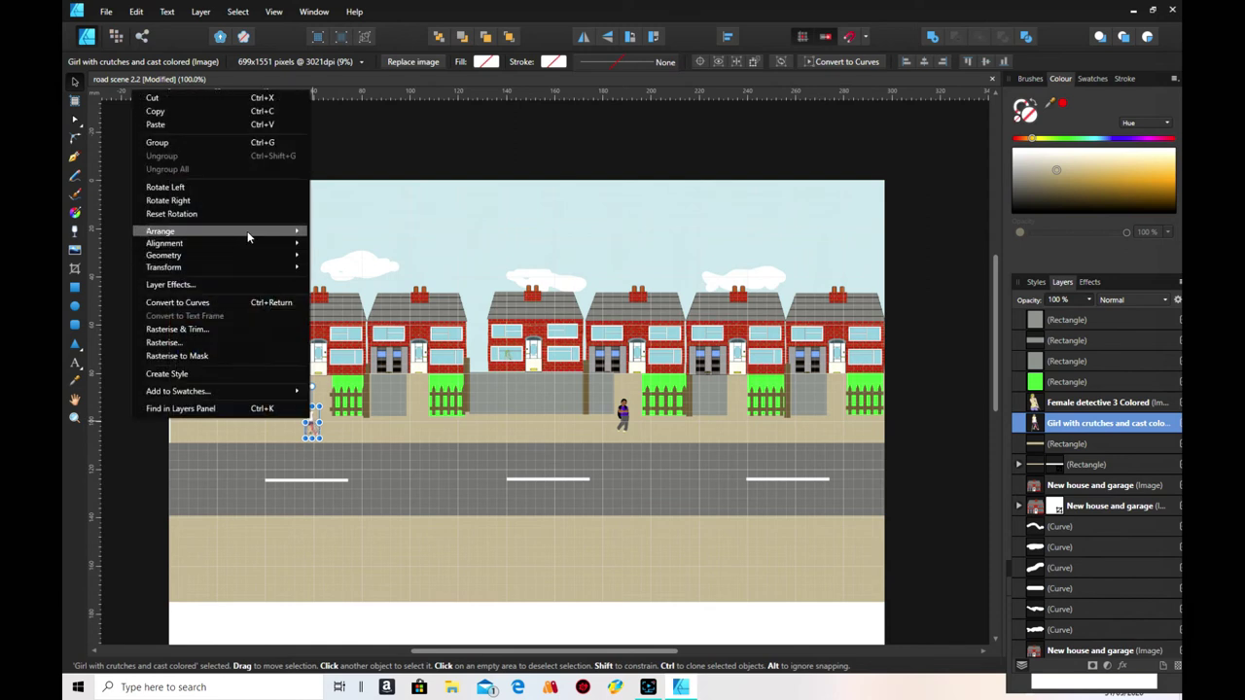
mouse_move(248, 231)
click(362, 245)
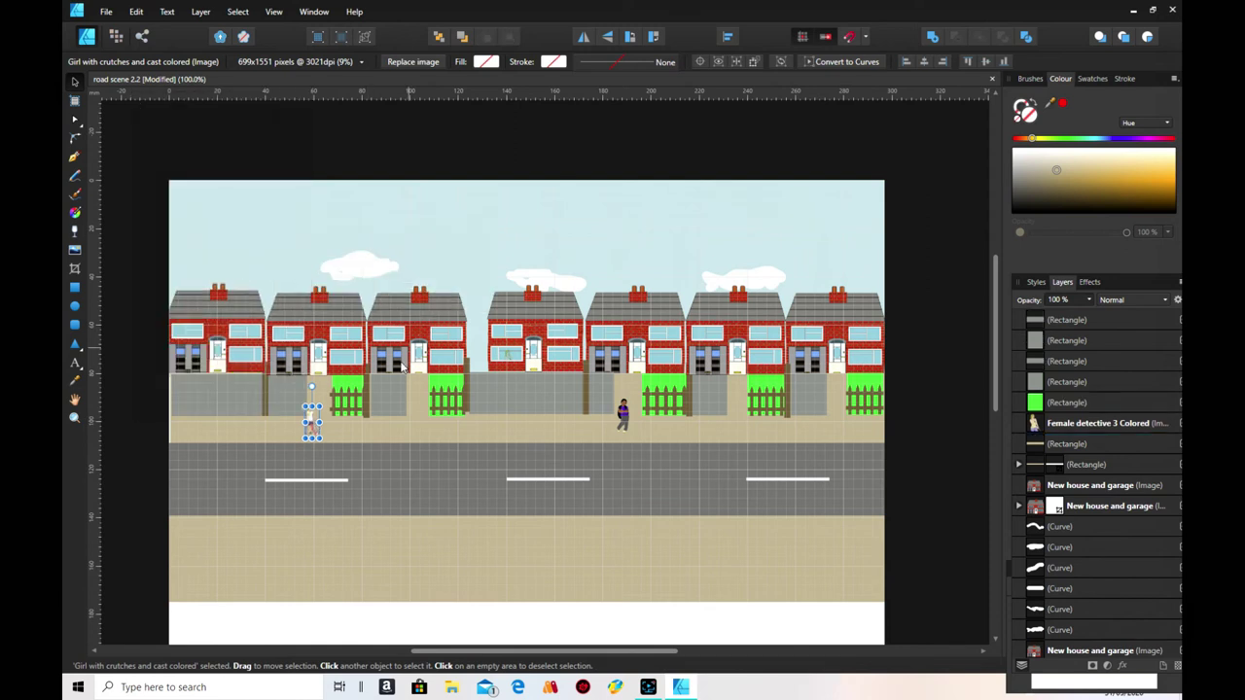
drag(302, 403, 309, 398)
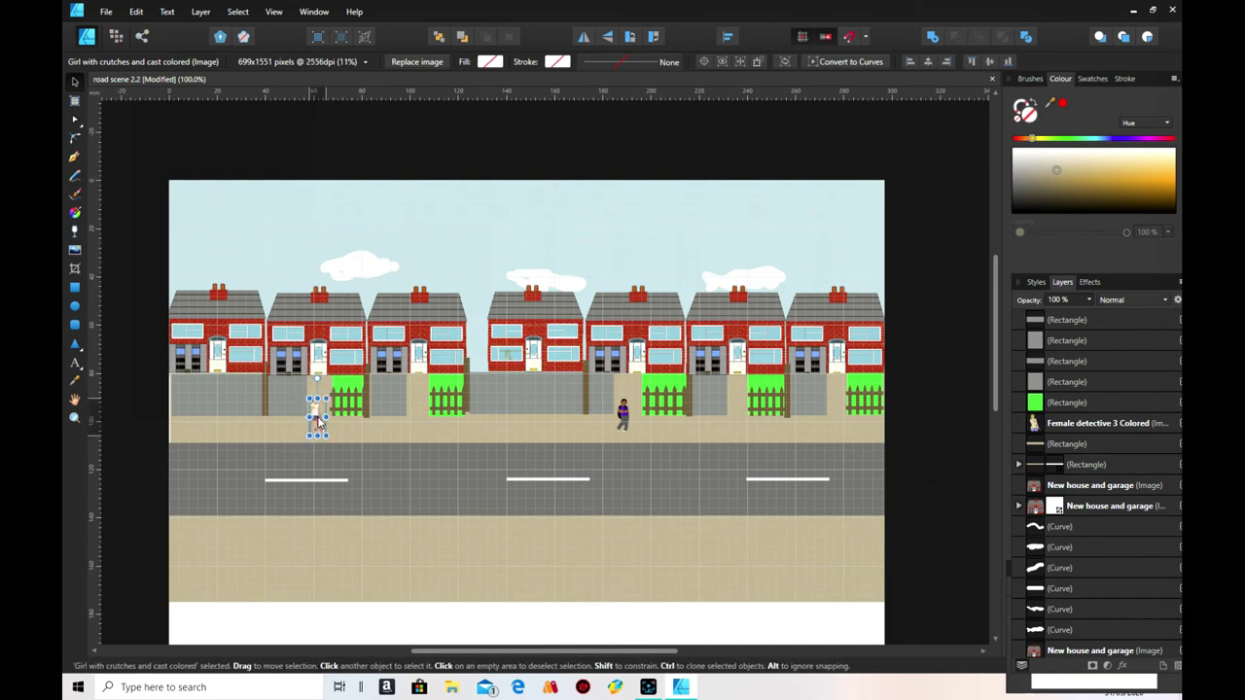
drag(327, 400, 323, 404)
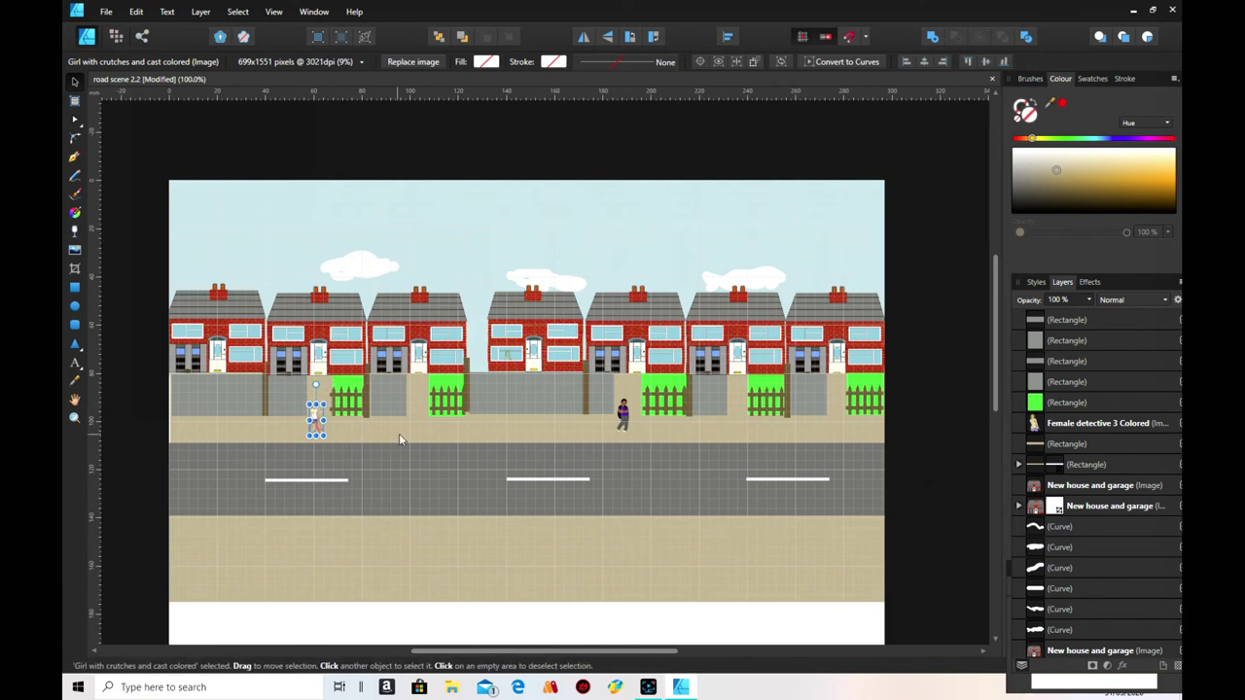
click(398, 439)
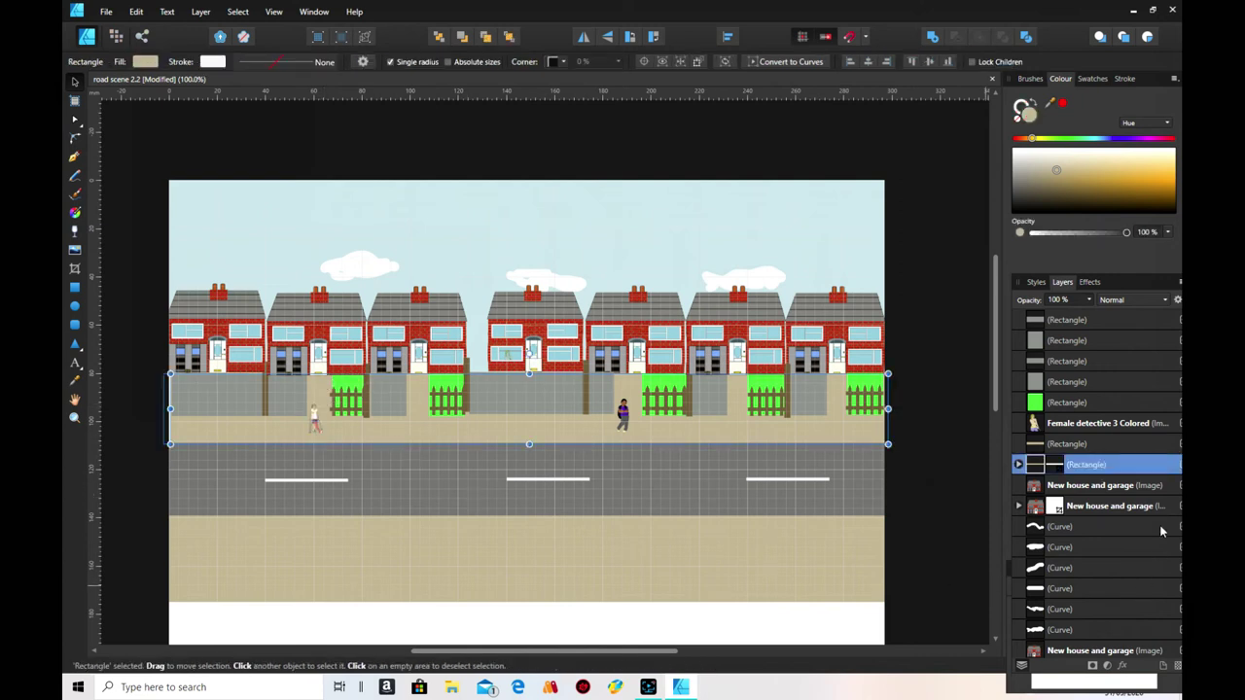
- Place elderly lady with zimmer frame2 colored.png on the right-hand pavement
click(75, 253)
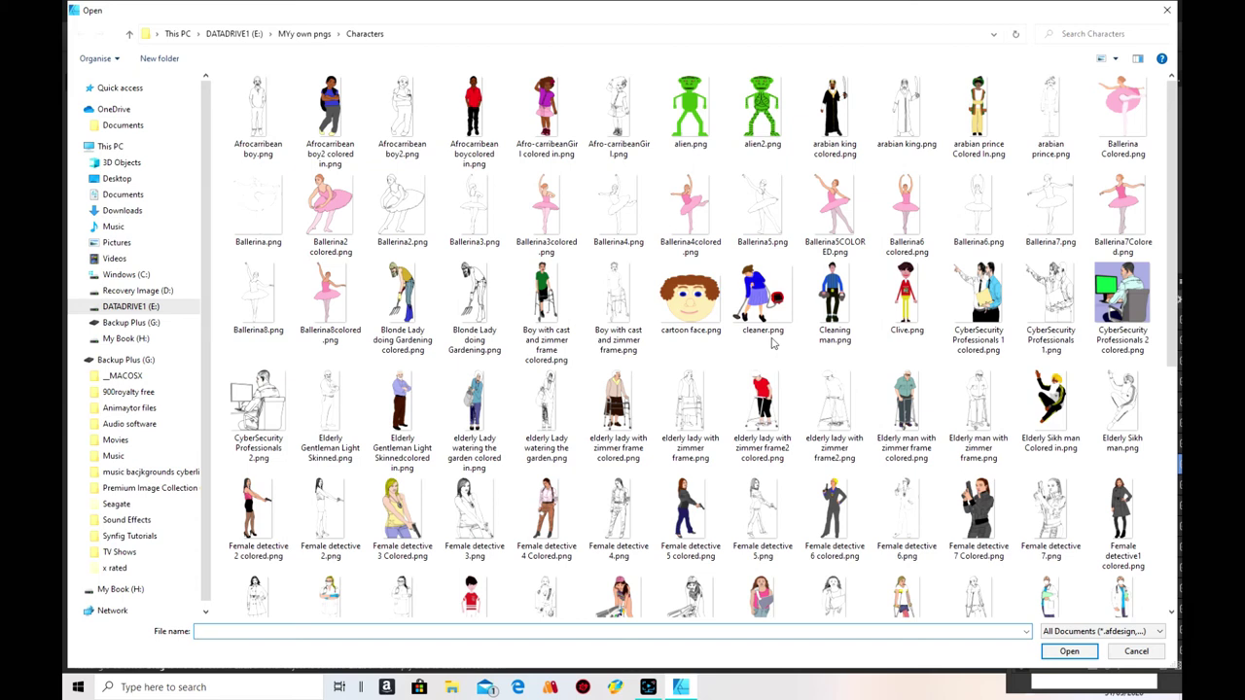
scroll(773, 342, down, 3)
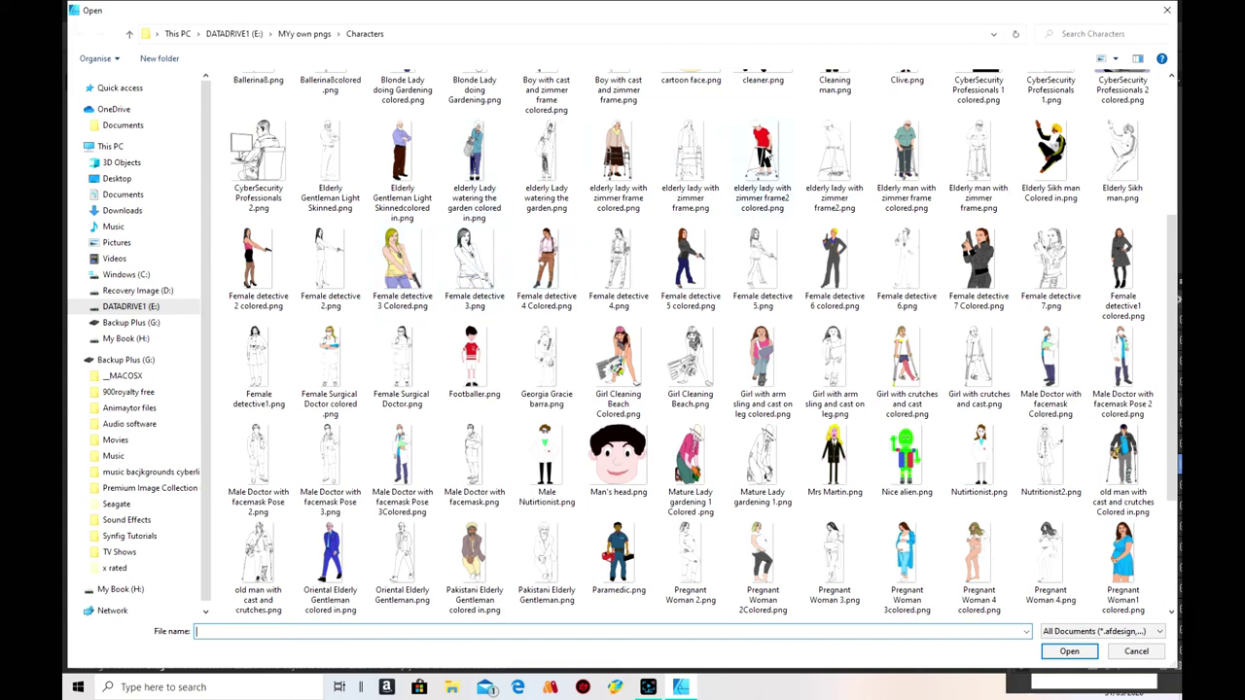
click(764, 156)
click(1065, 651)
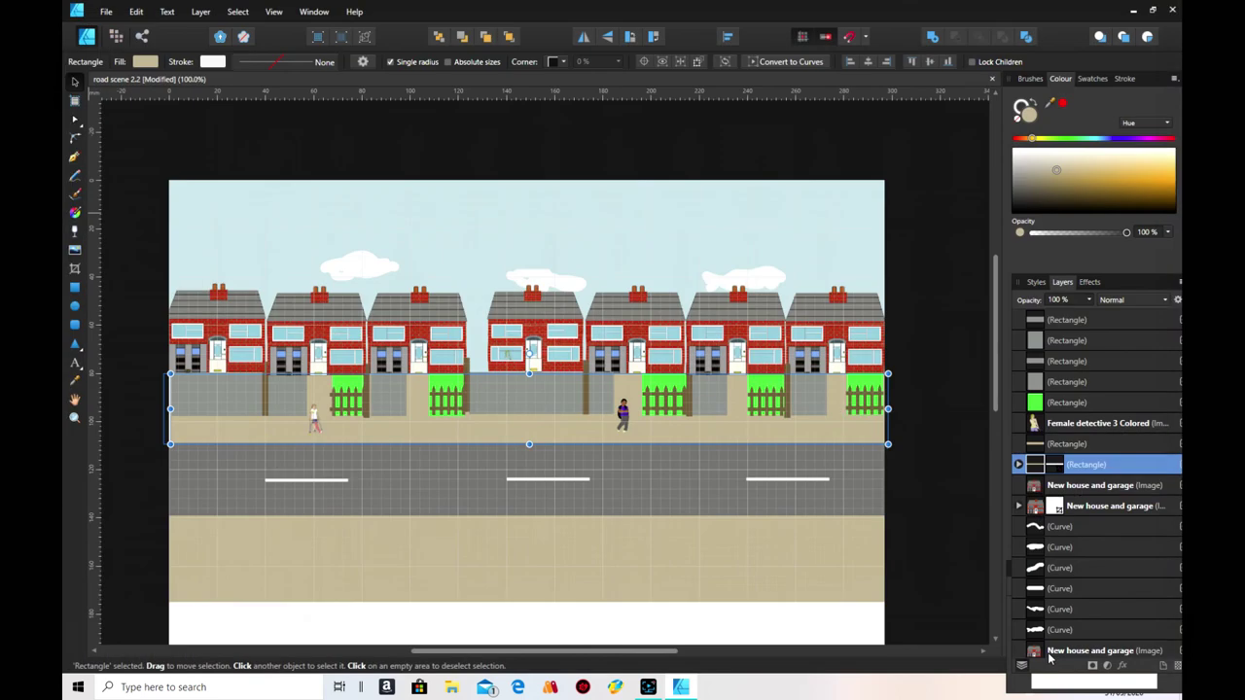
drag(814, 415, 845, 388)
- Bring the elderly lady figure to the front with Arrange > Move to Front
click(837, 570)
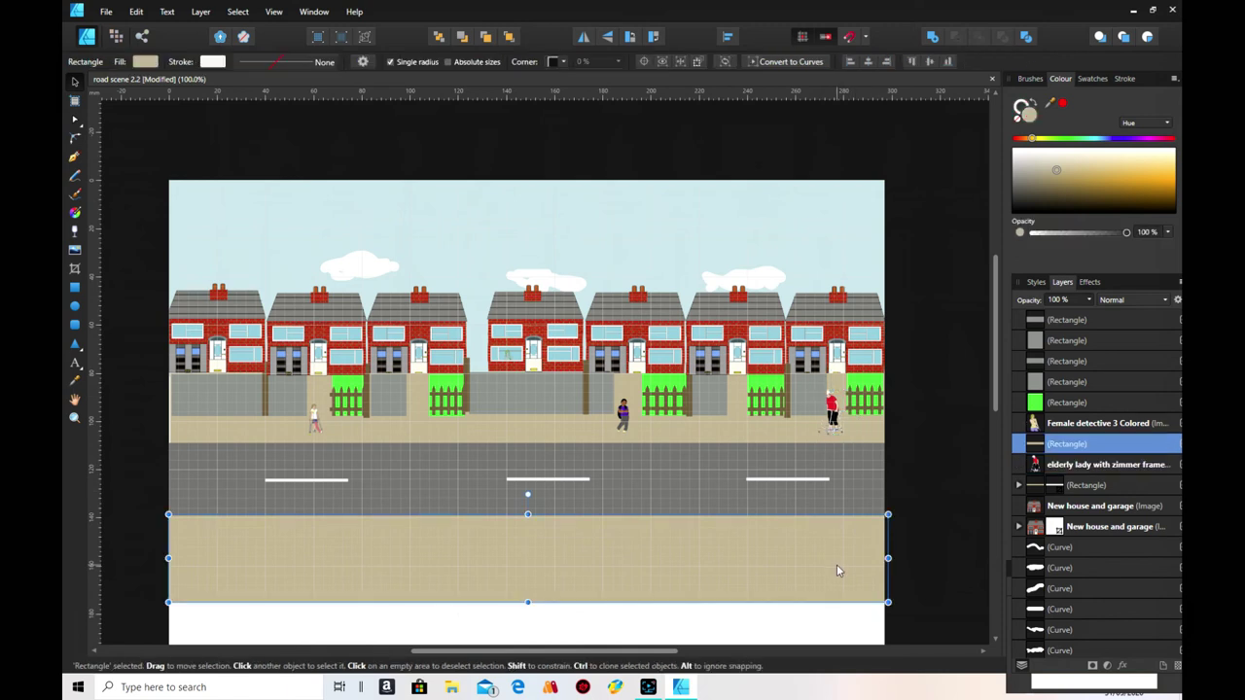
right_click(837, 422)
mouse_move(695, 229)
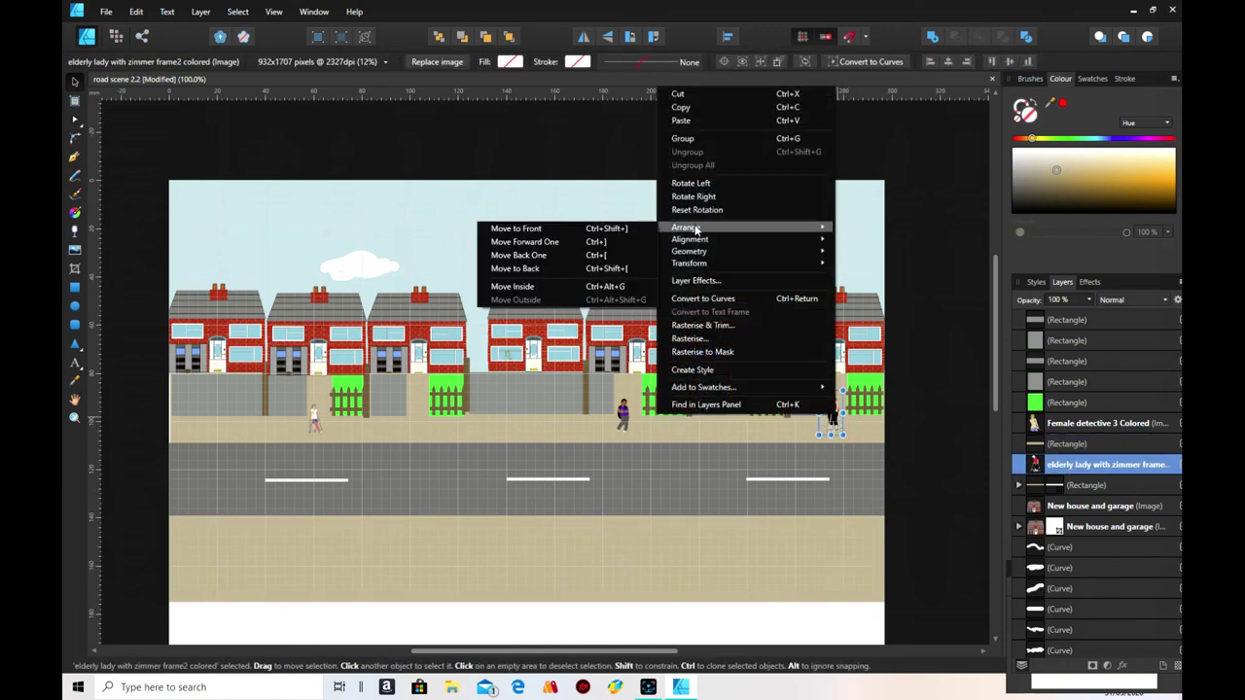
click(546, 229)
click(546, 233)
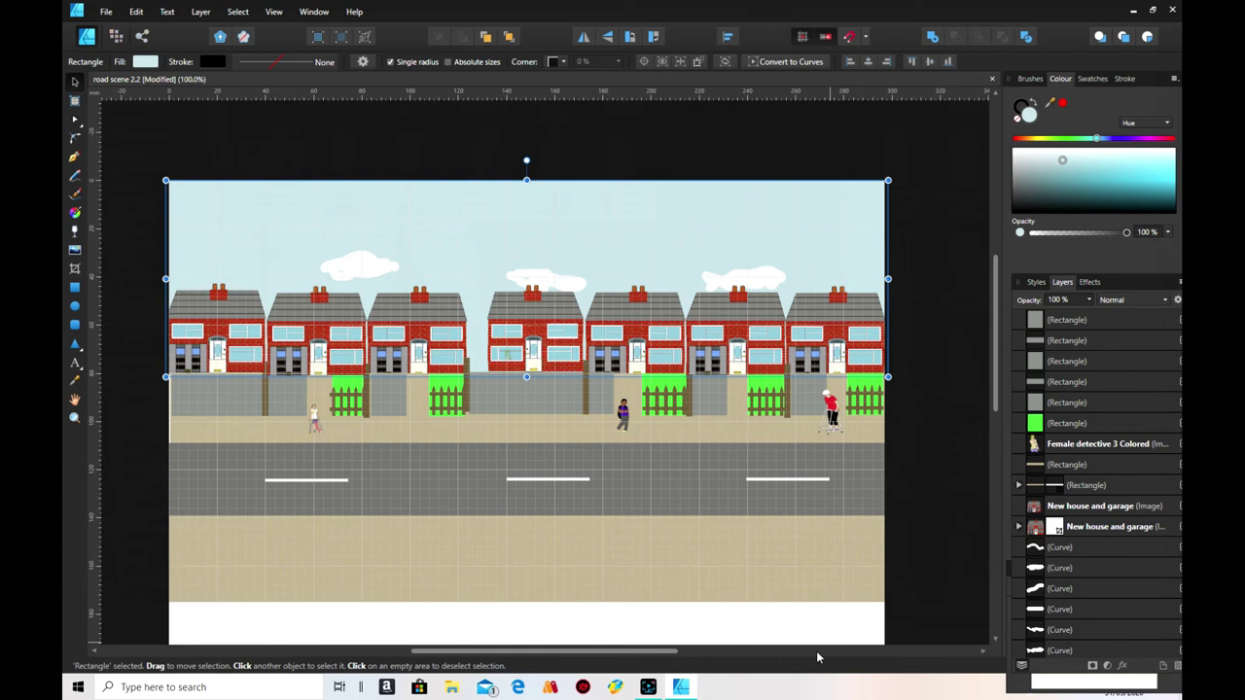
- Place and size Woman with cast on leg colored.png at the fifth house, then reopen Place Image
click(75, 252)
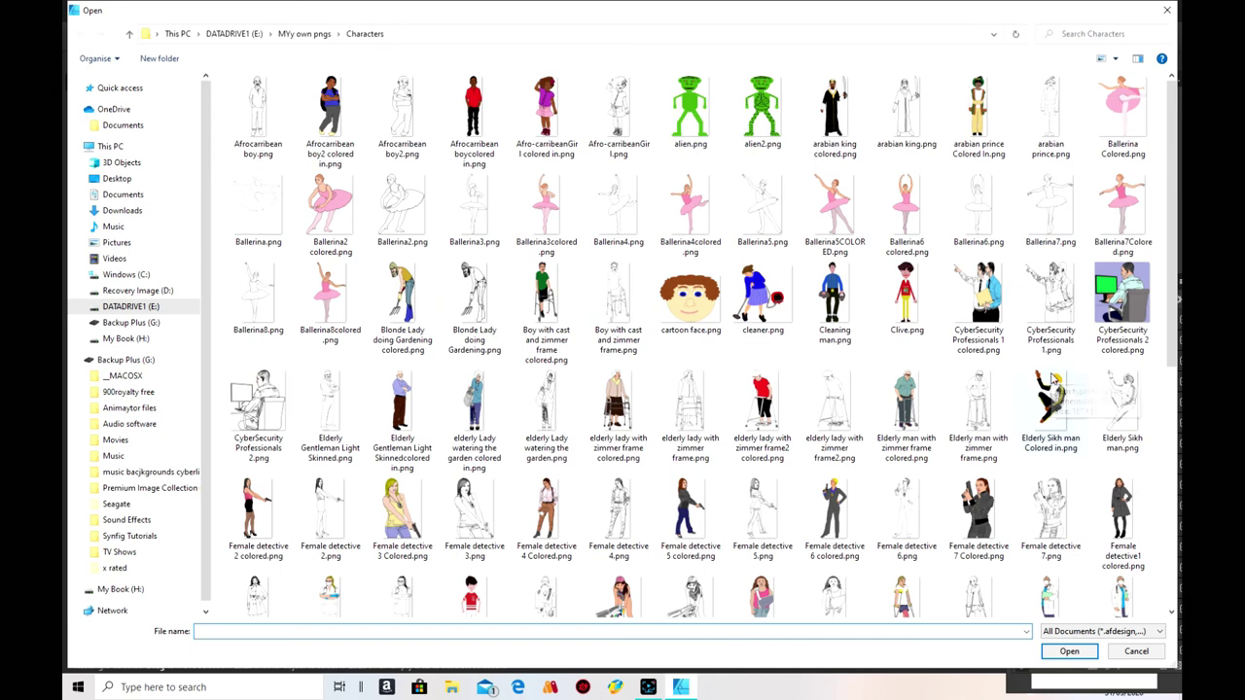
scroll(939, 442, down, 5)
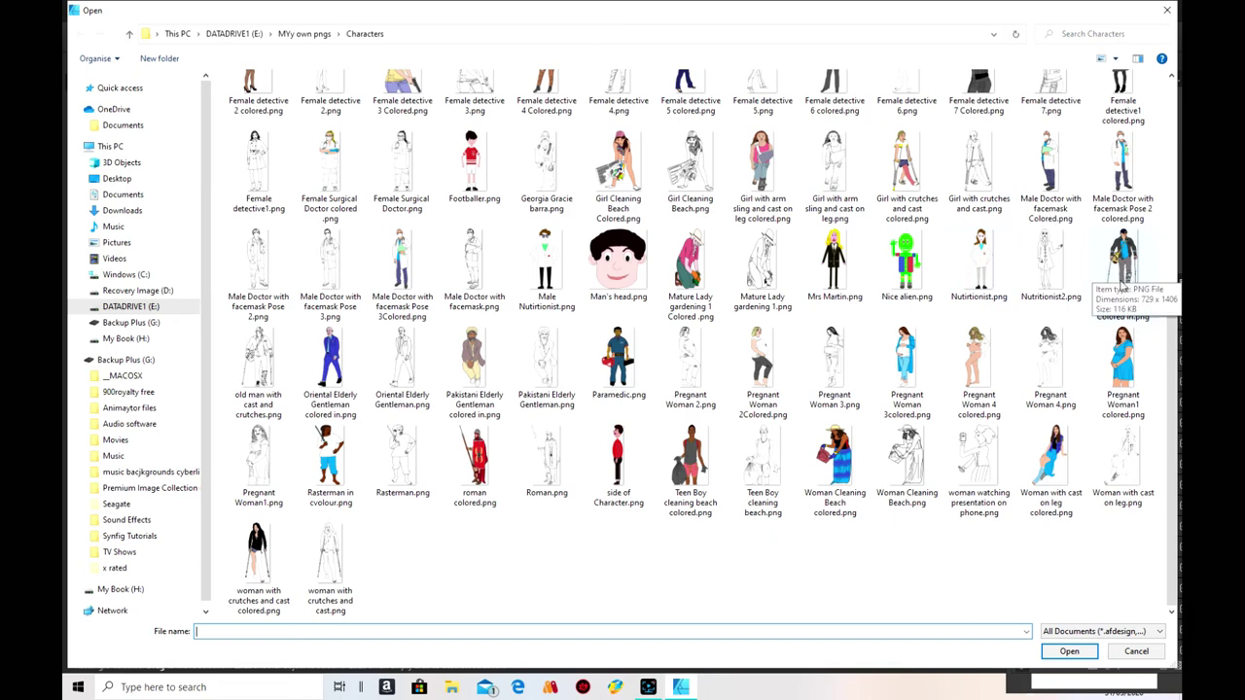
click(1048, 467)
click(1068, 650)
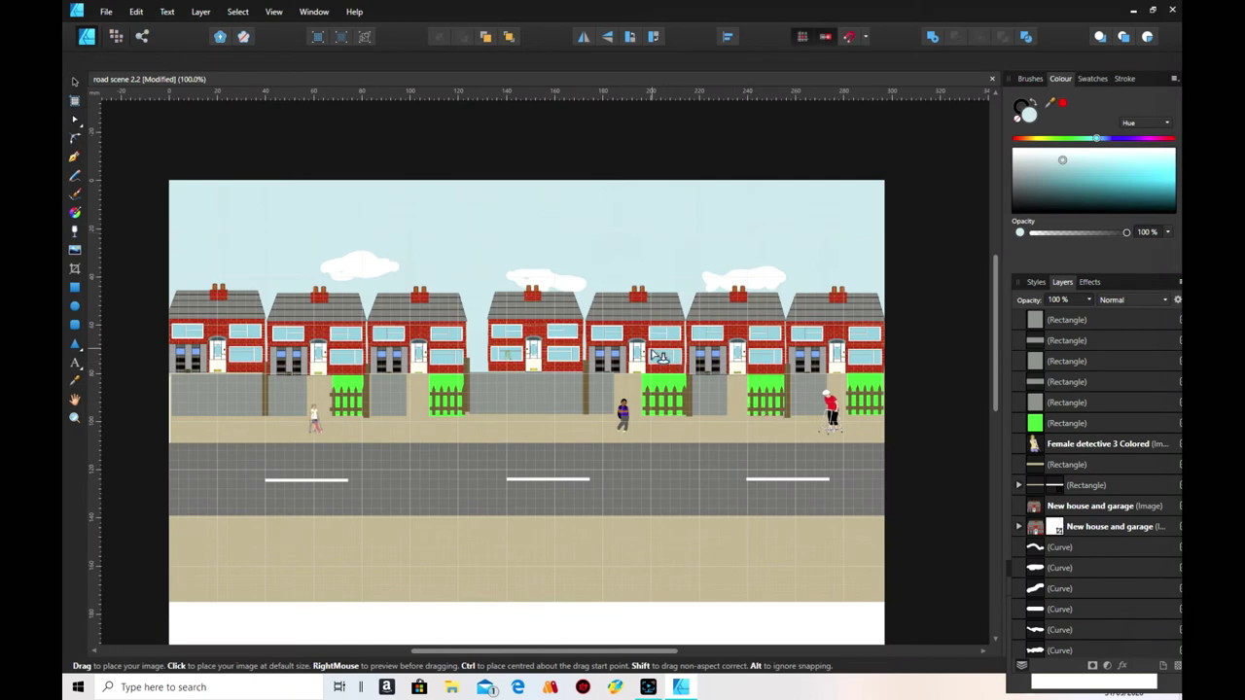
mouse_move(676, 375)
mouse_down()
mouse_move(653, 348)
mouse_move(671, 354)
mouse_up()
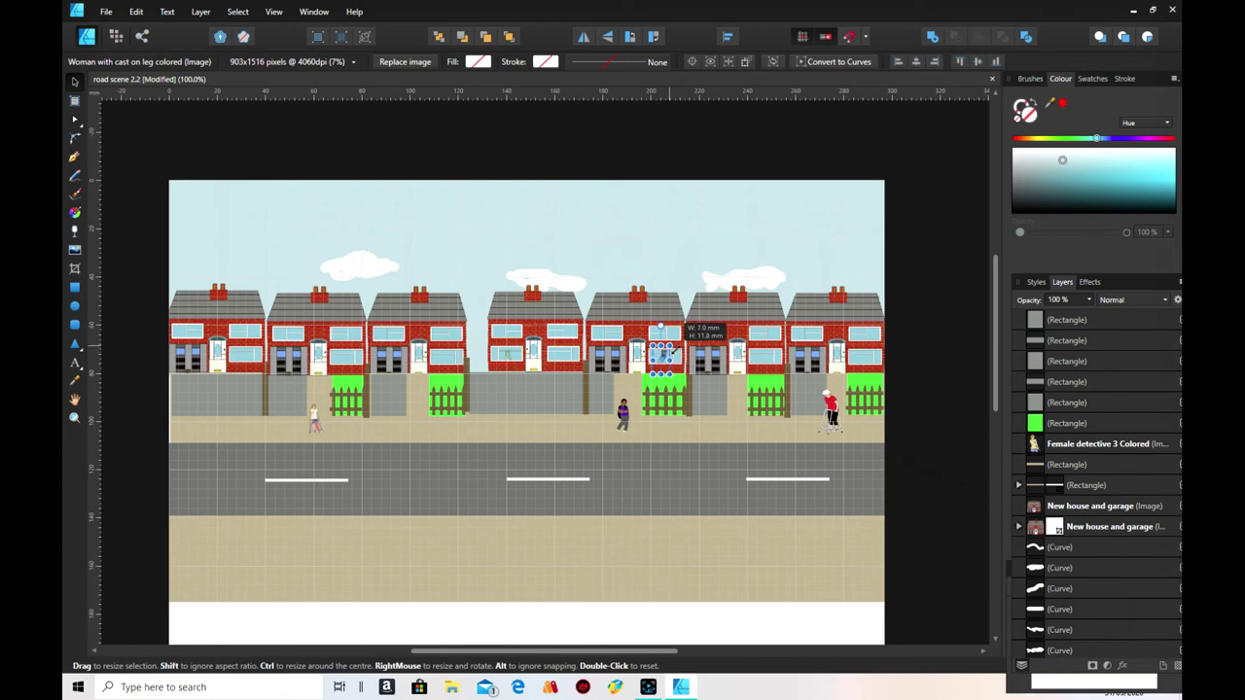
click(681, 360)
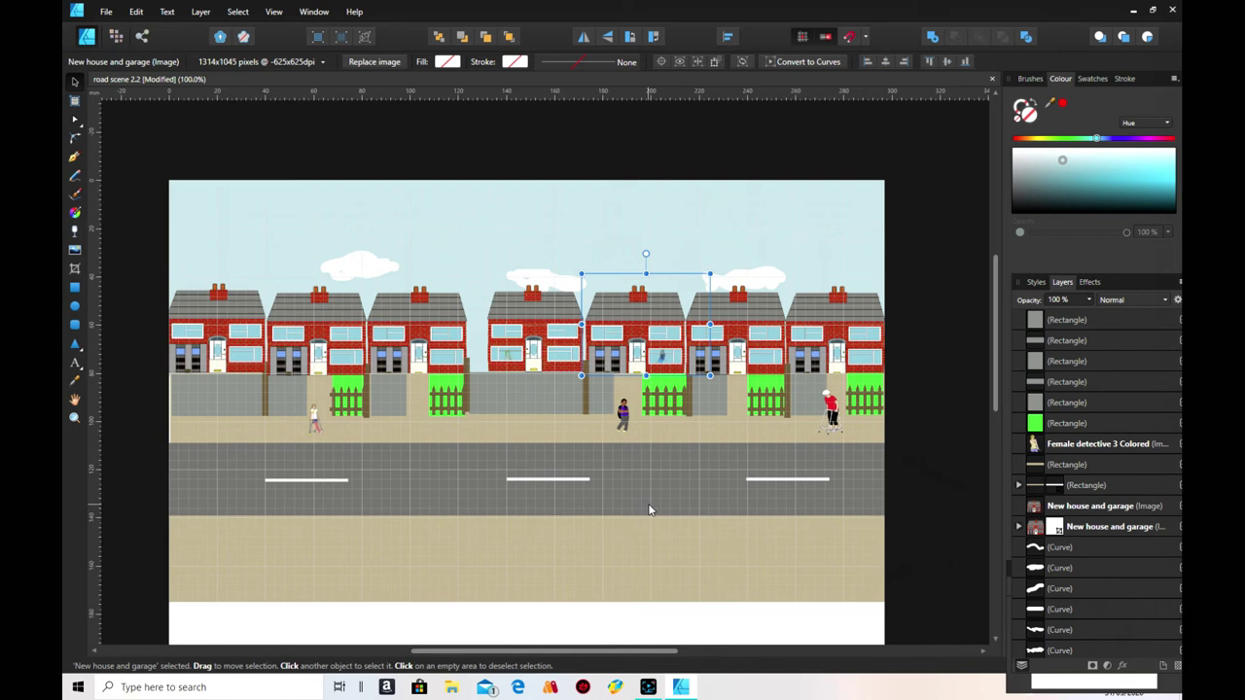
click(75, 250)
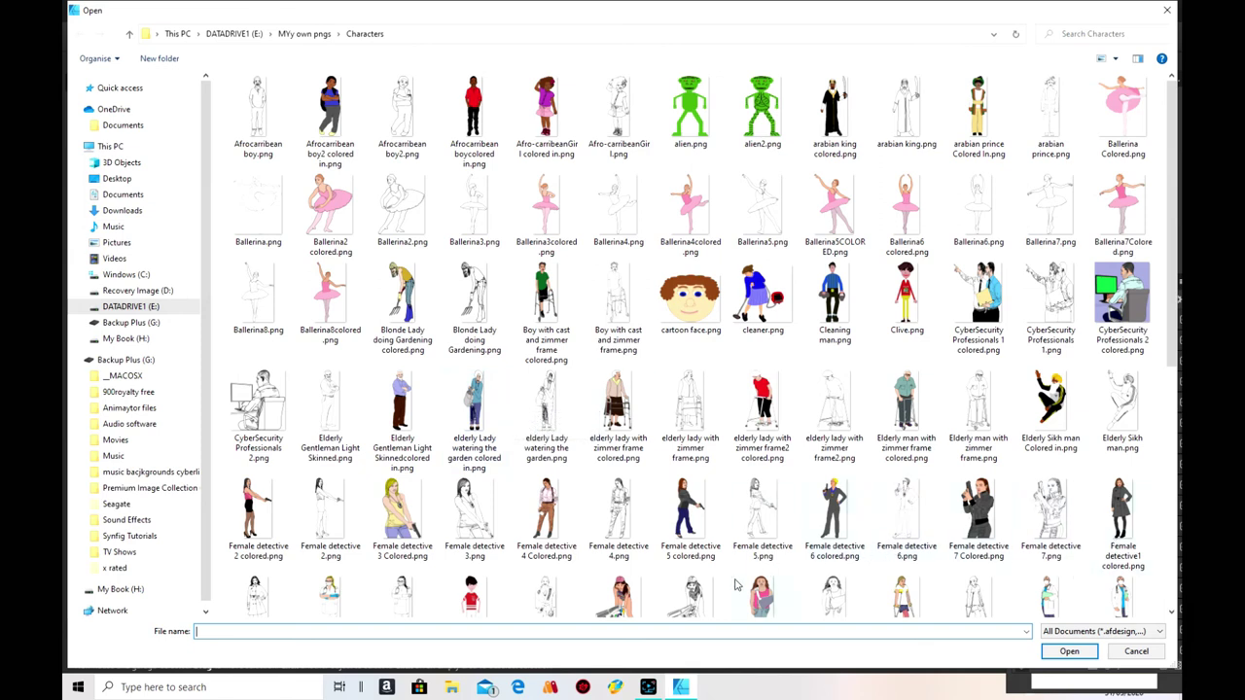
- Place the girl with arm sling image near the second house
scroll(885, 603, down, 1)
click(900, 573)
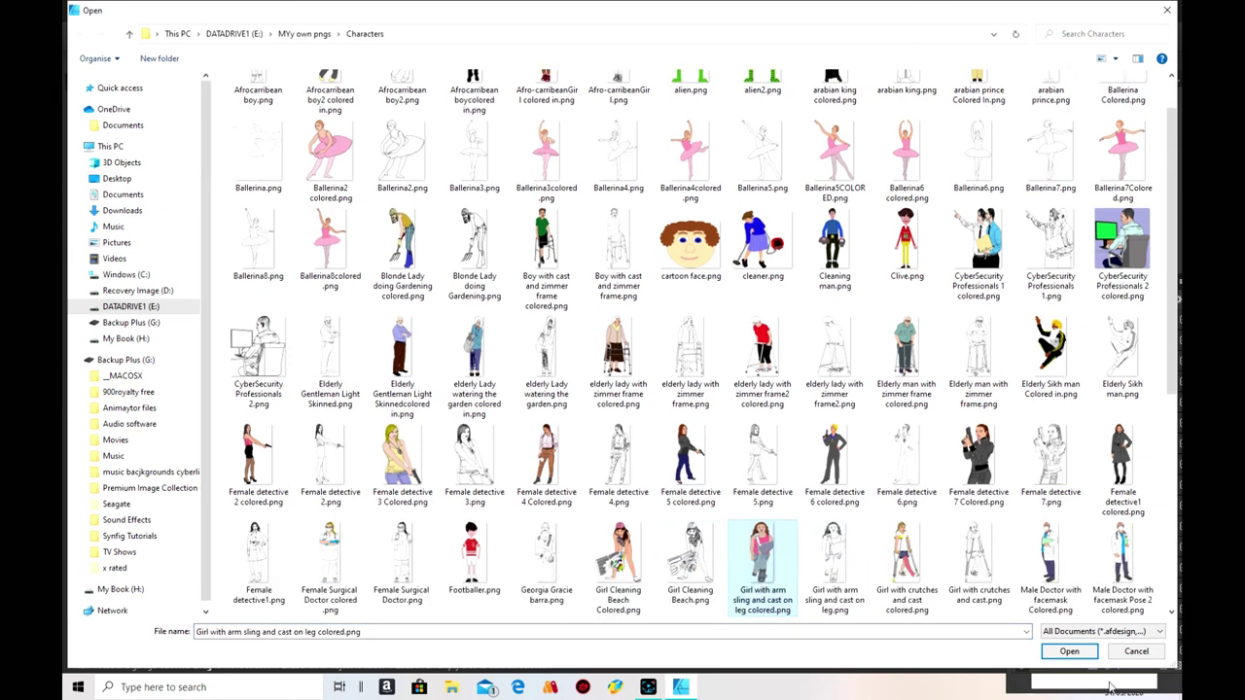
click(1069, 651)
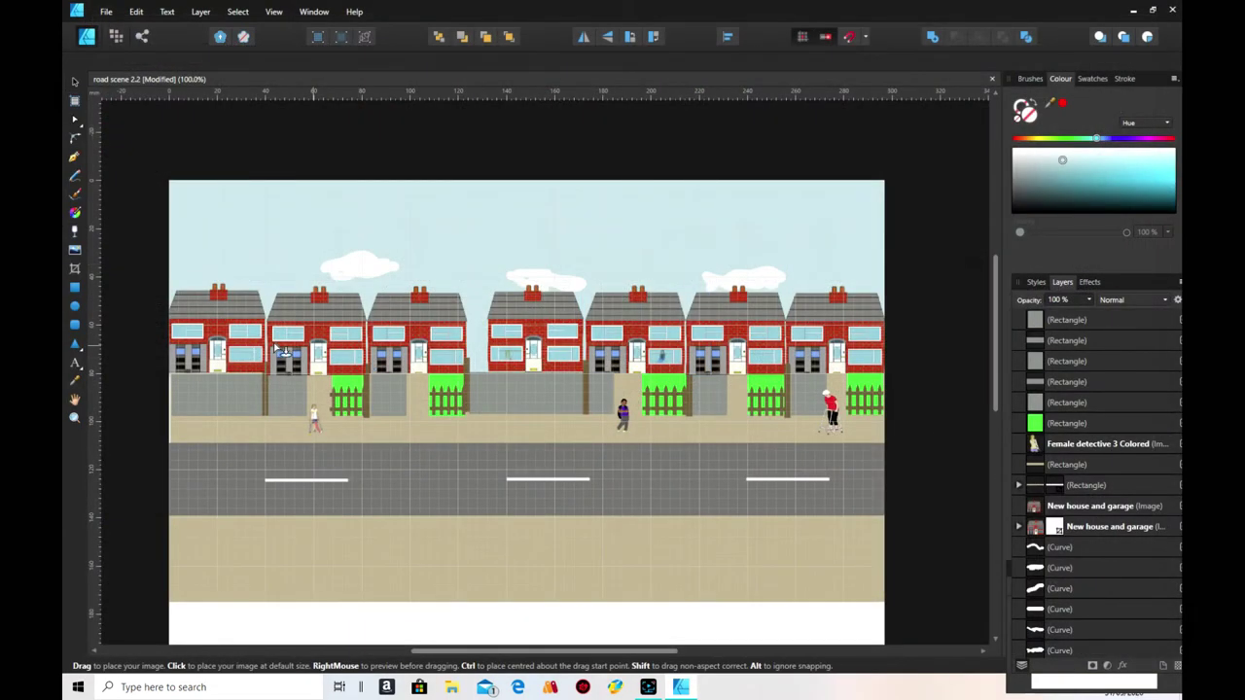
mouse_move(272, 327)
mouse_down()
mouse_move(299, 352)
mouse_move(286, 340)
mouse_up()
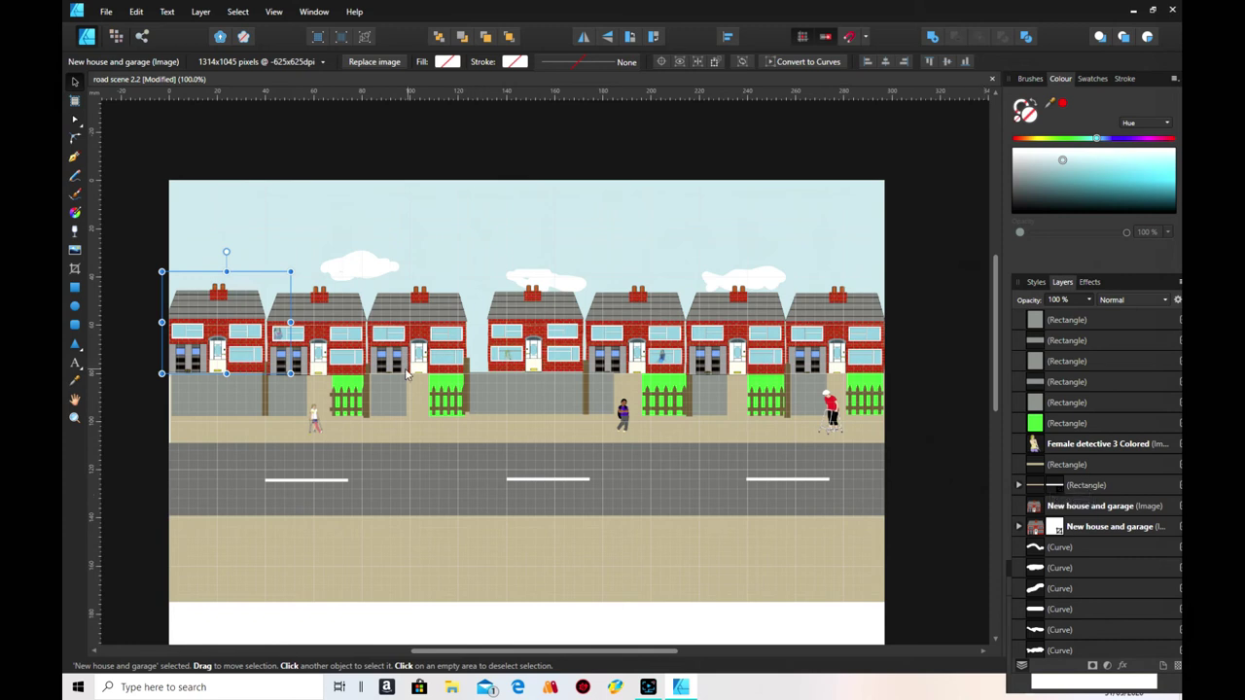
- Send the second house to the back with Arrange
click(343, 336)
right_click(342, 336)
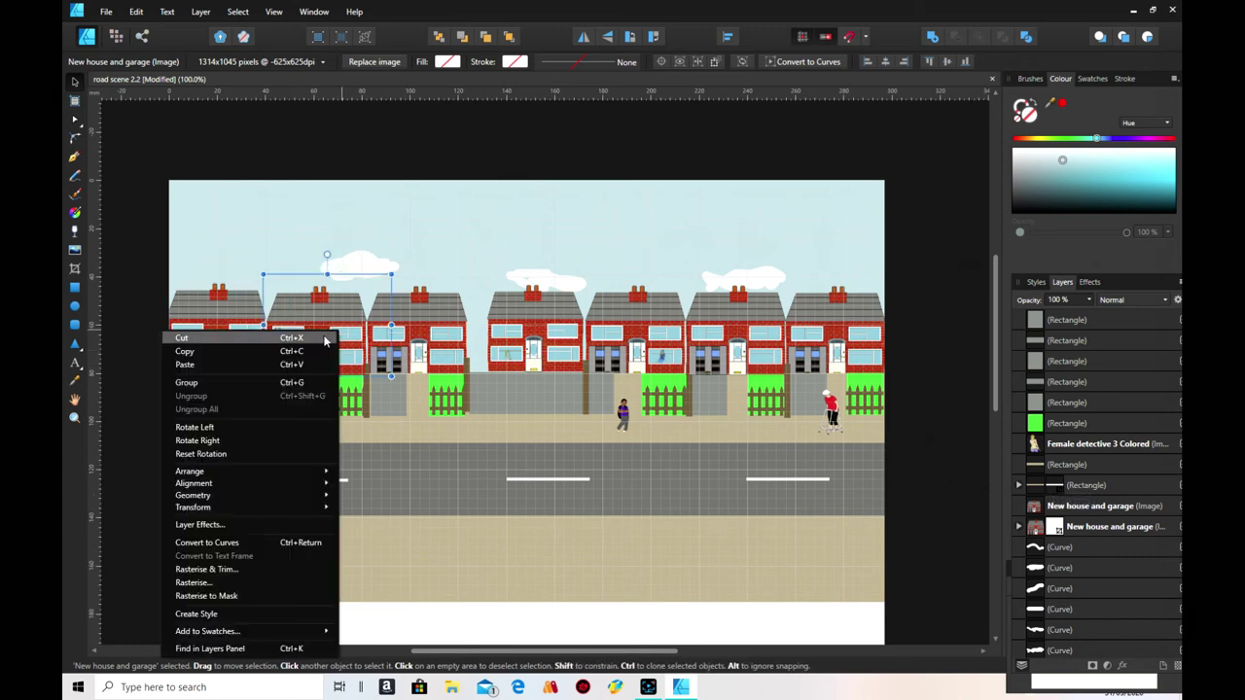
mouse_move(248, 468)
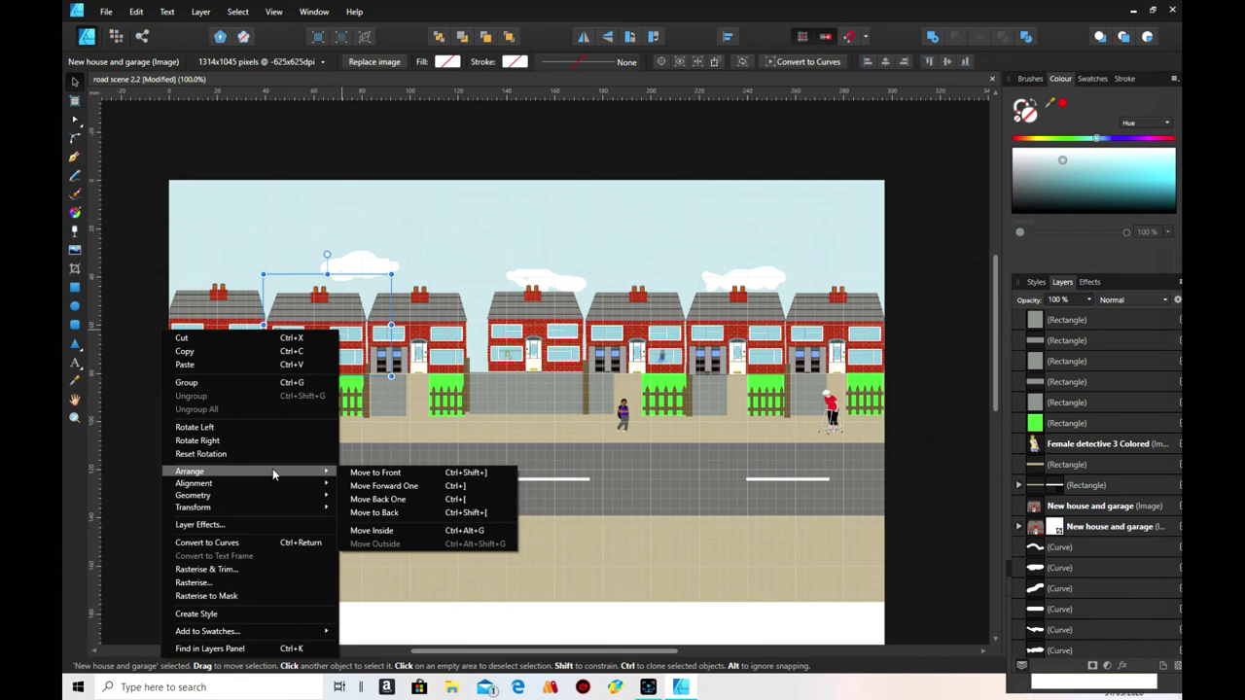
click(372, 514)
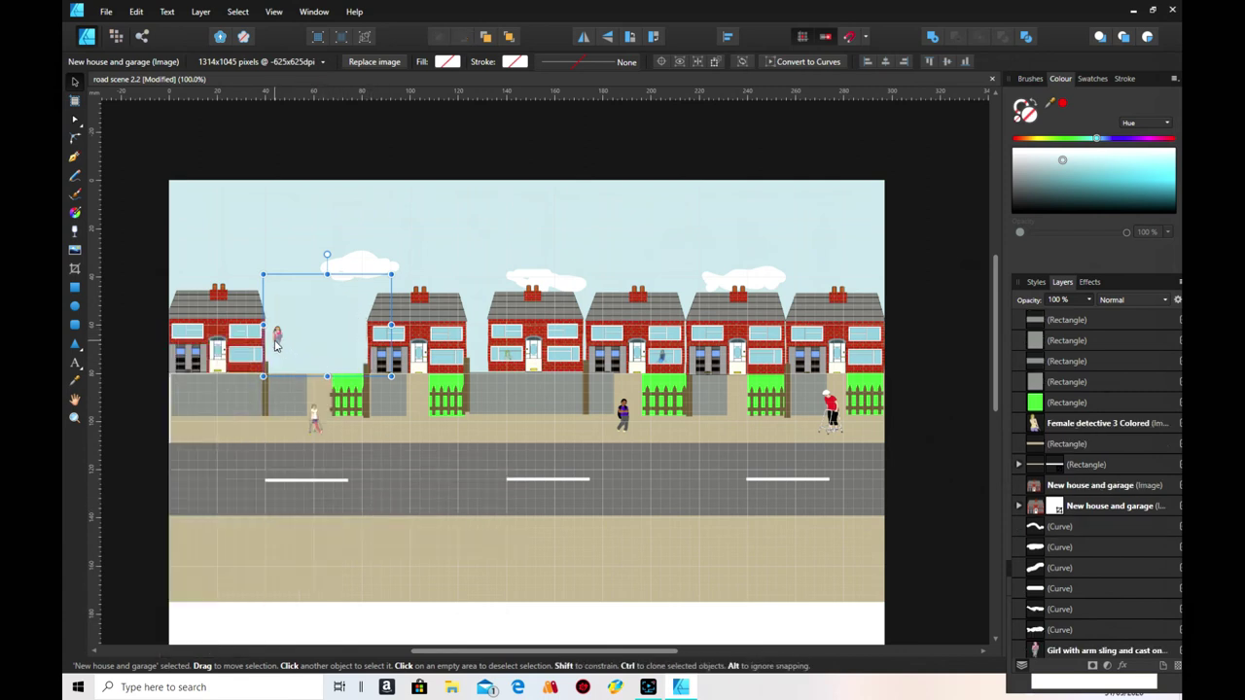
- Select the girl with arm sling layer and cut it from the scene
click(275, 343)
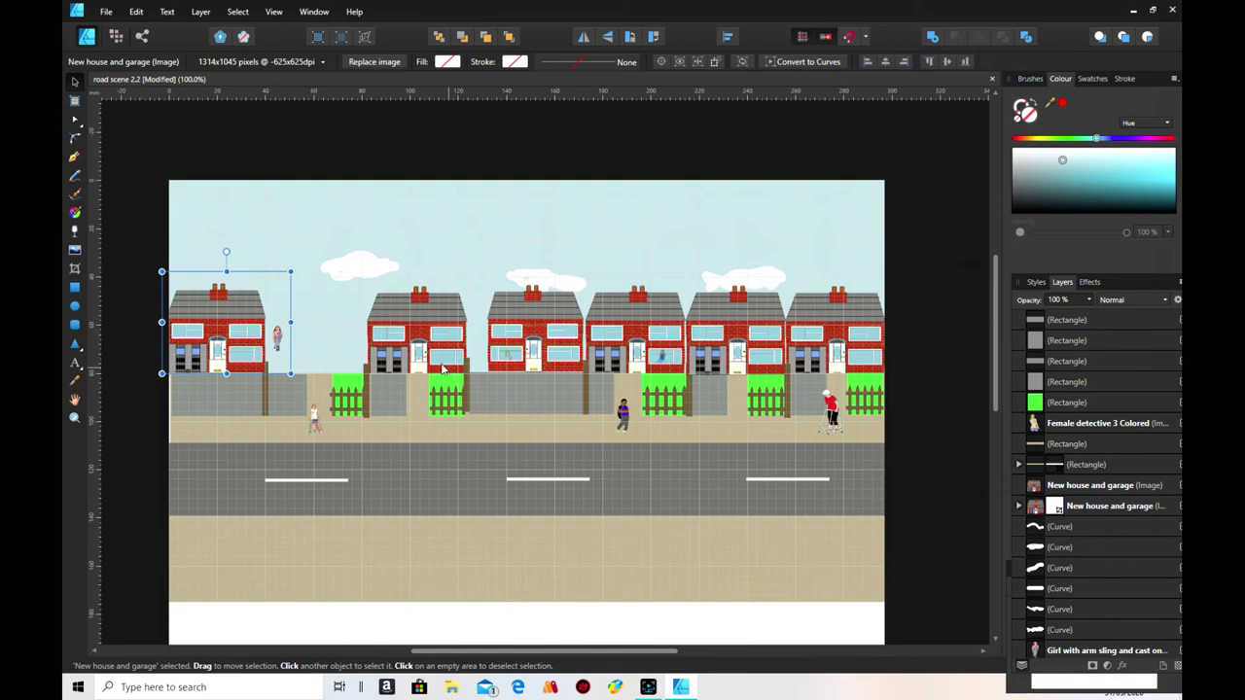
key(a)
click(335, 316)
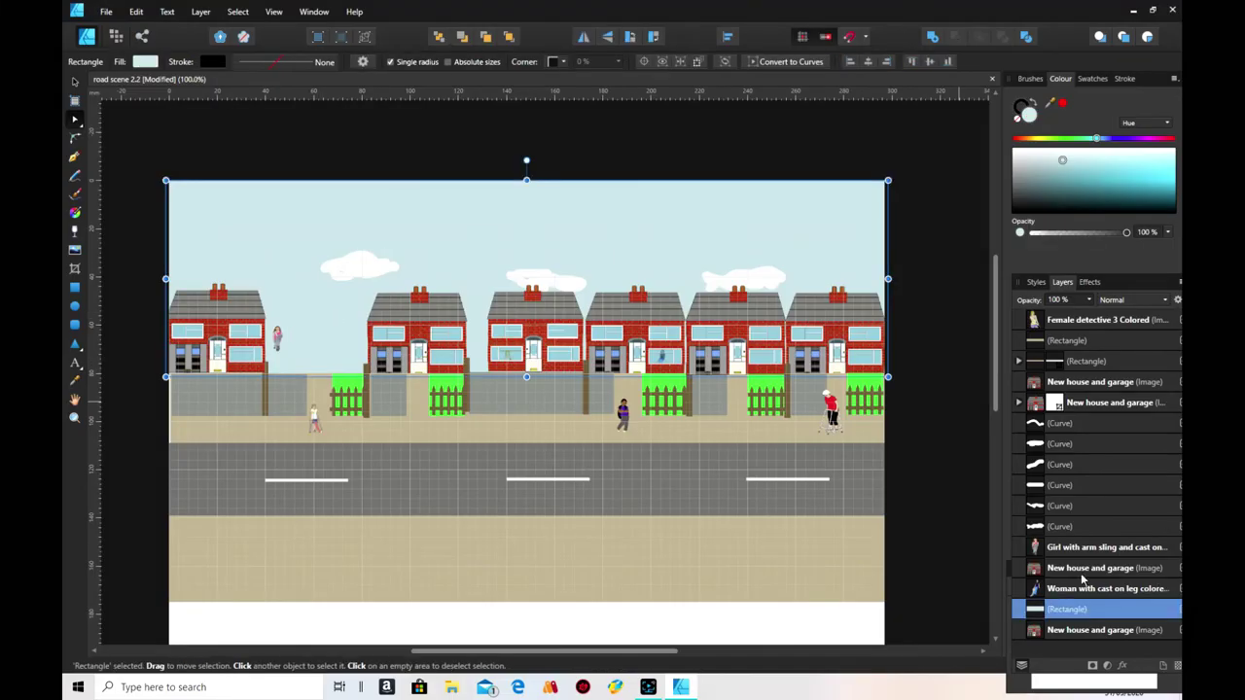
click(1068, 548)
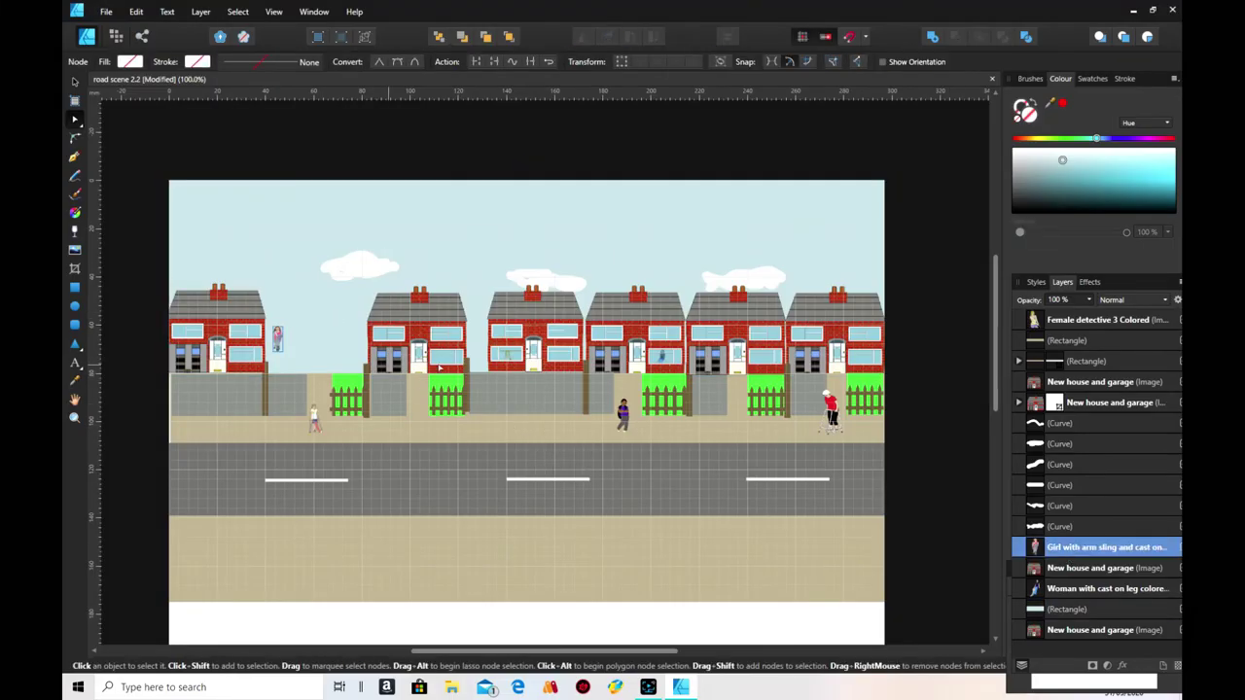
right_click(279, 338)
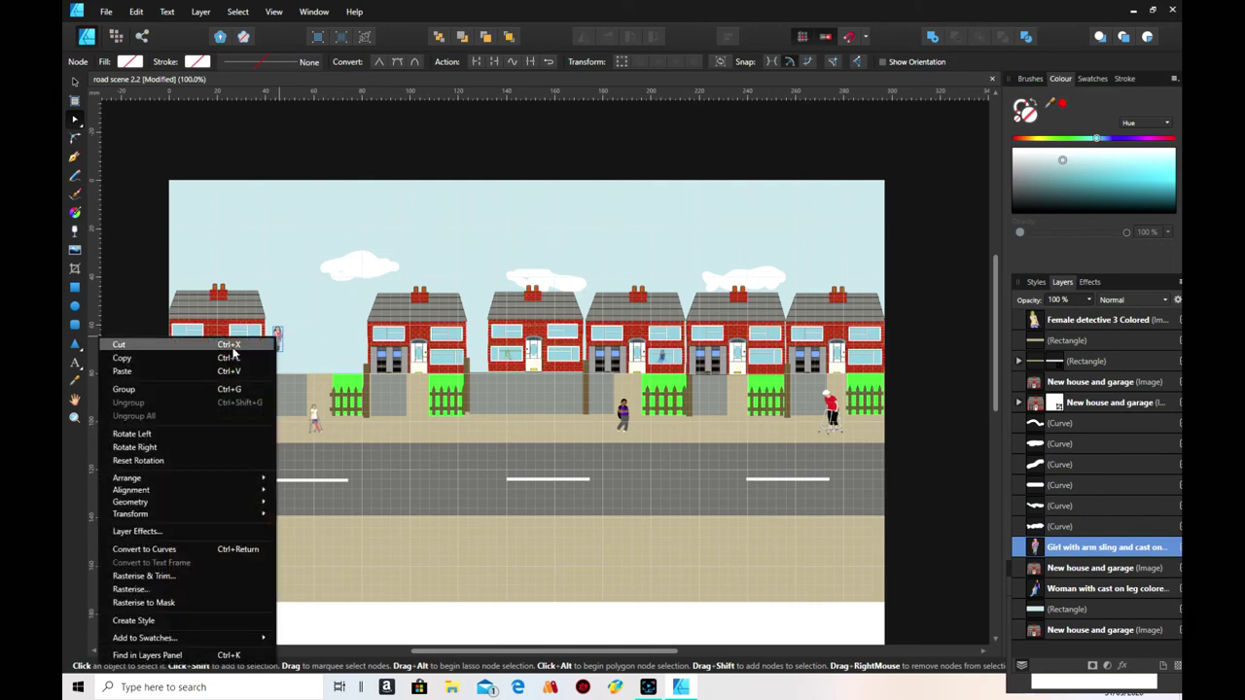
click(231, 345)
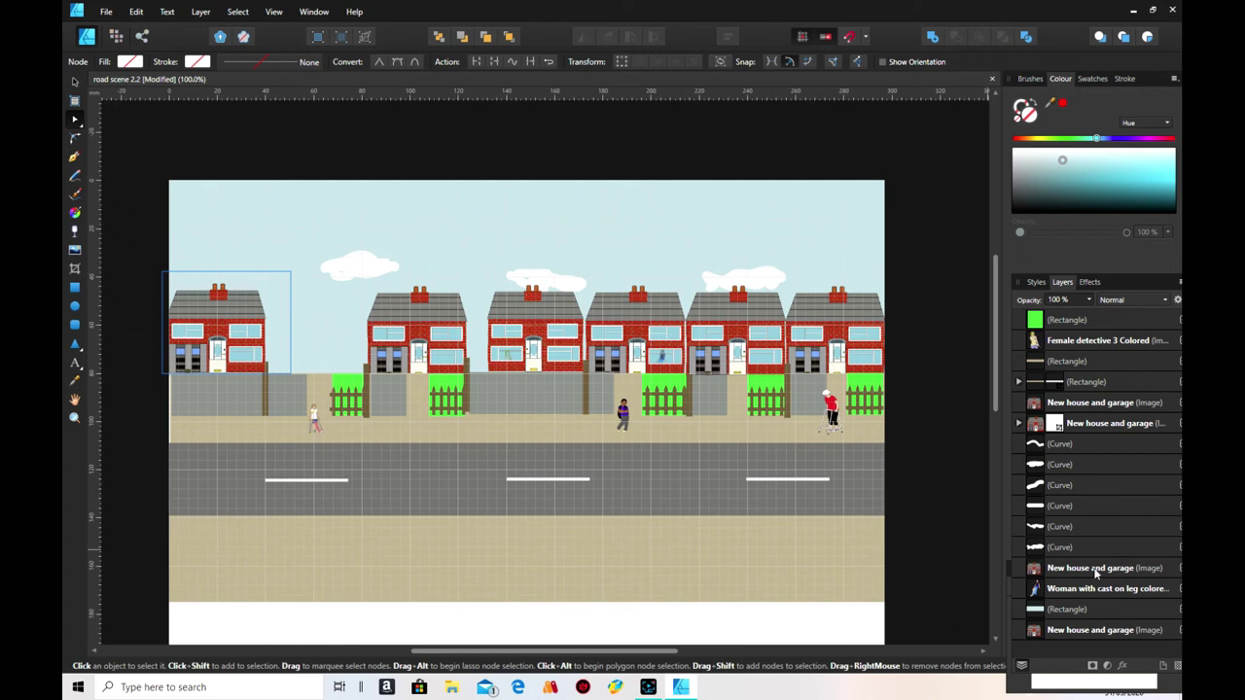
- Bring the New house and garage image back to the front to fill the left-hand gap
click(1140, 632)
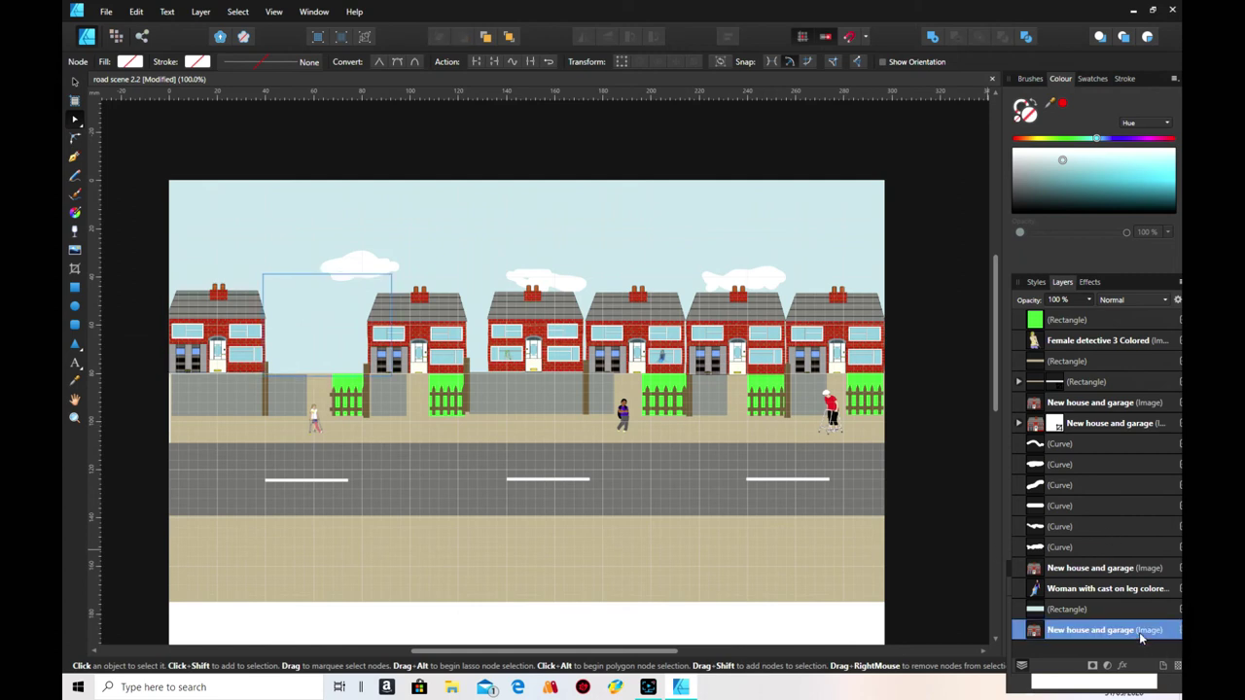
right_click(297, 309)
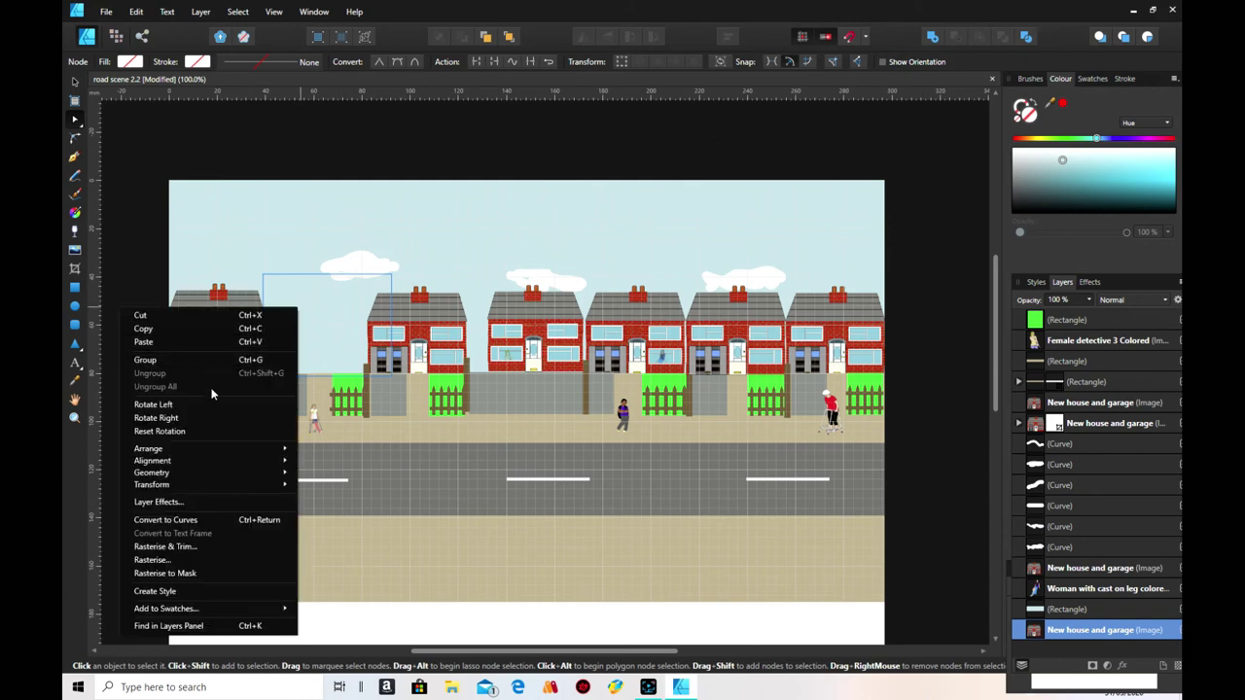
mouse_move(224, 448)
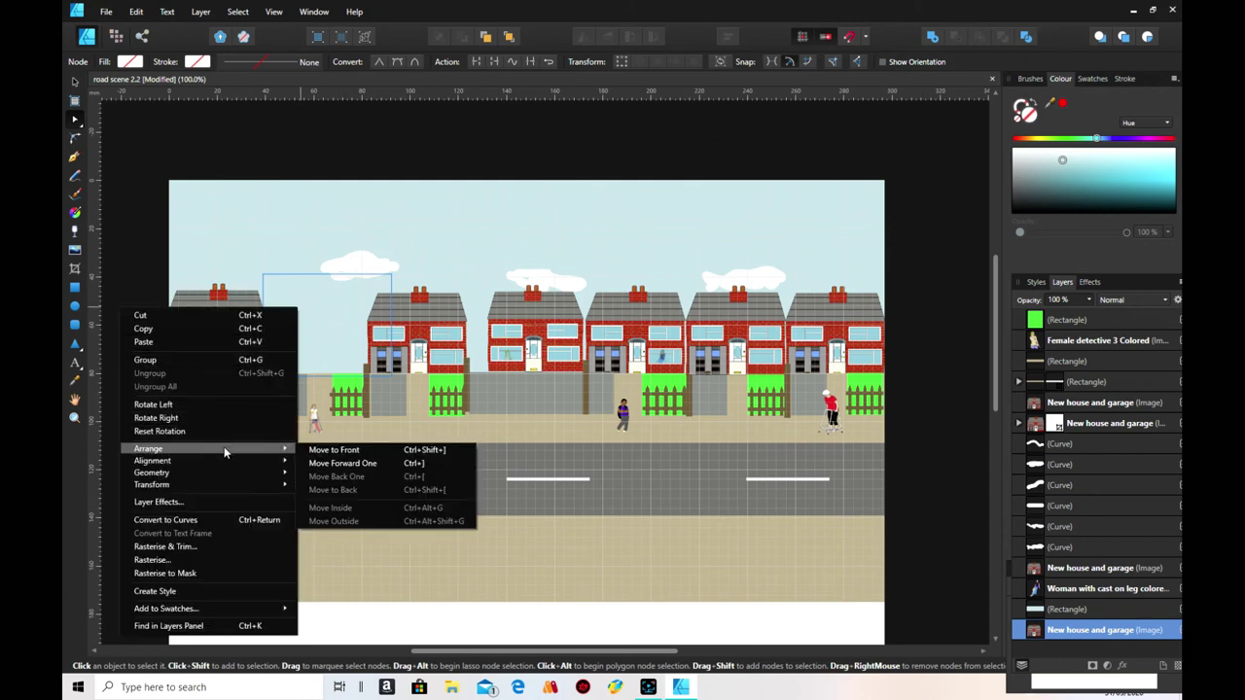
click(333, 450)
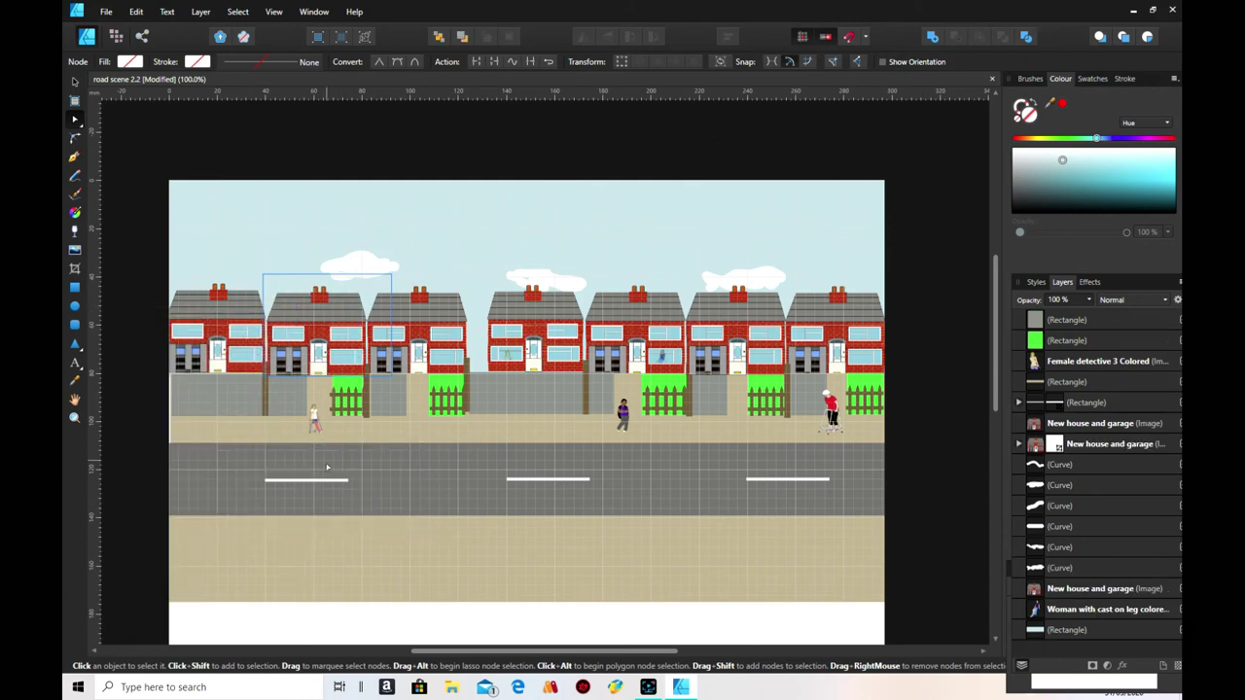
click(456, 520)
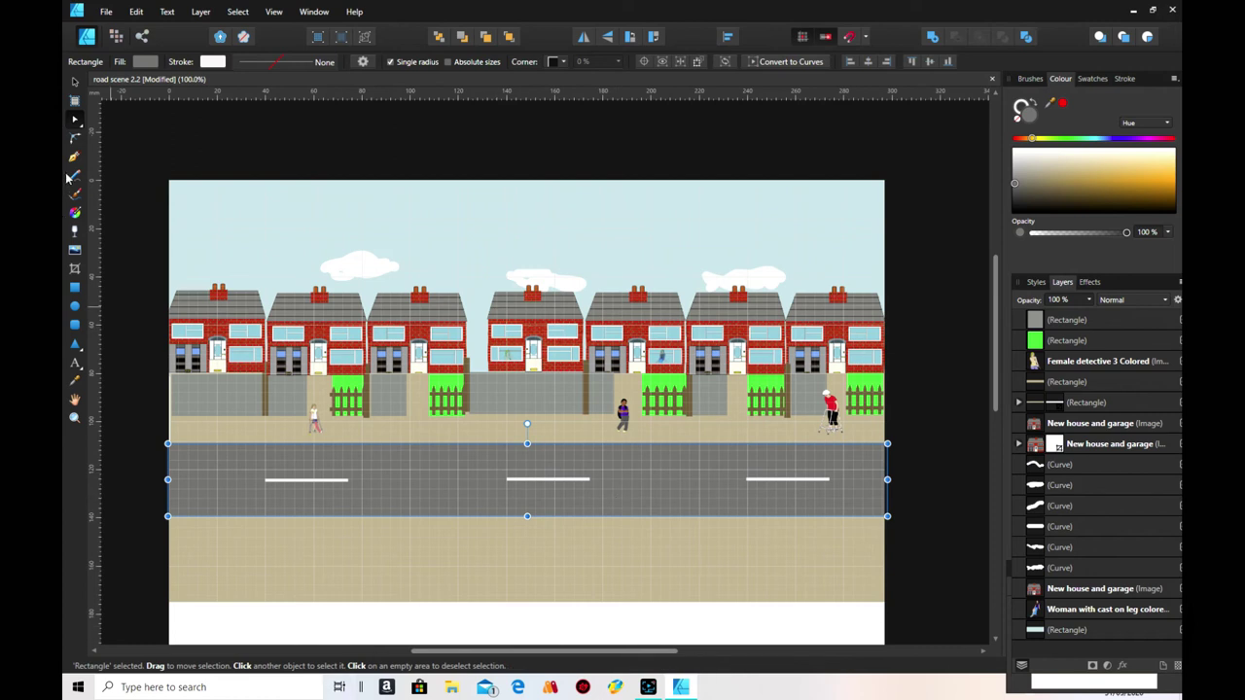
- Place Girl with arm sling and cast on leg colored.png at its default size
click(74, 251)
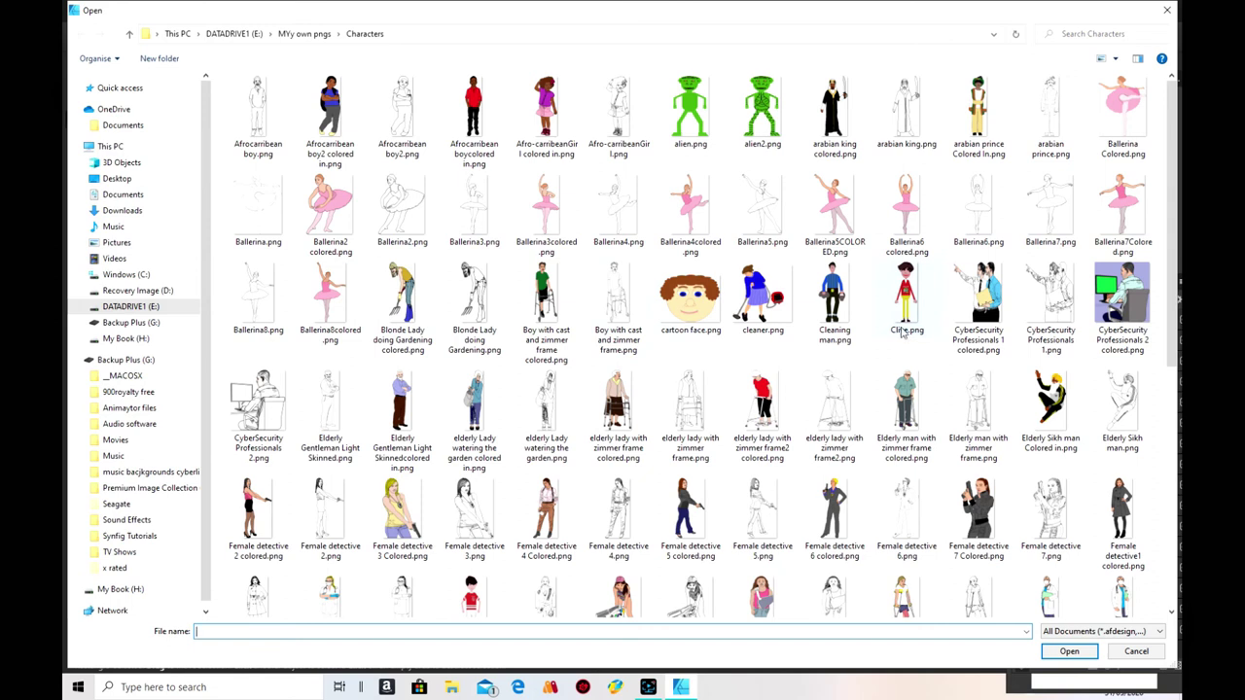
scroll(905, 333, down, 5)
click(747, 194)
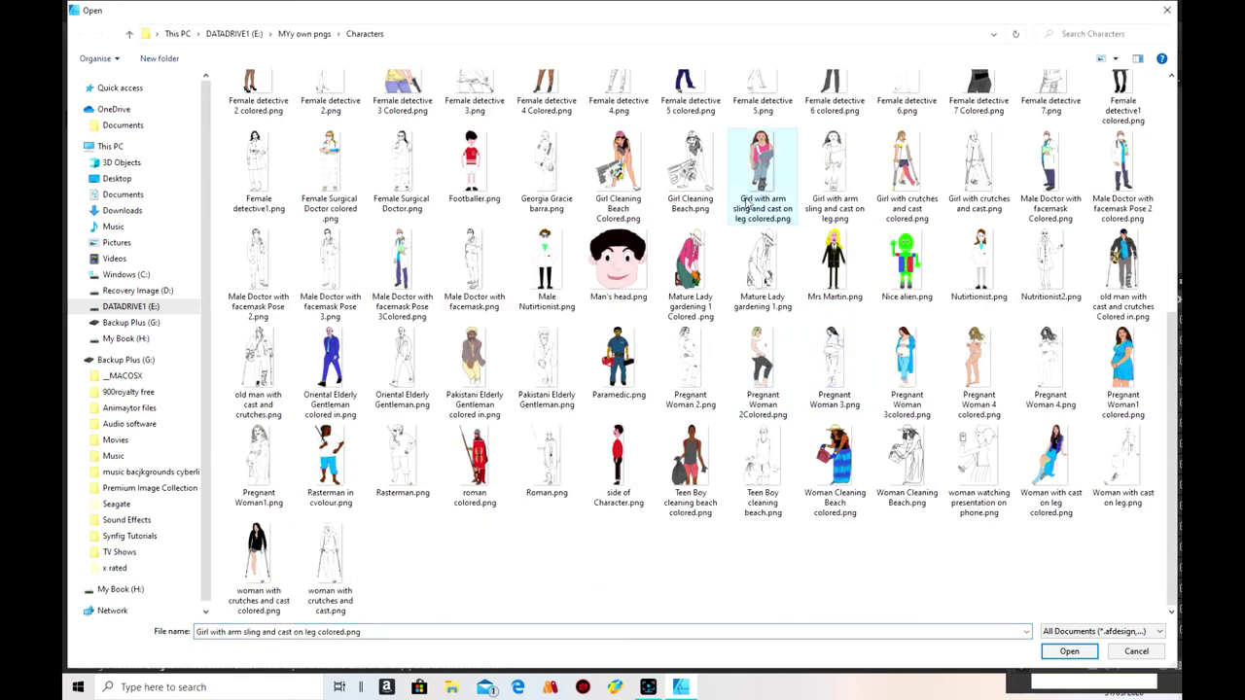
click(1068, 650)
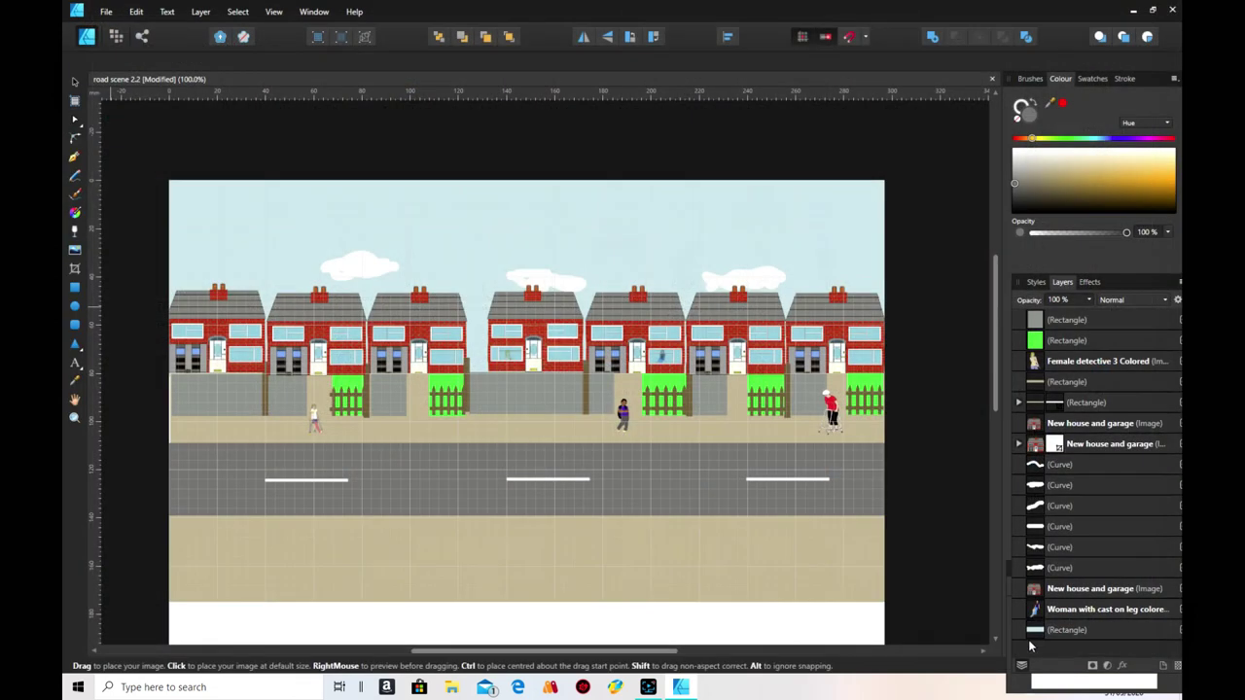
click(362, 617)
scroll(383, 628, down, 2)
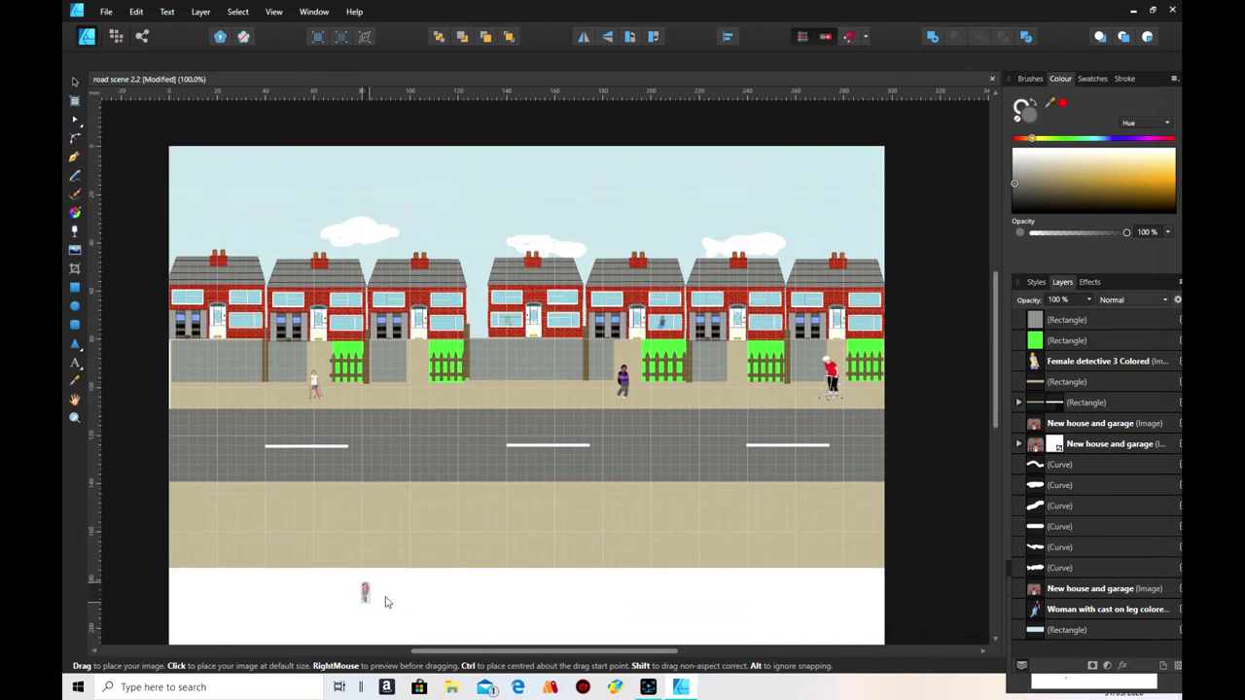
click(383, 597)
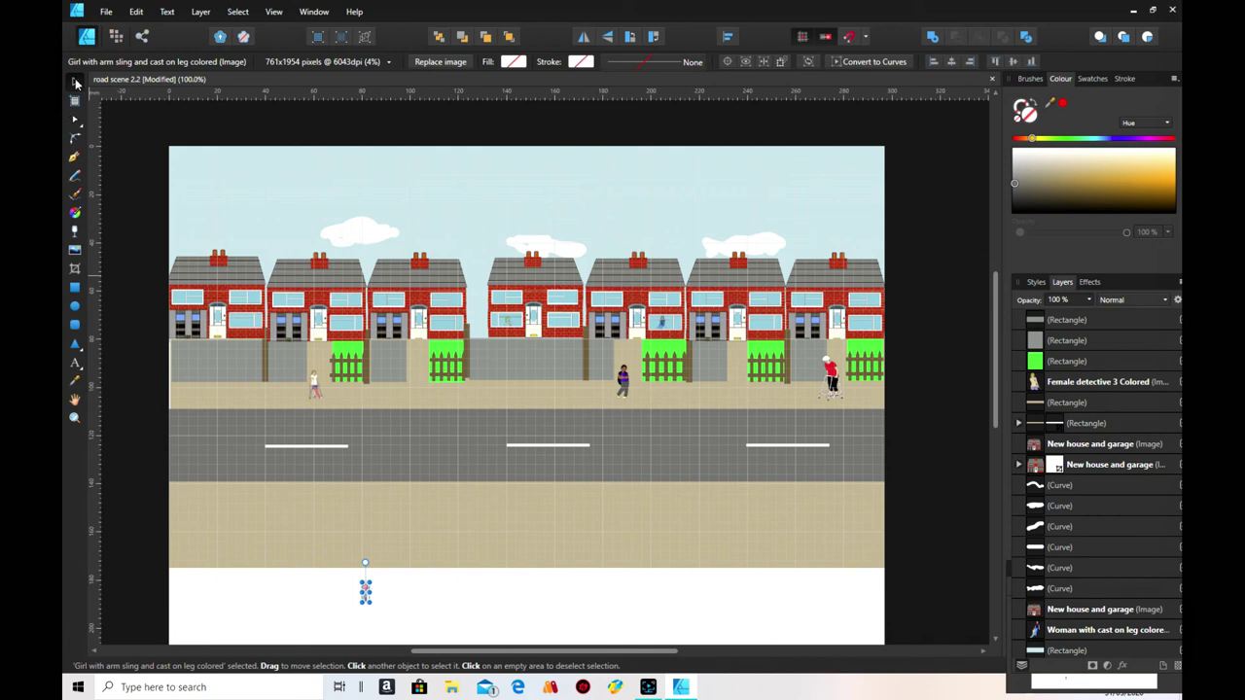
- Move the girl figure up beside the second house and reopen the image browser
drag(367, 594, 294, 309)
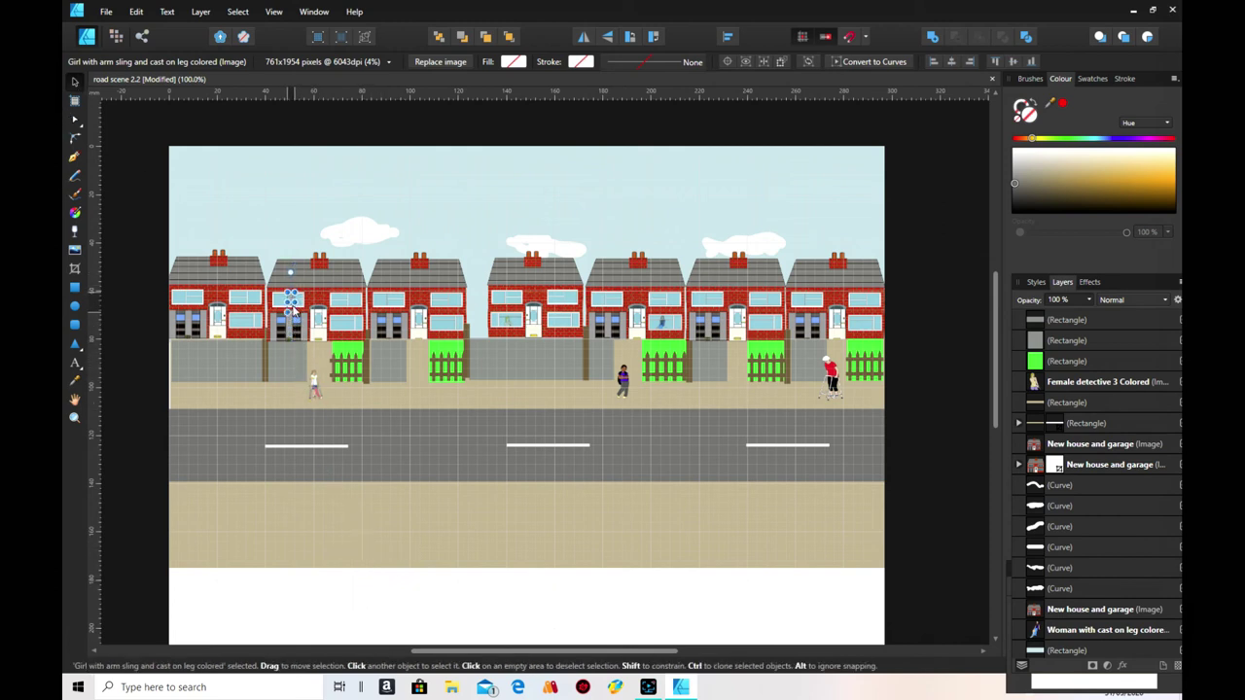
click(434, 622)
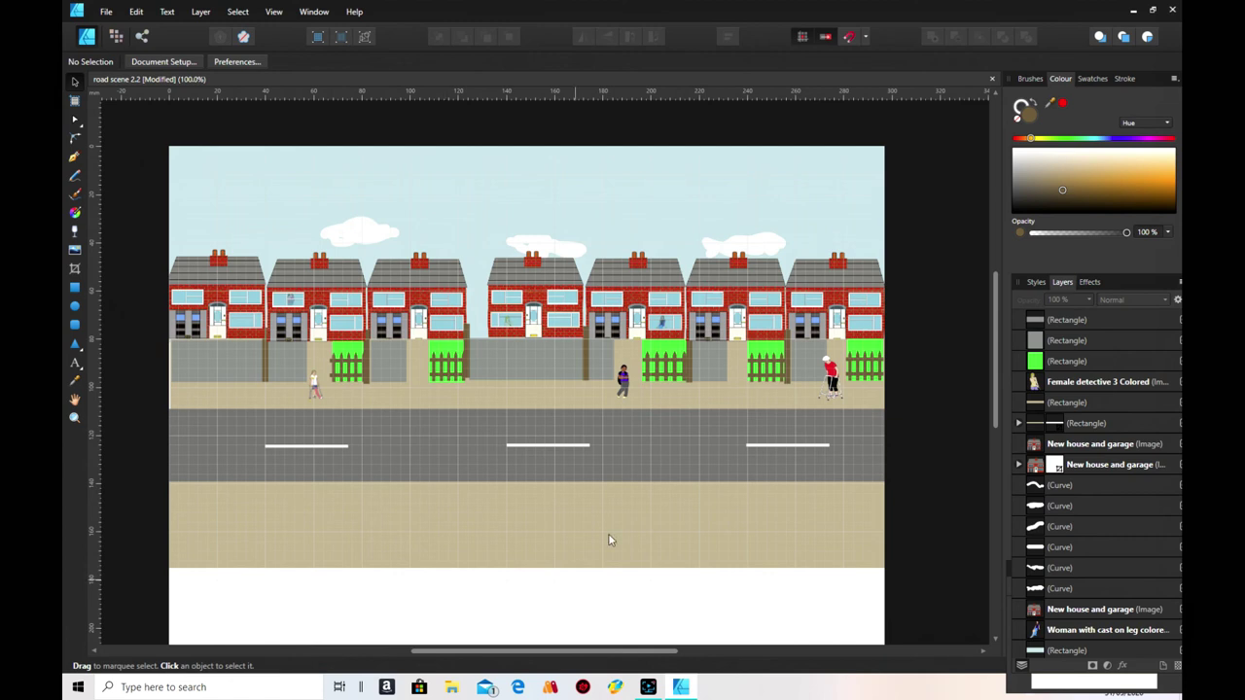
click(75, 250)
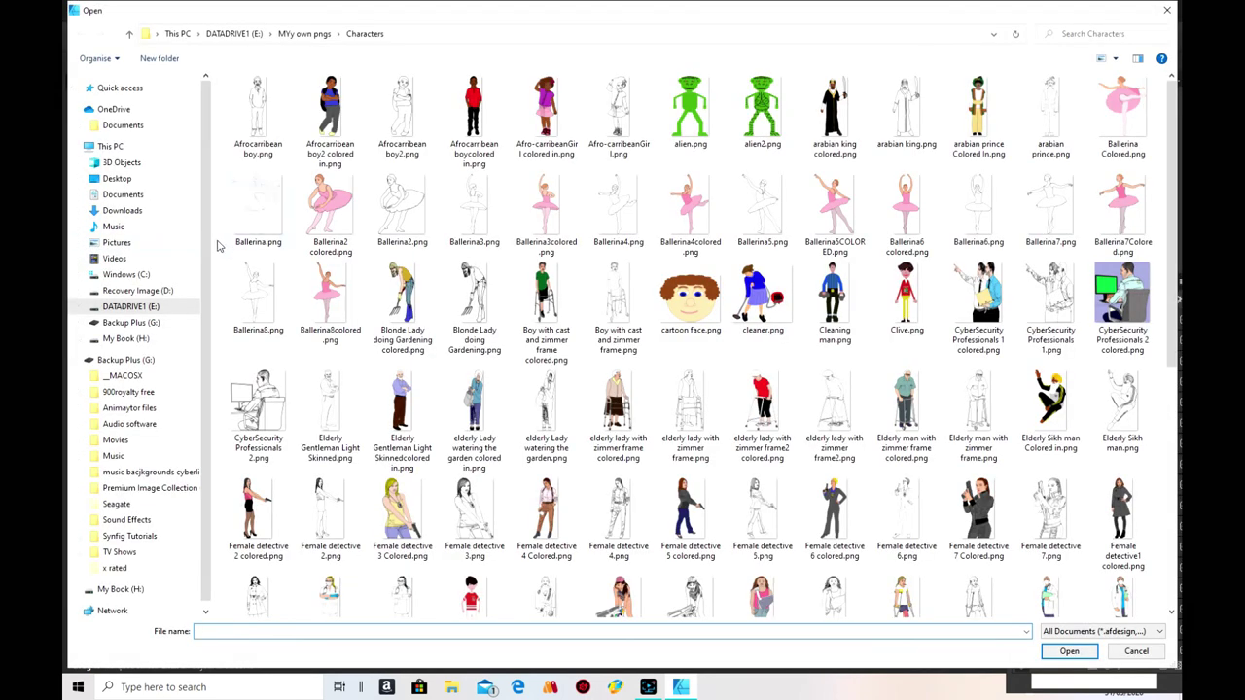
- Place mini cooper colored.png from the vehicles folder on the pavement between the middle houses
click(304, 35)
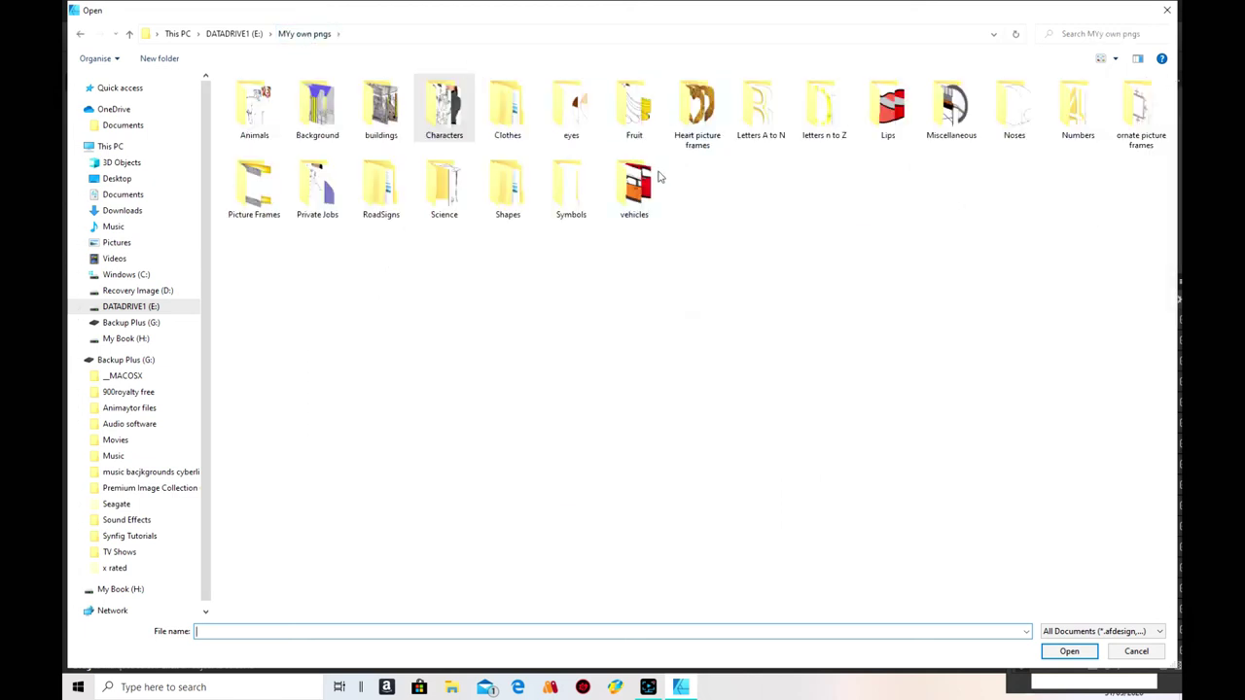
double_click(638, 185)
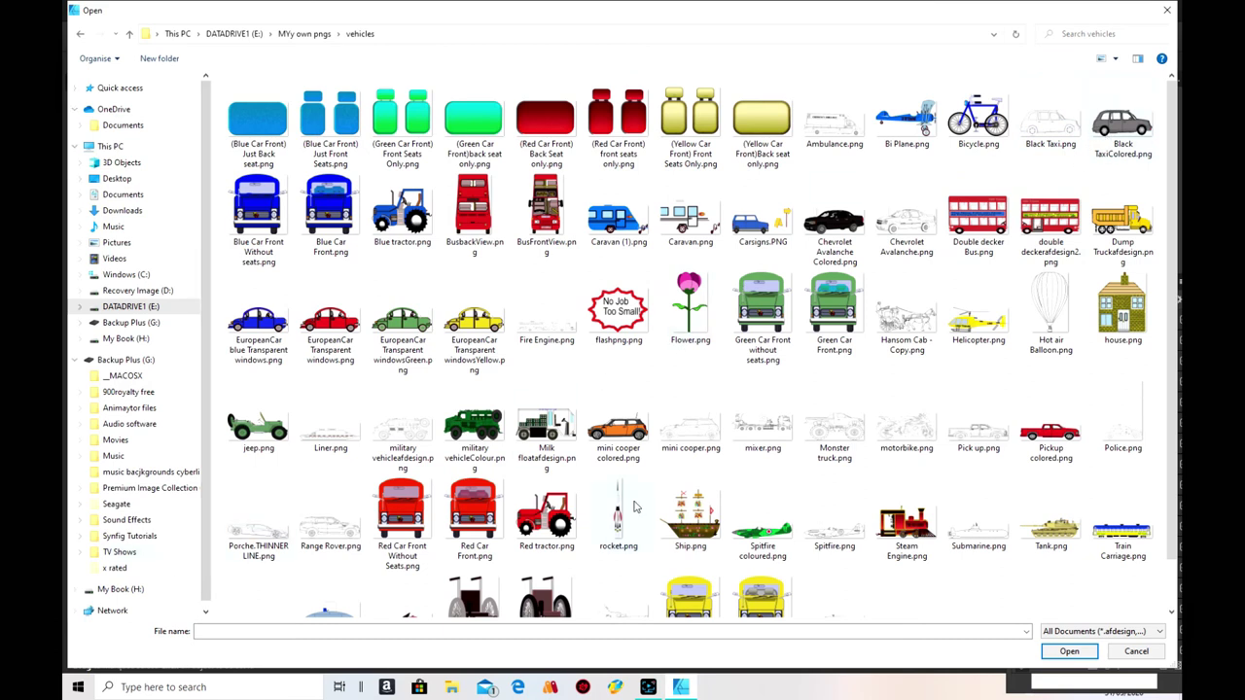
click(630, 435)
click(1093, 649)
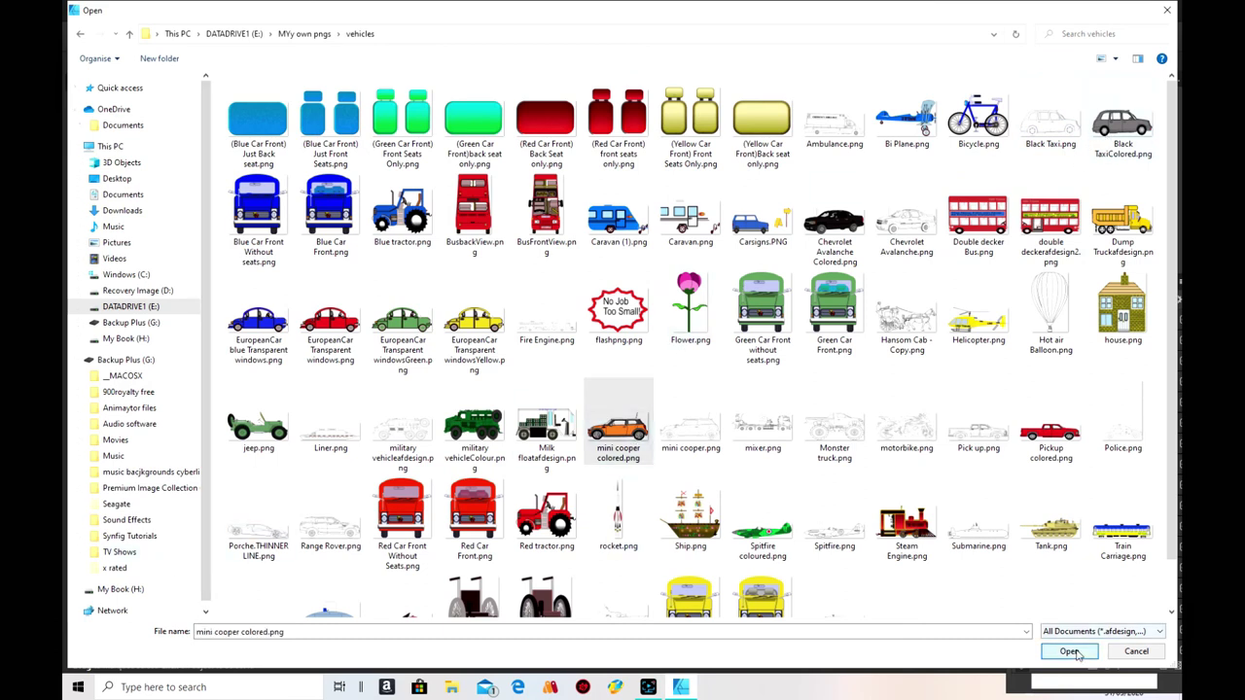
drag(499, 339, 553, 356)
click(572, 432)
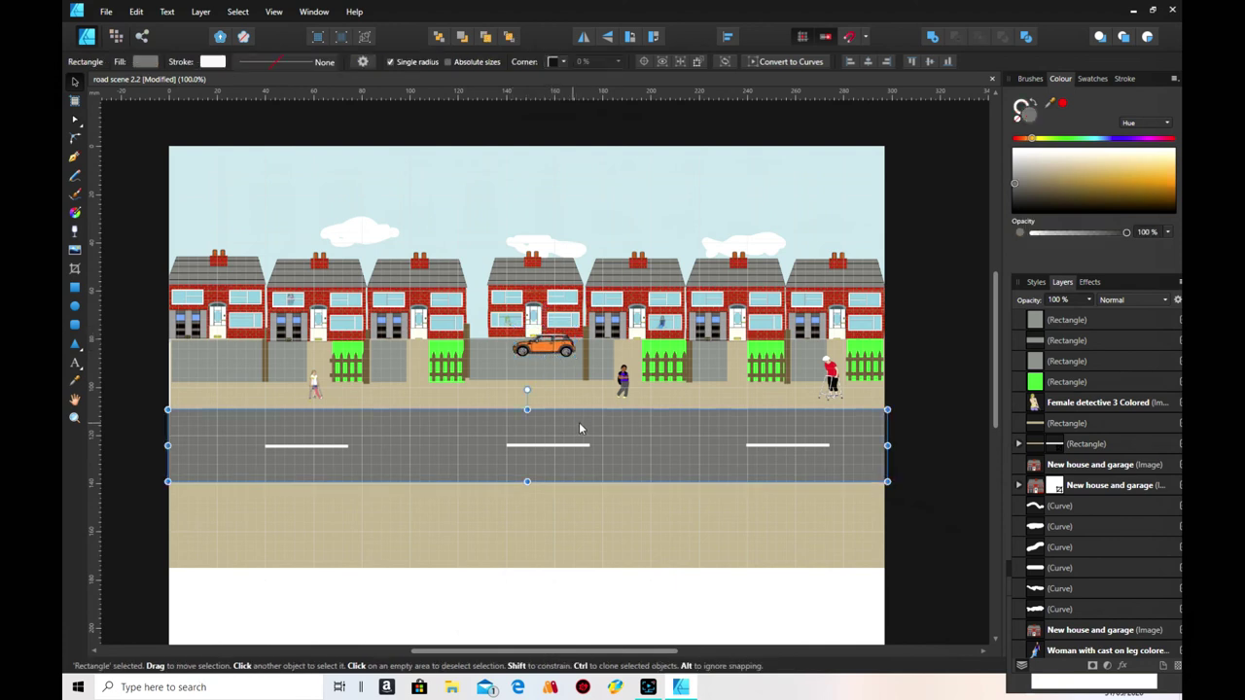
click(220, 376)
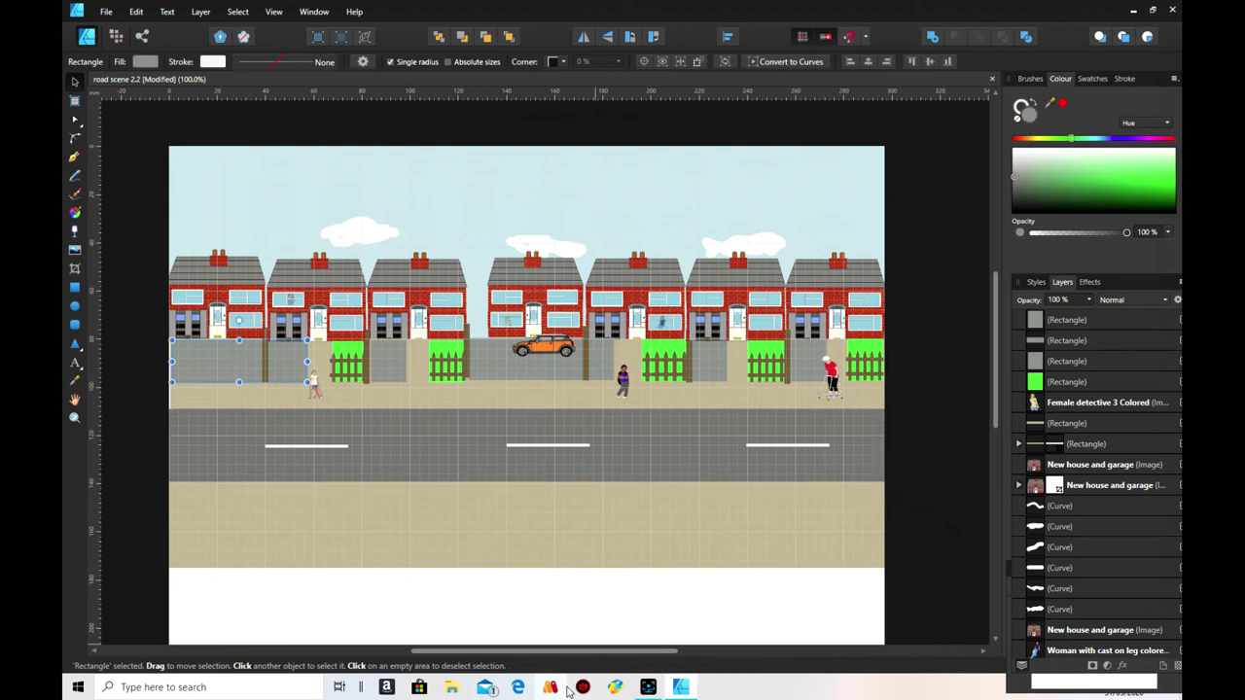
- Place the black Chevrolet Avalanche Colored car on the left pavement
click(75, 251)
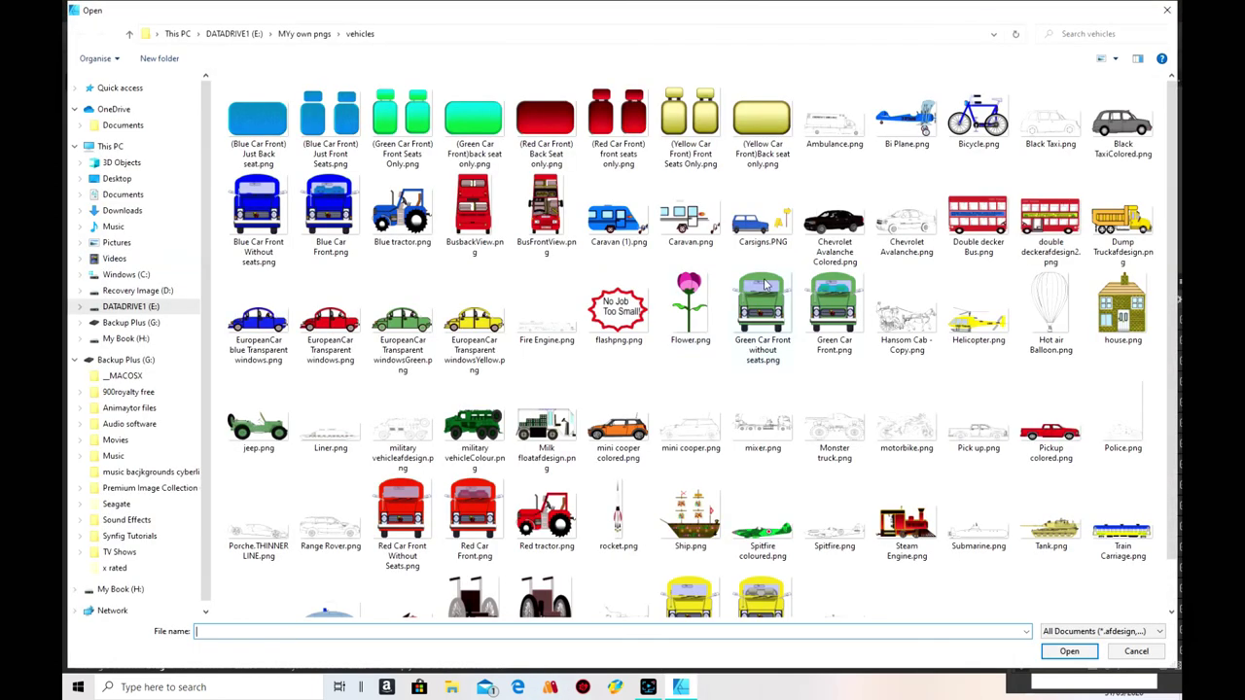
double_click(860, 224)
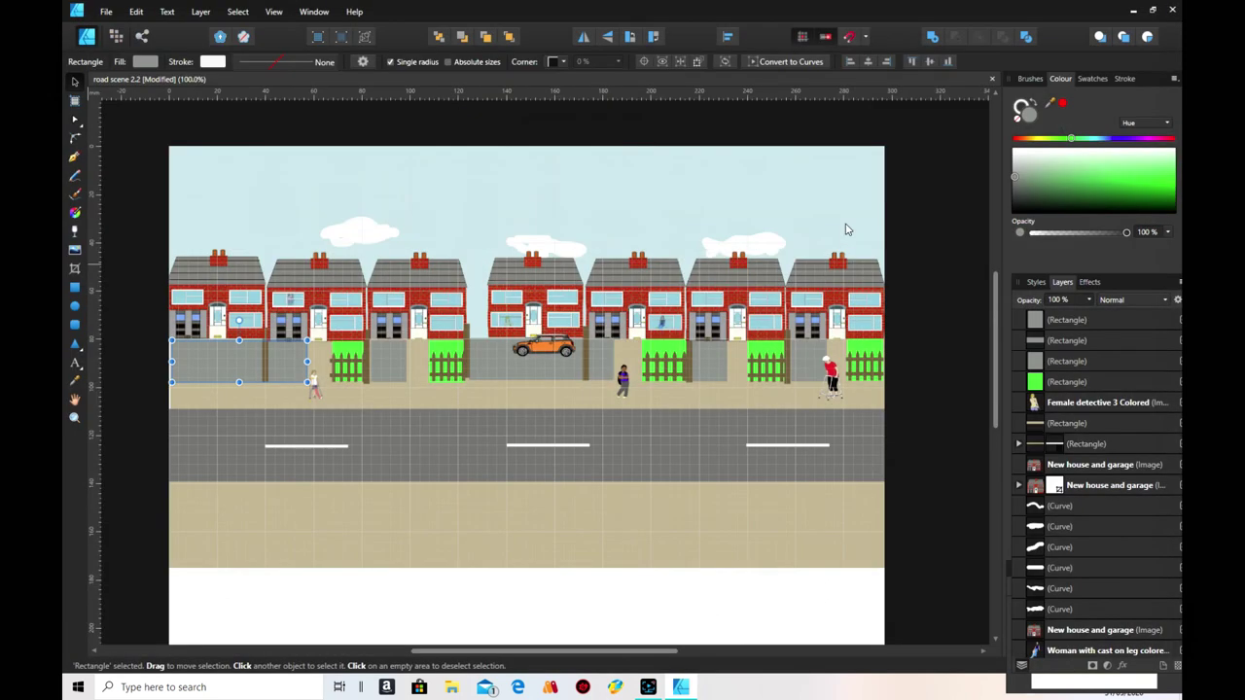
drag(181, 344, 233, 387)
click(223, 362)
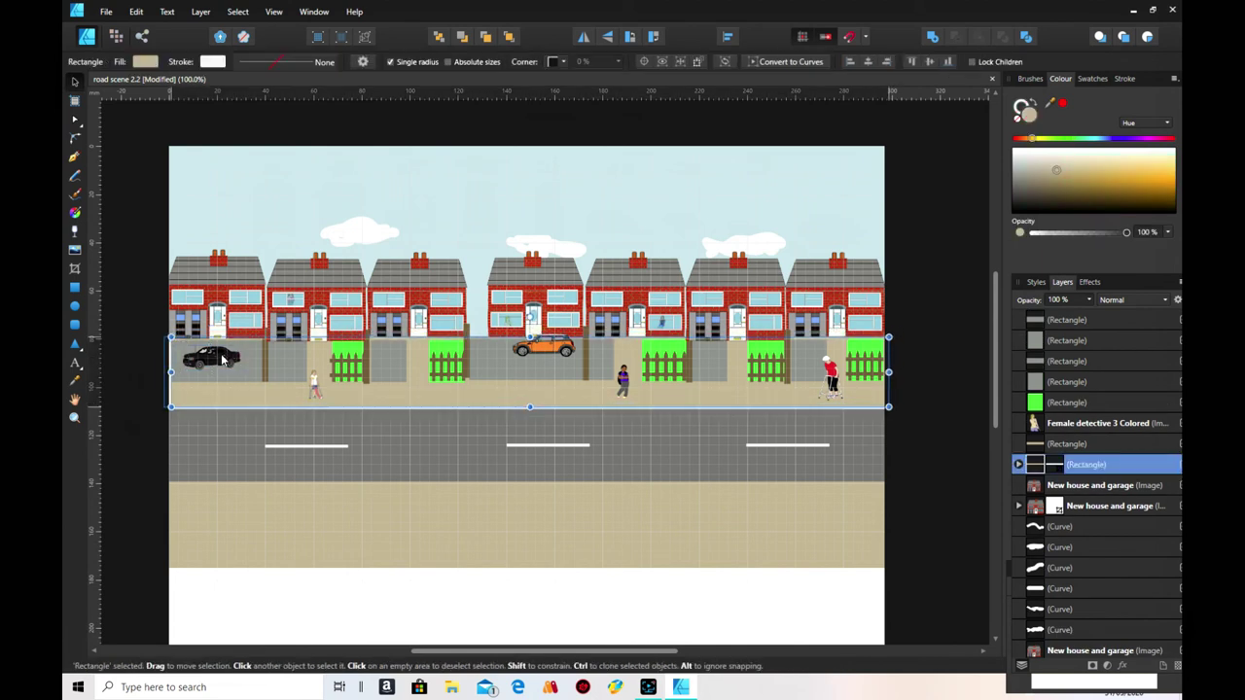
- Nudge the black car slightly up and to the right along its driveway
click(223, 362)
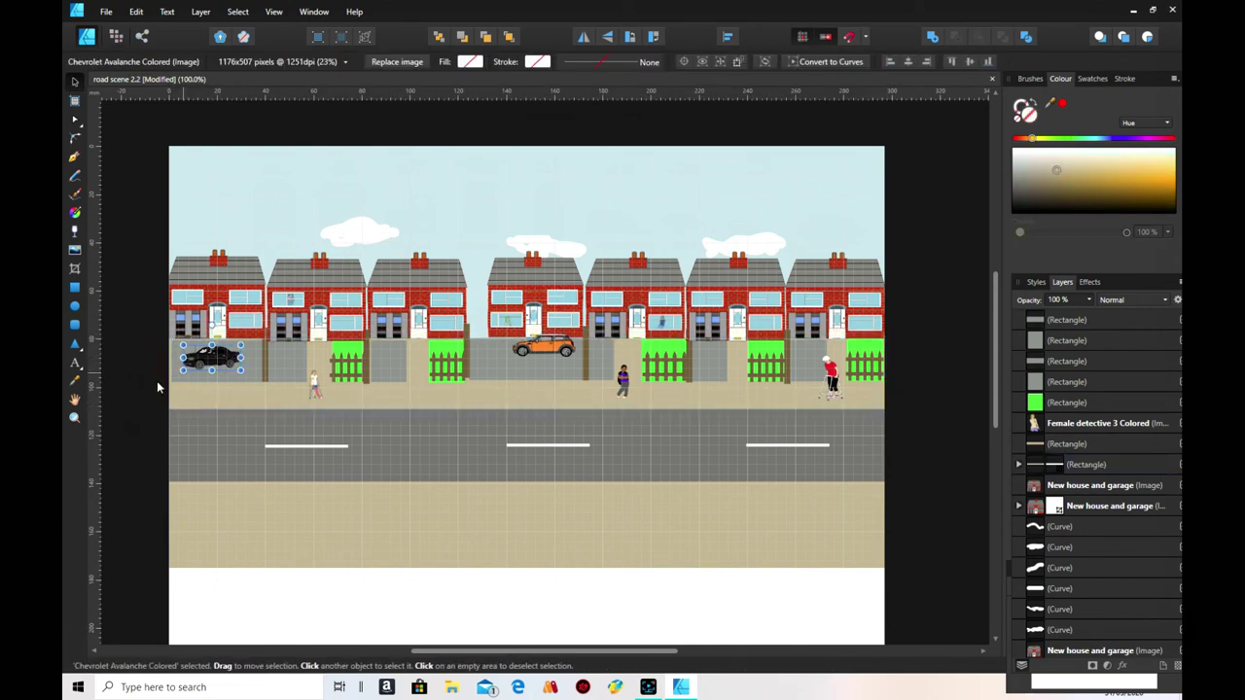
drag(223, 358, 234, 353)
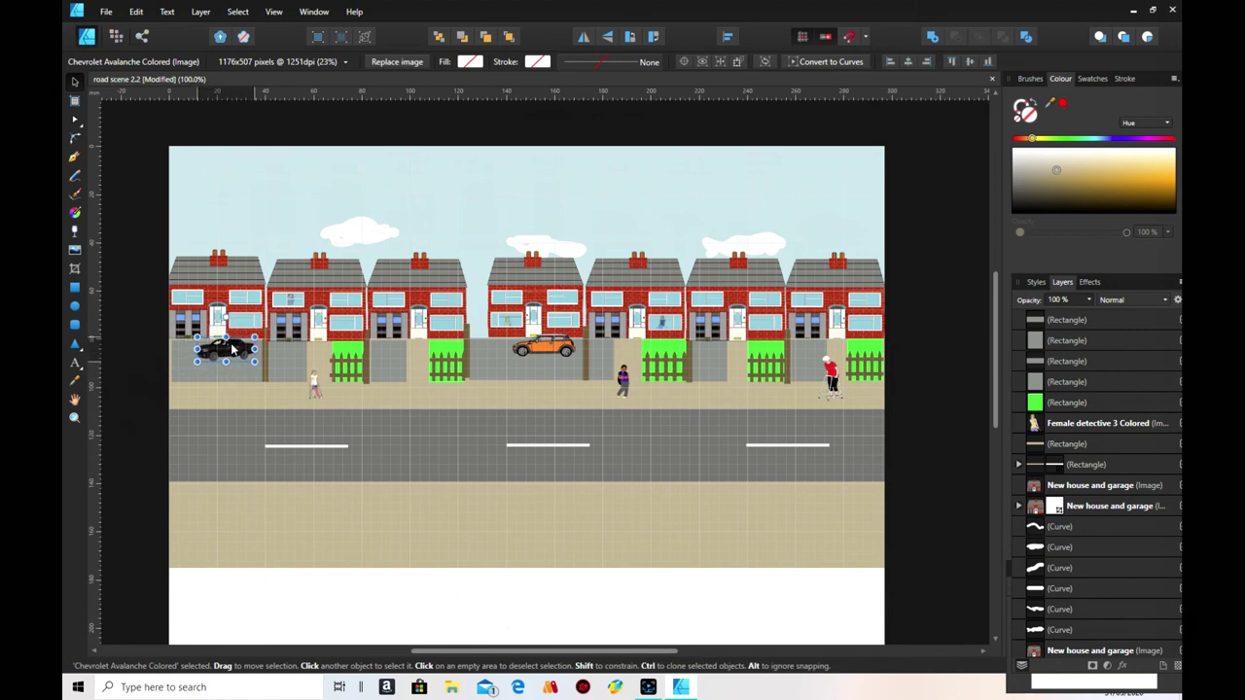
click(304, 573)
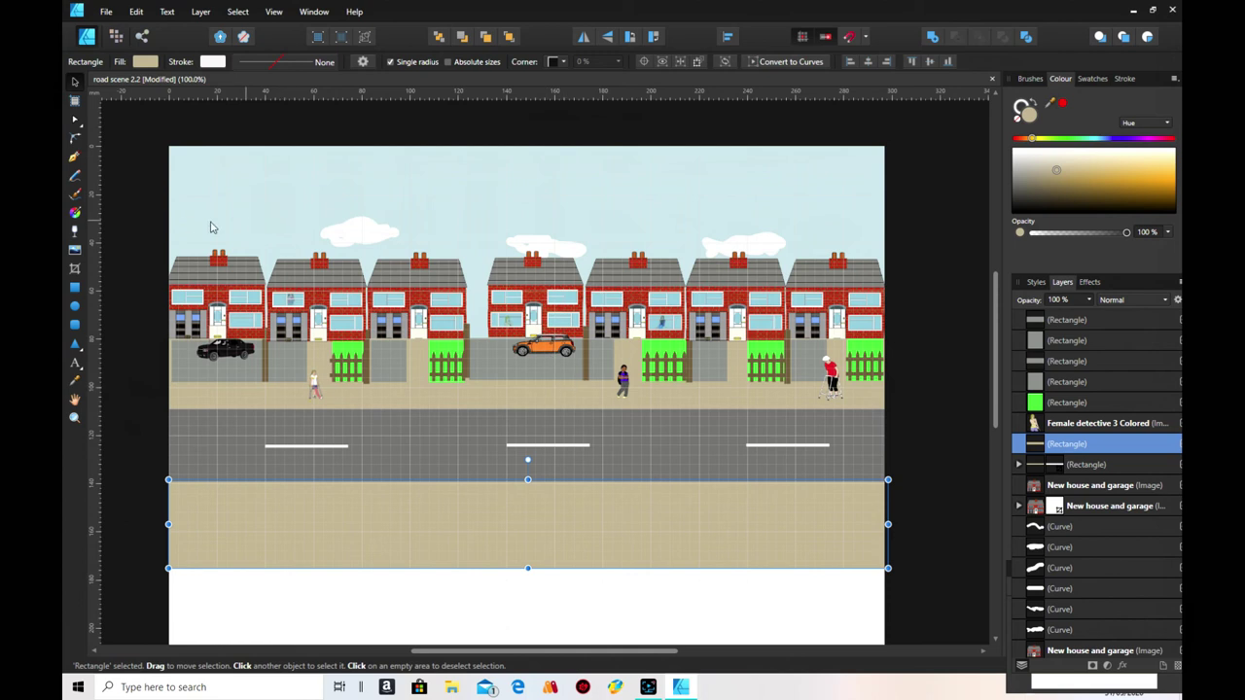
- Place the Double decker Bus image on the road left of centre
click(74, 250)
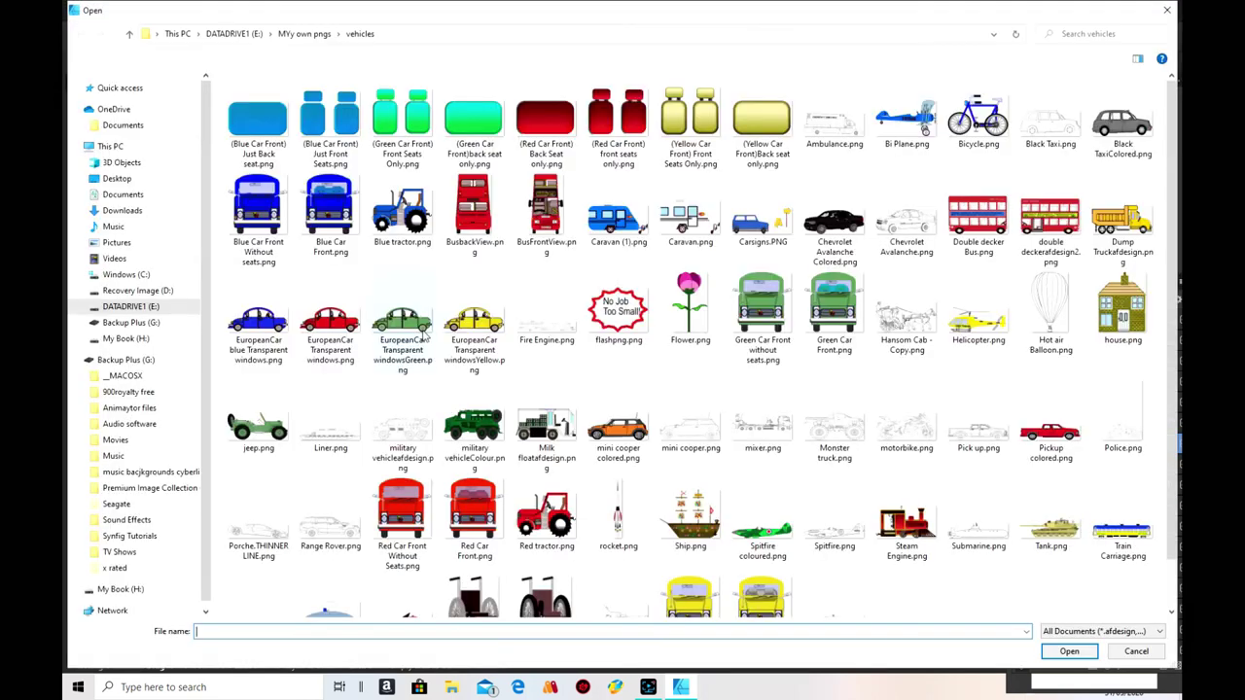
scroll(639, 404, down, 1)
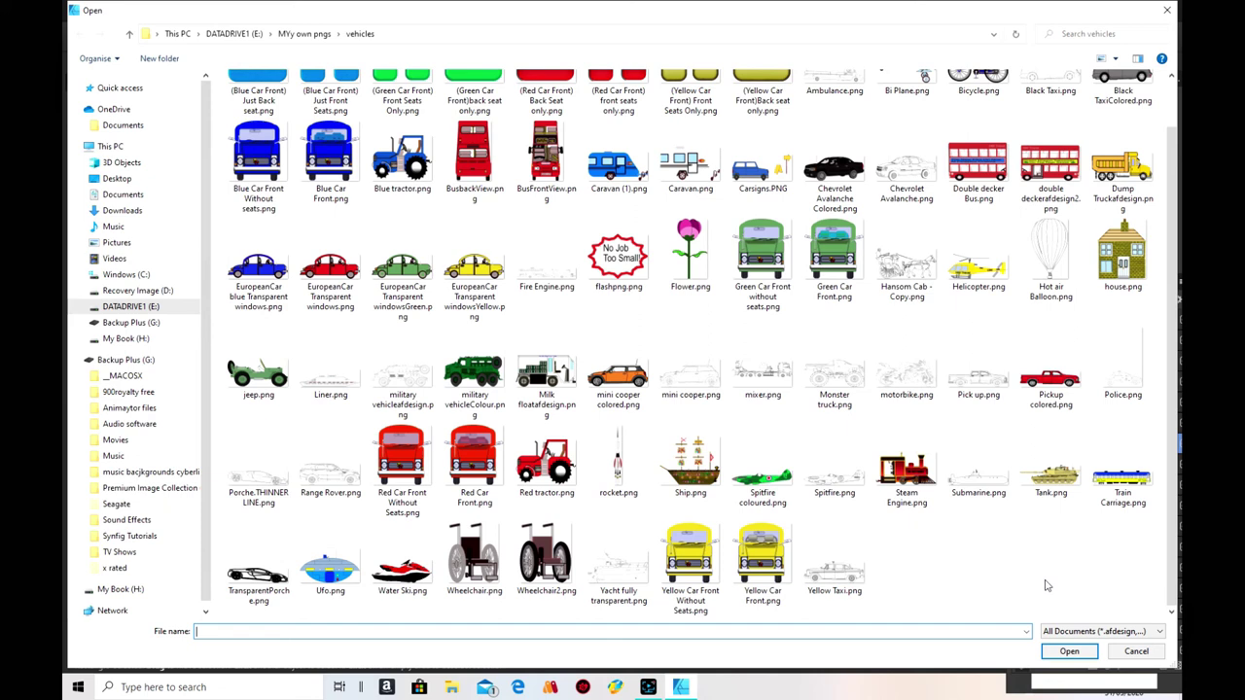
click(997, 168)
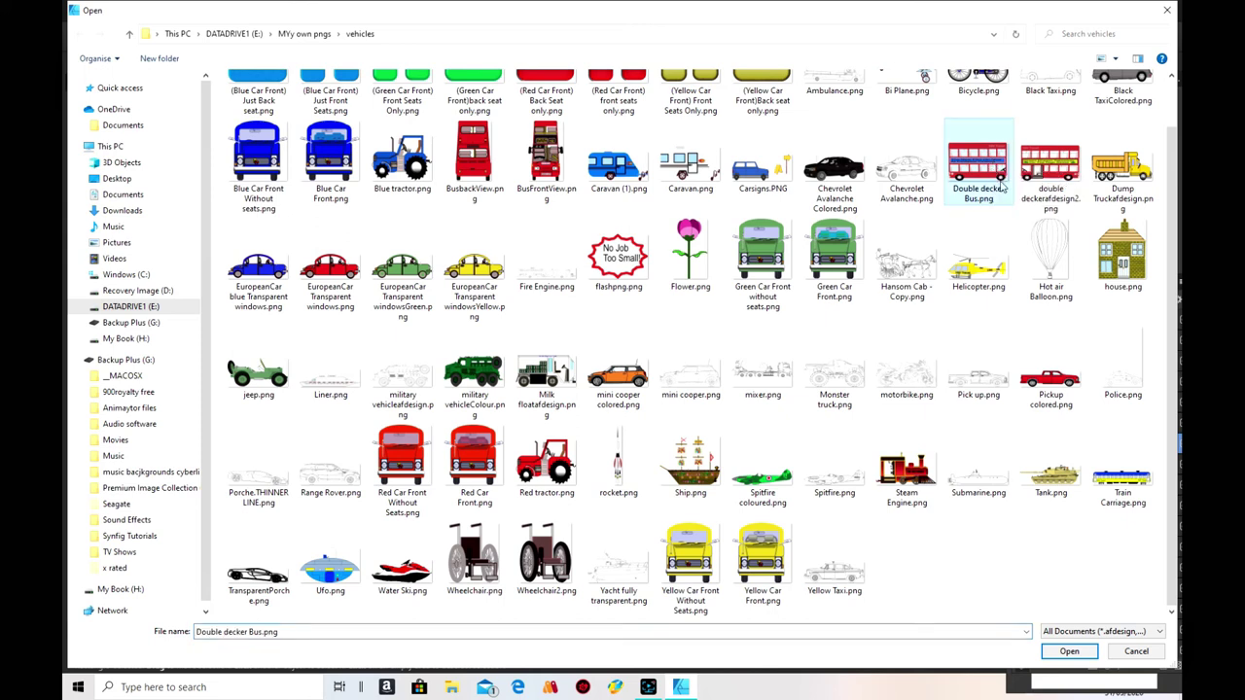
click(1068, 650)
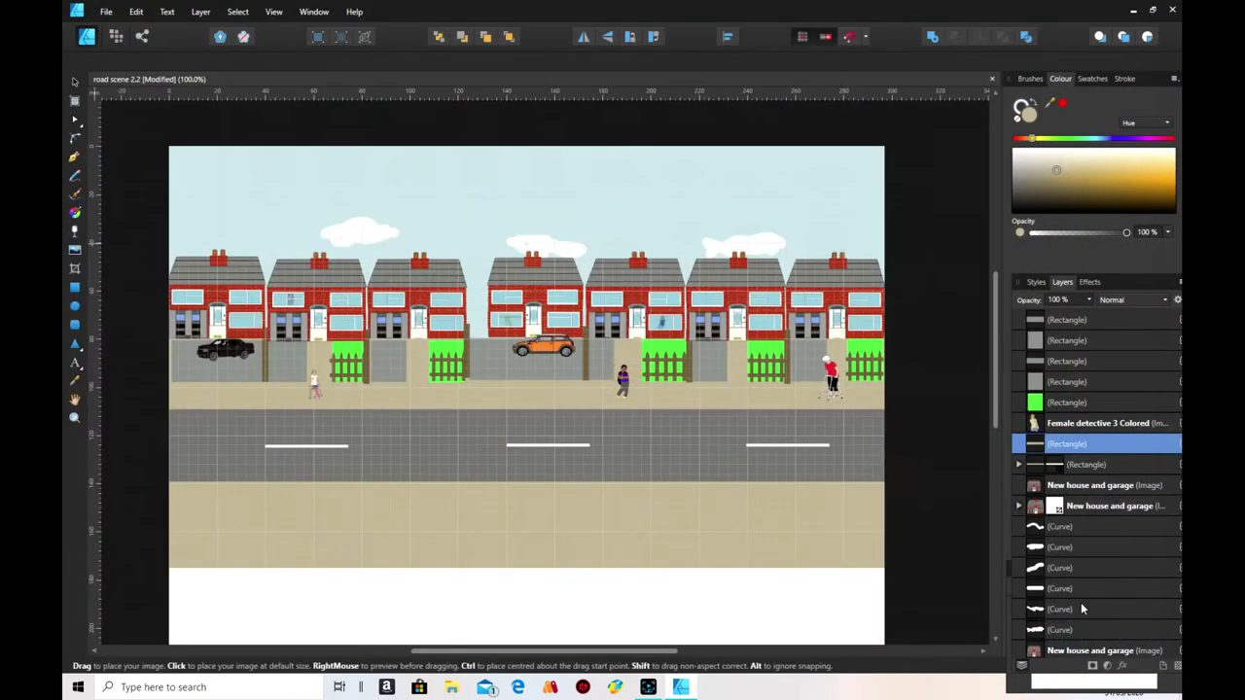
drag(341, 323, 483, 459)
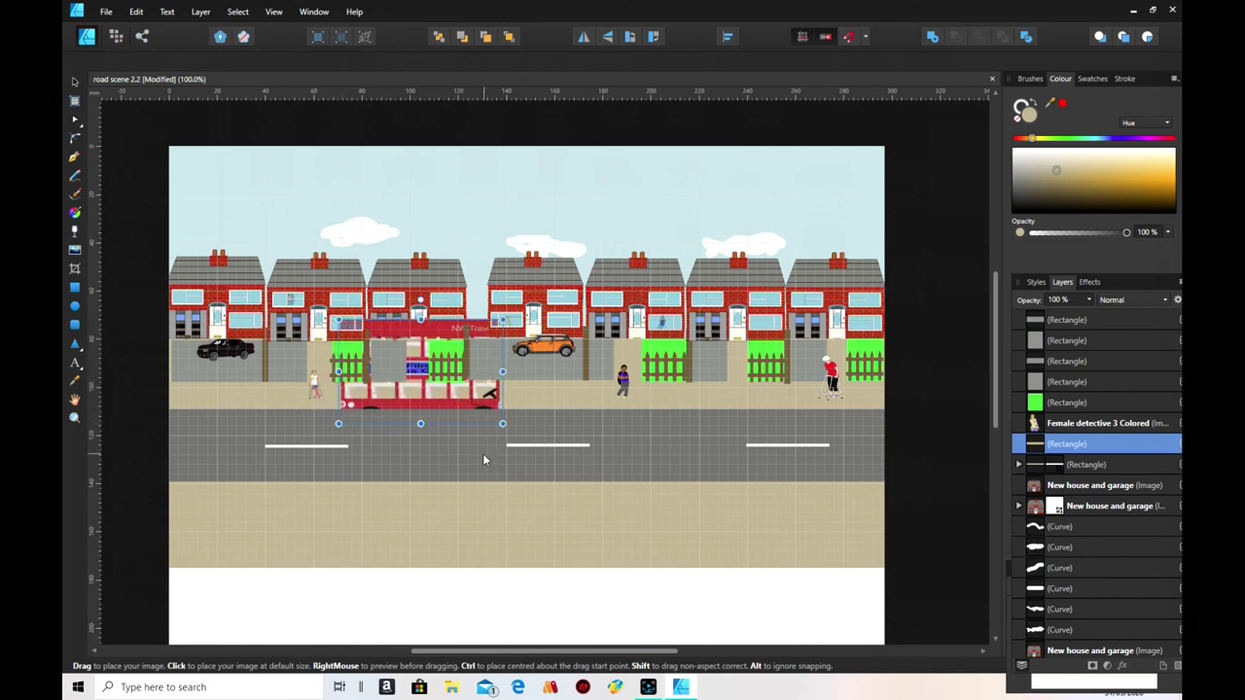
- Bring the bus in front of the fences and shift it slightly right
right_click(479, 390)
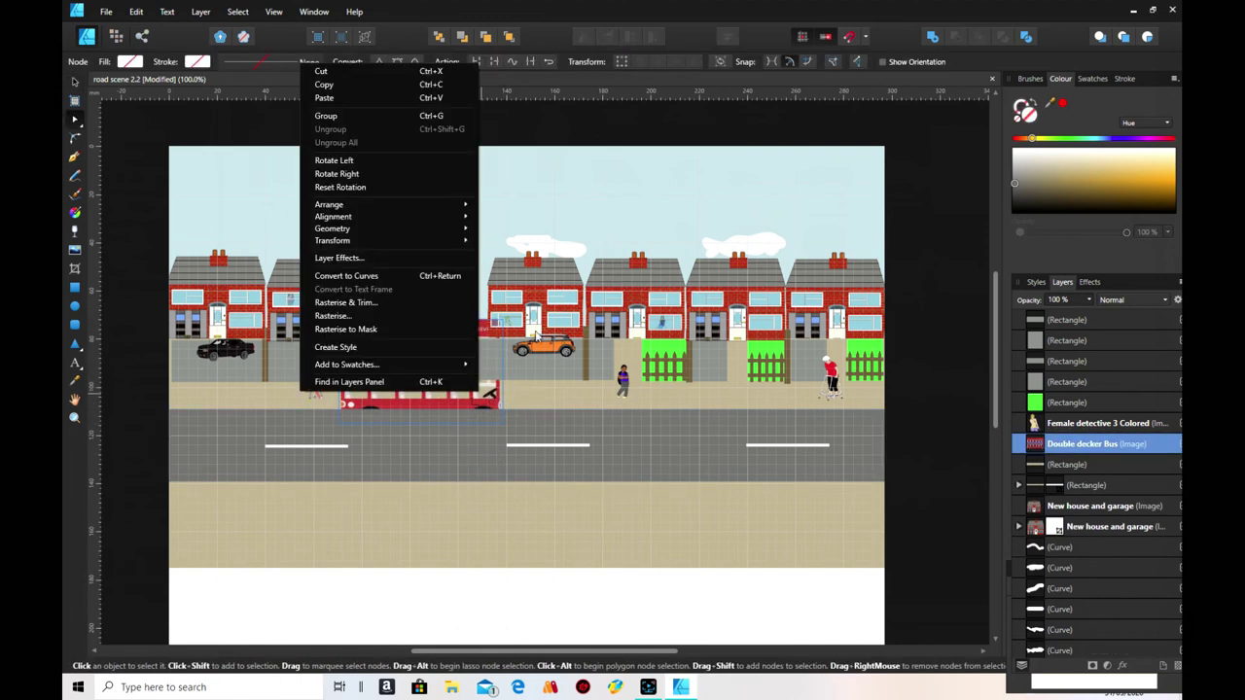
mouse_move(414, 203)
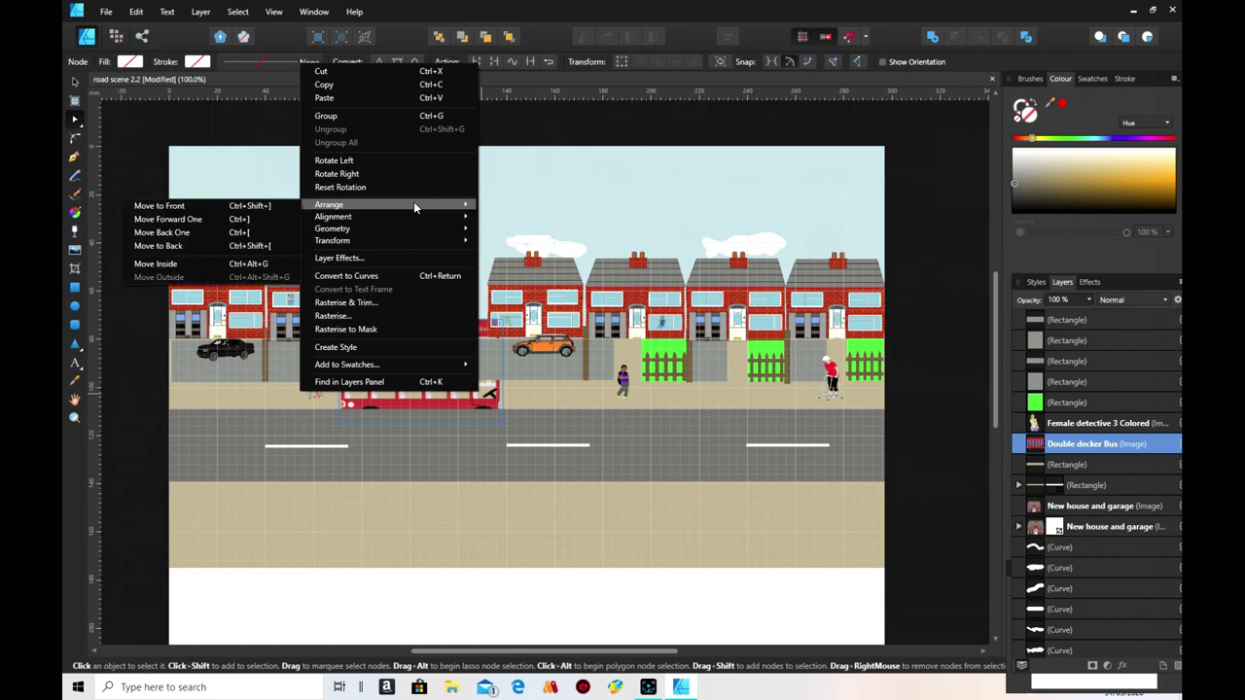
click(233, 206)
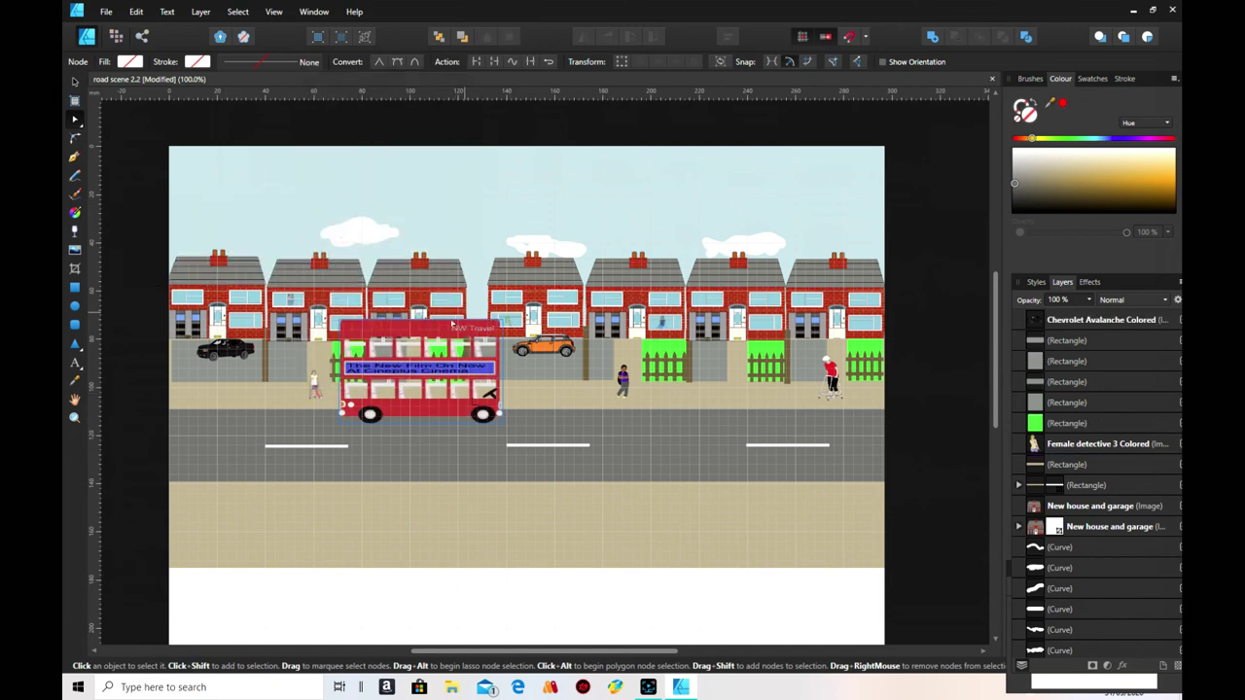
key(v)
mouse_move(456, 328)
mouse_down()
mouse_move(487, 330)
mouse_move(477, 330)
mouse_move(529, 309)
mouse_move(489, 272)
mouse_move(432, 282)
mouse_move(426, 317)
mouse_move(445, 332)
mouse_move(464, 321)
mouse_move(500, 331)
mouse_move(537, 404)
mouse_move(475, 335)
mouse_up()
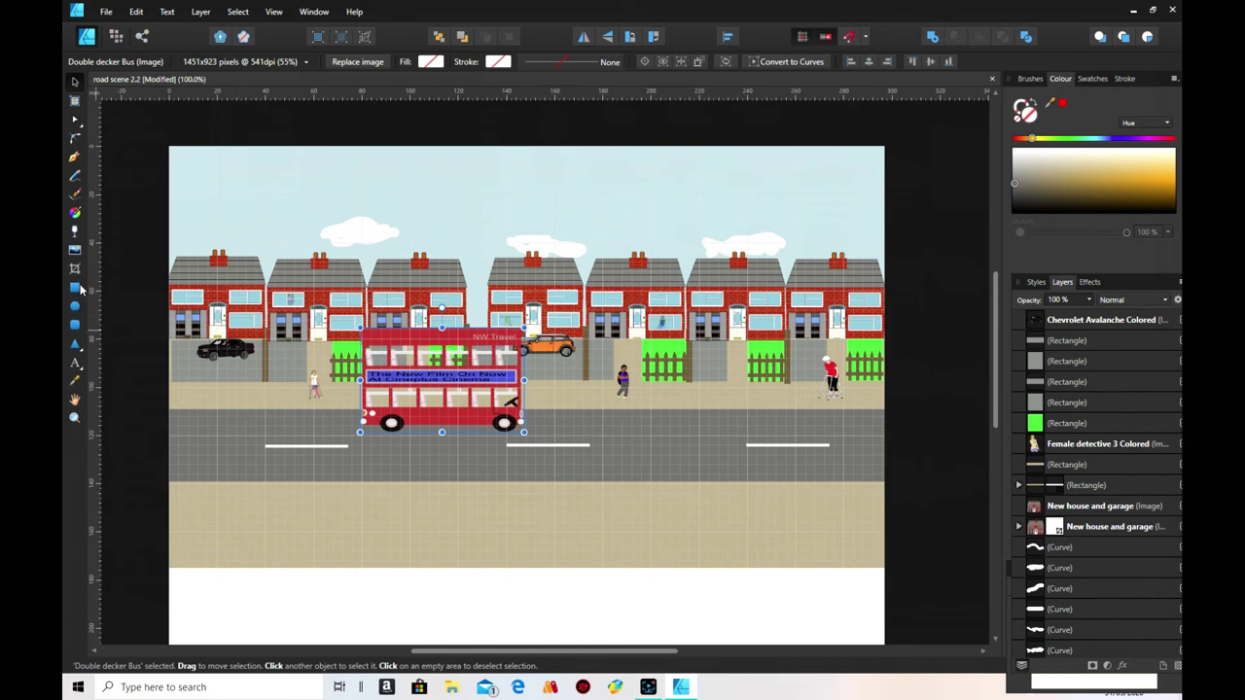
- Go up to MYy own pngs and open the Characters folder to place an image
click(75, 253)
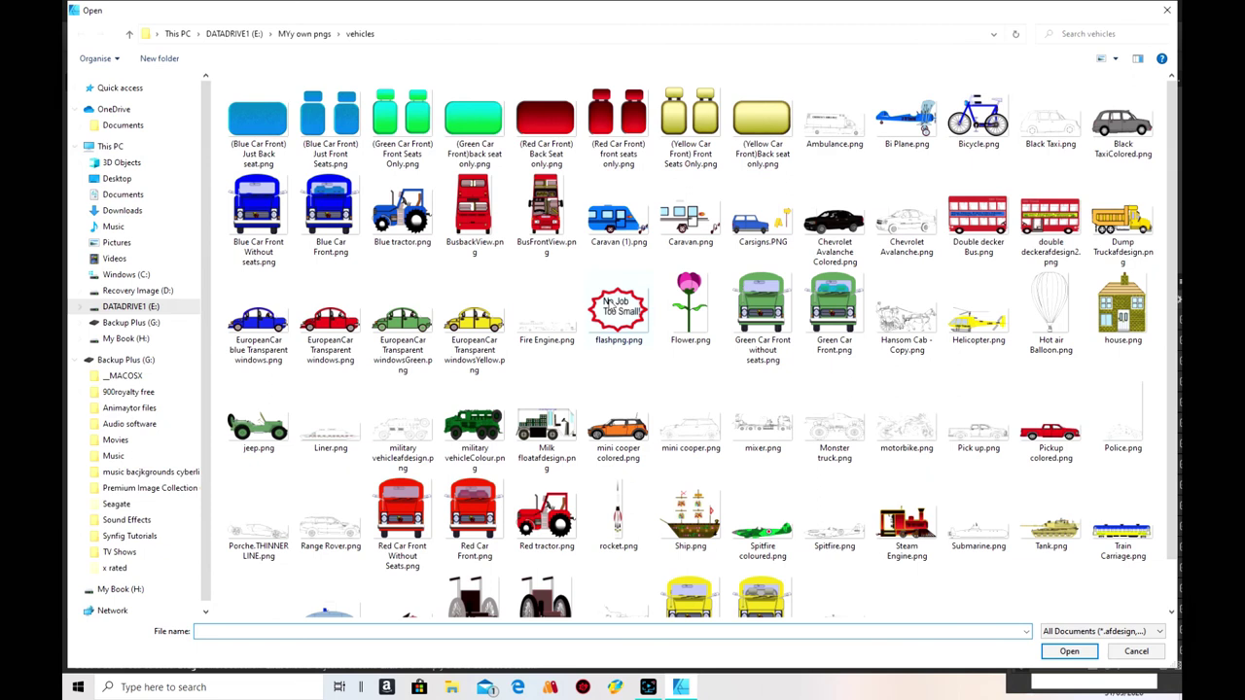
scroll(592, 314, down, 1)
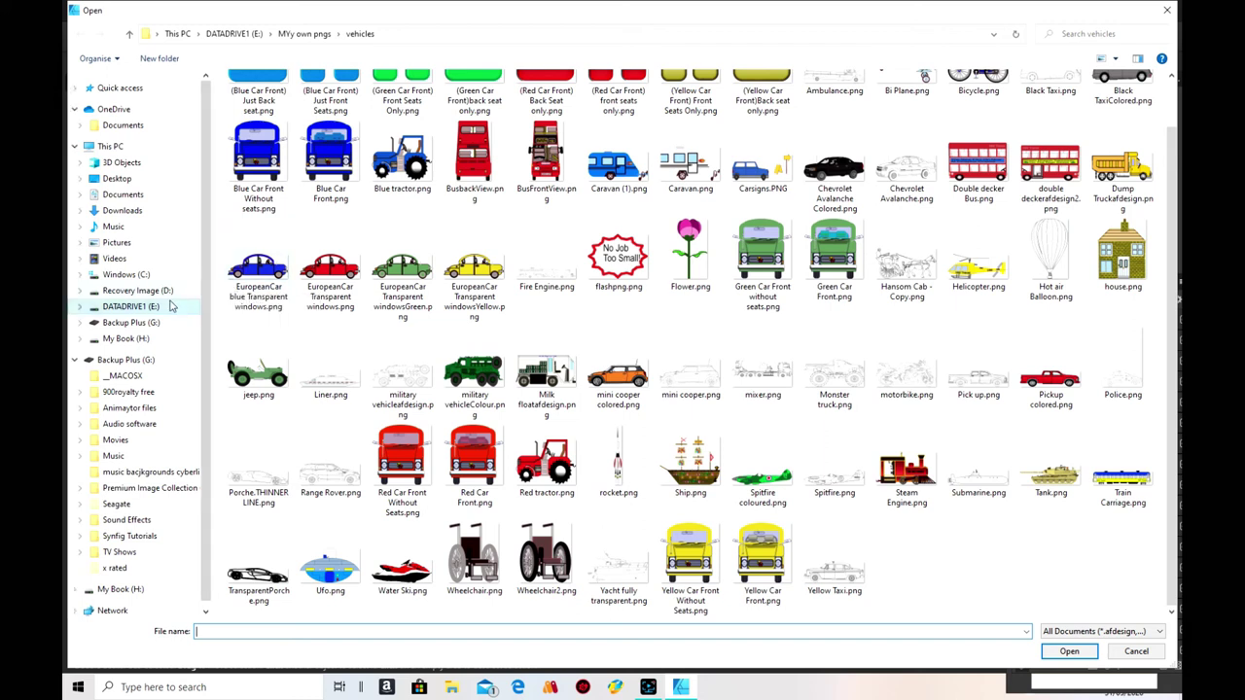
click(303, 33)
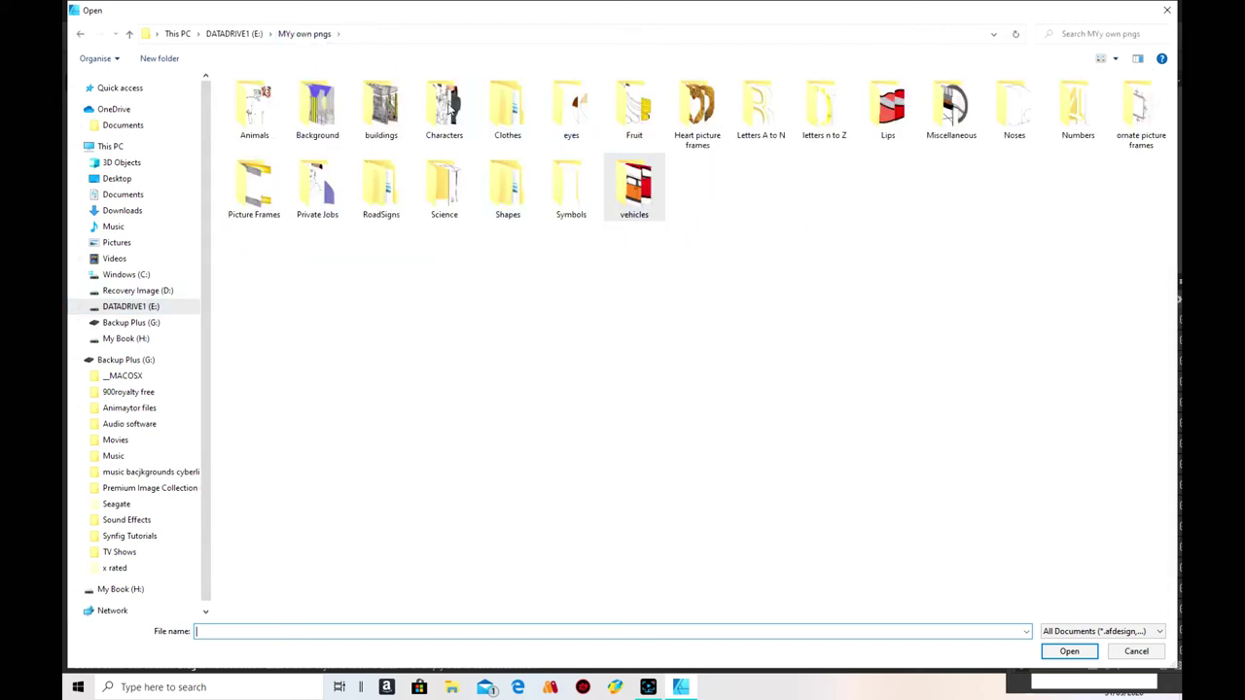
double_click(453, 109)
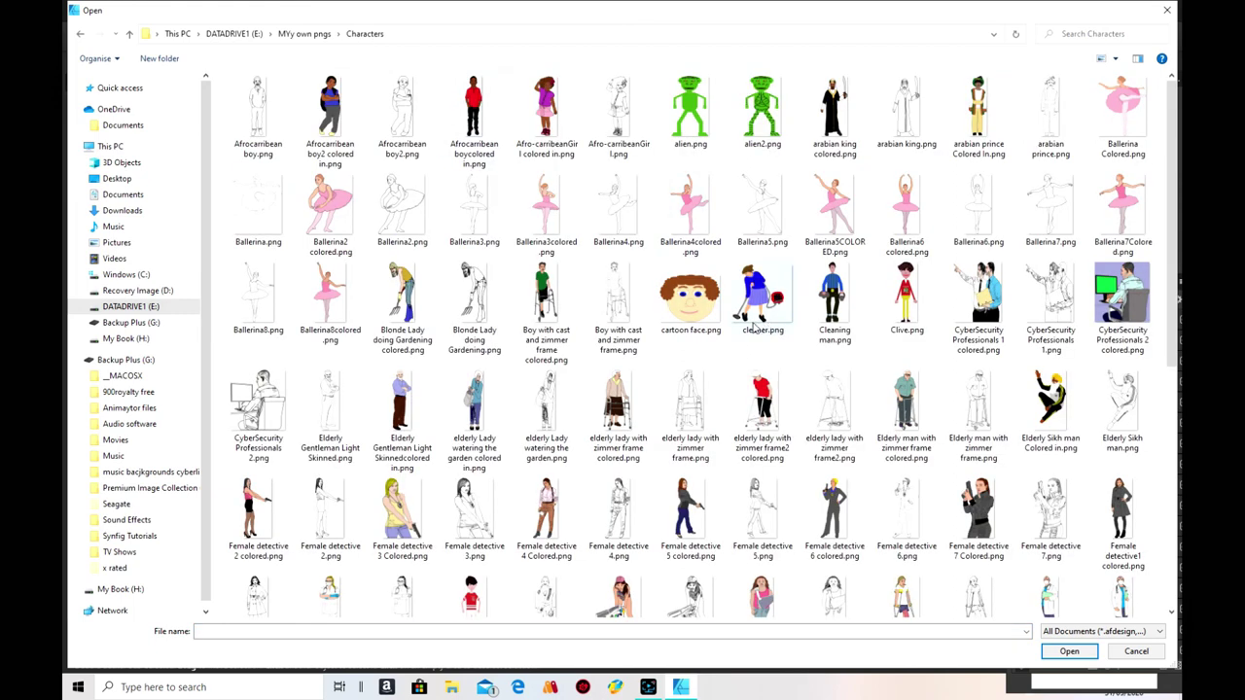
scroll(783, 343, down, 3)
scroll(778, 344, down, 2)
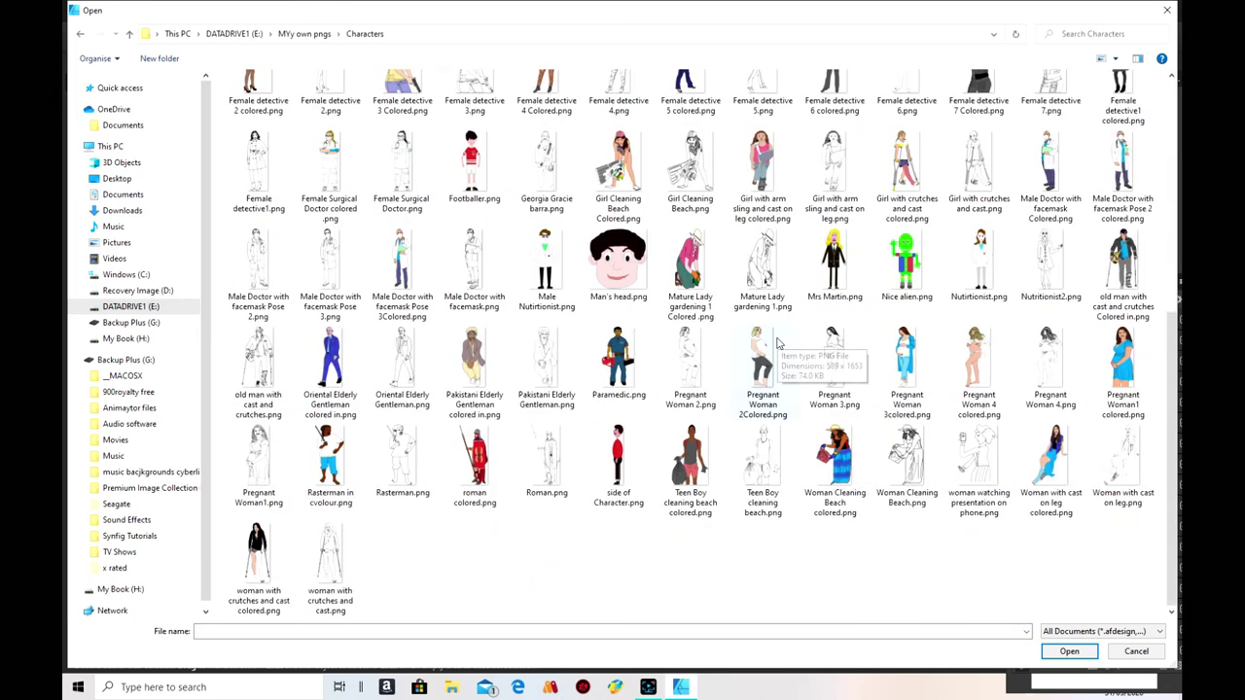
scroll(758, 343, up, 3)
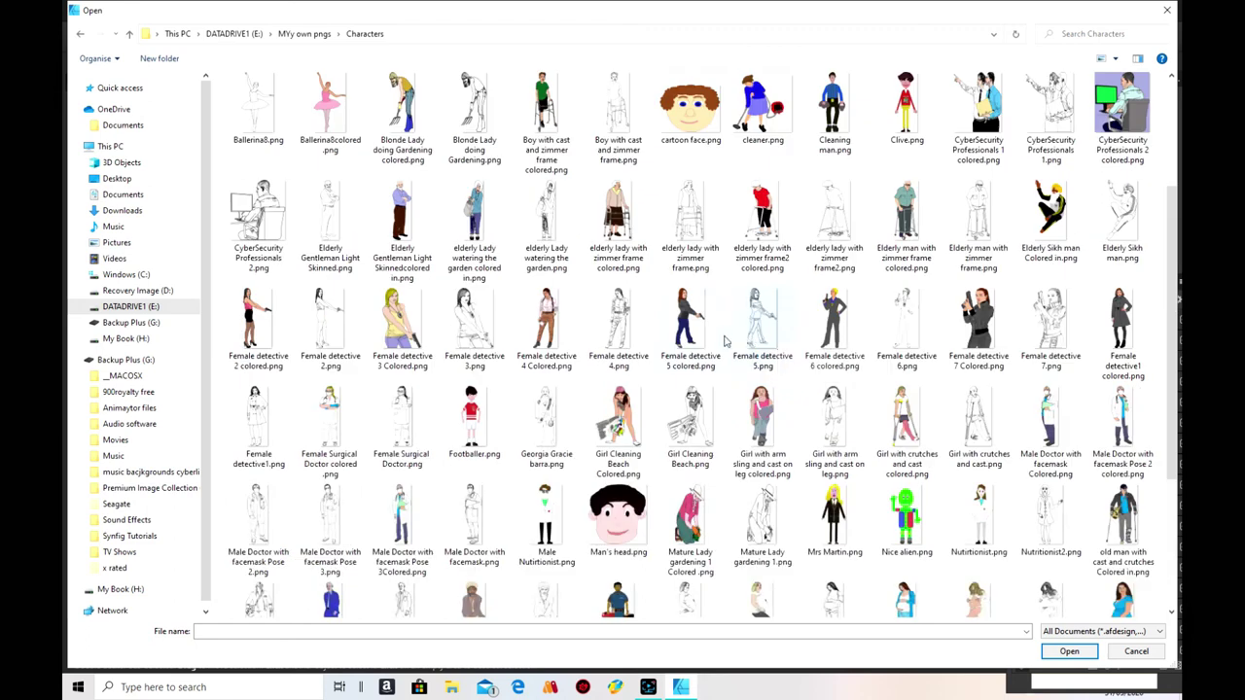
- Place Elderly Gentleman Light Skinnedcolored in.png on the white strip below the street
click(405, 209)
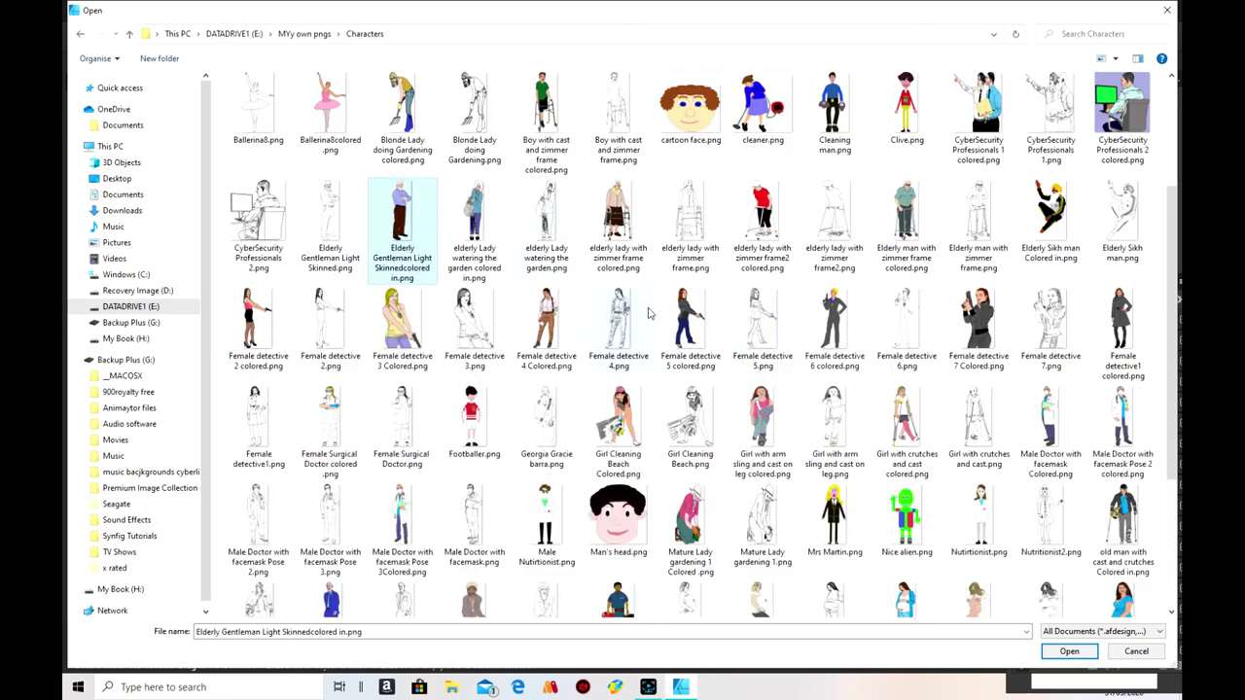
scroll(651, 316, down, 3)
click(1069, 650)
drag(424, 592, 509, 641)
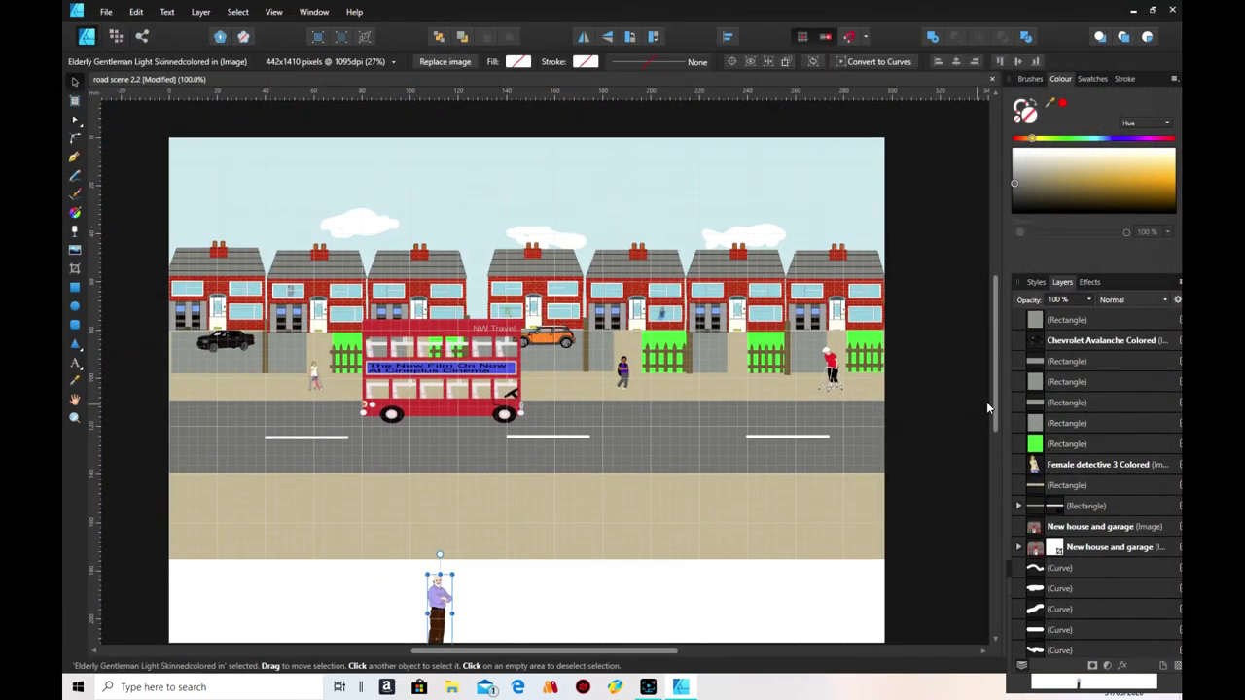
drag(995, 407, 1004, 453)
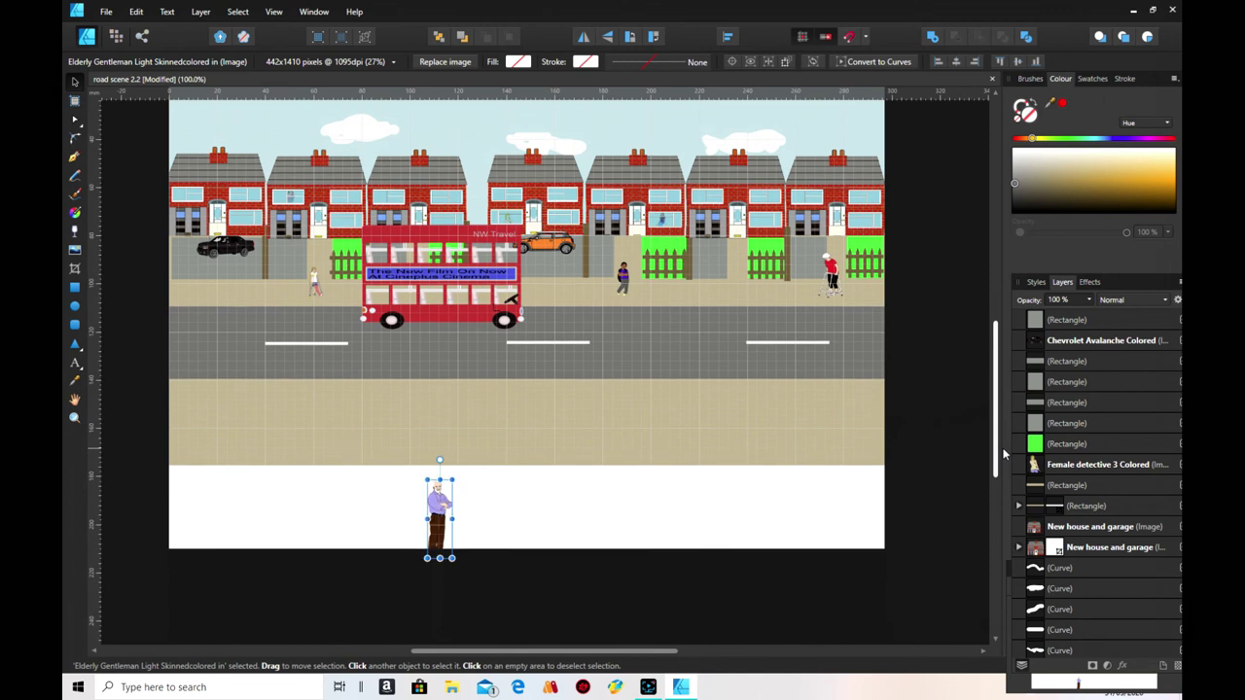
- Crop the elderly gentleman to his upper body and move him onto the bus's window
click(75, 268)
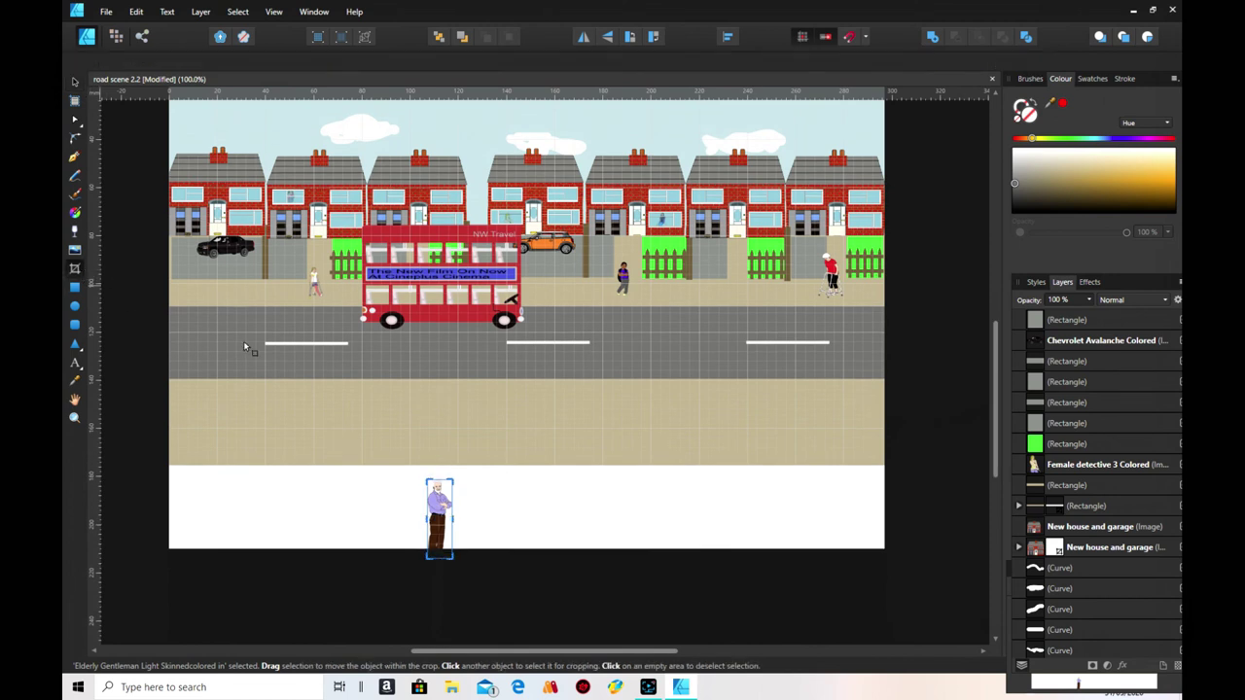
drag(439, 559, 442, 506)
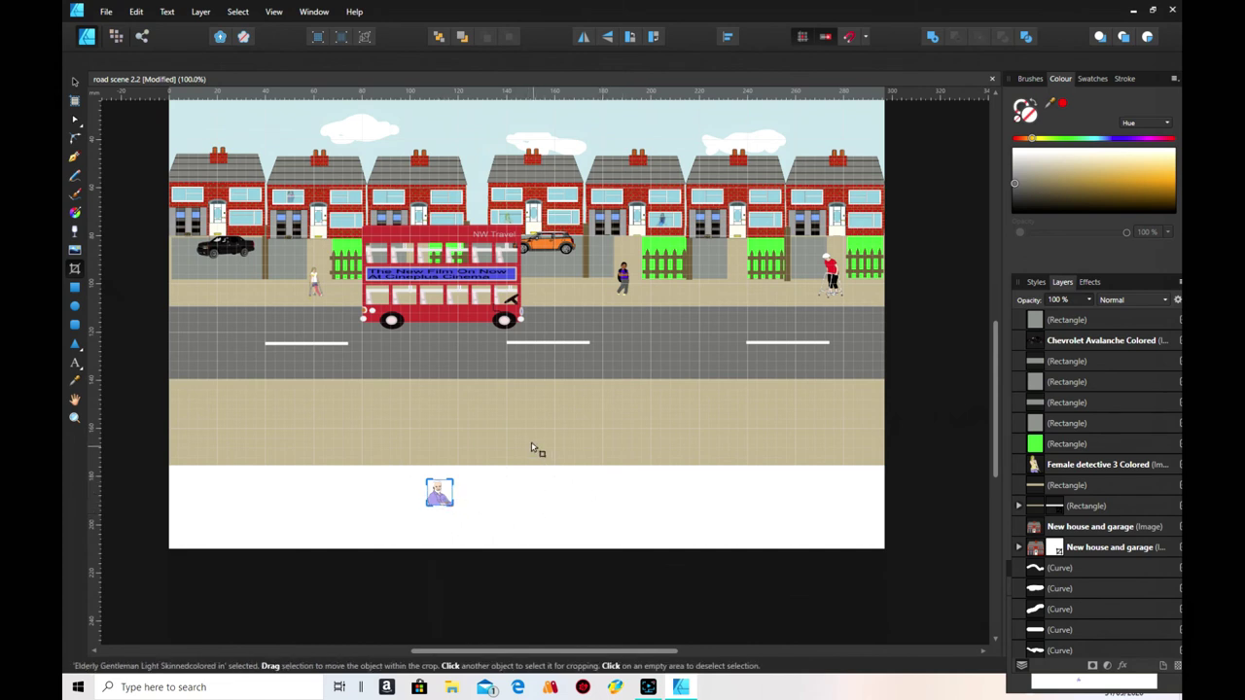
click(75, 82)
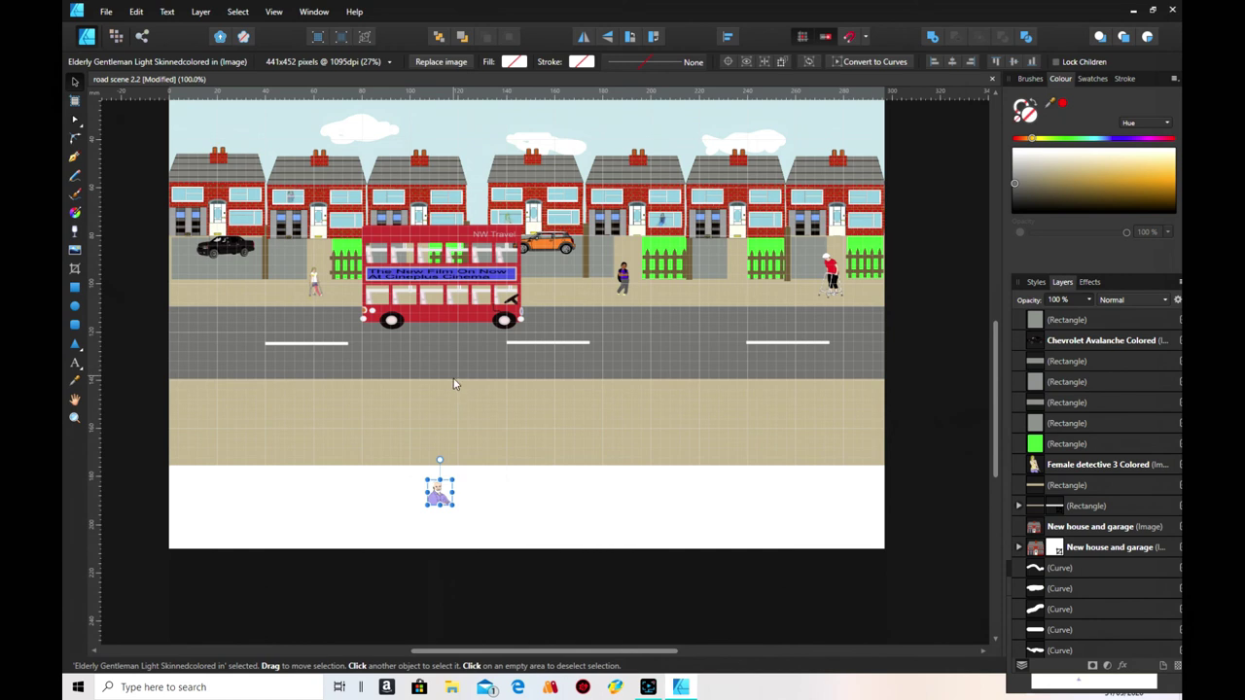
drag(437, 503, 503, 305)
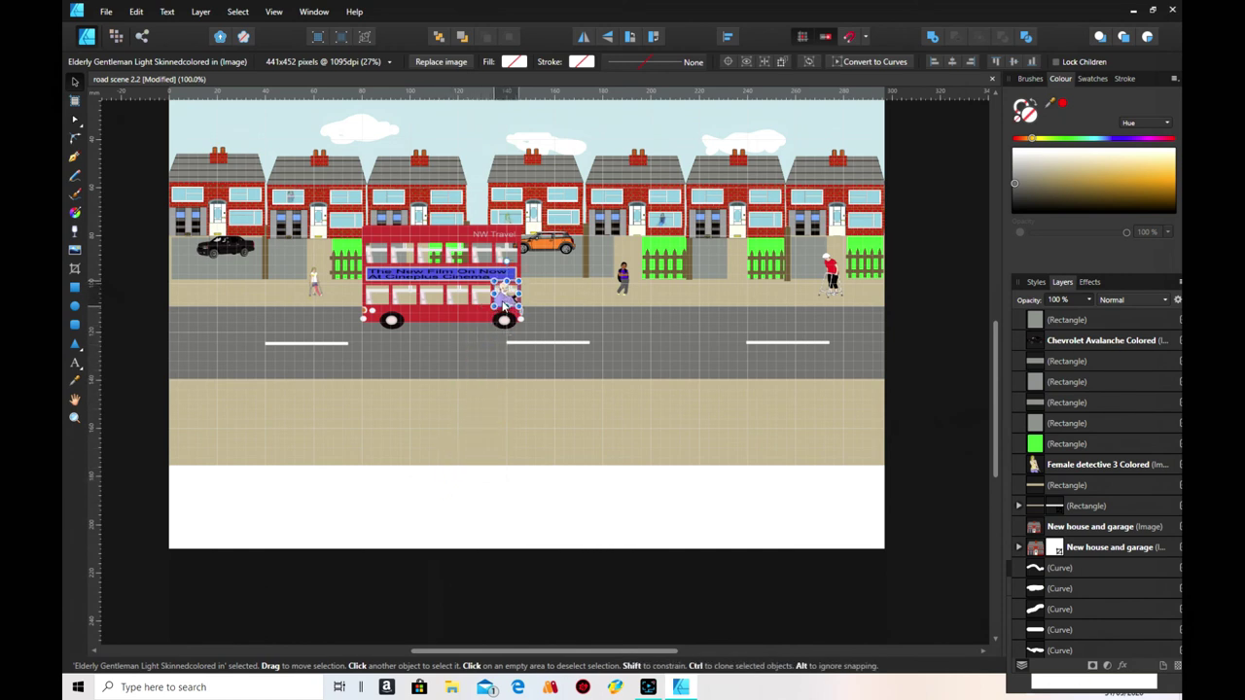
- Change the double-decker bus's stacking order using its right-click Arrange menu
click(489, 320)
right_click(488, 319)
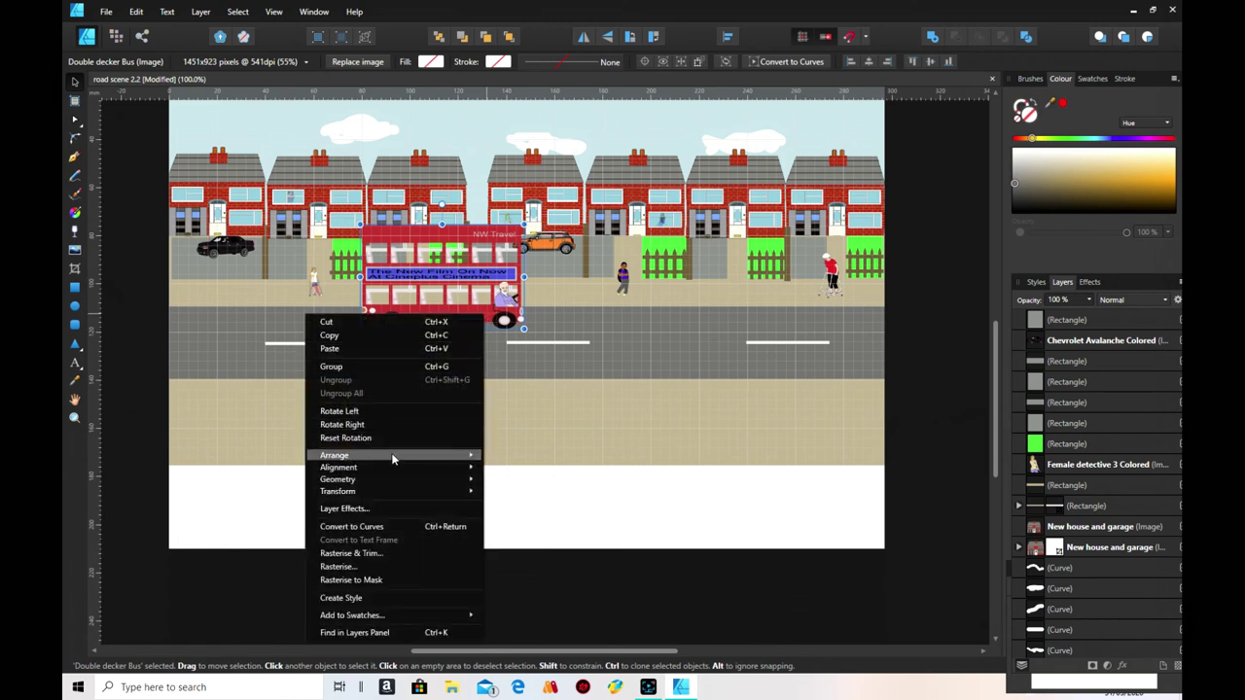
mouse_move(390, 455)
click(254, 469)
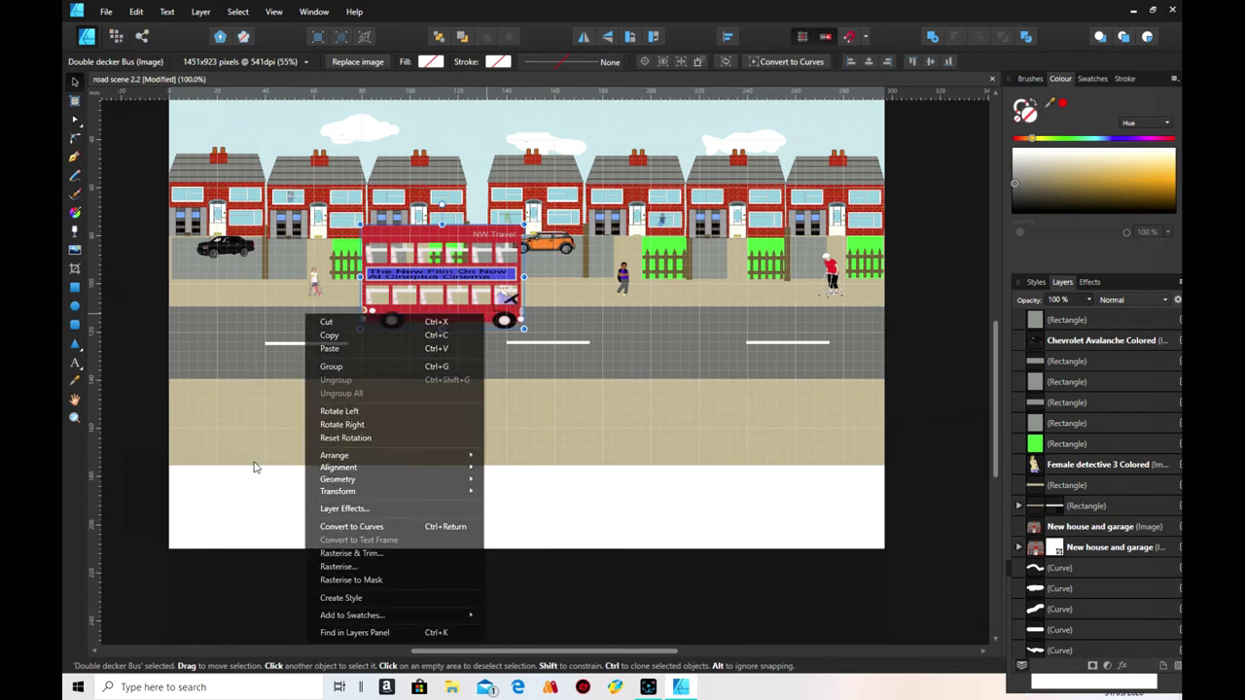
click(350, 472)
click(613, 534)
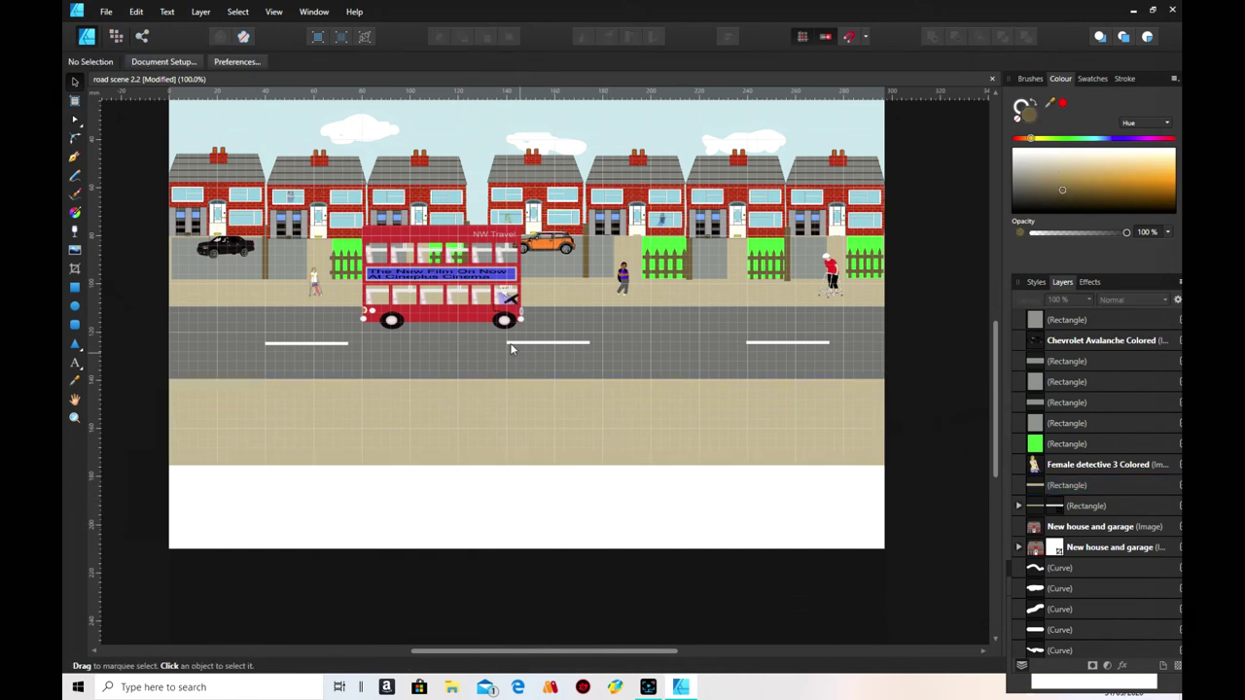
- Shrink the elderly gentleman to fit inside the bus window, then deselect
click(507, 293)
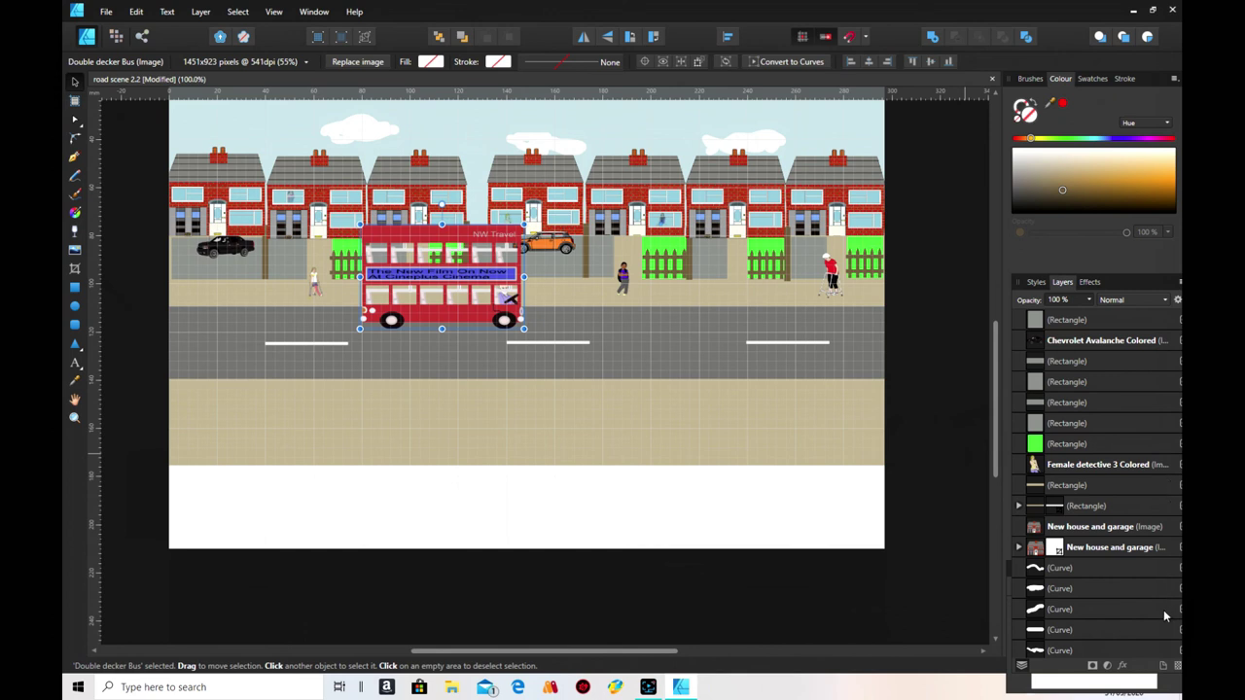
scroll(1163, 610, down, 2)
scroll(1149, 614, down, 8)
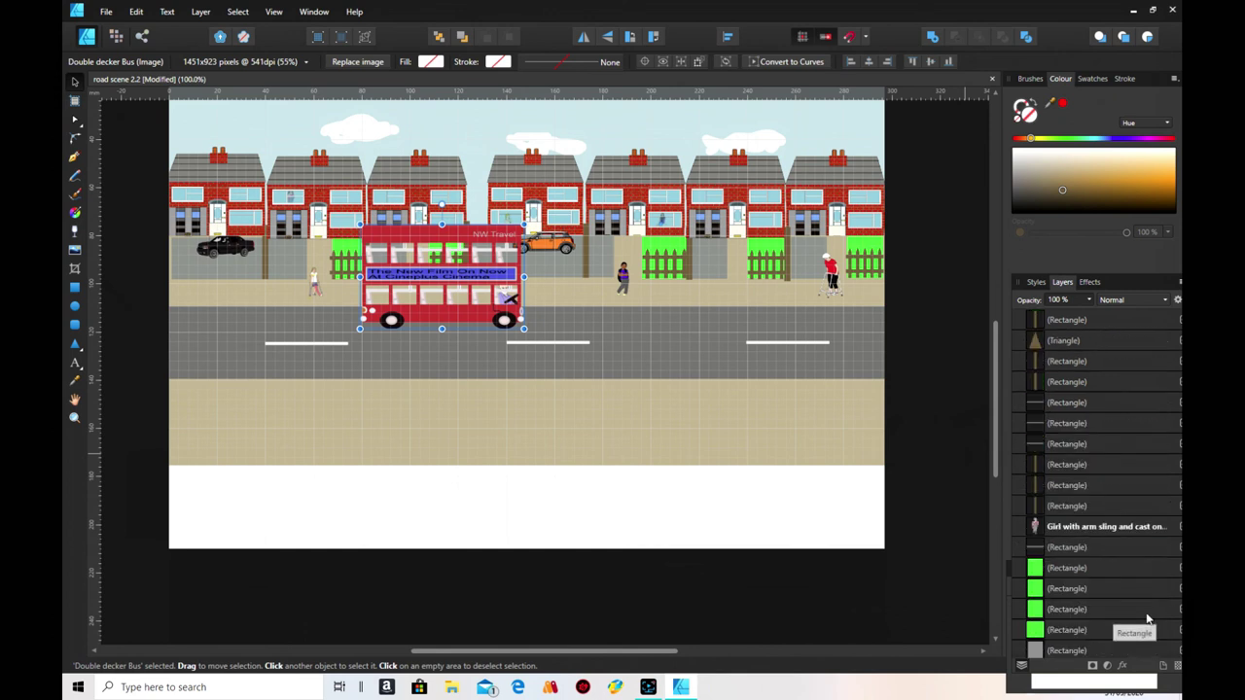
scroll(1140, 613, up, 3)
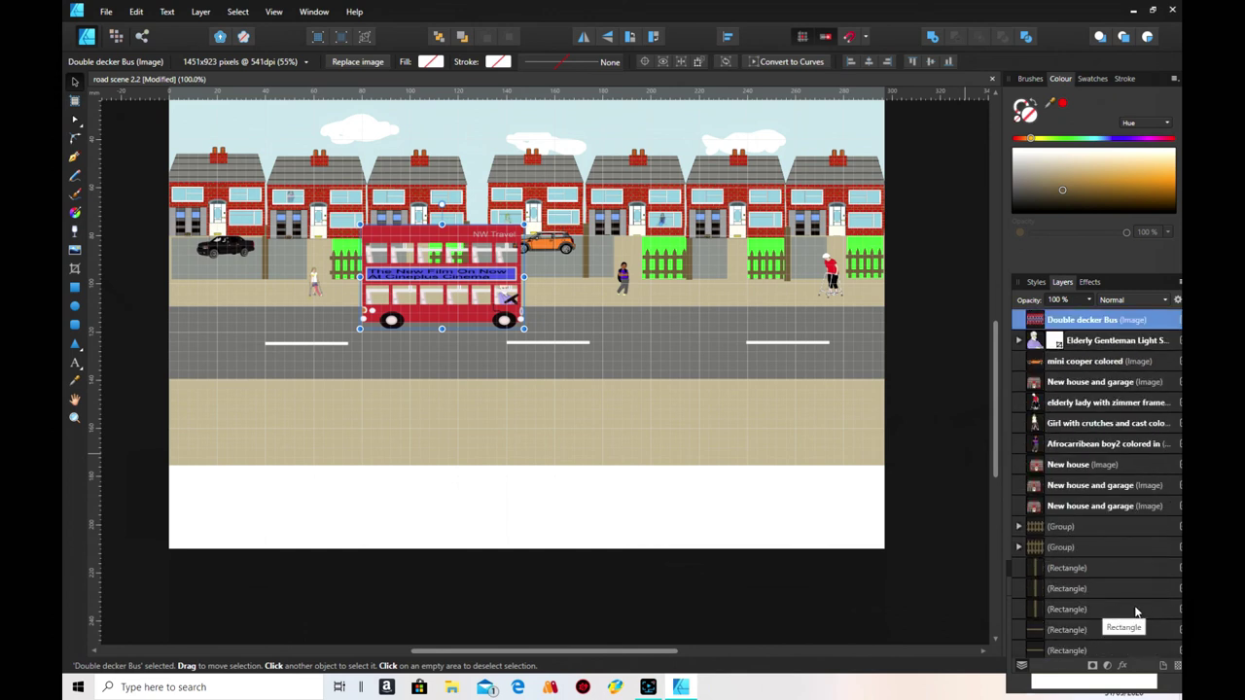
click(1039, 343)
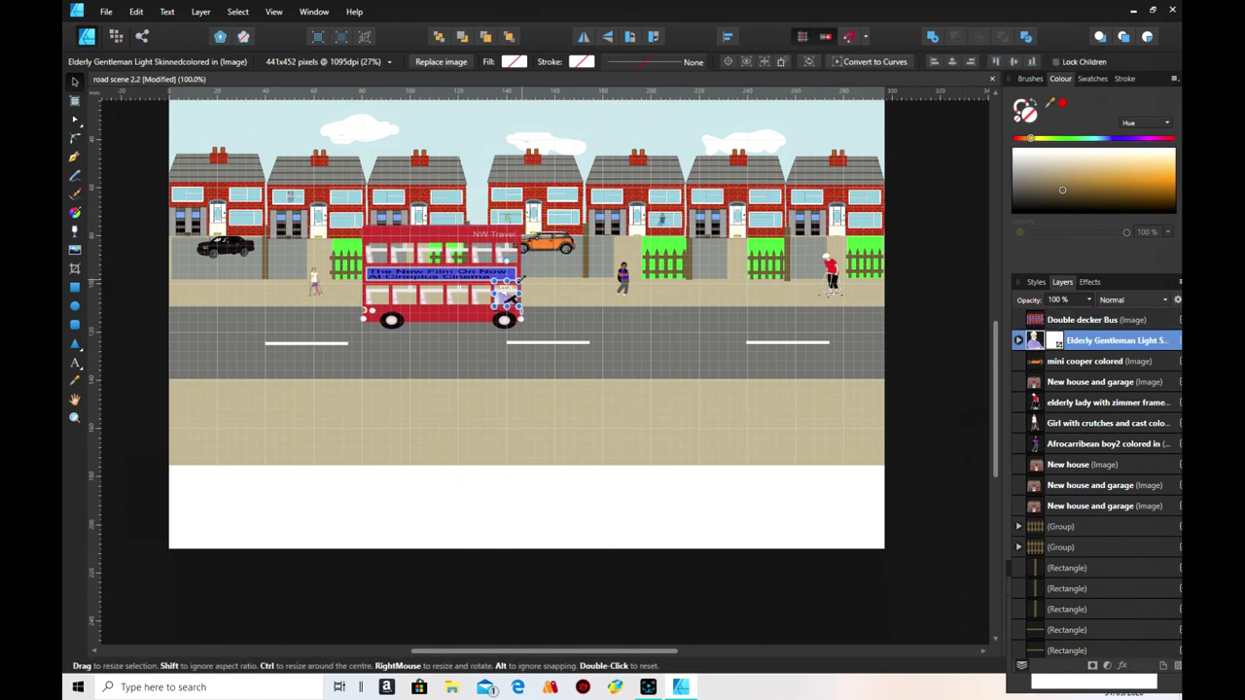
drag(519, 279, 520, 280)
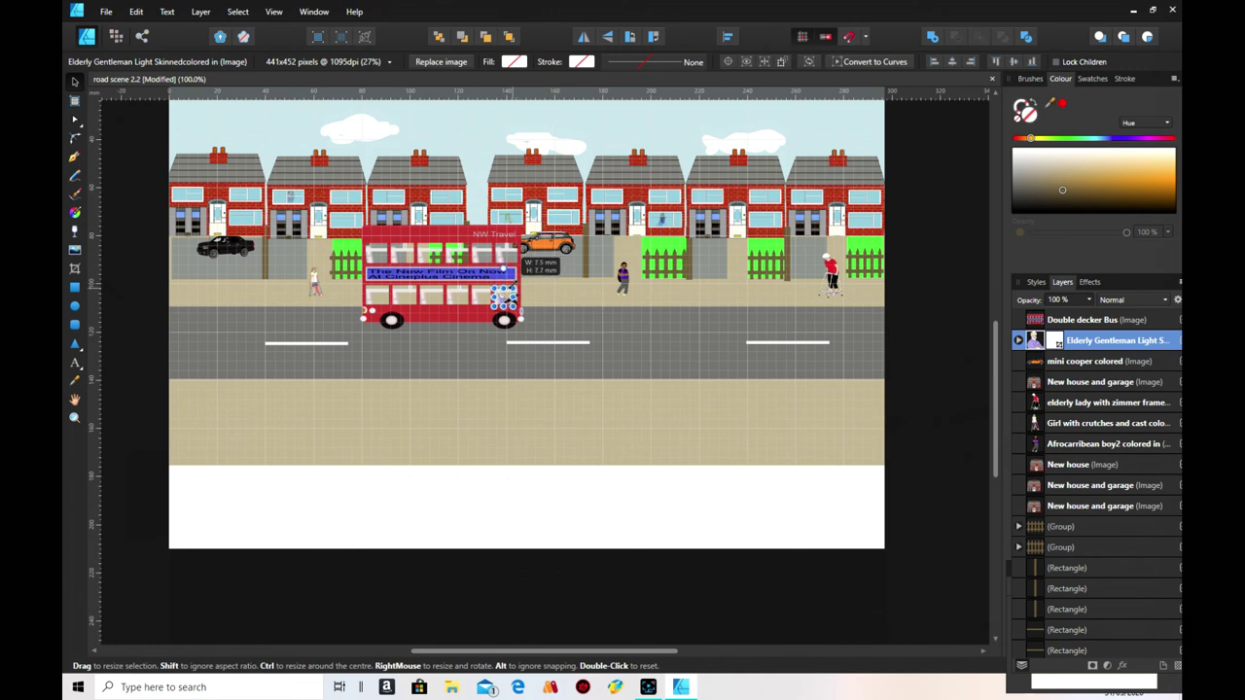
click(605, 522)
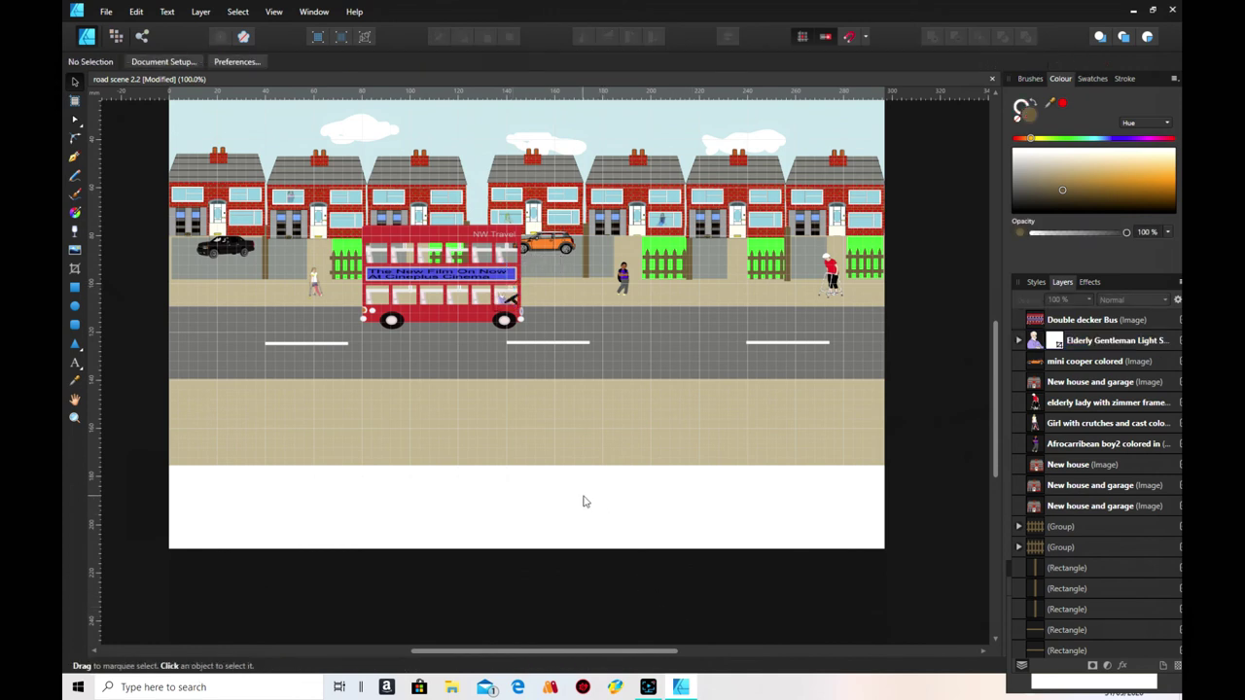
click(502, 305)
click(1037, 346)
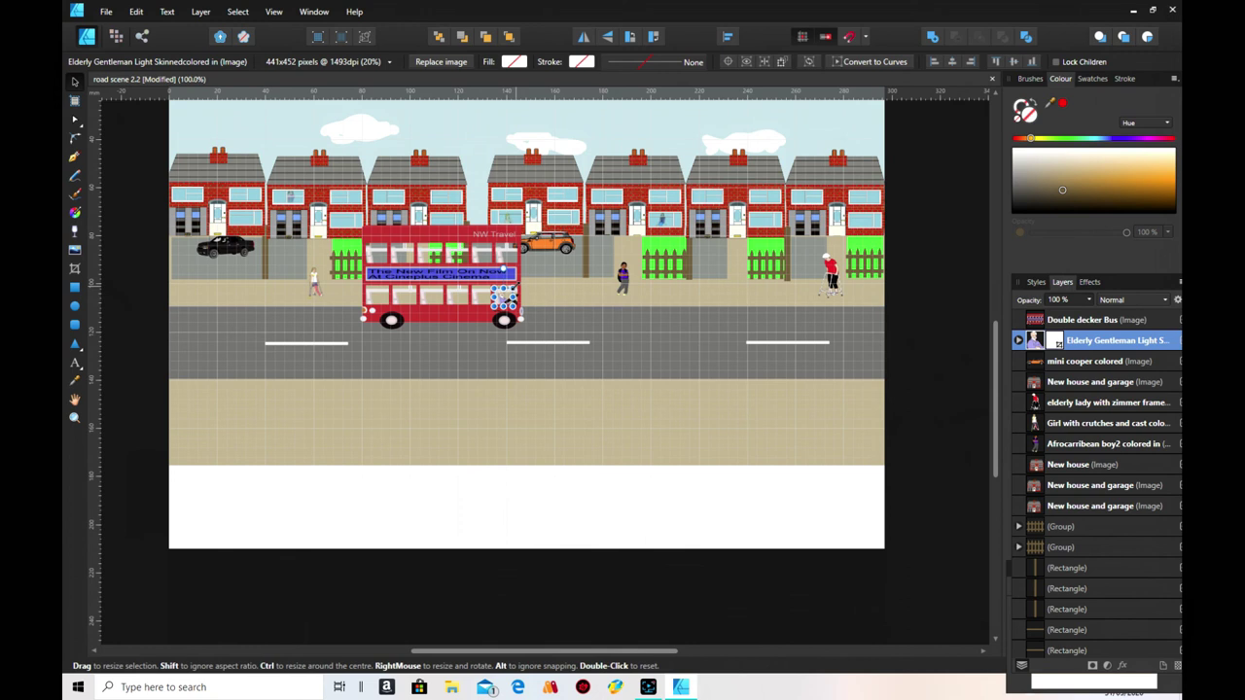
click(683, 556)
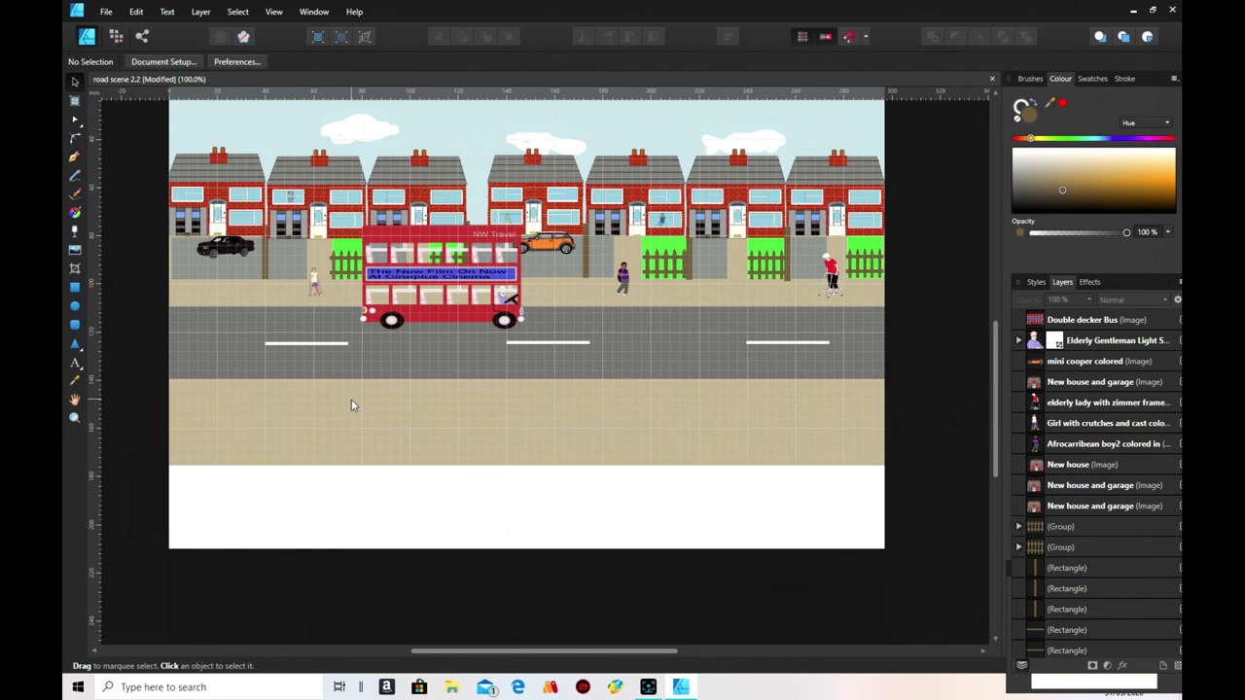
- Open Dump Truckafdesign.png from MYy own pngs > vehicles for placing
click(82, 252)
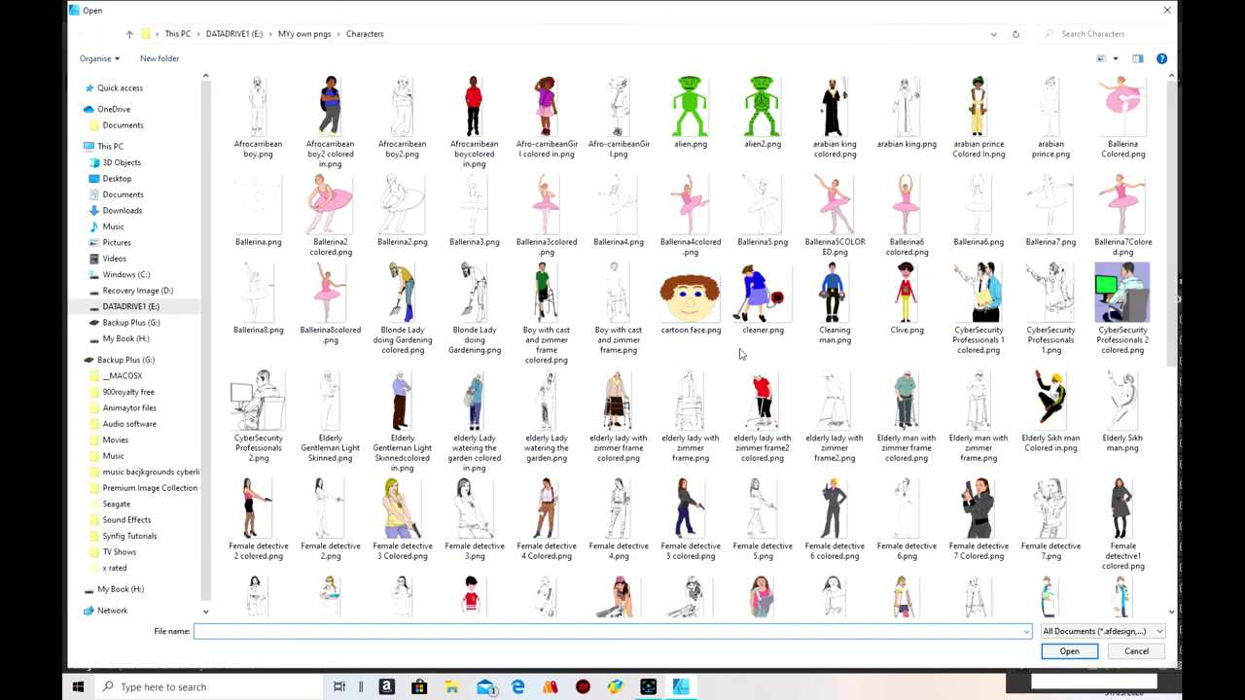
scroll(739, 353, down, 2)
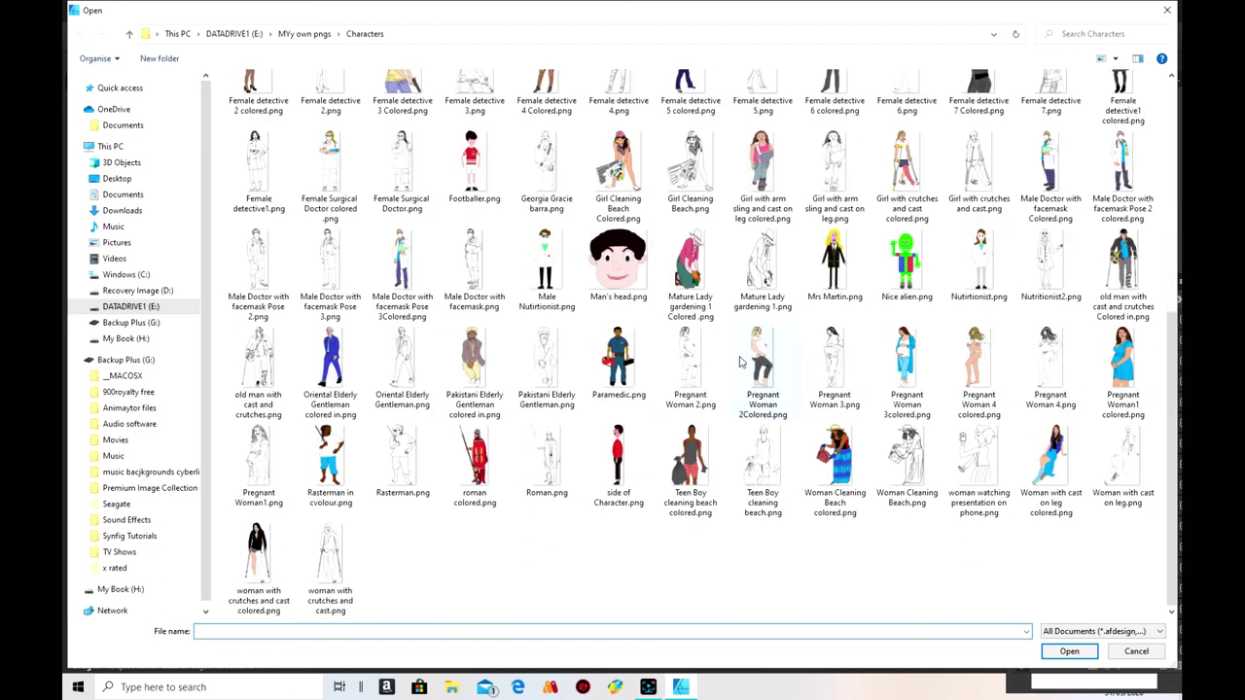
scroll(748, 370, up, 3)
scroll(758, 382, up, 3)
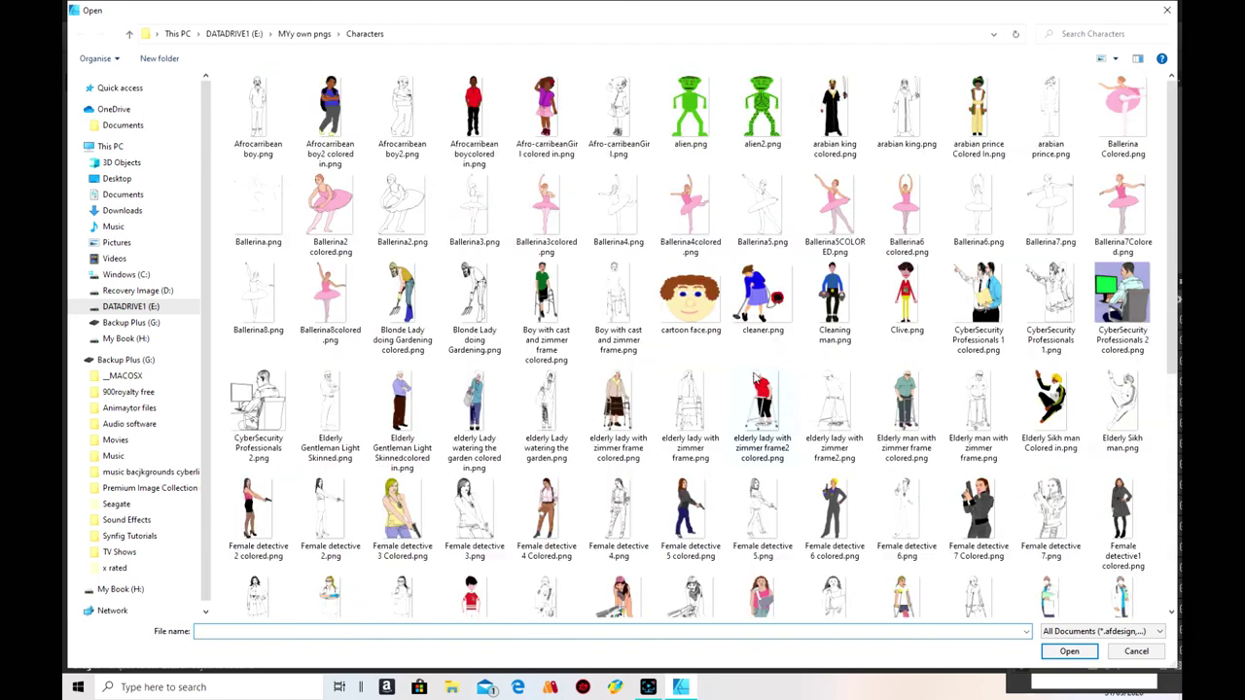
click(296, 35)
double_click(631, 190)
scroll(999, 301, down, 1)
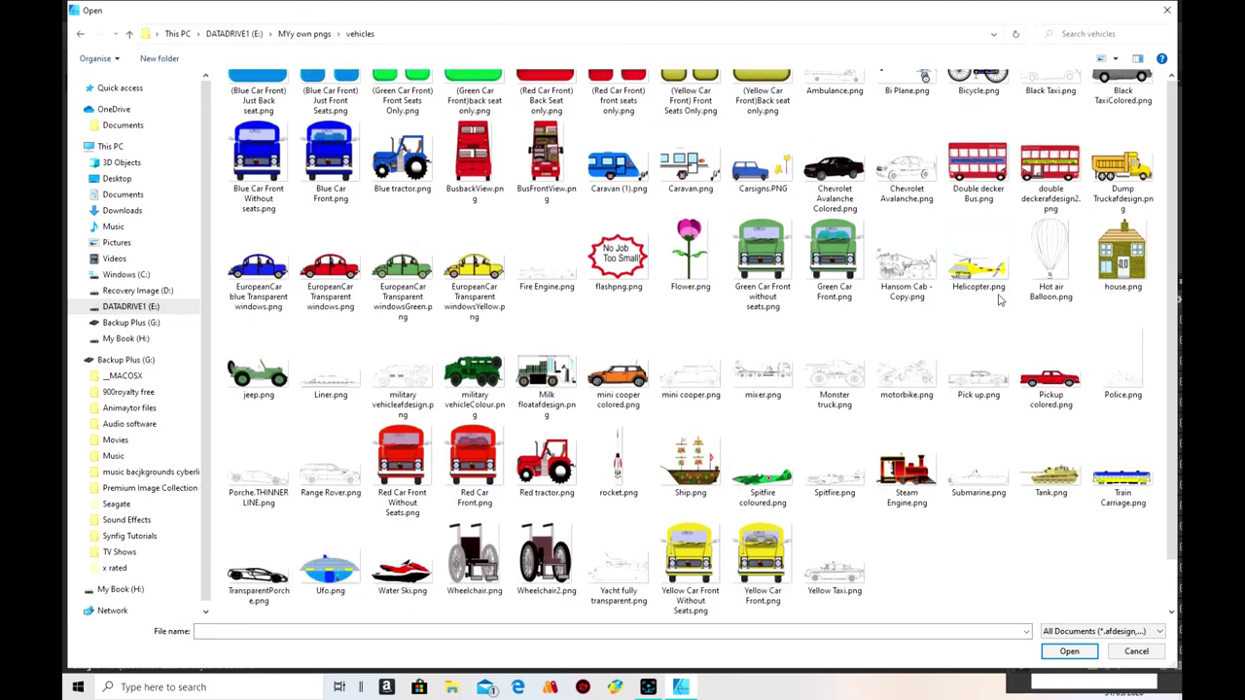
click(1133, 169)
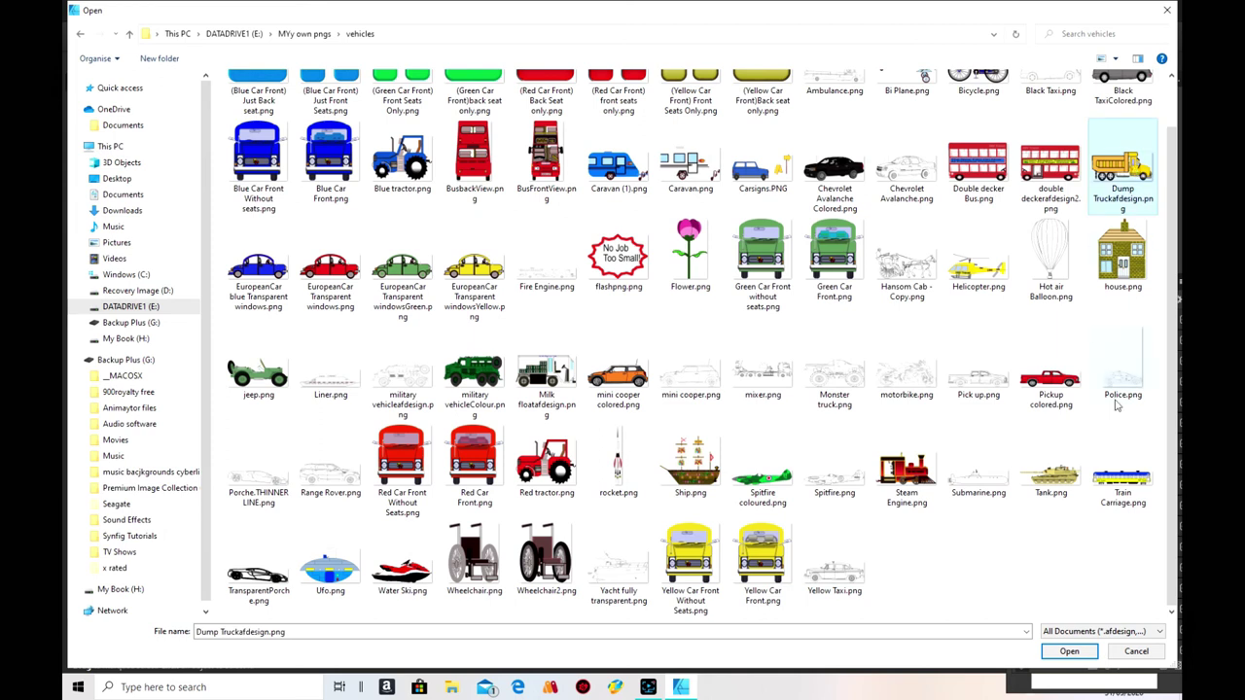
click(1070, 651)
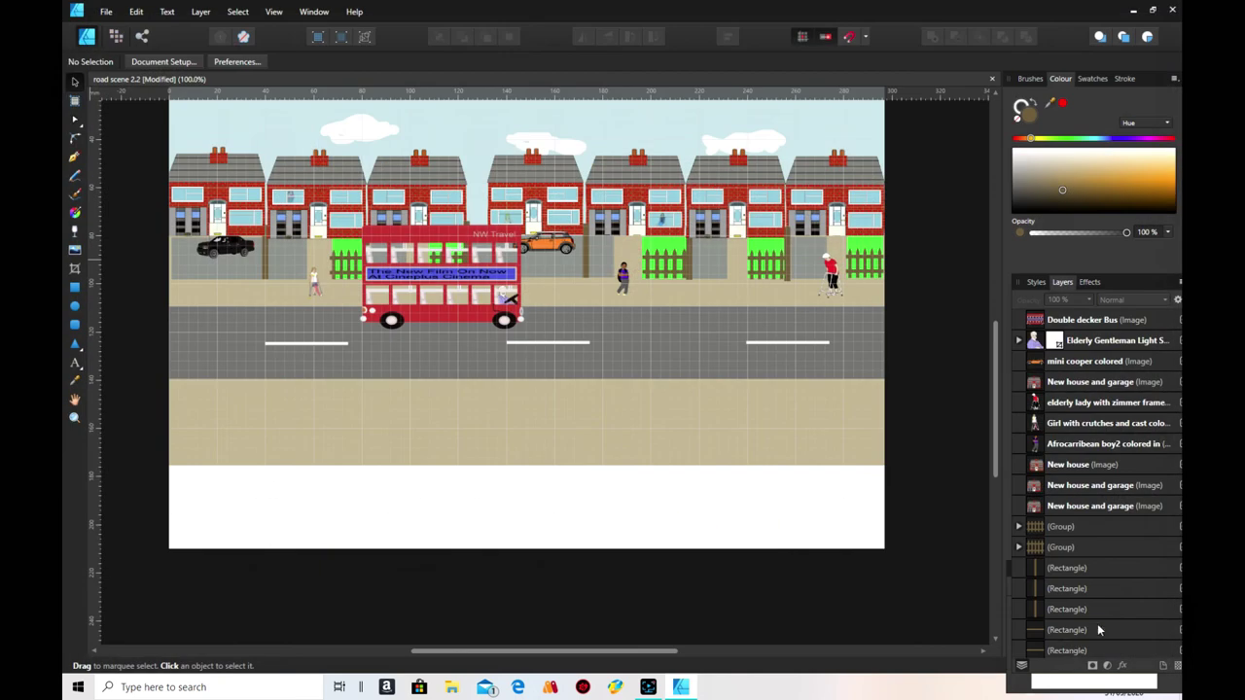
- Place the dump truck, flip it to face left, shrink it, and set it at the road's right end
drag(606, 331, 791, 434)
click(826, 409)
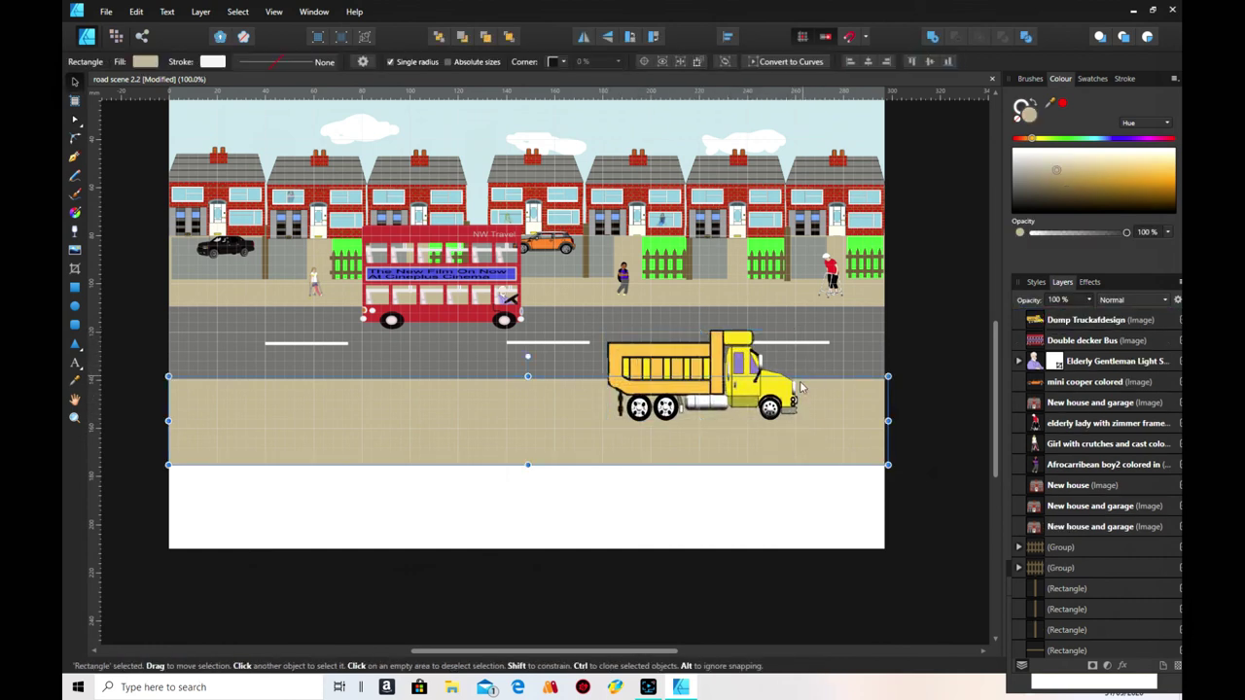
click(669, 358)
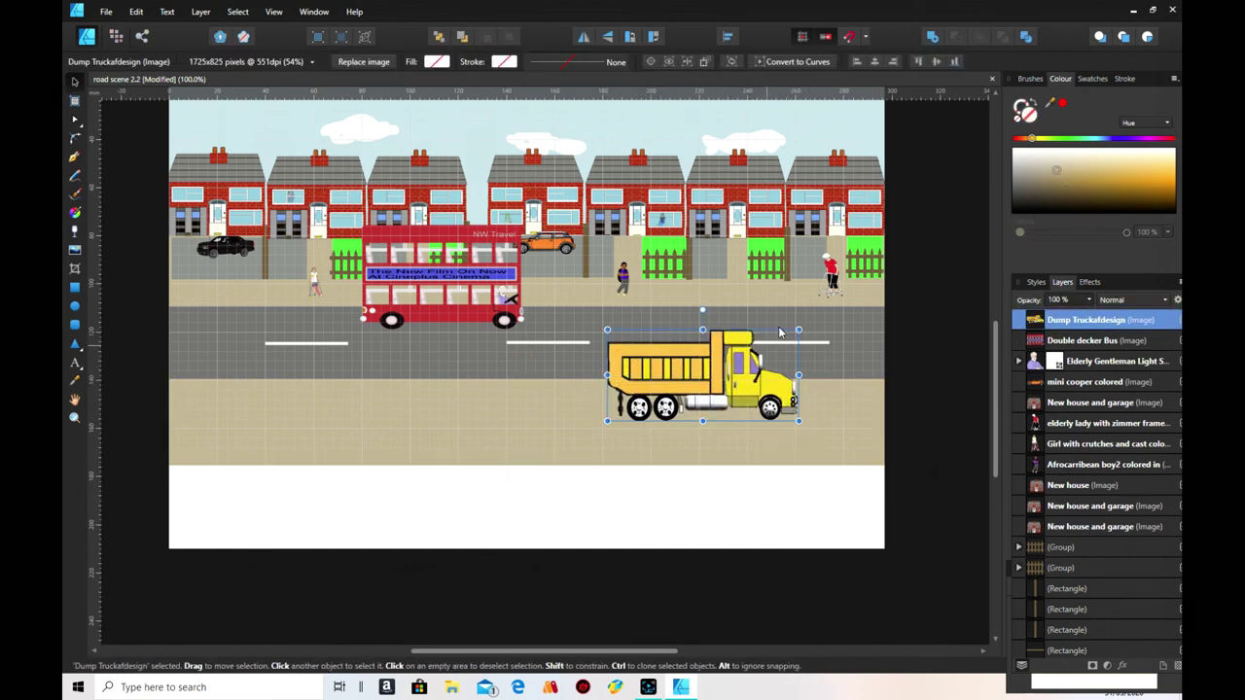
click(583, 39)
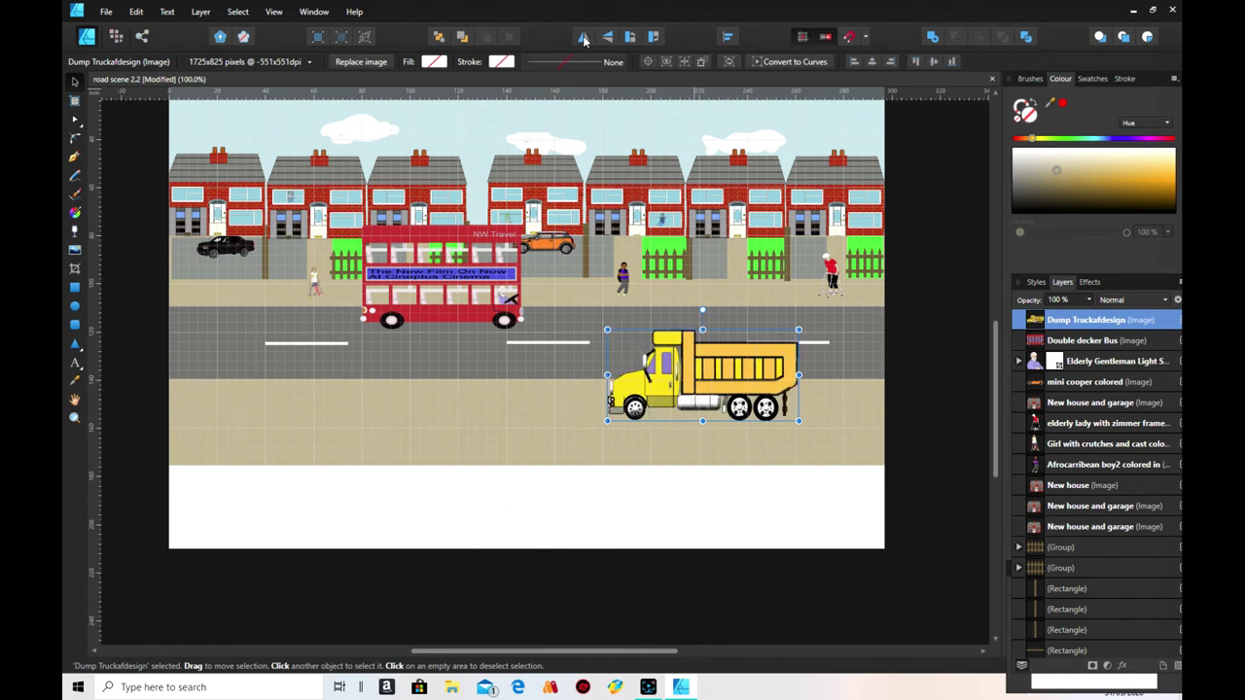
drag(719, 371, 797, 325)
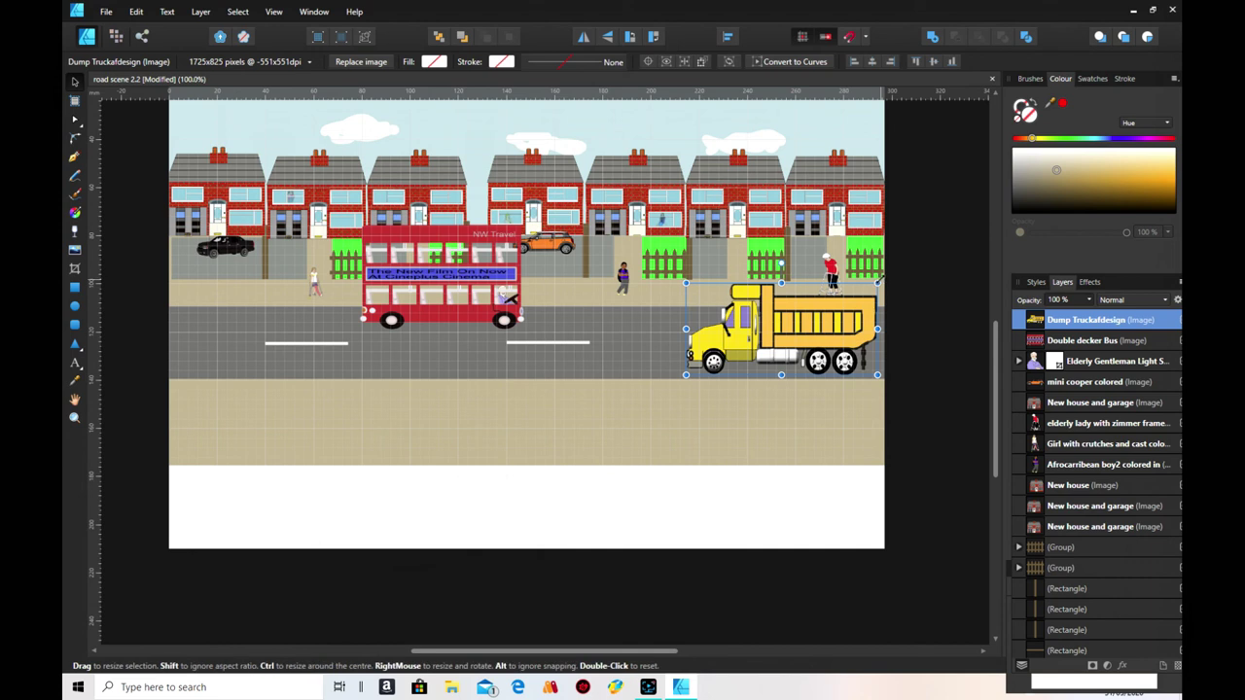
drag(874, 282, 860, 285)
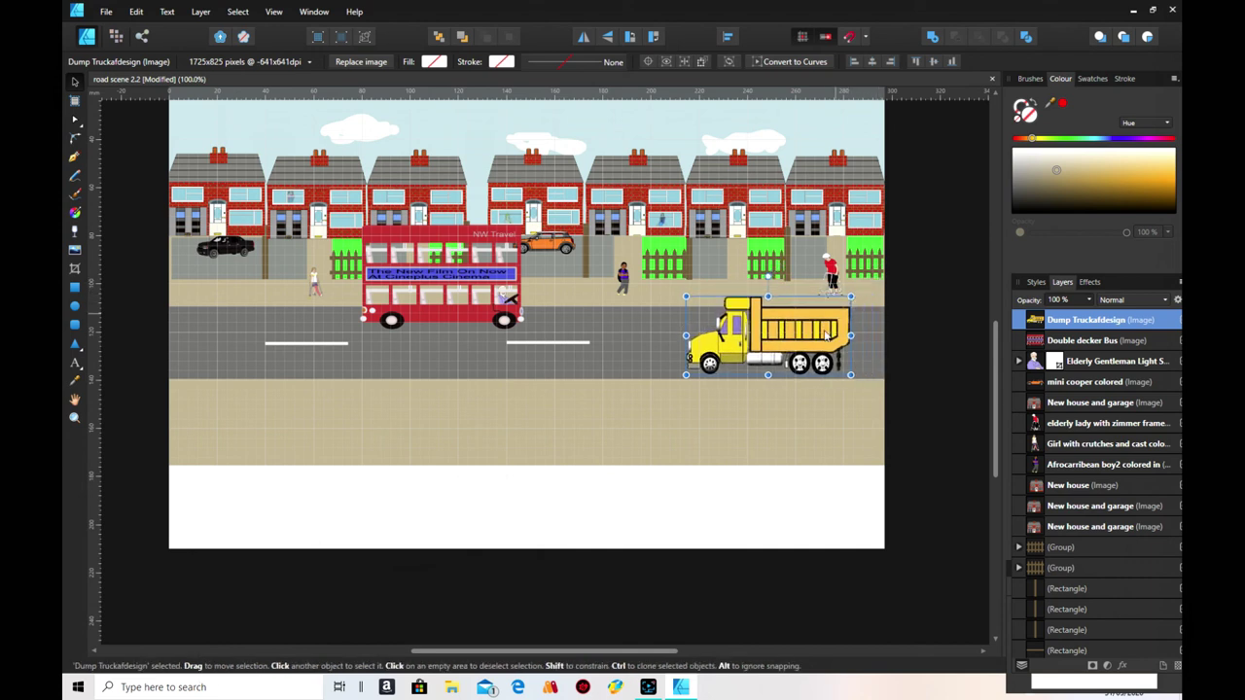
drag(823, 336, 842, 338)
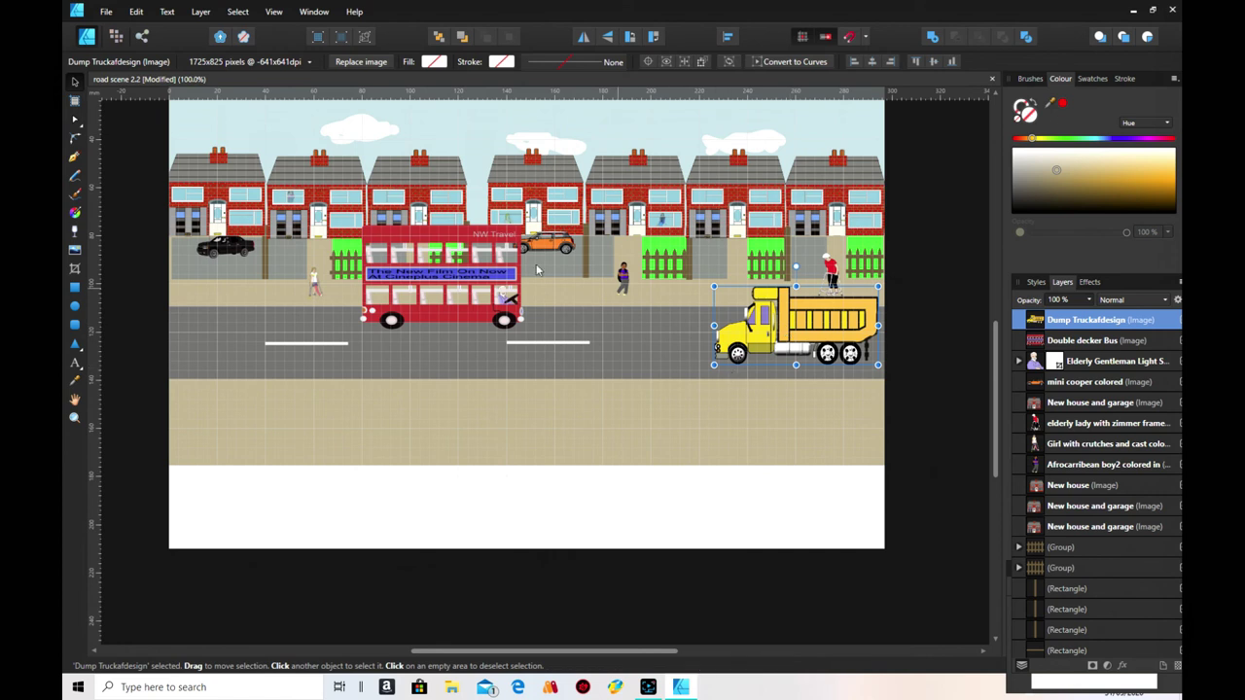
click(75, 249)
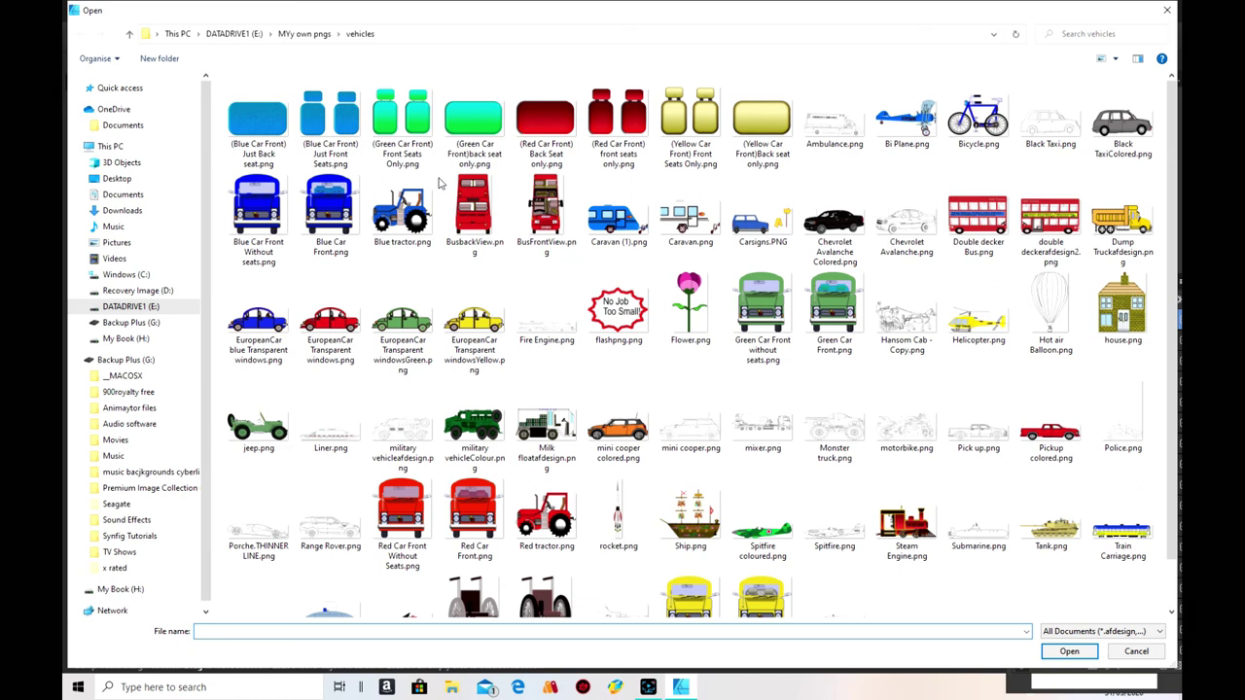
- Open Female detective 5 colored.png from MYy own pngs > Characters for placing
click(305, 35)
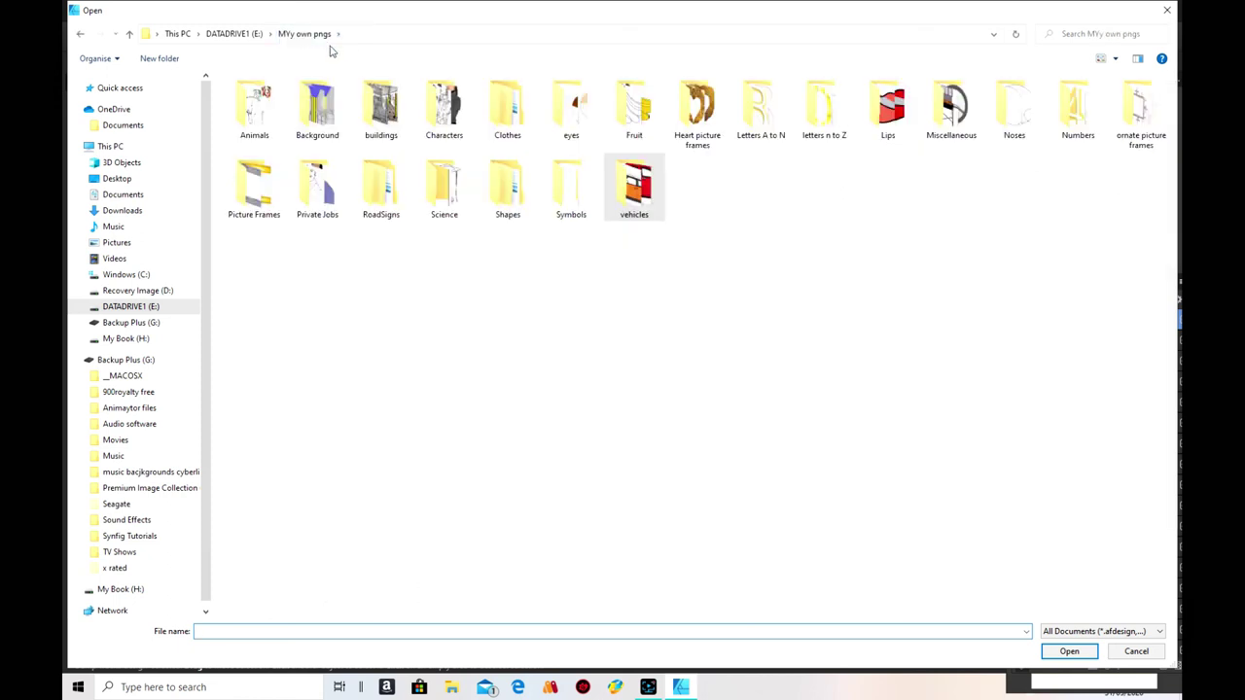
double_click(440, 121)
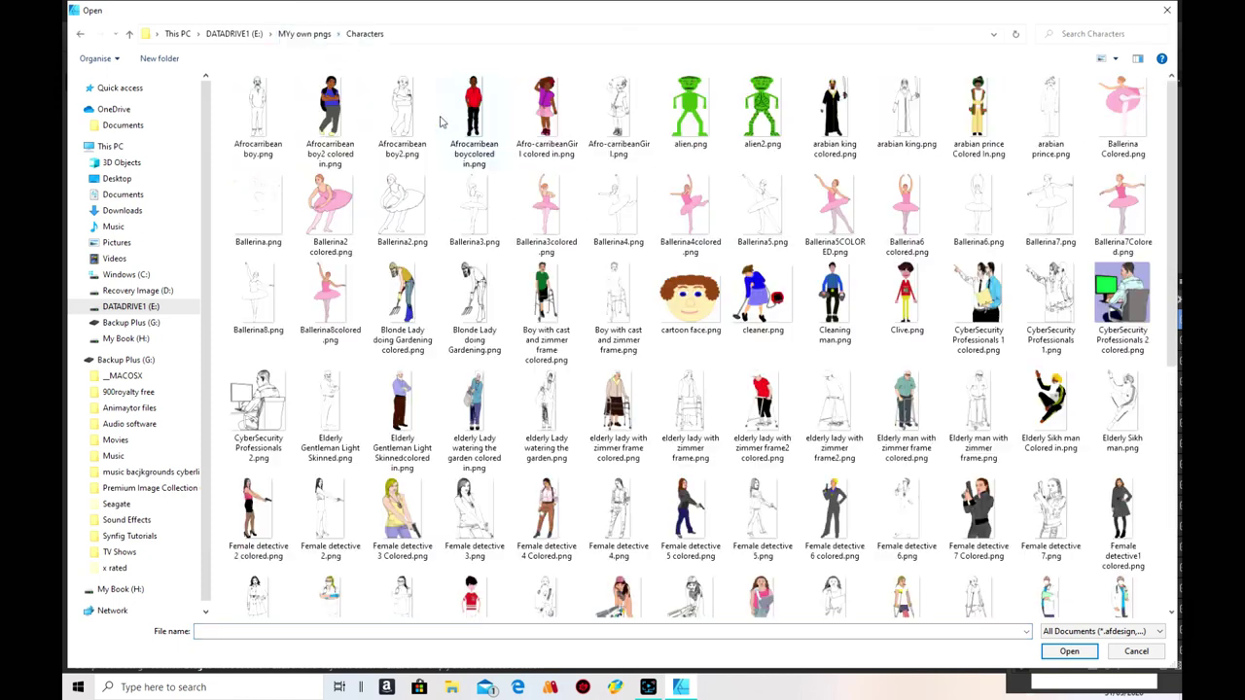
scroll(808, 456, down, 5)
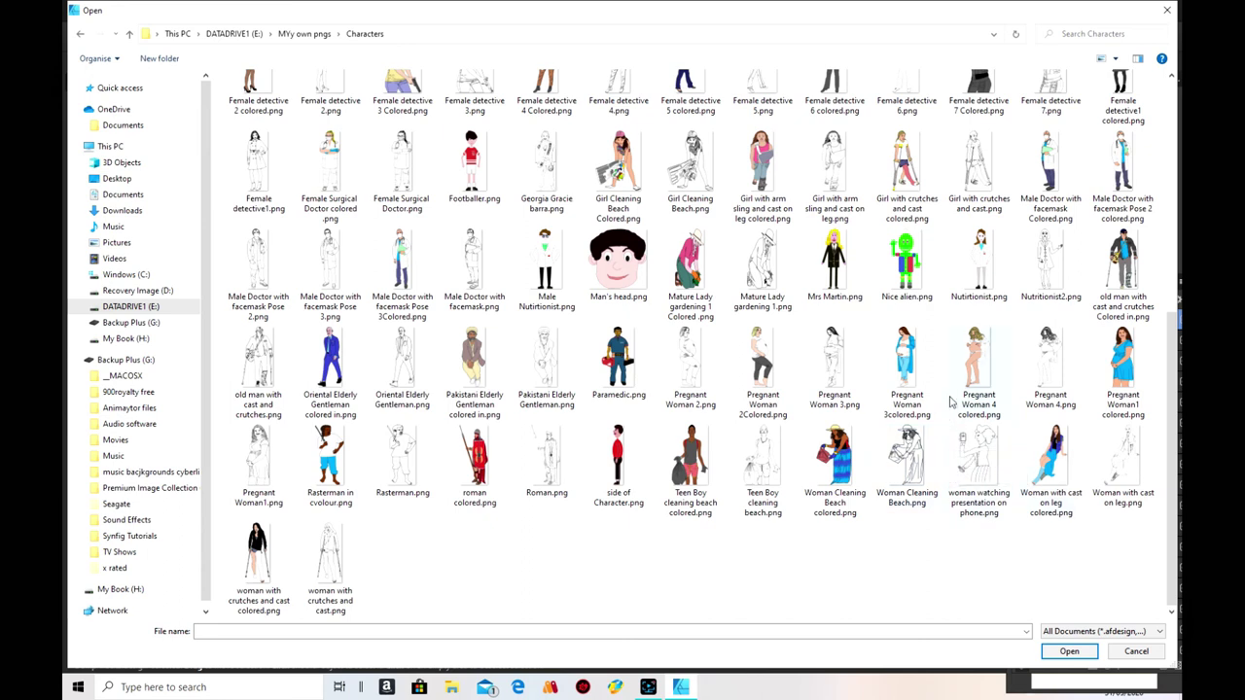
scroll(943, 421, up, 3)
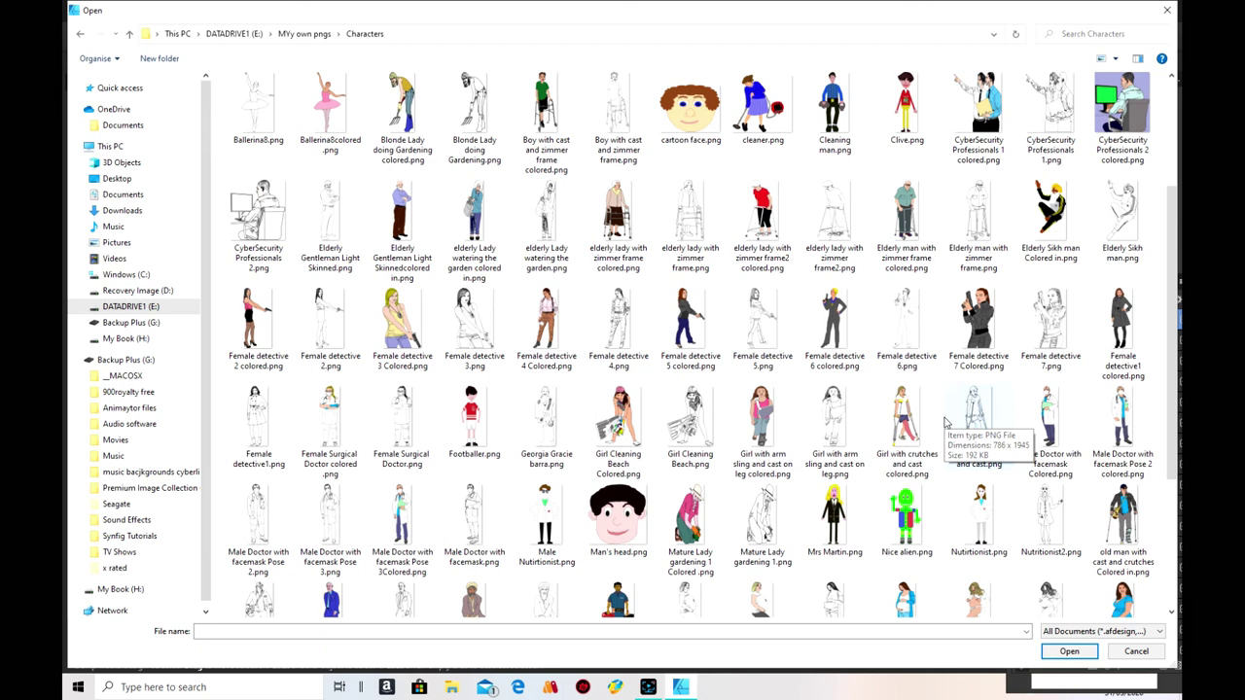
scroll(943, 421, down, 3)
scroll(943, 421, up, 3)
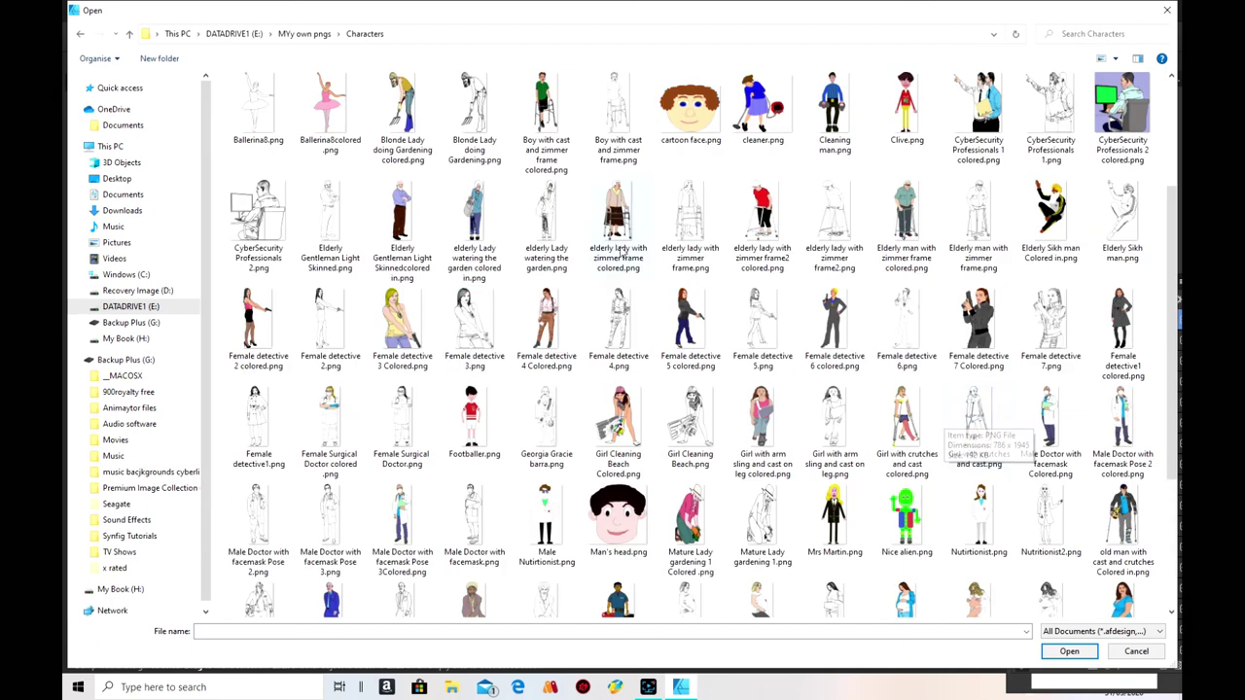
click(687, 333)
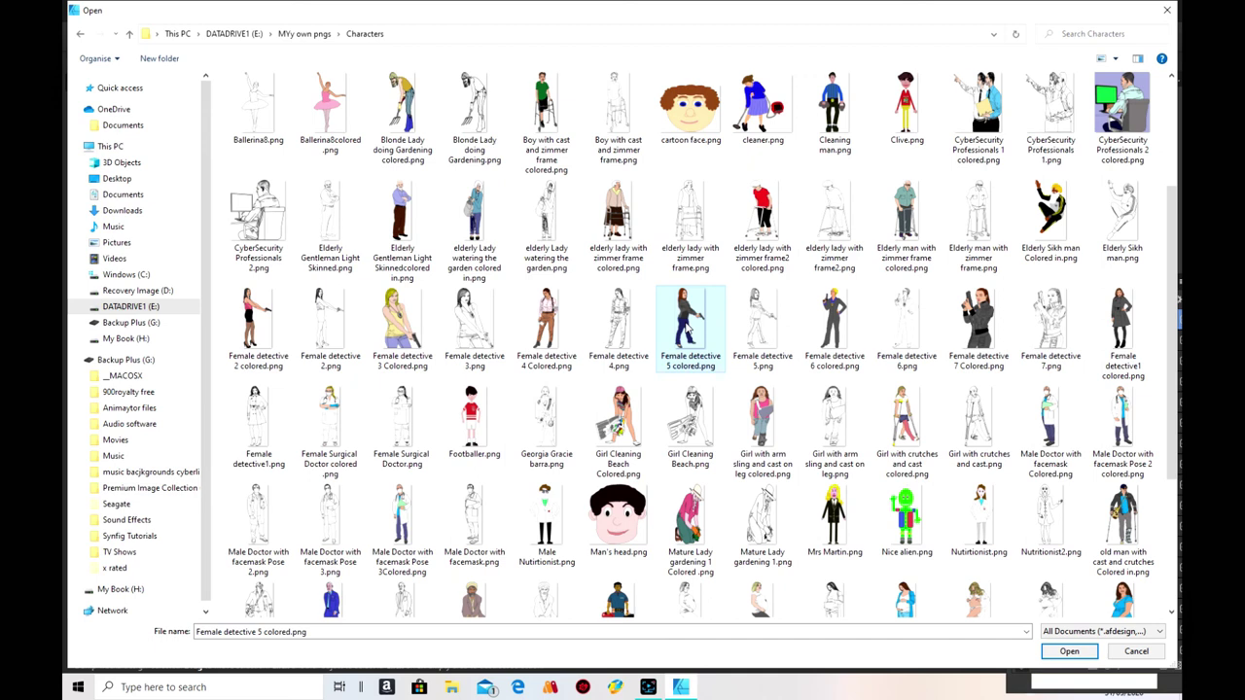
click(1070, 650)
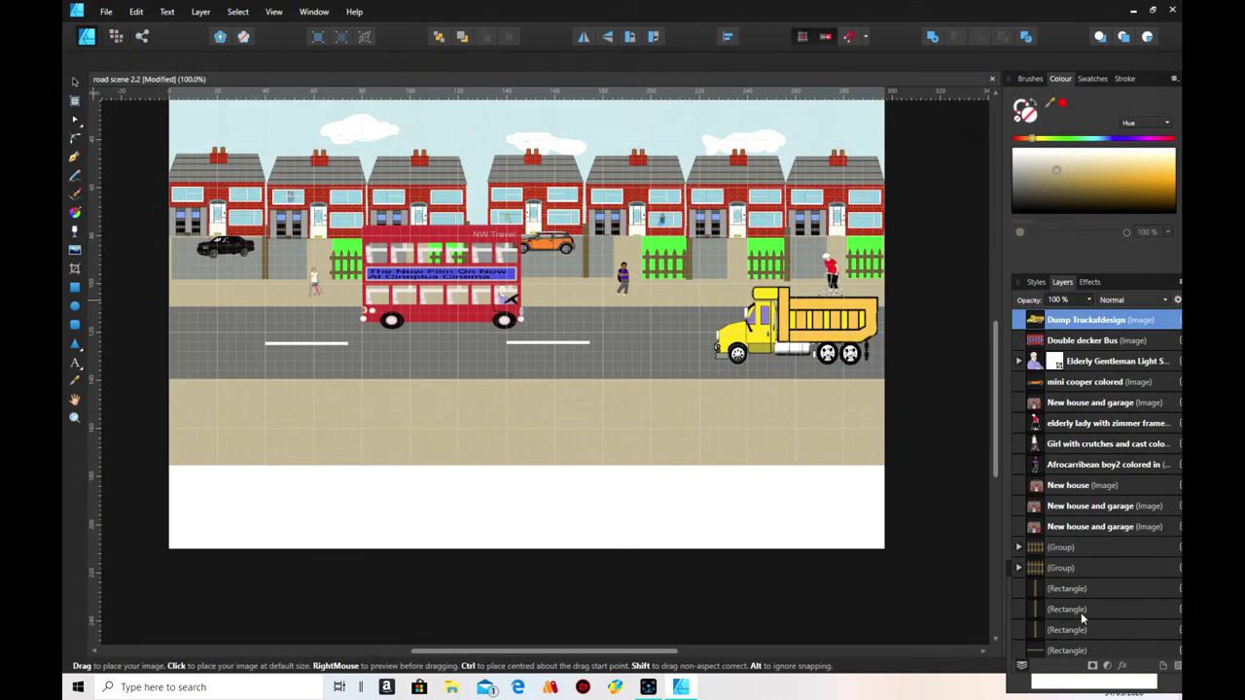
- Place the female detective below the road and crop her to her upper body
drag(707, 493, 778, 553)
click(822, 557)
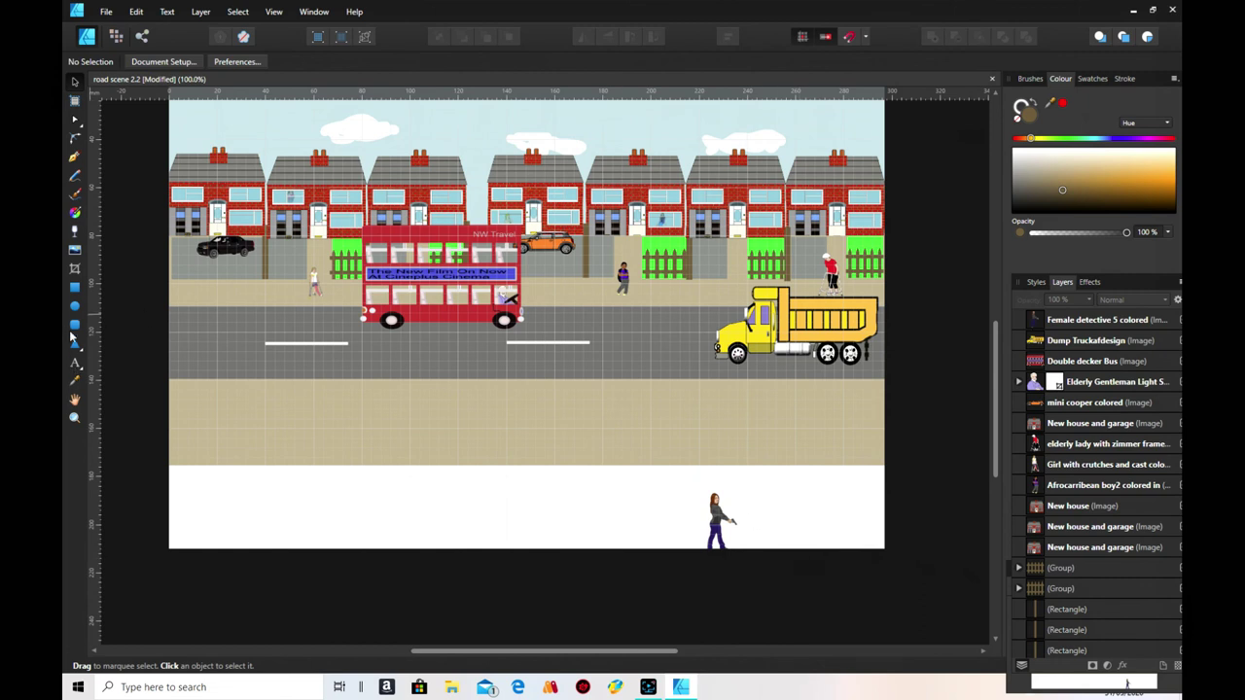
click(75, 269)
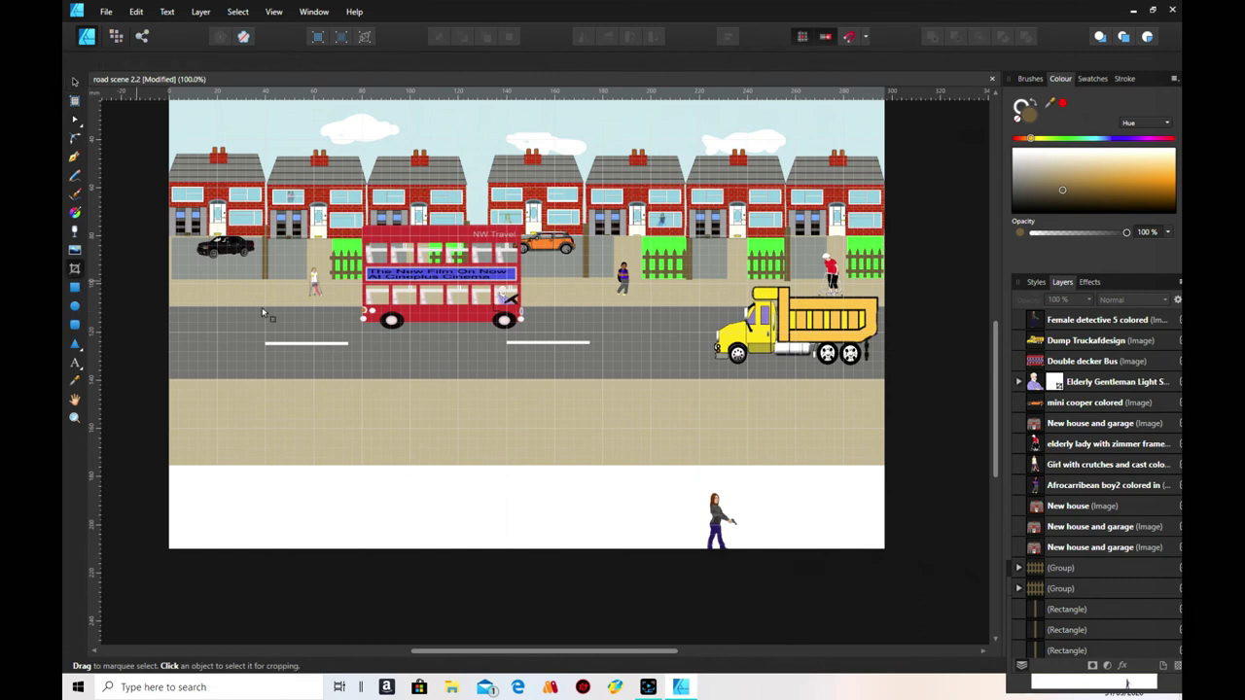
click(717, 535)
drag(720, 554, 717, 509)
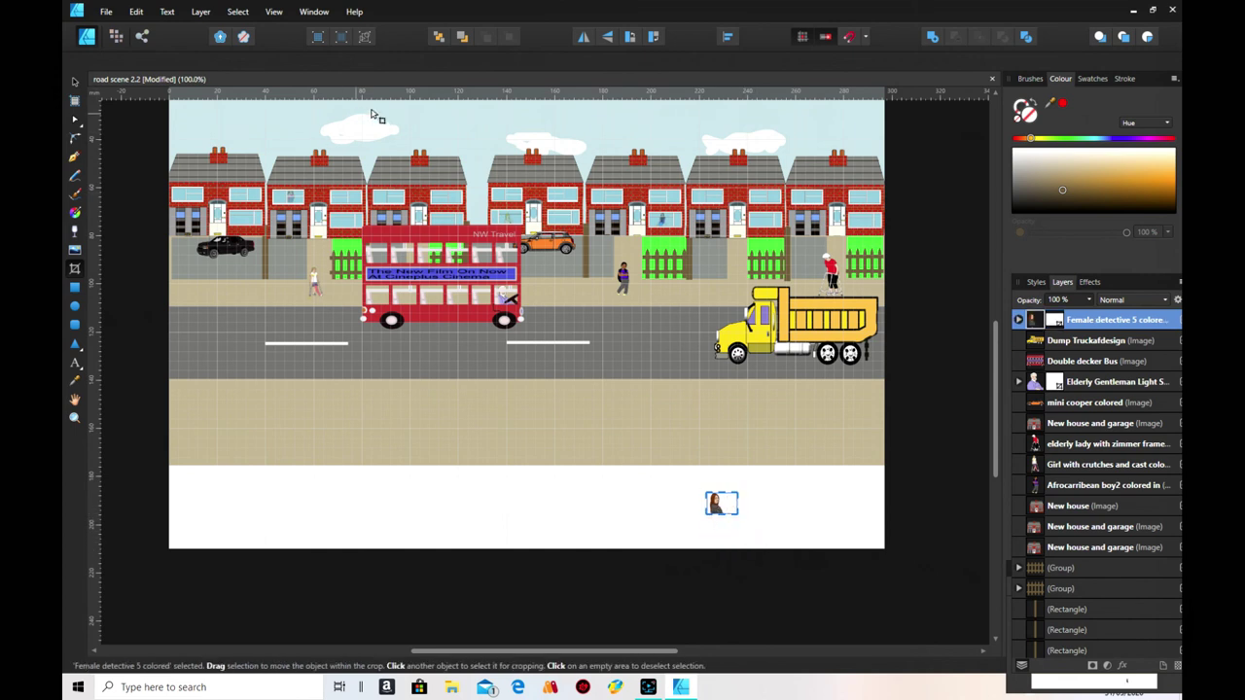
- Flip the detective horizontally and move her into the dump truck's cab
click(583, 38)
click(76, 82)
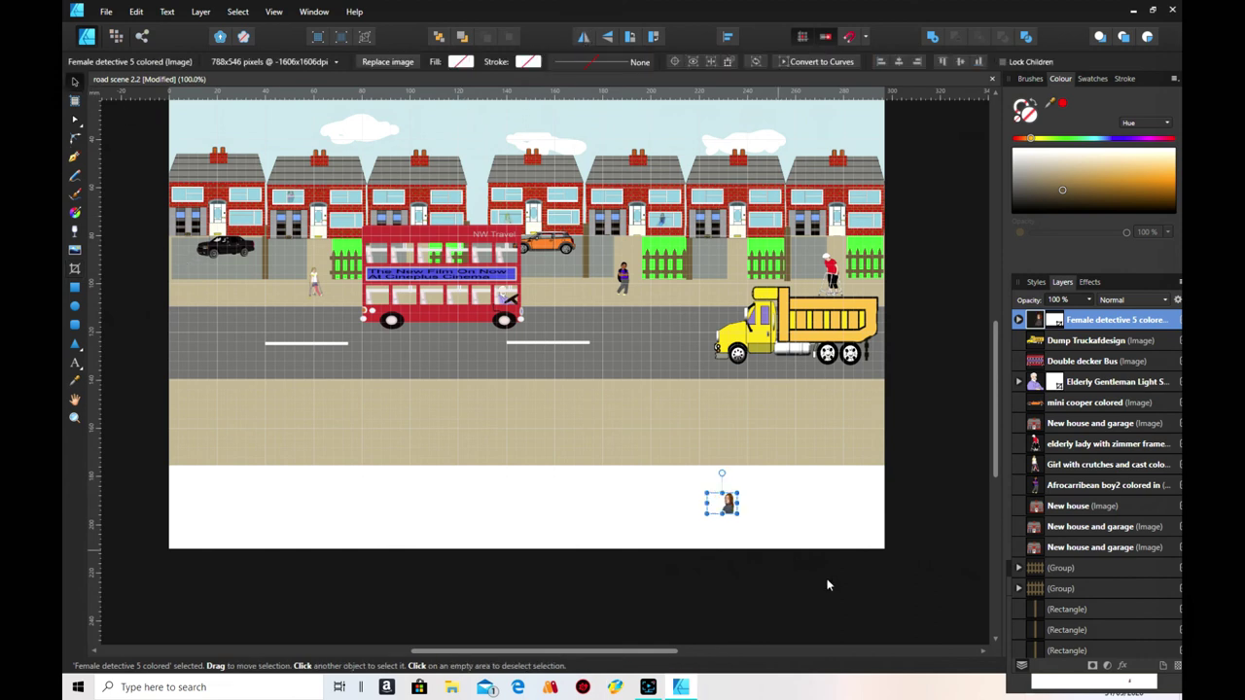
drag(729, 515, 768, 325)
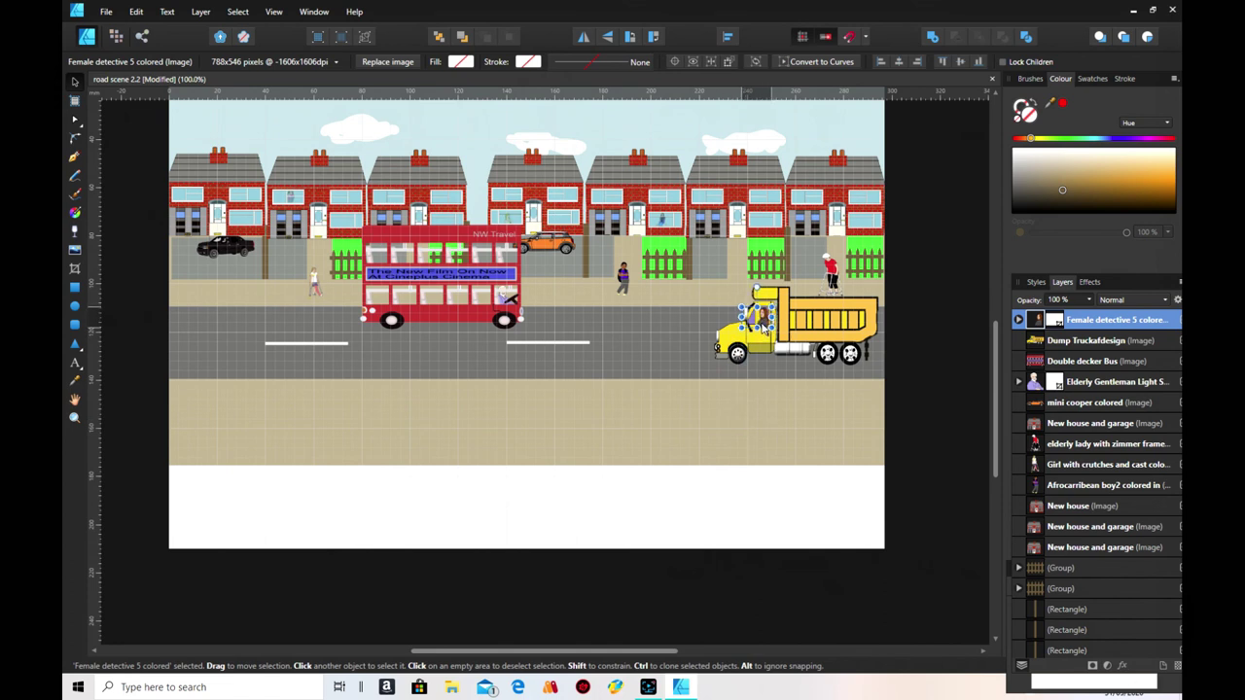
- Bring the yellow dump truck to the front and settle it on the road at the right
click(797, 331)
right_click(797, 330)
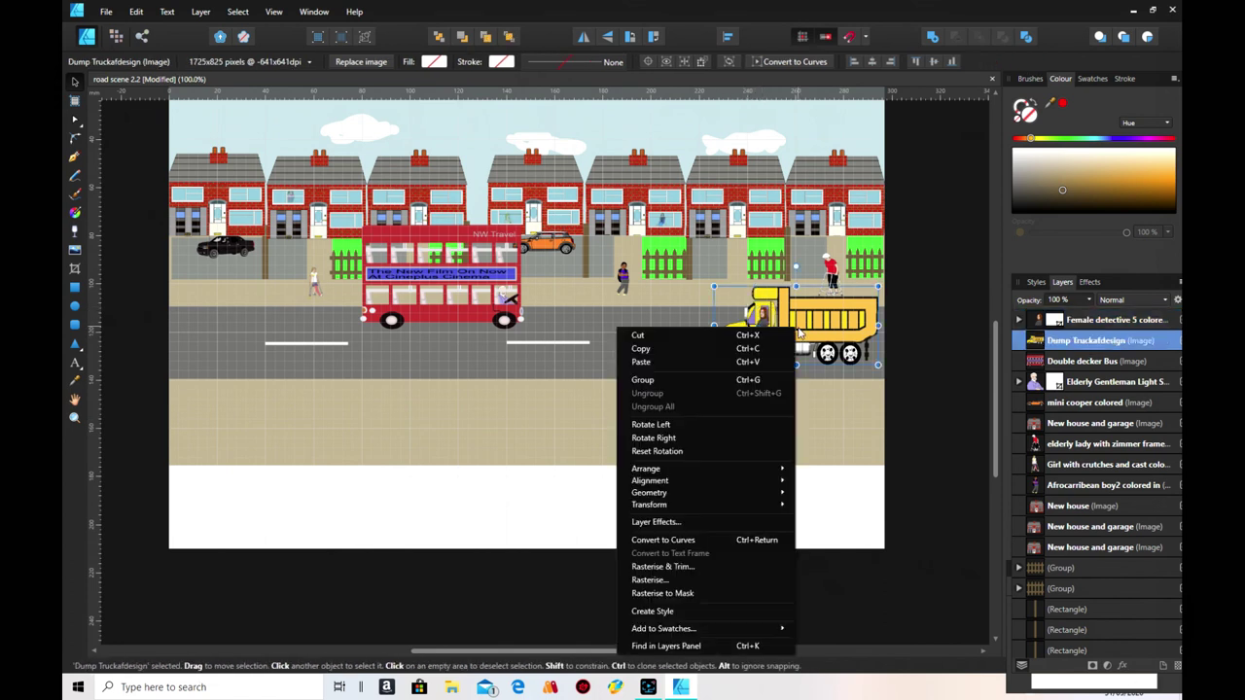
mouse_move(676, 467)
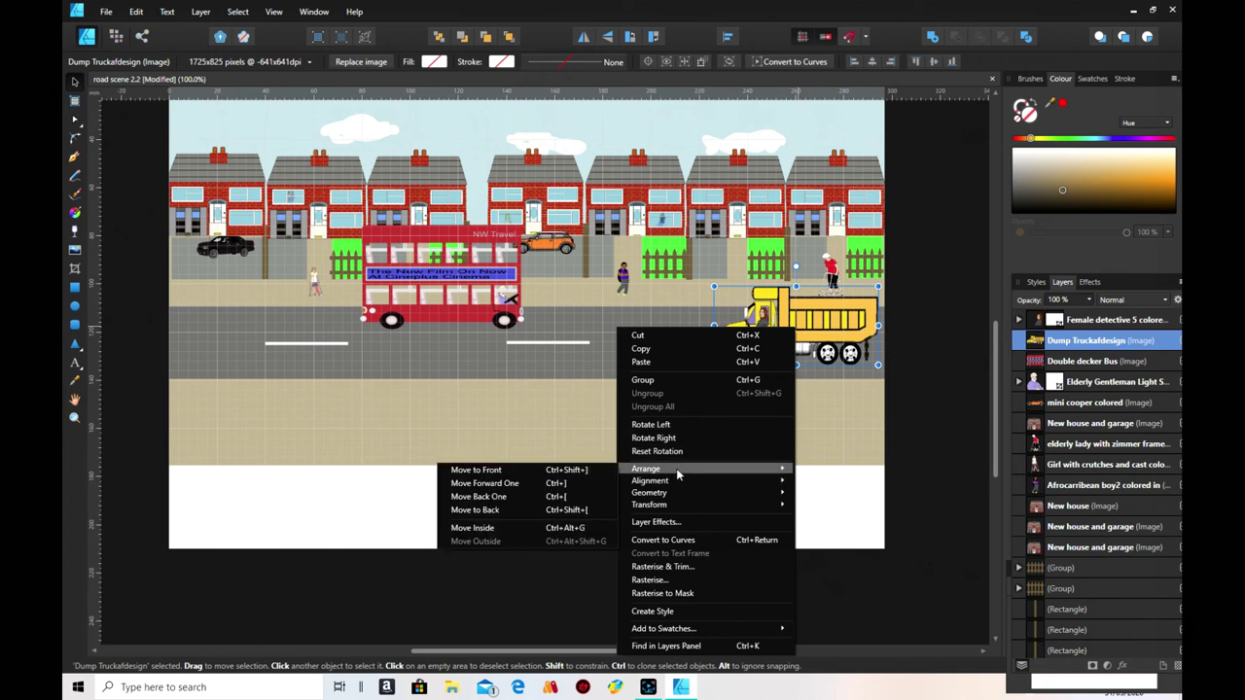
click(482, 470)
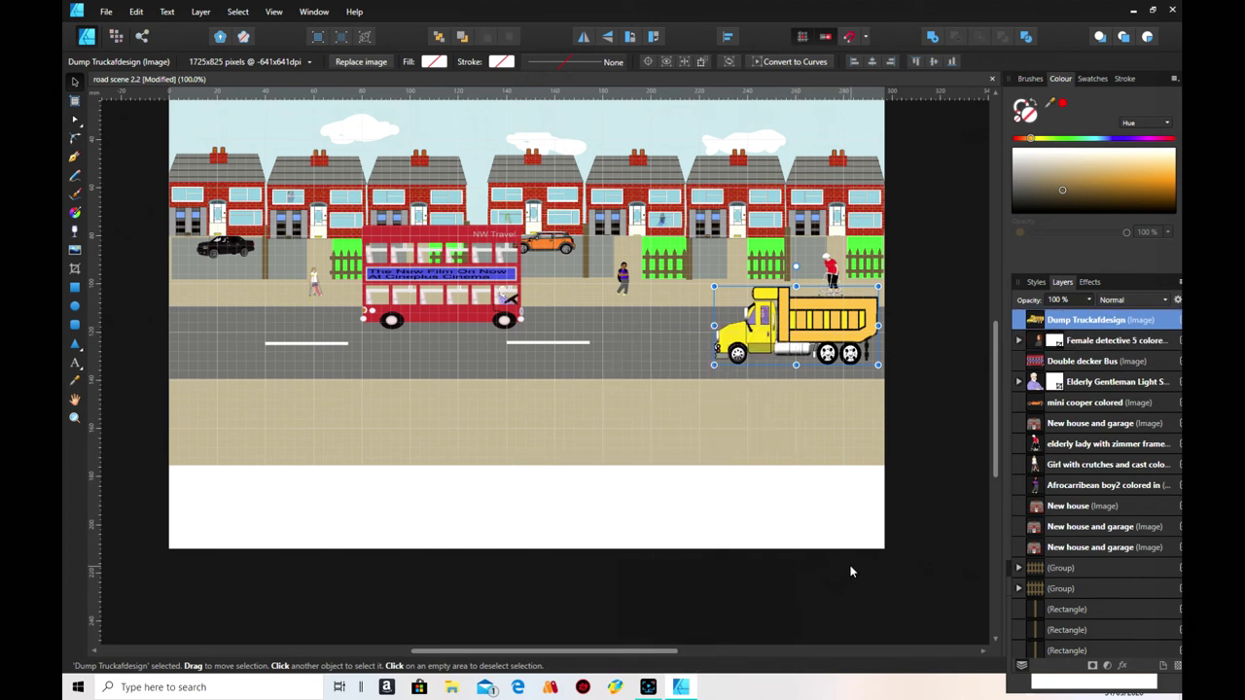
click(781, 503)
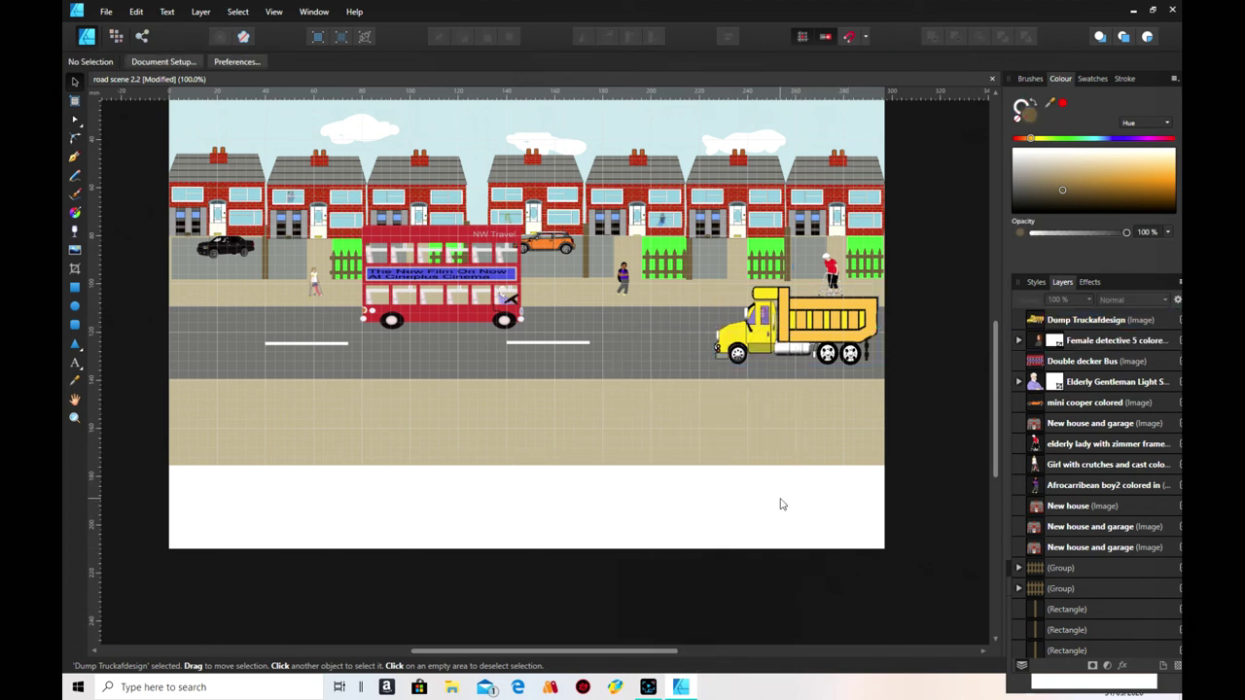
mouse_move(805, 319)
mouse_down()
mouse_move(783, 368)
mouse_move(798, 321)
mouse_up()
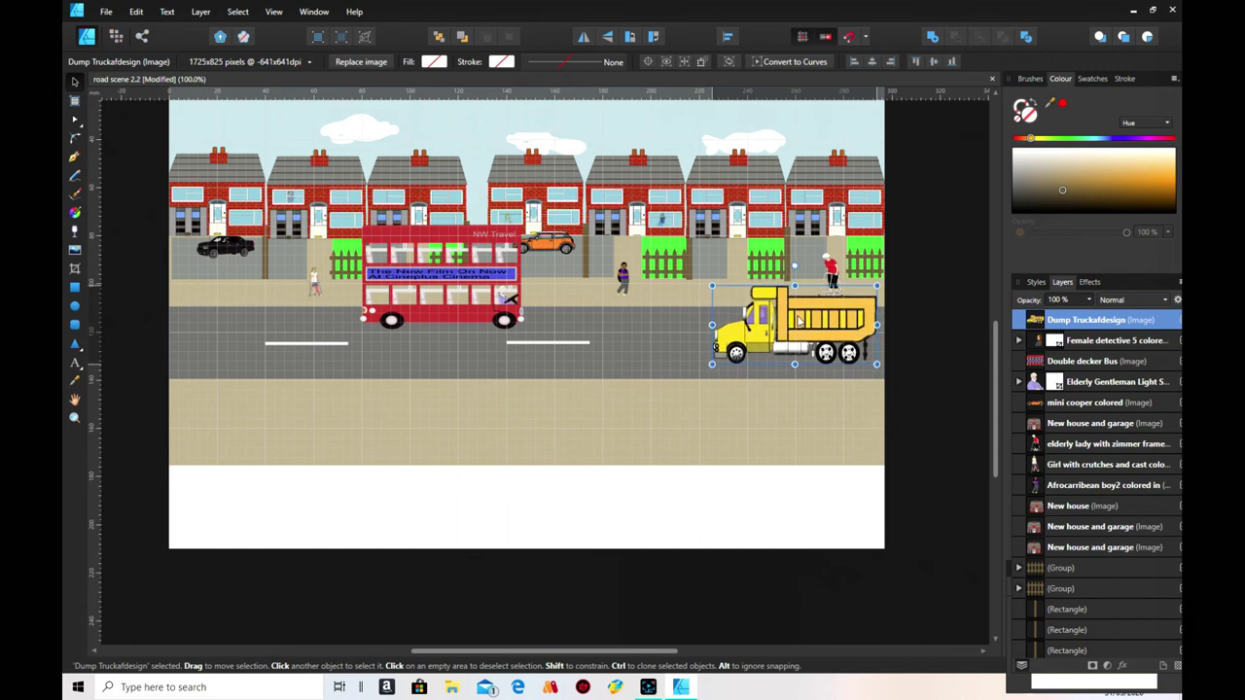
click(832, 586)
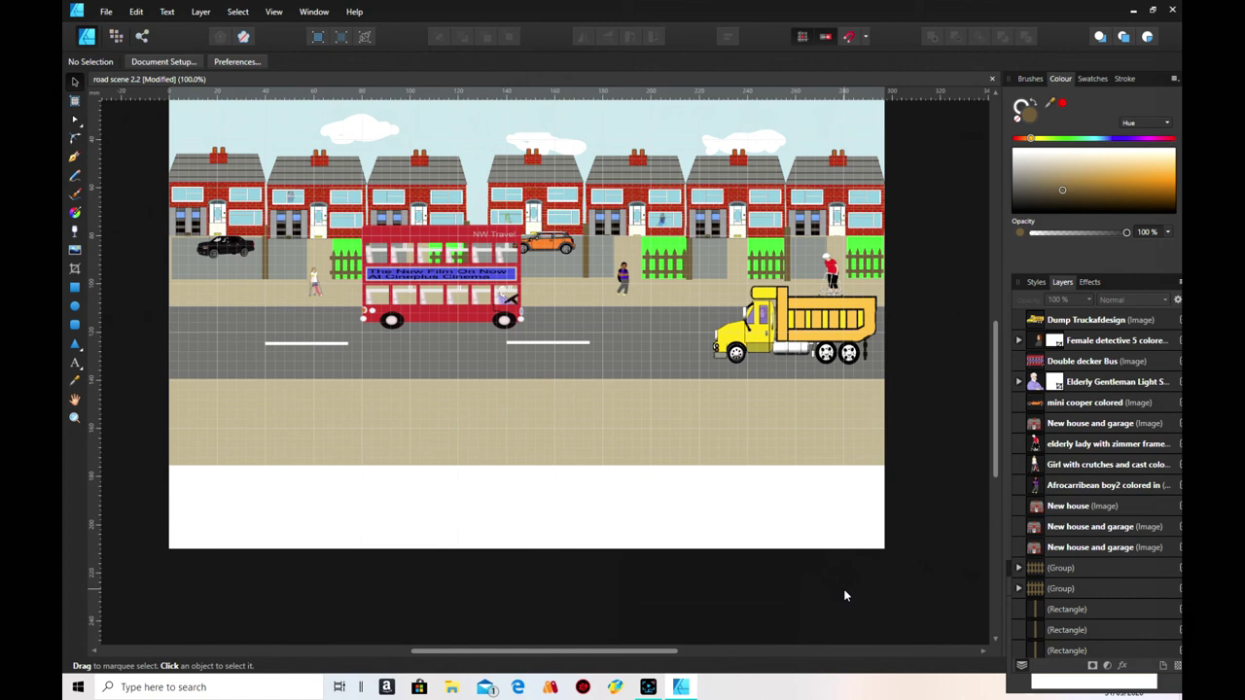
scroll(957, 595, up, 4)
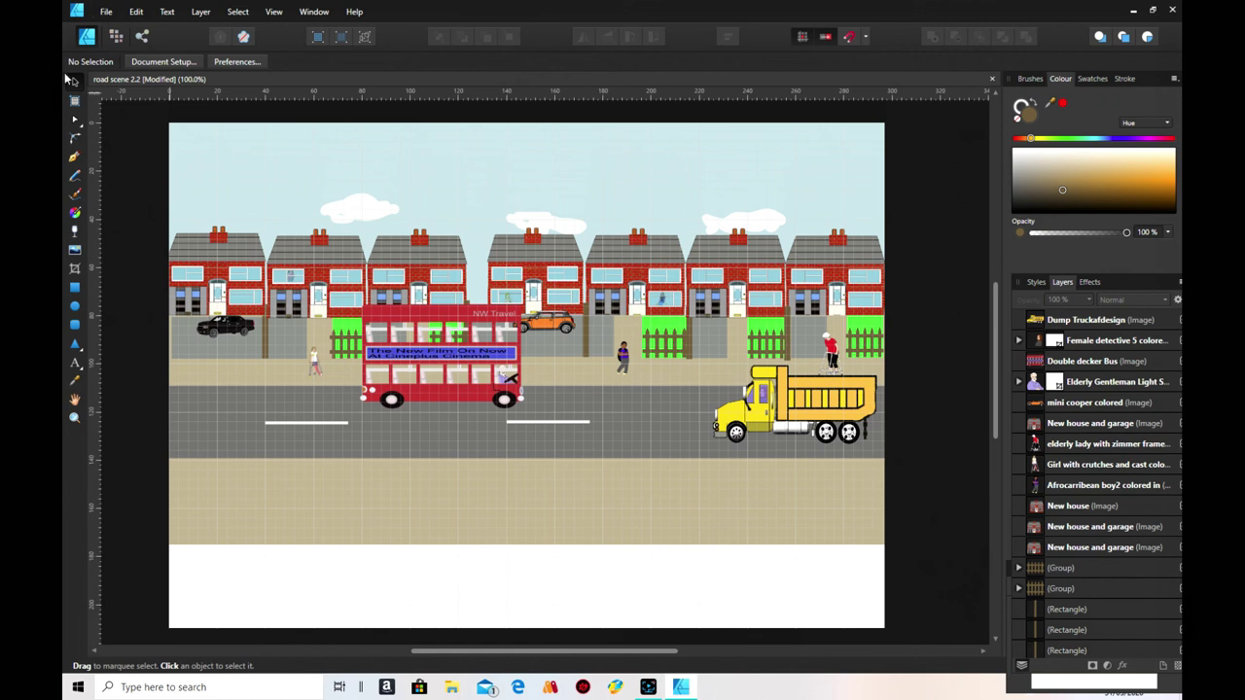
- Draw a bright yellow circle in the sky, undoing an accidental extra ellipse
click(74, 307)
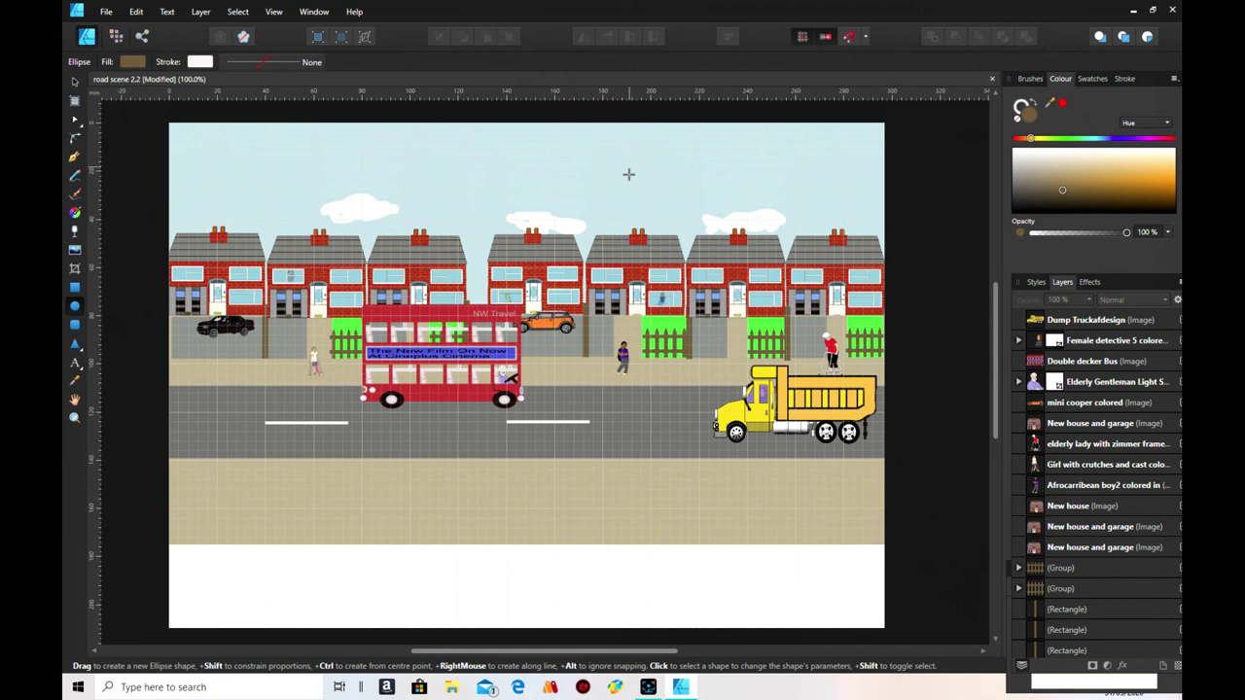
drag(623, 175, 717, 254)
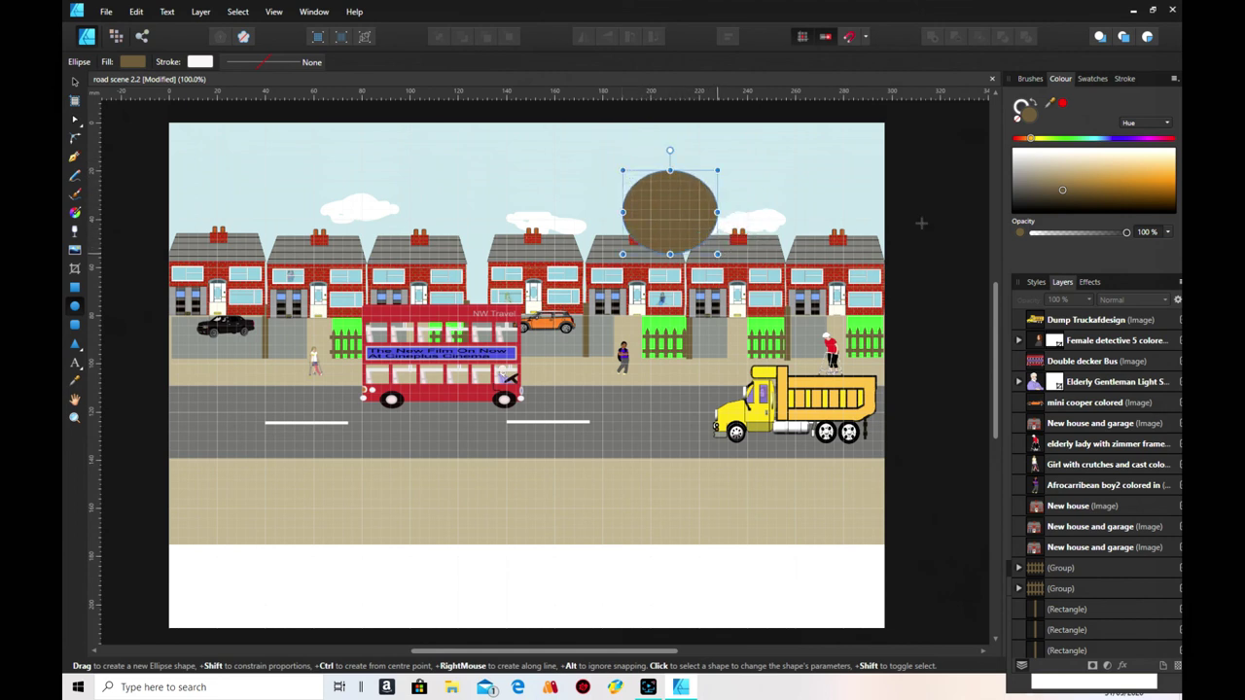
drag(1037, 142, 1042, 139)
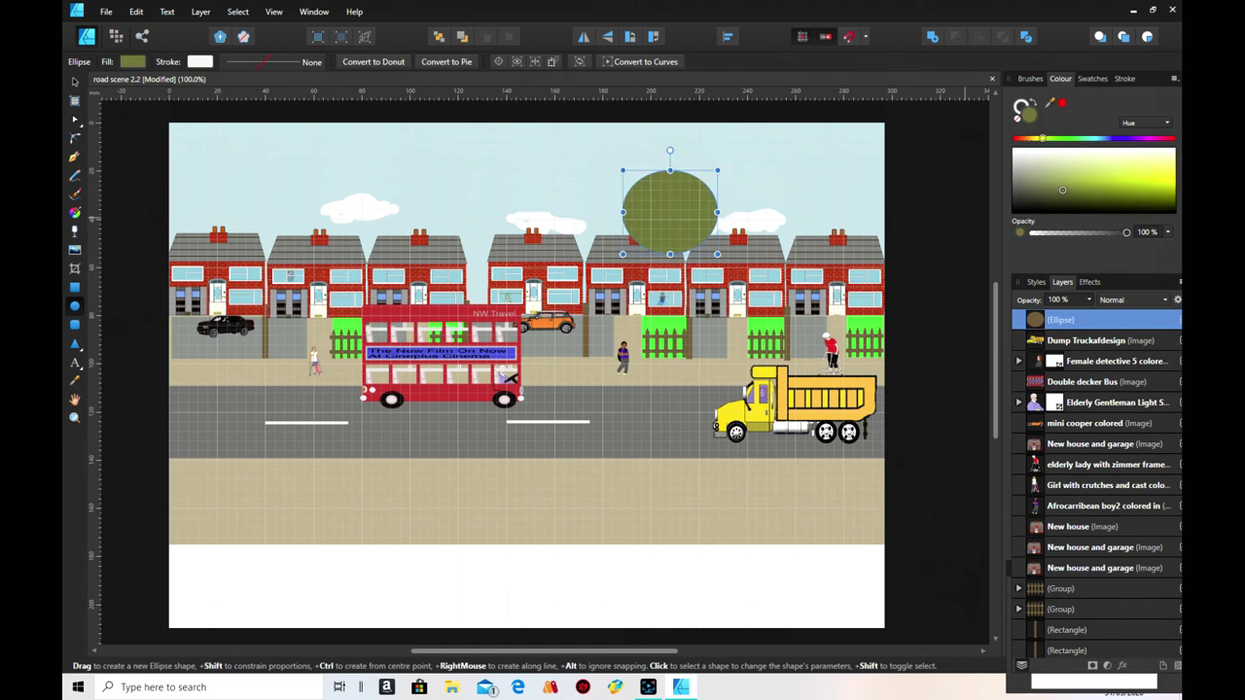
click(1176, 180)
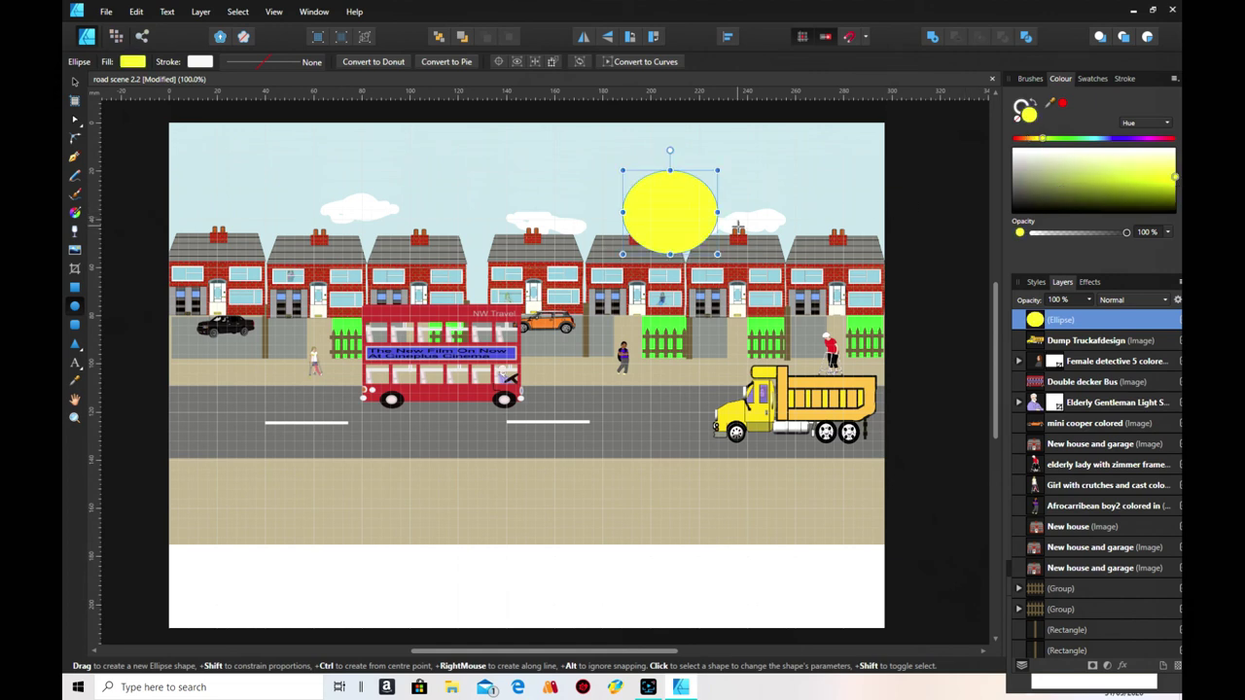
drag(672, 213, 691, 203)
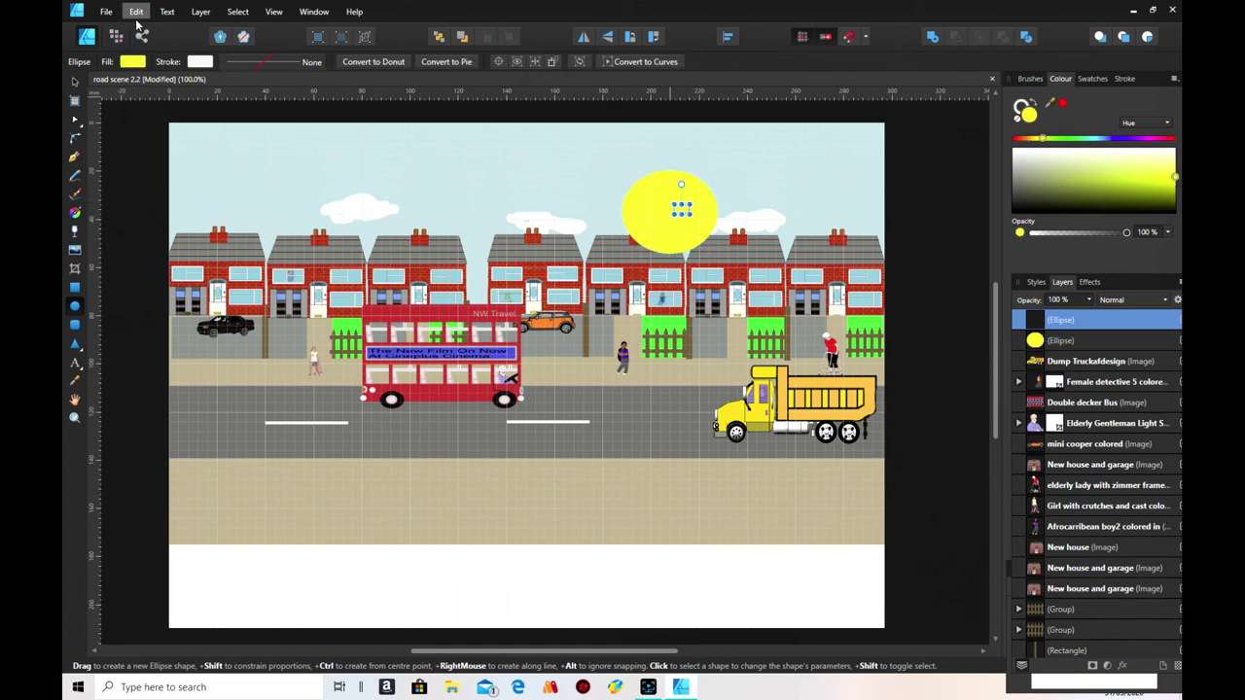
click(136, 12)
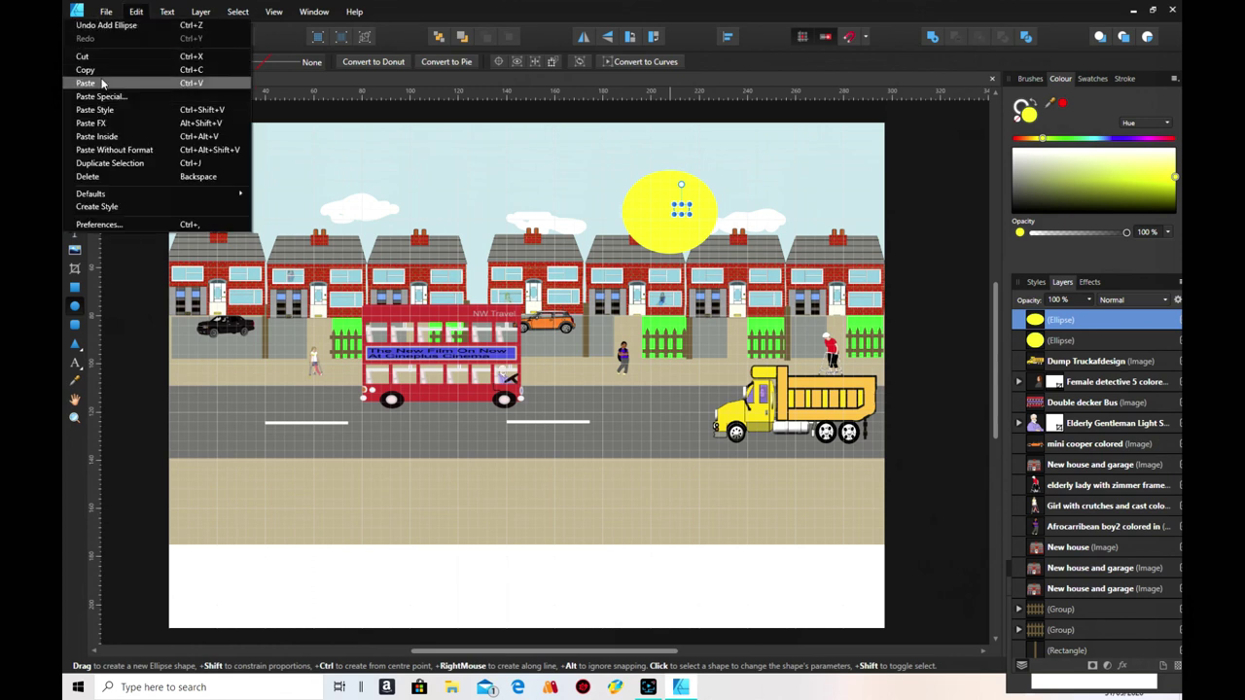
click(124, 27)
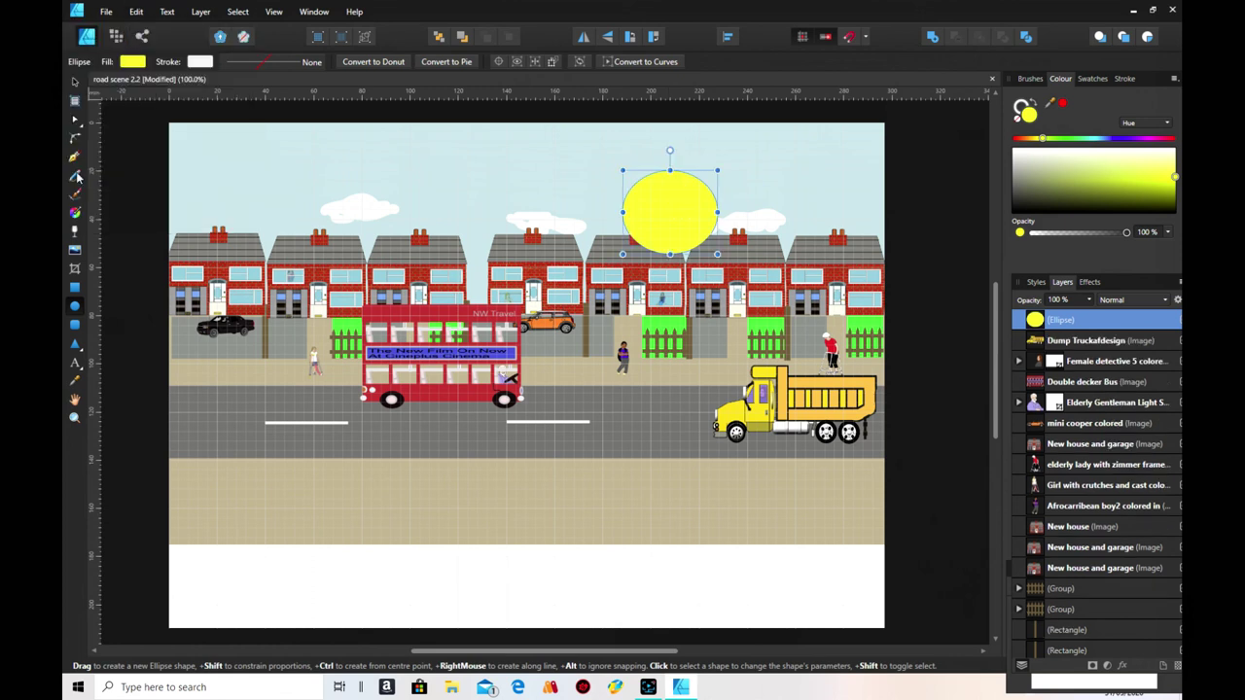
- Shrink the sun, move it into the upper-right corner, then select all objects
click(75, 84)
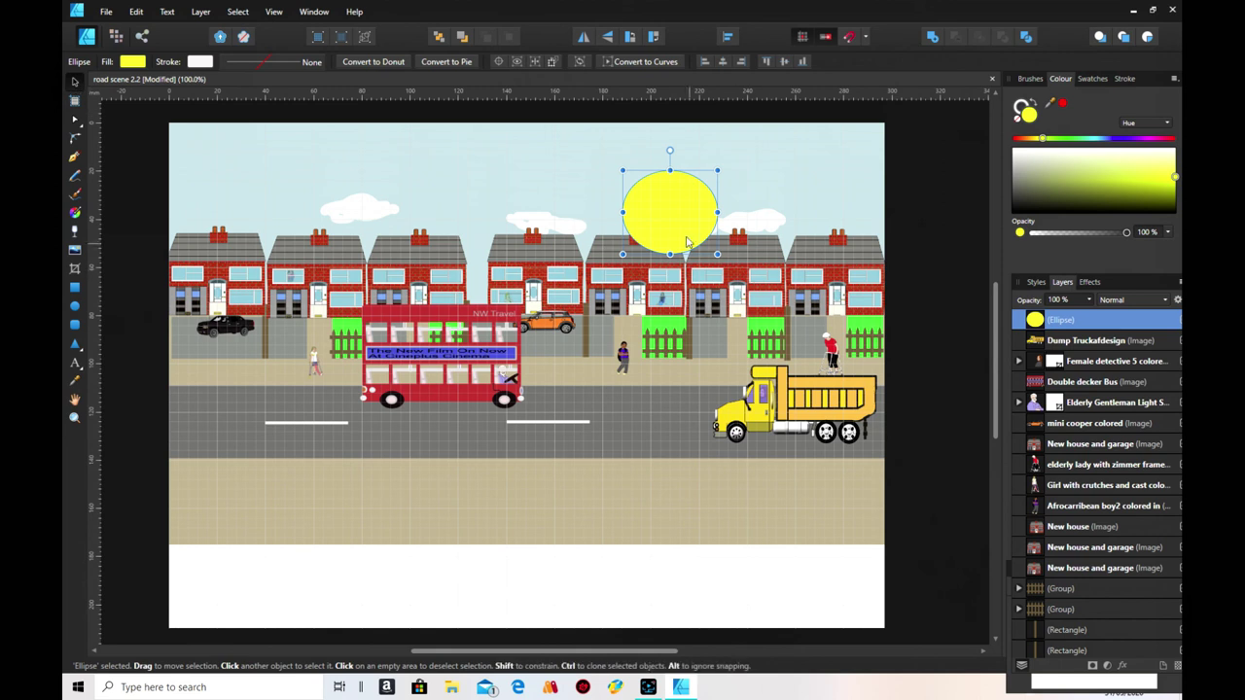
drag(678, 232, 831, 187)
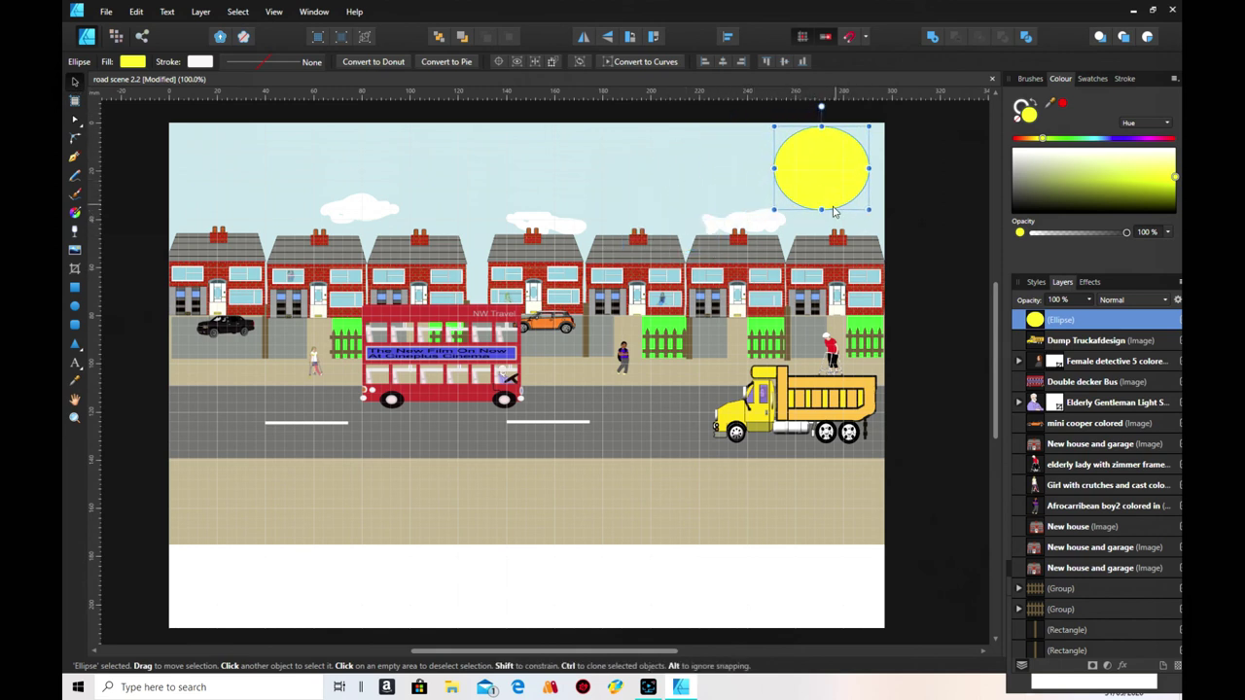
drag(868, 128, 854, 175)
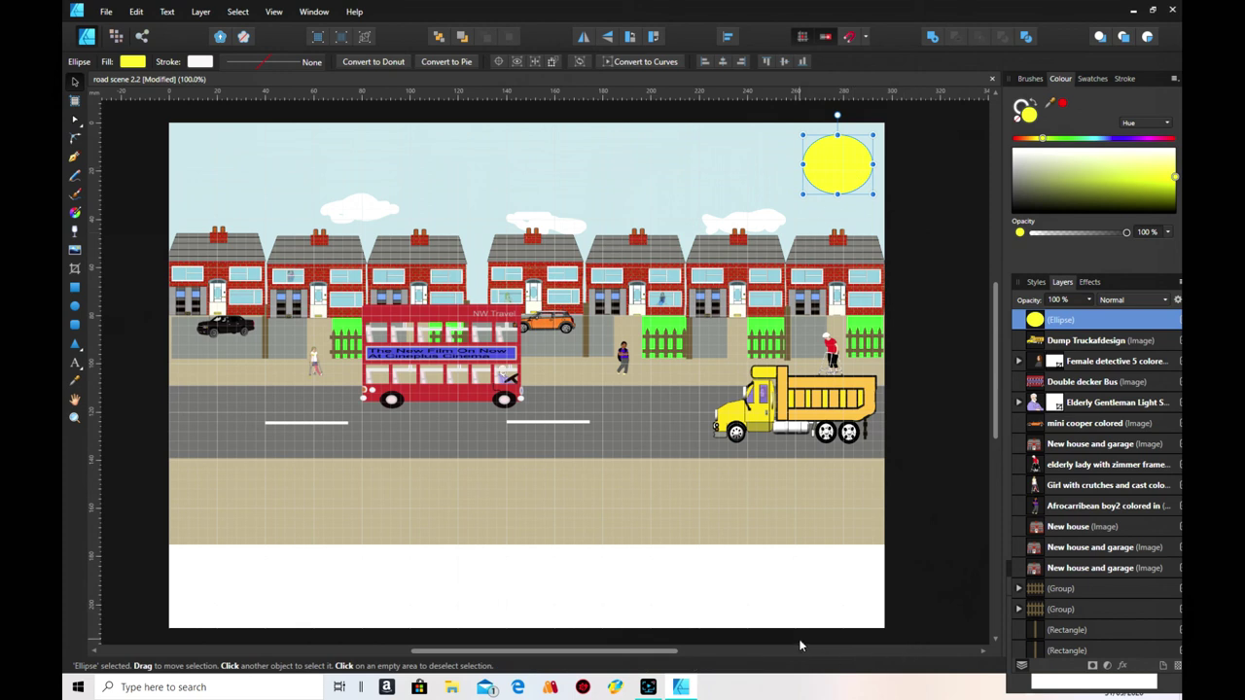
click(238, 11)
click(188, 23)
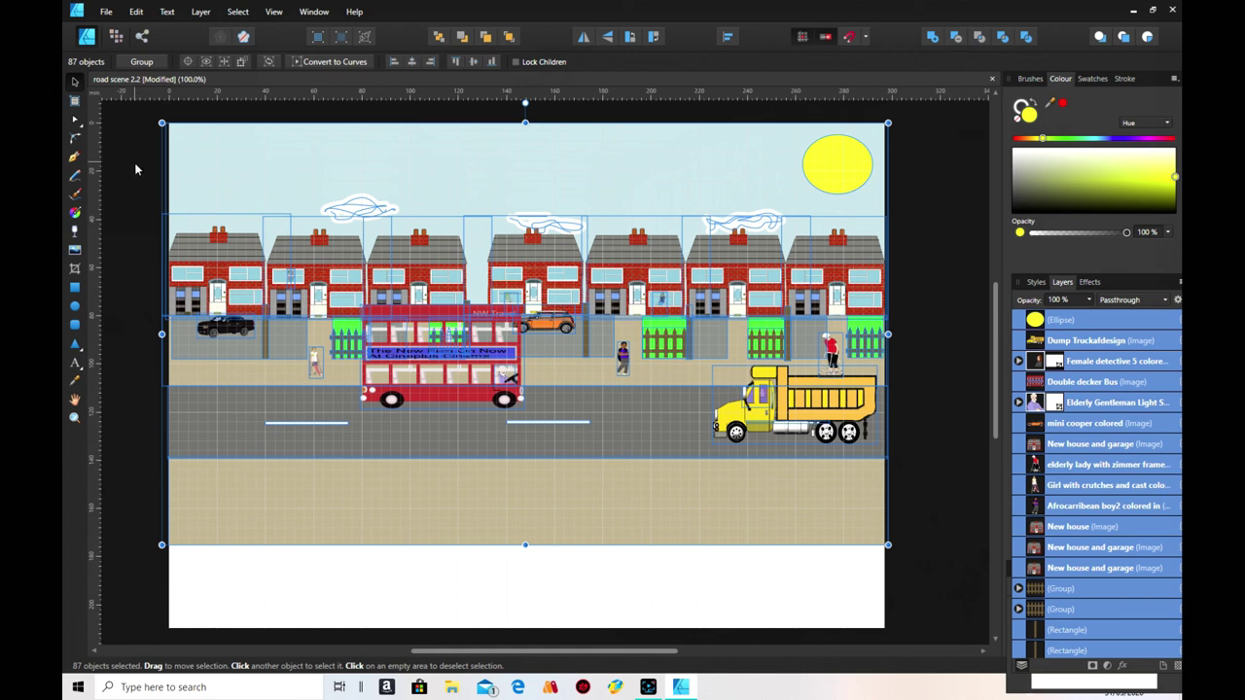
- Export the selection as PNG with Area set to Selection without background
click(105, 12)
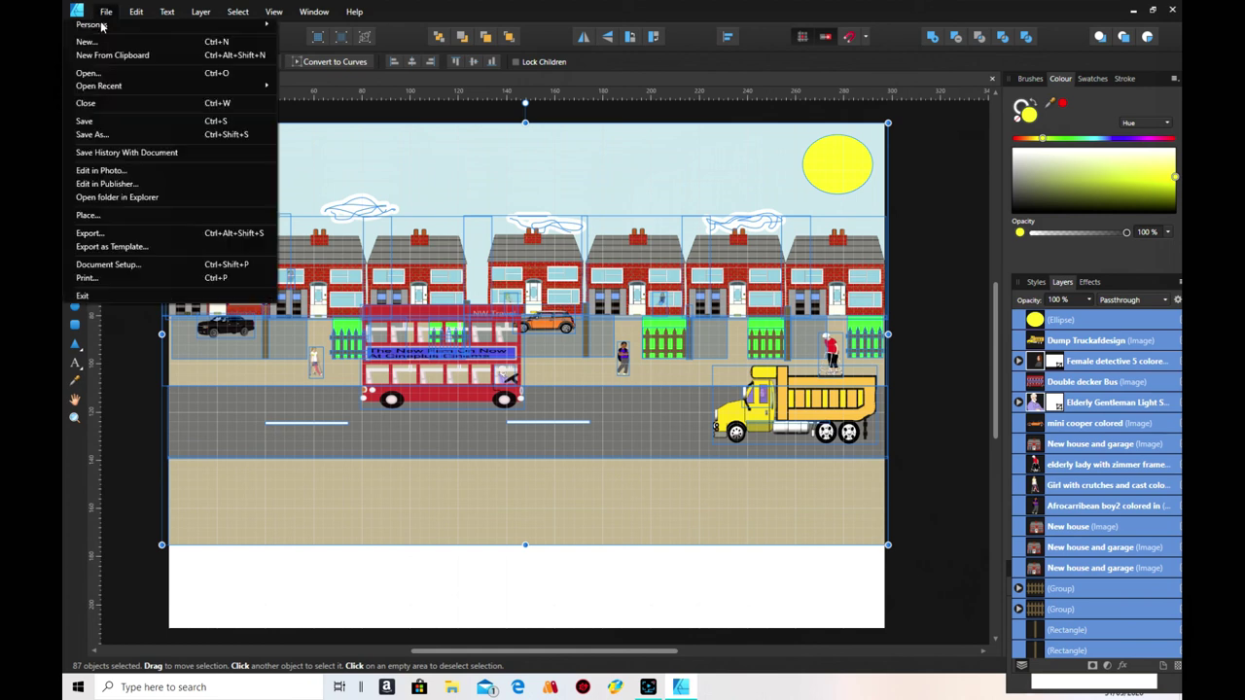
click(107, 232)
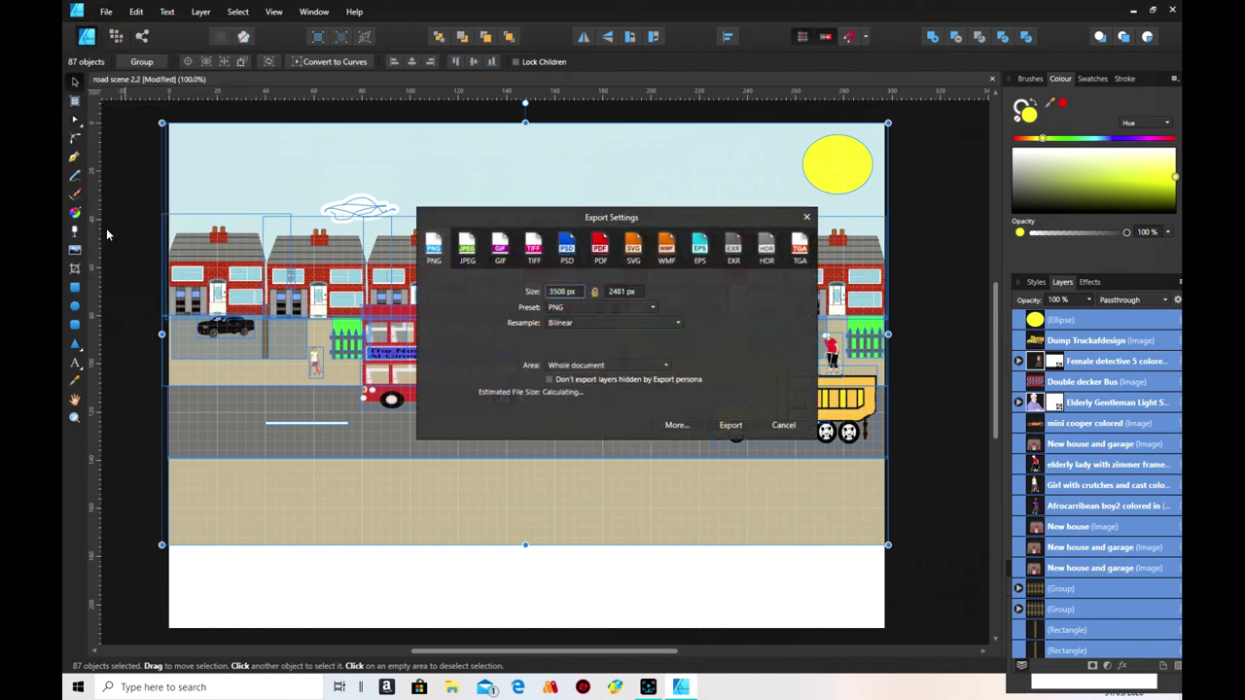
click(640, 365)
click(623, 412)
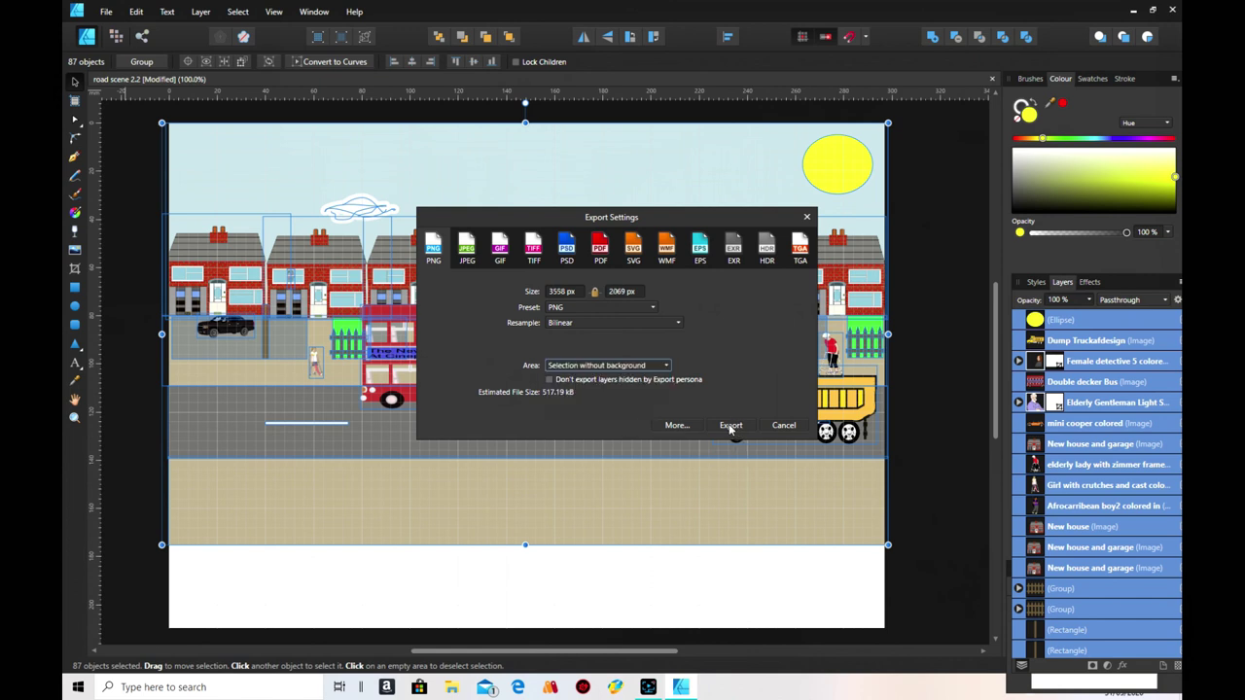
click(730, 426)
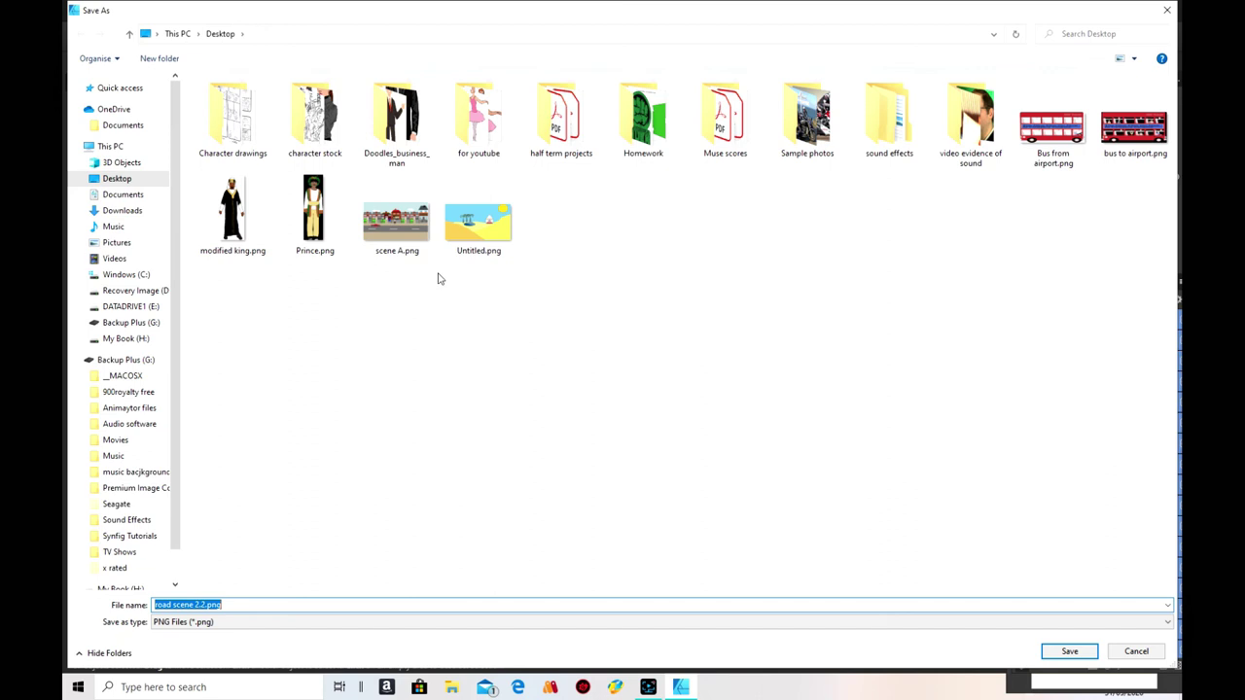
- Save the exported PNG to the Desktop as scene B.png
click(398, 248)
click(183, 608)
double_click(183, 605)
click(182, 605)
key(BackSpace)
text(B)
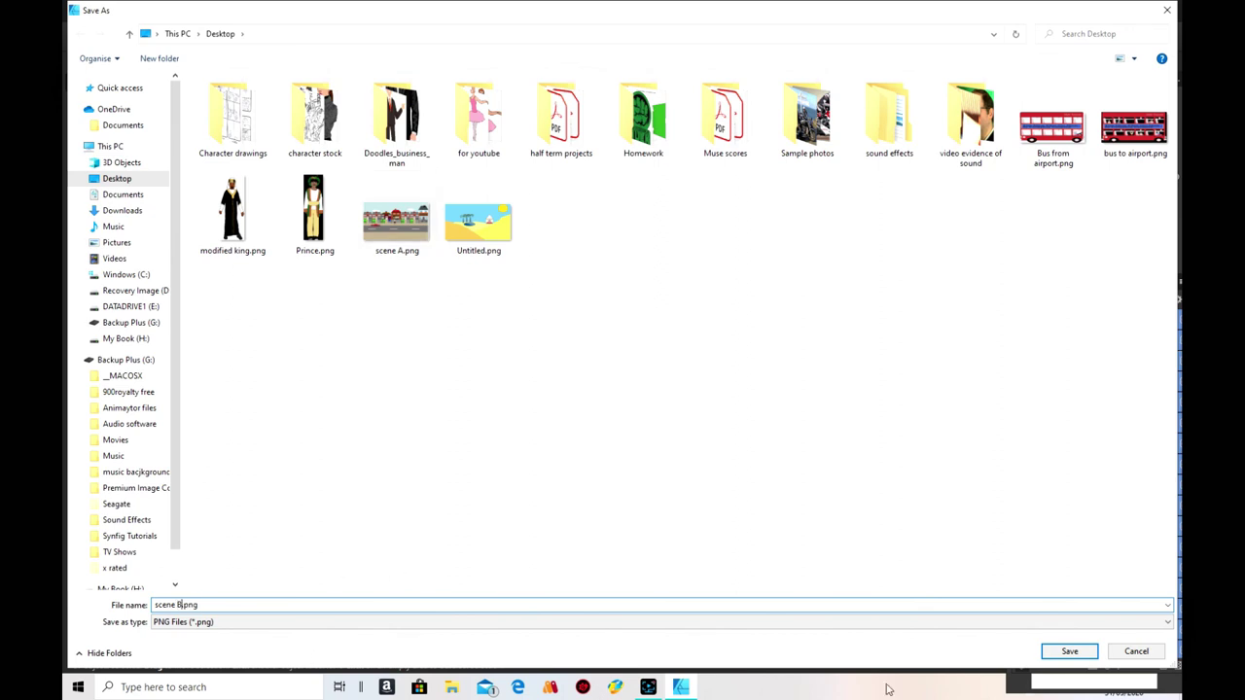
click(1065, 656)
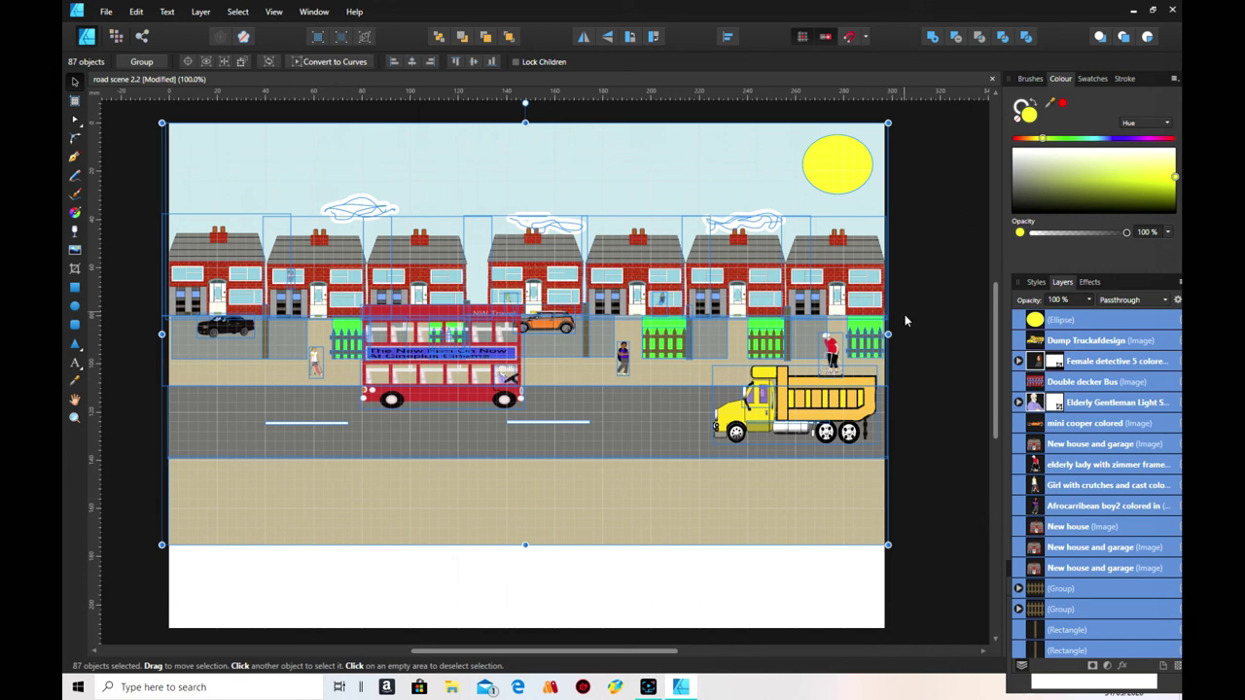
- Save the drawing as road scene 2.3.afdesign
click(106, 12)
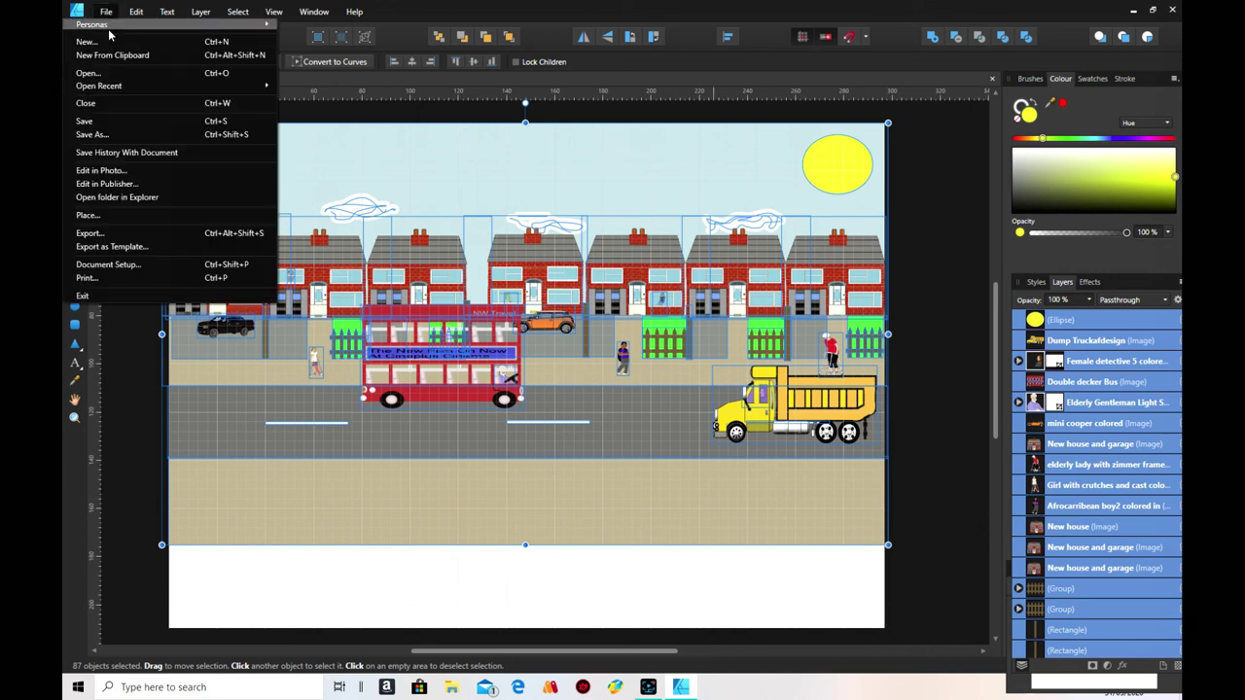
click(107, 133)
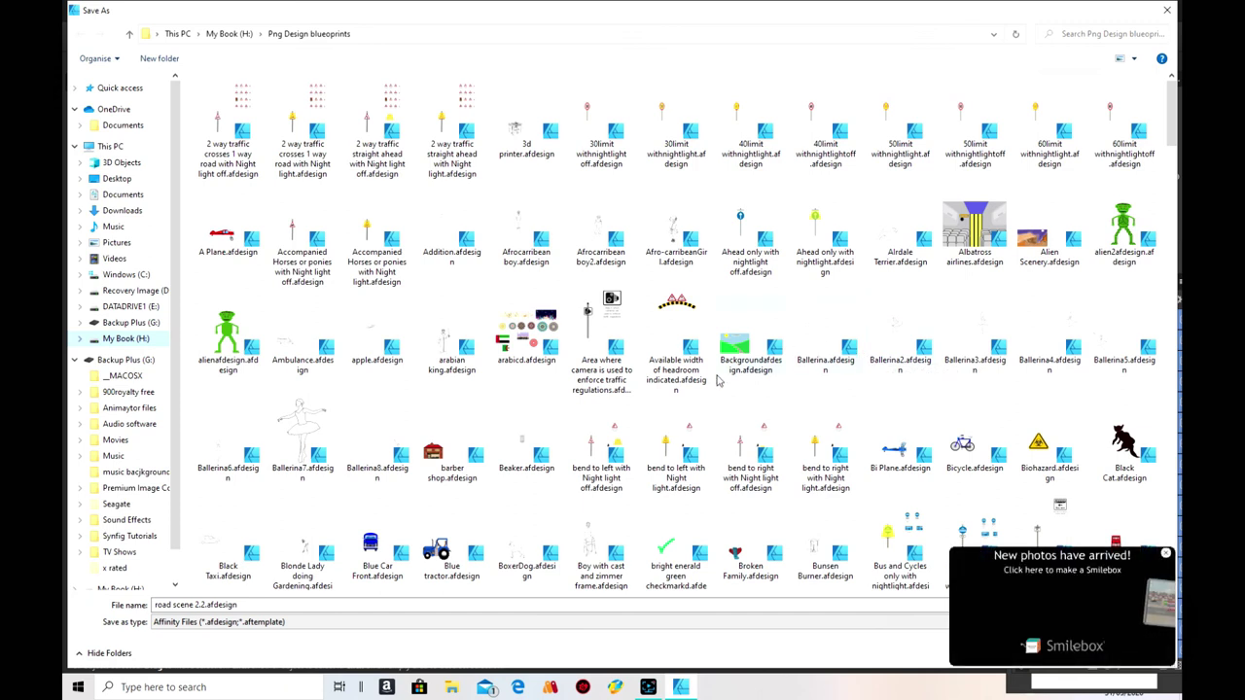
click(205, 604)
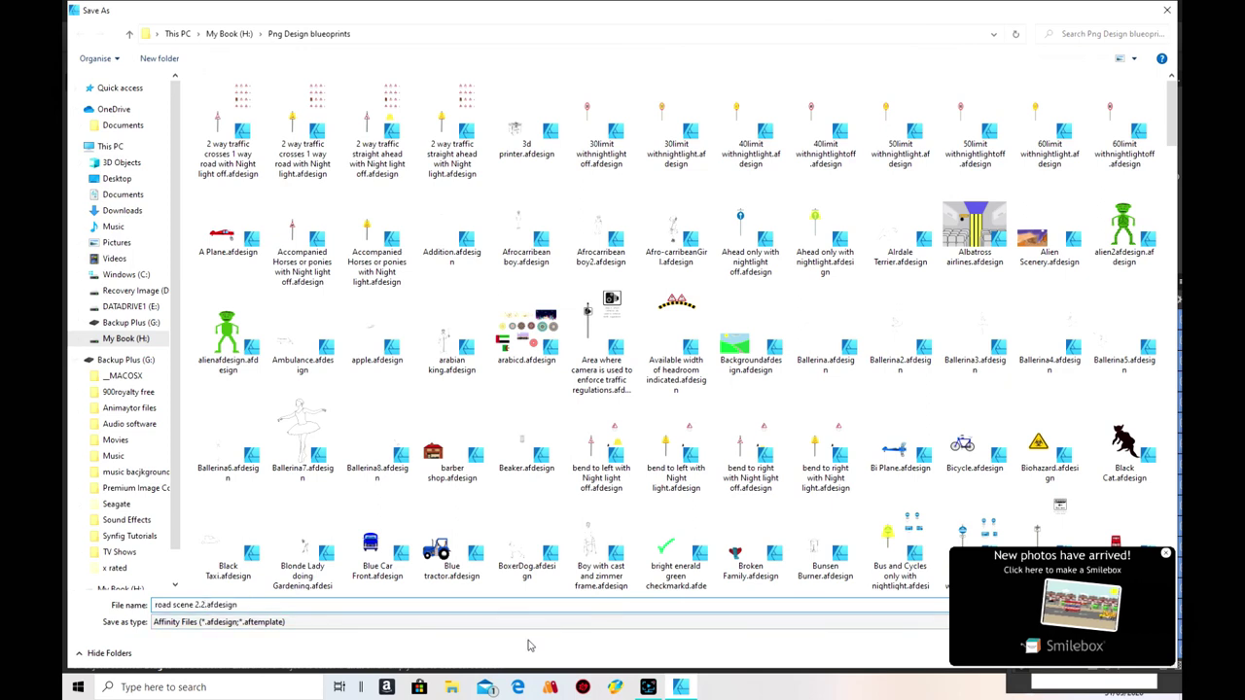
key(BackSpace)
text(3)
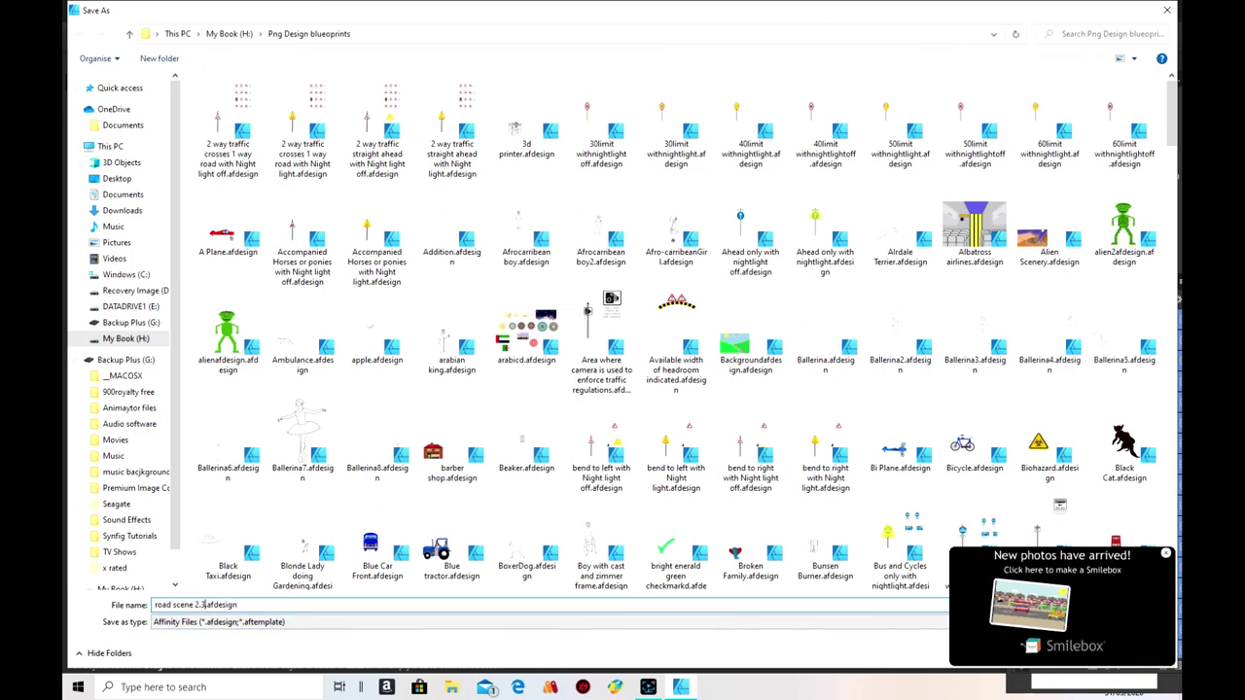
key(Return)
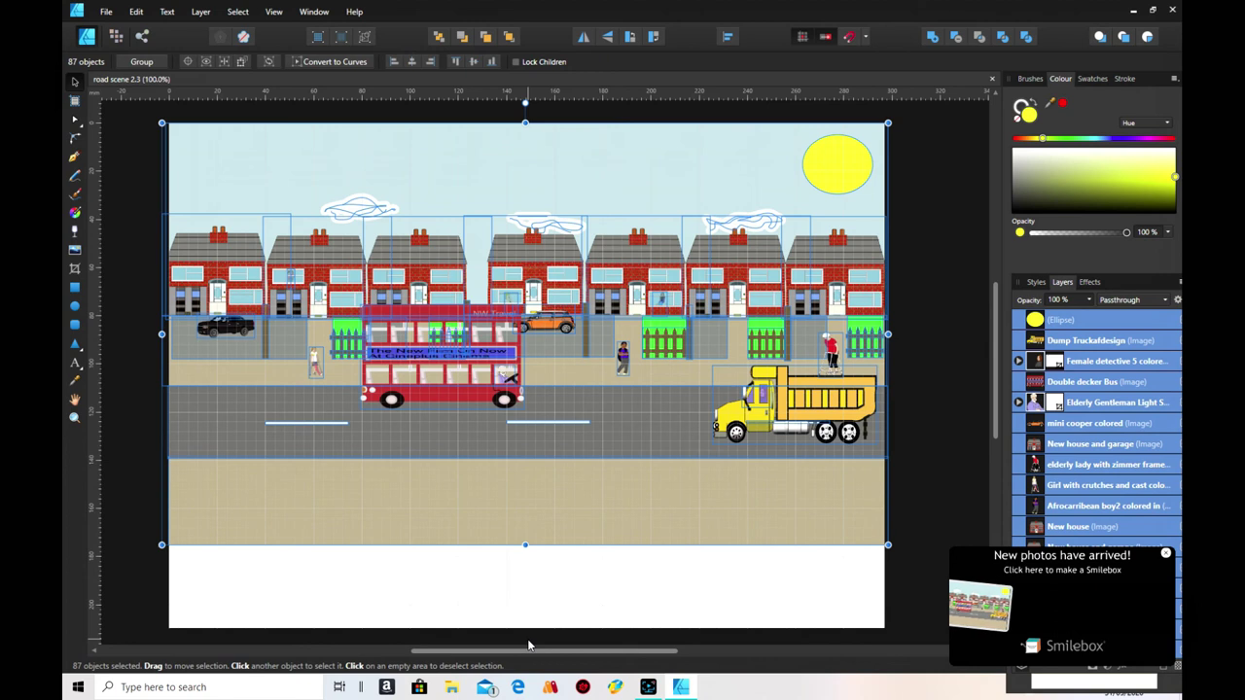
- Save another copy into E:\Png Design blueprints, then deselect everything
click(106, 11)
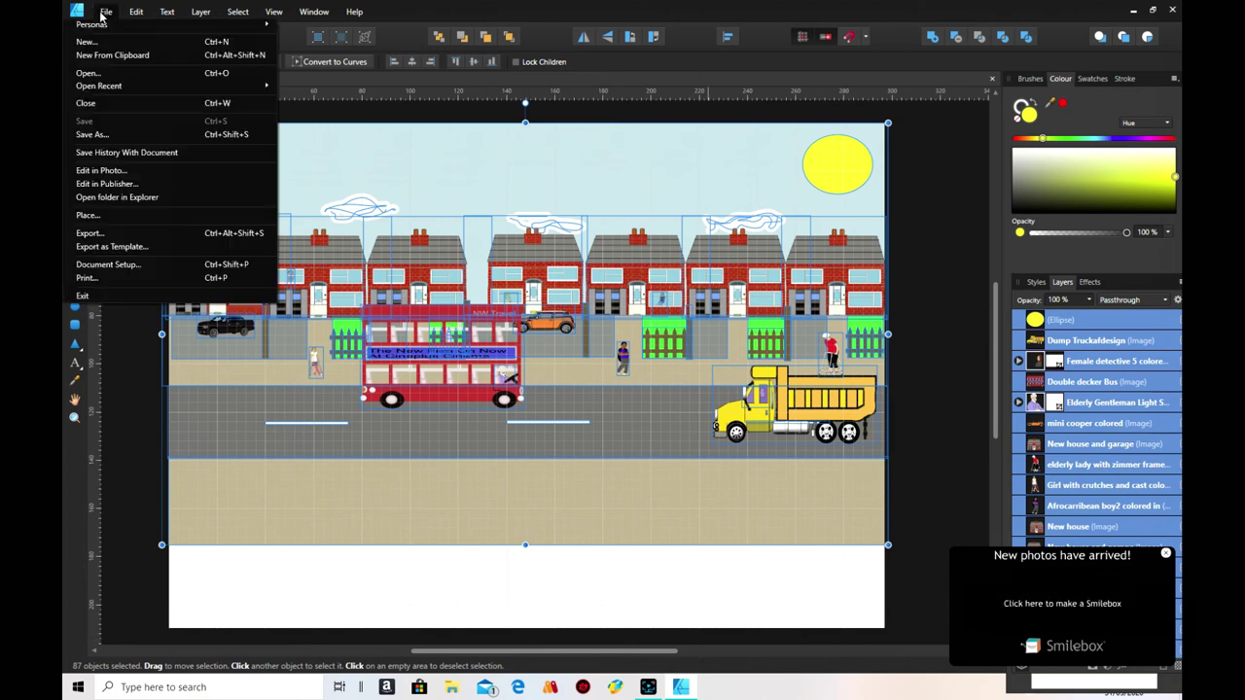
click(118, 135)
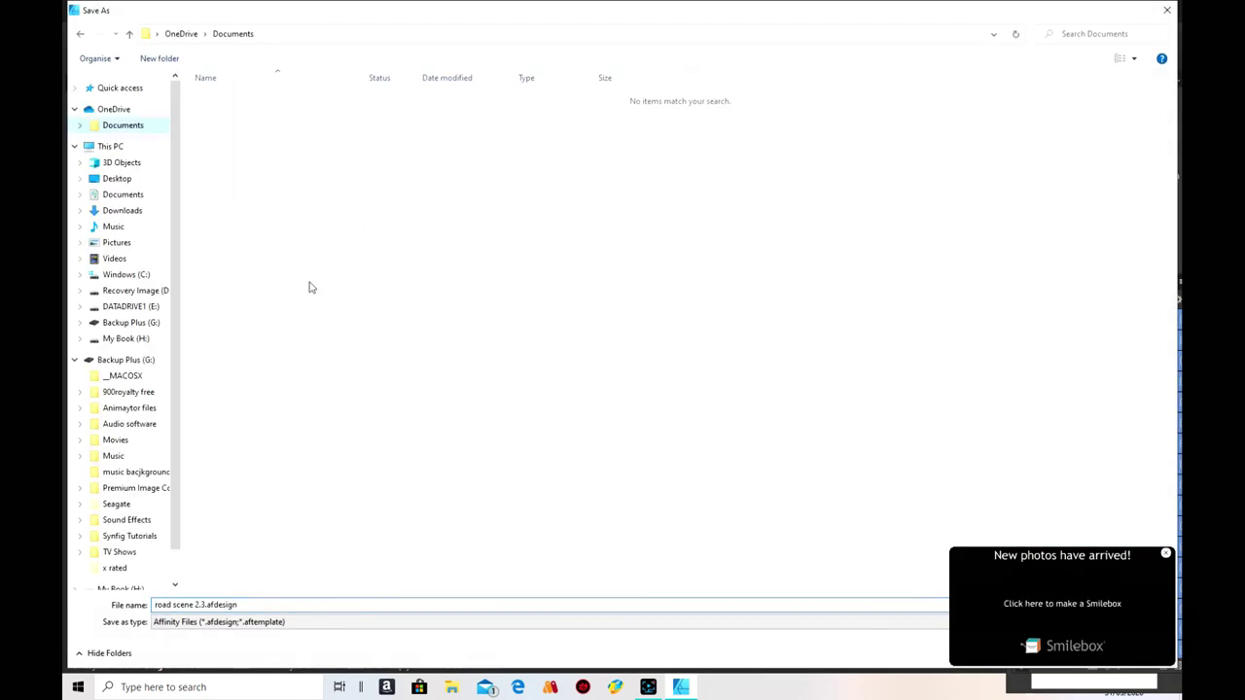
click(146, 307)
scroll(488, 381, down, 1)
scroll(488, 381, down, 15)
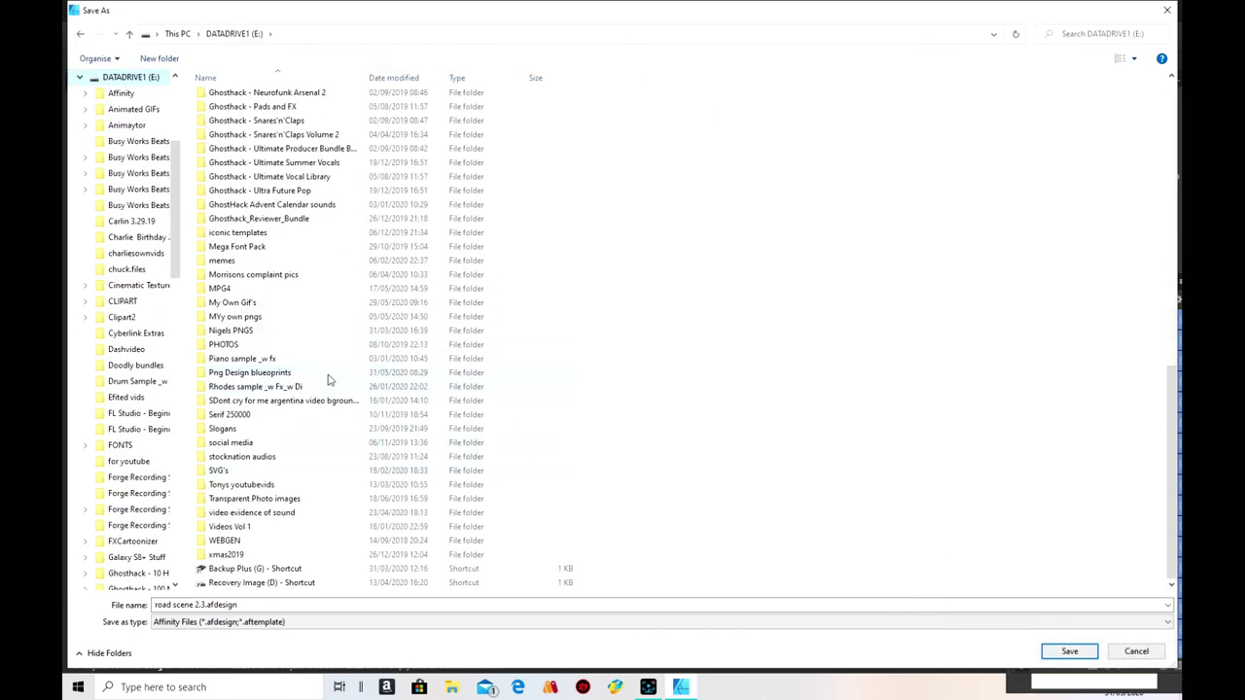
double_click(327, 377)
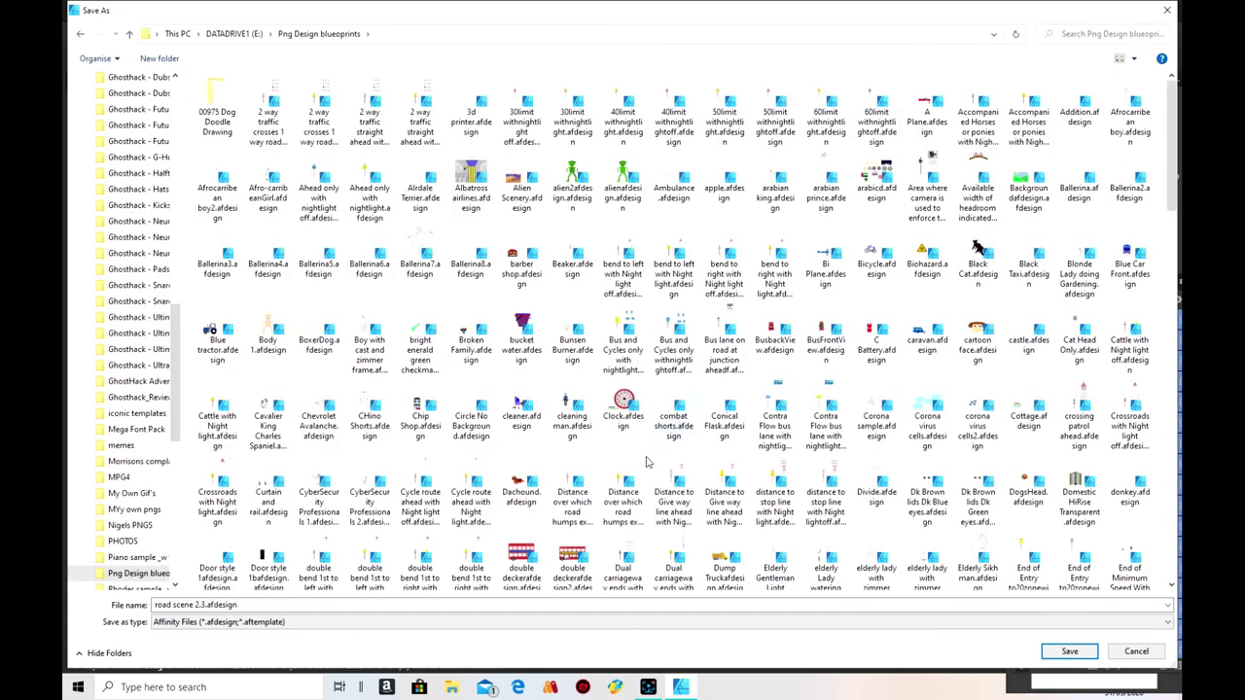
click(1074, 655)
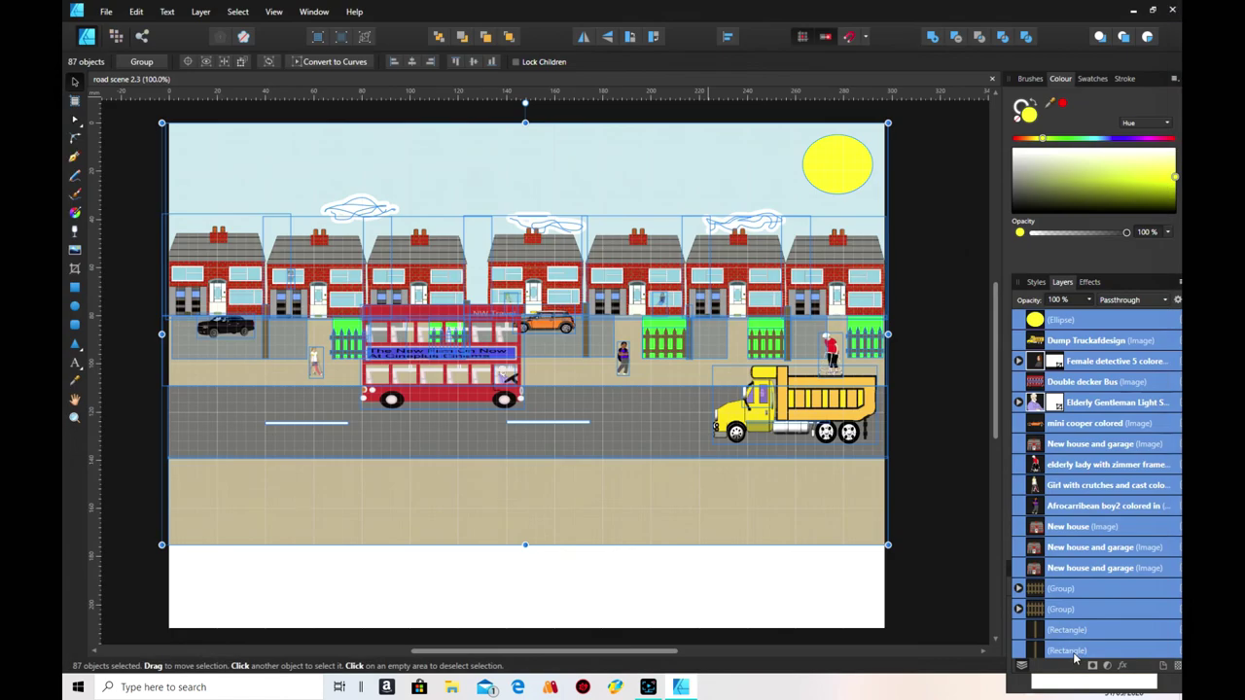
click(956, 562)
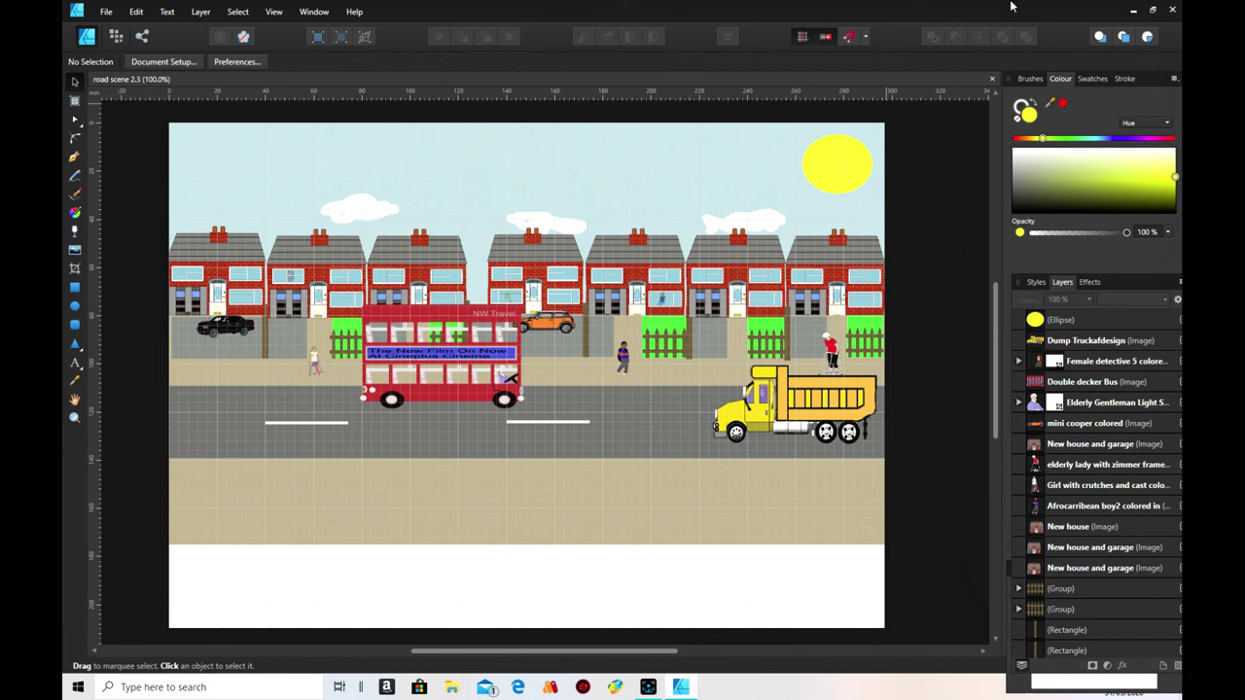
- Quit and relaunch Affinity Designer, then create a blank A4 landscape document
click(1176, 11)
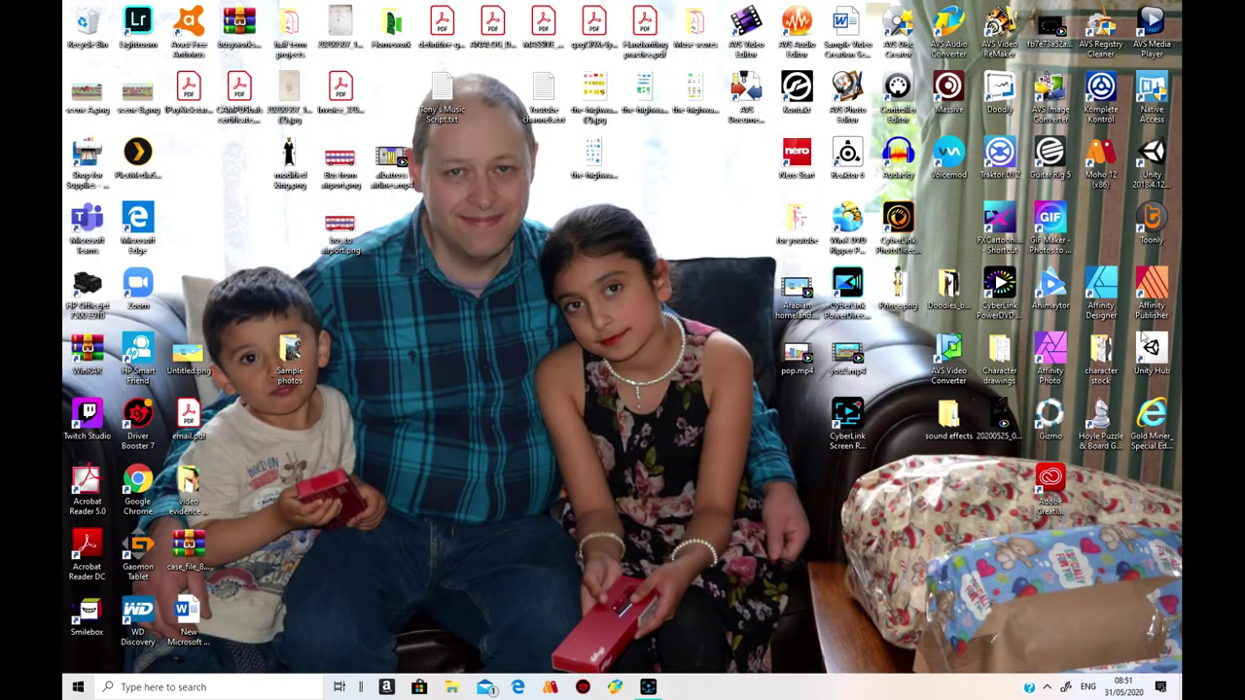
double_click(1093, 310)
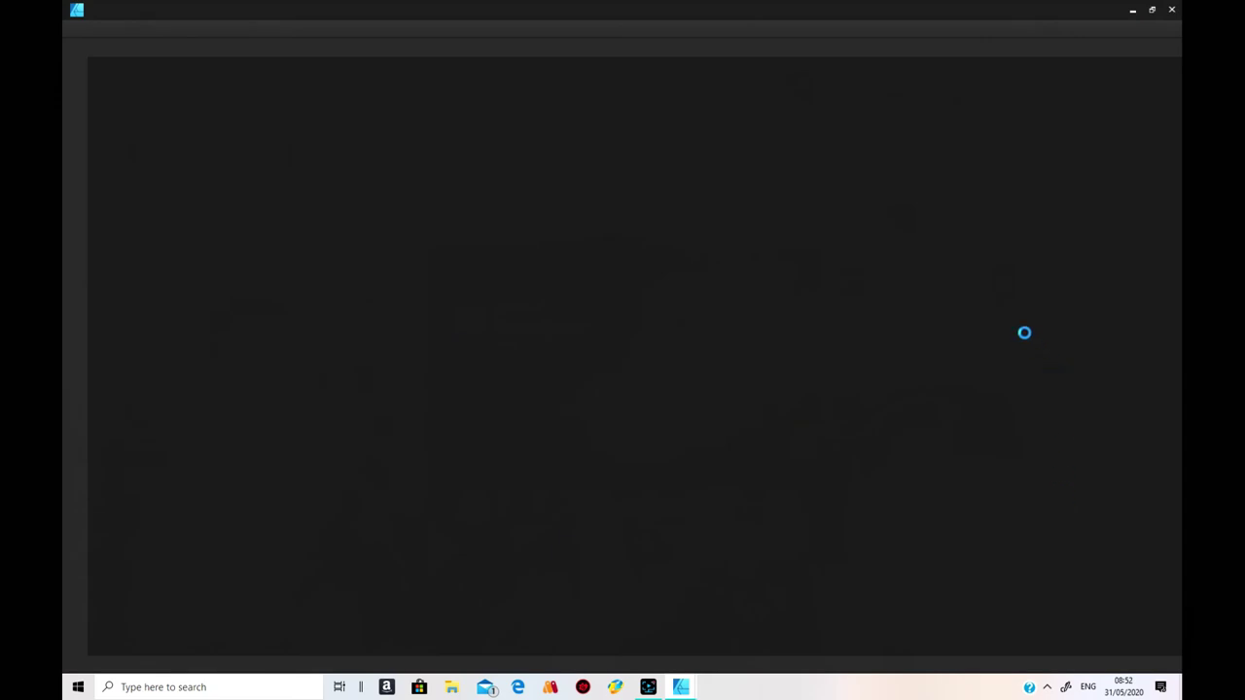
click(864, 514)
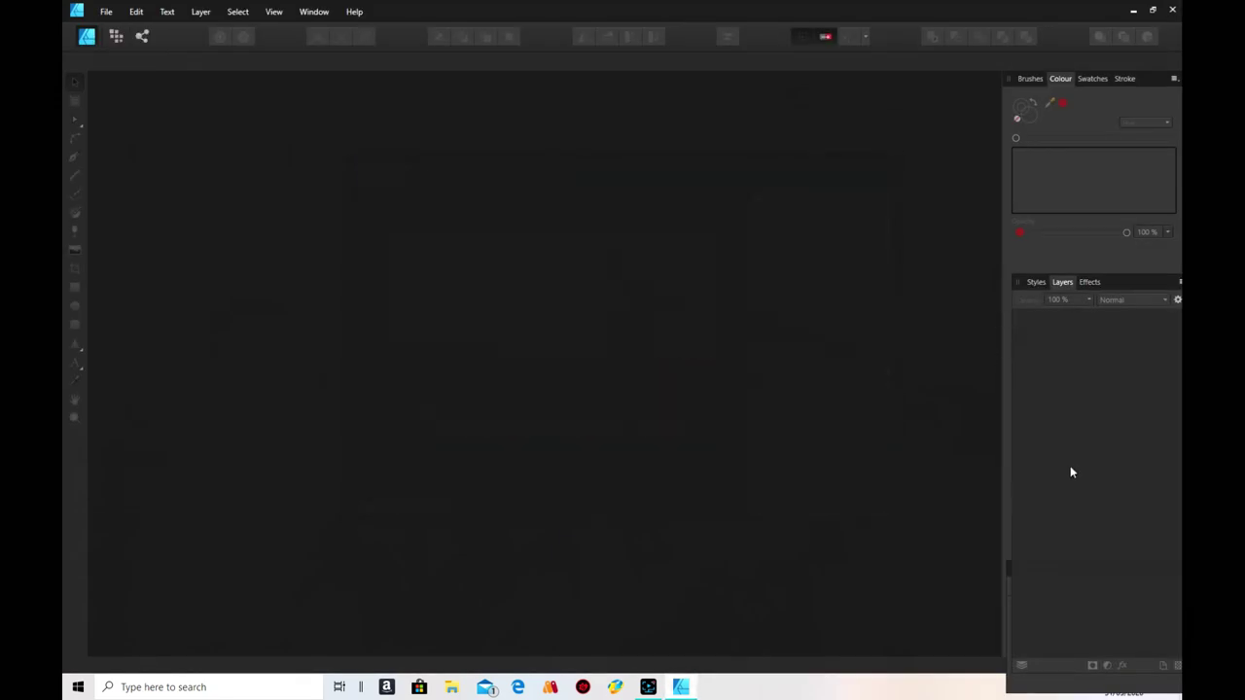
click(501, 346)
click(829, 274)
click(879, 552)
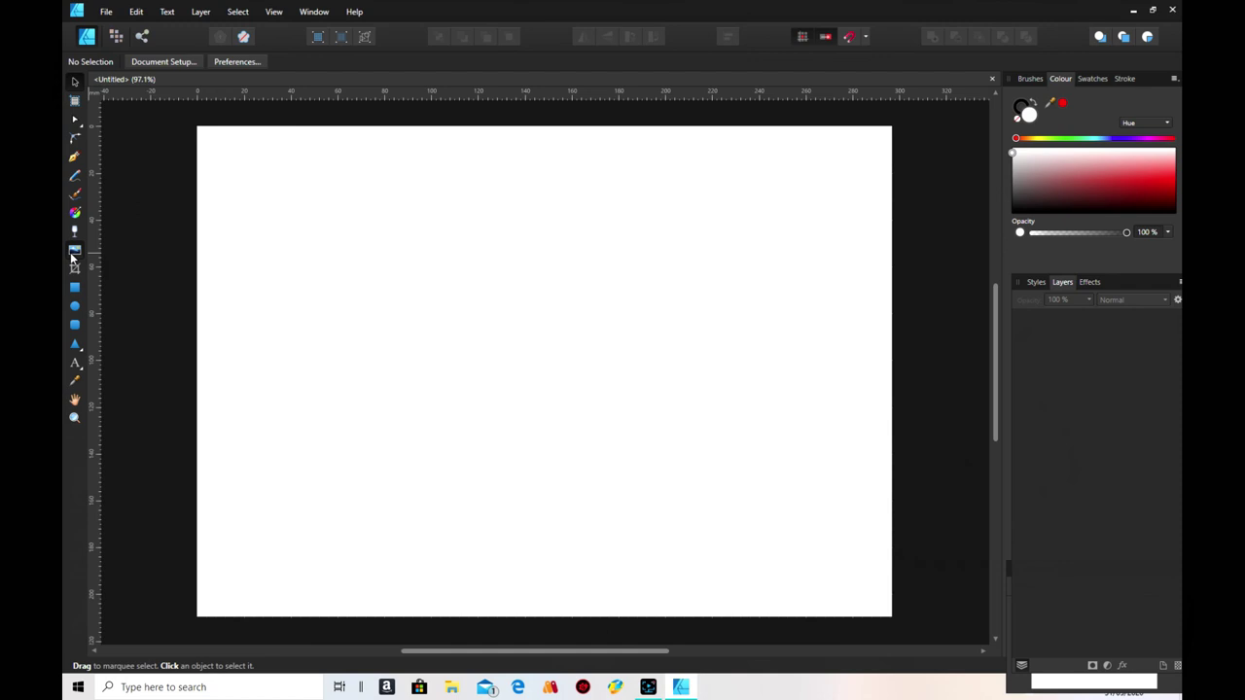
- Place scene A.png from the Desktop at the page's top-left, adjusting its width
key(ctrl+o)
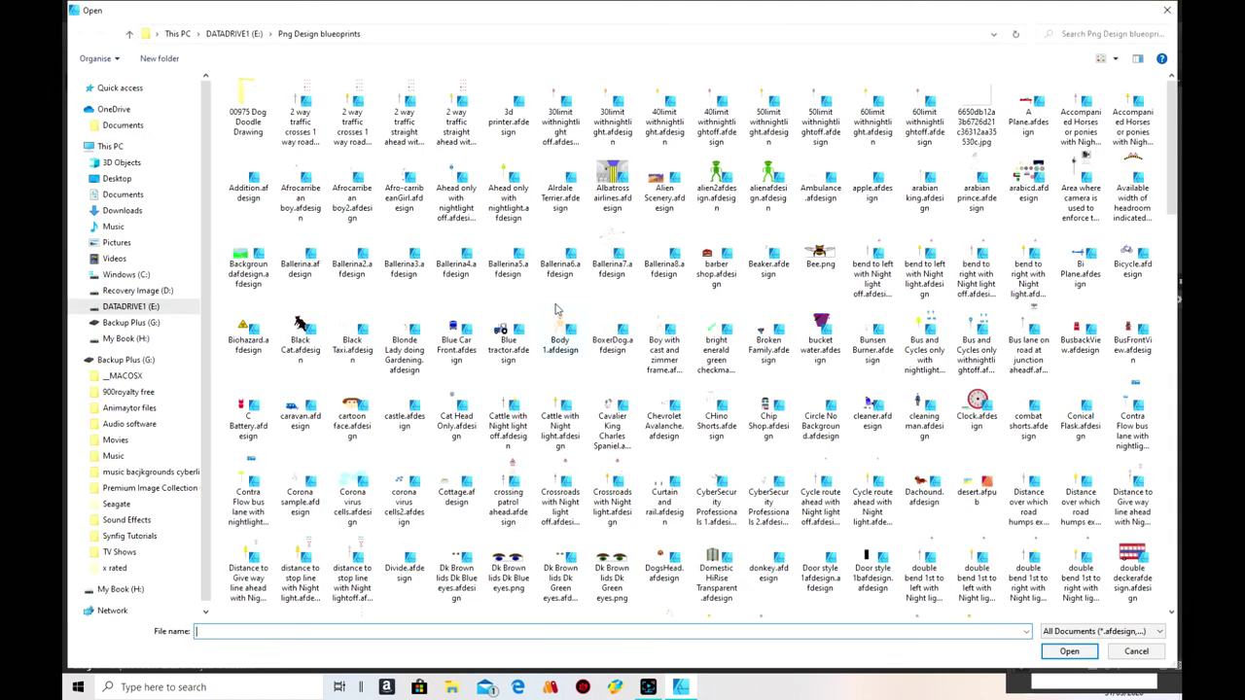
click(117, 178)
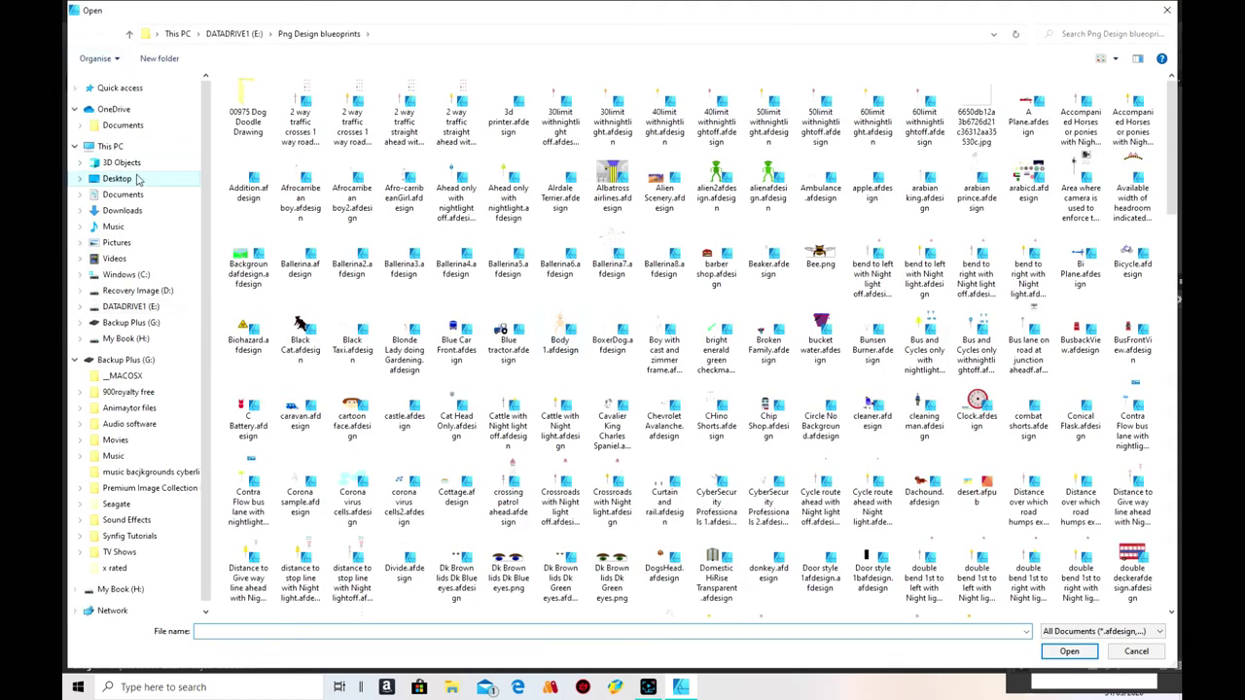
click(533, 353)
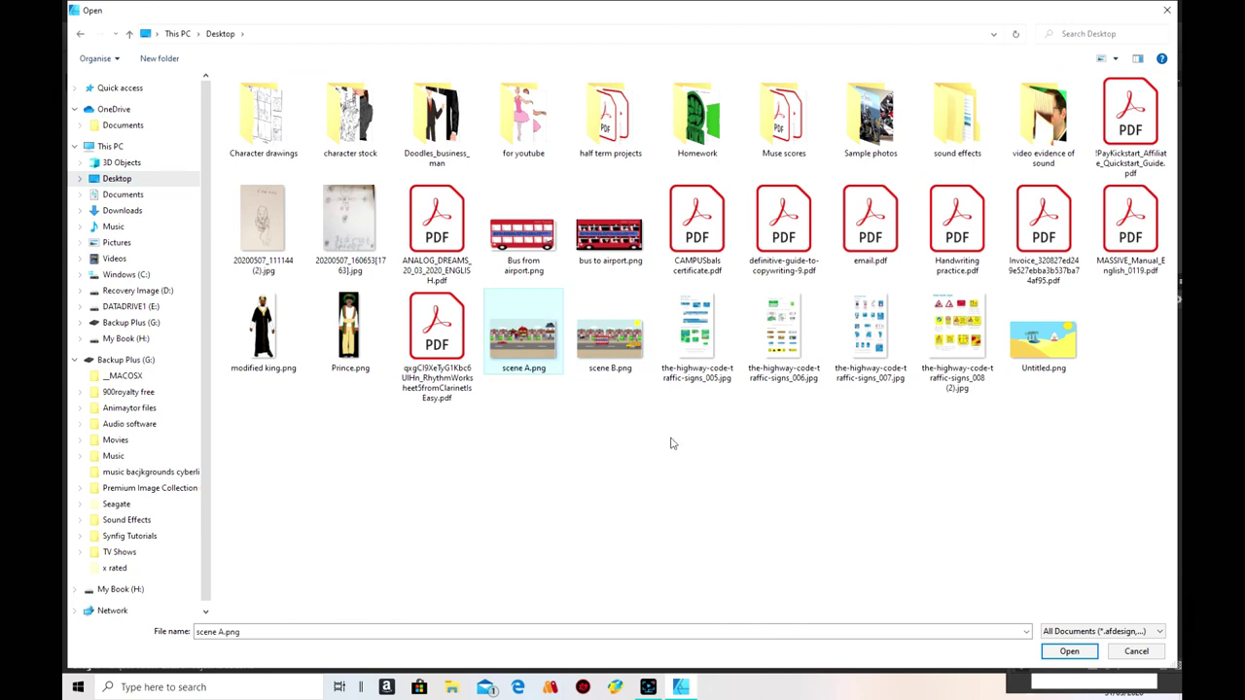
click(1055, 649)
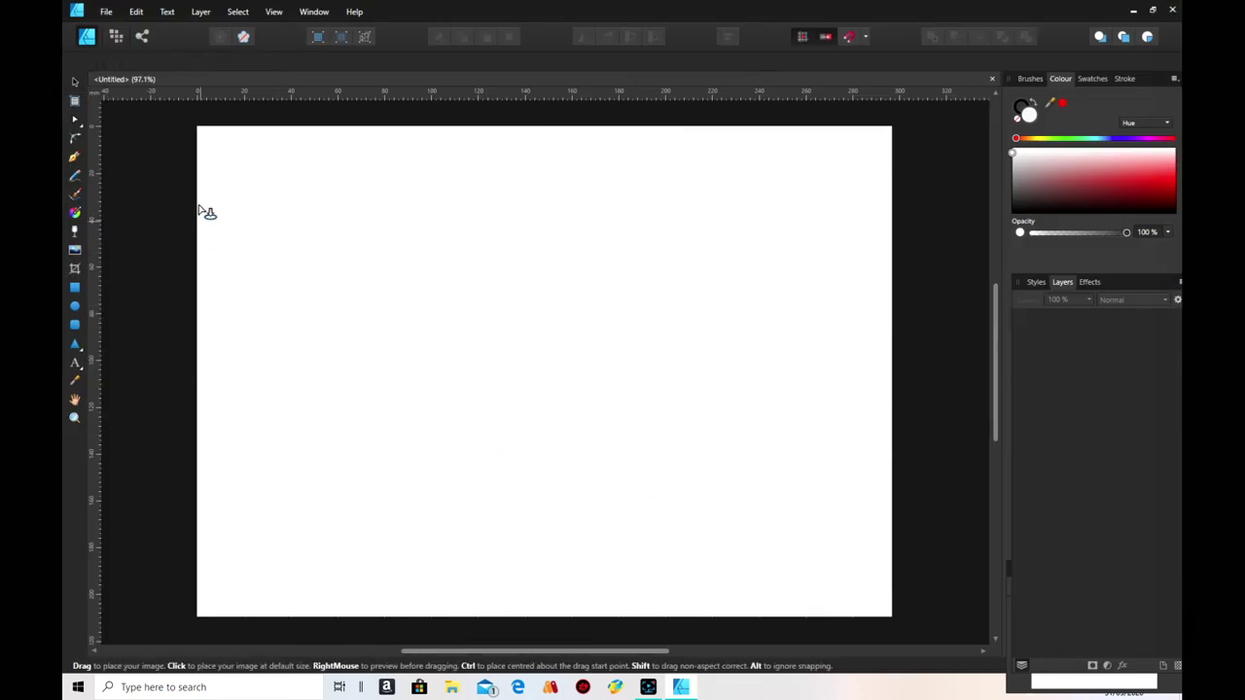
drag(243, 176, 497, 466)
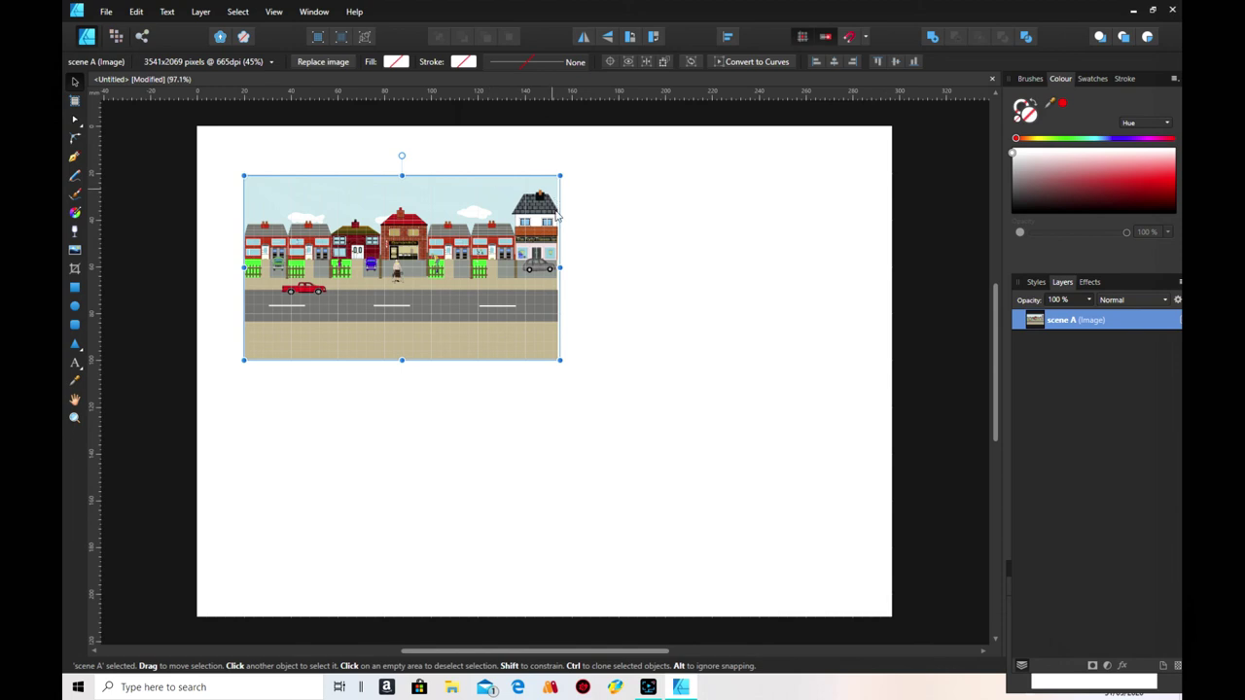
drag(561, 268, 587, 268)
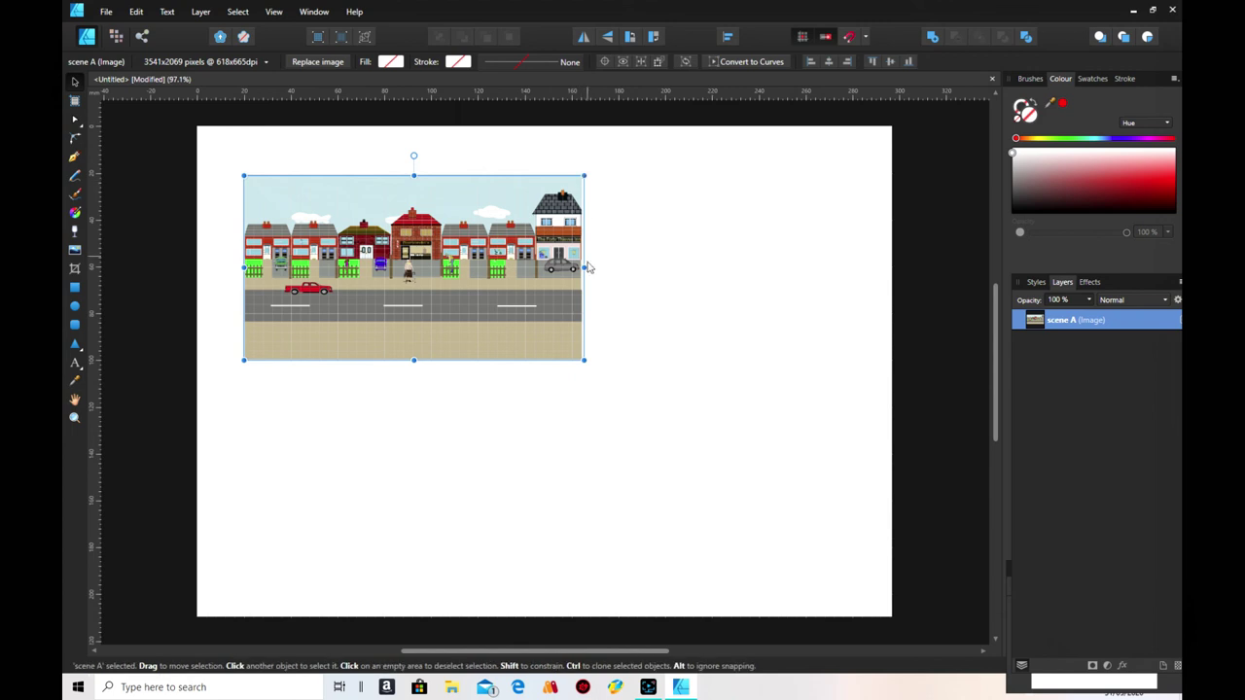
drag(583, 267, 581, 266)
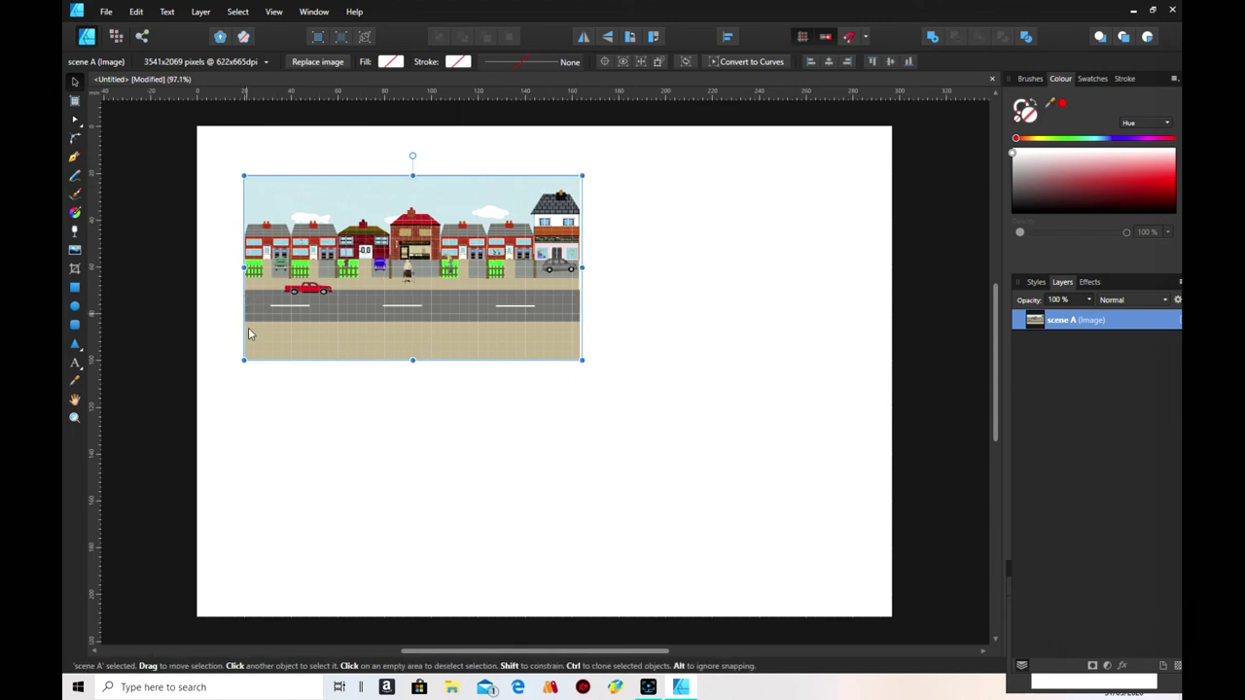
drag(405, 288, 372, 285)
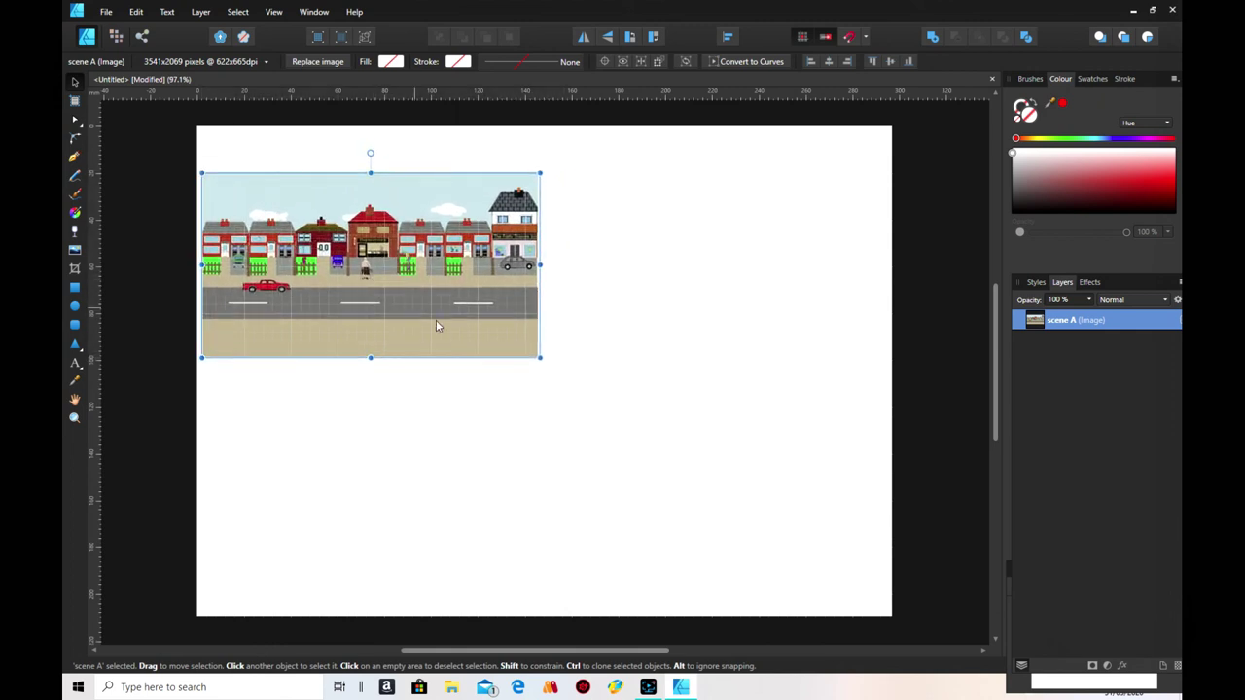
click(75, 250)
- Place scene B.png, resize it to match scene A, and align it against scene A's right edge
click(611, 340)
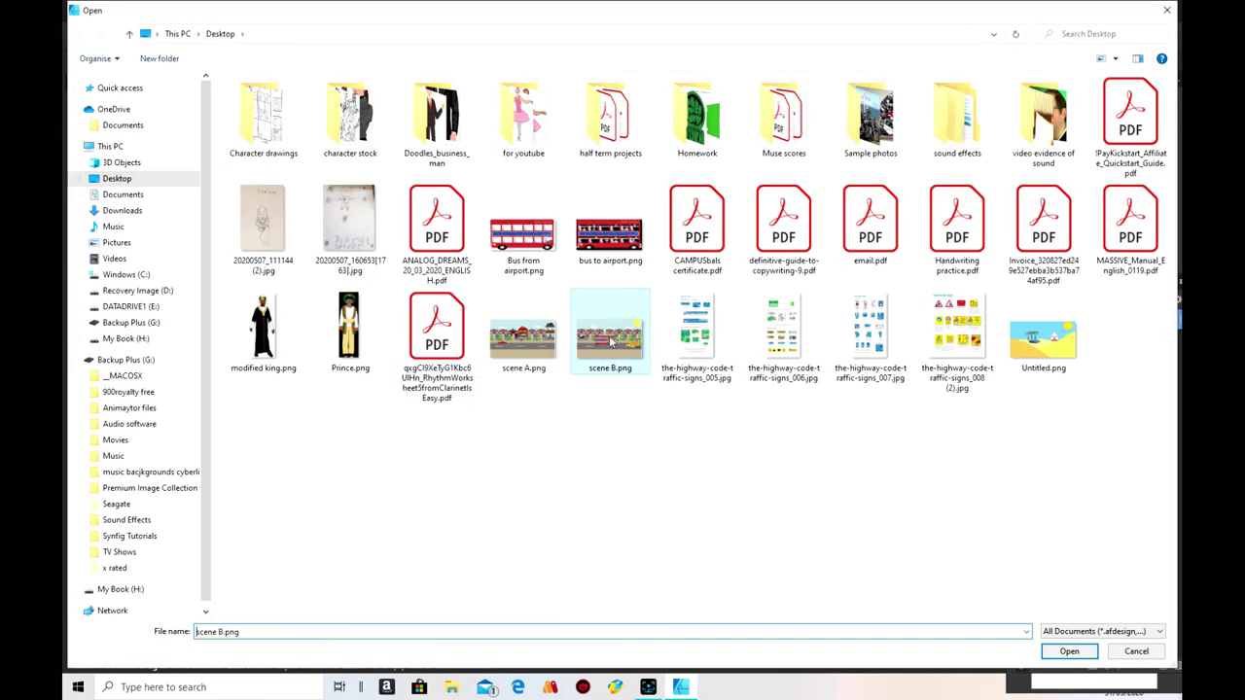
click(1068, 650)
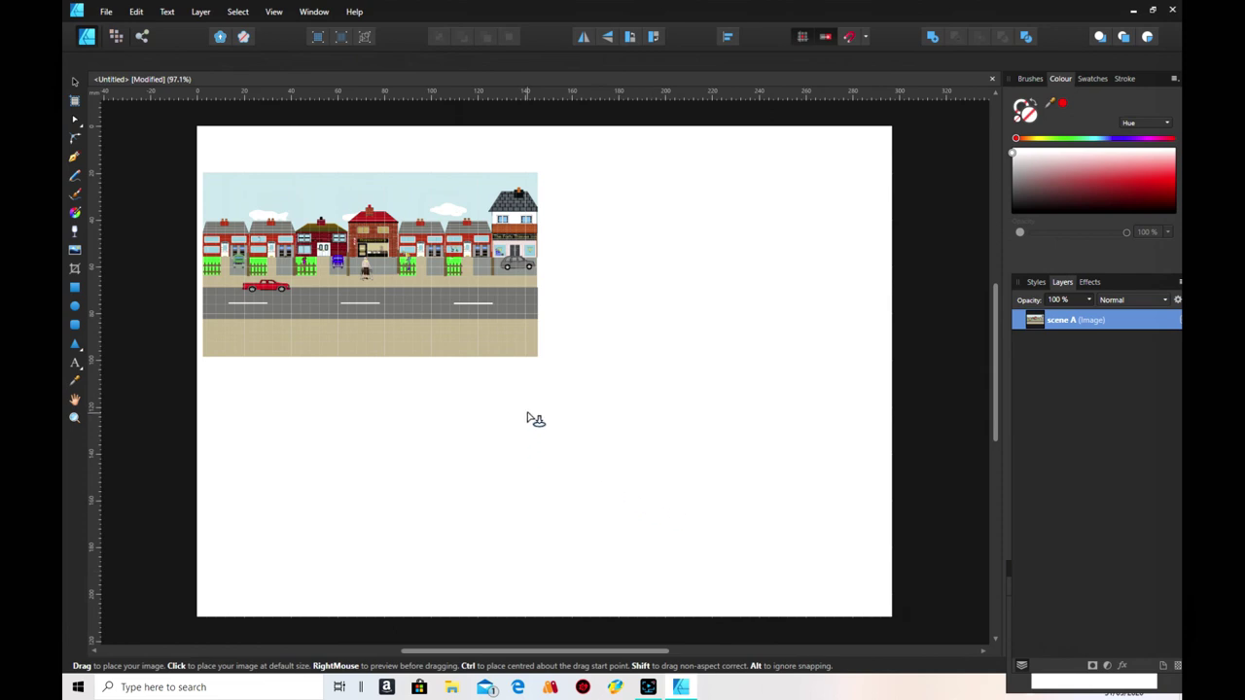
drag(526, 413, 741, 551)
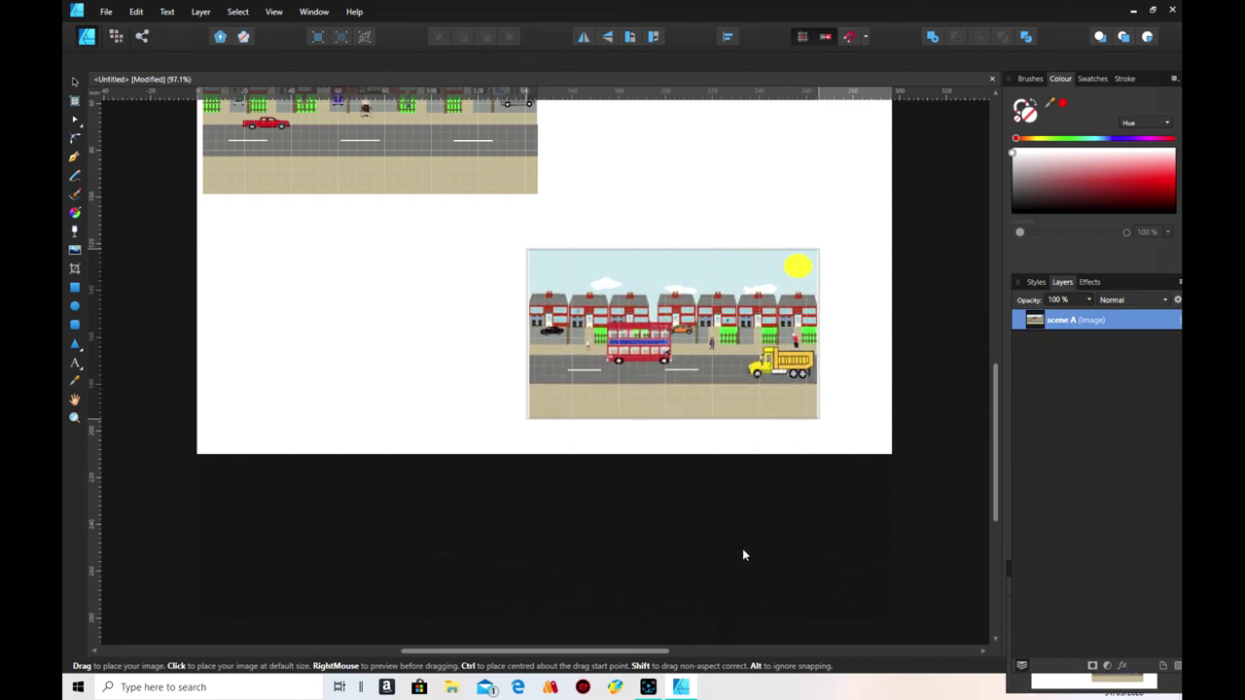
drag(624, 288, 622, 290)
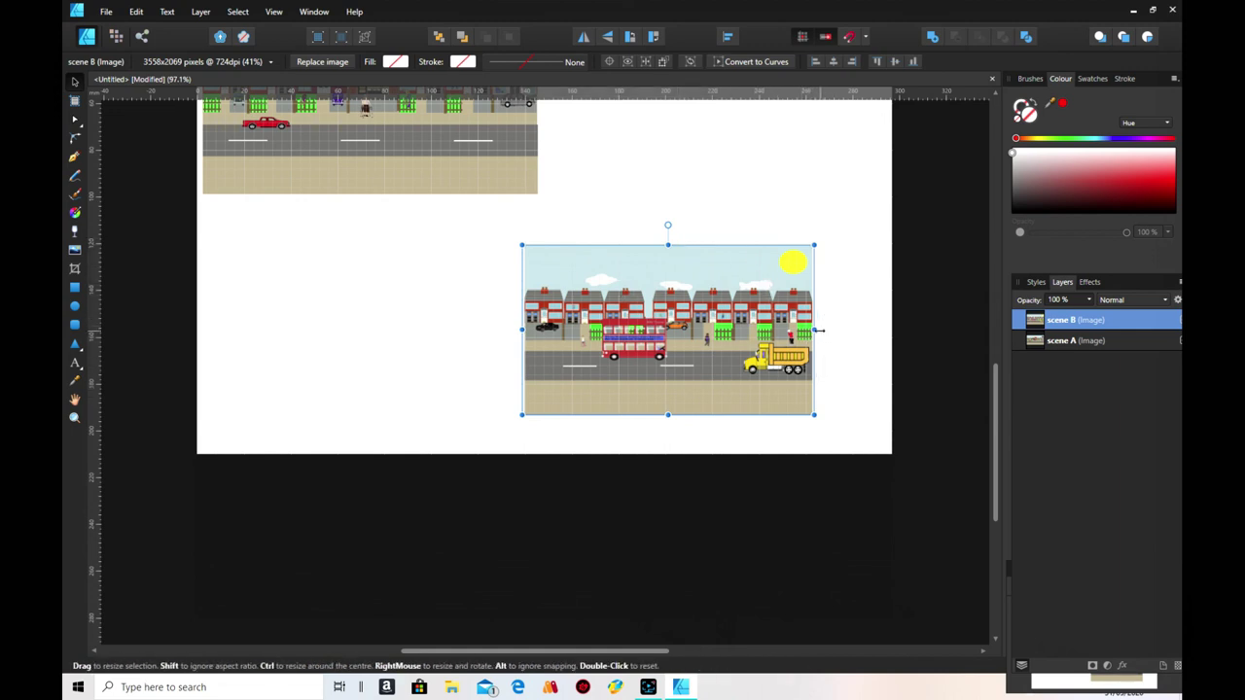
drag(816, 332, 862, 332)
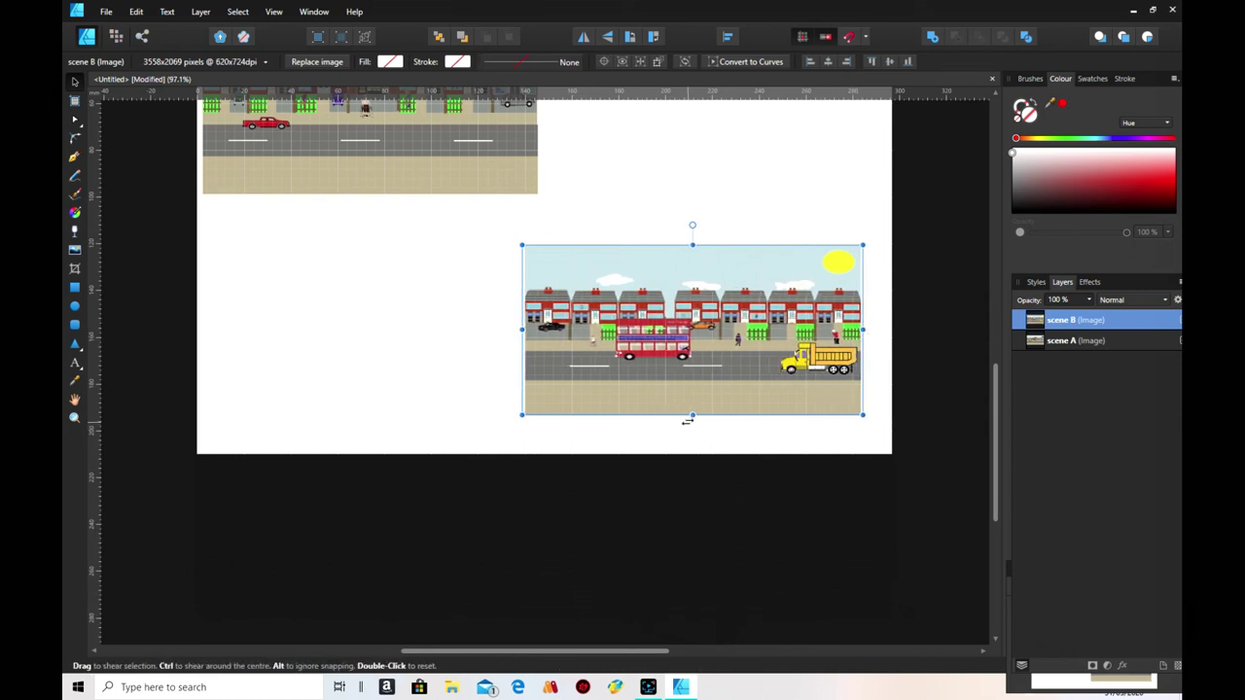
drag(691, 416, 695, 430)
drag(692, 348, 705, 204)
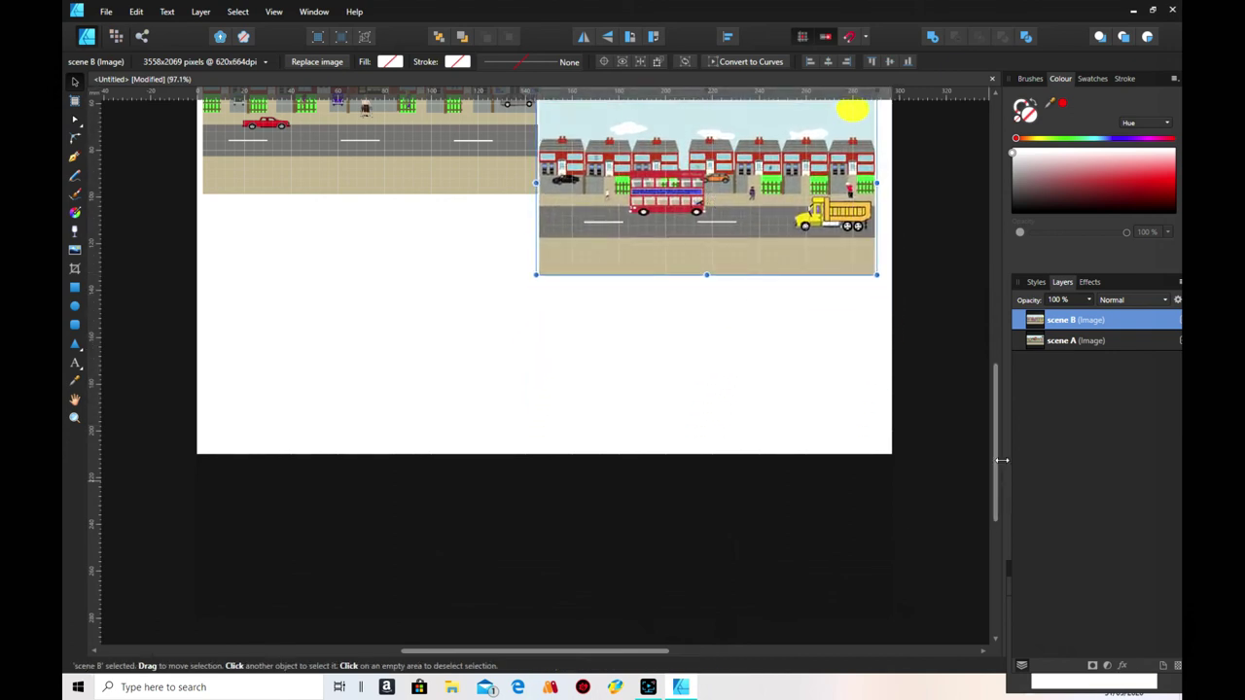
drag(994, 469, 977, 363)
drag(694, 420, 693, 338)
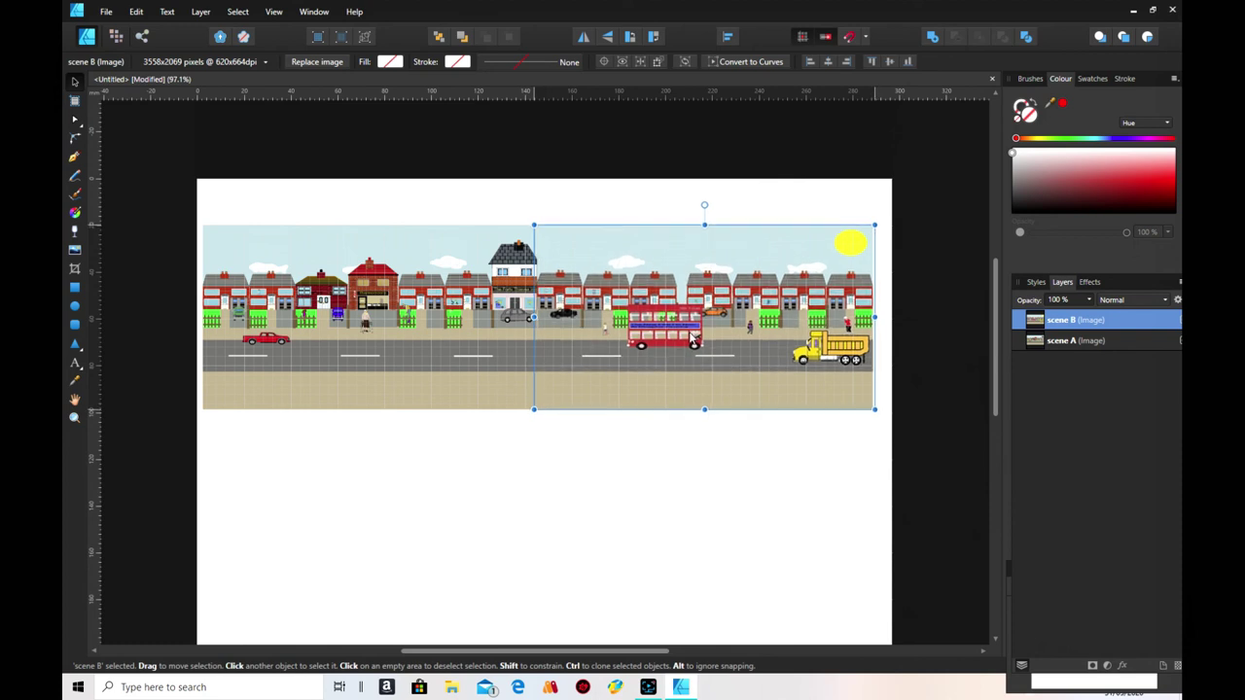
click(732, 552)
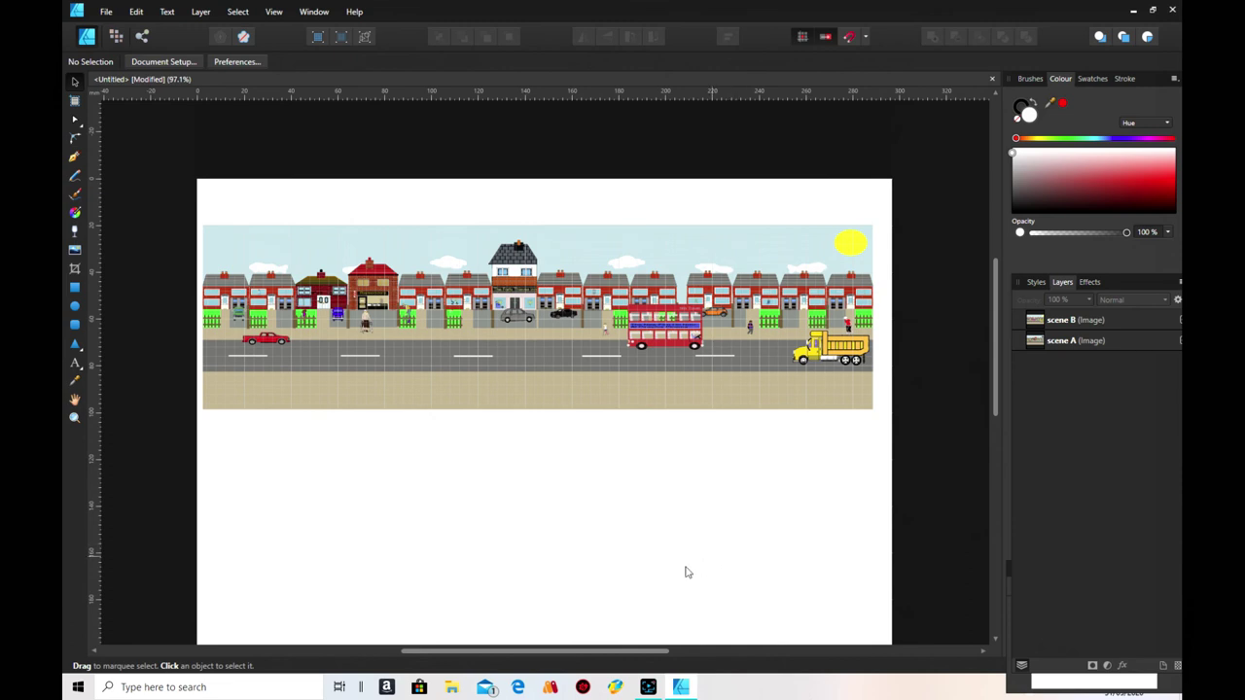
- Select both street pictures and export the selection without background as PNG
drag(153, 205, 957, 503)
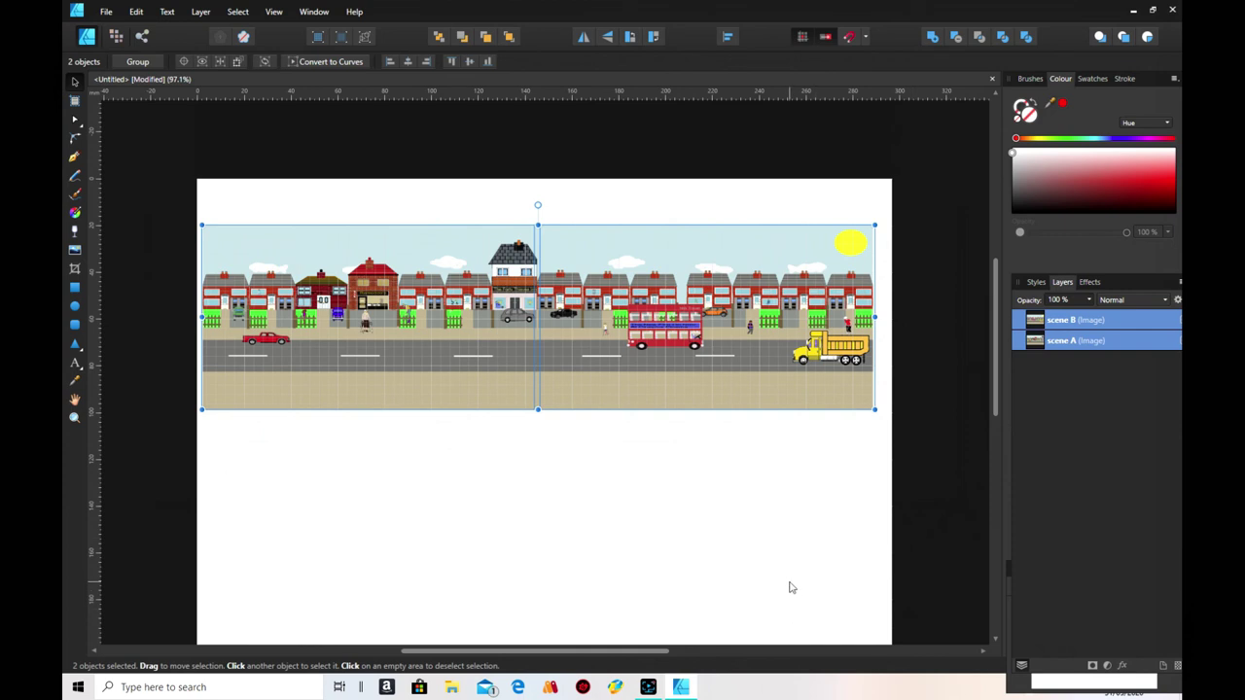
click(108, 13)
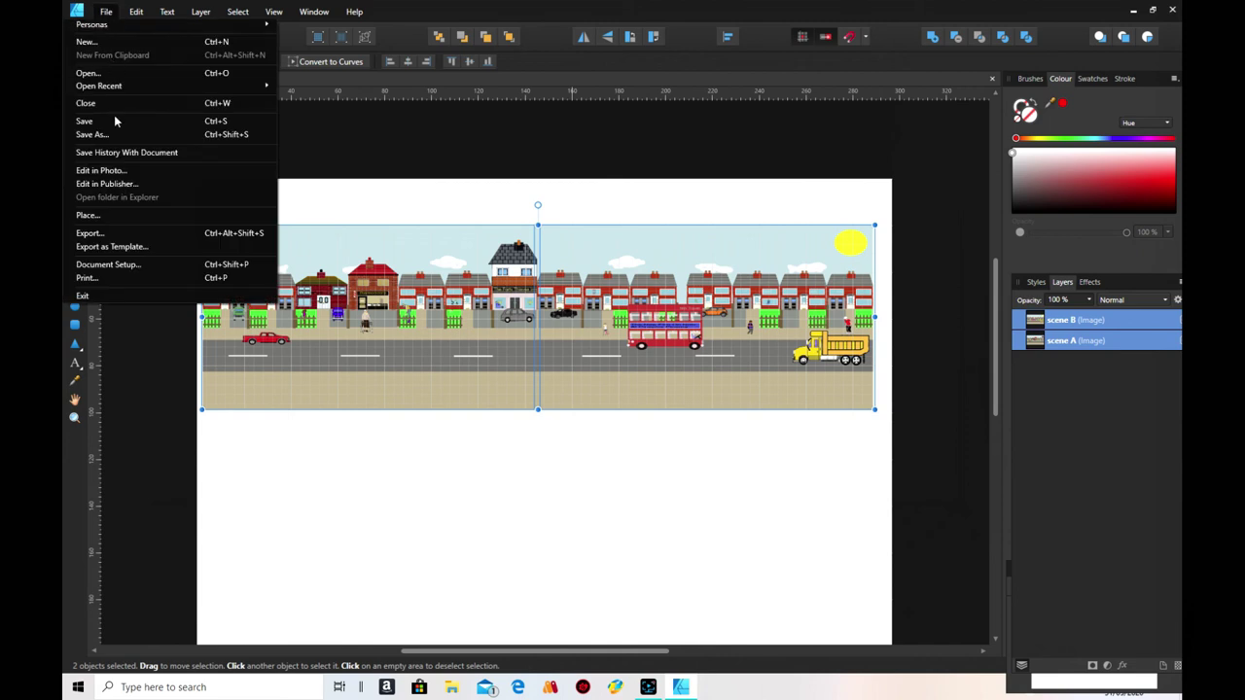
click(89, 234)
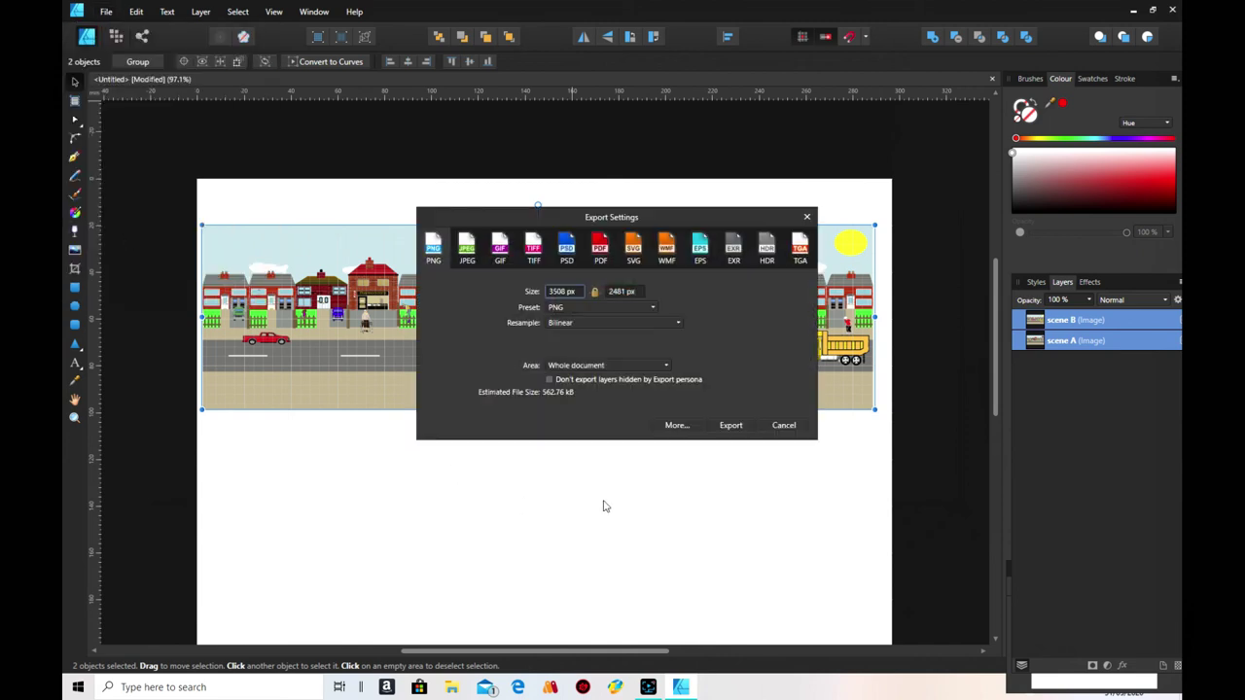
click(664, 369)
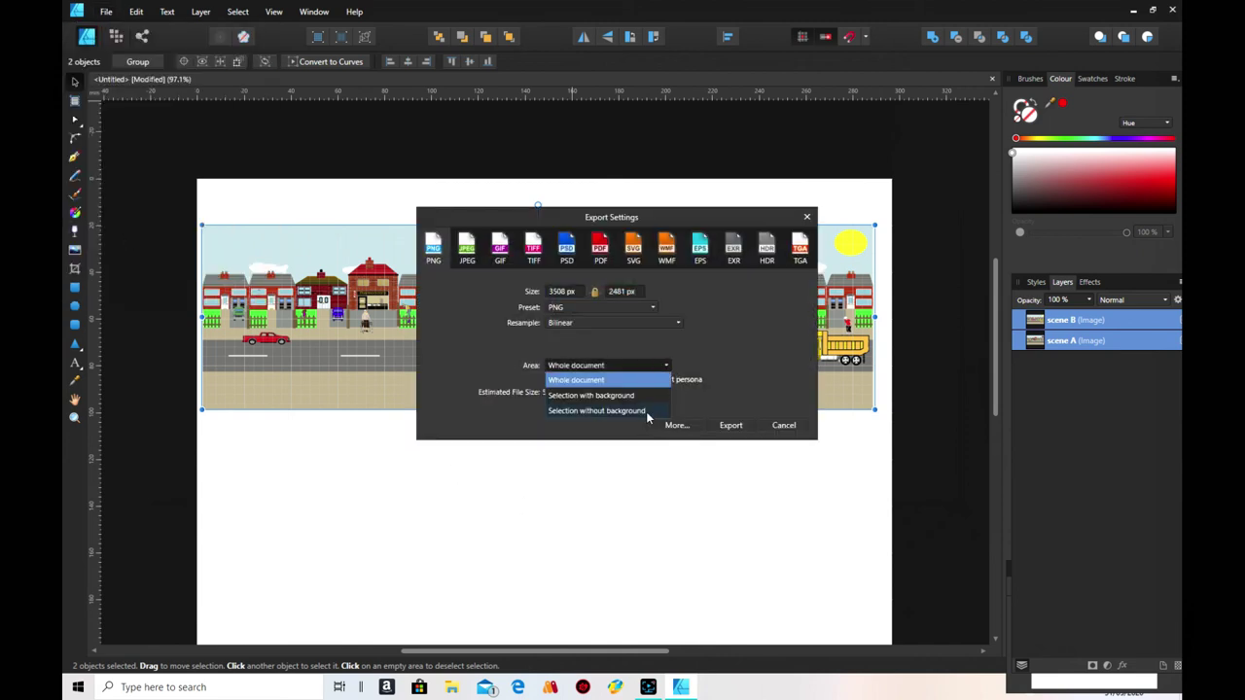
click(646, 411)
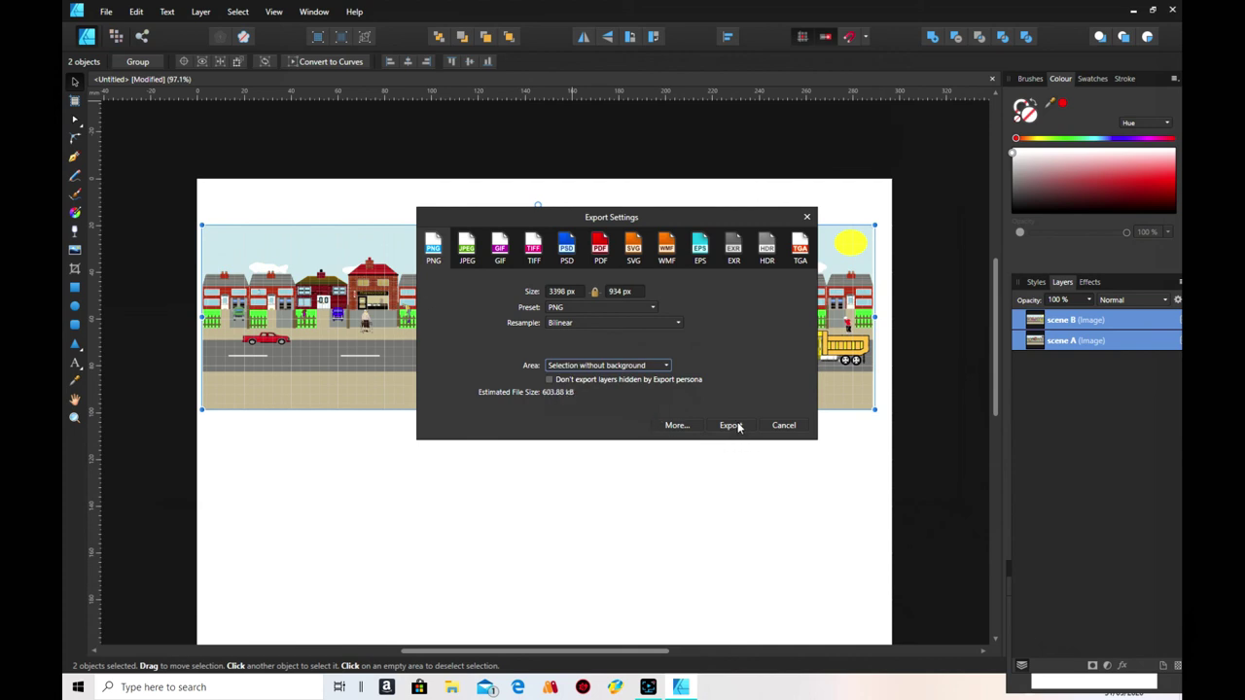
click(732, 425)
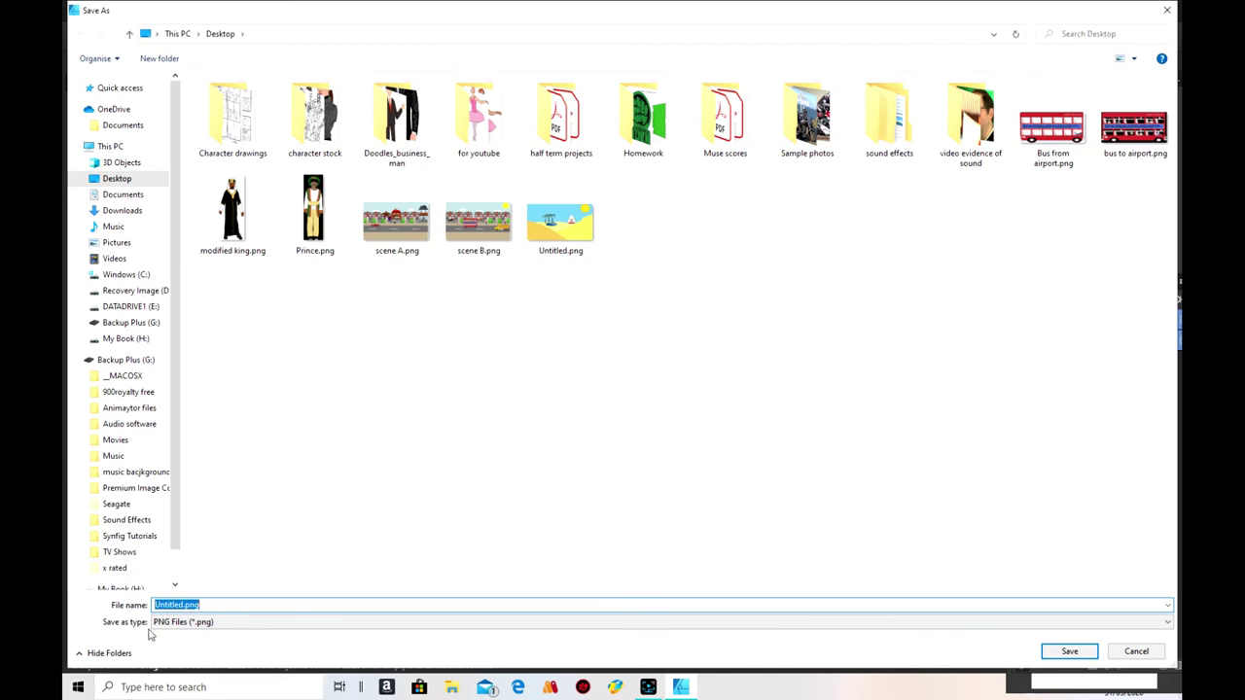
- Save the exported panorama to the Desktop as newscene.png
drag(184, 605, 148, 604)
text(n)
text(ew)
text(sca)
key(Return)
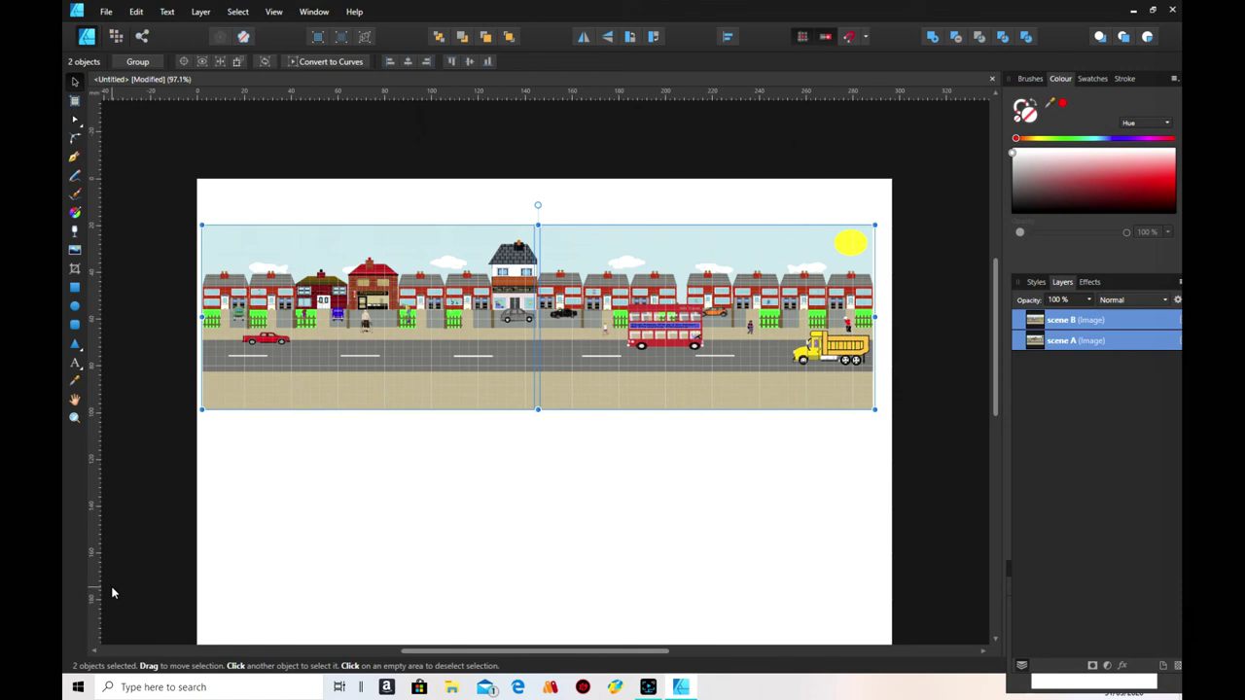